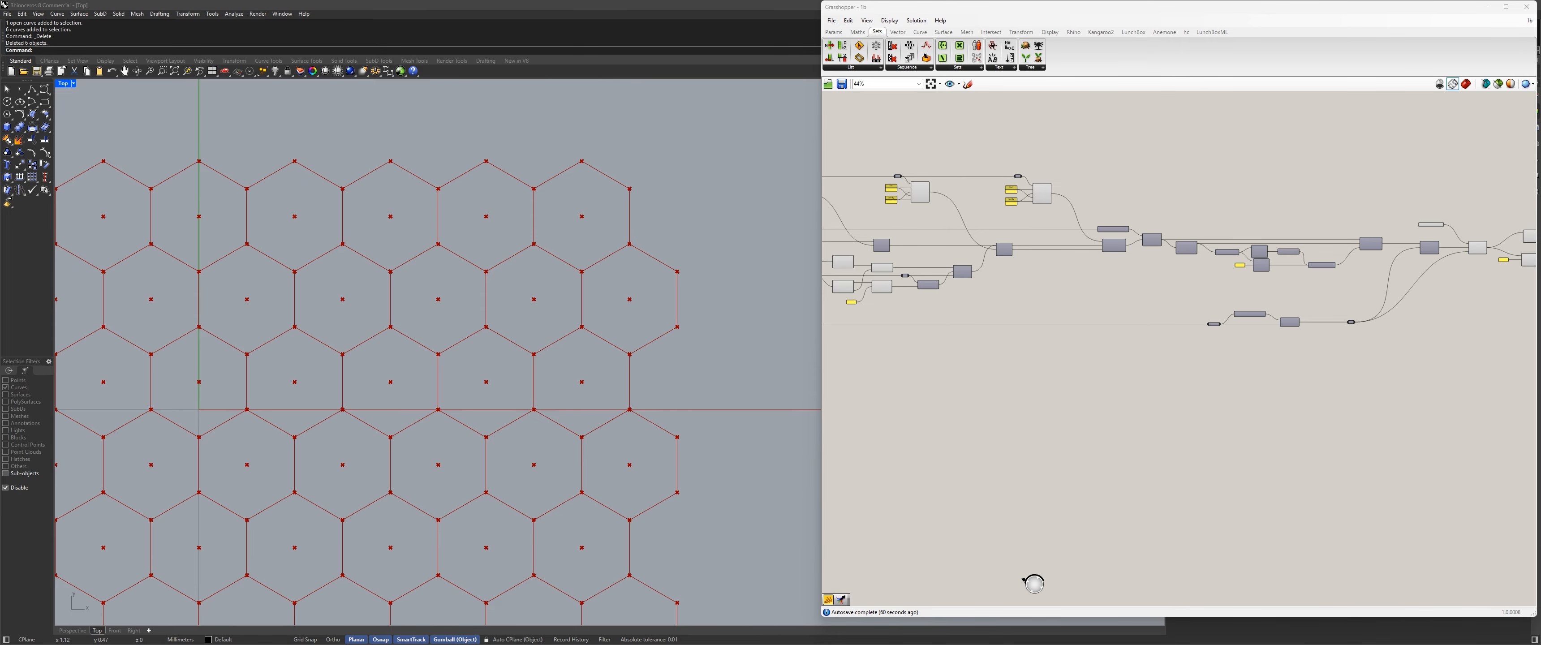
Examine the end of the definition and preview the stream gate's output on the hexagonal grid.
{"action": "scroll", "coordinate": [1015, 317], "scroll_direction": "down", "scroll_amount": 3}
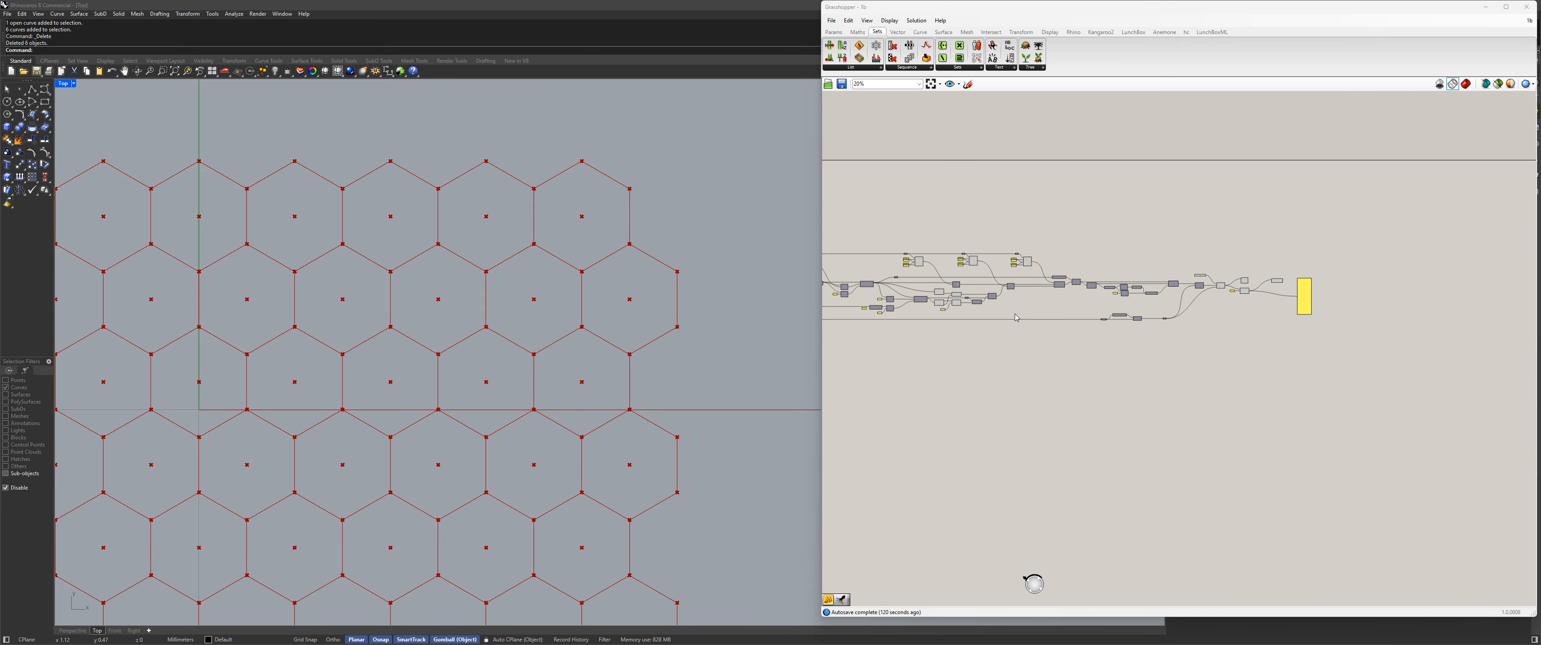
{"action": "scroll", "coordinate": [1015, 351], "scroll_direction": "down", "scroll_amount": 2}
{"action": "right_click_drag", "start_coordinate": [985, 356], "coordinate": [1163, 355]}
{"action": "scroll", "coordinate": [1011, 340], "scroll_direction": "up", "scroll_amount": 3}
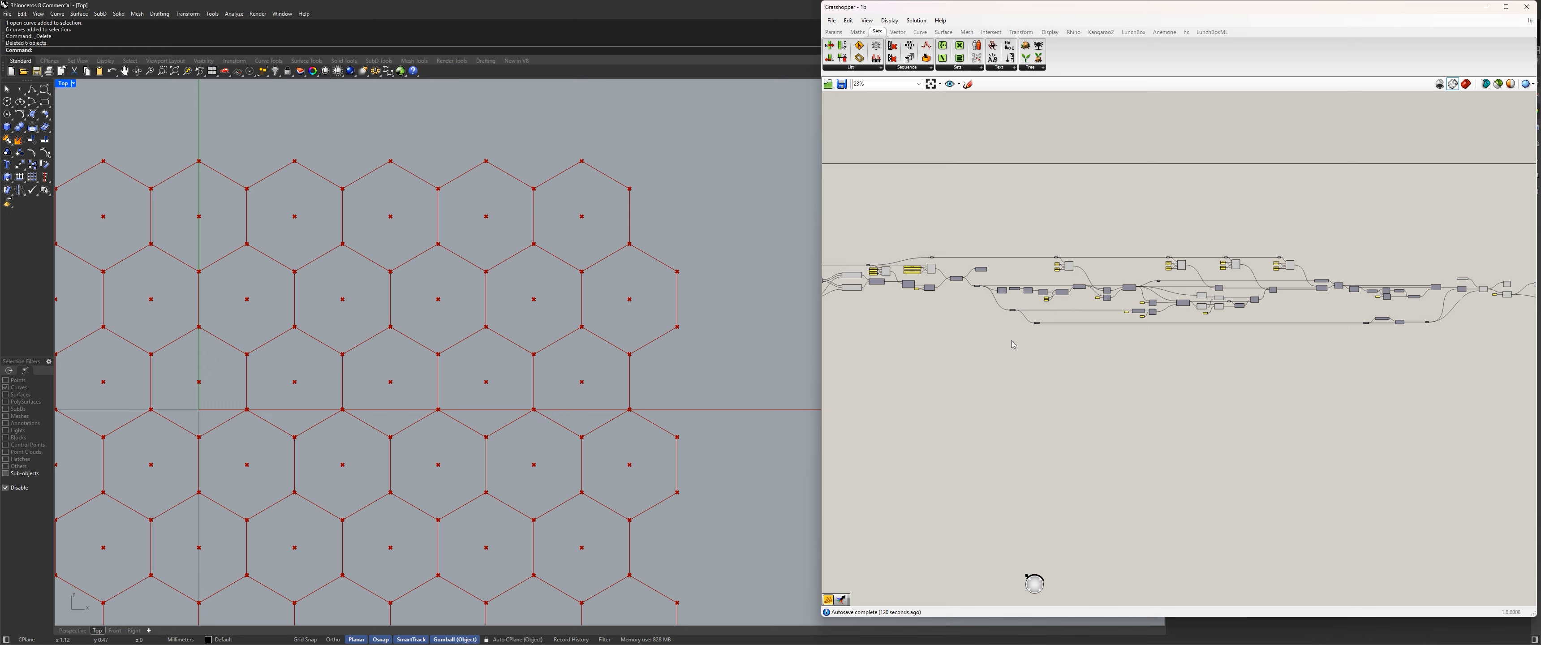
{"action": "right_click_drag", "start_coordinate": [998, 346], "coordinate": [897, 337]}
{"action": "scroll", "coordinate": [1200, 332], "scroll_direction": "up", "scroll_amount": 3}
{"action": "right_click_drag", "start_coordinate": [1278, 340], "coordinate": [979, 366]}
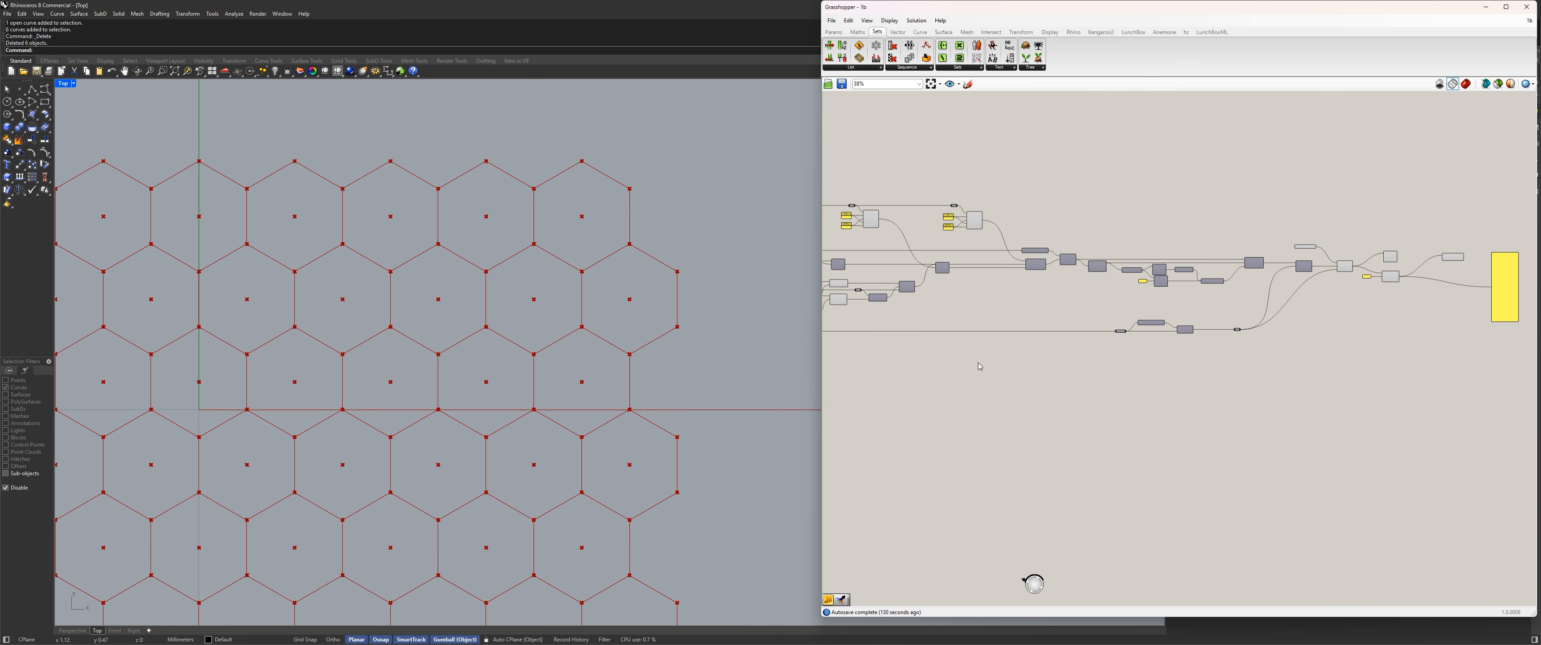
{"action": "scroll", "coordinate": [1065, 311], "scroll_direction": "up", "scroll_amount": 5}
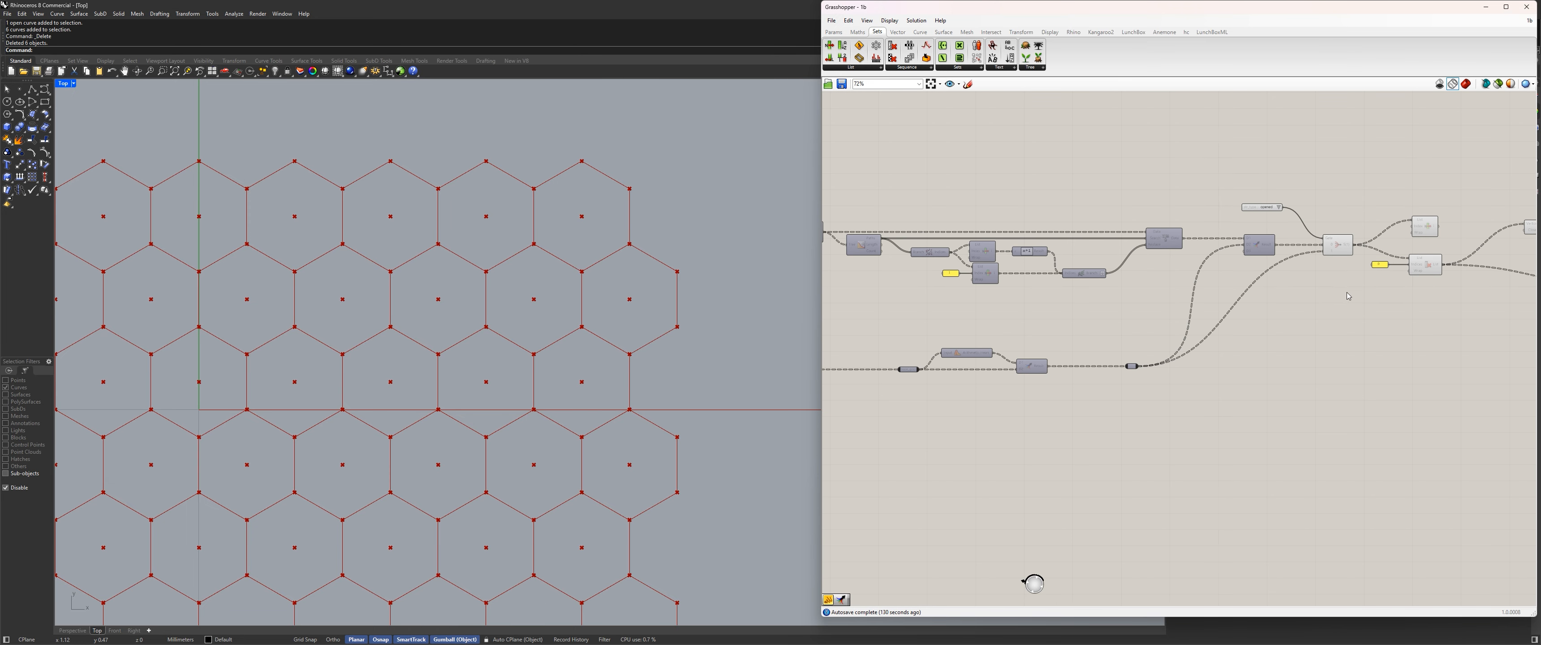
{"action": "left_click", "coordinate": [1059, 302]}
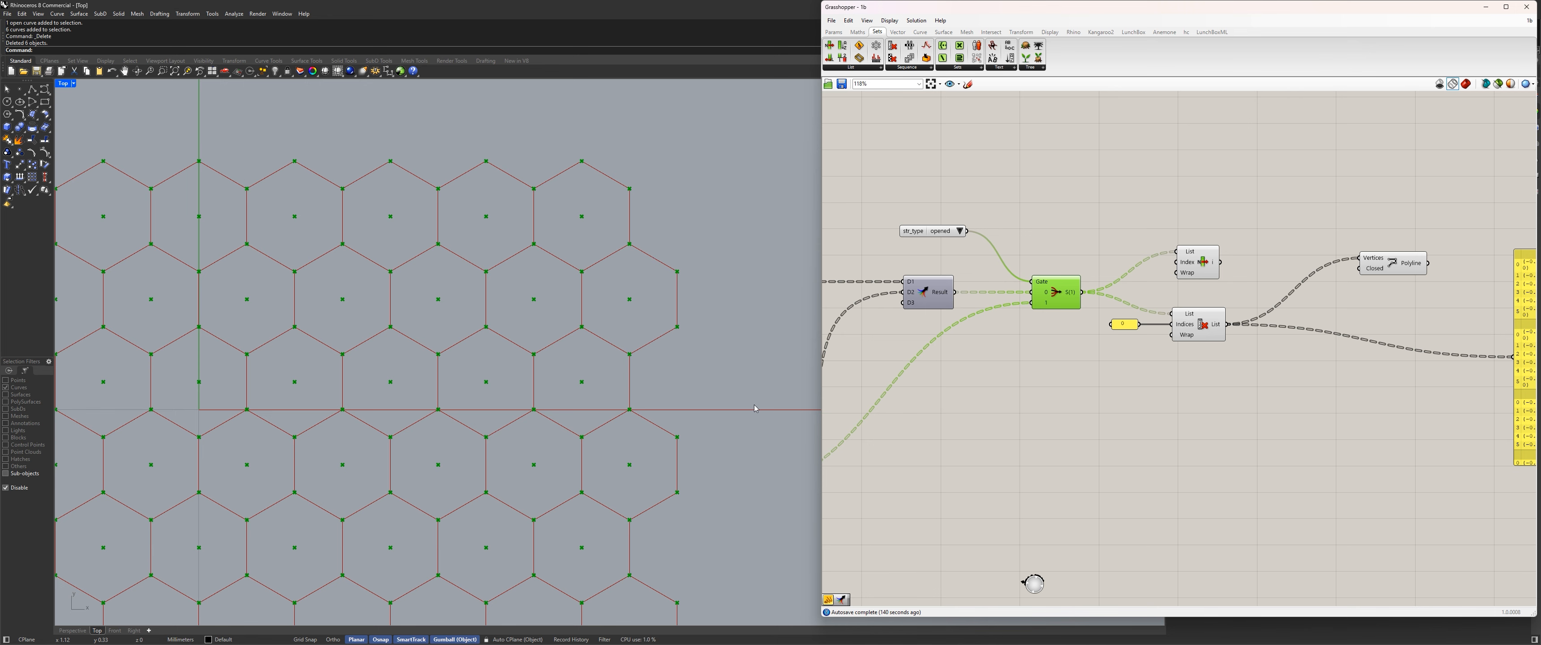
{"action": "scroll", "coordinate": [576, 352], "scroll_direction": "down", "scroll_amount": 5}
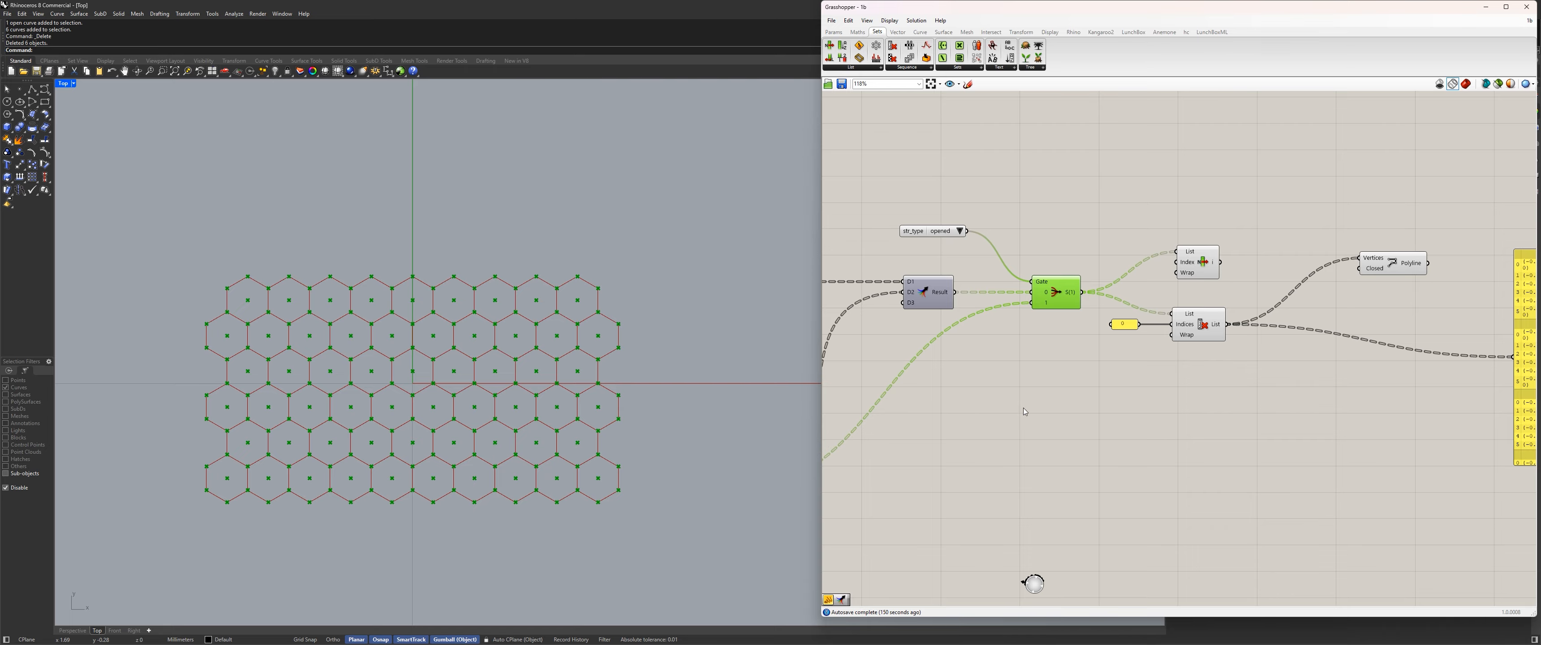
{"action": "right_click_drag", "start_coordinate": [1207, 403], "coordinate": [1060, 392]}
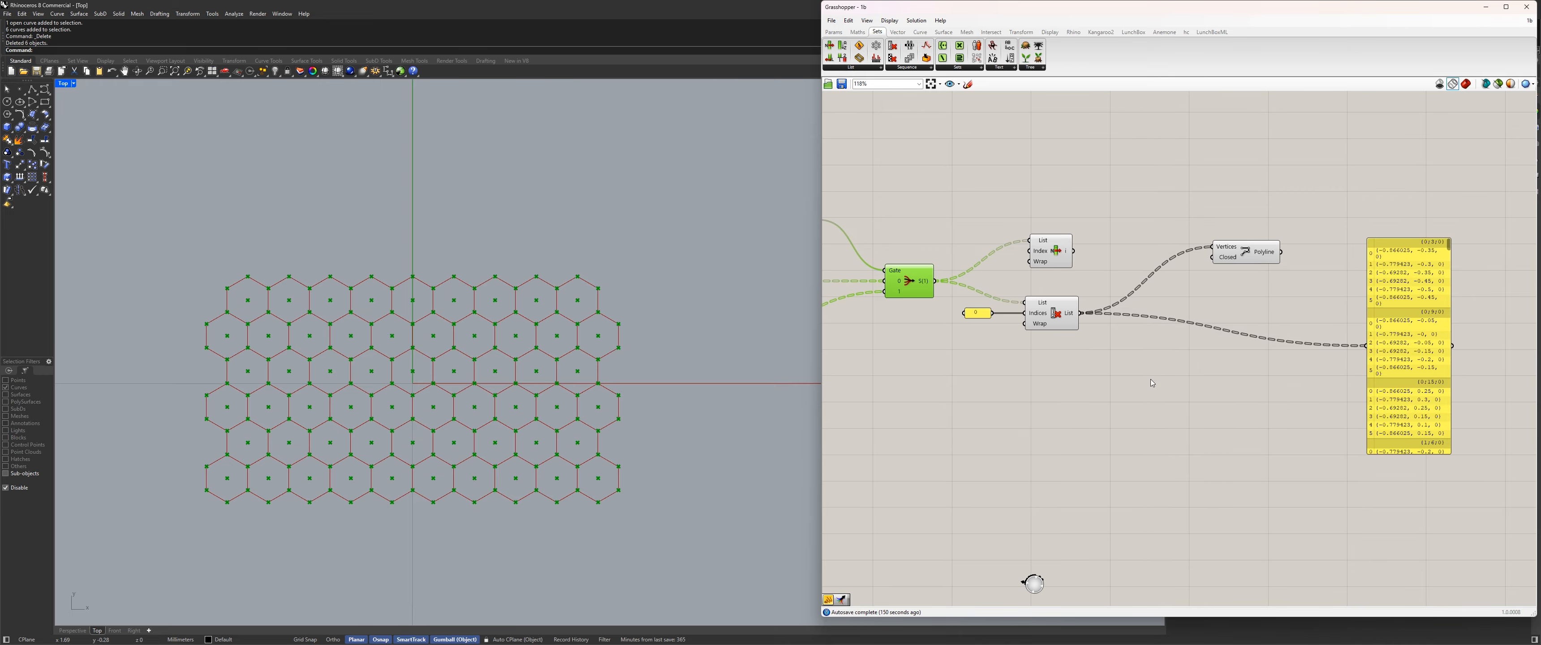
Move the List Item, Cull Index with its index panel, and Polyline components up to free space beside the stream gate.
{"action": "left_click", "coordinate": [1042, 372]}
{"action": "left_click_drag", "start_coordinate": [1329, 406], "coordinate": [1010, 235]}
{"action": "left_click_drag", "start_coordinate": [1316, 398], "coordinate": [983, 229]}
{"action": "left_click_drag", "start_coordinate": [1054, 313], "coordinate": [1069, 192]}
{"action": "left_click", "coordinate": [994, 322]}
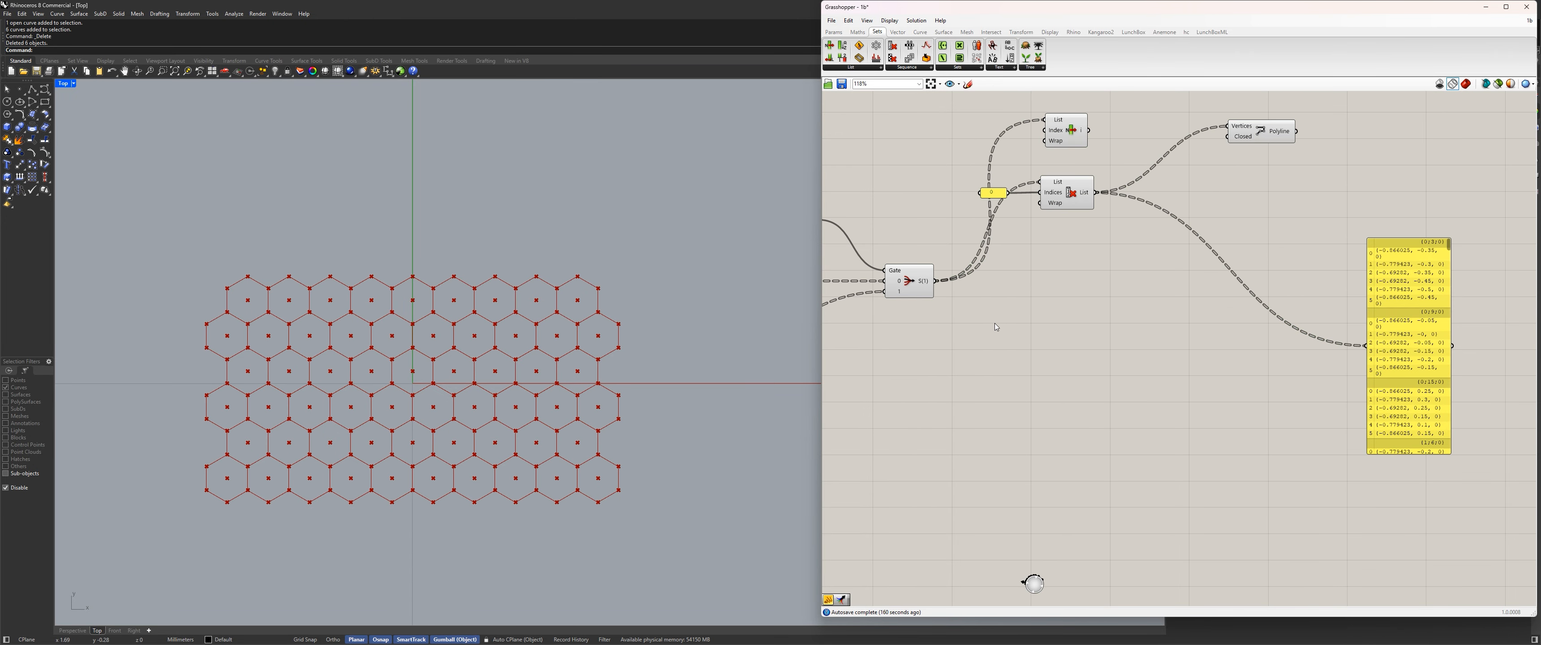
Add a Tree Statistics component fed by the stream gate's output and show its paths in the panel.
{"action": "double_click", "coordinate": [1042, 336]}
{"action": "type", "text": "tstat"}
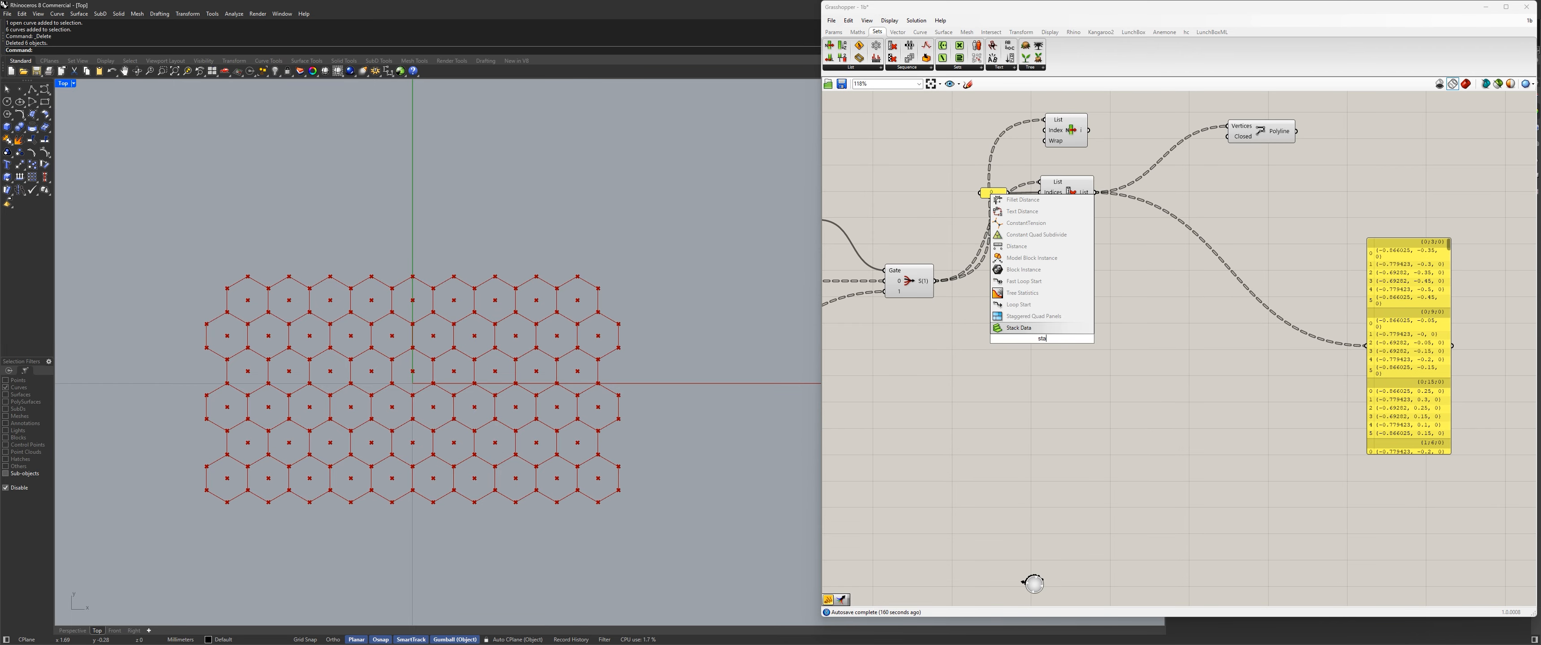
{"action": "key", "text": "Return"}
{"action": "left_click_drag", "start_coordinate": [937, 281], "coordinate": [1154, 329]}
{"action": "scroll", "coordinate": [1152, 325], "scroll_direction": "up", "scroll_amount": 3}
{"action": "right_click_drag", "start_coordinate": [1147, 353], "coordinate": [1177, 408]}
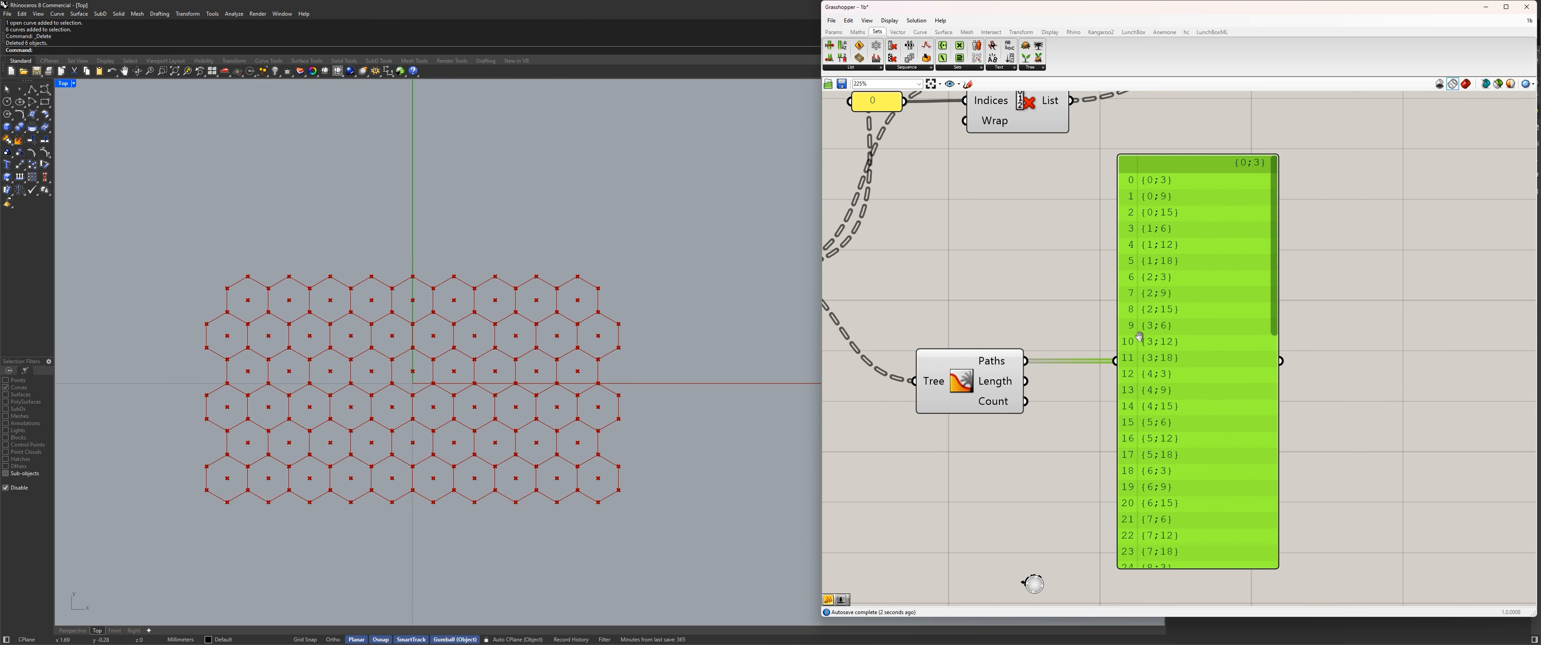
{"action": "left_click_drag", "start_coordinate": [1366, 282], "coordinate": [1026, 430]}
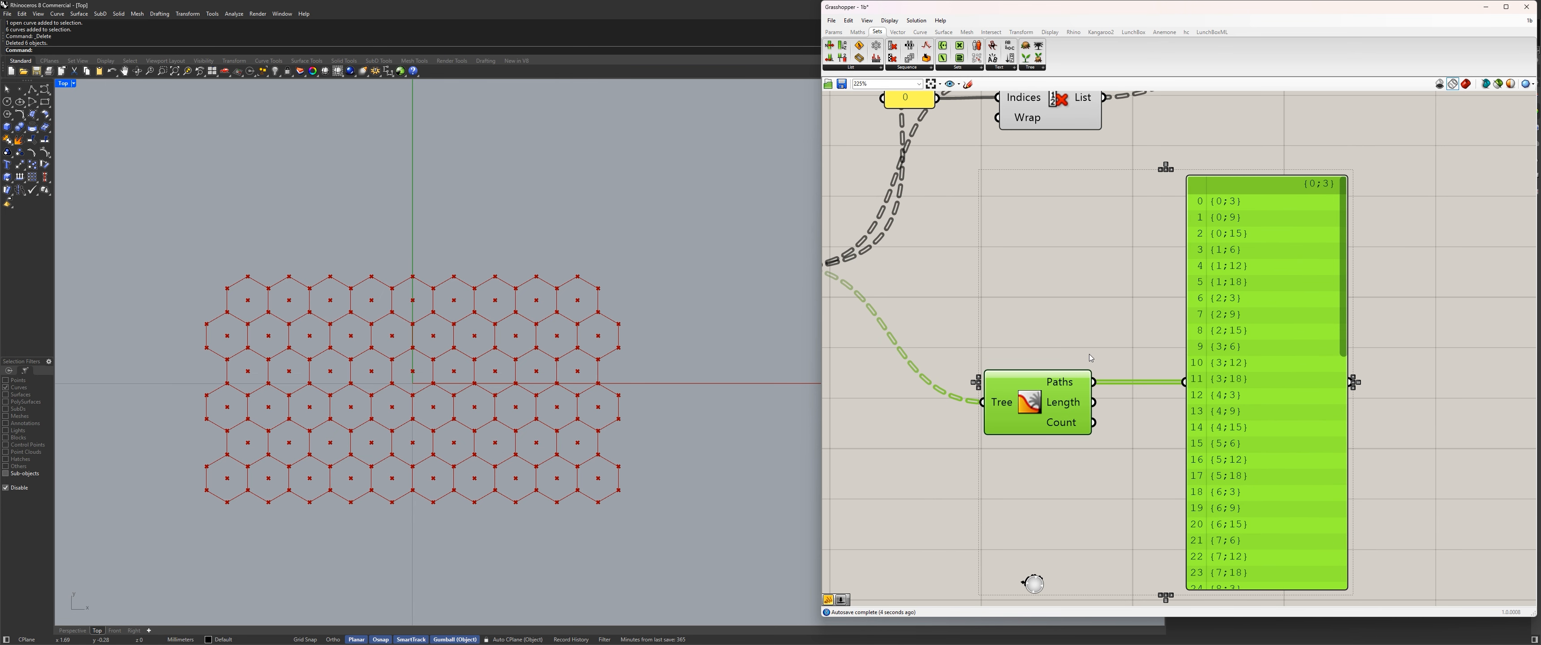
{"action": "left_click", "coordinate": [1112, 317]}
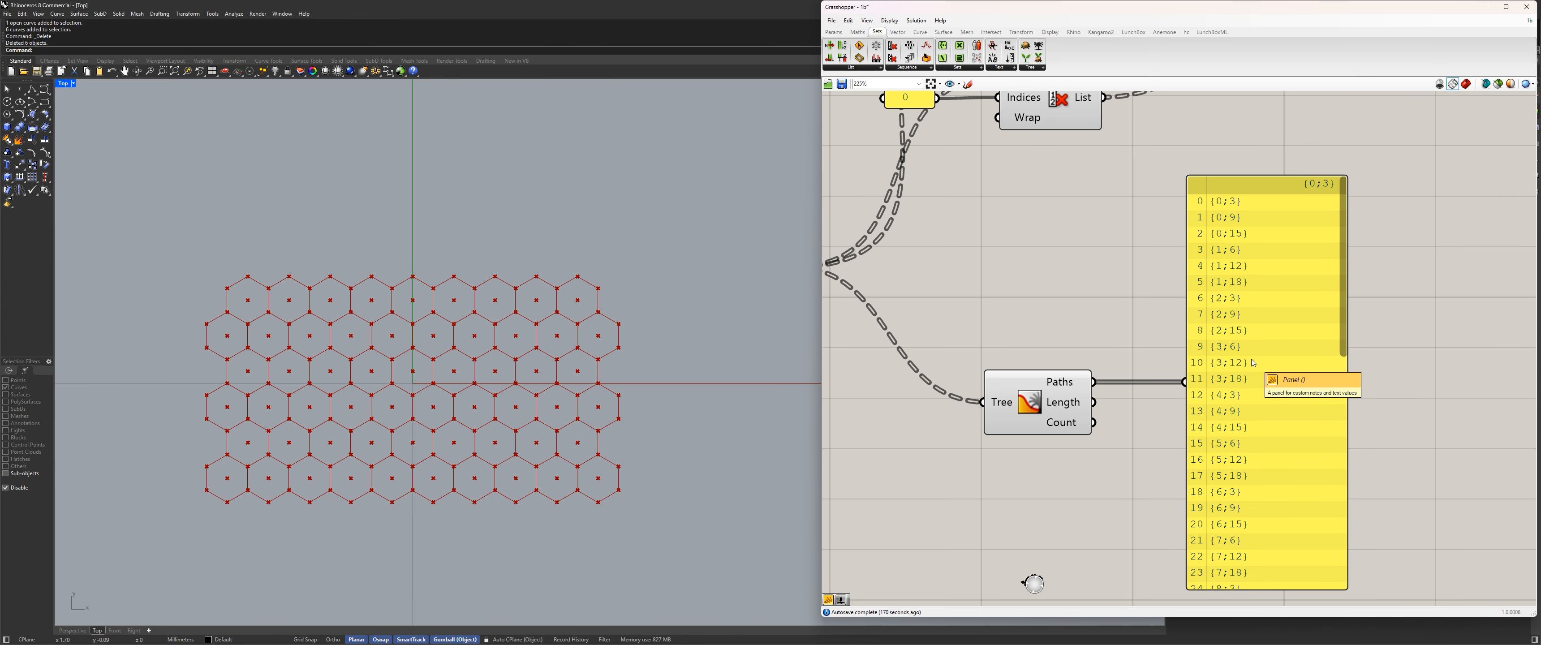
Insert a relay on the wire between the stream gate and Tree Statistics, and reposition Tree Statistics and the panel.
{"action": "scroll", "coordinate": [1078, 303], "scroll_direction": "down", "scroll_amount": 4}
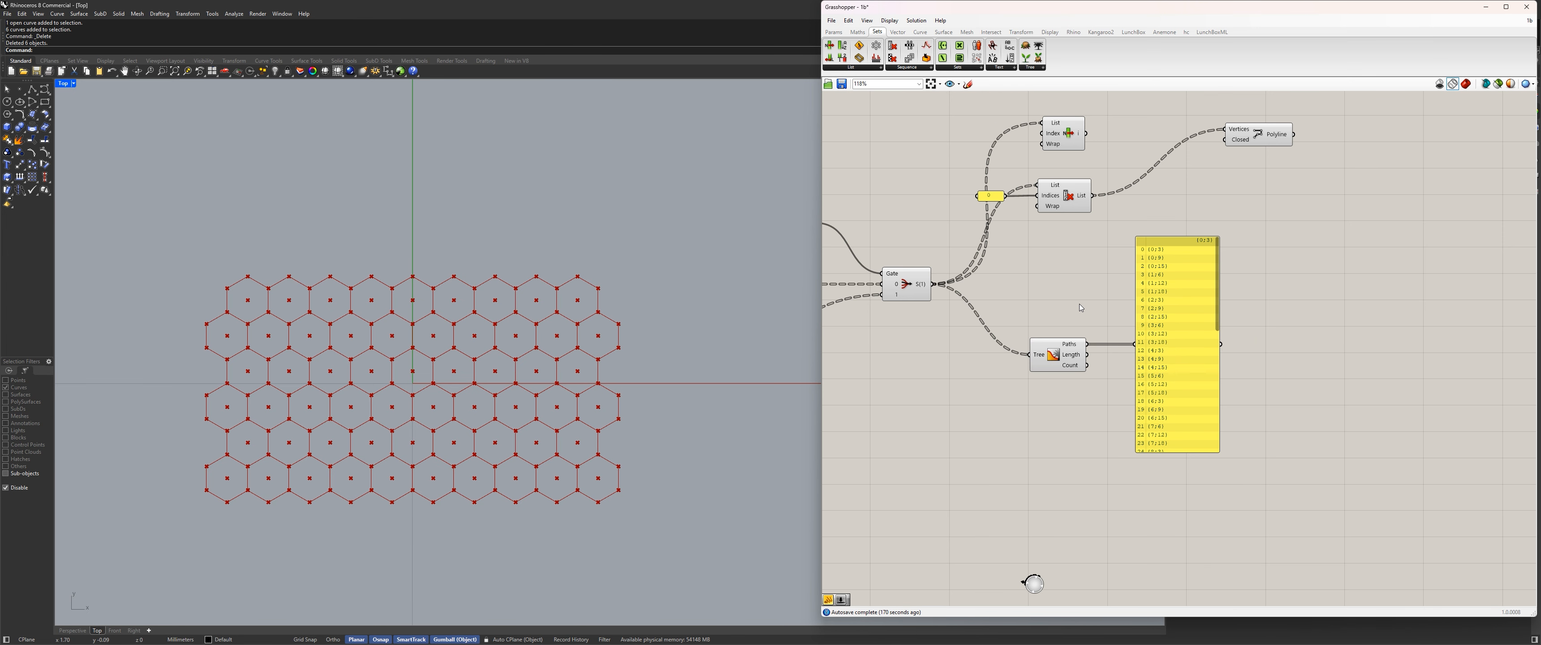
{"action": "scroll", "coordinate": [1116, 293], "scroll_direction": "up", "scroll_amount": 2}
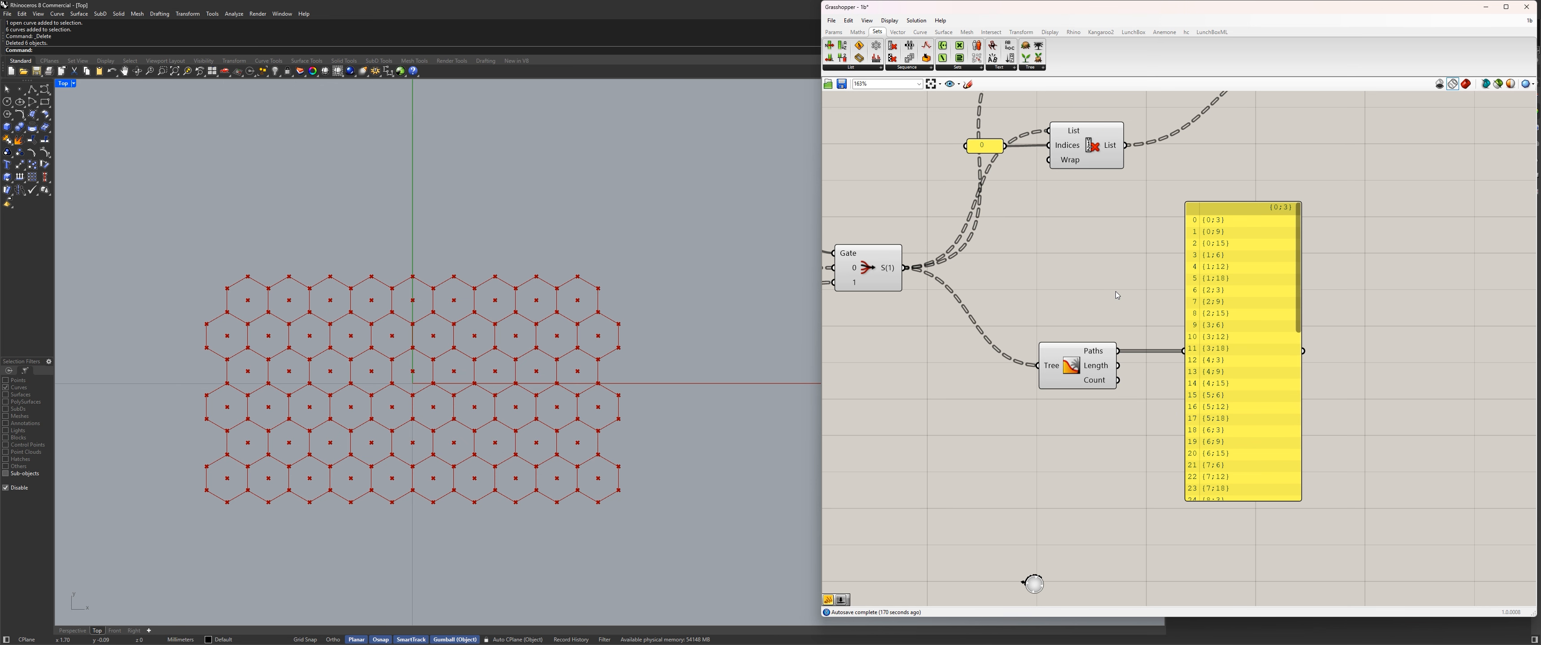
{"action": "double_click", "coordinate": [973, 313]}
{"action": "left_click_drag", "start_coordinate": [972, 313], "coordinate": [987, 270]}
{"action": "left_click_drag", "start_coordinate": [1084, 364], "coordinate": [1136, 371]}
{"action": "left_click_drag", "start_coordinate": [1238, 359], "coordinate": [1406, 353]}
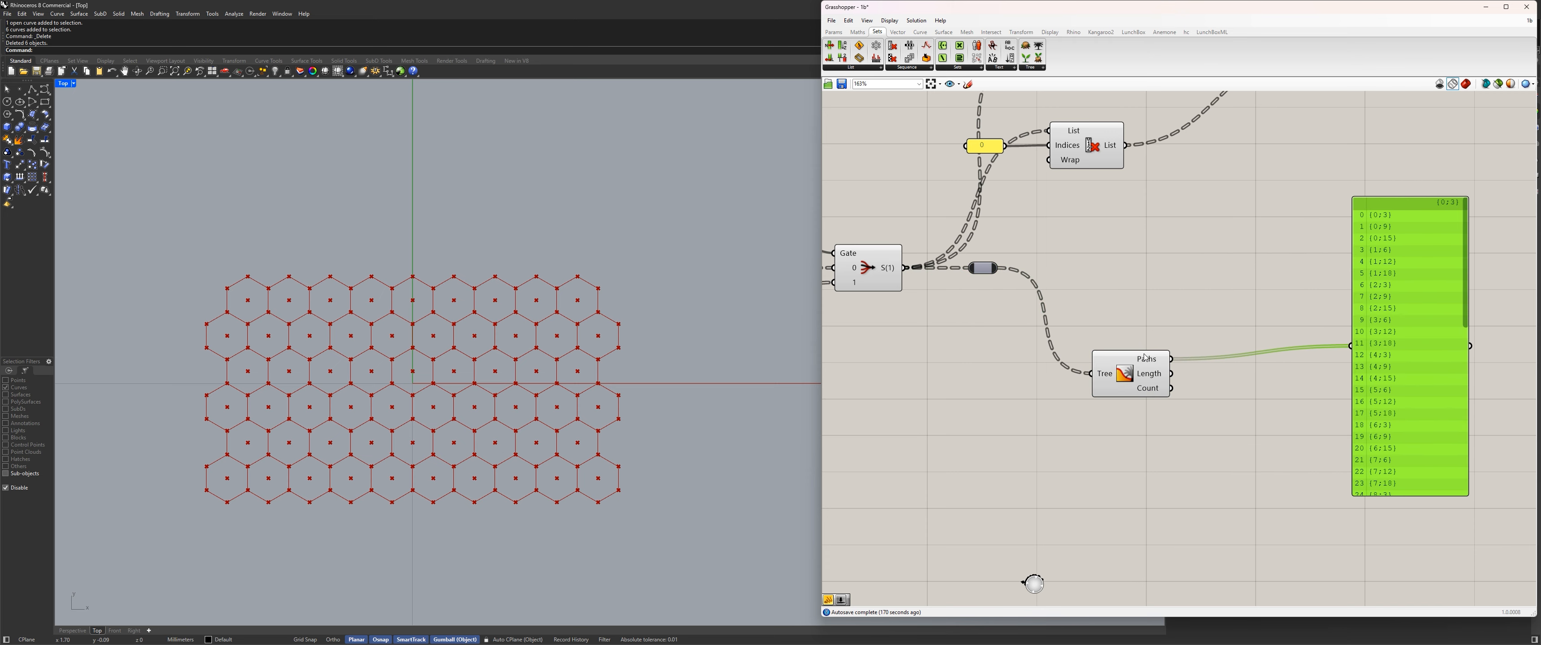
{"action": "left_click_drag", "start_coordinate": [1129, 380], "coordinate": [1108, 346]}
{"action": "left_click_drag", "start_coordinate": [1425, 346], "coordinate": [1375, 324]}
Add a Deconstruct Path component fed by the Tree Statistics paths and show its indices in the panel.
{"action": "double_click", "coordinate": [1187, 398]}
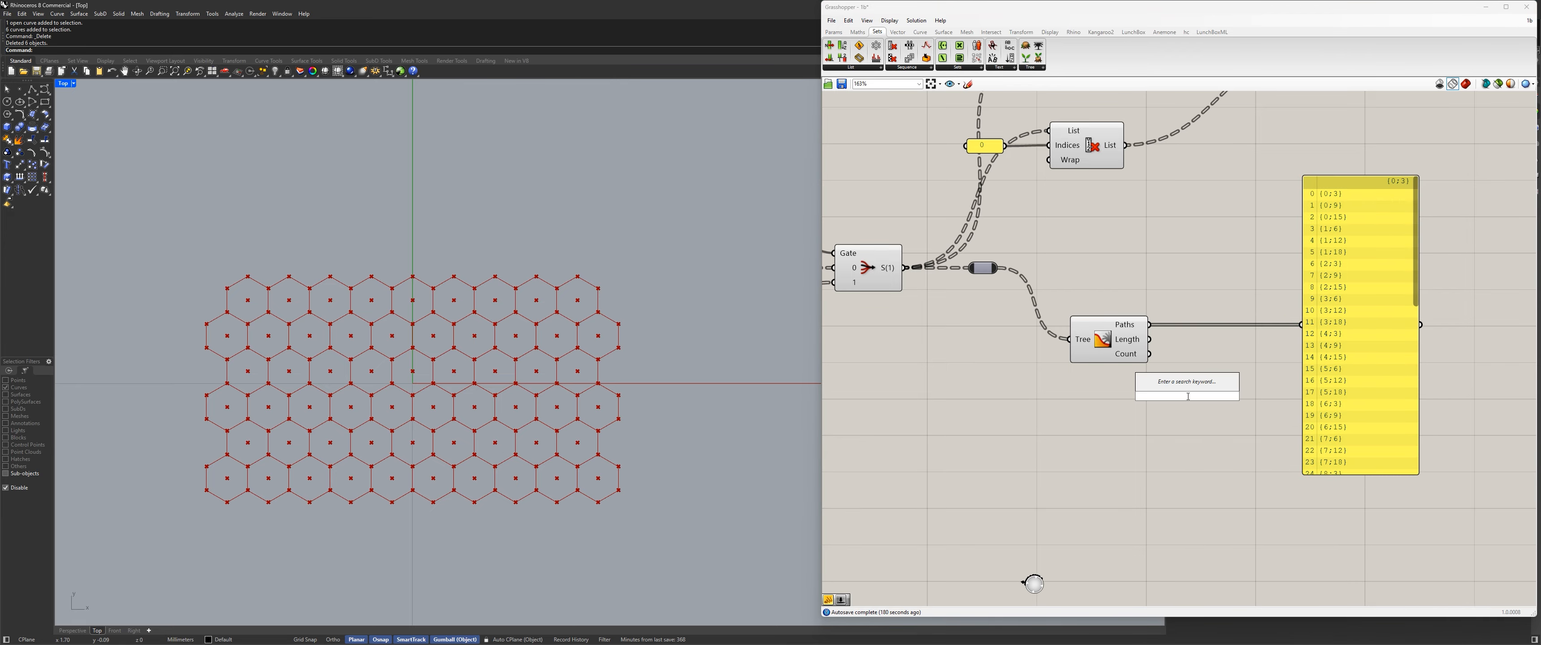
{"action": "type", "text": "dpath"}
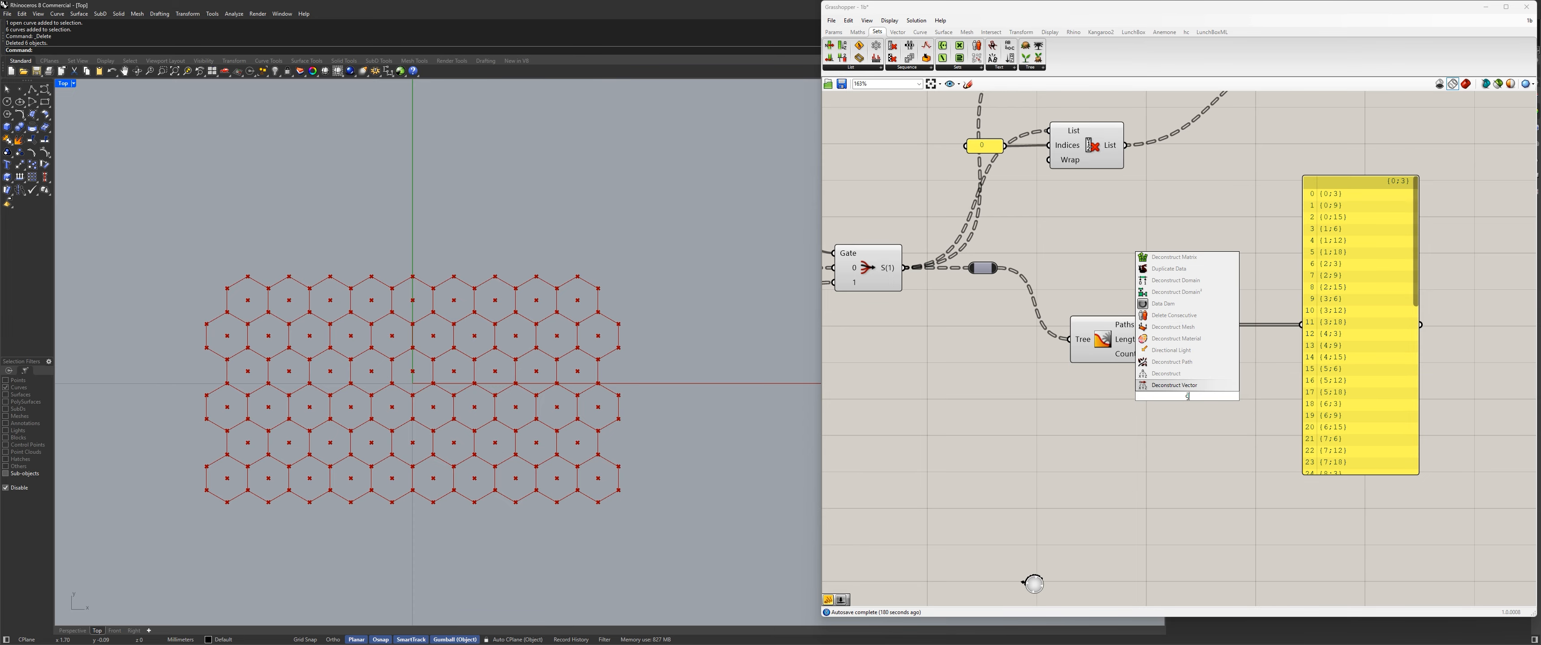
{"action": "key", "text": "Return"}
{"action": "left_click_drag", "start_coordinate": [1150, 325], "coordinate": [1301, 324]}
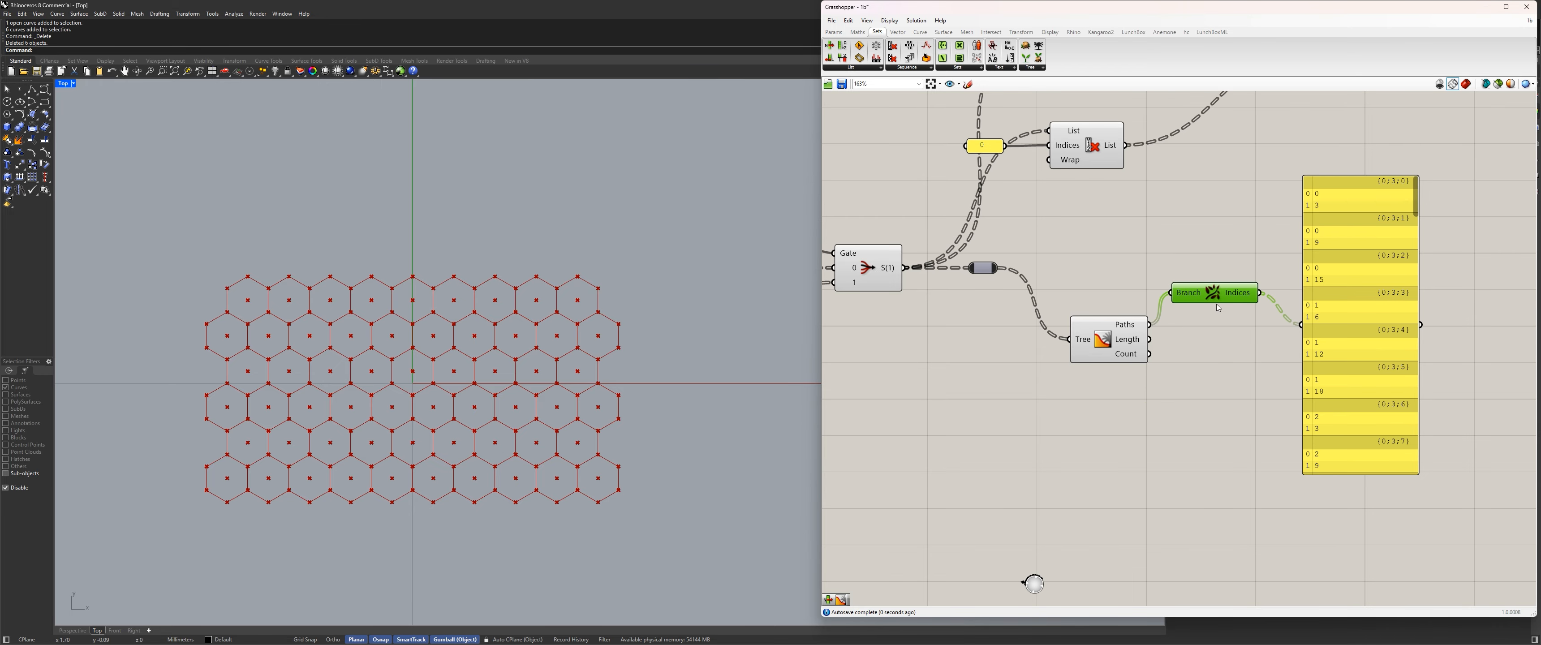
{"action": "left_click_drag", "start_coordinate": [1225, 296], "coordinate": [1231, 328]}
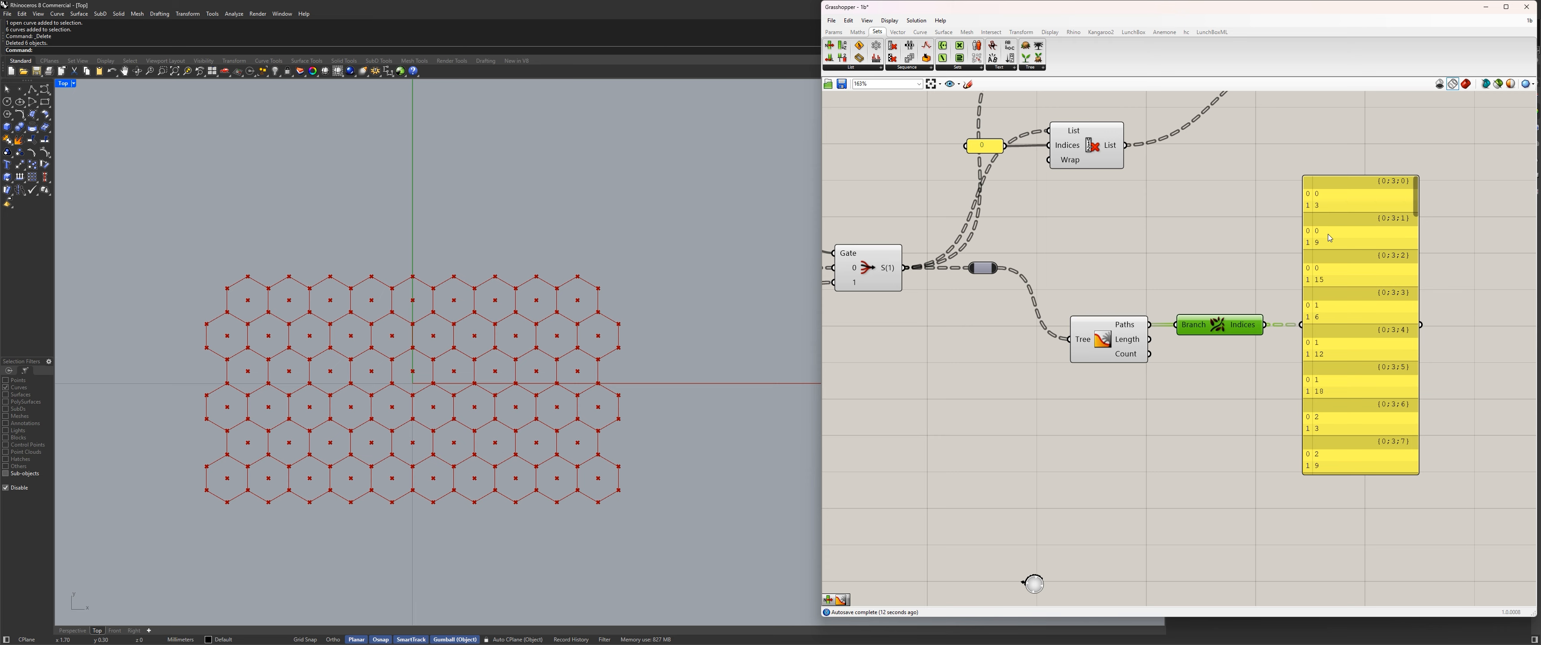
Make room before the panel, add a List Item fed by the path indices, and show its item output in the panel.
{"action": "right_click_drag", "start_coordinate": [1260, 339], "coordinate": [1203, 326]}
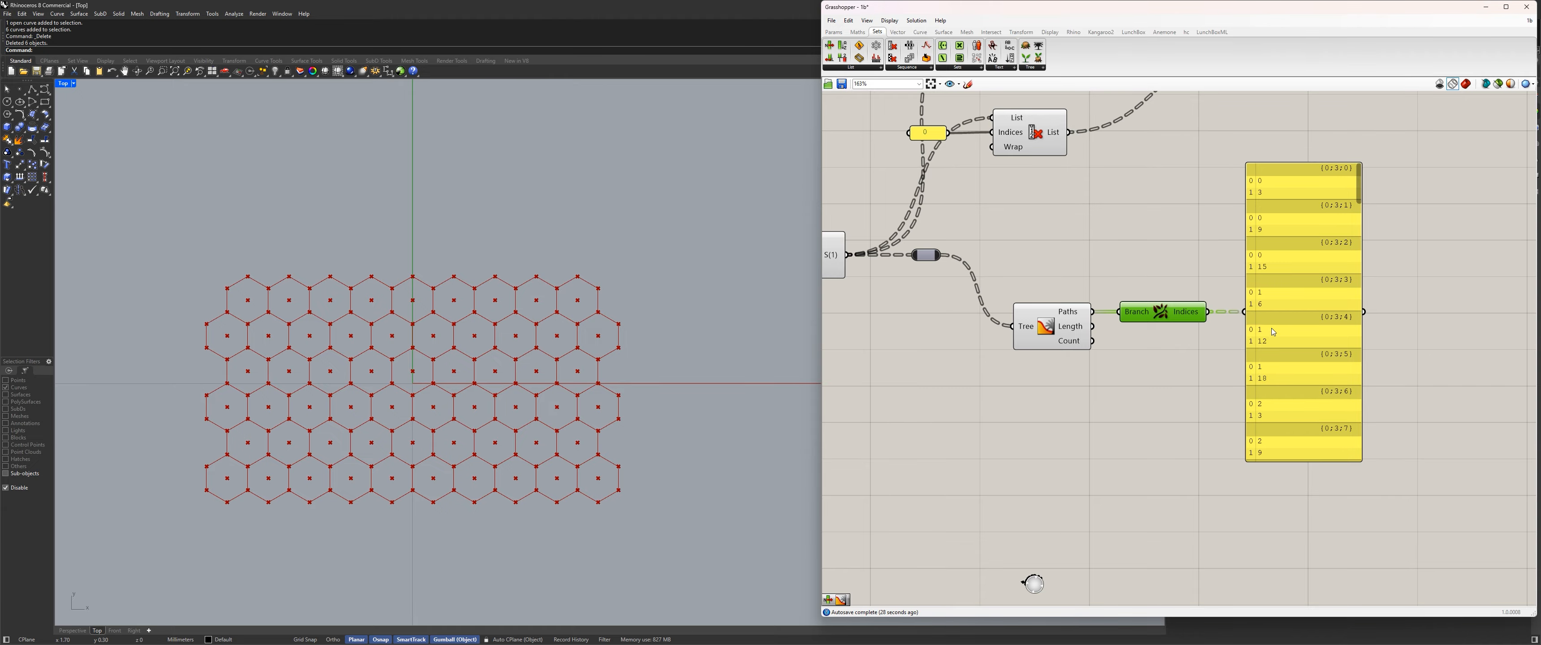
{"action": "right_click_drag", "start_coordinate": [1178, 366], "coordinate": [1102, 365]}
{"action": "left_click_drag", "start_coordinate": [1225, 326], "coordinate": [1358, 326]}
{"action": "left_click_drag", "start_coordinate": [1111, 316], "coordinate": [1113, 345]}
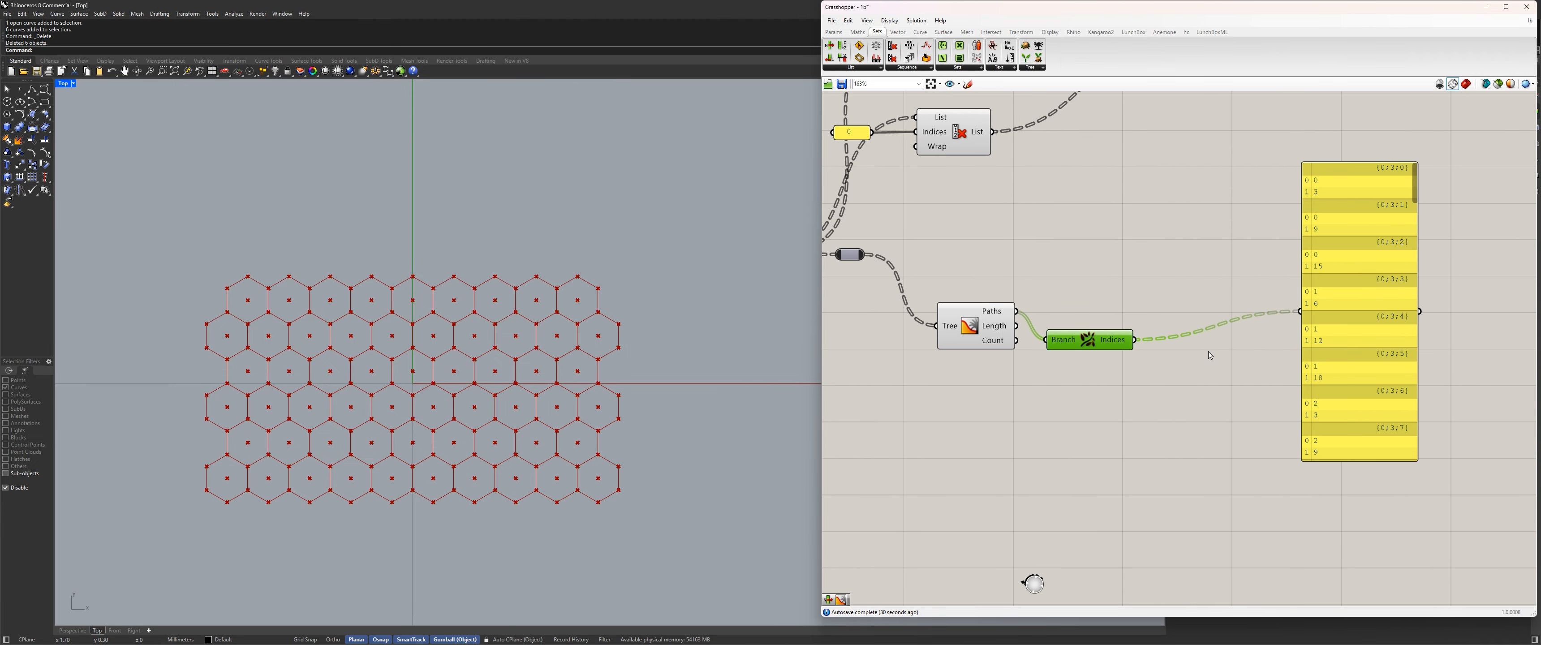
{"action": "double_click", "coordinate": [1218, 353]}
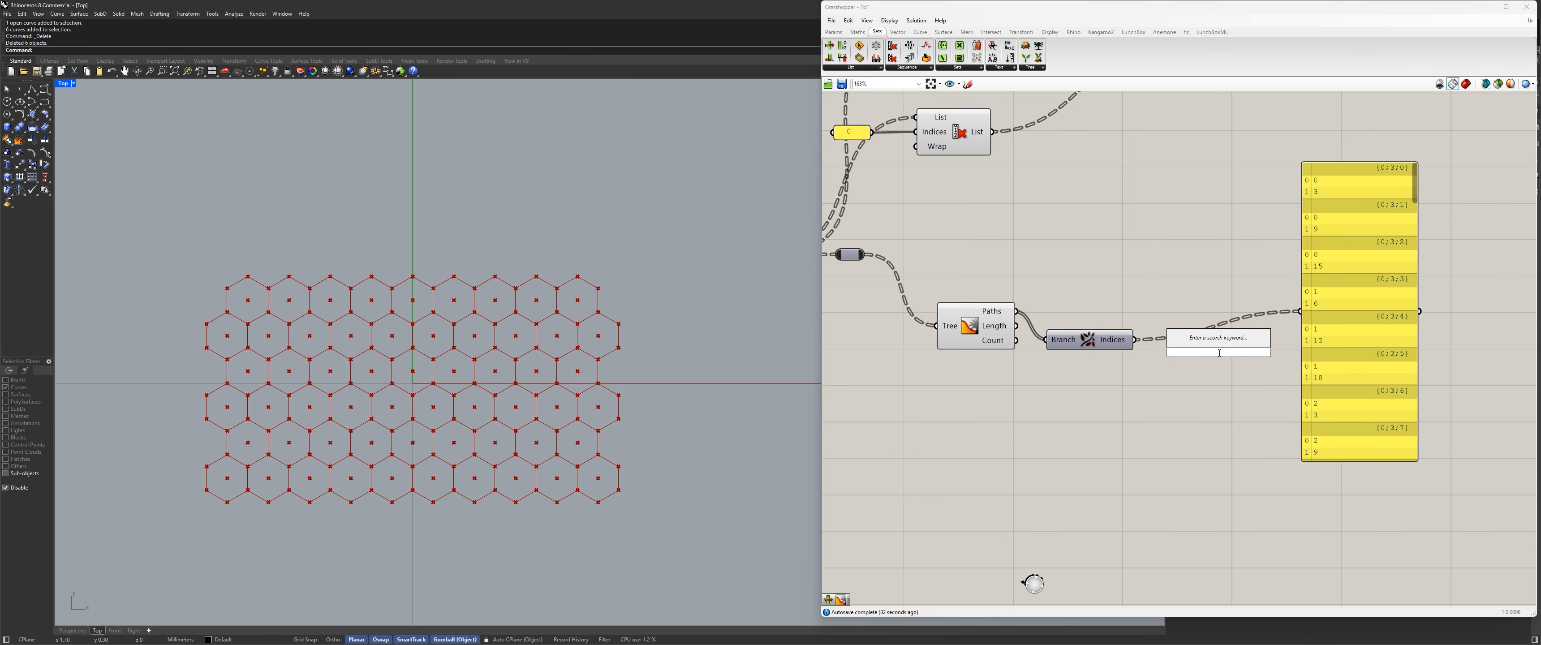
{"action": "type", "text": "list item"}
{"action": "key", "text": "Return"}
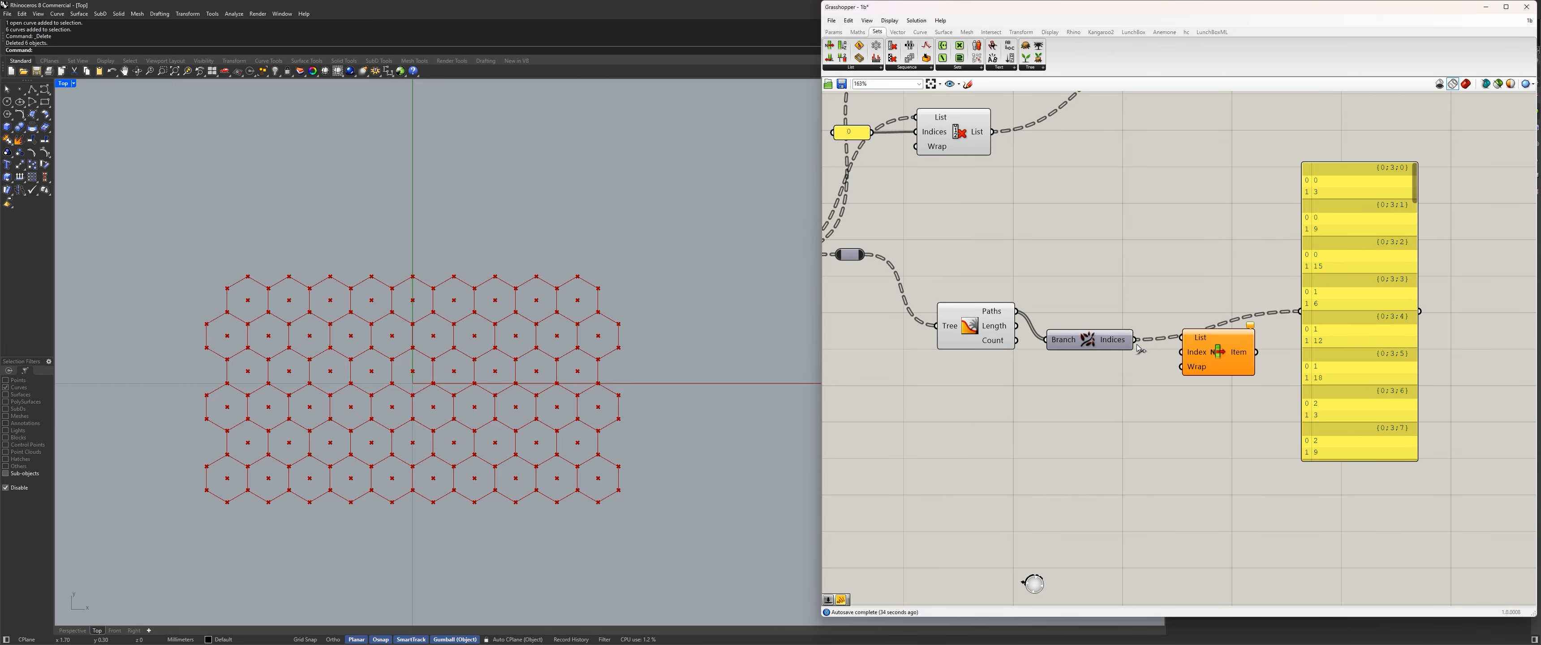
{"action": "left_click_drag", "start_coordinate": [1136, 344], "coordinate": [1181, 338]}
{"action": "left_click_drag", "start_coordinate": [1218, 346], "coordinate": [1315, 310]}
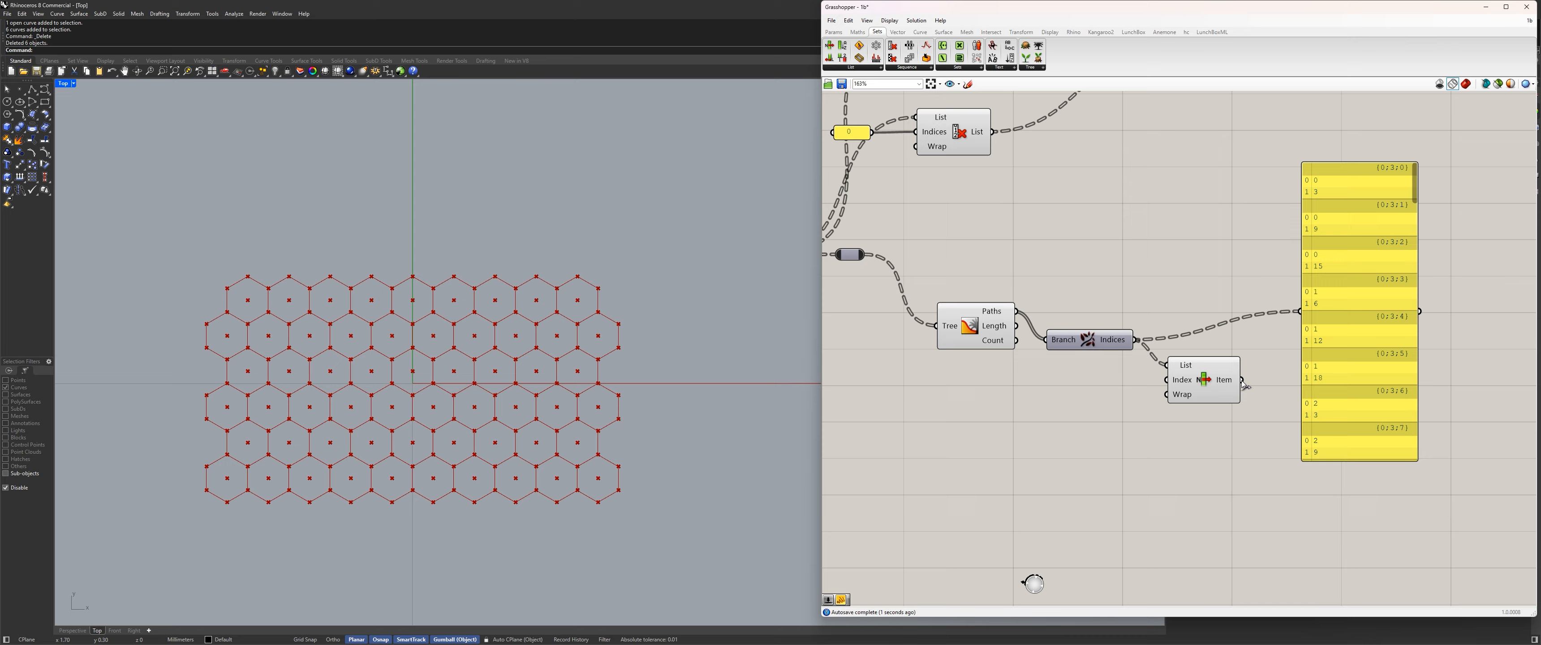
{"action": "left_click_drag", "start_coordinate": [1243, 379], "coordinate": [1300, 311]}
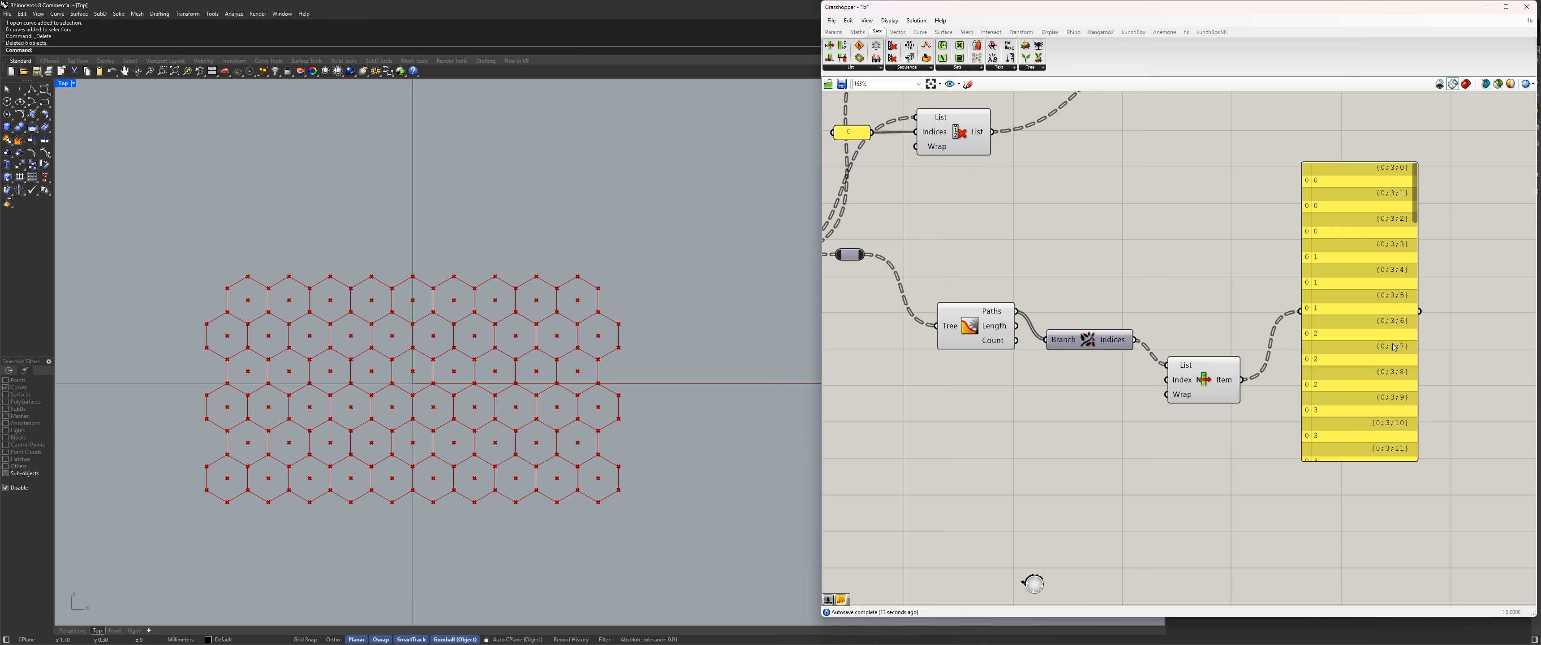
Flatten the new List Item's output and align the component with Deconstruct Path.
{"action": "right_click", "coordinate": [1230, 384]}
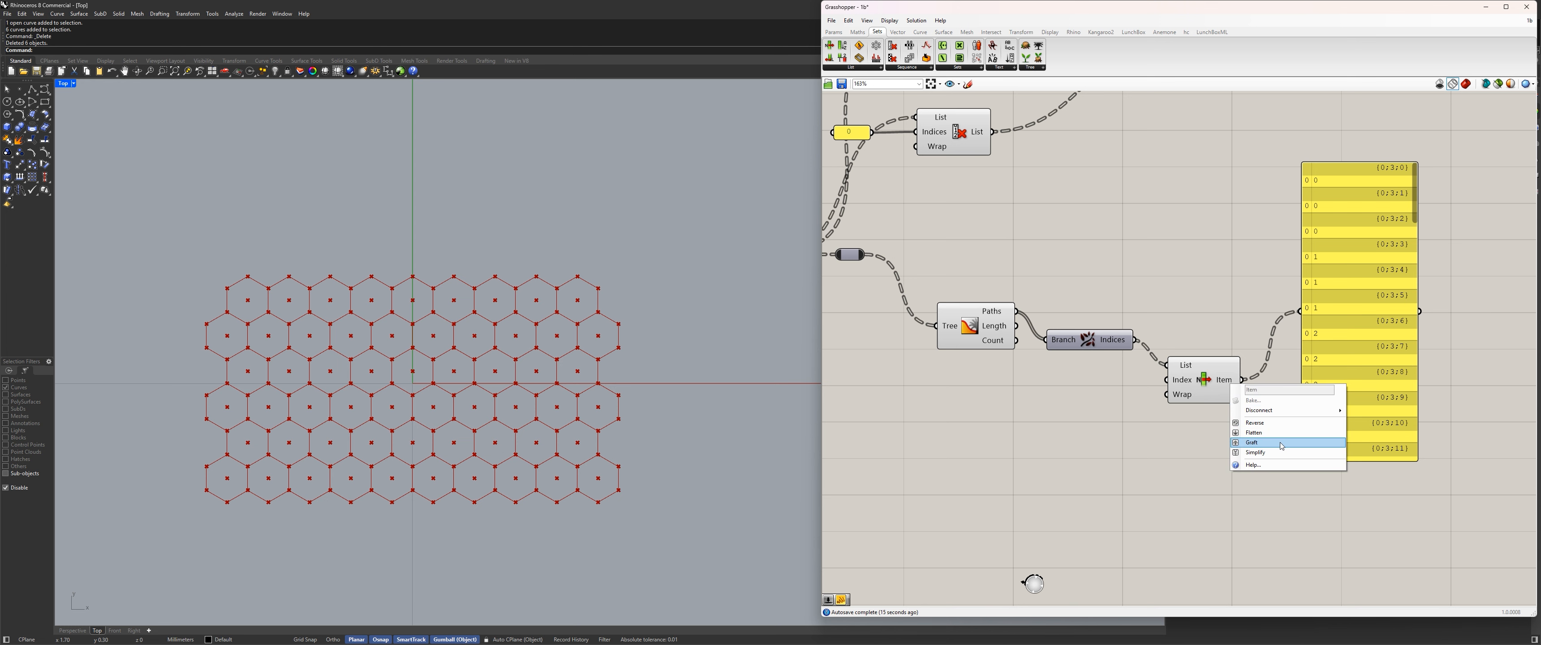
{"action": "left_click", "coordinate": [1264, 433]}
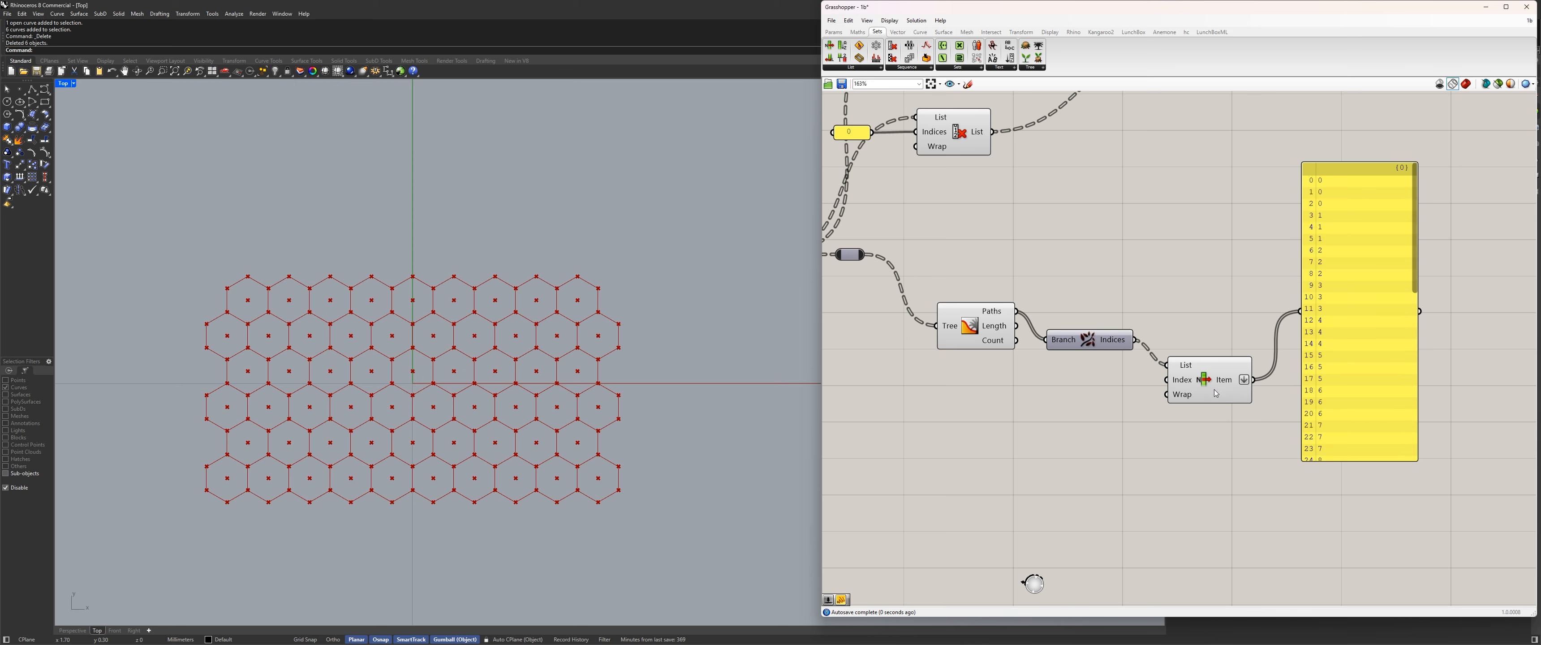
{"action": "left_click_drag", "start_coordinate": [1203, 380], "coordinate": [1209, 354]}
{"action": "left_click_drag", "start_coordinate": [1399, 257], "coordinate": [1425, 277]}
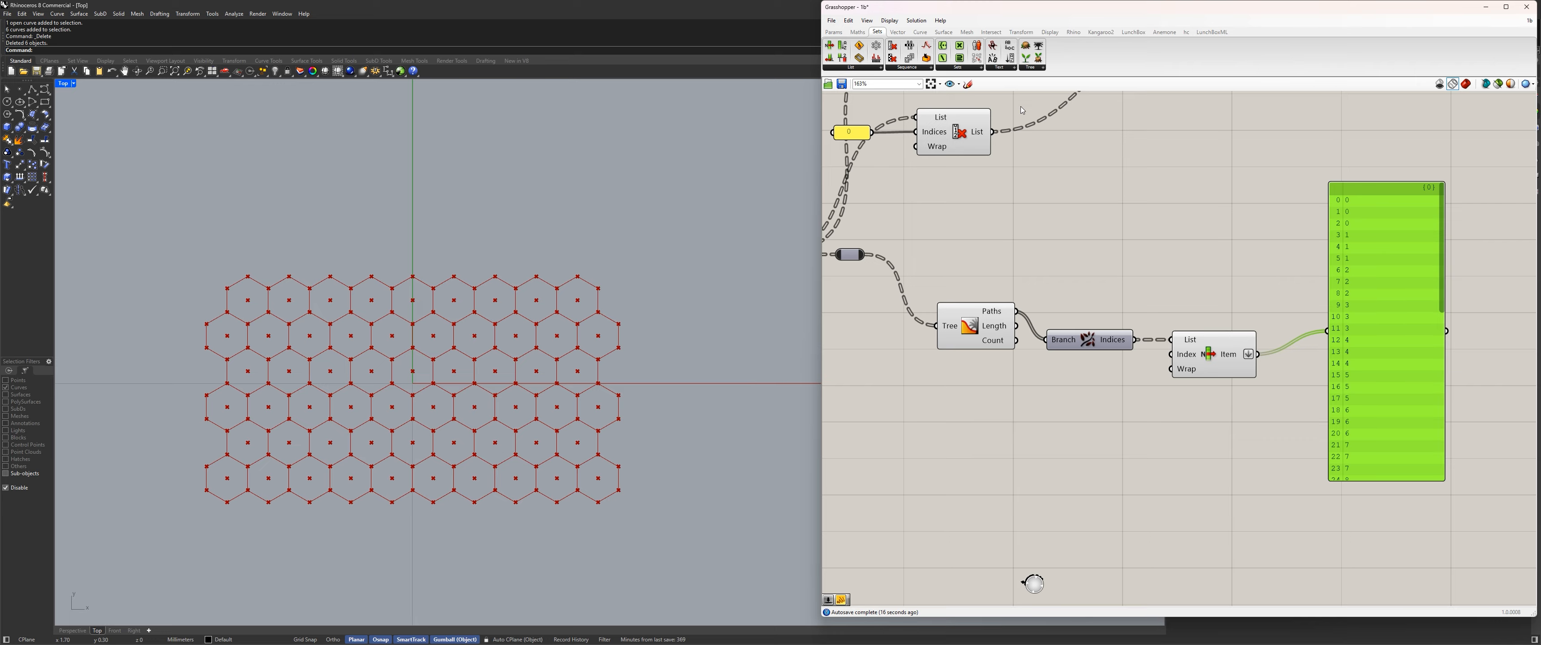
Add a Create Set component fed by the flattened items and show its set output in the panel.
{"action": "left_click", "coordinate": [958, 68]}
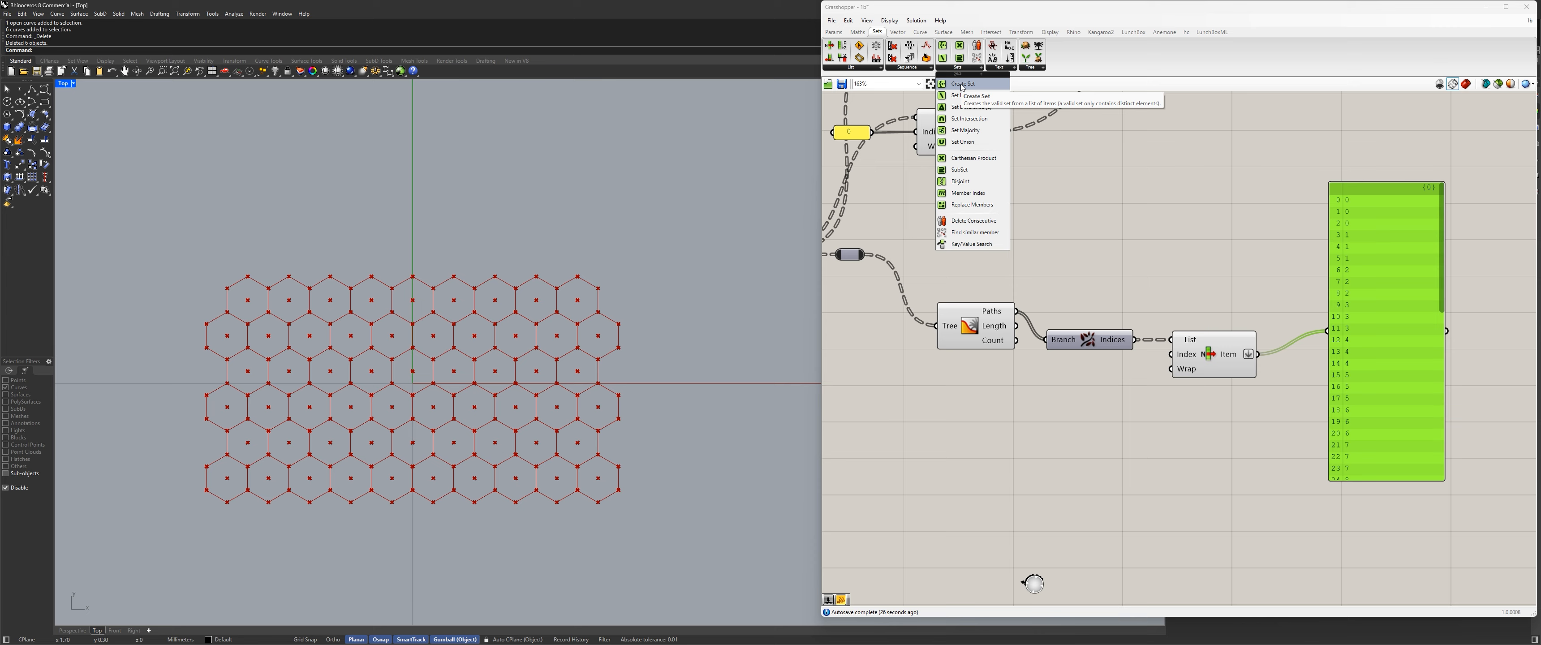
{"action": "left_click_drag", "start_coordinate": [962, 88], "coordinate": [1270, 424]}
{"action": "right_click_drag", "start_coordinate": [1267, 424], "coordinate": [1015, 389]}
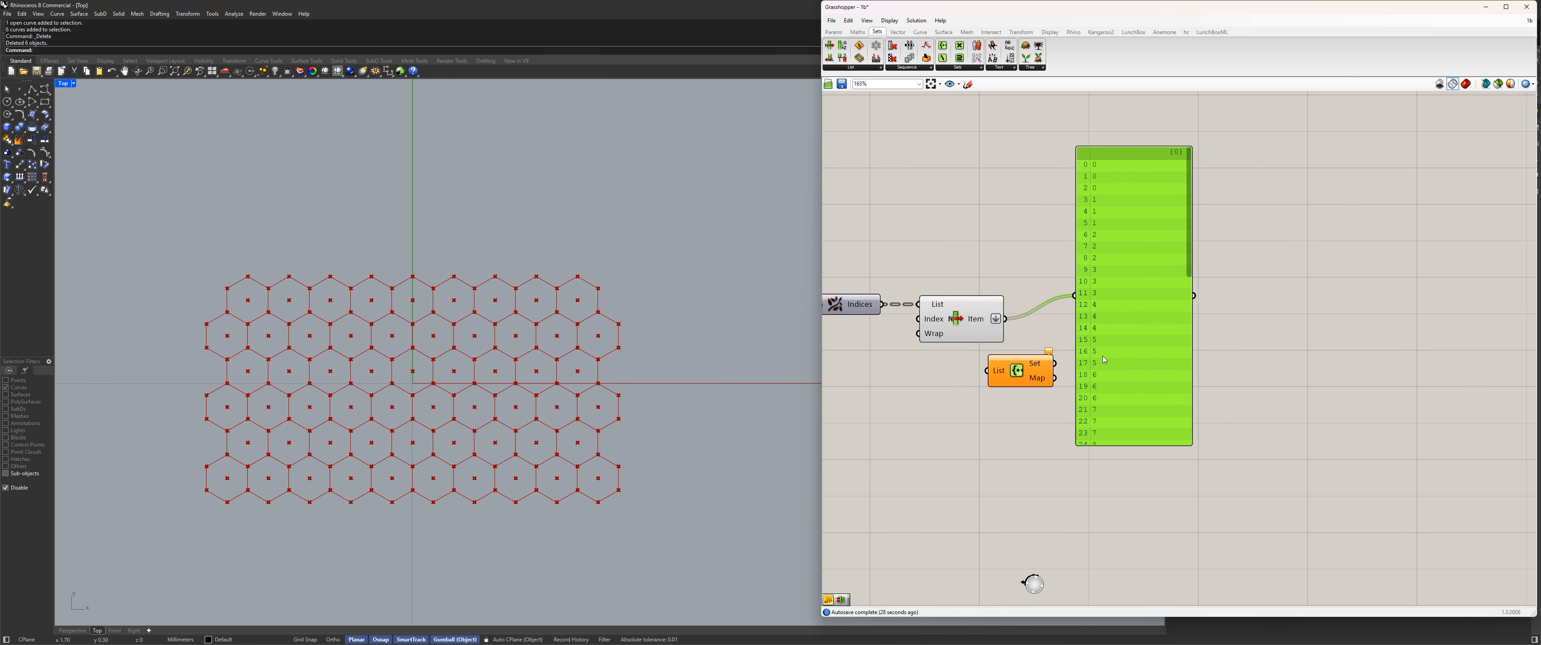
{"action": "left_click_drag", "start_coordinate": [1103, 364], "coordinate": [1254, 368]}
{"action": "left_click_drag", "start_coordinate": [1042, 360], "coordinate": [1130, 362]}
{"action": "mouse_move", "coordinate": [1137, 358]}
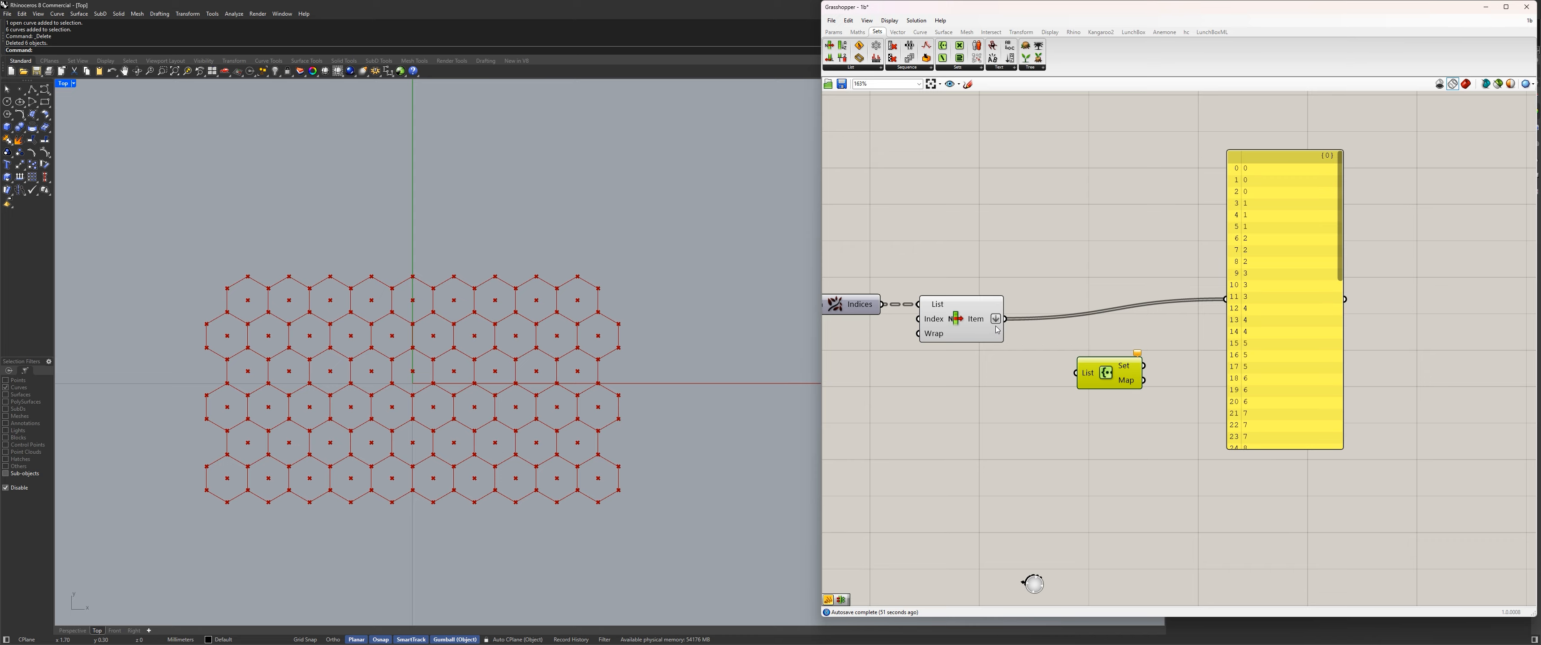
{"action": "left_click_drag", "start_coordinate": [1005, 319], "coordinate": [1261, 335]}
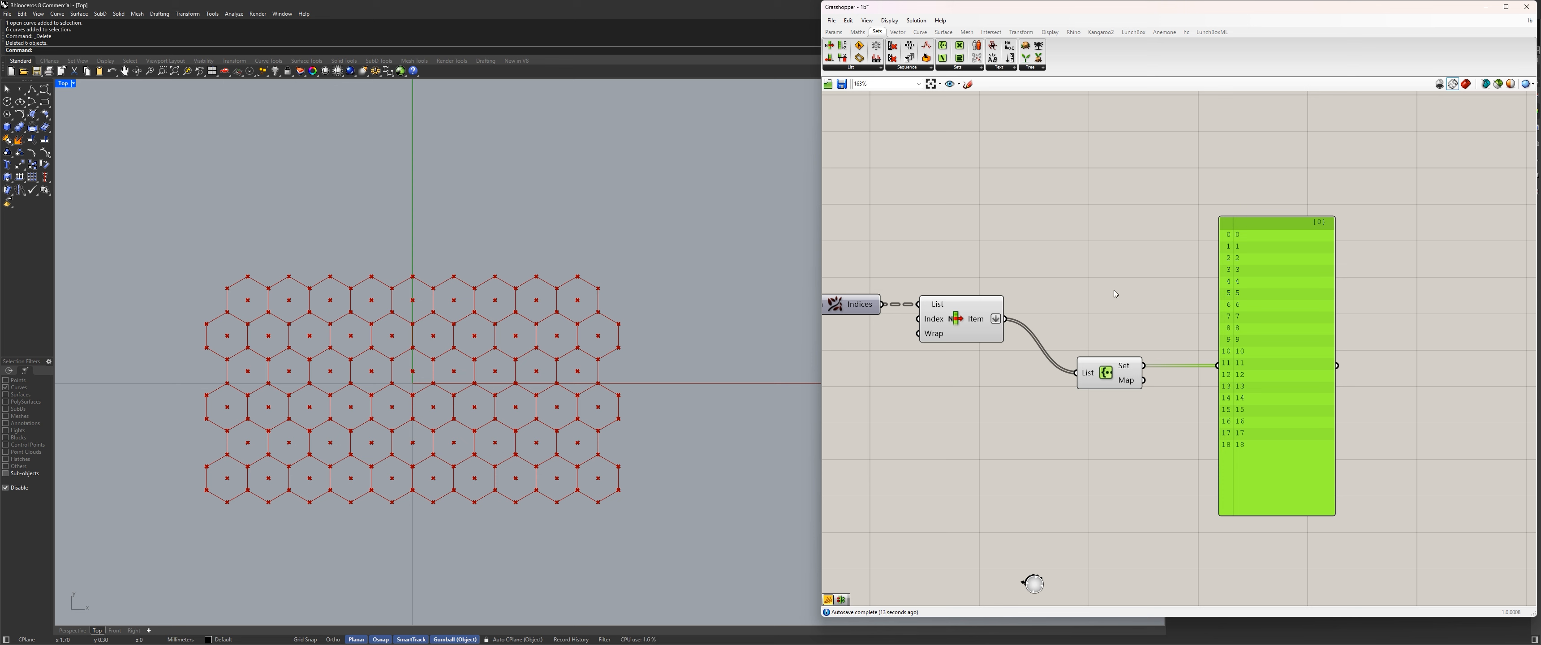
Compare the flattened items with the set output in the panel, and align Create Set with List Item.
{"action": "left_click_drag", "start_coordinate": [1007, 319], "coordinate": [1218, 365]}
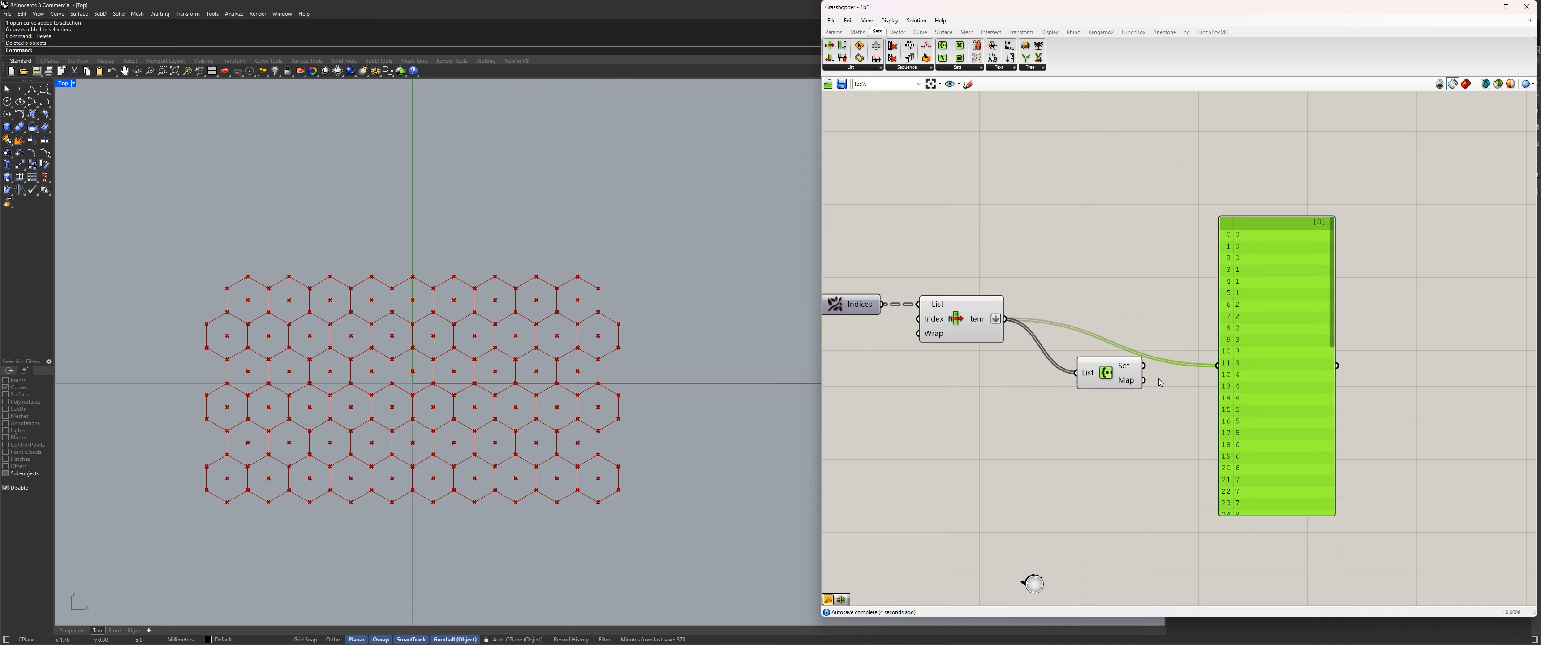
{"action": "left_click_drag", "start_coordinate": [1144, 365], "coordinate": [1214, 365]}
{"action": "left_click_drag", "start_coordinate": [1099, 365], "coordinate": [1068, 311]}
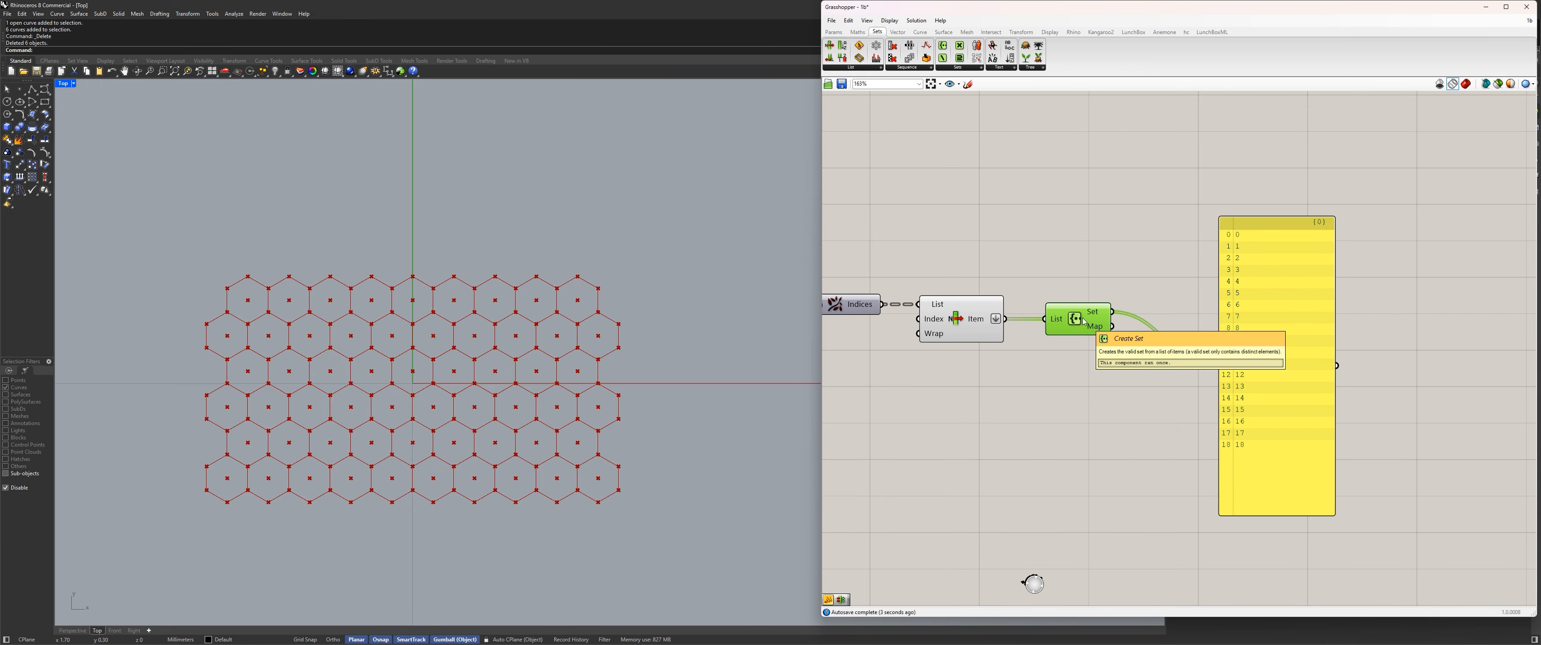
Add a Member Index component above Create Set and move Create Set down to make room.
{"action": "left_click", "coordinate": [954, 69]}
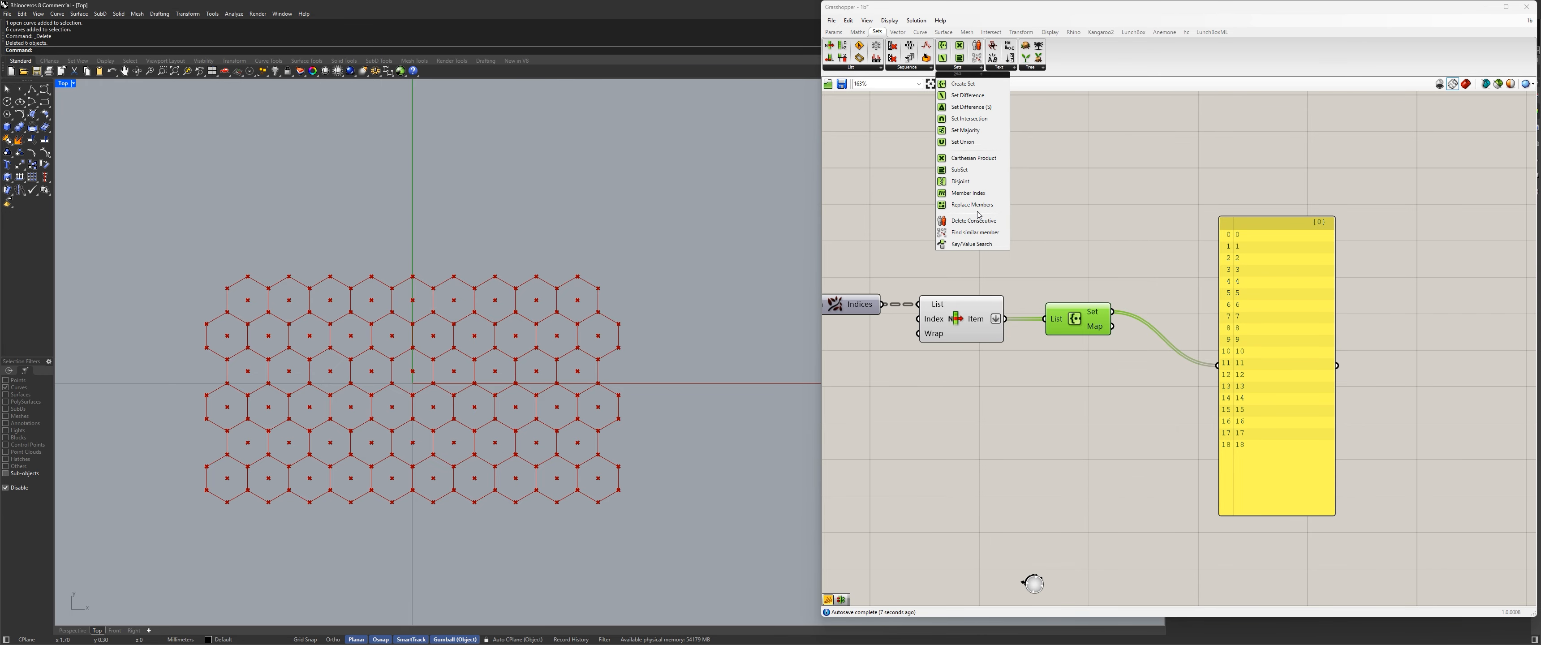
{"action": "left_click_drag", "start_coordinate": [968, 193], "coordinate": [1125, 253]}
{"action": "scroll", "coordinate": [1074, 283], "scroll_direction": "up", "scroll_amount": 2}
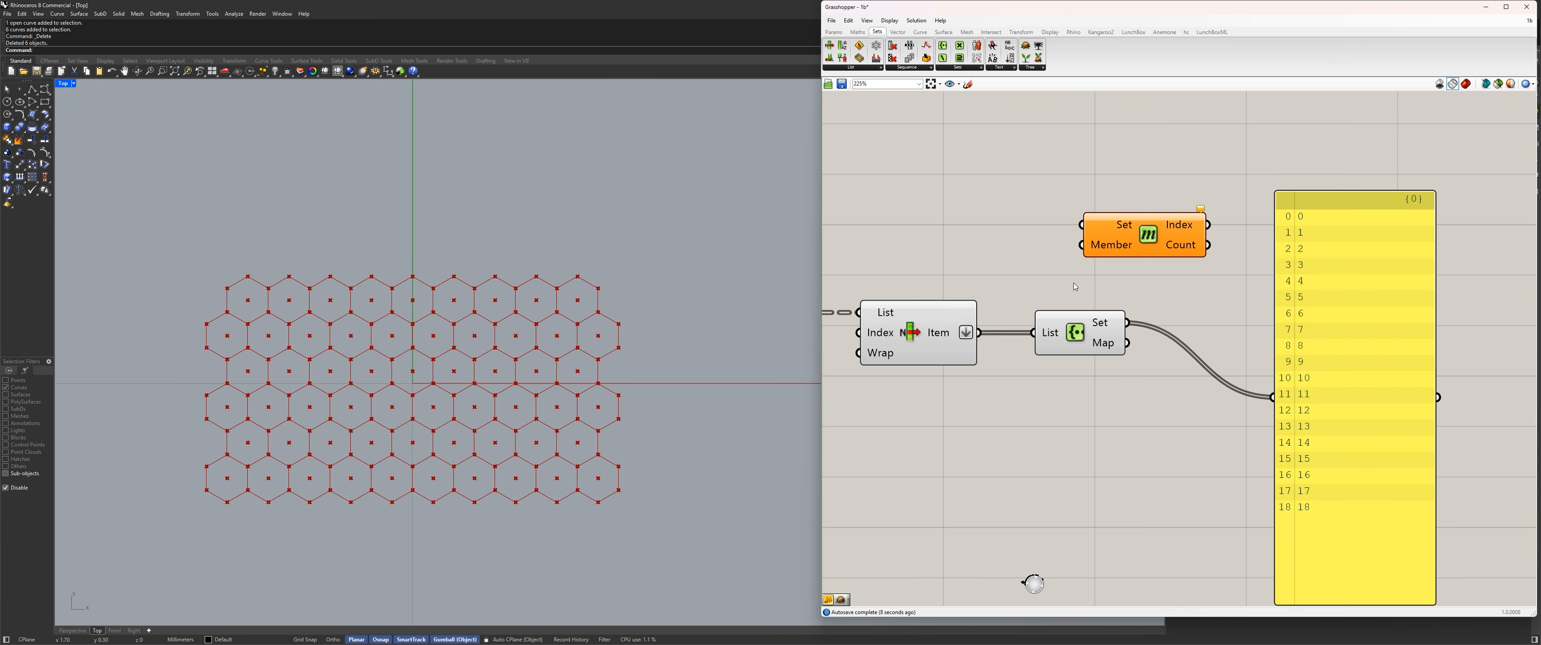
{"action": "left_click_drag", "start_coordinate": [1216, 436], "coordinate": [997, 186]}
{"action": "left_click_drag", "start_coordinate": [1096, 354], "coordinate": [1150, 434]}
{"action": "left_click", "coordinate": [1219, 308]}
{"action": "left_click_drag", "start_coordinate": [1219, 309], "coordinate": [1154, 260]}
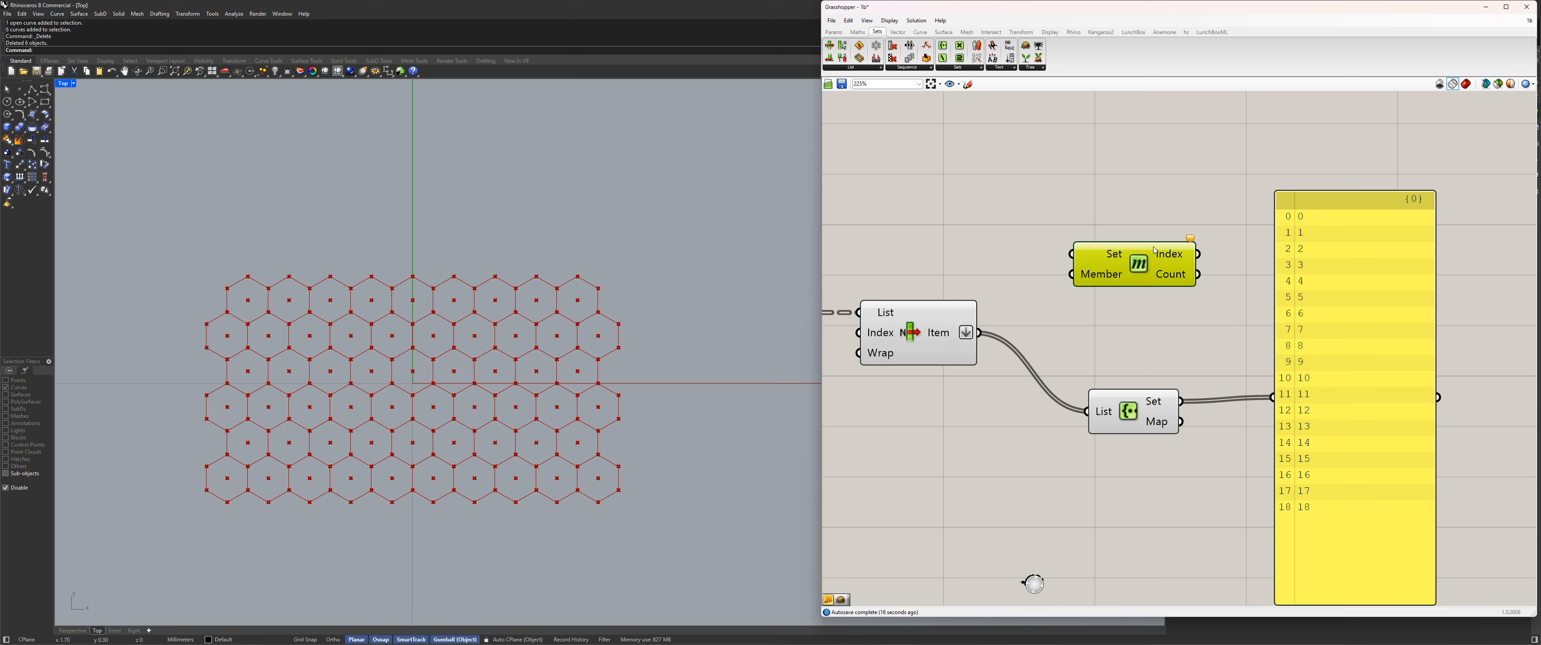
{"action": "left_click_drag", "start_coordinate": [1128, 411], "coordinate": [1099, 407]}
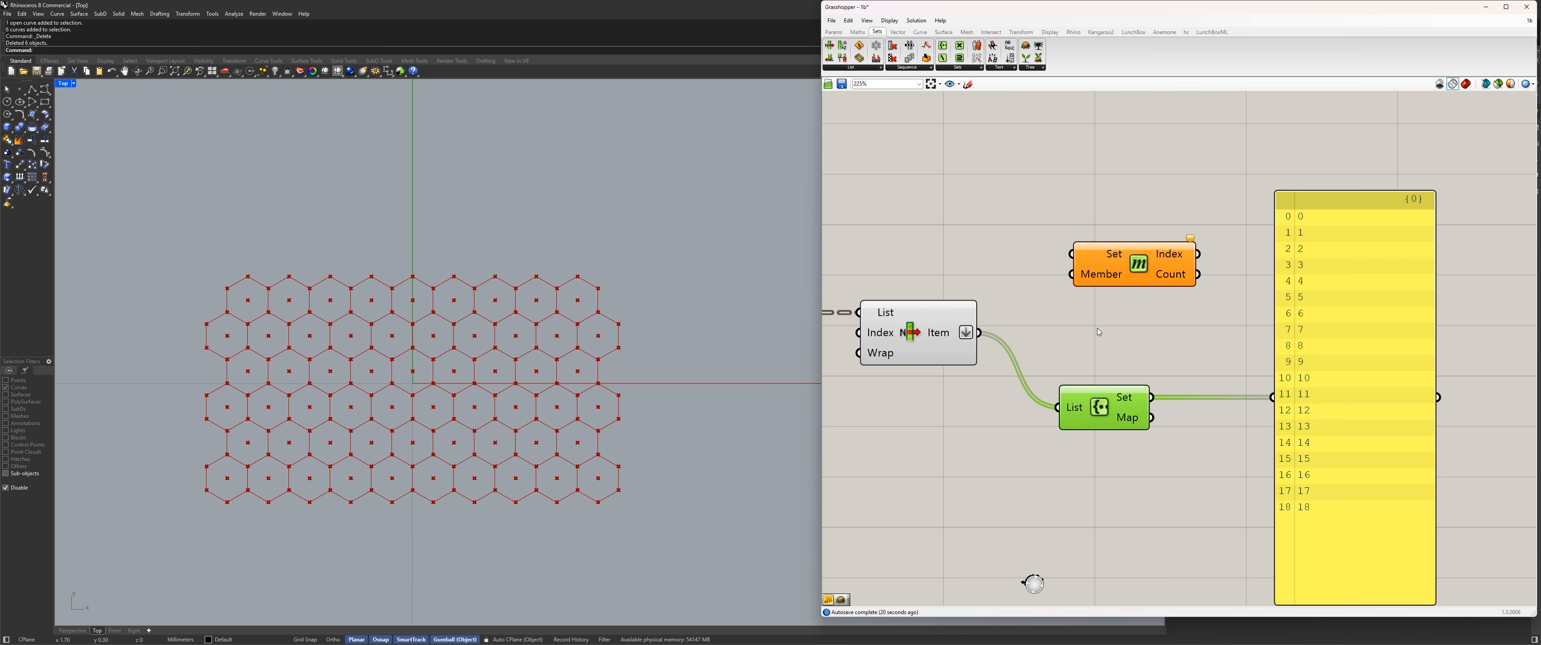
{"action": "left_click_drag", "start_coordinate": [1103, 422], "coordinate": [1123, 428]}
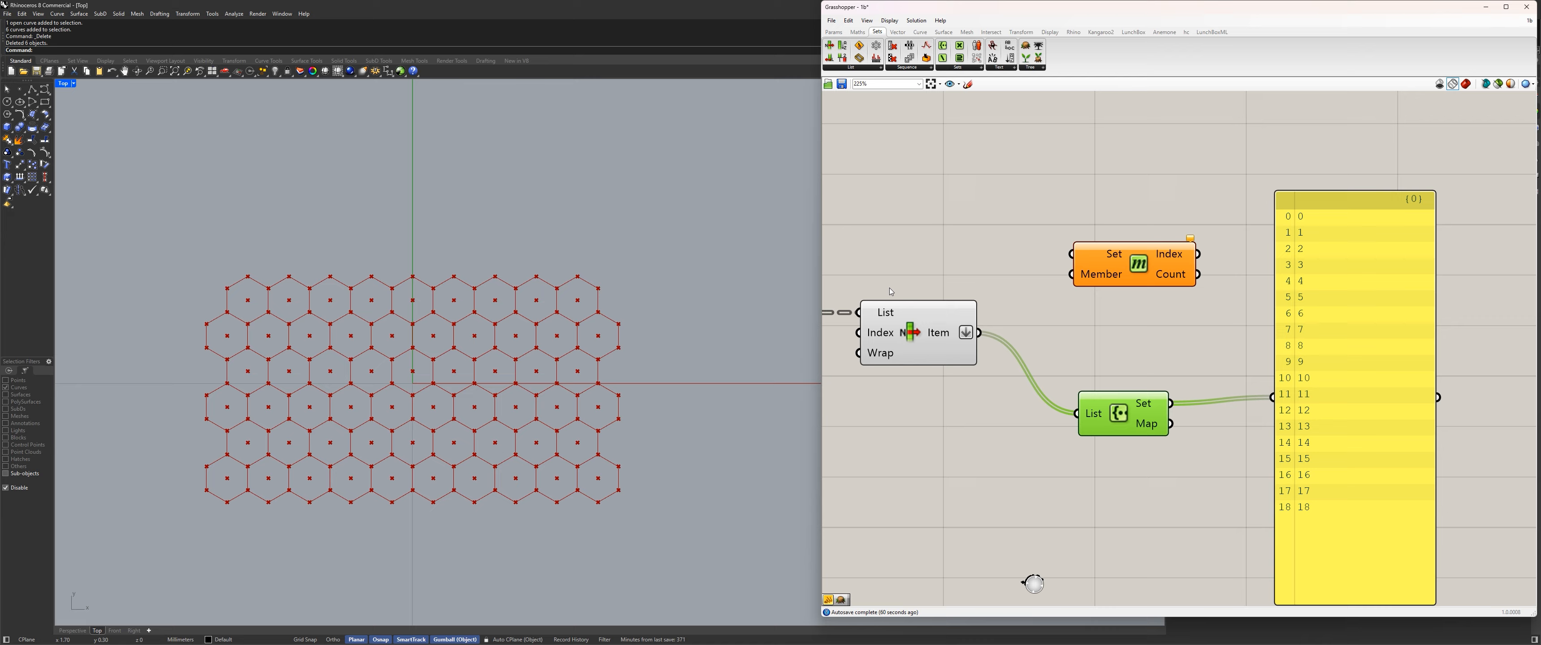
Align the panel with Create Set's set output and adjust Member Index's position above Create Set.
{"action": "left_click_drag", "start_coordinate": [1133, 278], "coordinate": [1135, 283]}
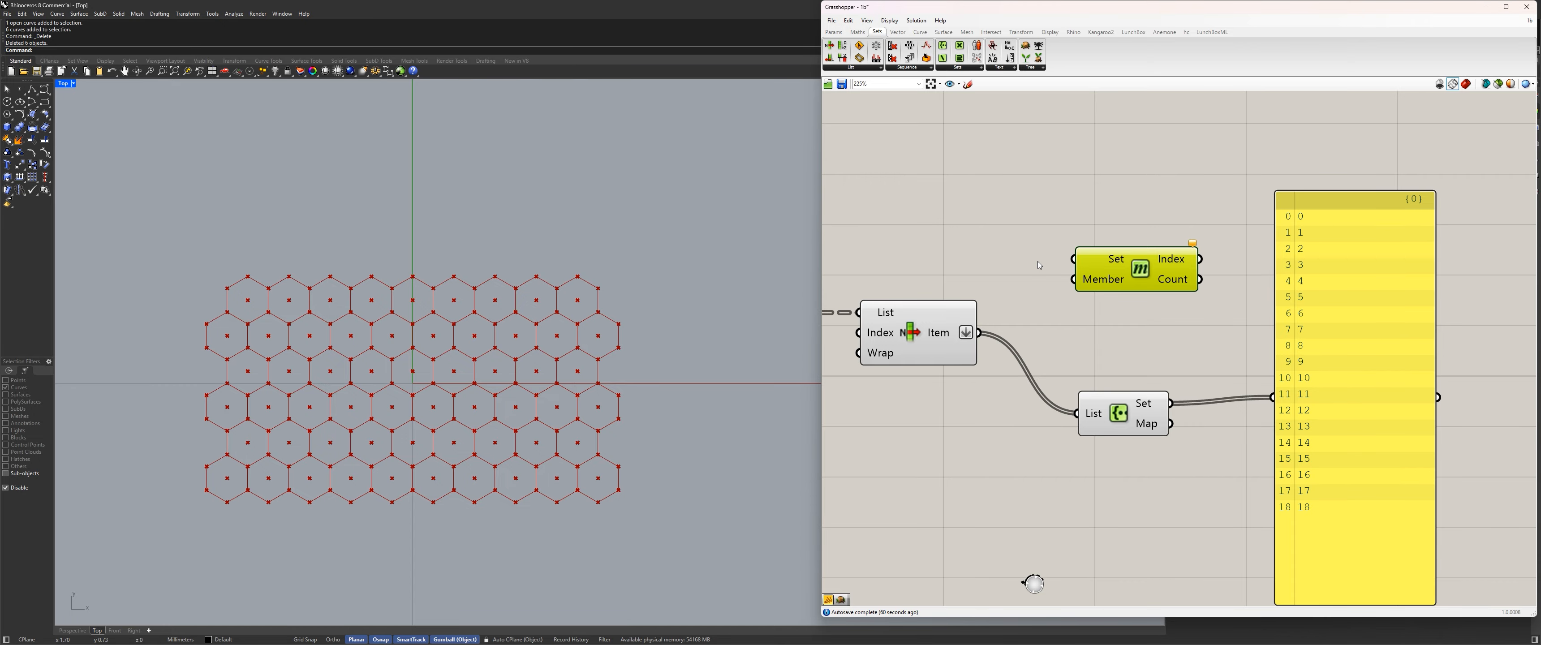
{"action": "scroll", "coordinate": [1122, 287], "scroll_direction": "up", "scroll_amount": 3}
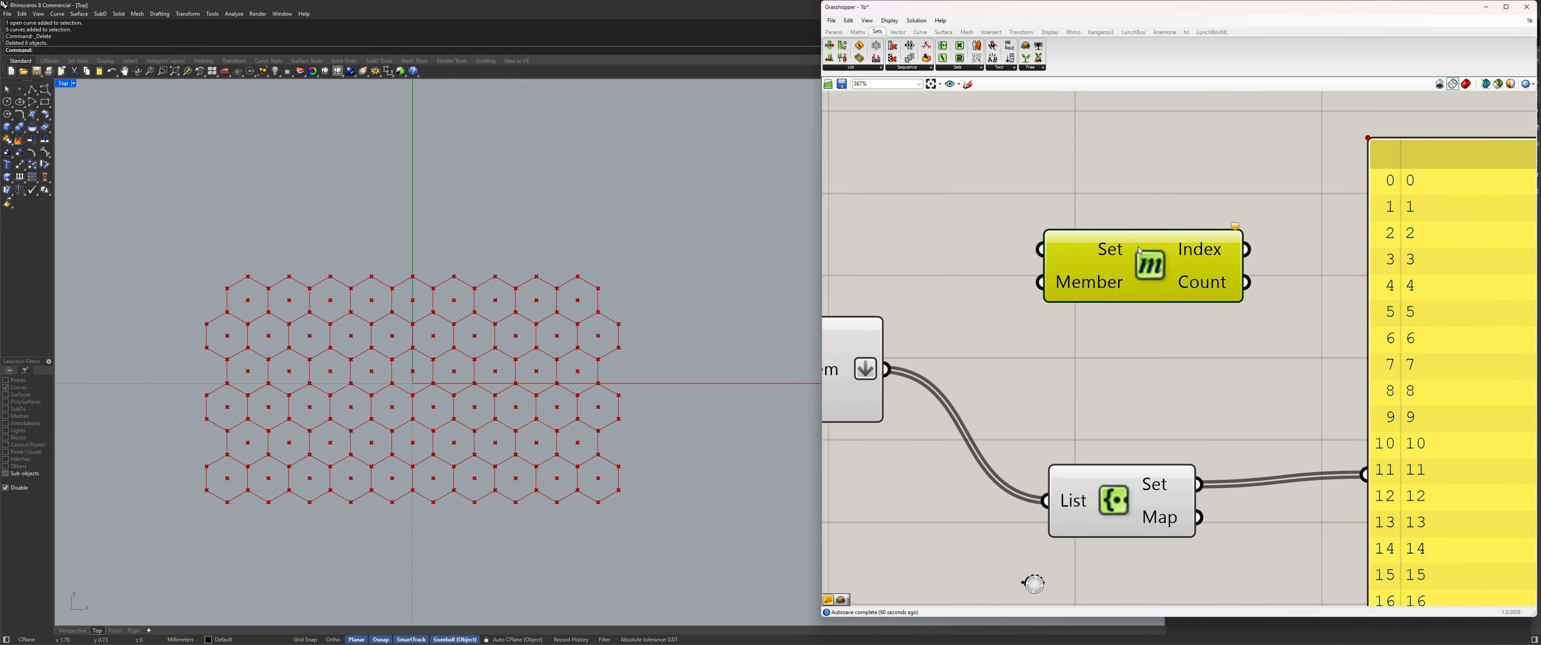
{"action": "scroll", "coordinate": [1188, 451], "scroll_direction": "down", "scroll_amount": 3}
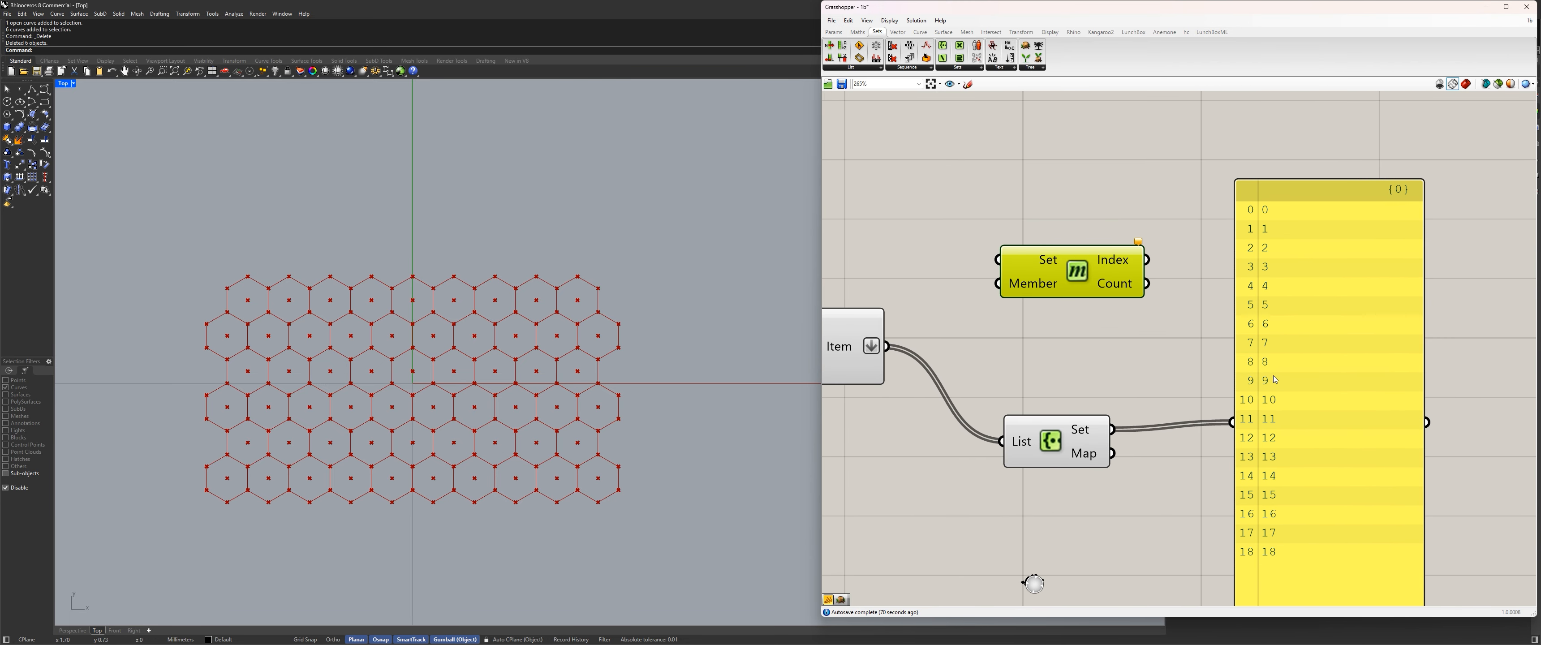
{"action": "left_click_drag", "start_coordinate": [1112, 429], "coordinate": [1153, 396]}
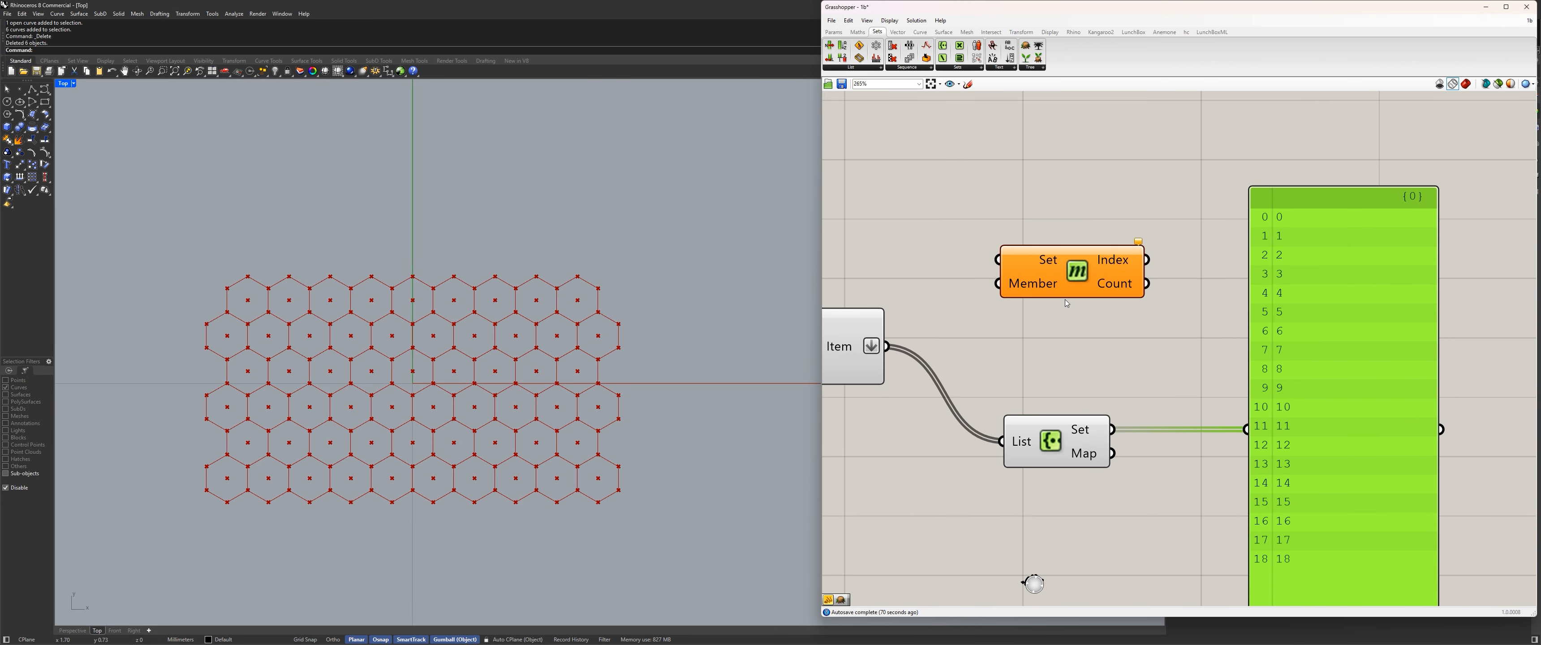
{"action": "left_click_drag", "start_coordinate": [1068, 257], "coordinate": [1085, 263]}
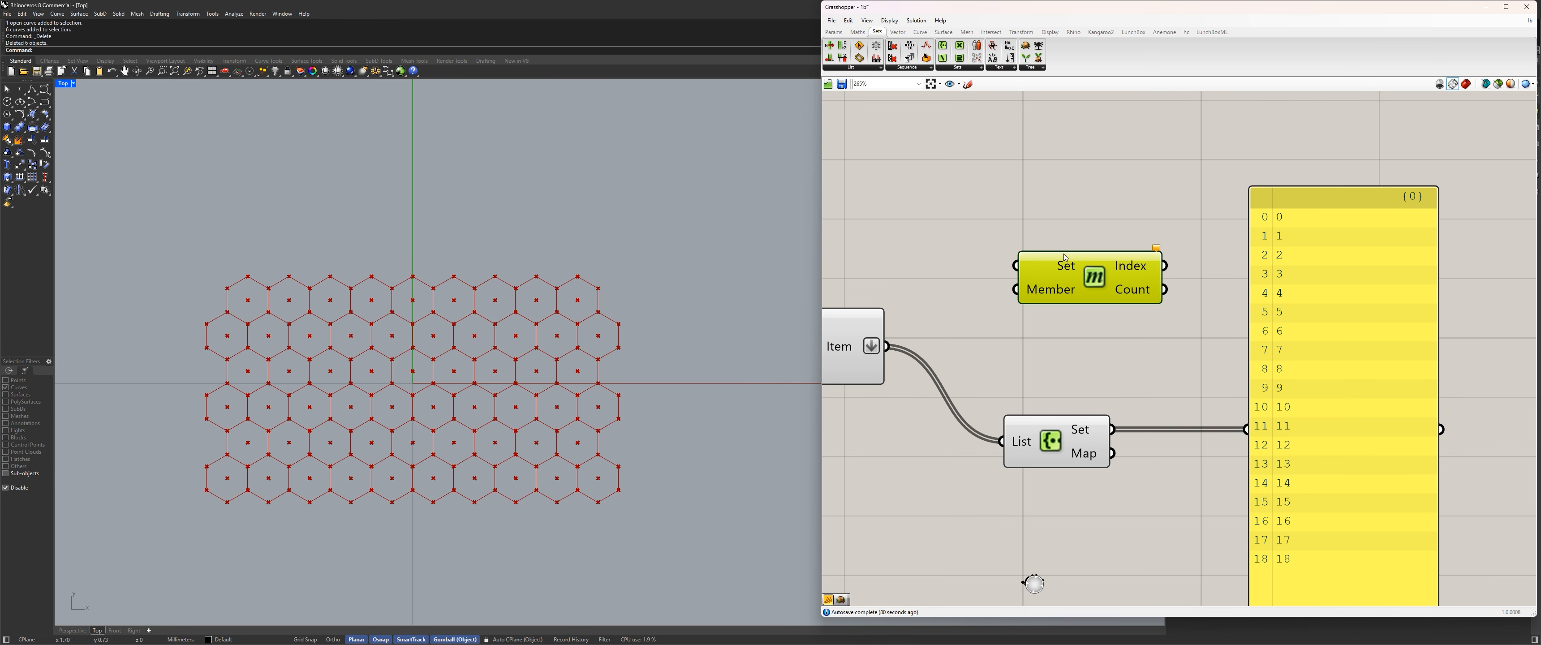
{"action": "right_click_drag", "start_coordinate": [1006, 323], "coordinate": [1059, 323]}
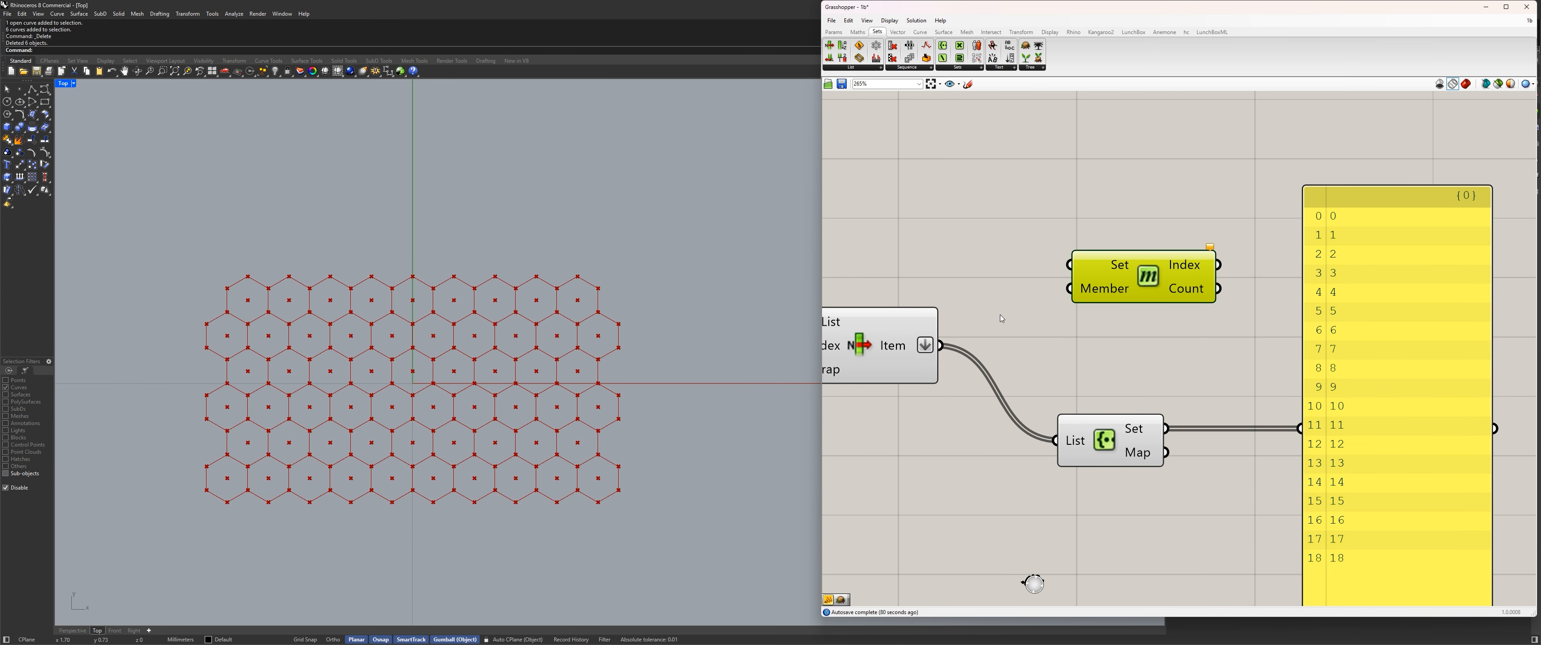
Feed List Item's flattened items into Member Index's Set input and Create Set's set output into its Member input.
{"action": "left_click_drag", "start_coordinate": [940, 345], "coordinate": [1302, 428]}
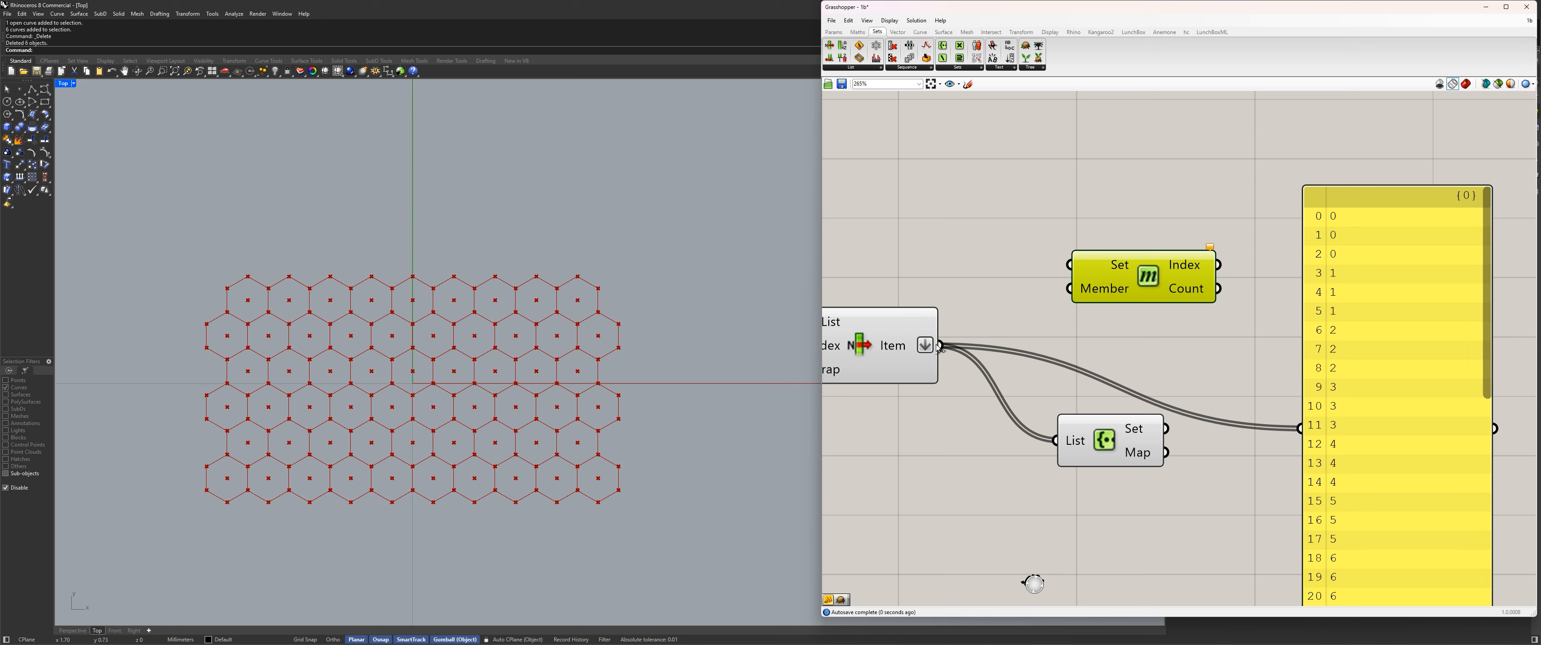
{"action": "left_click_drag", "start_coordinate": [940, 345], "coordinate": [1086, 269]}
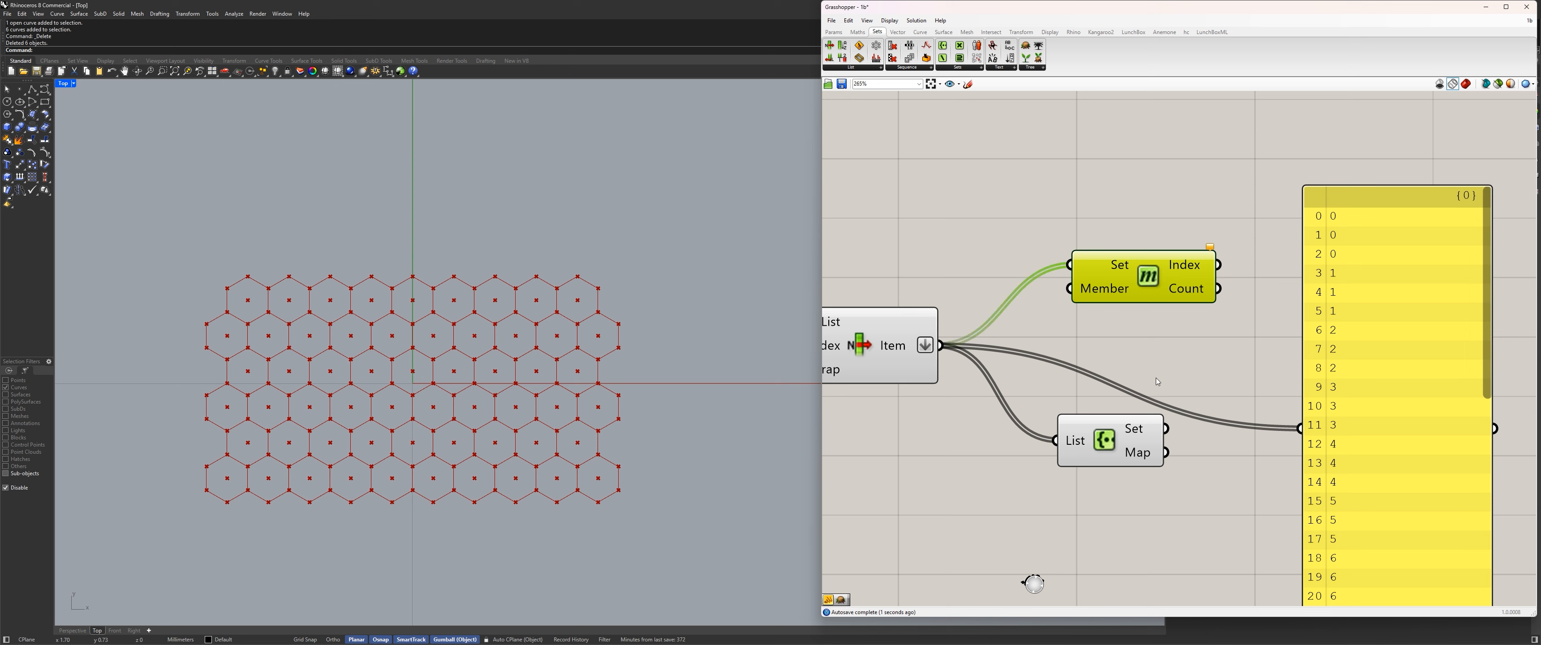
{"action": "left_click_drag", "start_coordinate": [1166, 428], "coordinate": [1301, 429]}
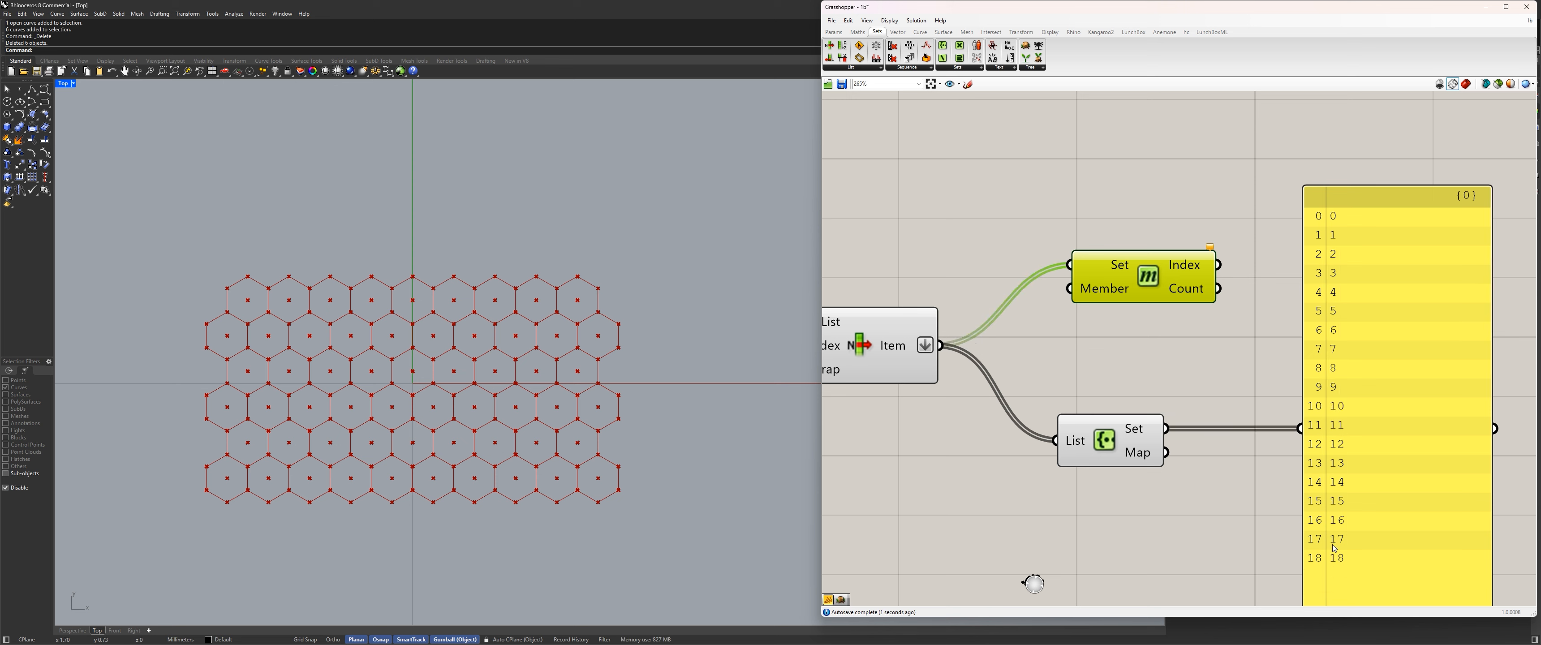
{"action": "left_click_drag", "start_coordinate": [1166, 428], "coordinate": [1070, 294]}
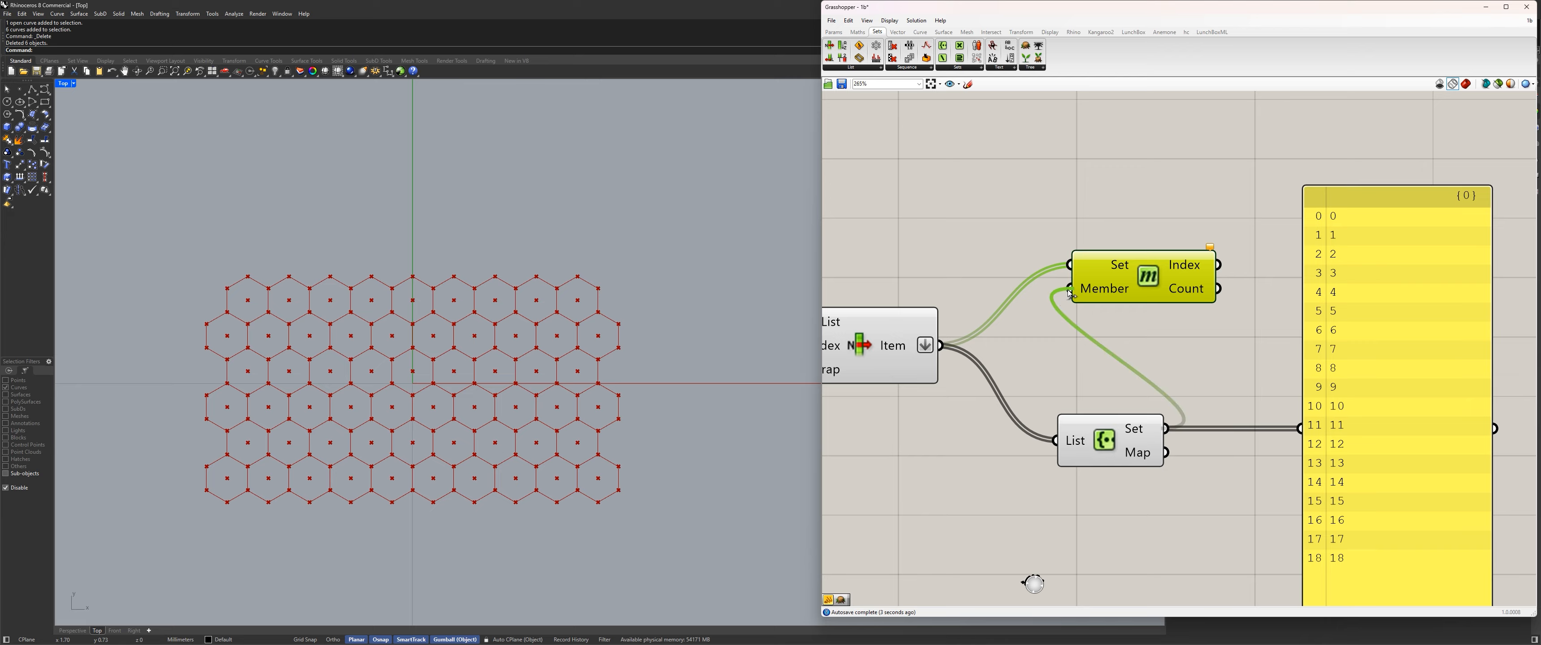
{"action": "left_click_drag", "start_coordinate": [1104, 440], "coordinate": [1039, 398]}
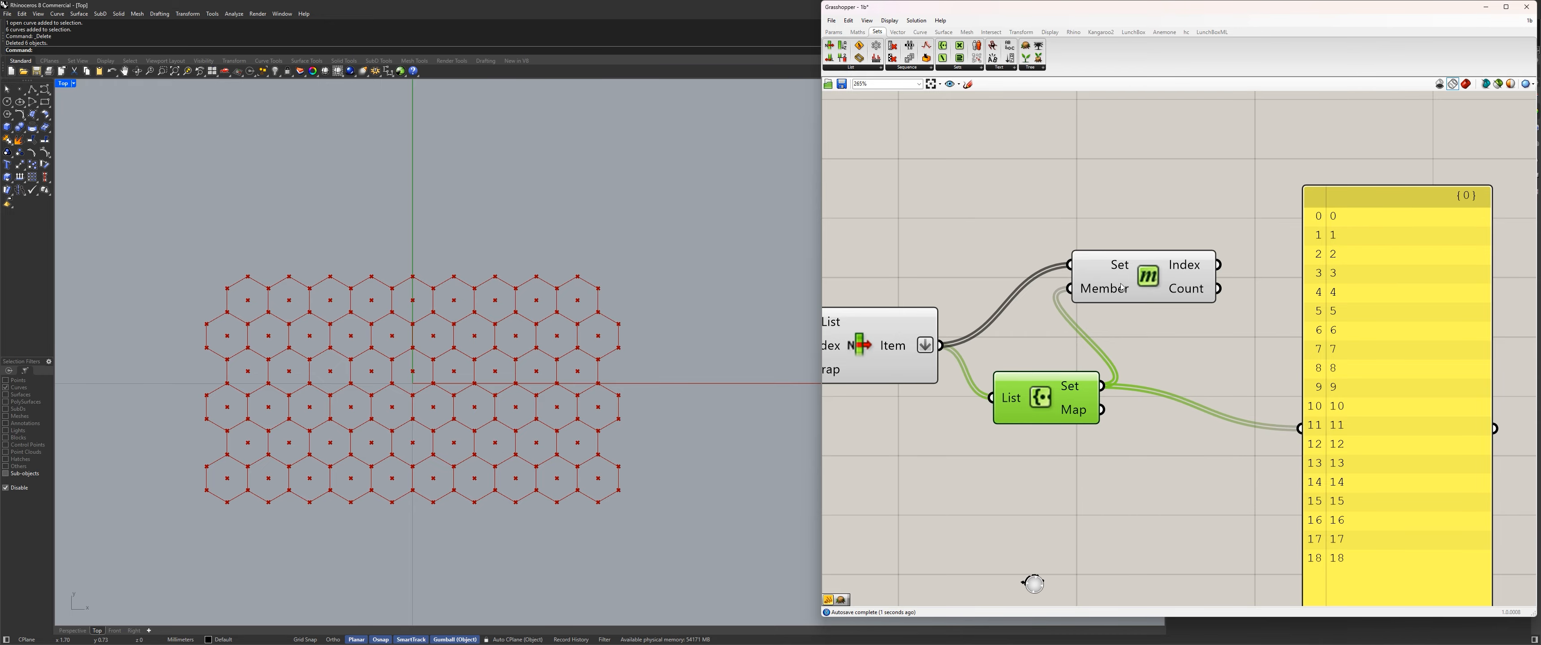
Compare the flattened items with the unique set by alternating the panel's source, and reposition Member Index above Create Set.
{"action": "left_click_drag", "start_coordinate": [1122, 289], "coordinate": [1176, 331]}
{"action": "left_click_drag", "start_coordinate": [941, 346], "coordinate": [1301, 428]}
{"action": "left_click_drag", "start_coordinate": [1102, 386], "coordinate": [1300, 428]}
{"action": "left_click_drag", "start_coordinate": [1190, 323], "coordinate": [1174, 259]}
{"action": "left_click_drag", "start_coordinate": [942, 346], "coordinate": [1301, 428]}
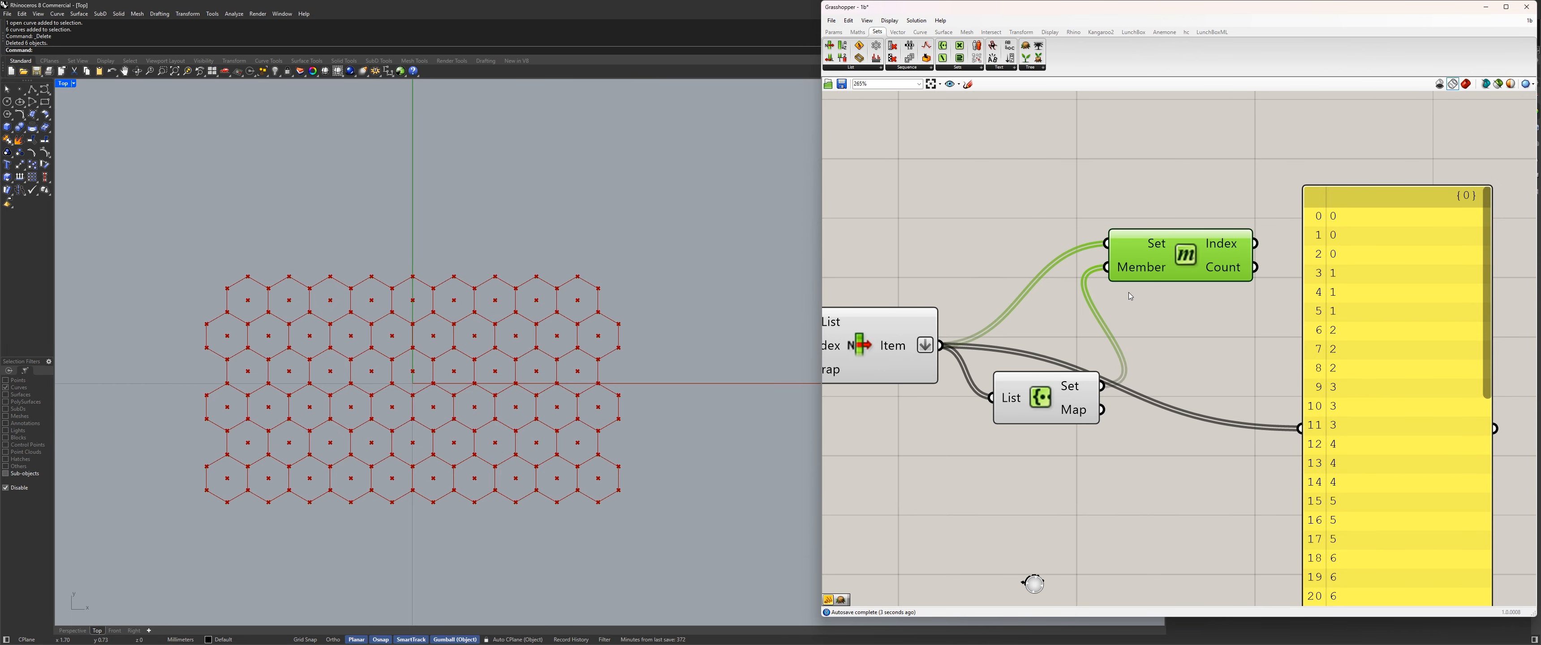
Check the description of Member Index's Count output, and show the component's Index output in the panel.
{"action": "left_click_drag", "start_coordinate": [1137, 263], "coordinate": [1131, 363]}
{"action": "scroll", "coordinate": [1129, 343], "scroll_direction": "down", "scroll_amount": 2}
{"action": "scroll", "coordinate": [1130, 342], "scroll_direction": "up", "scroll_amount": 1}
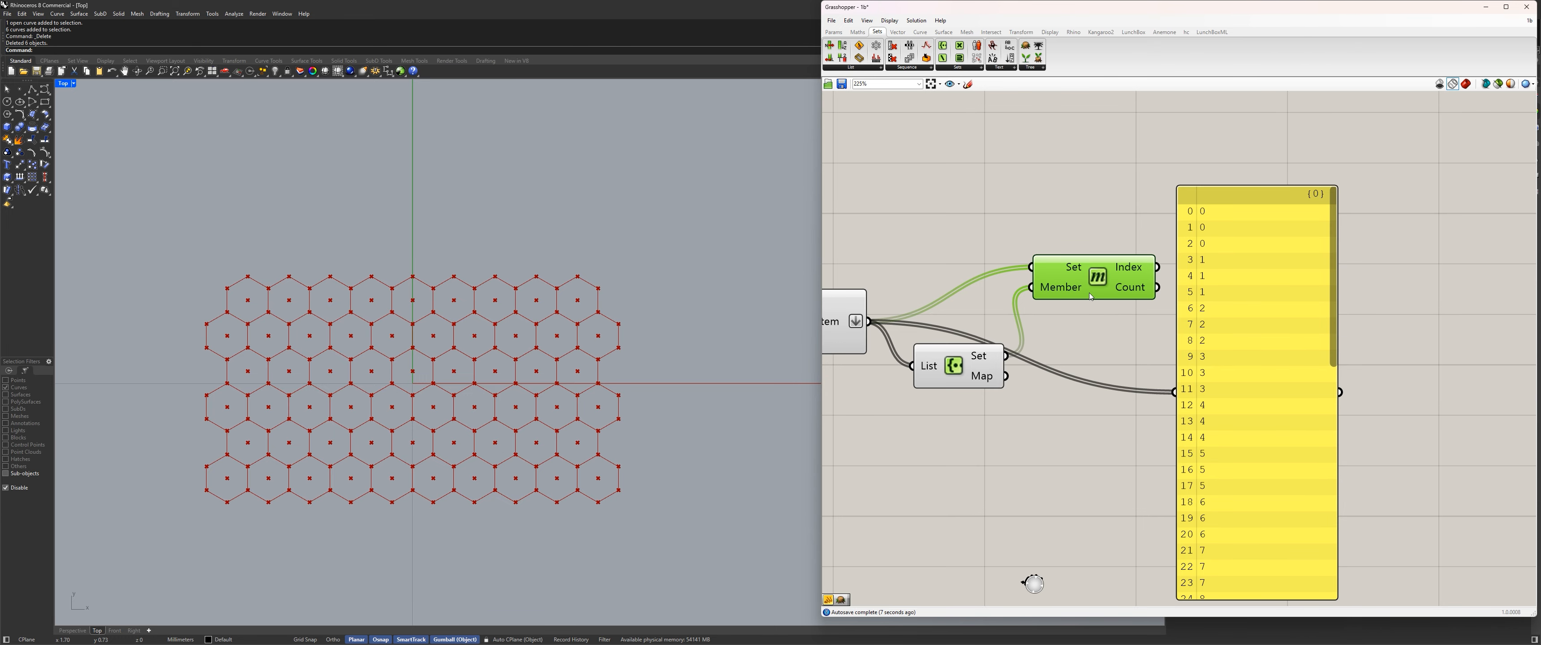
{"action": "left_click", "coordinate": [1154, 223]}
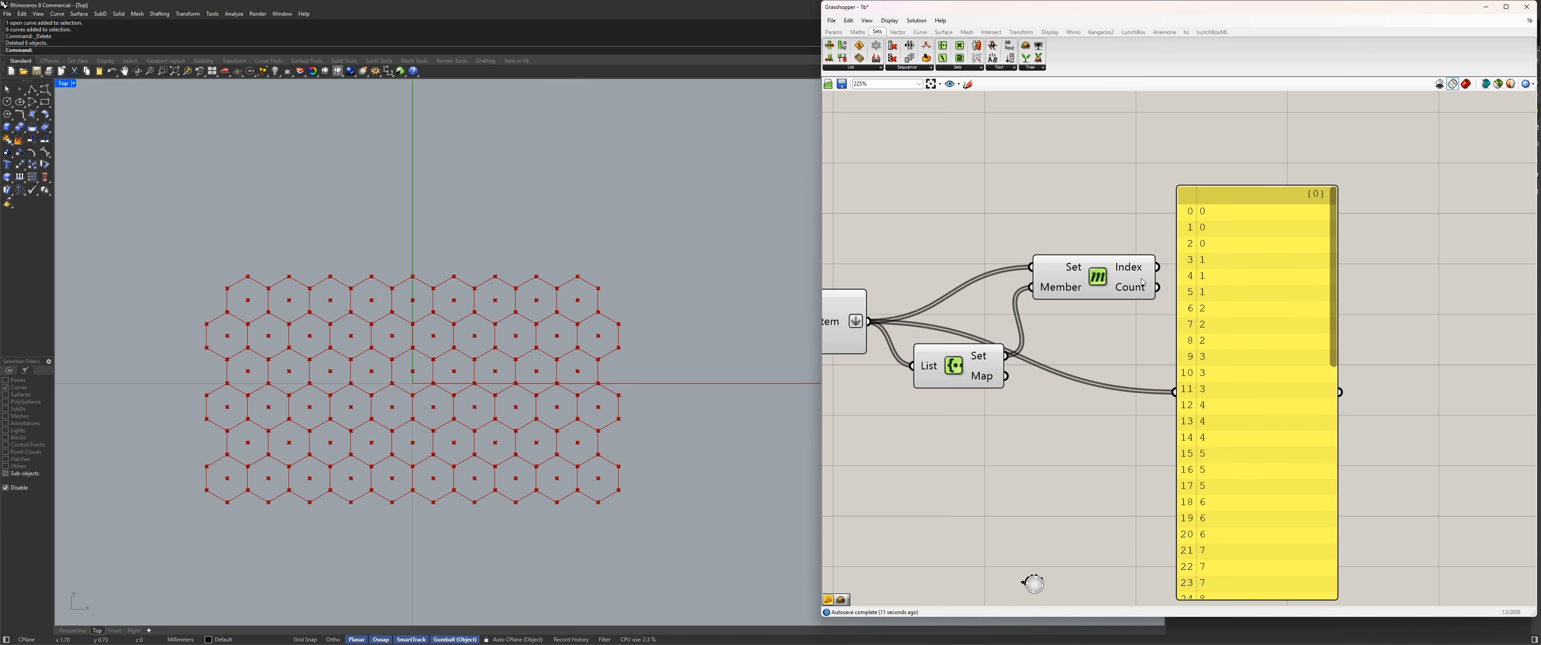
{"action": "mouse_move", "coordinate": [1149, 283]}
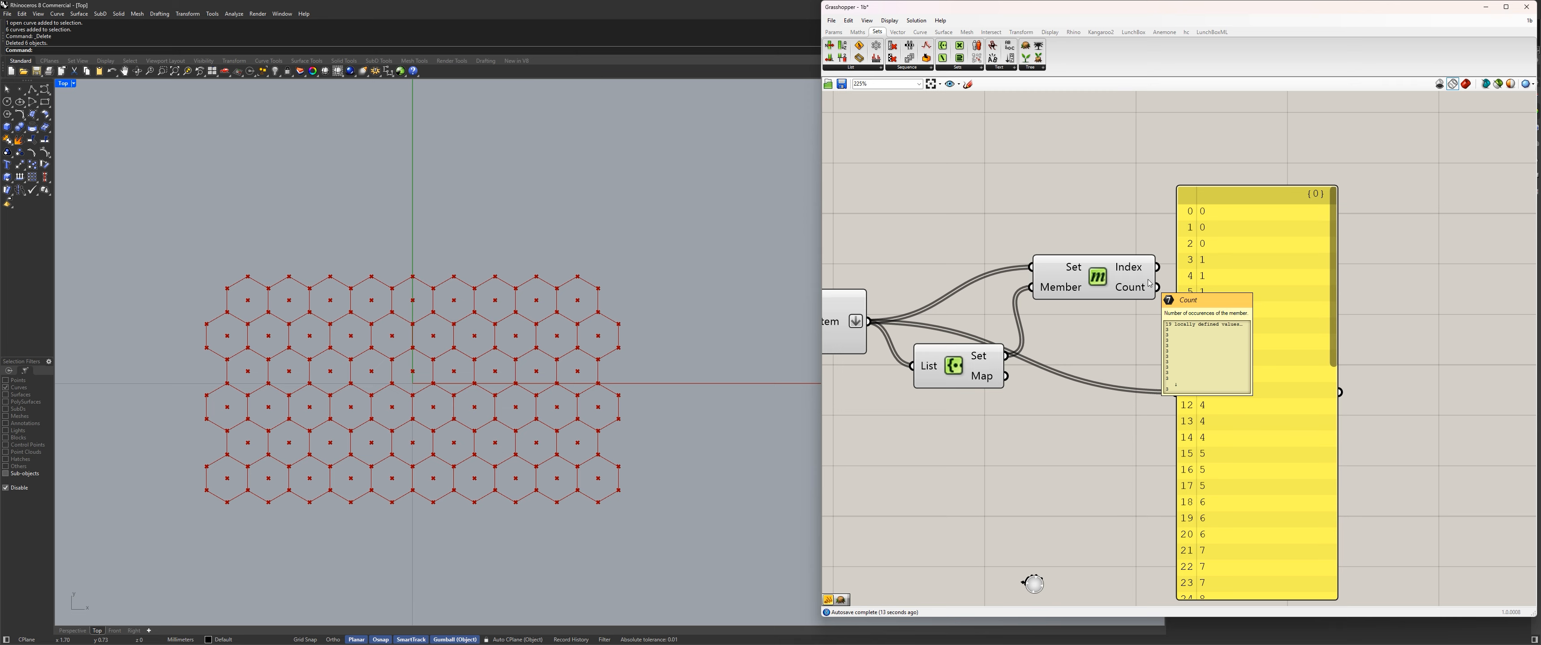
{"action": "left_click_drag", "start_coordinate": [1157, 267], "coordinate": [1325, 266]}
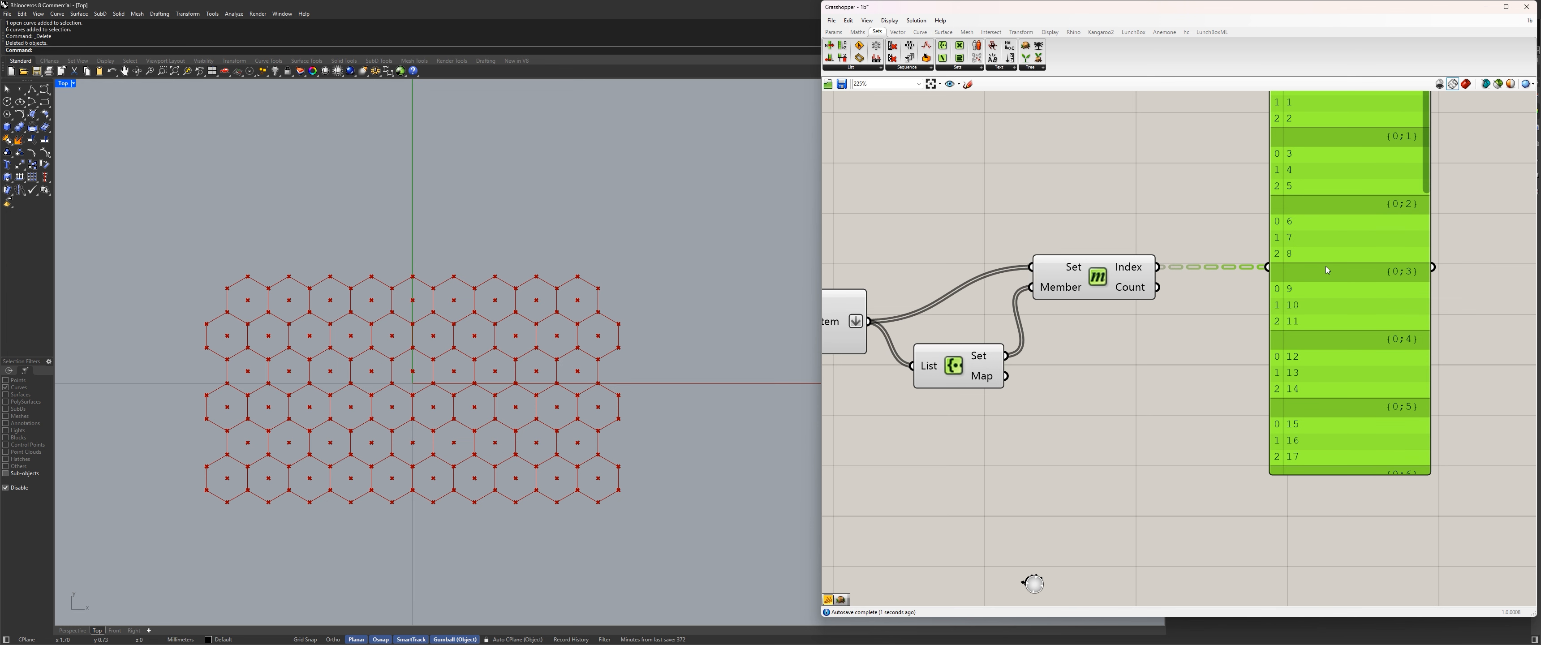
Align Member Index and its panel with List Item's output, and place Create Set just below the connecting wire.
{"action": "right_click_drag", "start_coordinate": [1128, 313], "coordinate": [1177, 395]}
{"action": "left_click_drag", "start_coordinate": [1144, 357], "coordinate": [1147, 412]}
{"action": "left_click_drag", "start_coordinate": [1407, 316], "coordinate": [1385, 371]}
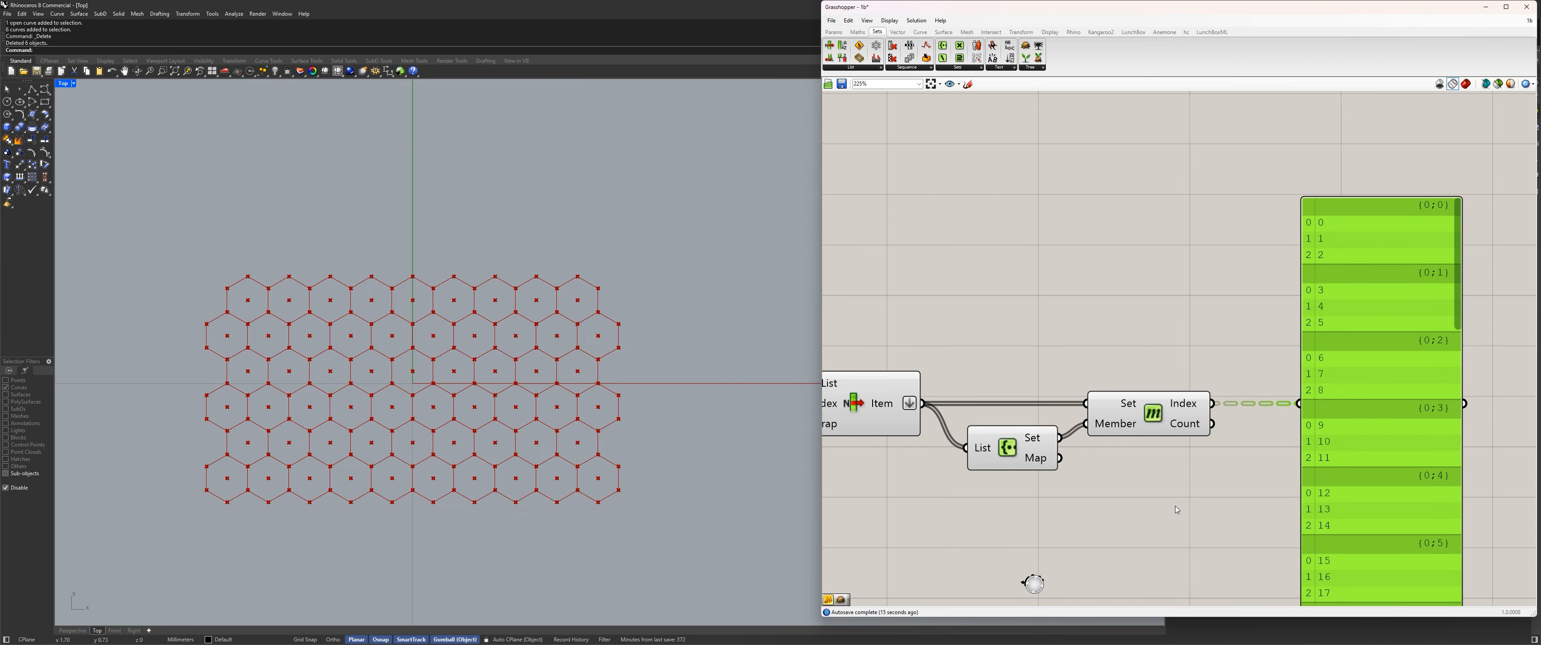
{"action": "right_click_drag", "start_coordinate": [1142, 488], "coordinate": [1137, 358]}
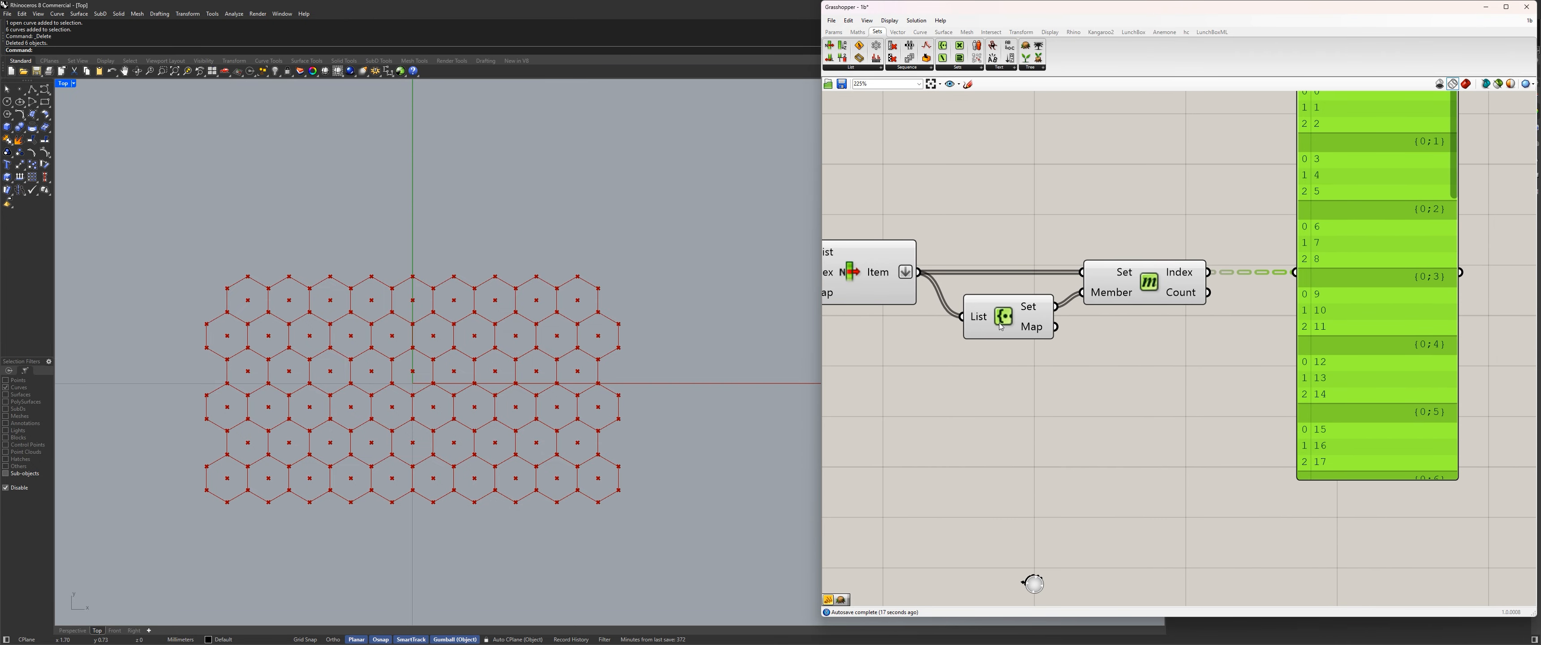
{"action": "left_click", "coordinate": [1005, 357]}
{"action": "left_click_drag", "start_coordinate": [1004, 357], "coordinate": [1004, 358]}
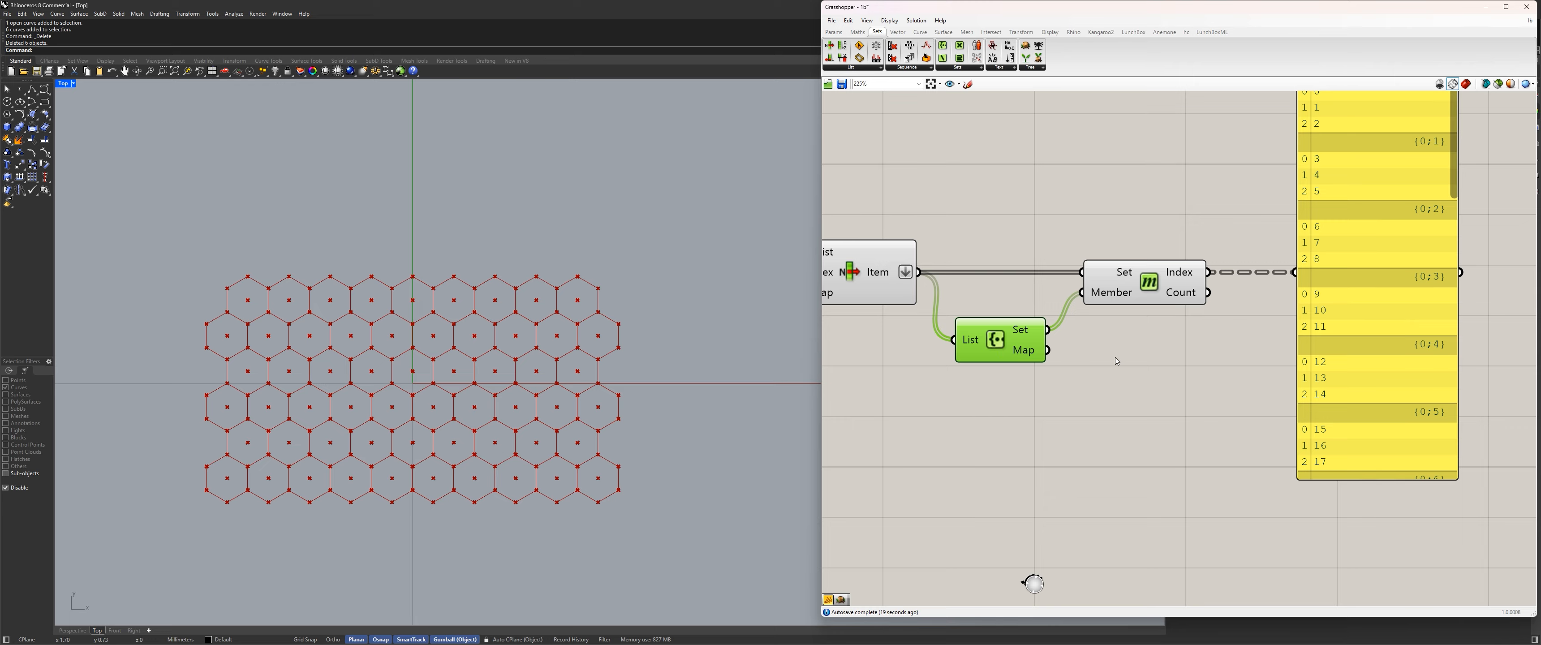
Add a second panel fed by Create Set's Map output, enlarge it, and place it below Member Index.
{"action": "double_click", "coordinate": [1141, 419]}
{"action": "type", "text": "//"}
{"action": "key", "text": "Return"}
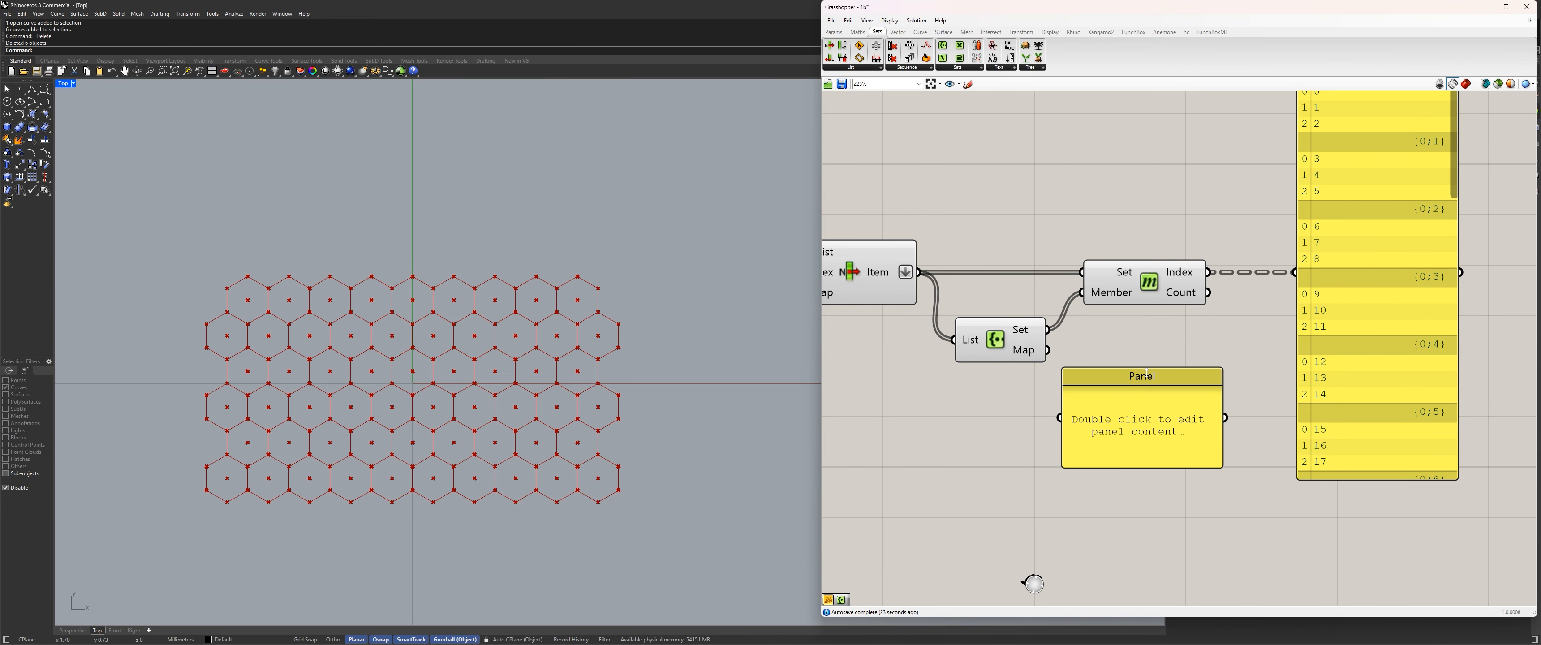
{"action": "left_click_drag", "start_coordinate": [1047, 349], "coordinate": [1122, 411]}
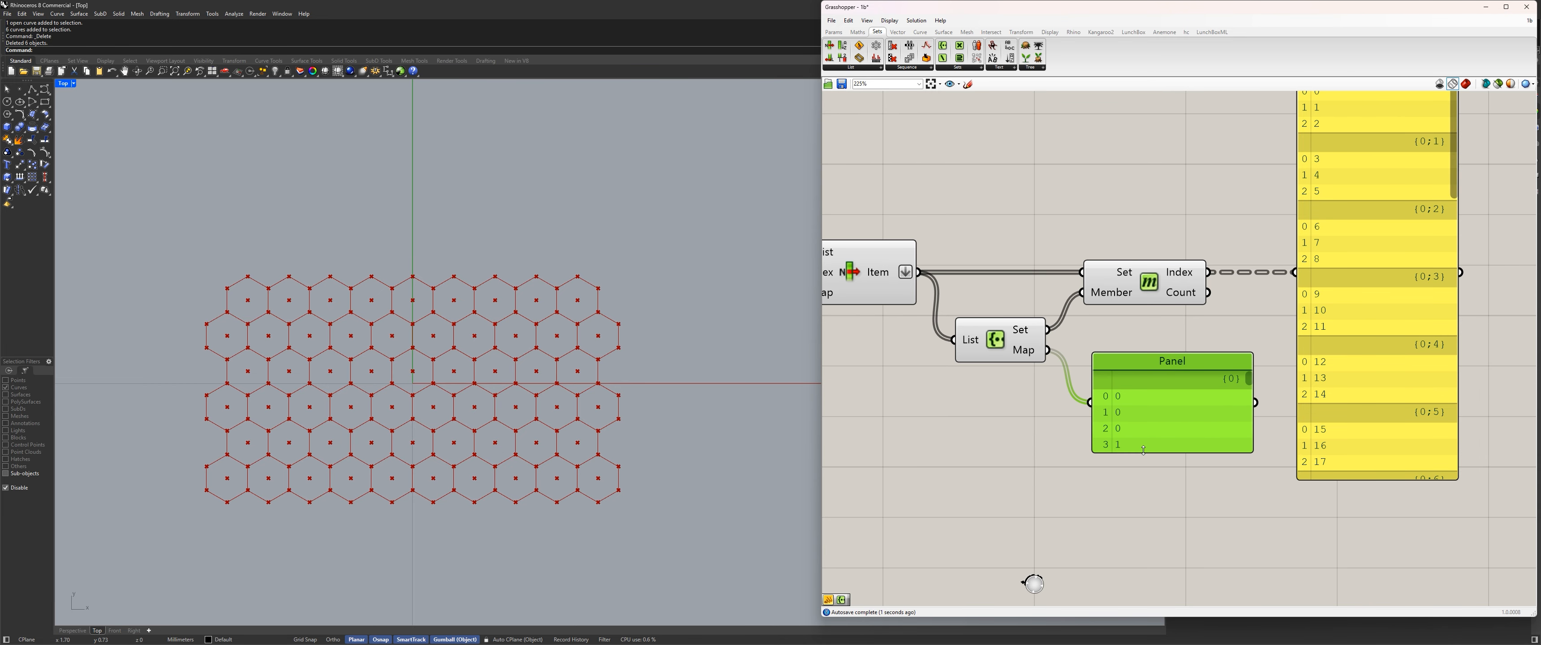
{"action": "left_click_drag", "start_coordinate": [1144, 453], "coordinate": [1132, 538]}
{"action": "left_click_drag", "start_coordinate": [1155, 451], "coordinate": [1155, 552]}
{"action": "left_click_drag", "start_coordinate": [1163, 503], "coordinate": [1207, 491]}
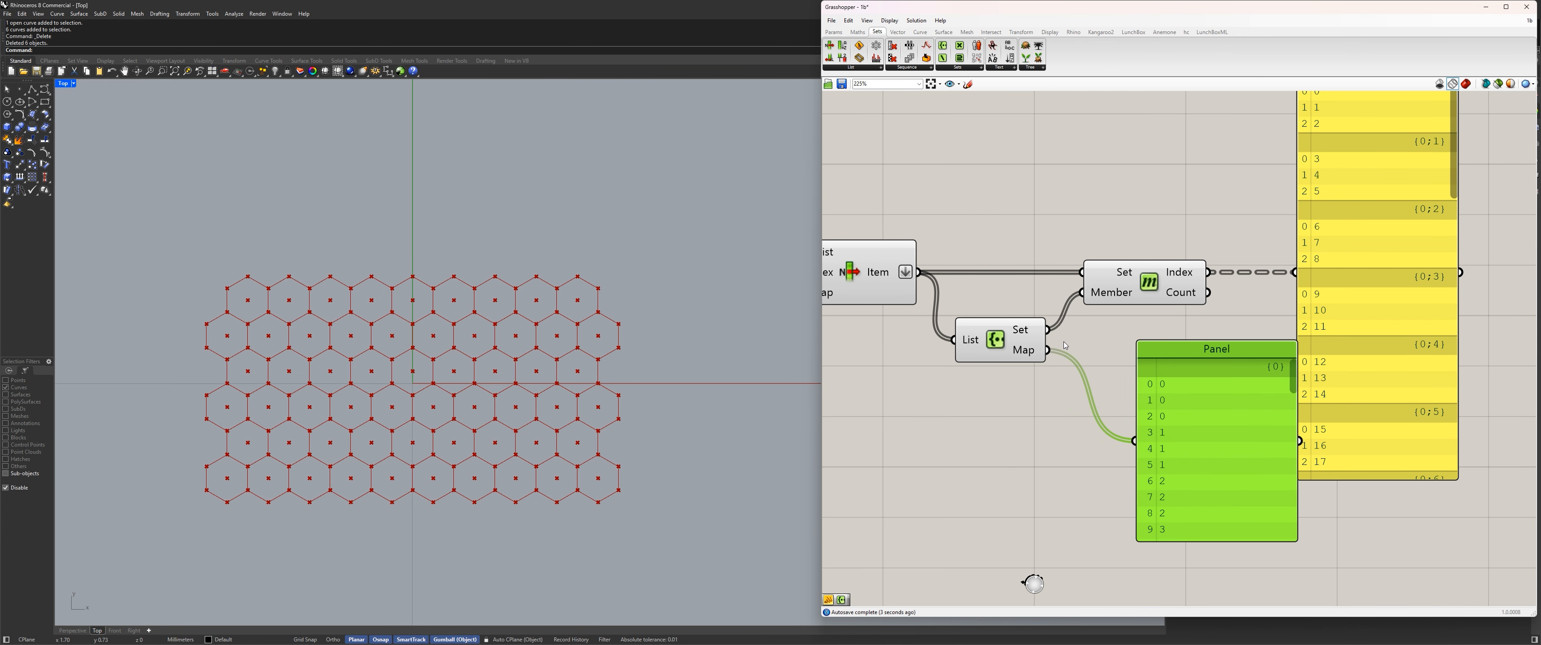
Show Create Set's set output in the second panel instead, and move the component and panel closer to Member Index.
{"action": "left_click_drag", "start_coordinate": [1047, 333], "coordinate": [1135, 441]}
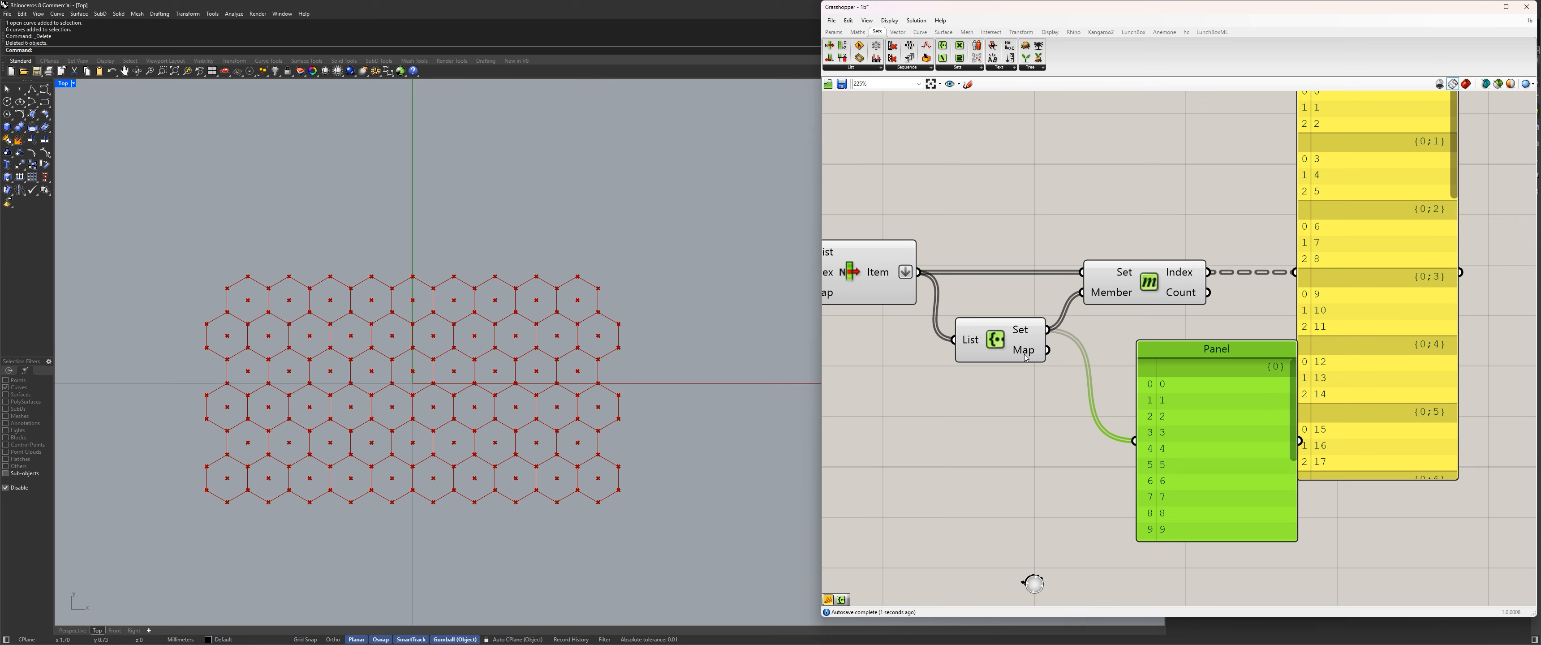
{"action": "left_click_drag", "start_coordinate": [1029, 339], "coordinate": [1027, 316]}
{"action": "right_click_drag", "start_coordinate": [1131, 414], "coordinate": [1073, 421]}
{"action": "left_click_drag", "start_coordinate": [1091, 444], "coordinate": [1045, 428]}
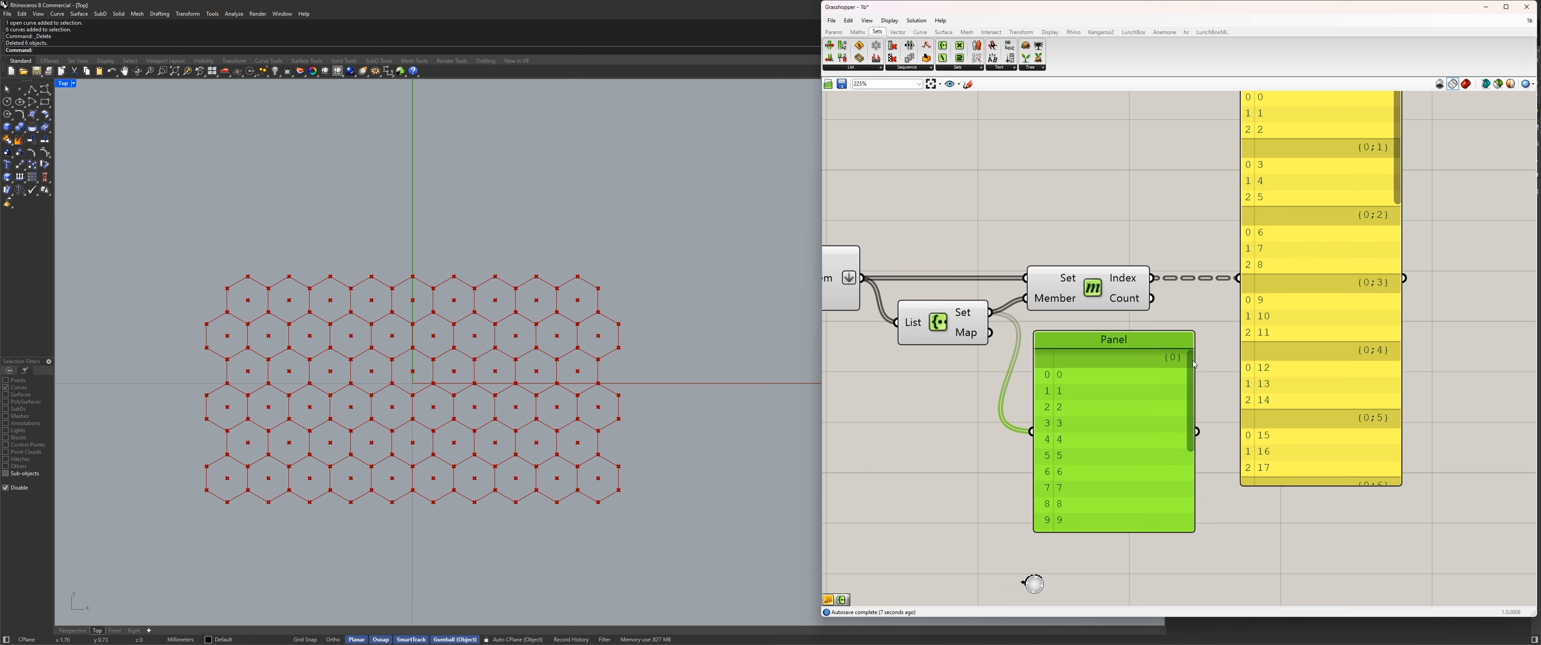
Add a third panel above Member Index, feed it with List Item's flattened items, and enlarge it.
{"action": "right_click_drag", "start_coordinate": [1255, 288], "coordinate": [1253, 397]}
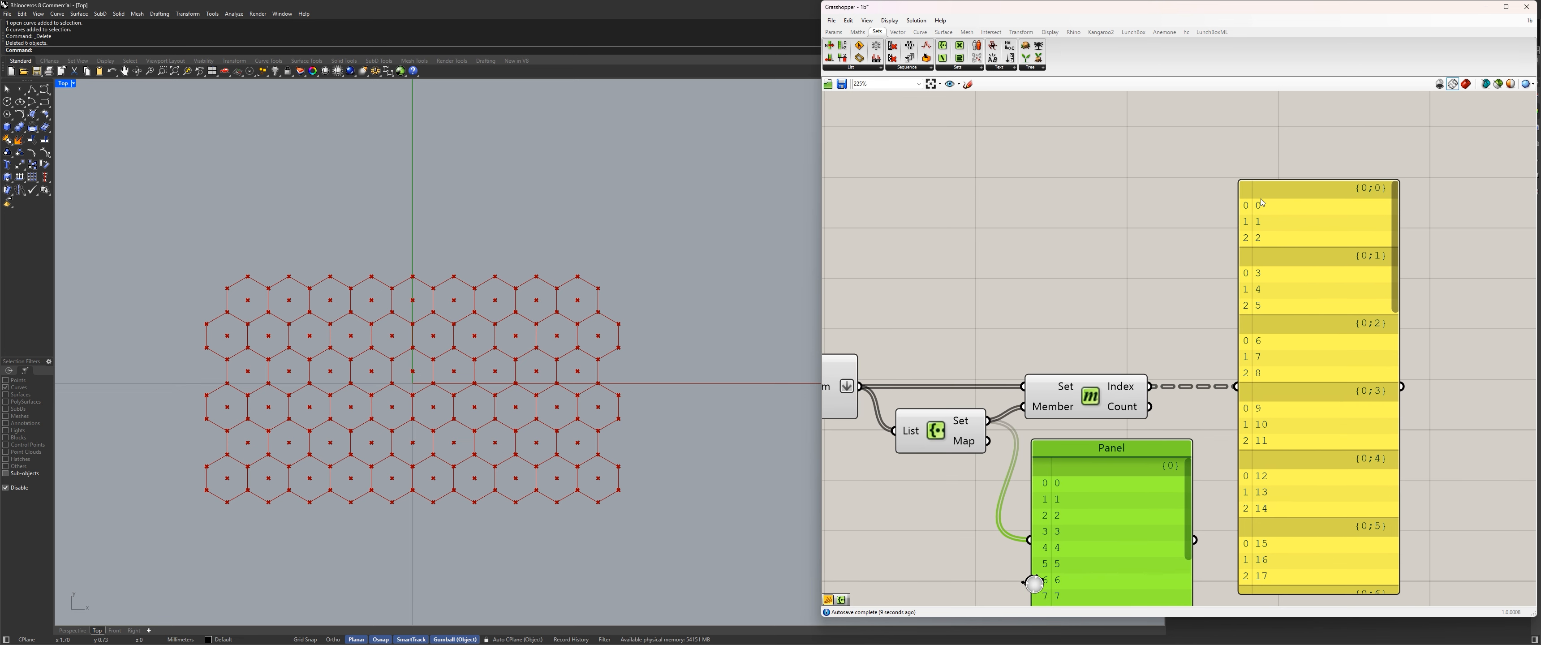
{"action": "right_click_drag", "start_coordinate": [1066, 505], "coordinate": [1072, 410]}
{"action": "right_click_drag", "start_coordinate": [960, 447], "coordinate": [1088, 501]}
{"action": "left_click", "coordinate": [960, 326]}
{"action": "double_click", "coordinate": [1071, 237]}
{"action": "type", "text": "//"}
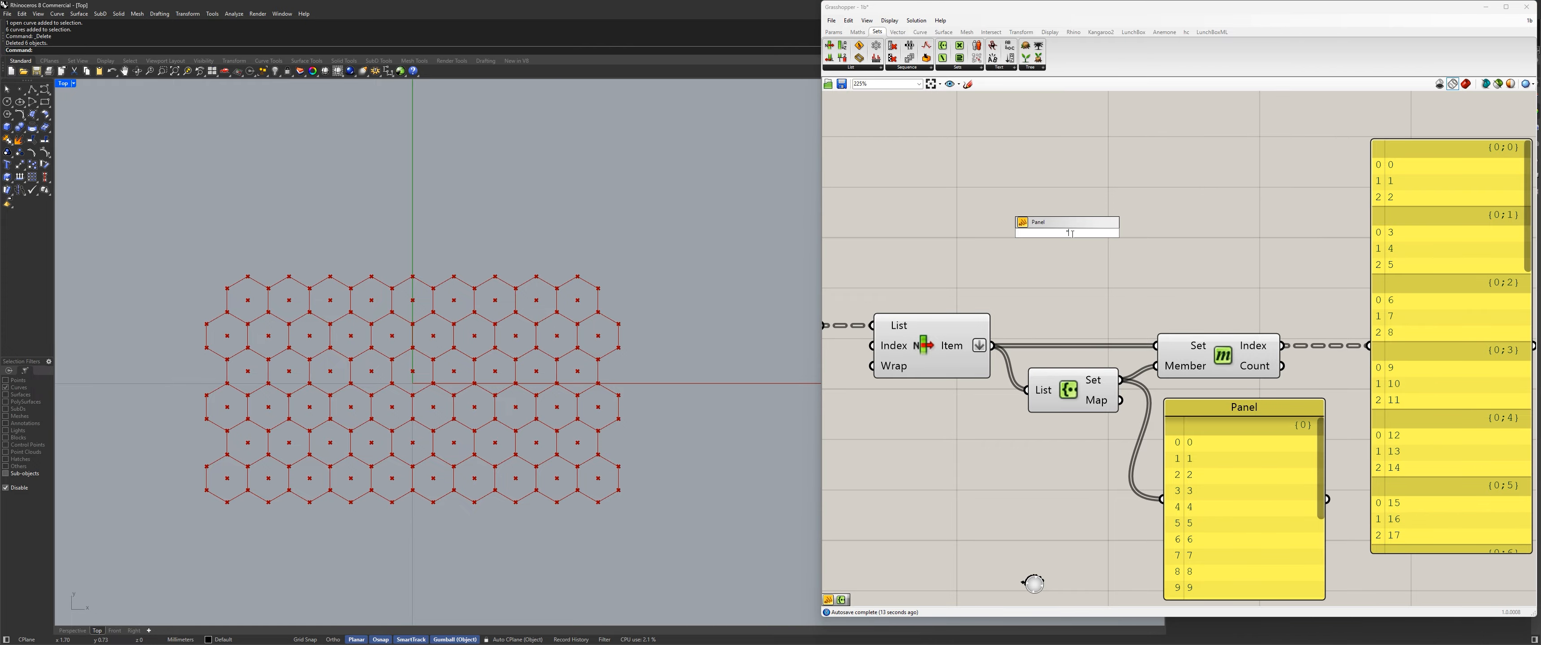
{"action": "key", "text": "Return"}
{"action": "left_click_drag", "start_coordinate": [992, 345], "coordinate": [1122, 139]}
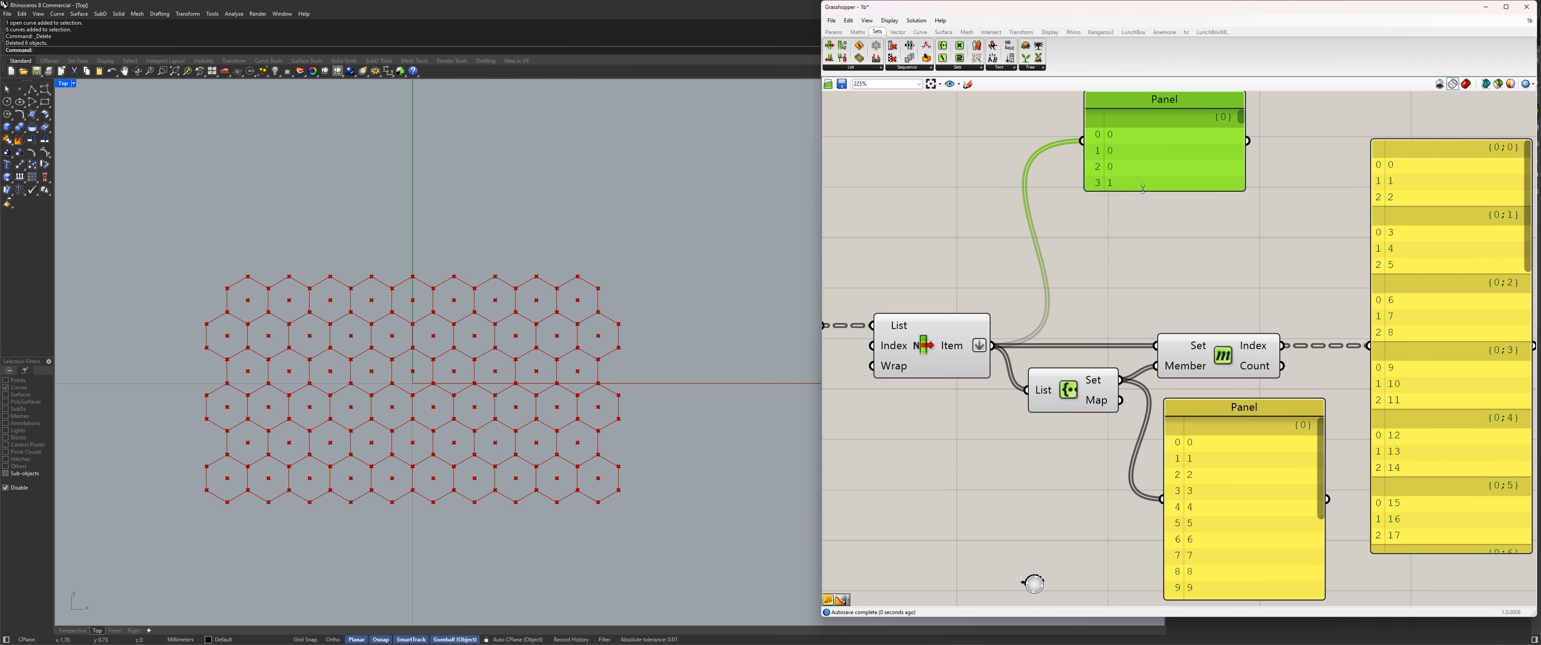
{"action": "left_click_drag", "start_coordinate": [1127, 192], "coordinate": [1129, 323]}
Compare the flattened items, the unique set and the member indices across the three panels.
{"action": "right_click_drag", "start_coordinate": [1214, 420], "coordinate": [1054, 417]}
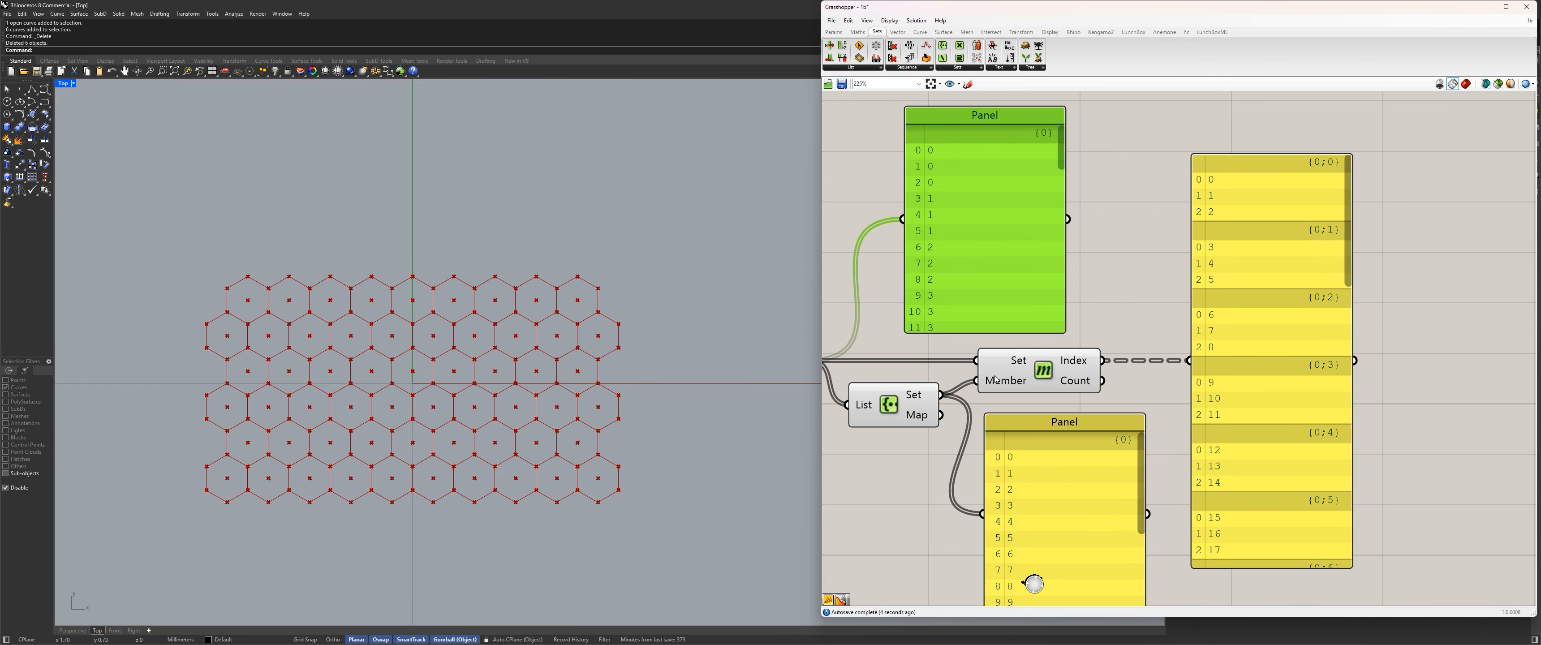
{"action": "right_click_drag", "start_coordinate": [1009, 457], "coordinate": [1177, 444]}
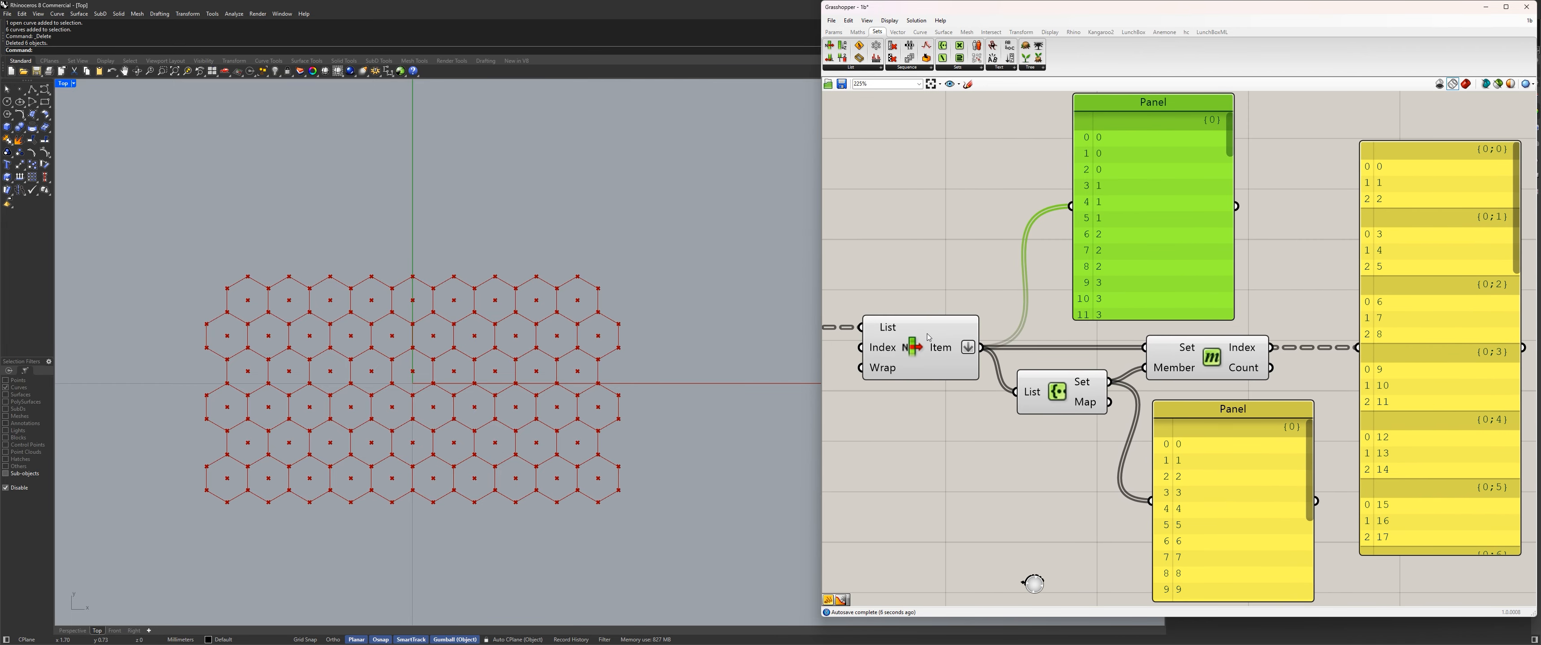
{"action": "left_click", "coordinate": [928, 336]}
{"action": "right_click_drag", "start_coordinate": [1024, 361], "coordinate": [913, 376]}
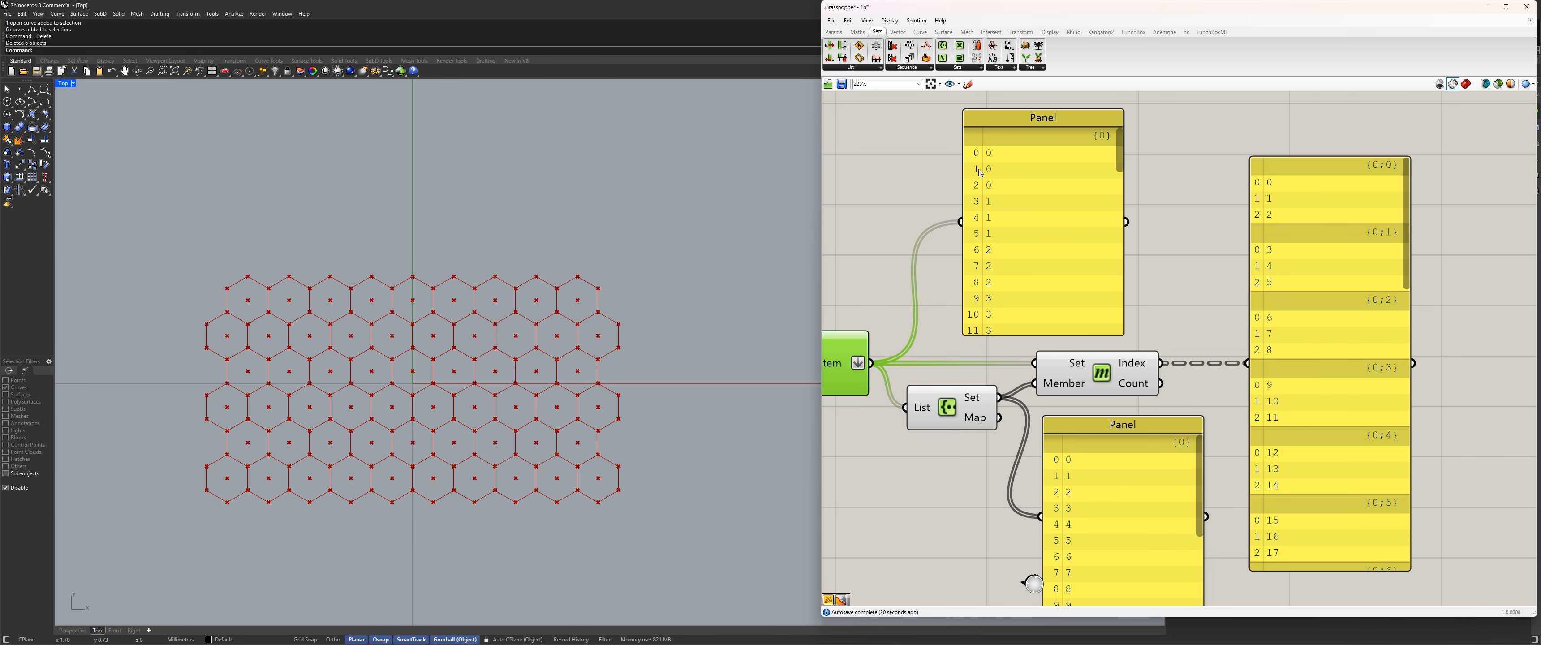
Reposition the flattened items panel and the unique set panel around Member Index to space them out.
{"action": "right_click_drag", "start_coordinate": [1088, 484], "coordinate": [1092, 433]}
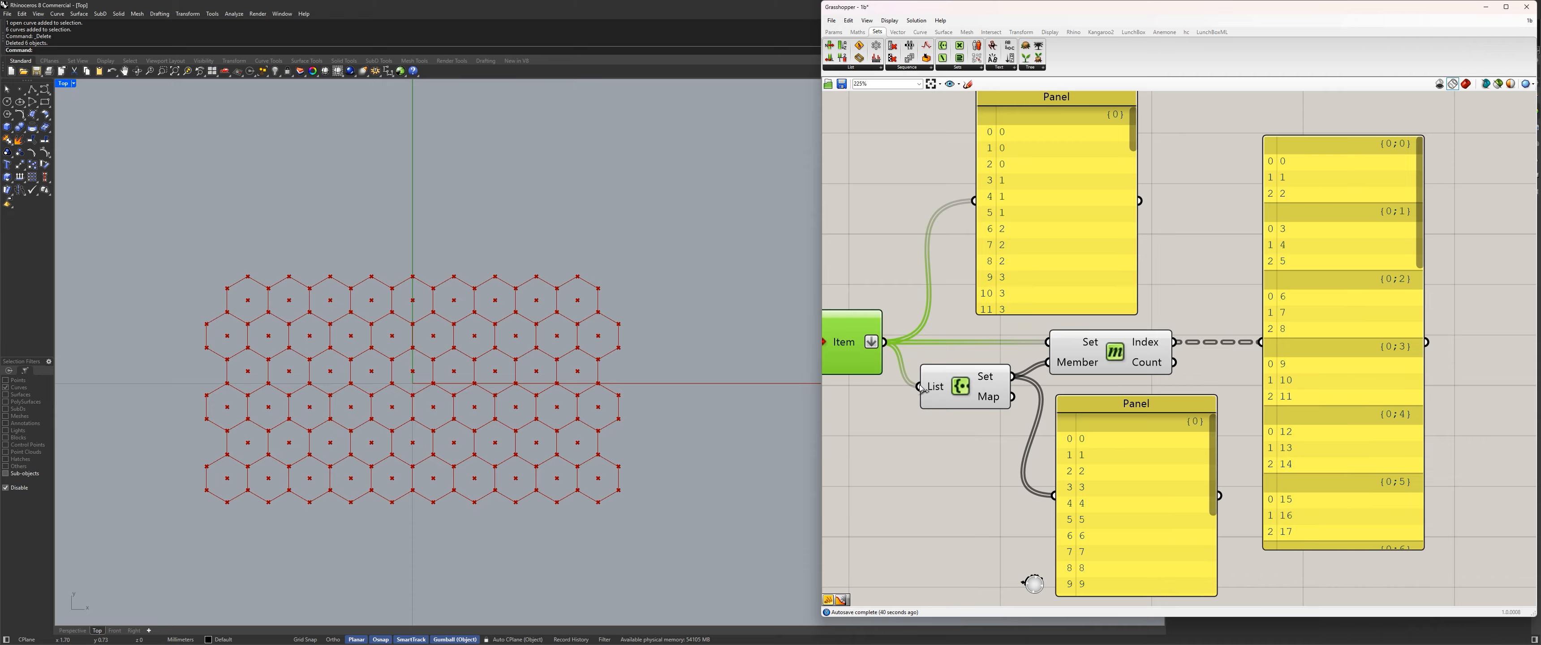
{"action": "left_click_drag", "start_coordinate": [1047, 261], "coordinate": [995, 240]}
{"action": "right_click_drag", "start_coordinate": [1095, 383], "coordinate": [1092, 268]}
{"action": "left_click_drag", "start_coordinate": [1155, 389], "coordinate": [1157, 413]}
{"action": "right_click_drag", "start_coordinate": [1039, 279], "coordinate": [1100, 403]}
{"action": "left_click_drag", "start_coordinate": [1072, 263], "coordinate": [1066, 272]}
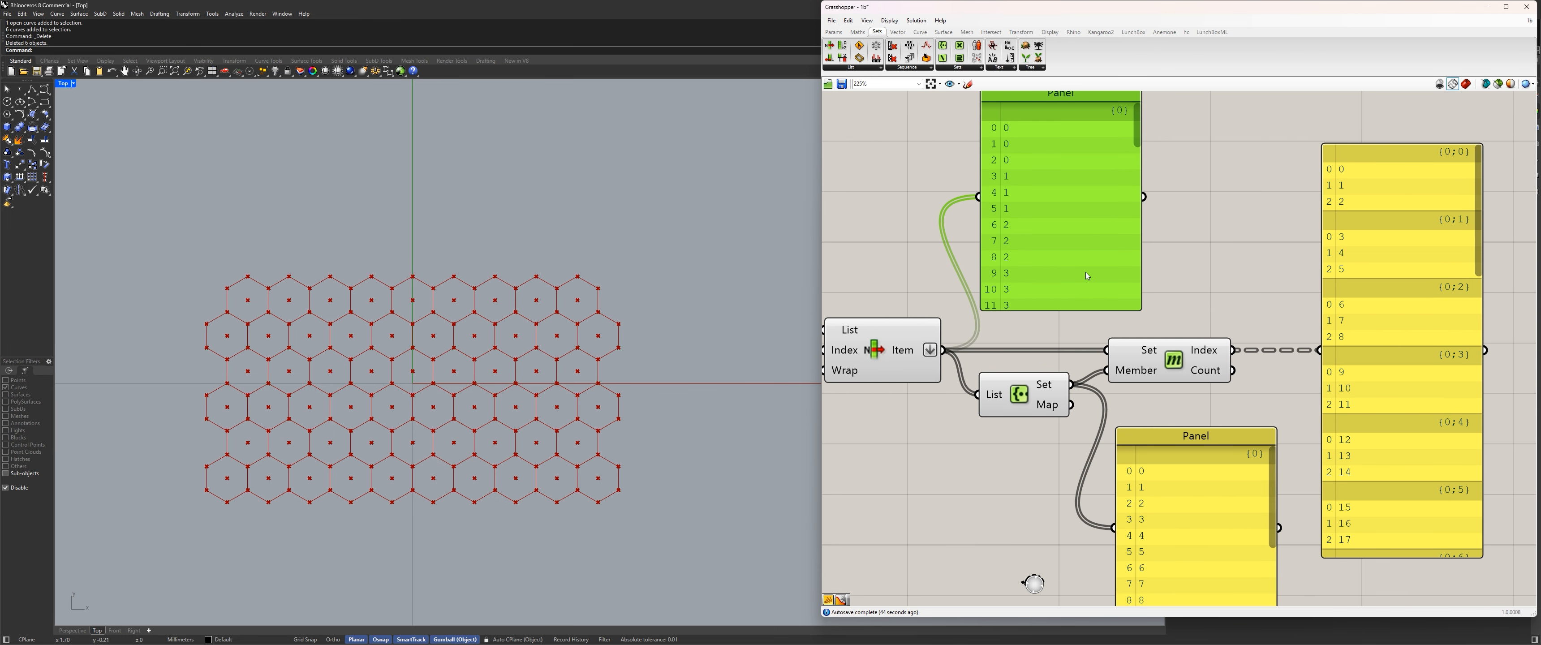
{"action": "right_click_drag", "start_coordinate": [1172, 407], "coordinate": [1148, 293]}
{"action": "left_click_drag", "start_coordinate": [1183, 406], "coordinate": [1155, 418]}
{"action": "right_click_drag", "start_coordinate": [1393, 262], "coordinate": [1311, 351]}
{"action": "left_click", "coordinate": [1311, 352]}
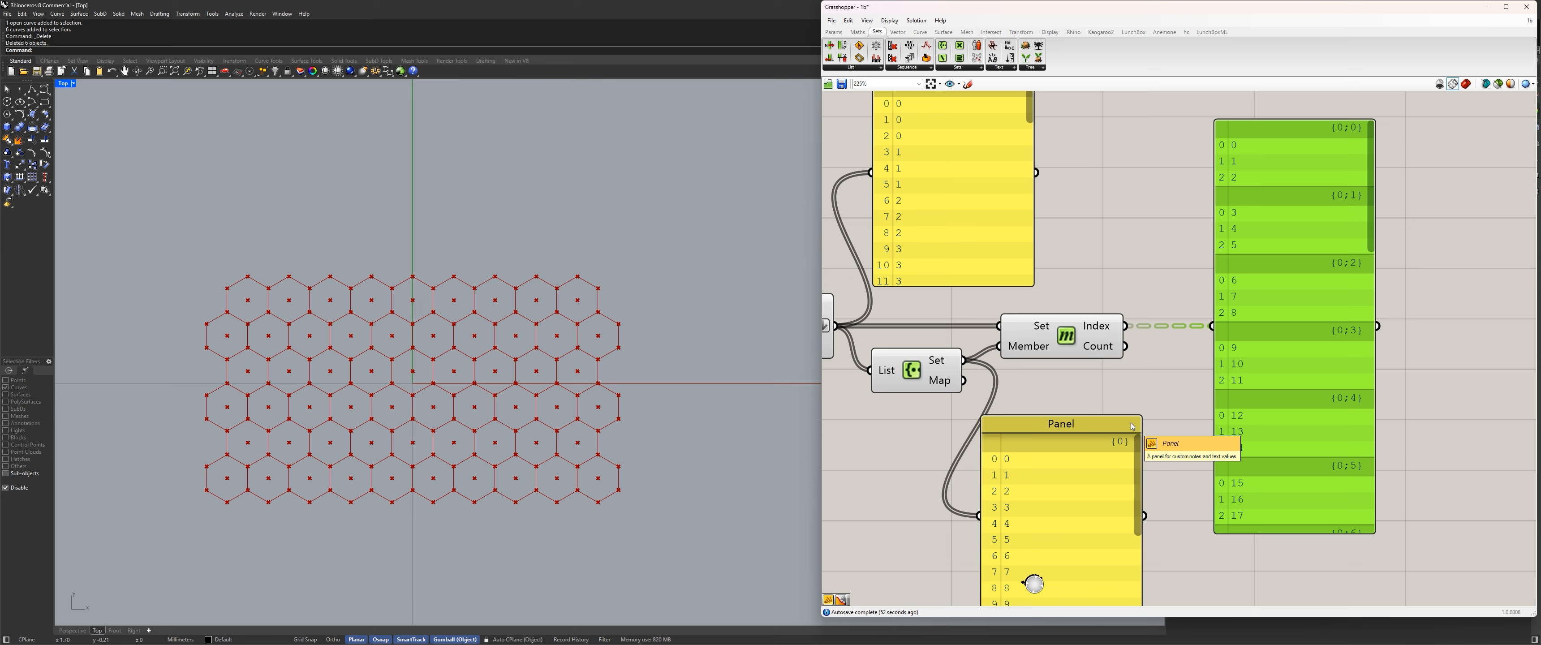
{"action": "right_click_drag", "start_coordinate": [1130, 427], "coordinate": [1182, 426]}
{"action": "left_click_drag", "start_coordinate": [1182, 426], "coordinate": [1197, 408]}
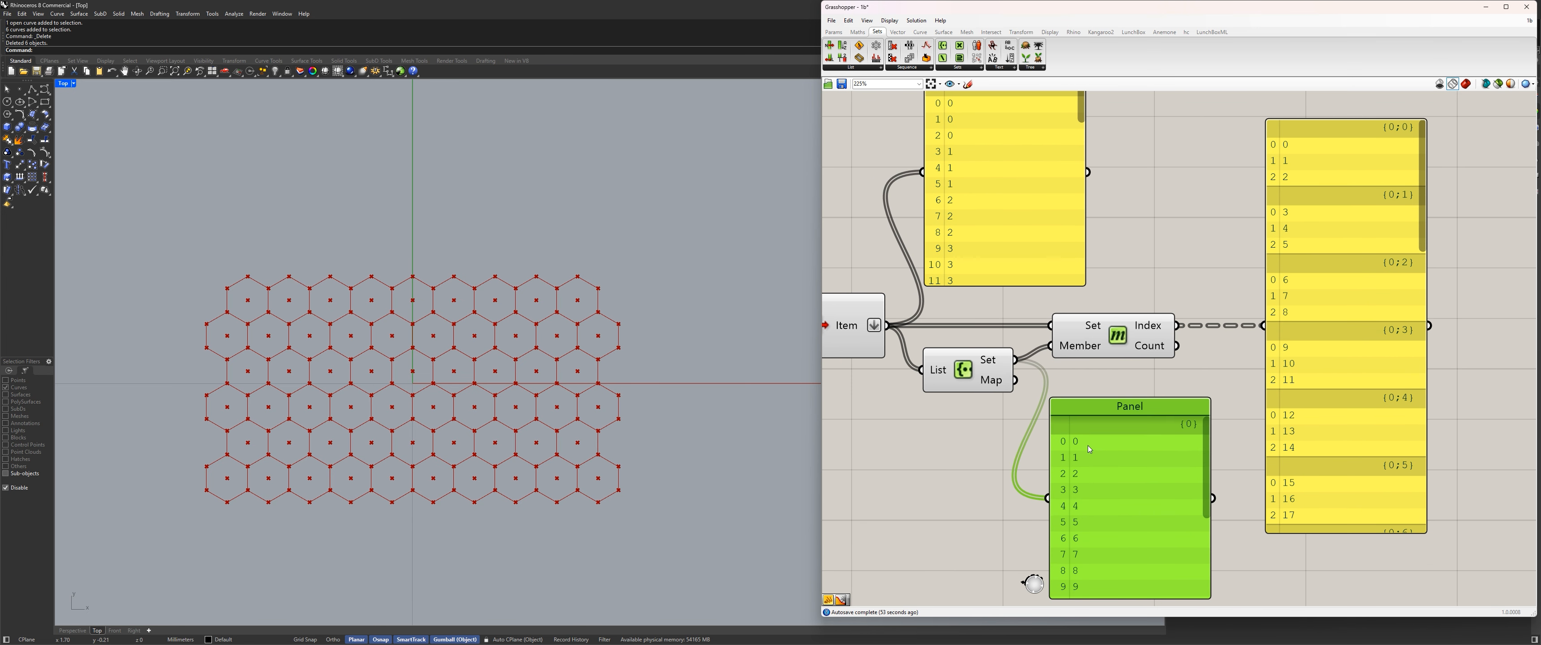
Review the last branches in the member indices panel and simplify Member Index's Index output.
{"action": "scroll", "coordinate": [1075, 445], "scroll_direction": "down", "scroll_amount": 2}
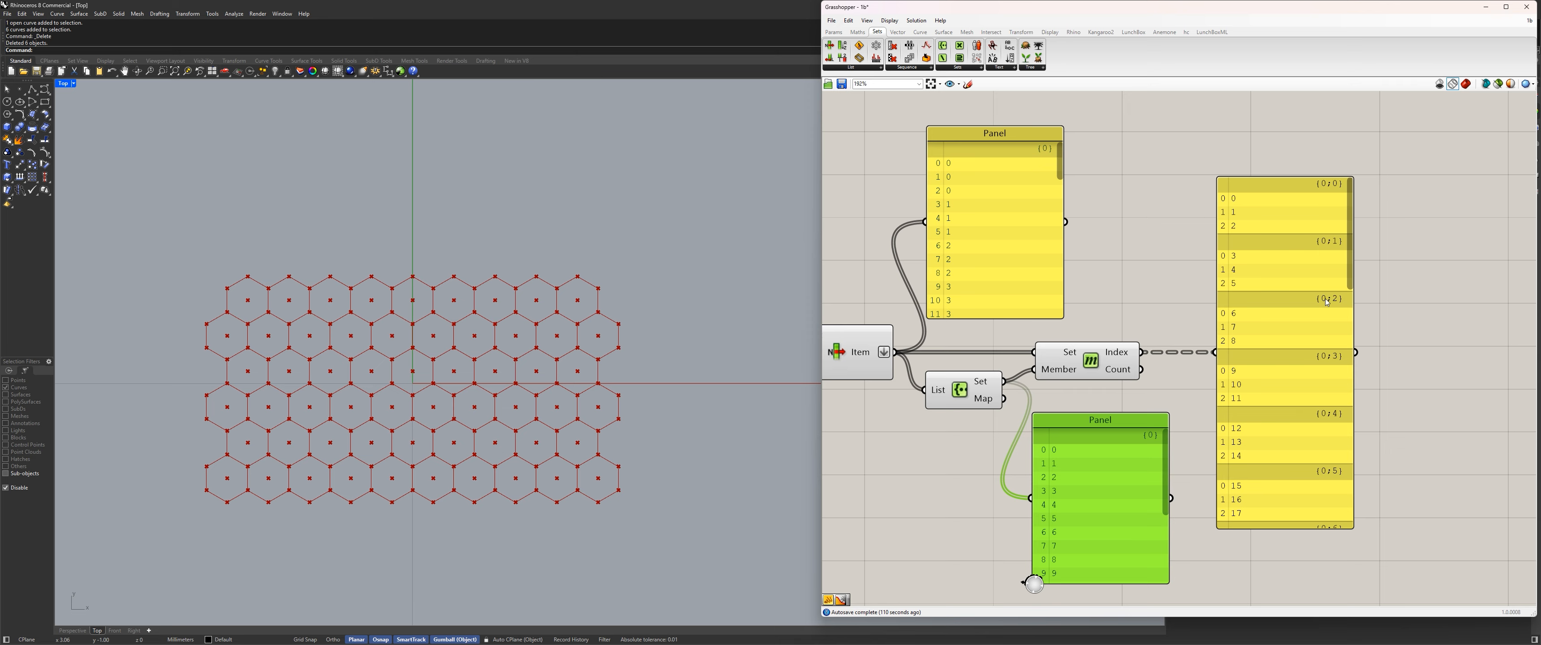
{"action": "left_click_drag", "start_coordinate": [1351, 262], "coordinate": [1374, 525]}
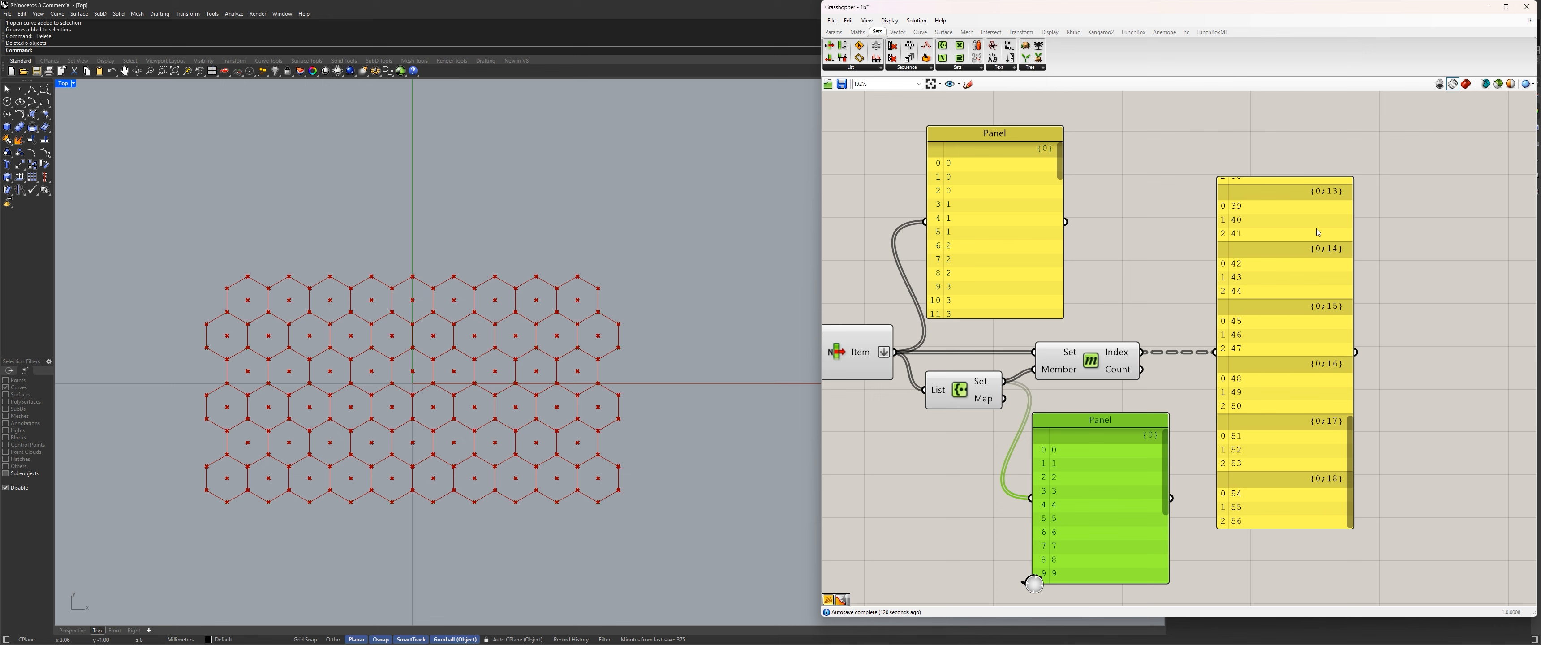
{"action": "right_click", "coordinate": [1124, 351]}
{"action": "left_click", "coordinate": [1163, 407]}
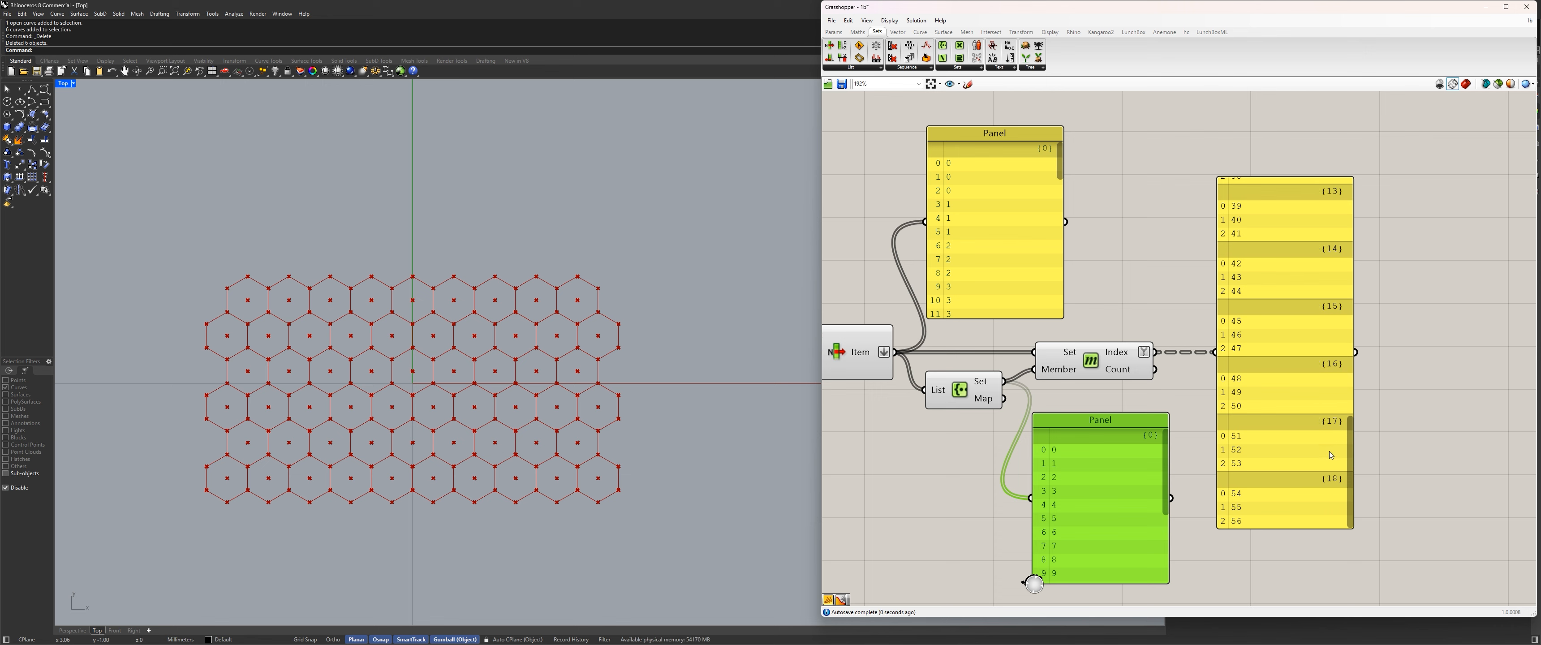
Move the member indices panel slightly up and review the last entries of the unique set panel.
{"action": "left_click", "coordinate": [1353, 472]}
{"action": "left_click_drag", "start_coordinate": [1355, 476], "coordinate": [1363, 619]}
{"action": "right_click_drag", "start_coordinate": [1114, 502], "coordinate": [1167, 424]}
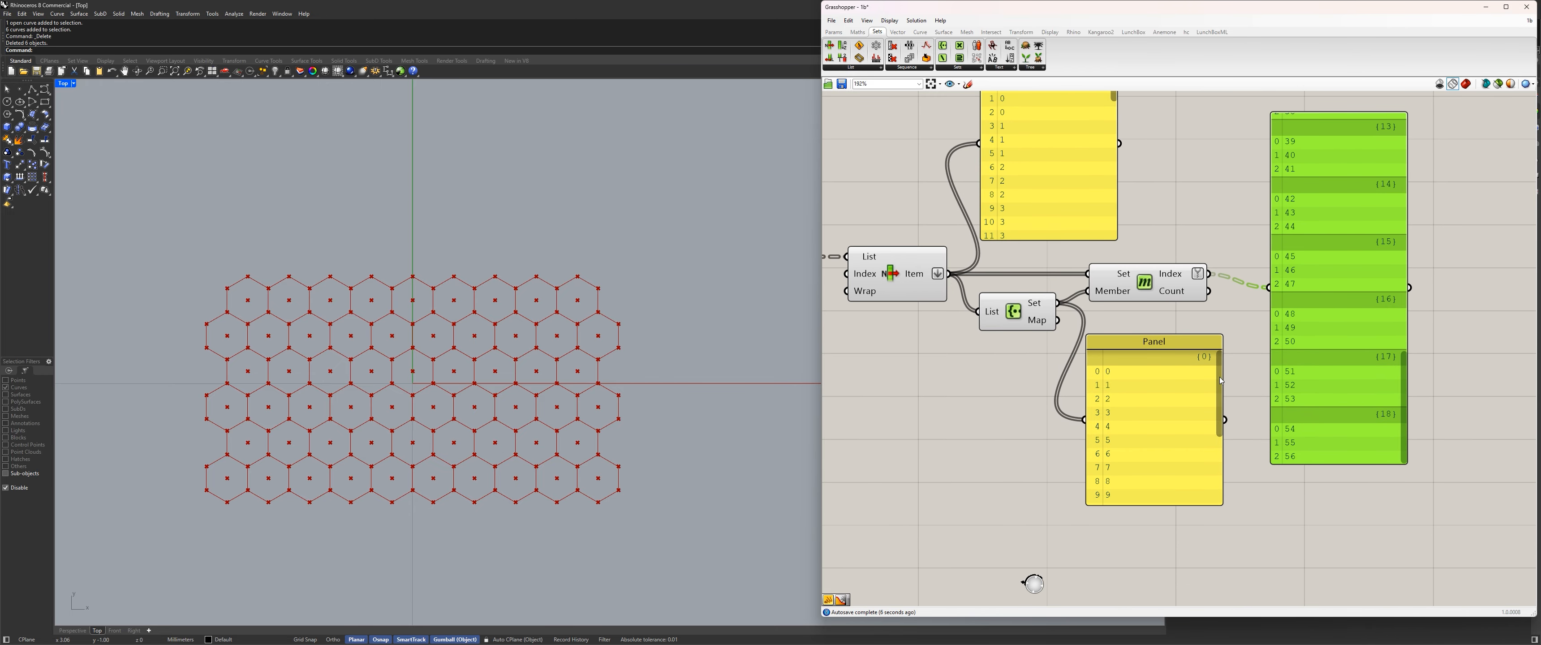
{"action": "left_click_drag", "start_coordinate": [1219, 396], "coordinate": [1133, 591]}
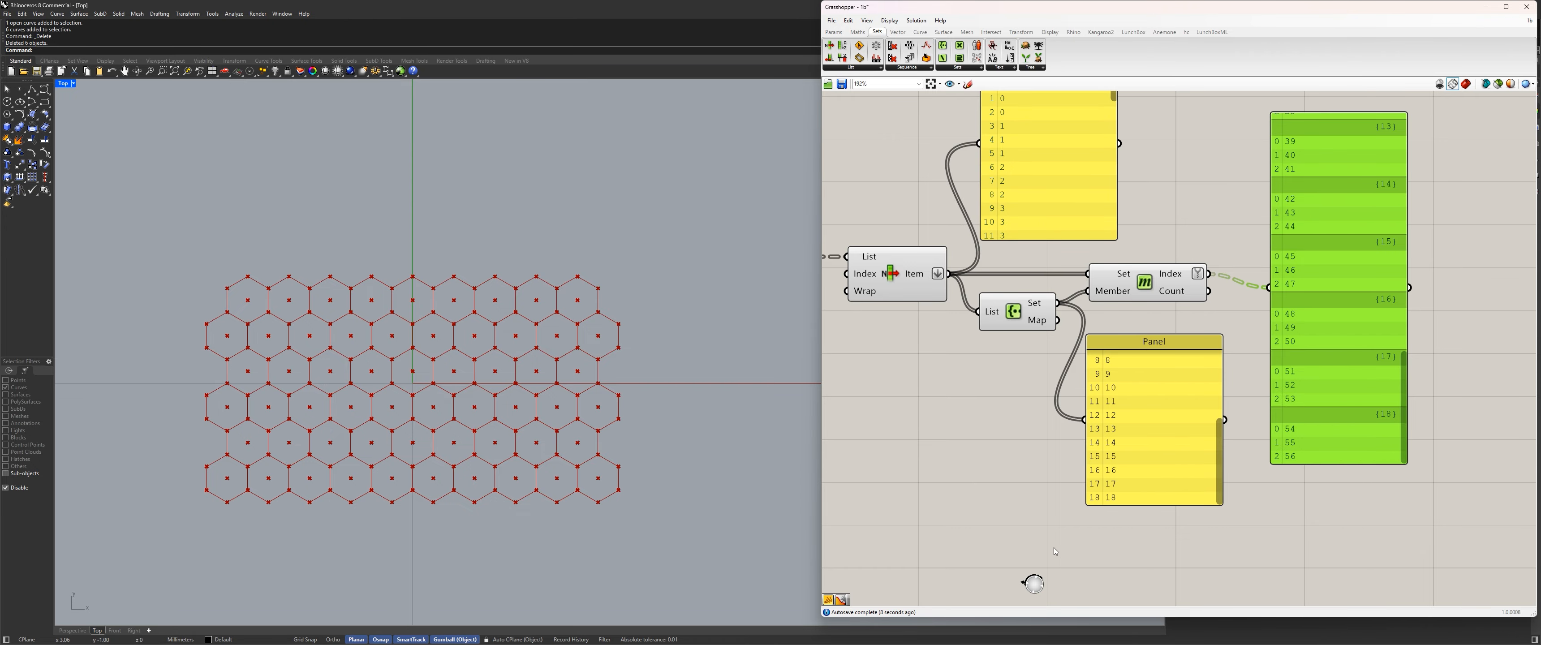
Feed the upper panel with Tree Statistics' Paths output instead of the flattened items and review its last entries.
{"action": "scroll", "coordinate": [1053, 548], "scroll_direction": "down", "scroll_amount": 5}
{"action": "right_click_drag", "start_coordinate": [1054, 548], "coordinate": [1233, 537]}
{"action": "scroll", "coordinate": [1118, 388], "scroll_direction": "up", "scroll_amount": 3}
{"action": "left_click_drag", "start_coordinate": [1023, 401], "coordinate": [1251, 348]}
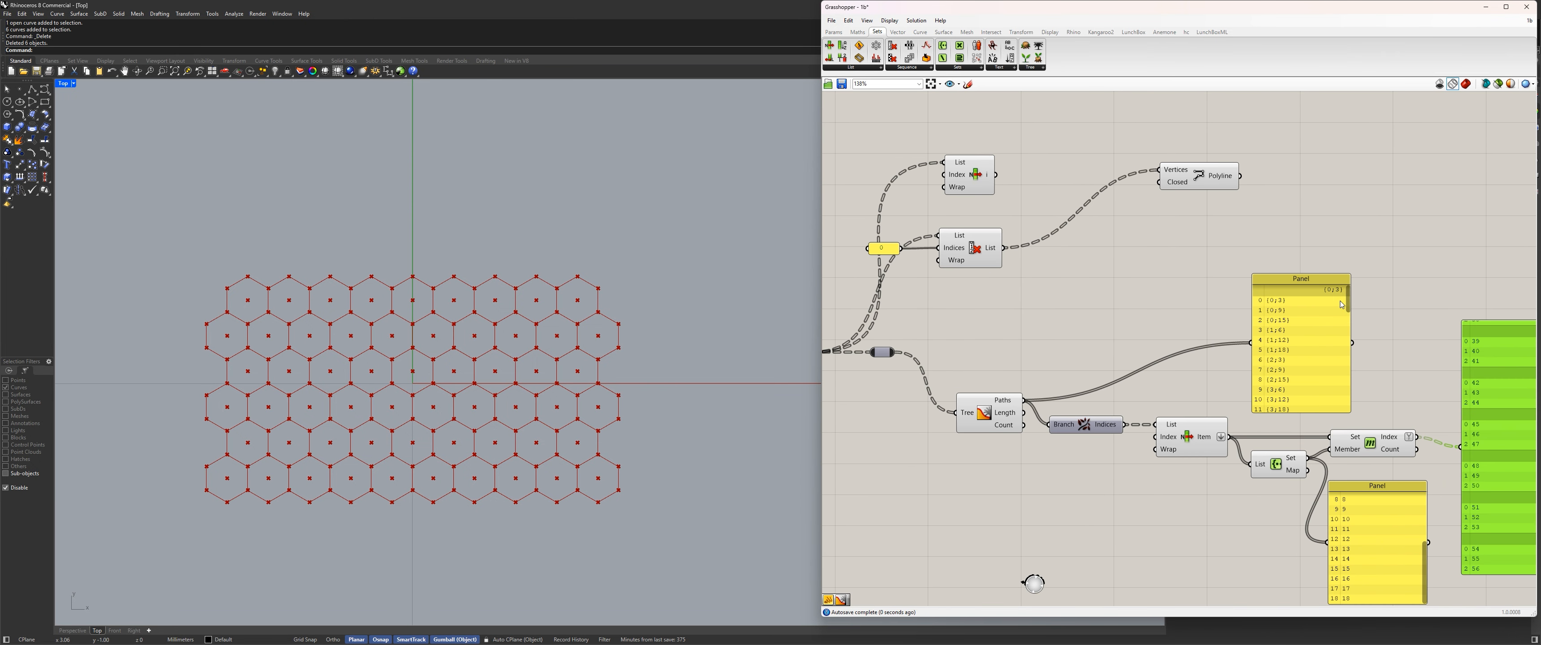
{"action": "left_click_drag", "start_coordinate": [1348, 301], "coordinate": [1339, 431]}
{"action": "right_click_drag", "start_coordinate": [1202, 531], "coordinate": [1029, 499]}
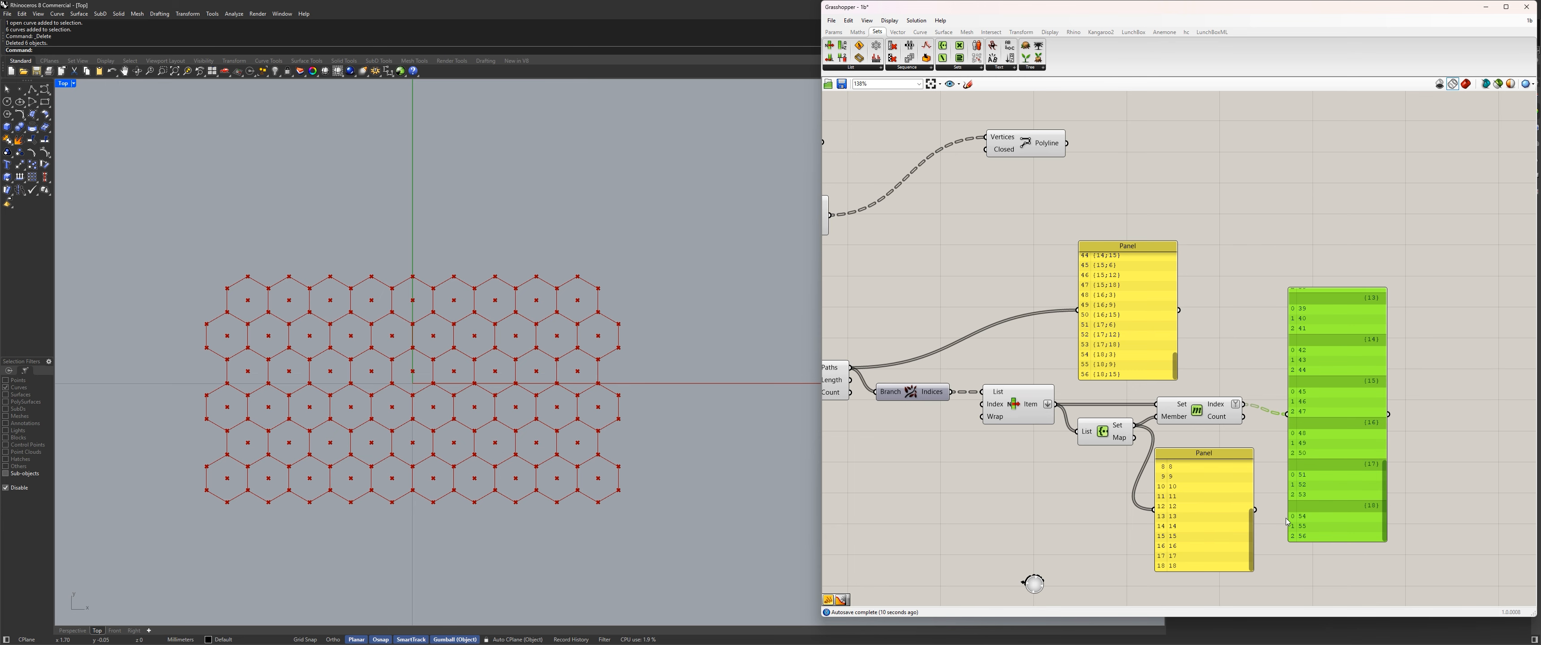
Compare the original tree paths with the simplified member index branches, from the last branch back to the first.
{"action": "left_click_drag", "start_coordinate": [1358, 456], "coordinate": [1364, 443]}
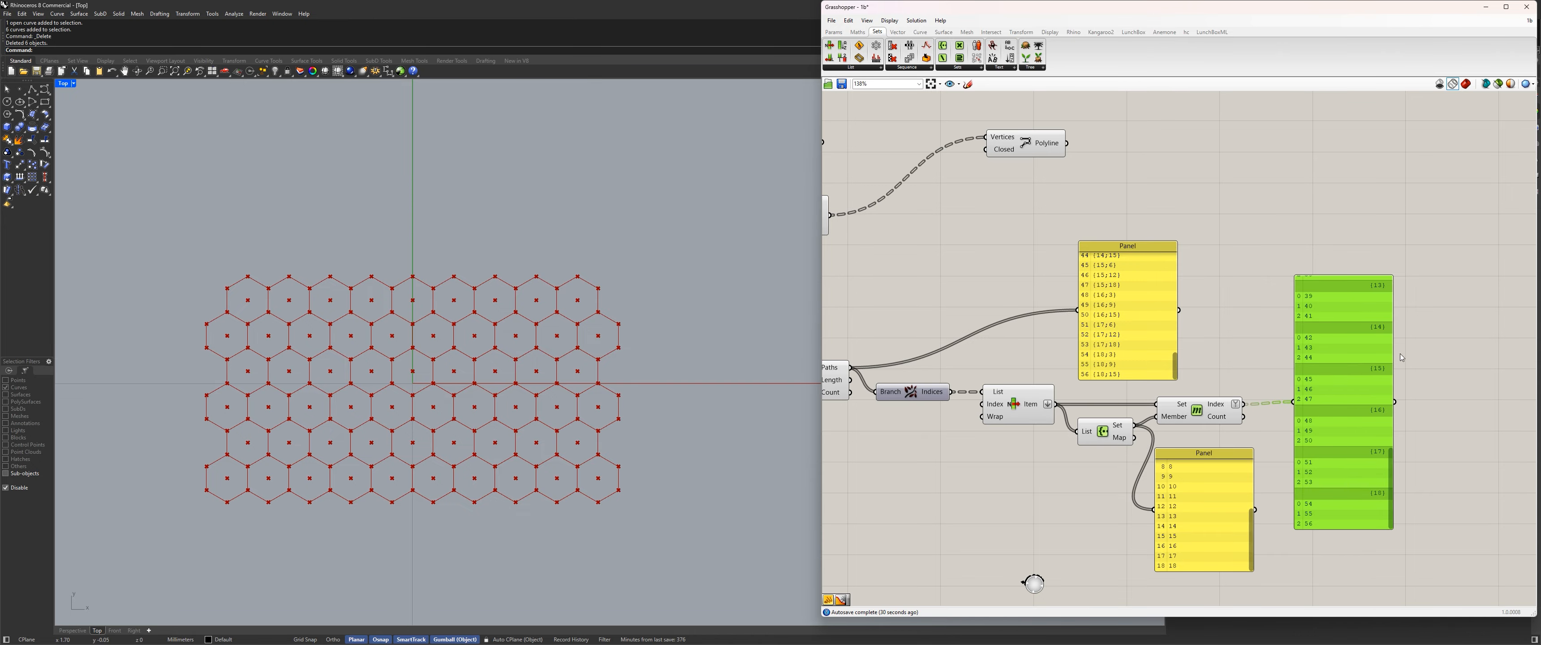
{"action": "scroll", "coordinate": [1382, 358], "scroll_direction": "up", "scroll_amount": 3}
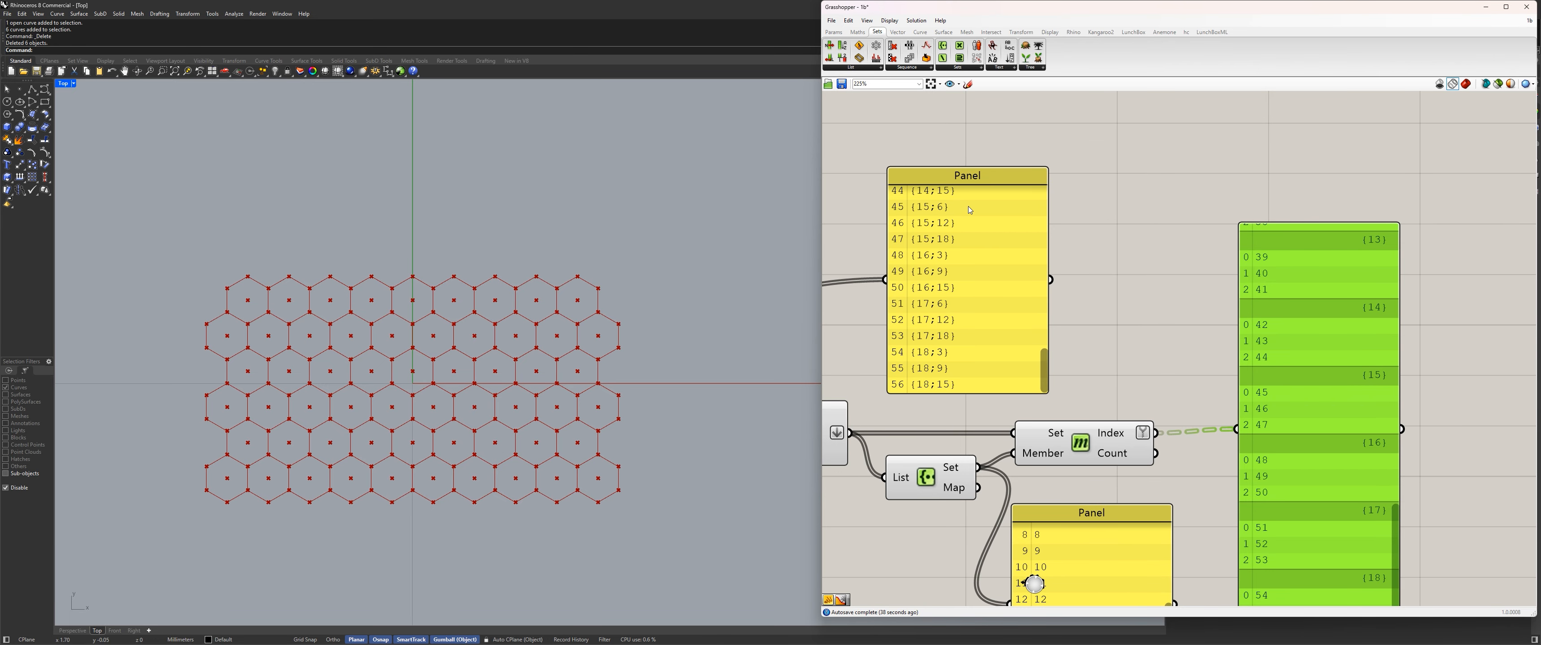
{"action": "right_click_drag", "start_coordinate": [1250, 304], "coordinate": [1242, 357]}
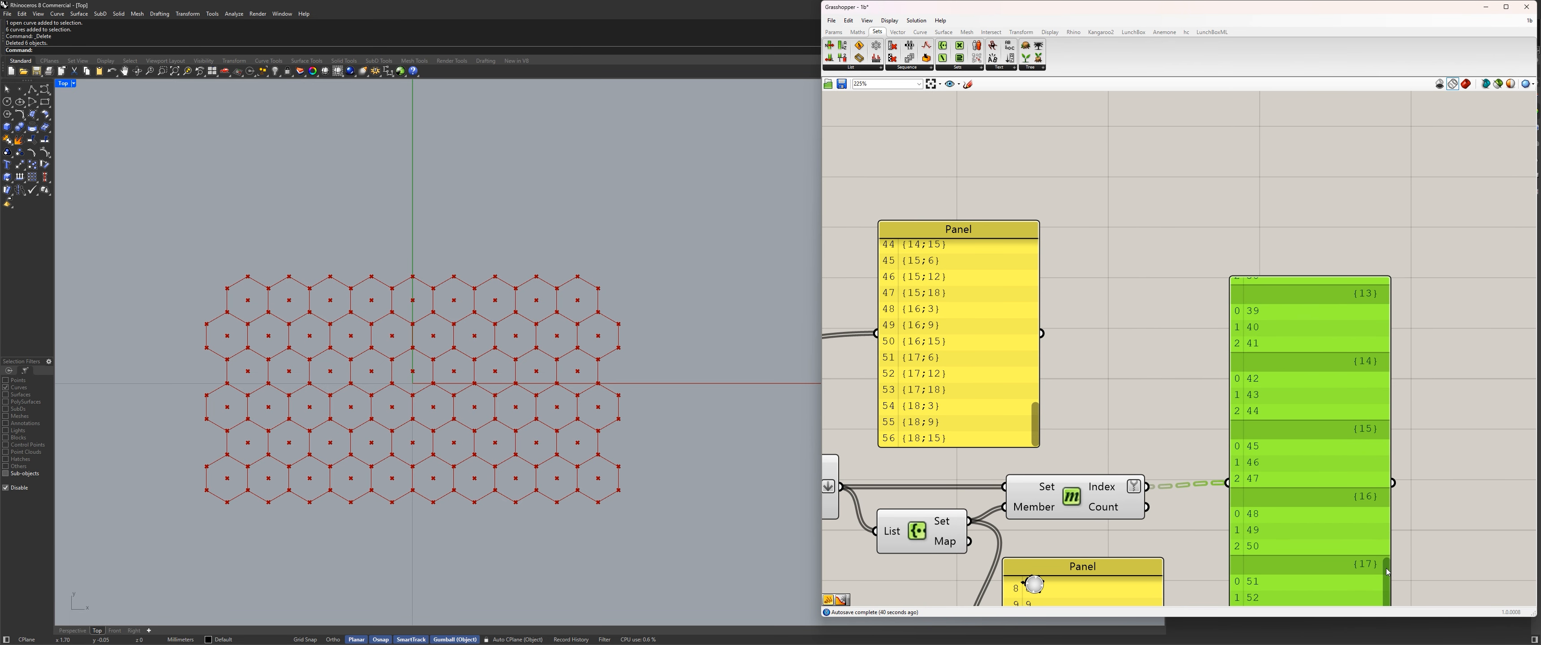
{"action": "left_click_drag", "start_coordinate": [1388, 572], "coordinate": [1394, 248]}
{"action": "right_click_drag", "start_coordinate": [1157, 424], "coordinate": [1159, 385]}
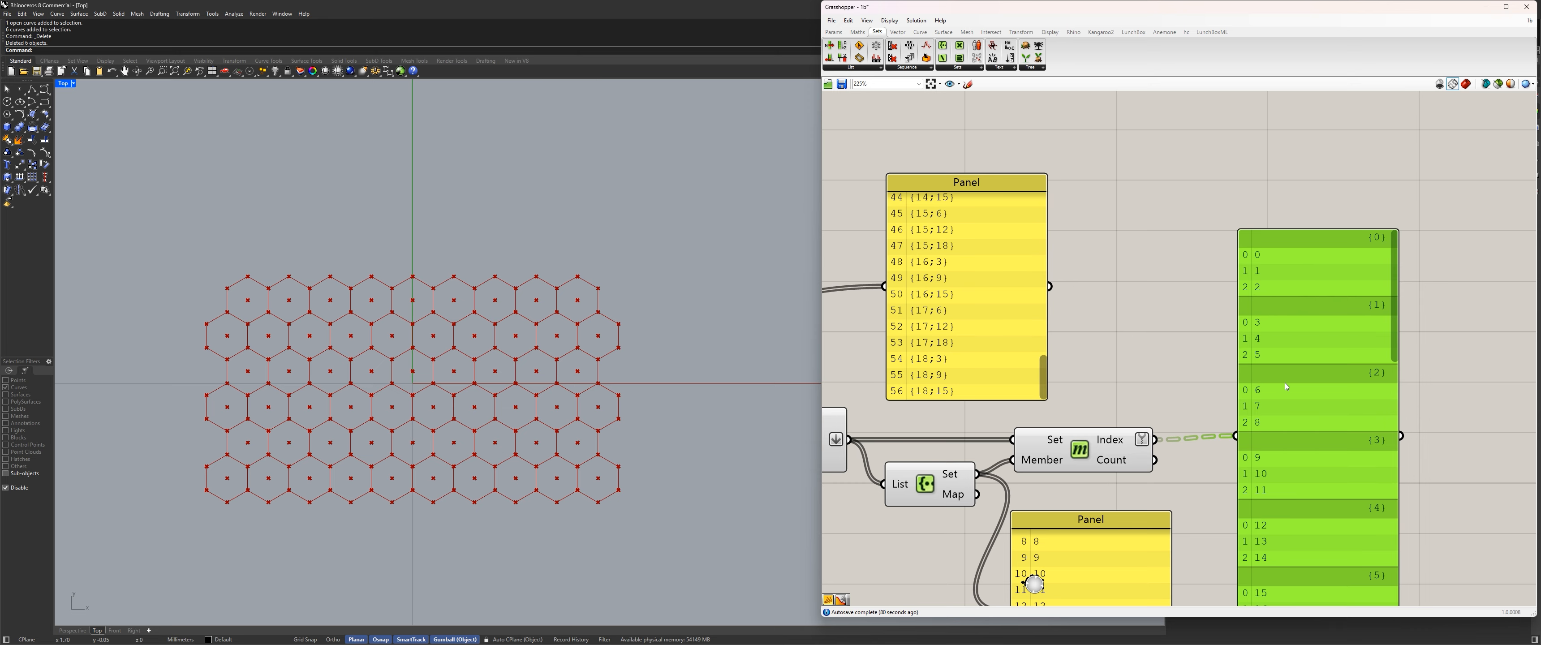
Graft Member Index's Index output and review the branch paths in its panel from first to last.
{"action": "right_click", "coordinate": [1110, 438]}
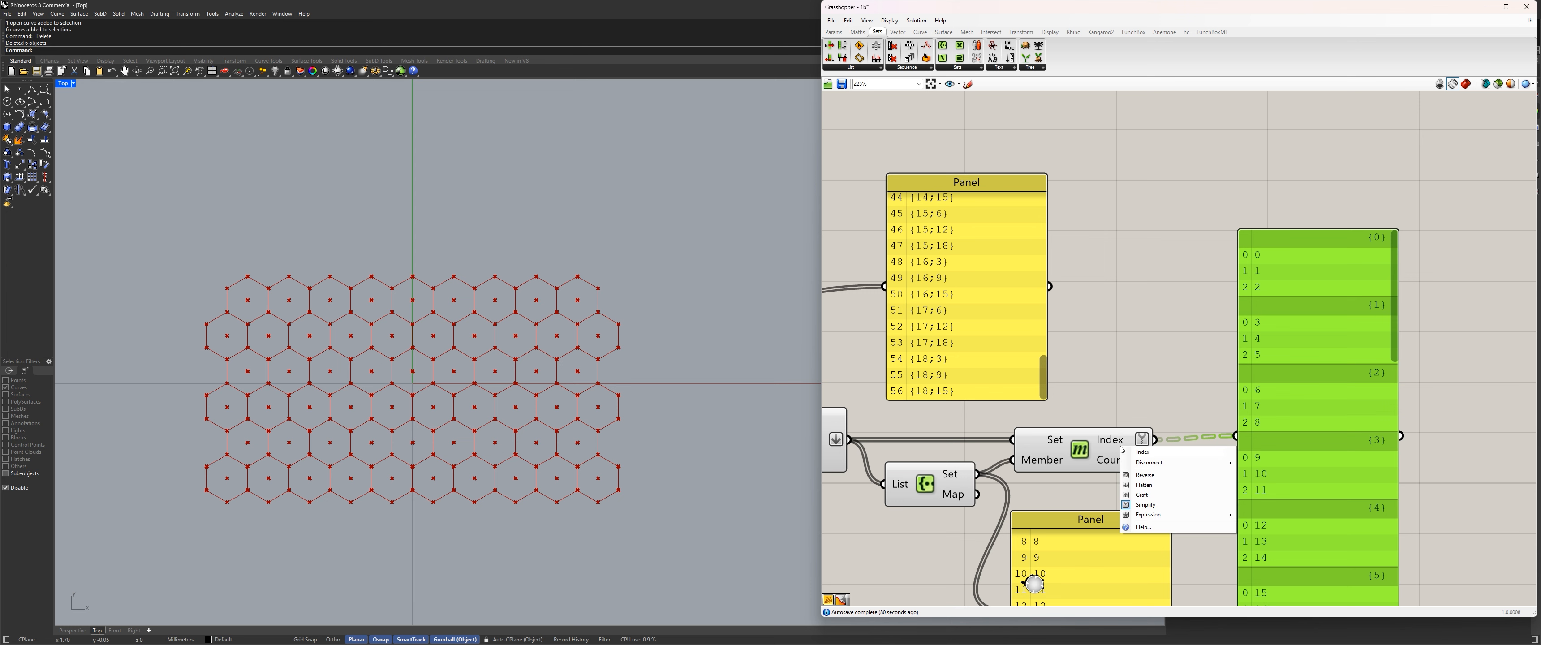
{"action": "left_click", "coordinate": [1110, 438]}
{"action": "right_click", "coordinate": [1111, 440]}
{"action": "left_click", "coordinate": [1173, 489]}
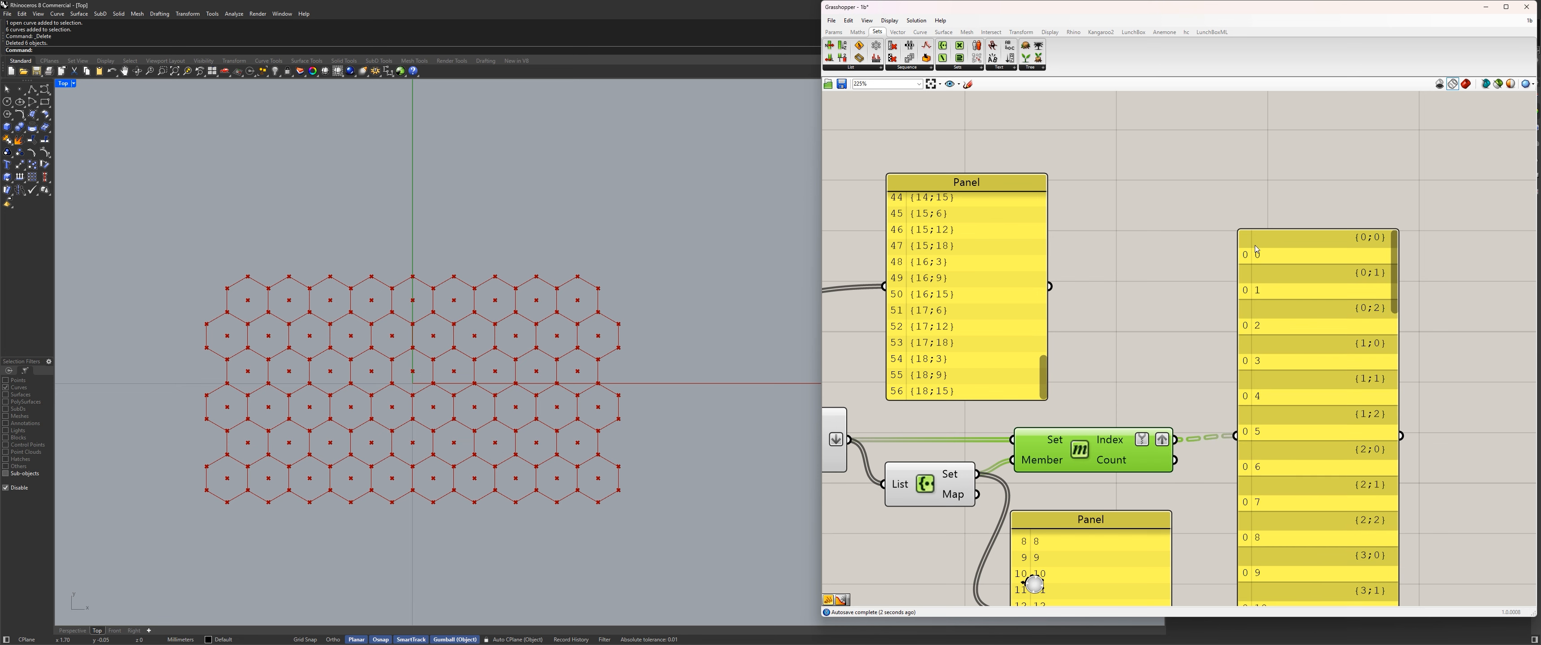
{"action": "left_click_drag", "start_coordinate": [1395, 249], "coordinate": [1383, 589]}
{"action": "right_click_drag", "start_coordinate": [1325, 481], "coordinate": [1327, 388]}
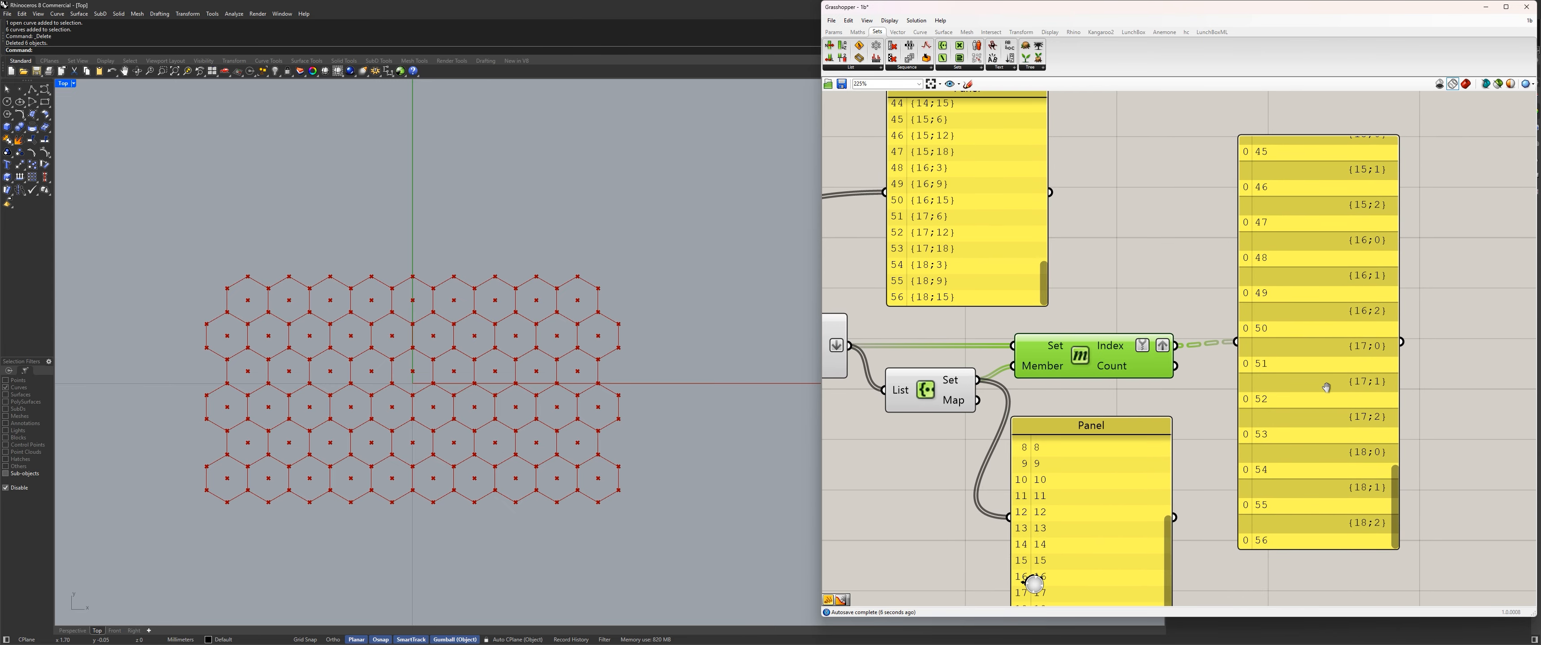
{"action": "left_click_drag", "start_coordinate": [1395, 486], "coordinate": [1405, 125]}
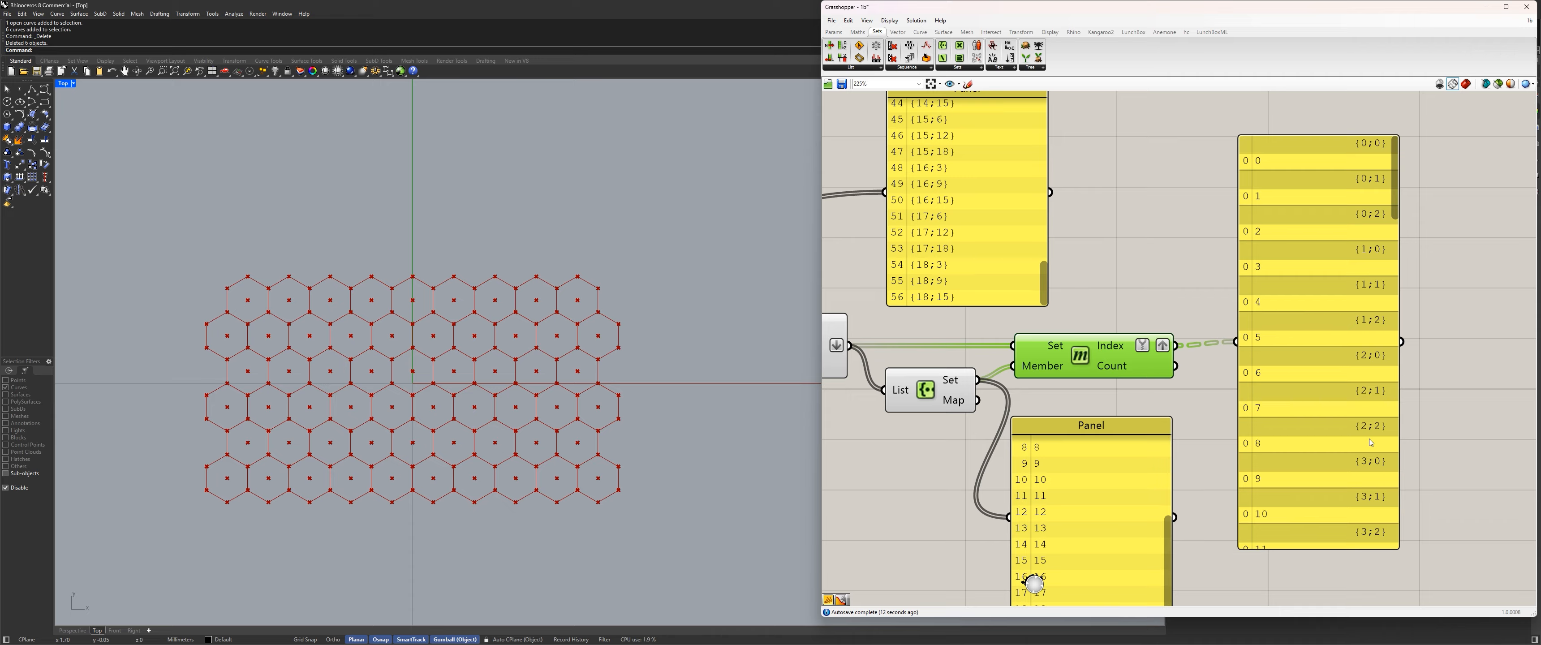
{"action": "scroll", "coordinate": [1387, 180], "scroll_direction": "down", "scroll_amount": 15}
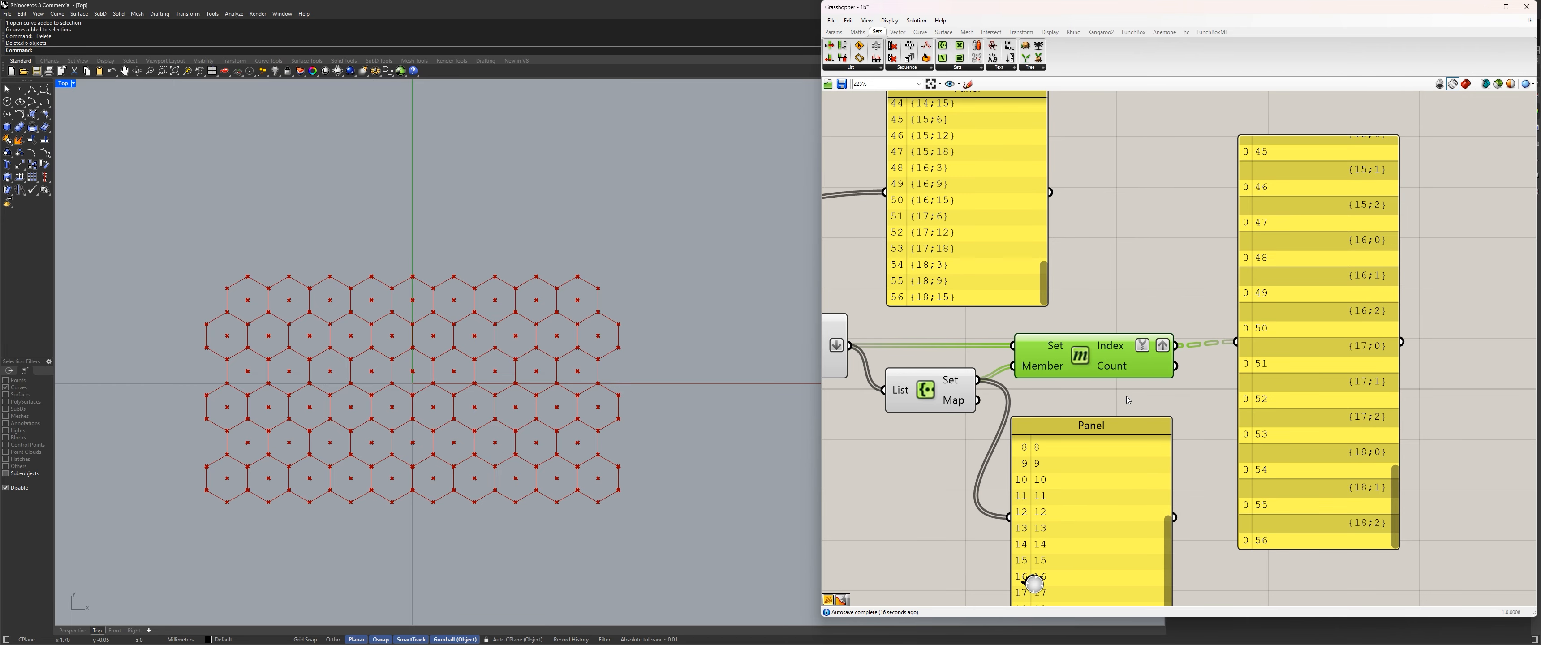
Delete the unique set panel and the original paths panel.
{"action": "scroll", "coordinate": [1125, 396], "scroll_direction": "down", "scroll_amount": 5}
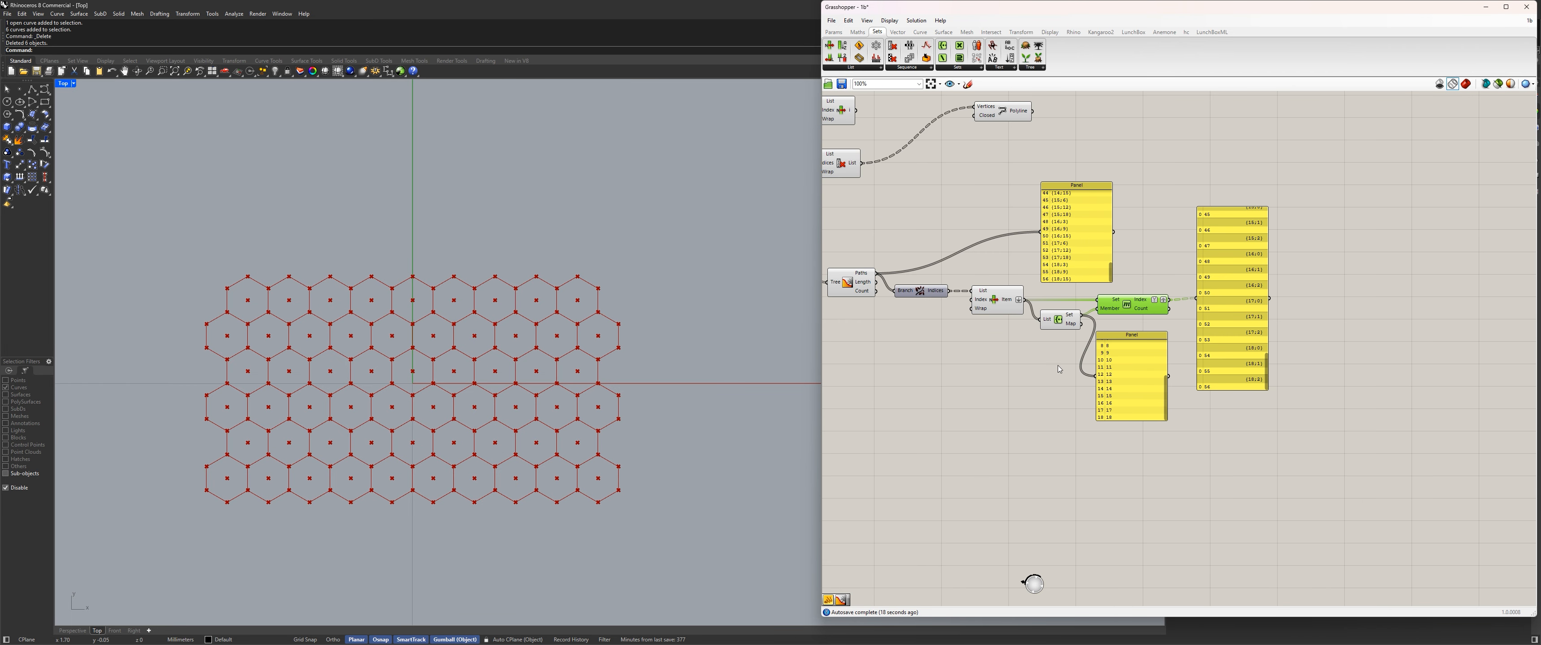
{"action": "right_click_drag", "start_coordinate": [1114, 388], "coordinate": [1175, 389]}
{"action": "left_click", "coordinate": [1175, 390]}
{"action": "key", "text": "Delete"}
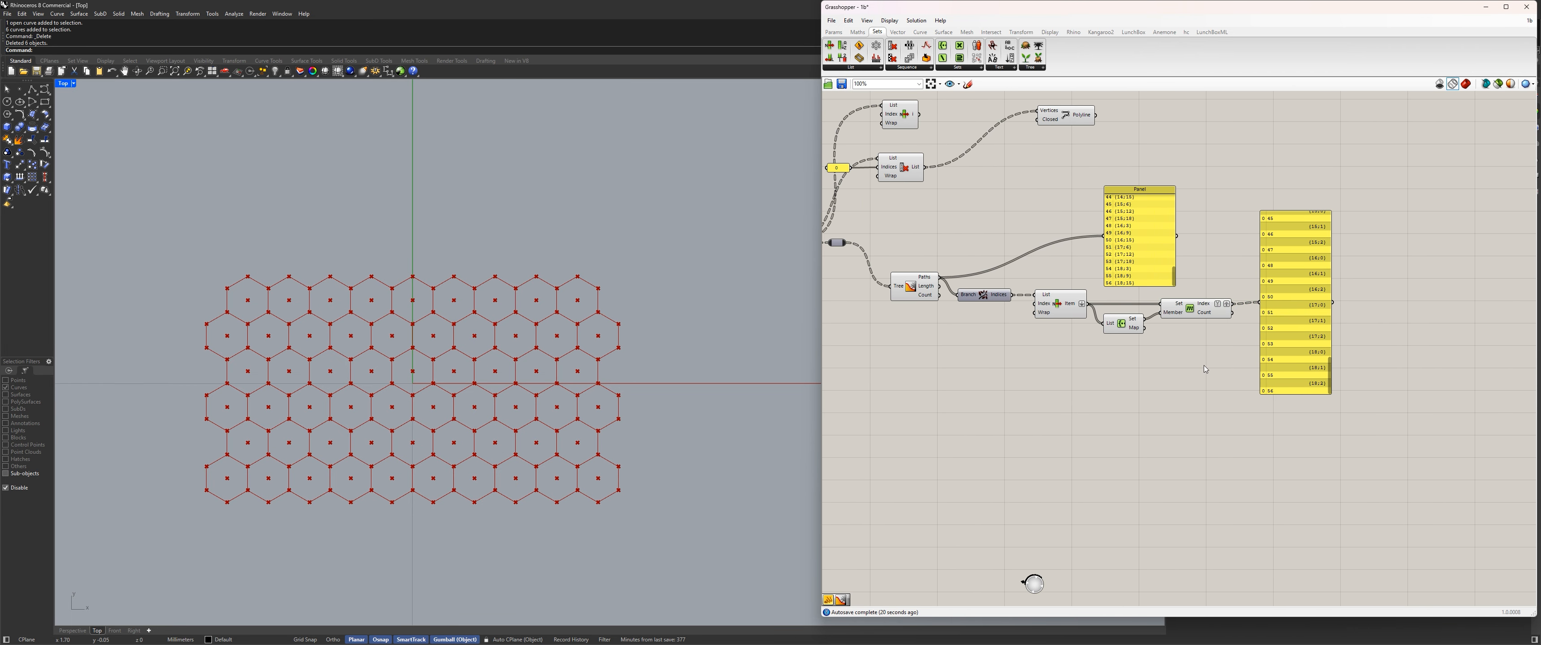
{"action": "left_click", "coordinate": [1146, 217]}
{"action": "key", "text": "Delete"}
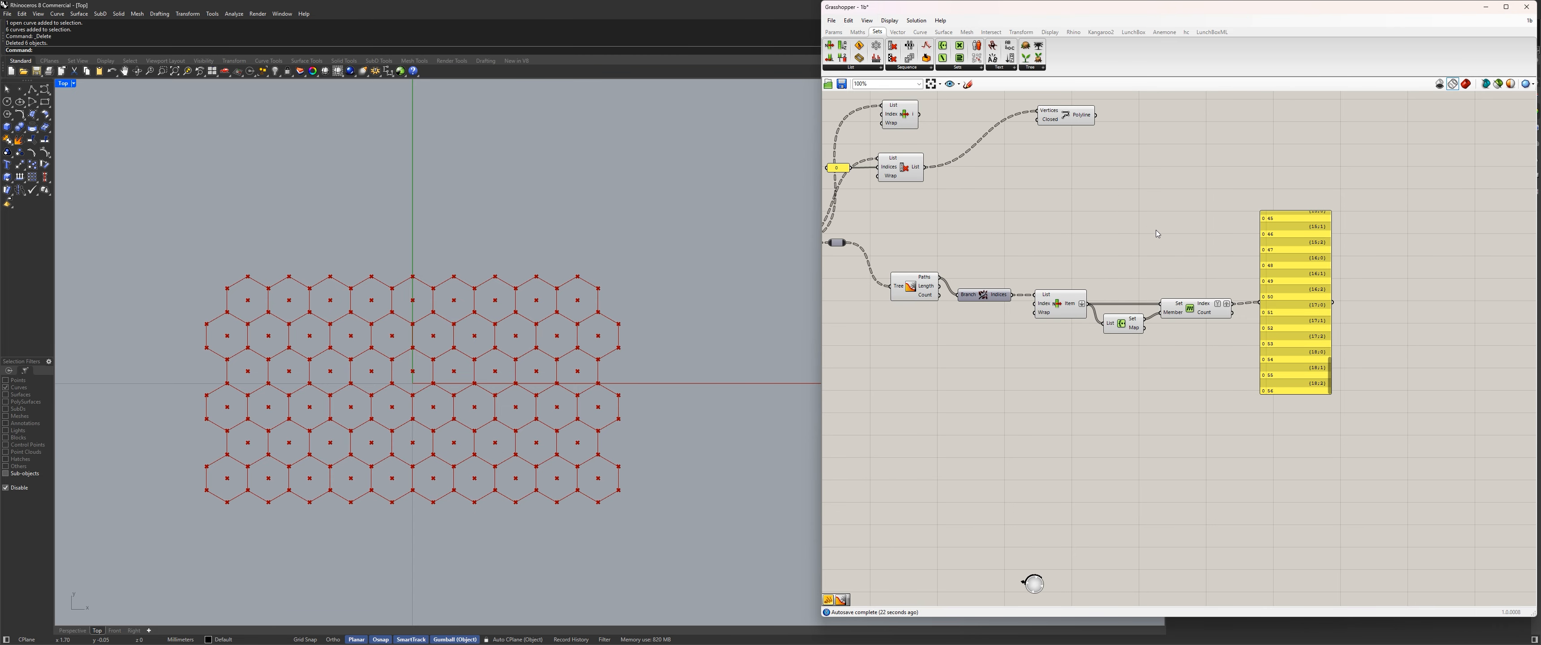
Add a Replace Paths component above Member Index.
{"action": "double_click", "coordinate": [1157, 233]}
{"action": "type", "text": "re"}
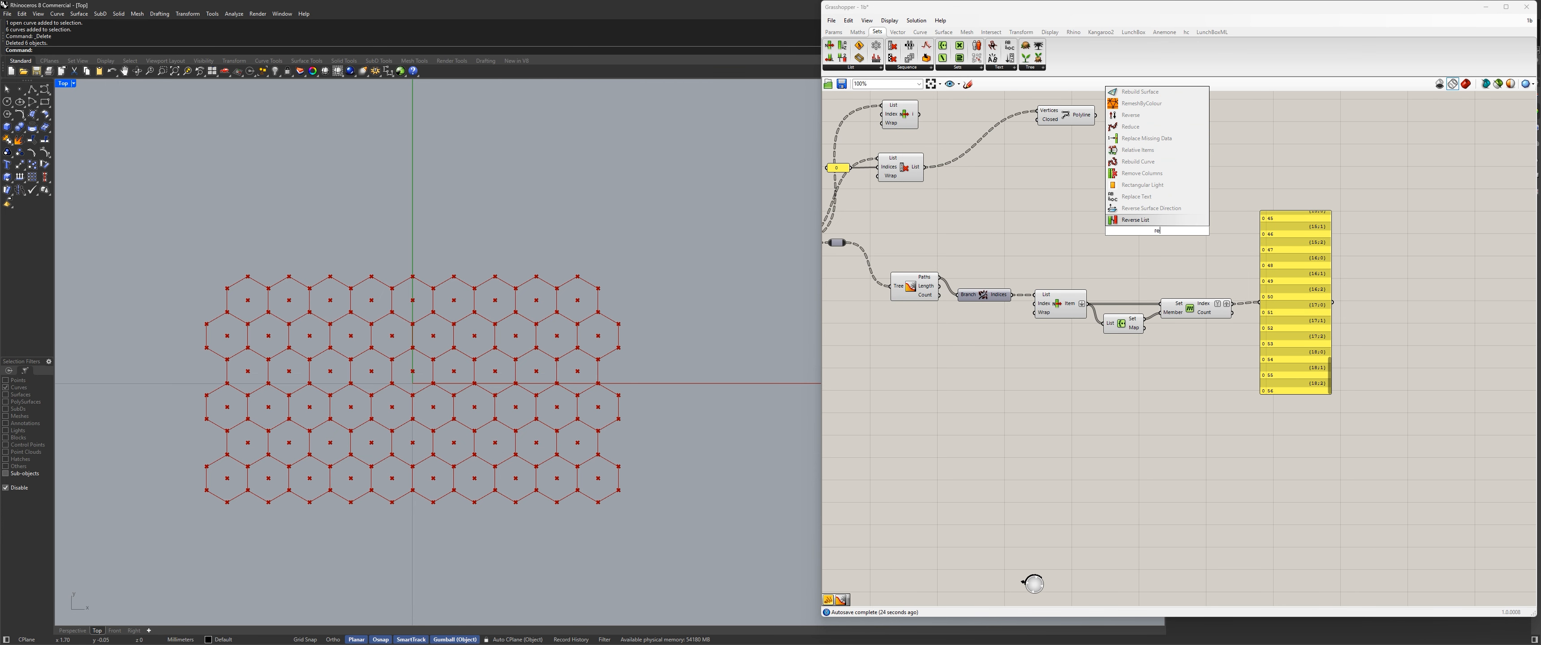
{"action": "type", "text": "pla"}
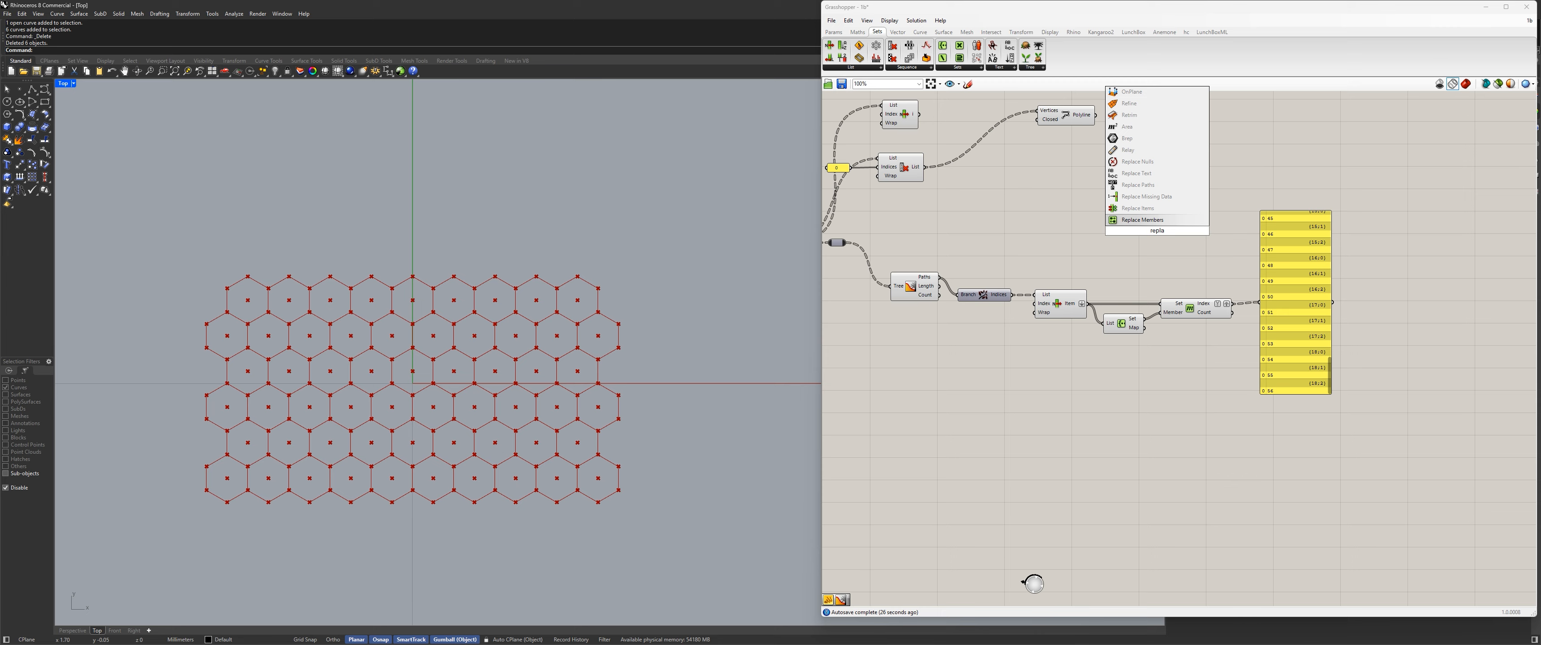
{"action": "key", "text": "Up"}
{"action": "key", "text": "Up"}
{"action": "key", "text": "Up"}
{"action": "key", "text": "Return"}
Connect the hexagon point data to Replace Paths' Data input and Tree Statistics' Paths to its Search input.
{"action": "right_click_drag", "start_coordinate": [868, 228], "coordinate": [962, 283]}
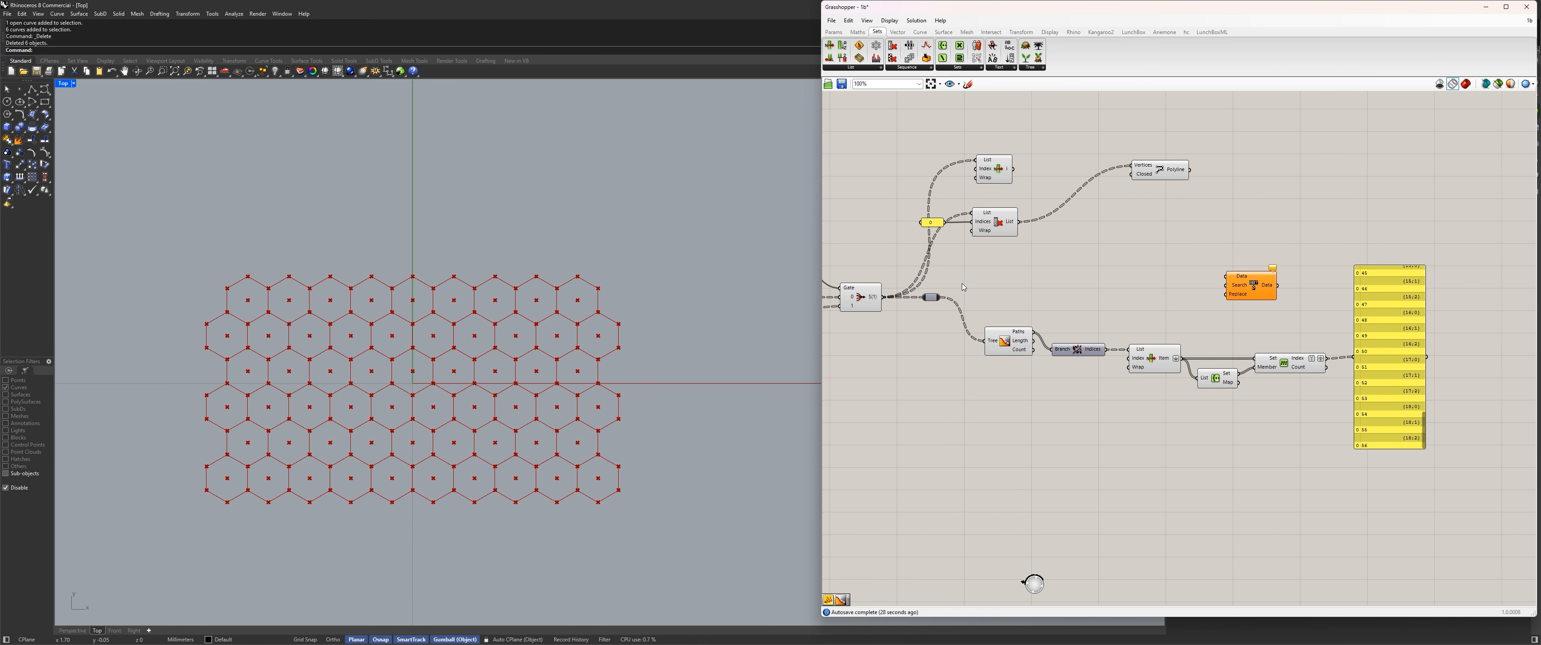
{"action": "left_click_drag", "start_coordinate": [942, 298], "coordinate": [1305, 297]}
{"action": "left_click_drag", "start_coordinate": [1032, 333], "coordinate": [1275, 303]}
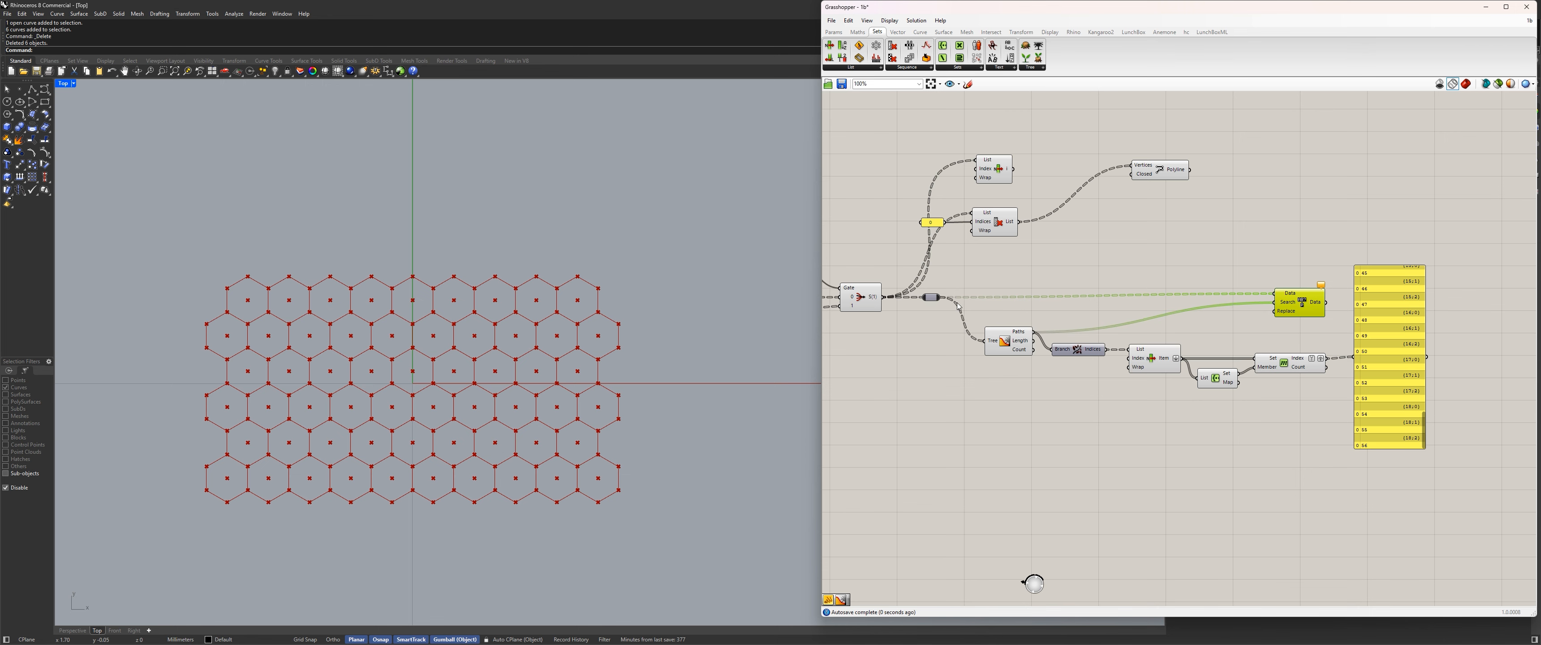
Add a Tree Statistics component between Member Index's Index output and Replace Paths' Replace input, and show the replaced data in the panel.
{"action": "right_click_drag", "start_coordinate": [1319, 331], "coordinate": [1139, 317]}
{"action": "left_click_drag", "start_coordinate": [1192, 325], "coordinate": [1258, 331]}
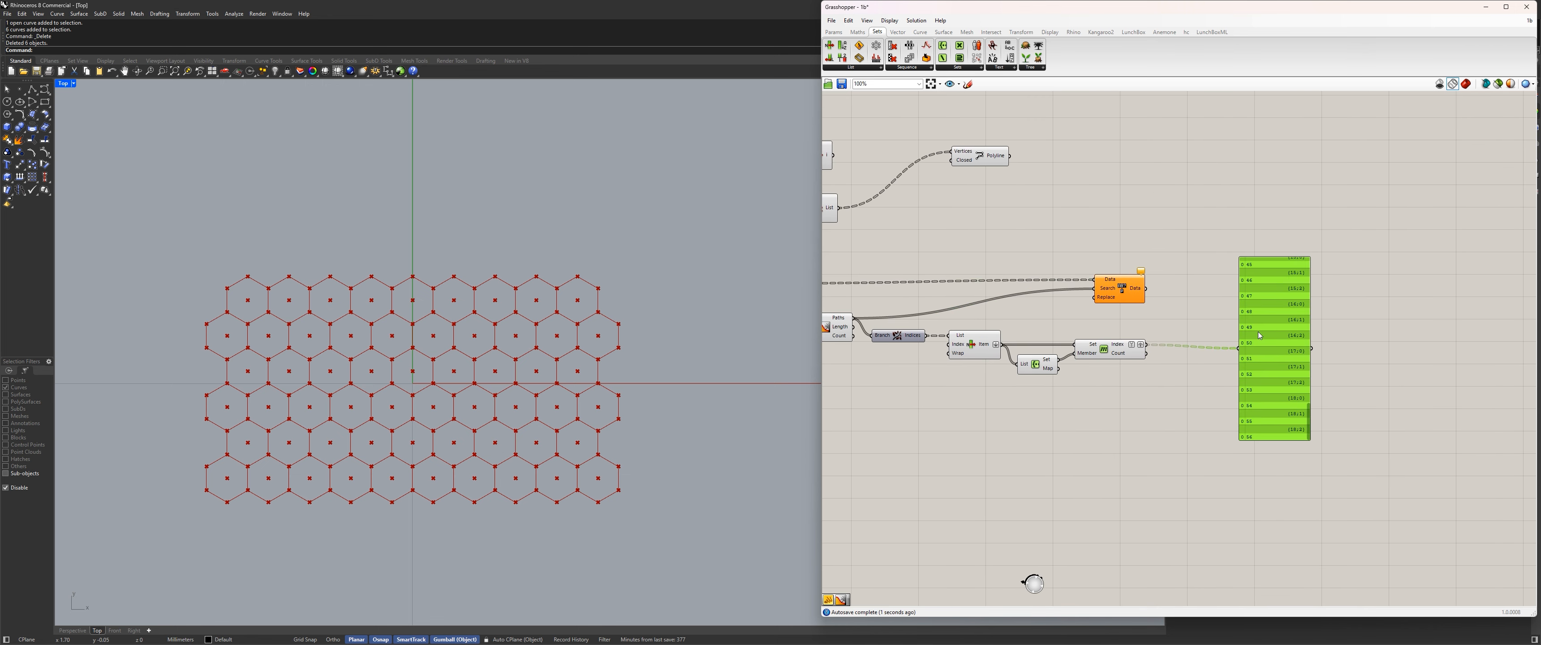
{"action": "scroll", "coordinate": [1186, 379], "scroll_direction": "up", "scroll_amount": 2}
{"action": "double_click", "coordinate": [1186, 379]}
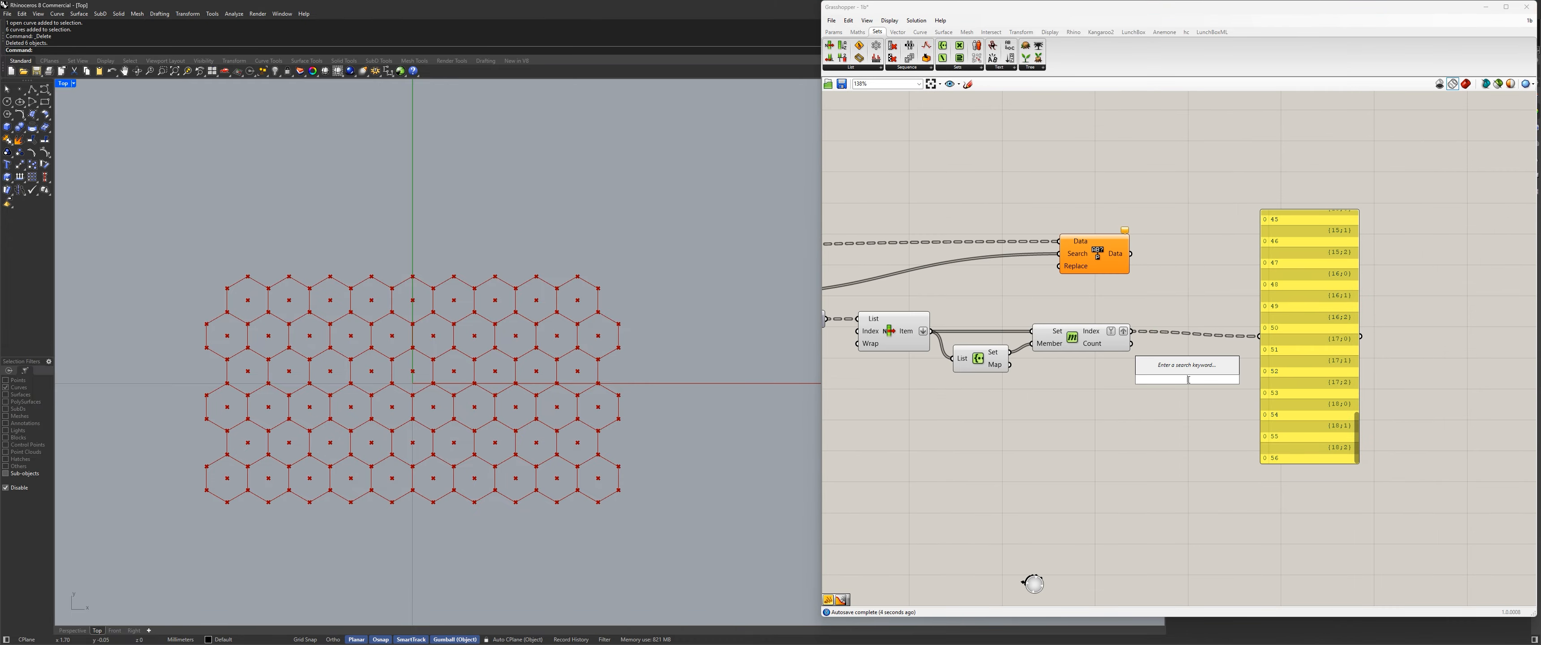
{"action": "type", "text": "stat"}
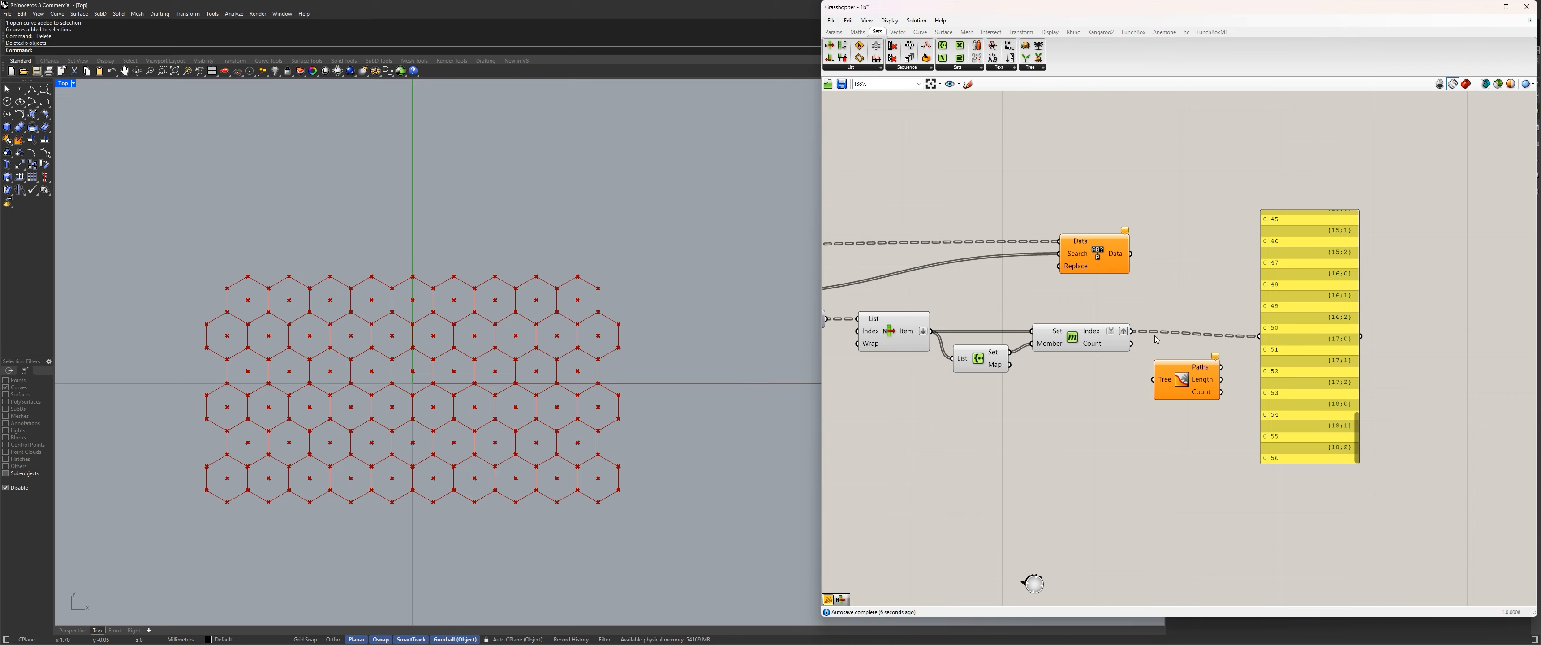
{"action": "left_click_drag", "start_coordinate": [1133, 331], "coordinate": [1260, 336]}
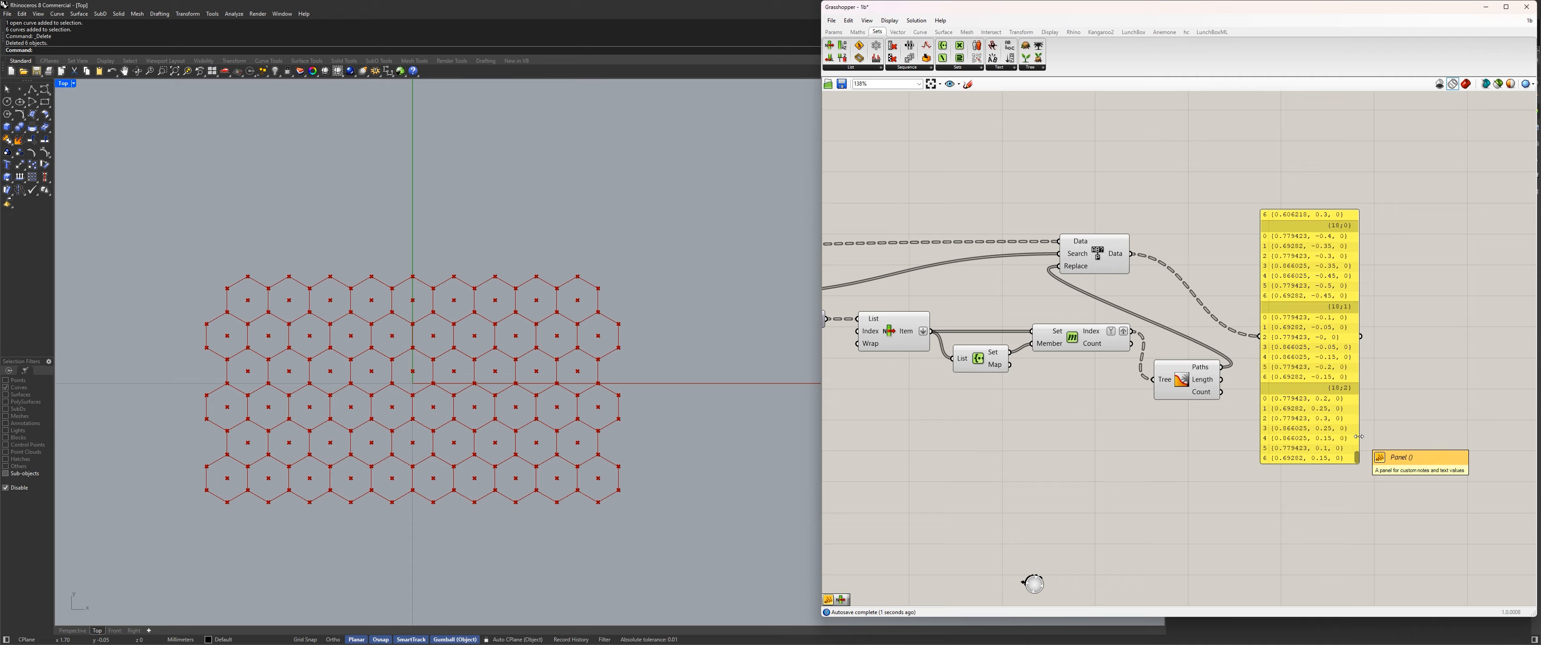
{"action": "left_click_drag", "start_coordinate": [1357, 457], "coordinate": [1359, 211]}
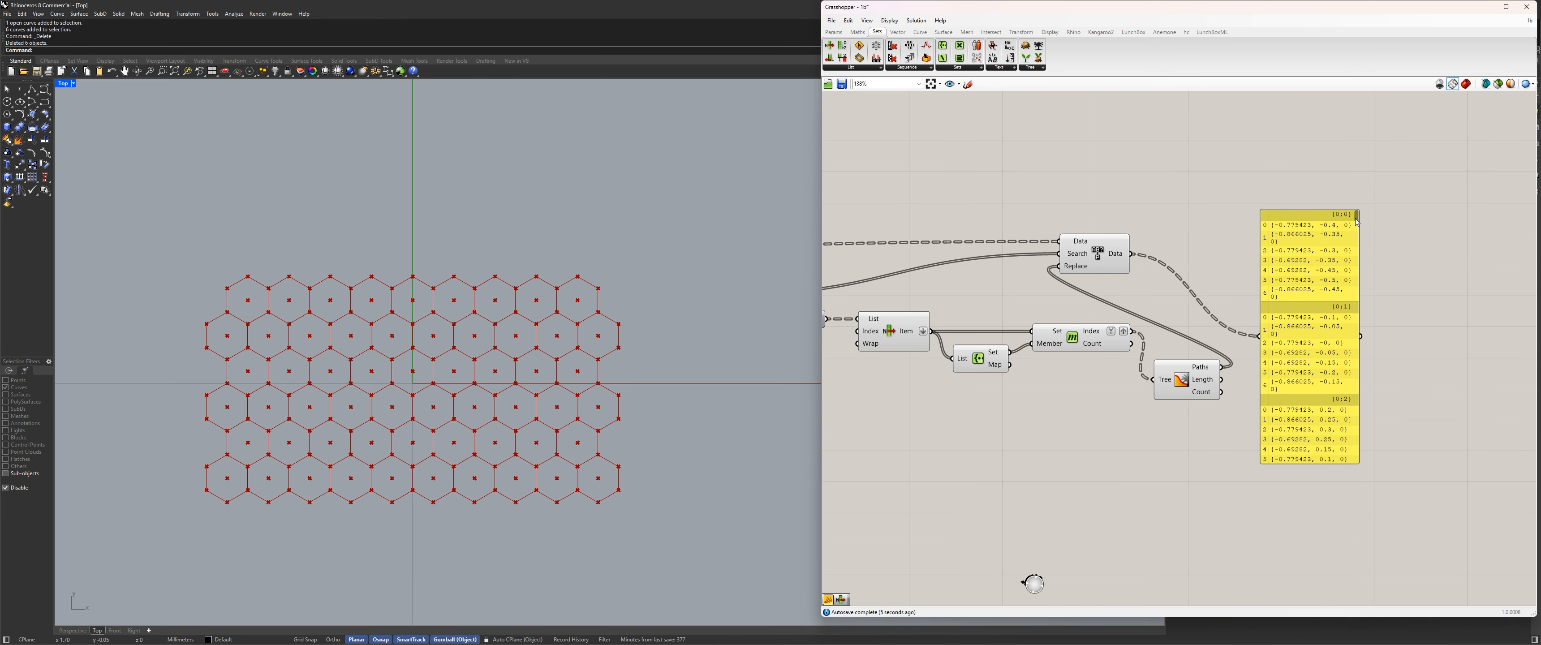
Check the replaced data's paths in the panel through a temporary Tree Statistics component, and delete that component.
{"action": "double_click", "coordinate": [1219, 228]}
{"action": "type", "text": "tstat"}
{"action": "key", "text": "Return"}
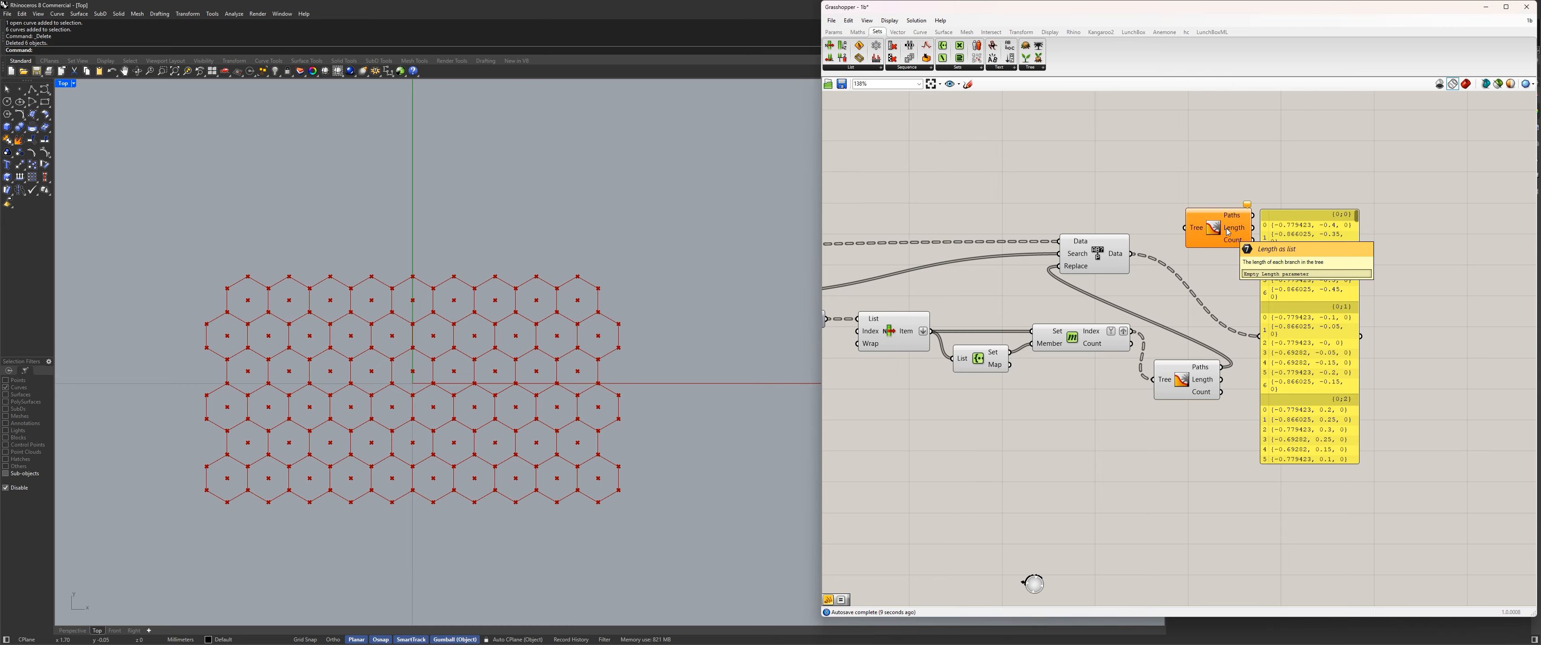
{"action": "left_click_drag", "start_coordinate": [1132, 253], "coordinate": [1380, 266]}
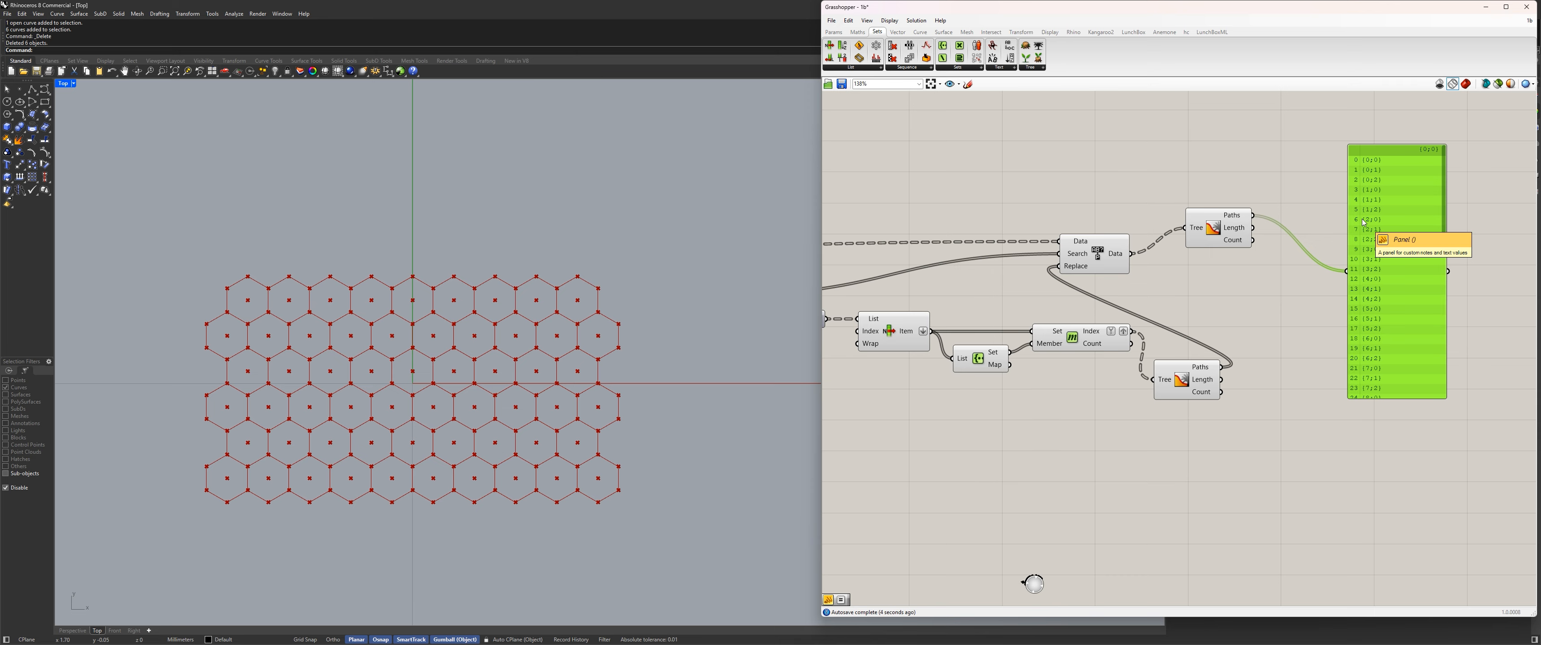
{"action": "left_click_drag", "start_coordinate": [1311, 273], "coordinate": [1200, 170]}
{"action": "key", "text": "Delete"}
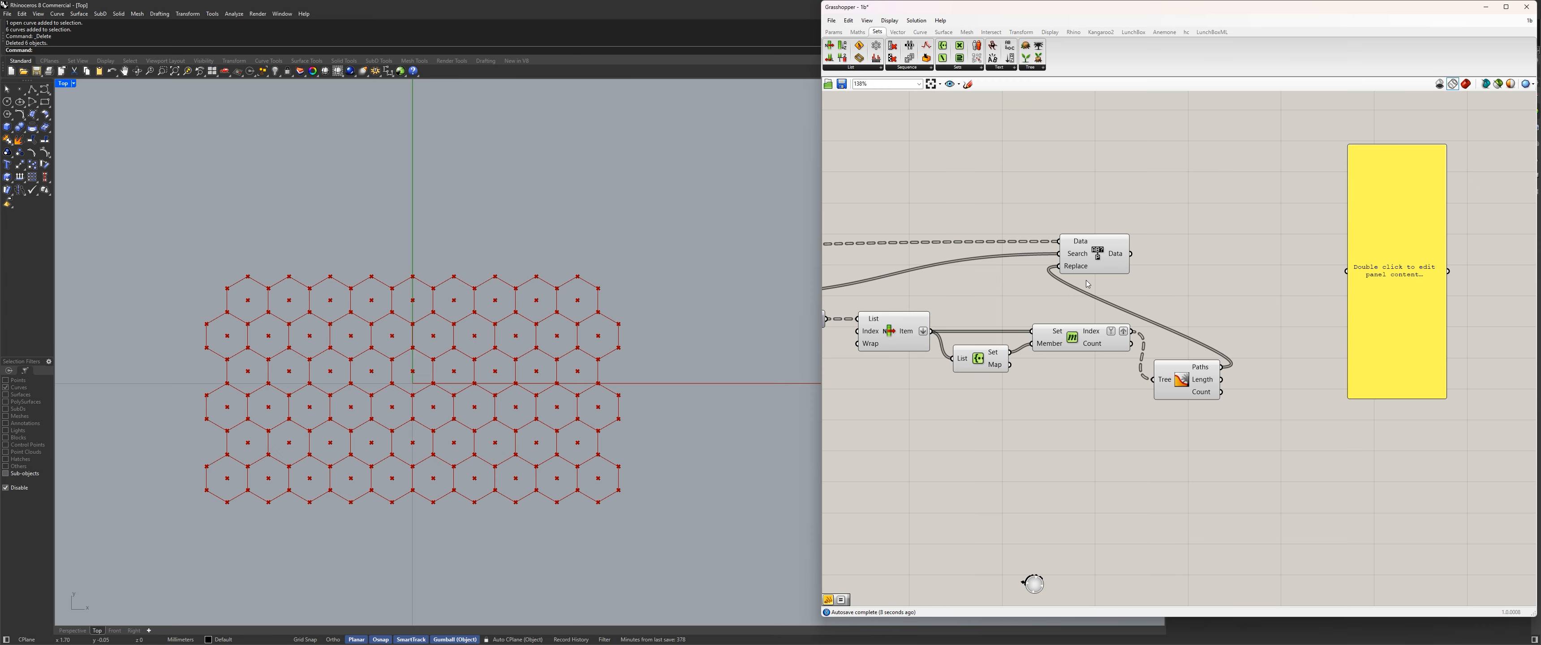
Move Replace Paths farther along past Member Index, and line up the first Tree Statistics component with its Search input.
{"action": "scroll", "coordinate": [1088, 284], "scroll_direction": "down", "scroll_amount": 3}
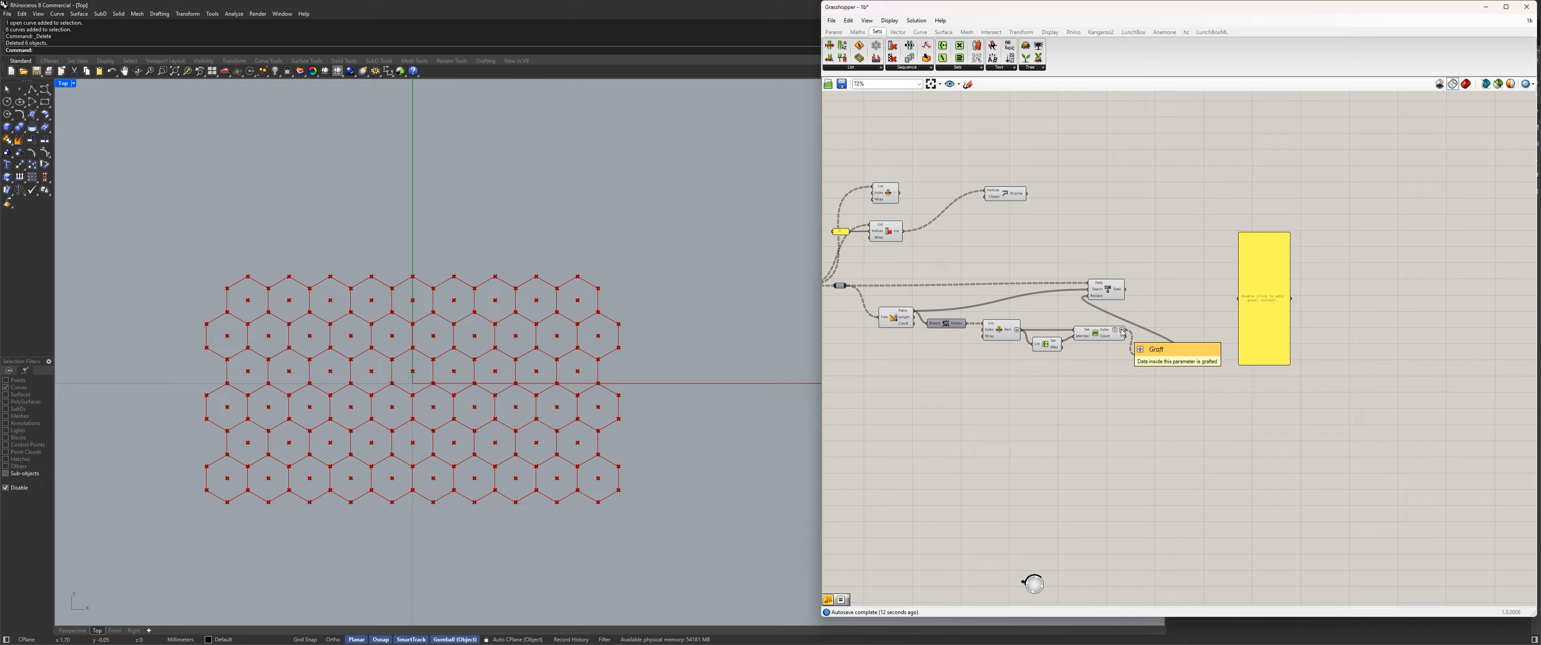
{"action": "scroll", "coordinate": [1004, 370], "scroll_direction": "up", "scroll_amount": 3}
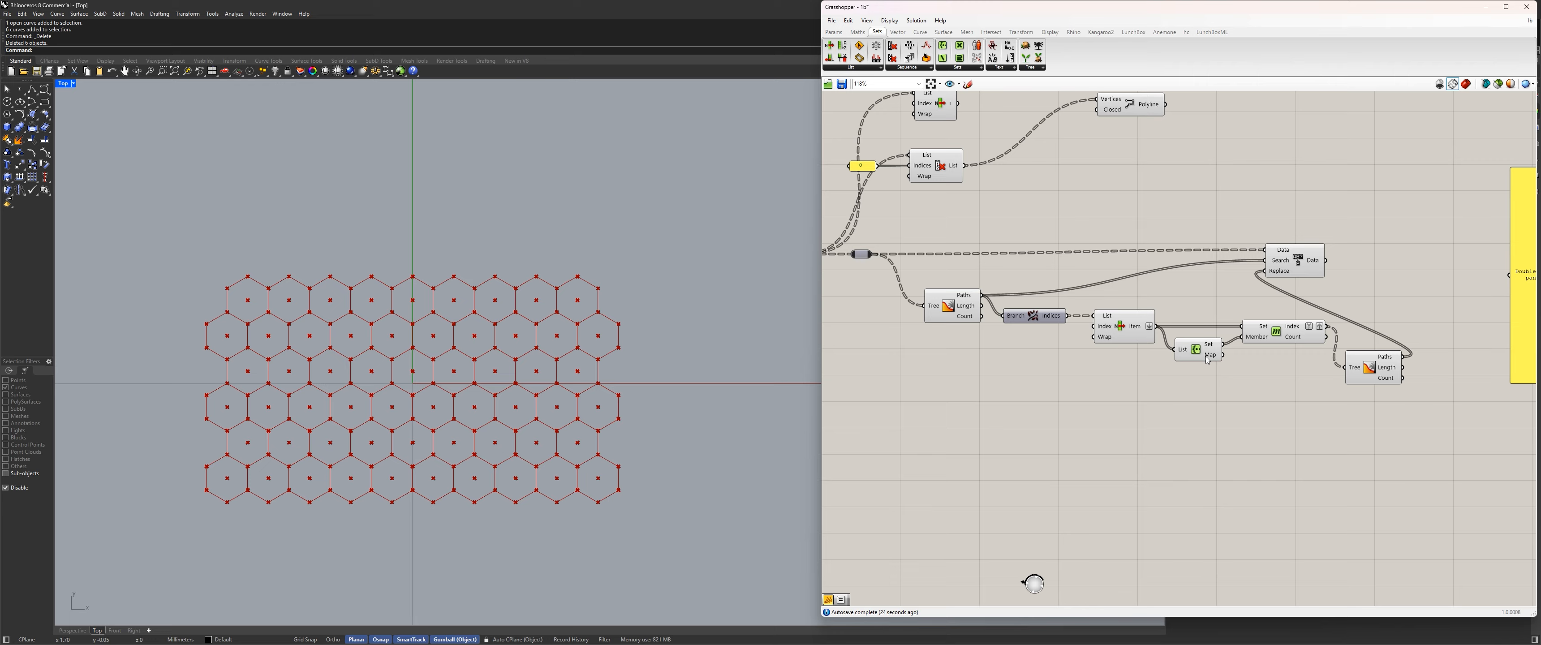
{"action": "left_click_drag", "start_coordinate": [1298, 265], "coordinate": [1492, 266]}
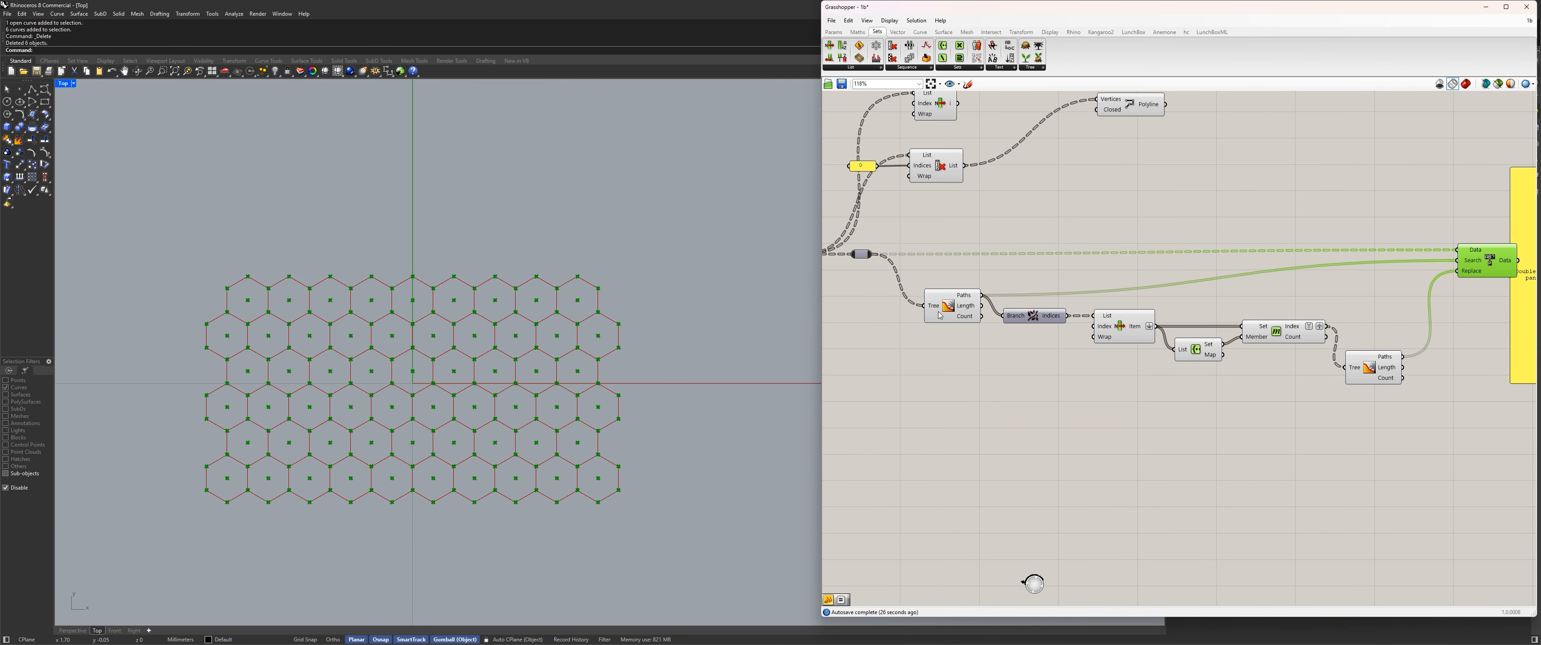
{"action": "left_click_drag", "start_coordinate": [939, 315], "coordinate": [934, 285]}
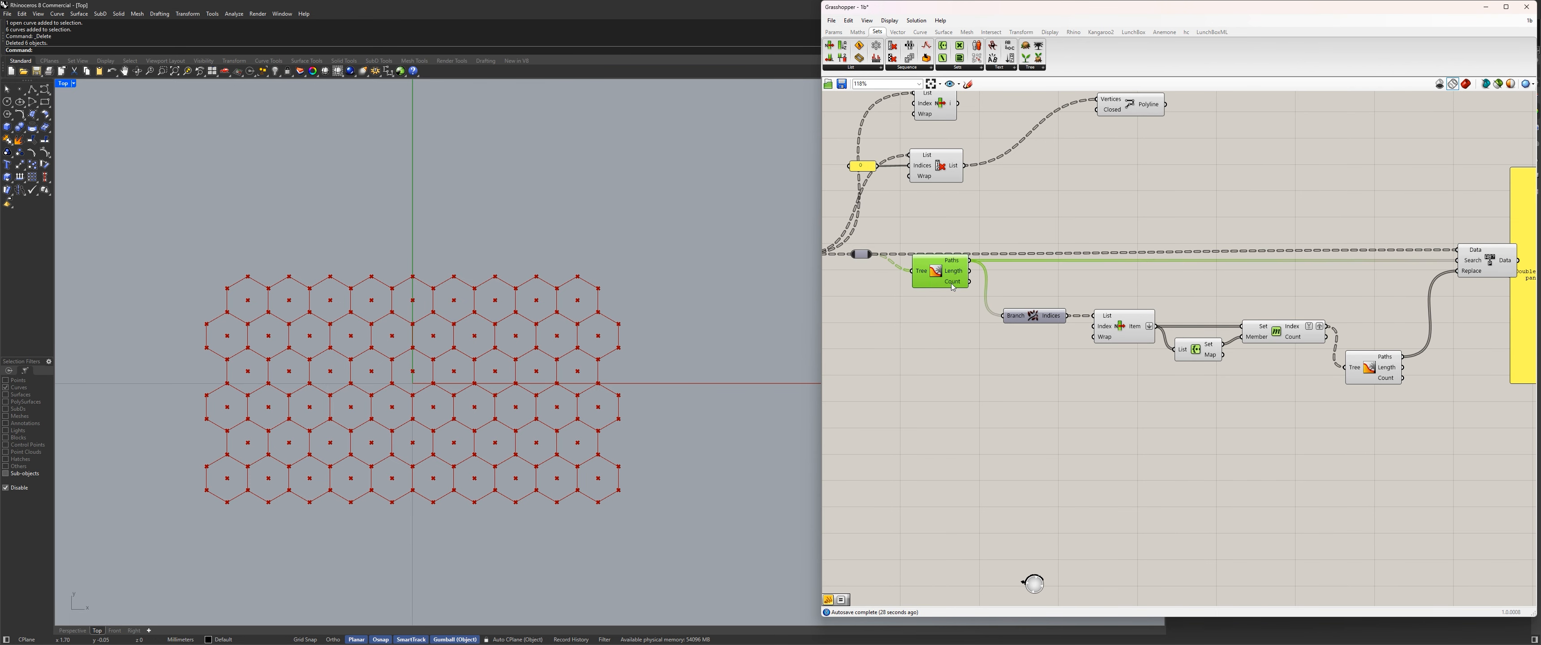
{"action": "left_click_drag", "start_coordinate": [1473, 273], "coordinate": [1473, 277]}
{"action": "left_click", "coordinate": [1421, 419]}
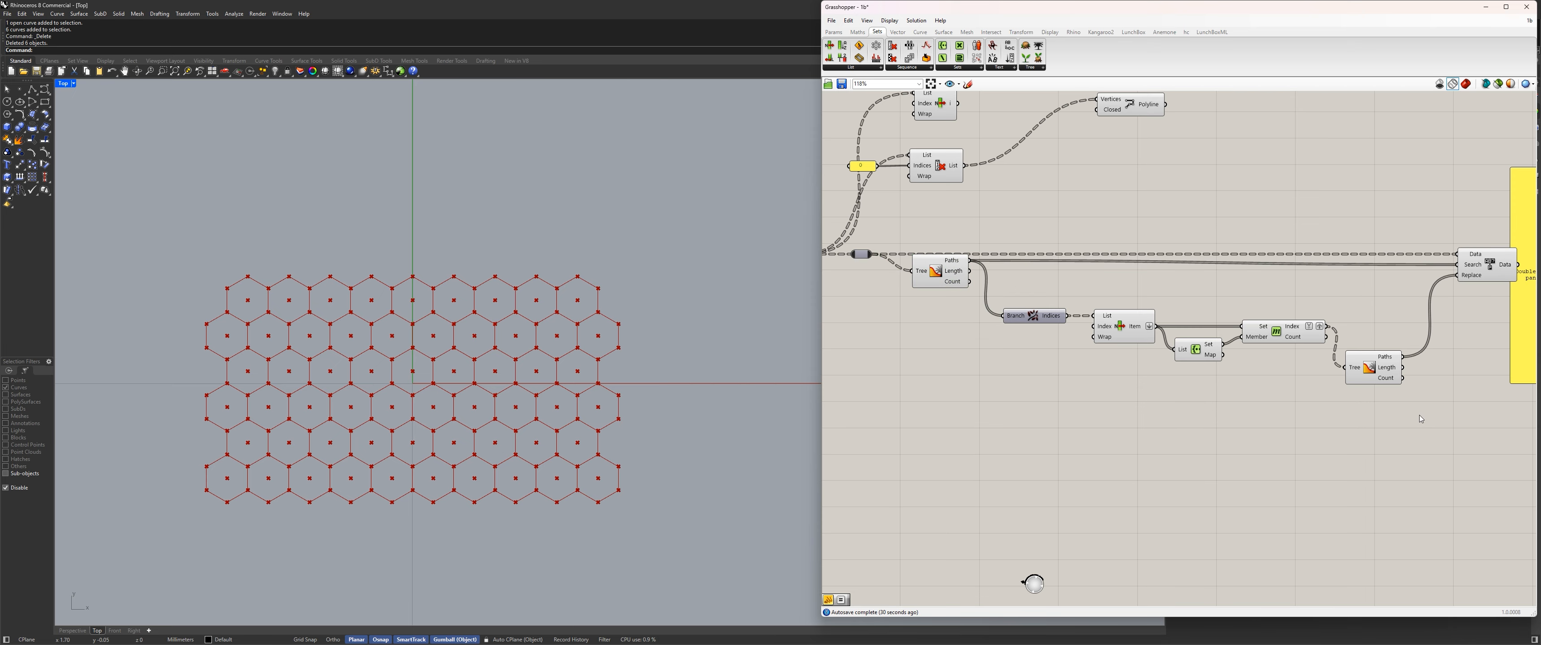
{"action": "left_click_drag", "start_coordinate": [947, 272], "coordinate": [945, 278]}
{"action": "left_click", "coordinate": [1264, 418]}
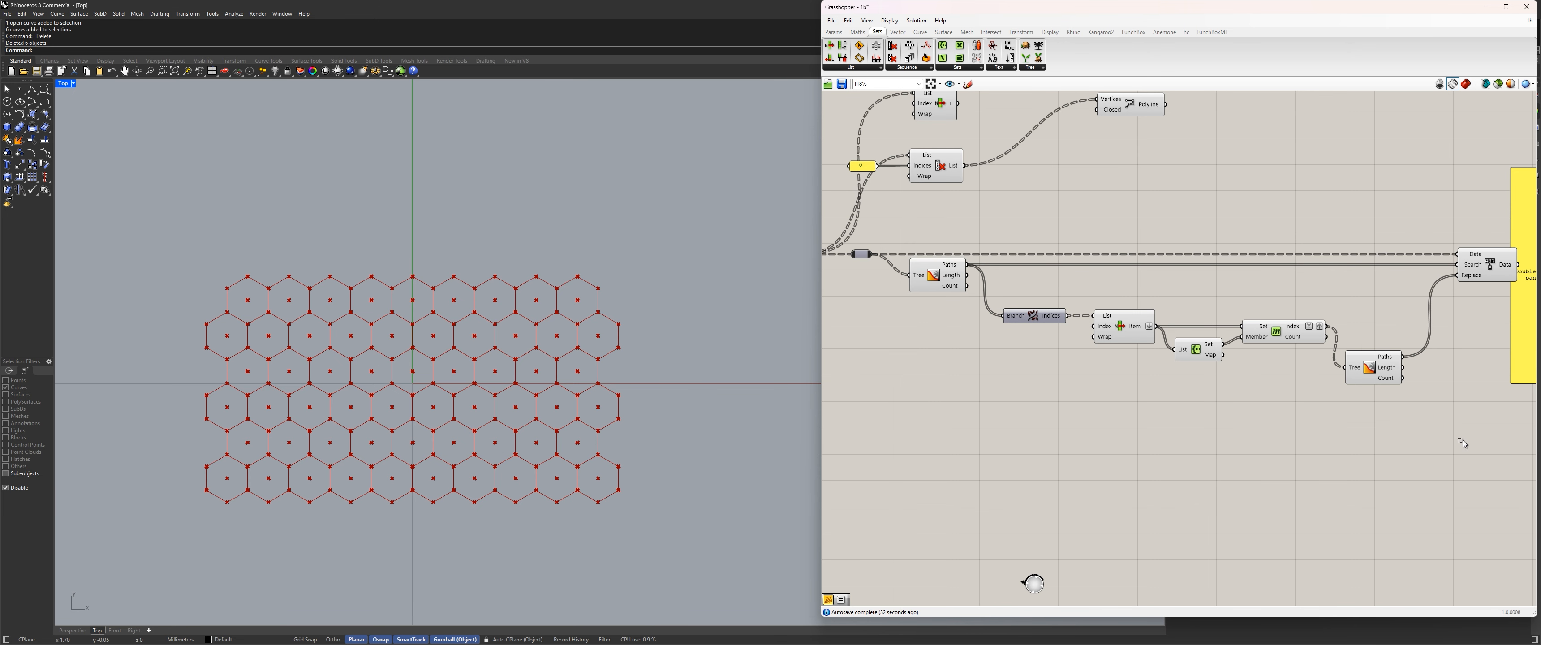
Line up the second Tree Statistics component with Member Index, and shift Replace Paths closer beside it.
{"action": "left_click_drag", "start_coordinate": [1462, 443], "coordinate": [1034, 284]}
{"action": "left_click", "coordinate": [1325, 390]}
{"action": "left_click_drag", "start_coordinate": [1370, 344], "coordinate": [1374, 303]}
{"action": "right_click_drag", "start_coordinate": [1458, 300], "coordinate": [1354, 316]}
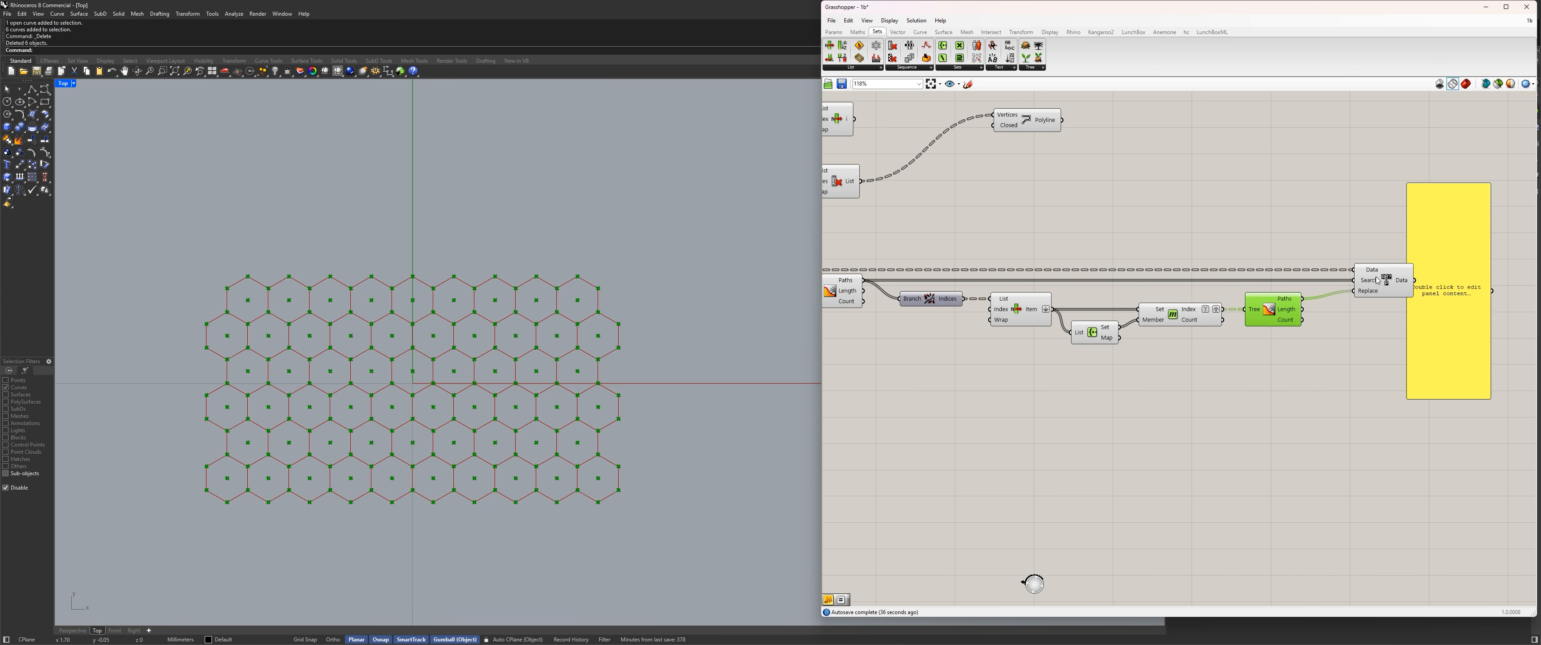
{"action": "left_click_drag", "start_coordinate": [1384, 280], "coordinate": [1367, 280]}
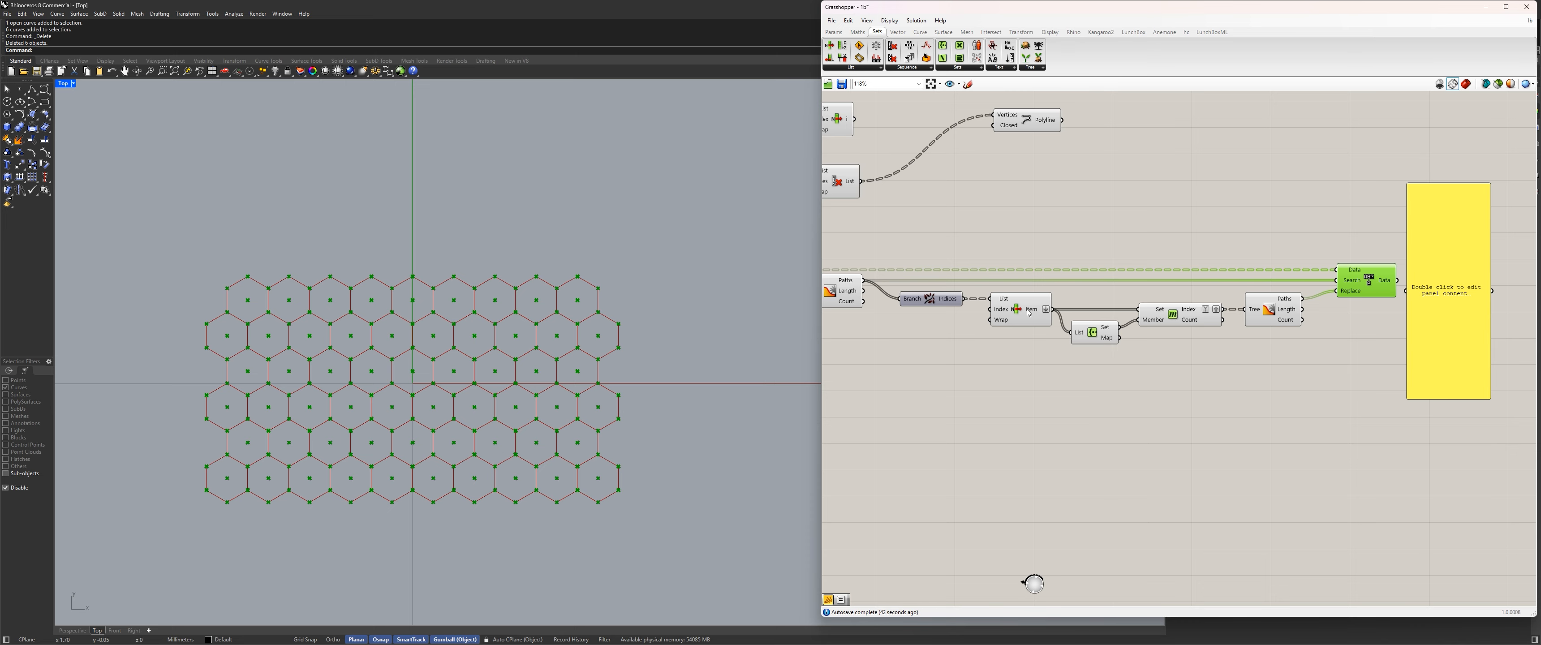
{"action": "left_click_drag", "start_coordinate": [1020, 320], "coordinate": [1014, 320]}
{"action": "left_click", "coordinate": [1004, 400]}
Connect Replace Paths' Data output to the empty panel.
{"action": "scroll", "coordinate": [1003, 397], "scroll_direction": "down", "scroll_amount": 4}
{"action": "right_click_drag", "start_coordinate": [1002, 400], "coordinate": [975, 383]}
{"action": "scroll", "coordinate": [1150, 378], "scroll_direction": "up", "scroll_amount": 3}
{"action": "left_click_drag", "start_coordinate": [1365, 295], "coordinate": [1457, 303]}
{"action": "right_click_drag", "start_coordinate": [1403, 323], "coordinate": [1250, 332]}
{"action": "left_click_drag", "start_coordinate": [1299, 326], "coordinate": [1312, 321]}
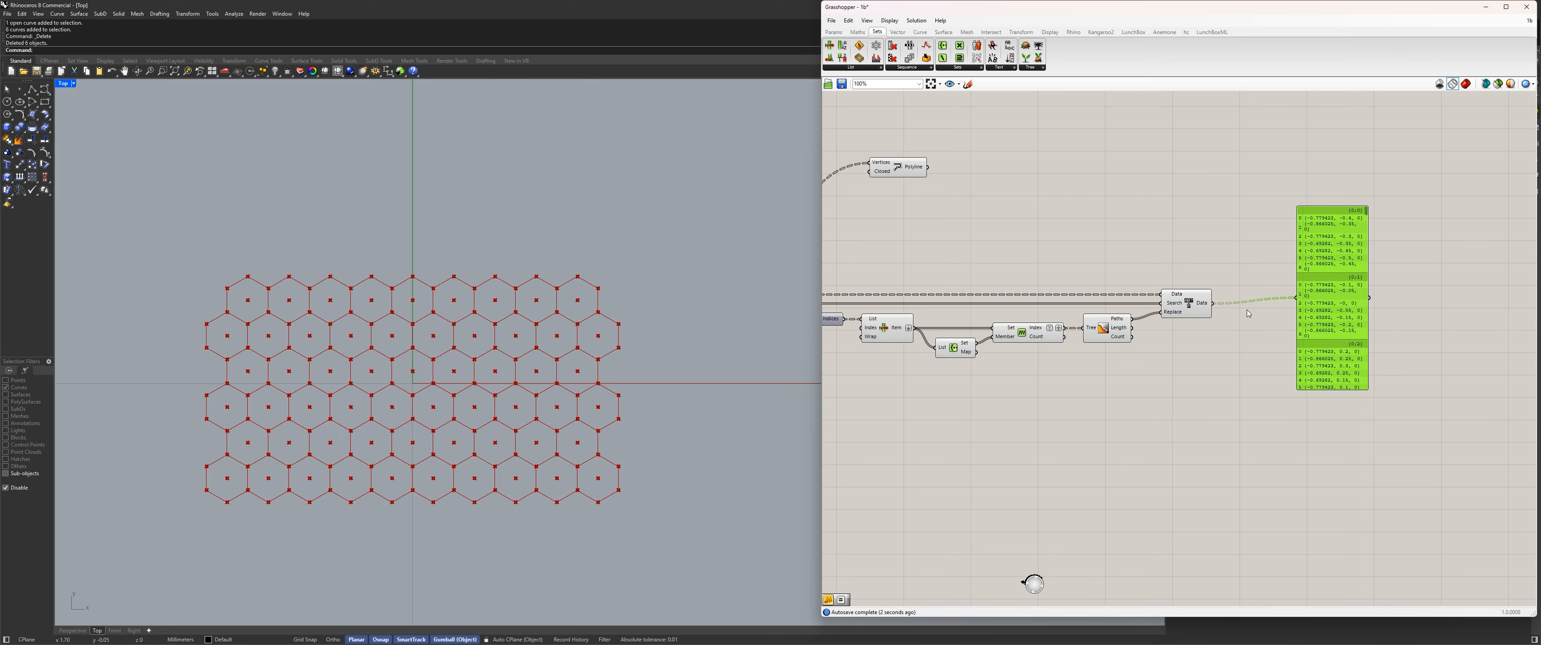
Tidy the layout by nudging Replace Paths closer to the second Tree Statistics component.
{"action": "left_click_drag", "start_coordinate": [1173, 315], "coordinate": [1166, 314]}
{"action": "left_click", "coordinate": [1158, 352]}
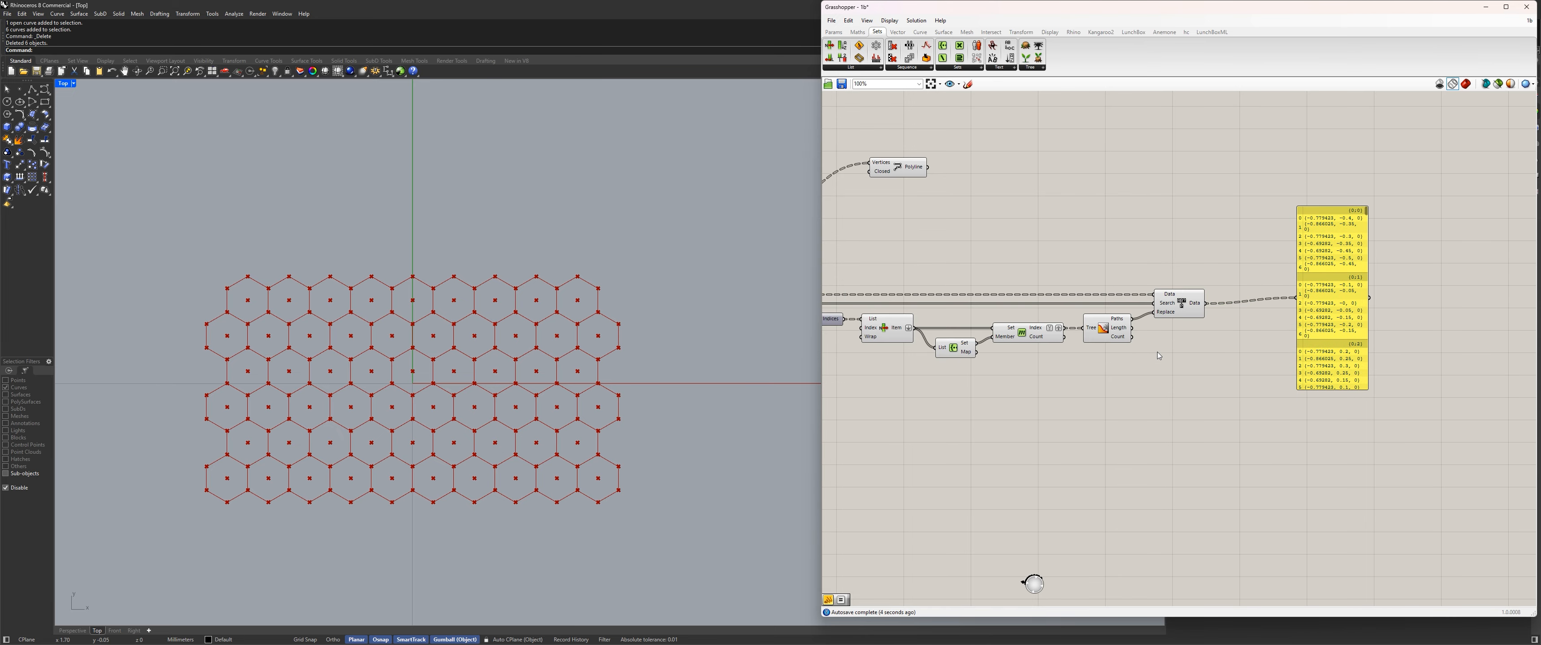
{"action": "right_click_drag", "start_coordinate": [1005, 396], "coordinate": [1210, 372]}
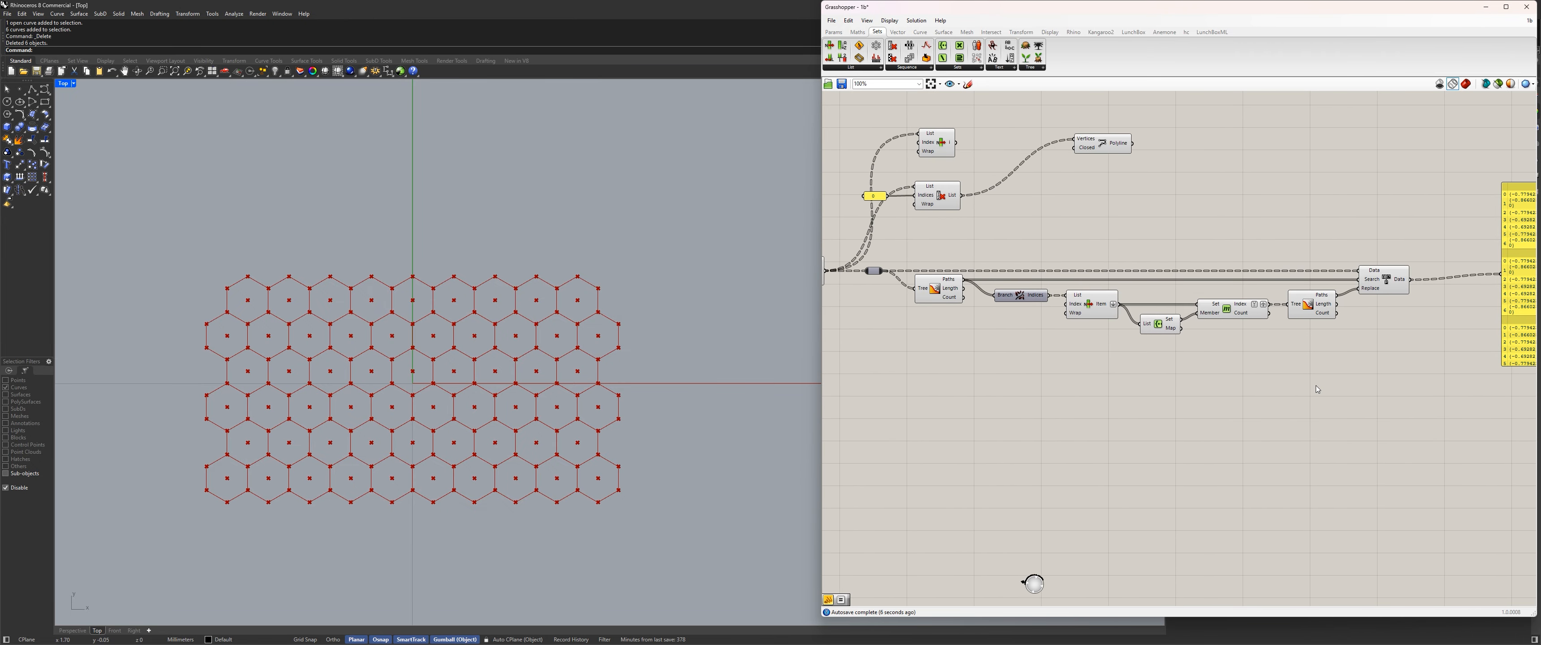
{"action": "right_click_drag", "start_coordinate": [1316, 386], "coordinate": [1152, 403]}
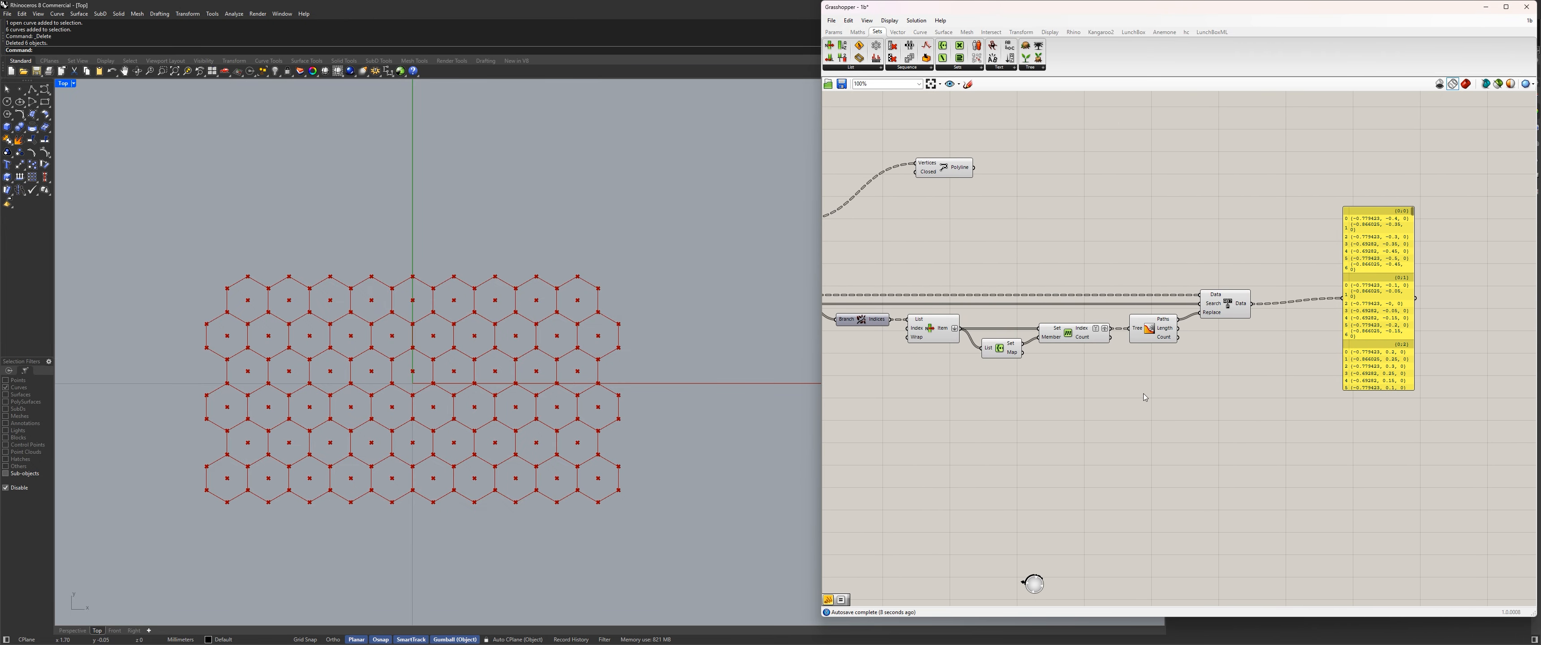
{"action": "left_click_drag", "start_coordinate": [1076, 325], "coordinate": [1077, 324]}
{"action": "left_click", "coordinate": [1158, 368]}
{"action": "right_click_drag", "start_coordinate": [1232, 276], "coordinate": [1258, 263]}
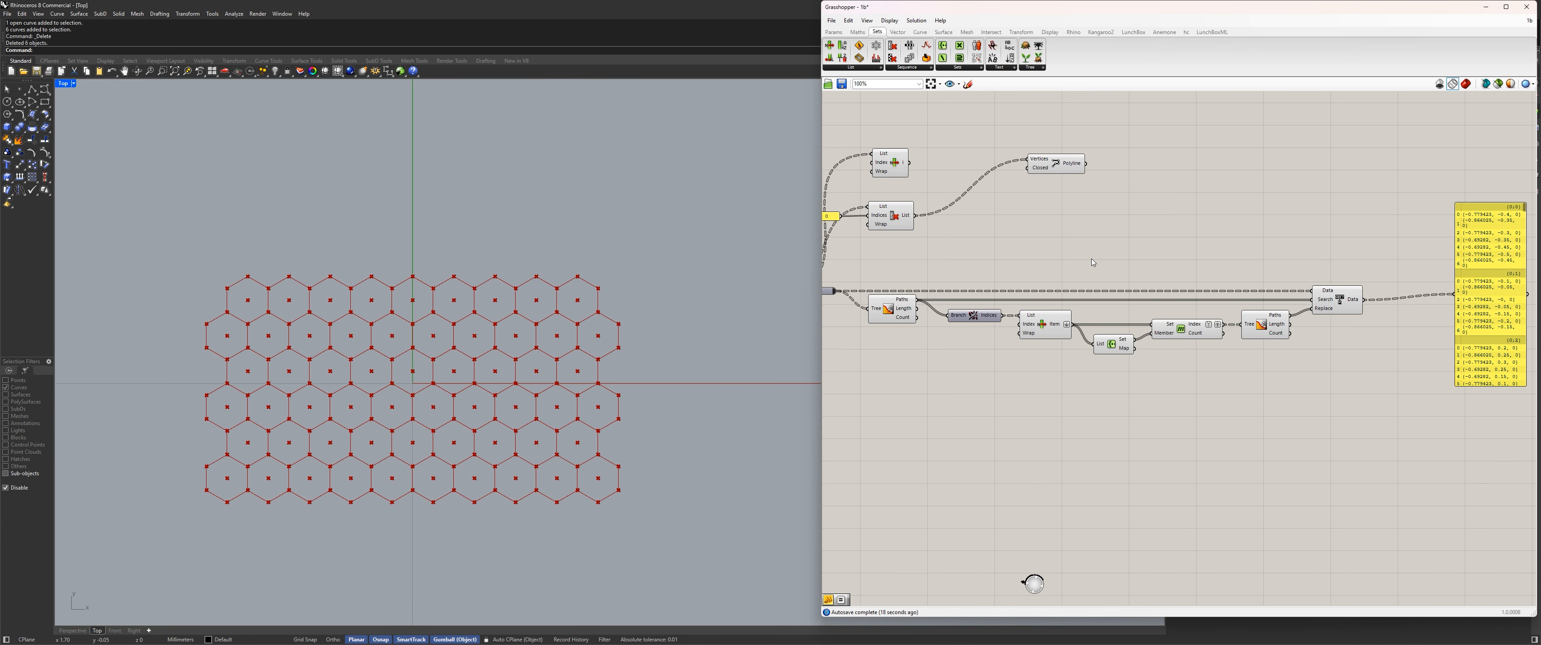
Draw two polylines in Rhino joining the top-right hexagon's center to its upper-left and top corners.
{"action": "scroll", "coordinate": [559, 303], "scroll_direction": "up", "scroll_amount": 5}
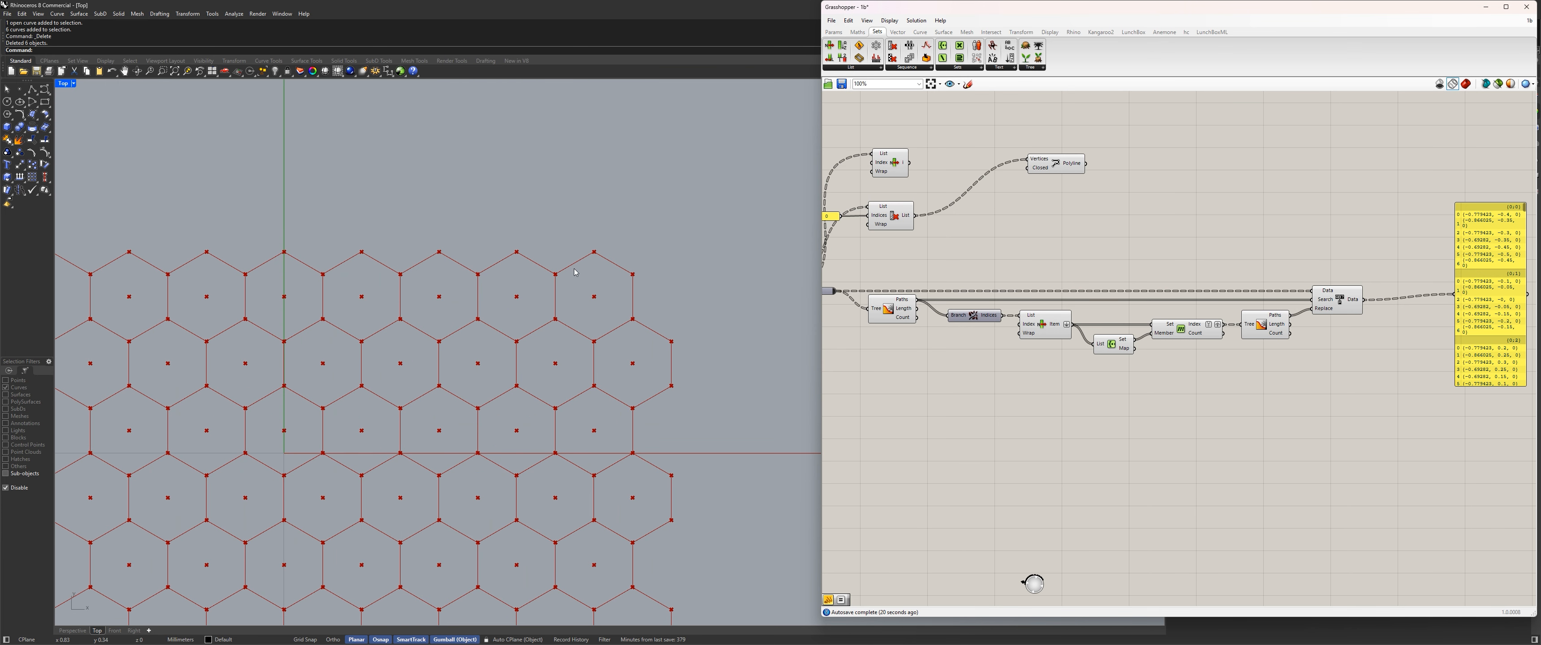
{"action": "right_click_drag", "start_coordinate": [864, 418], "coordinate": [1028, 426]}
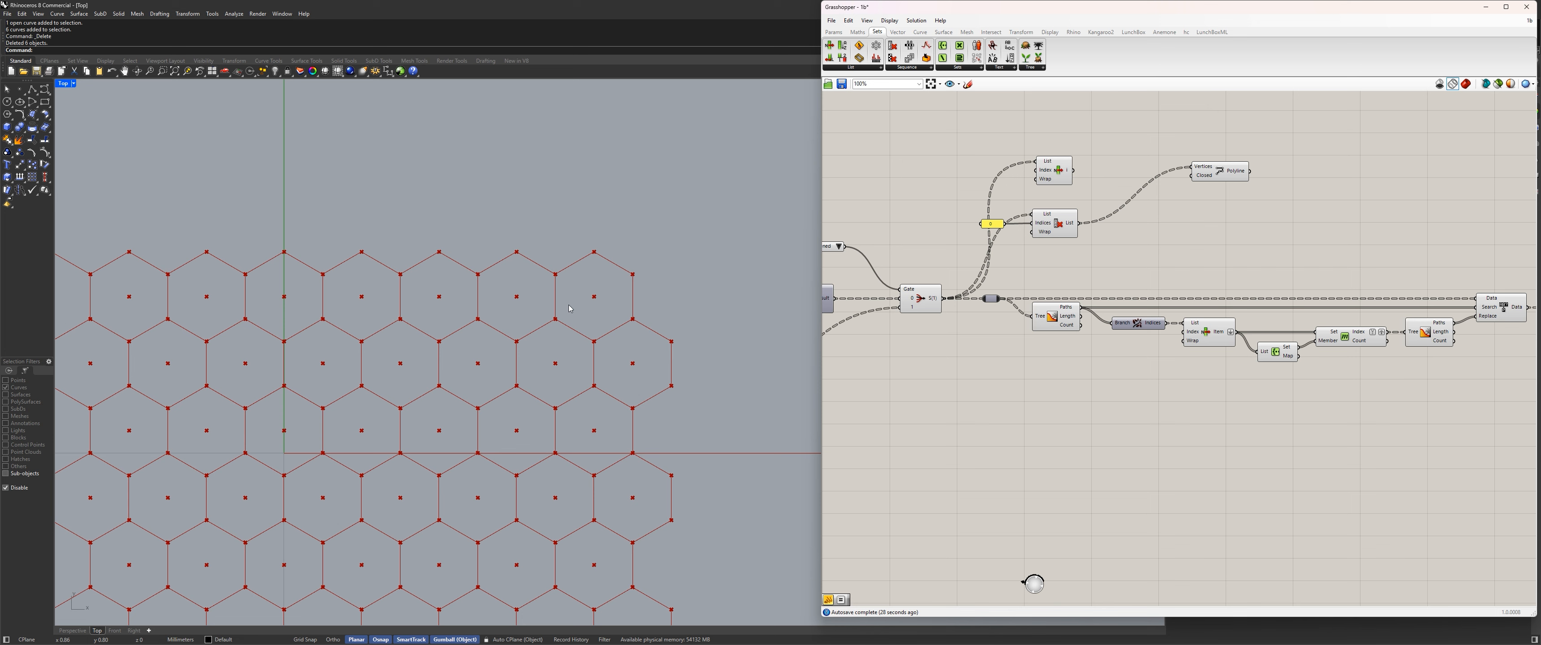
{"action": "left_click", "coordinate": [32, 89]}
{"action": "left_click", "coordinate": [555, 274]}
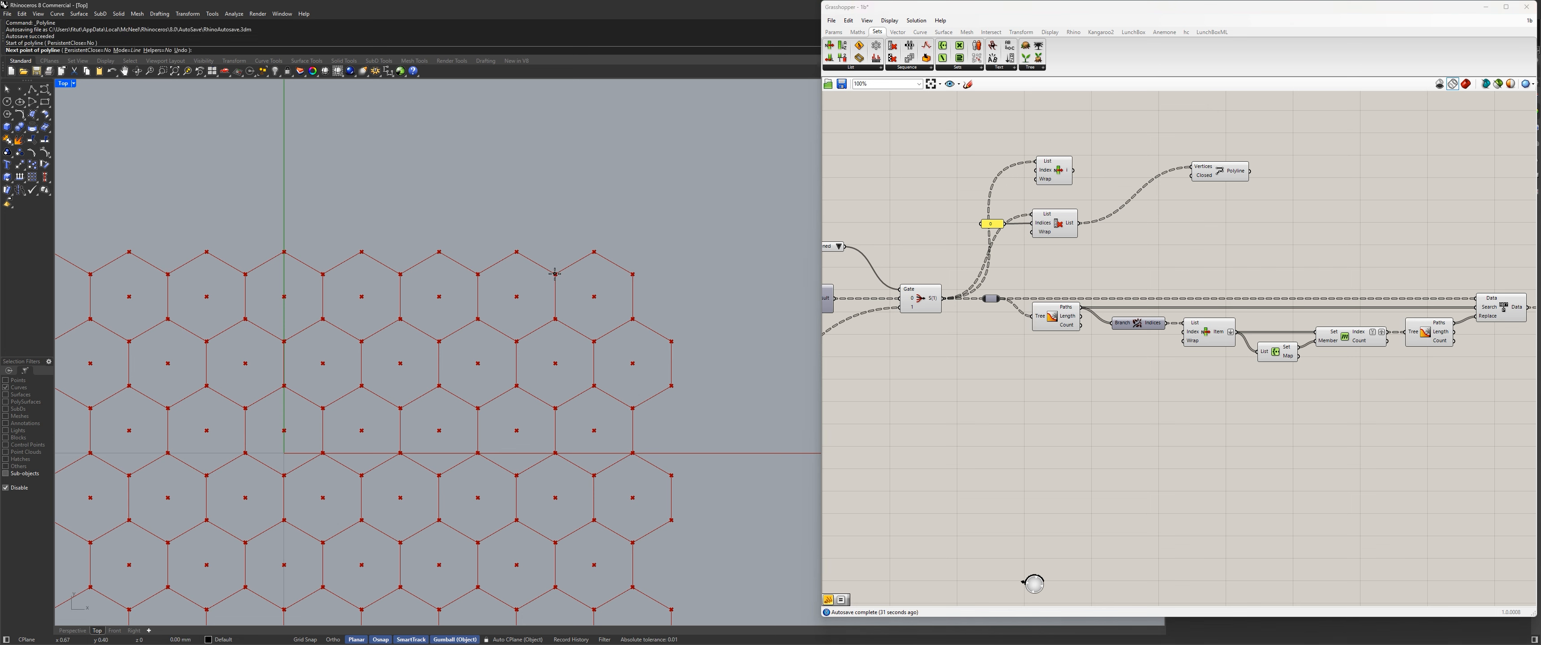
{"action": "left_click", "coordinate": [594, 297]}
{"action": "key", "text": "Return"}
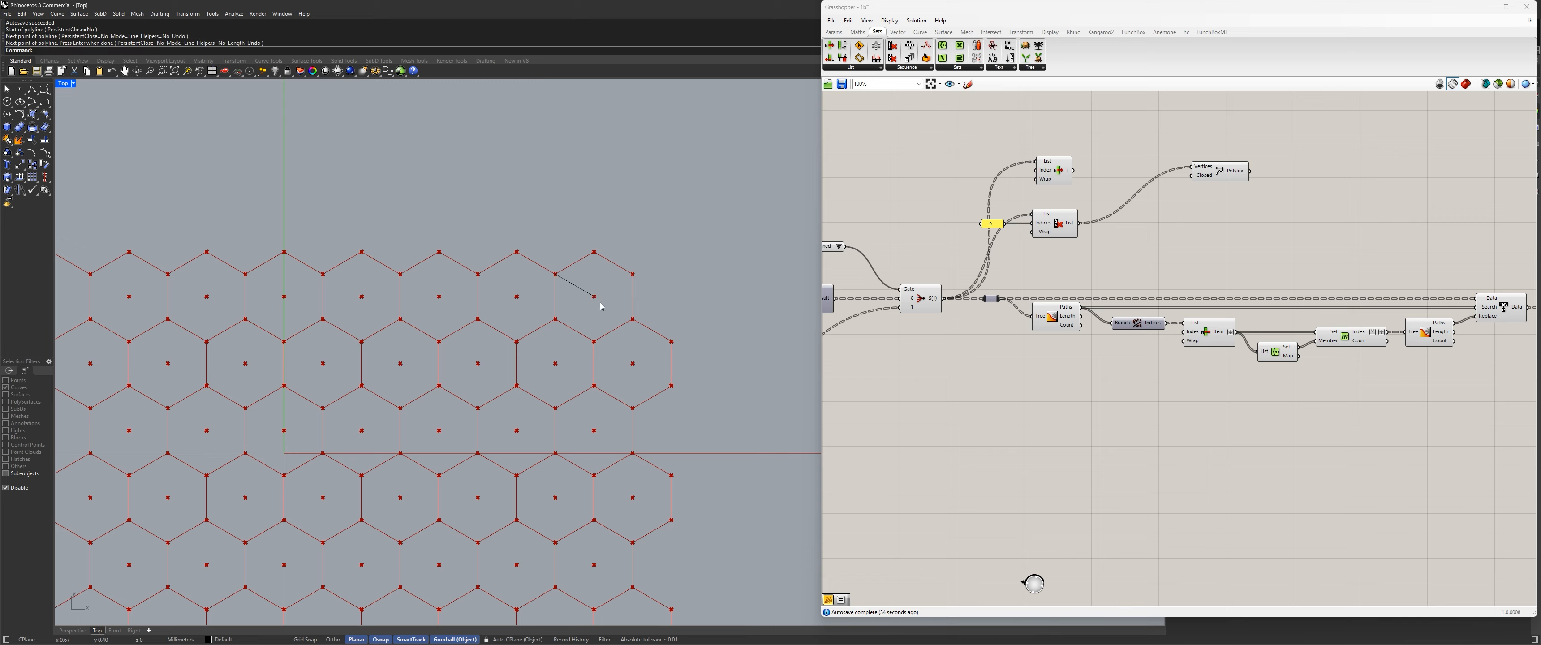
{"action": "scroll", "coordinate": [622, 303], "scroll_direction": "up", "scroll_amount": 3}
{"action": "left_click", "coordinate": [34, 91]}
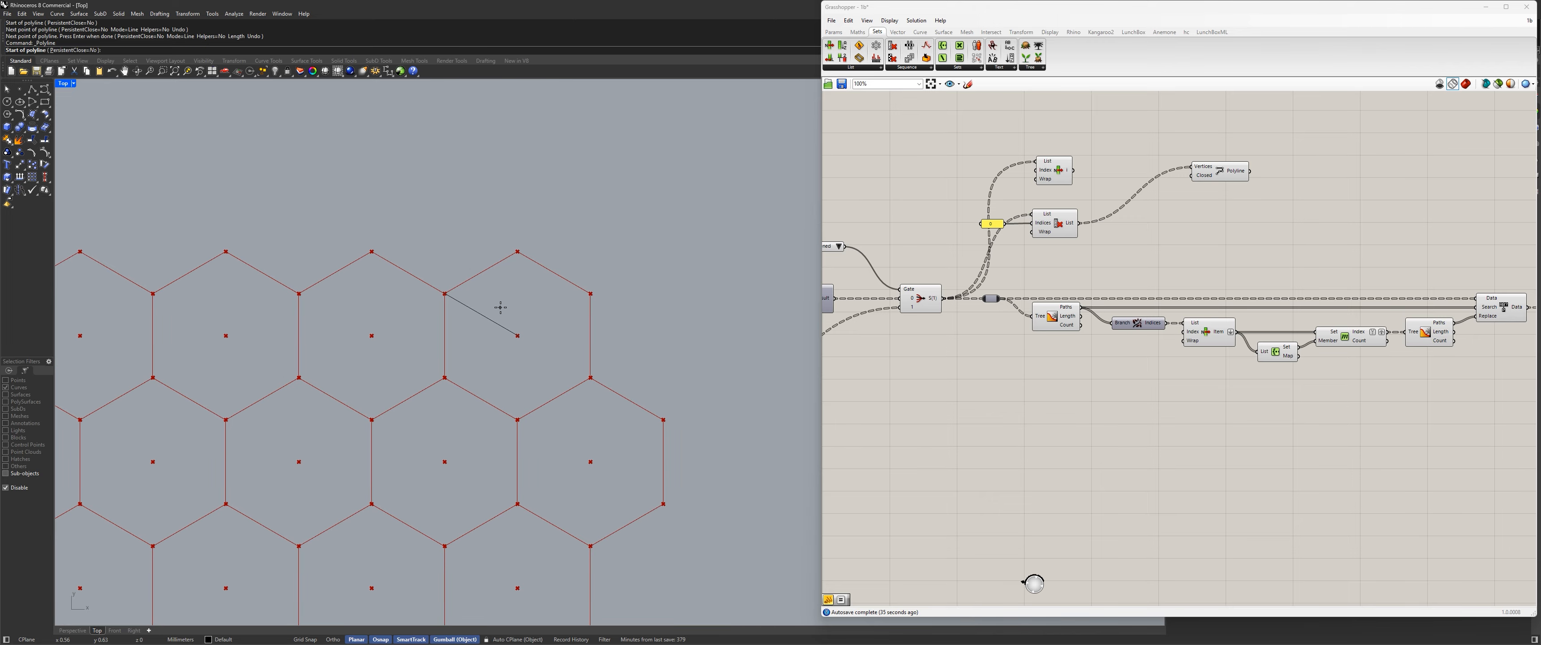
{"action": "left_click", "coordinate": [518, 336]}
{"action": "left_click", "coordinate": [517, 251]}
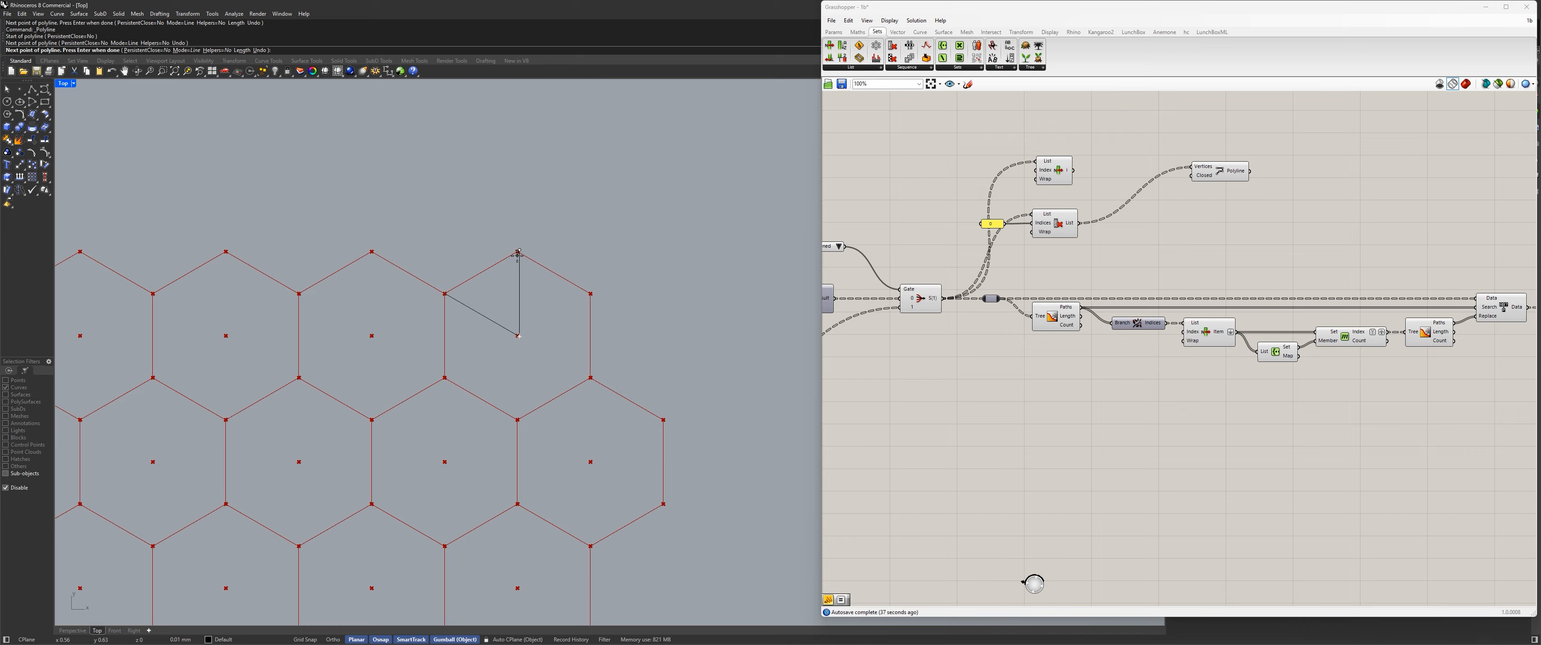
{"action": "key", "text": "Return"}
Draw two polylines from the same hexagon's center to its upper-right and lower-right corners.
{"action": "left_click", "coordinate": [33, 90]}
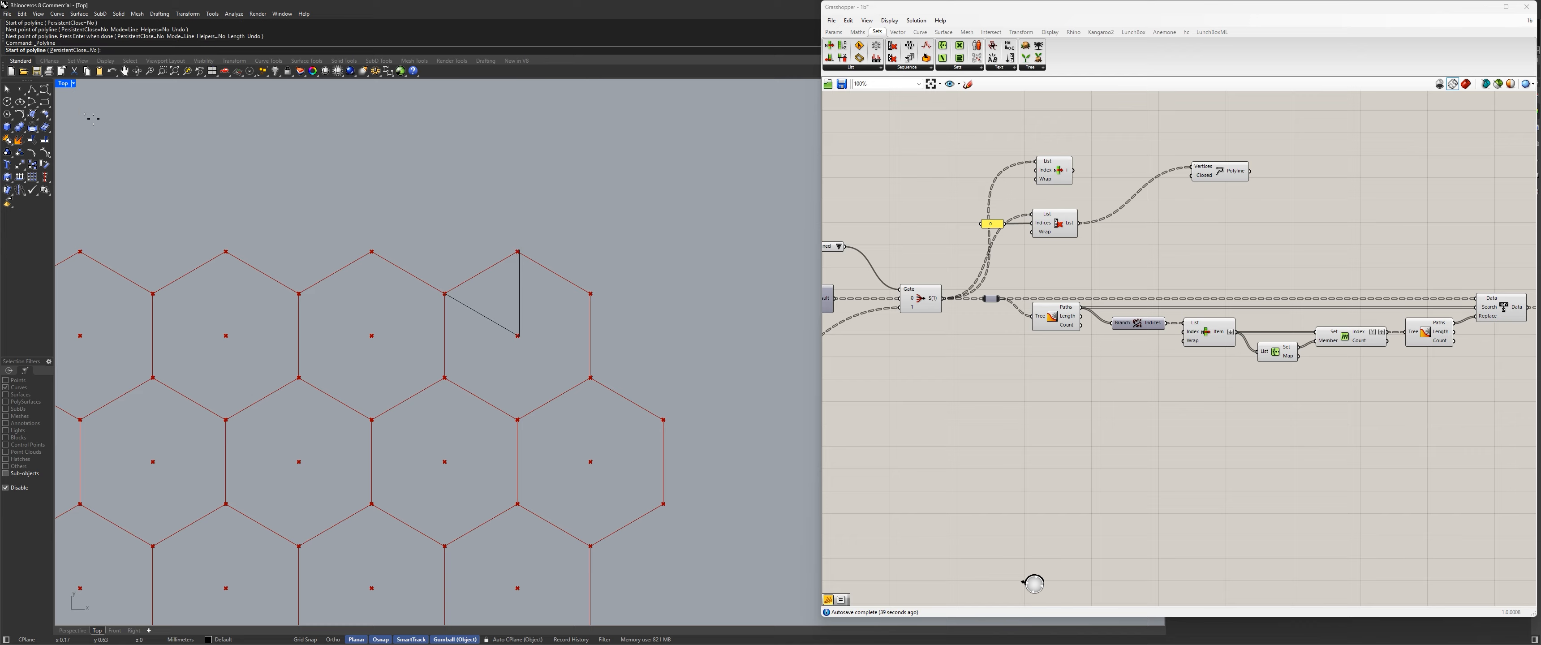
{"action": "left_click", "coordinate": [518, 335]}
{"action": "left_click", "coordinate": [594, 292]}
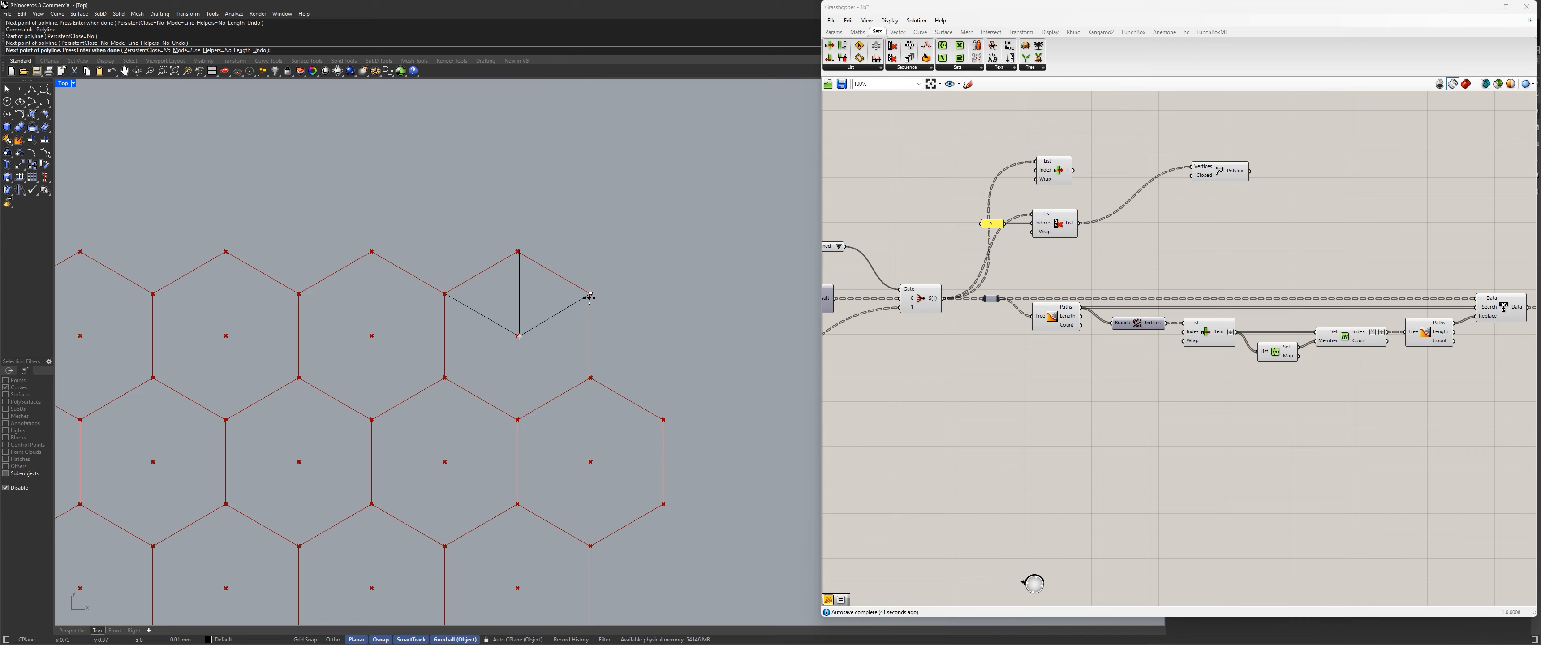
{"action": "key", "text": "Return"}
{"action": "left_click", "coordinate": [28, 92]}
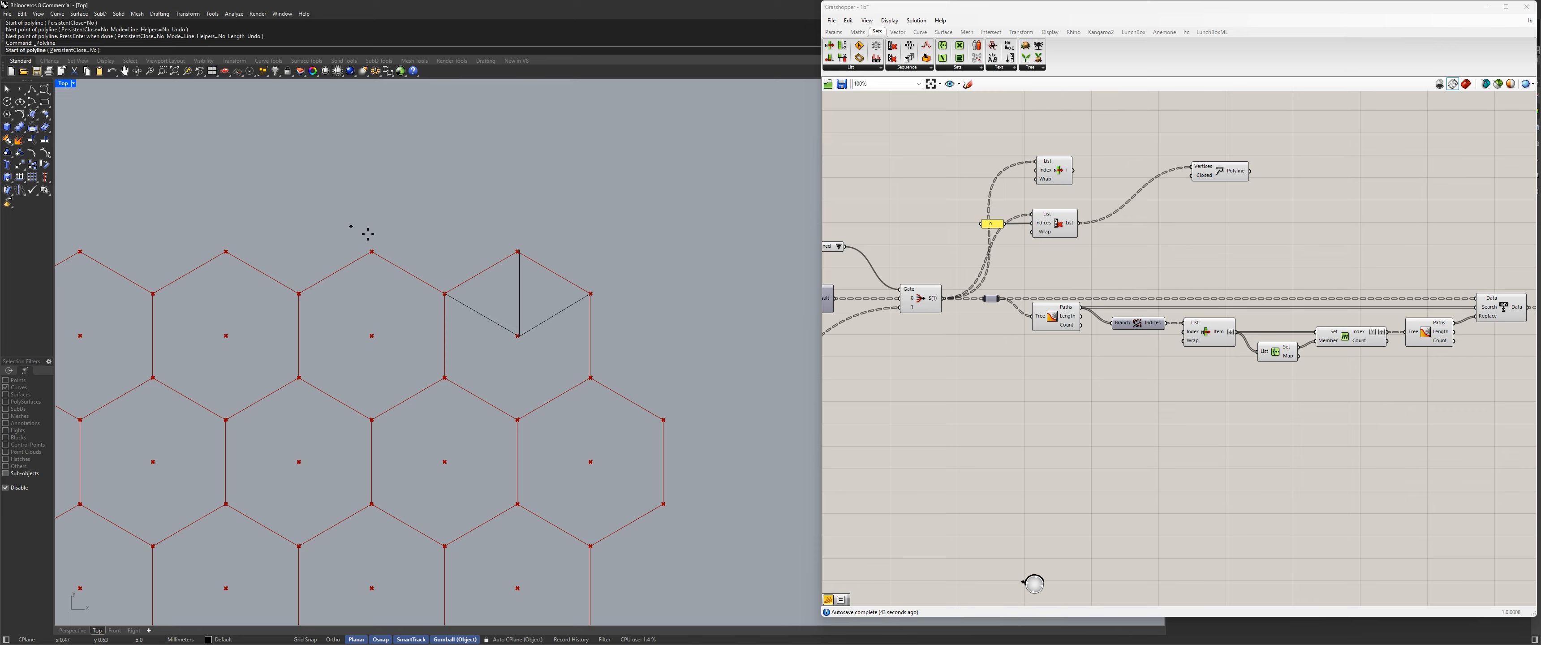
{"action": "left_click", "coordinate": [518, 336]}
{"action": "left_click", "coordinate": [590, 378]}
{"action": "key", "text": "Return"}
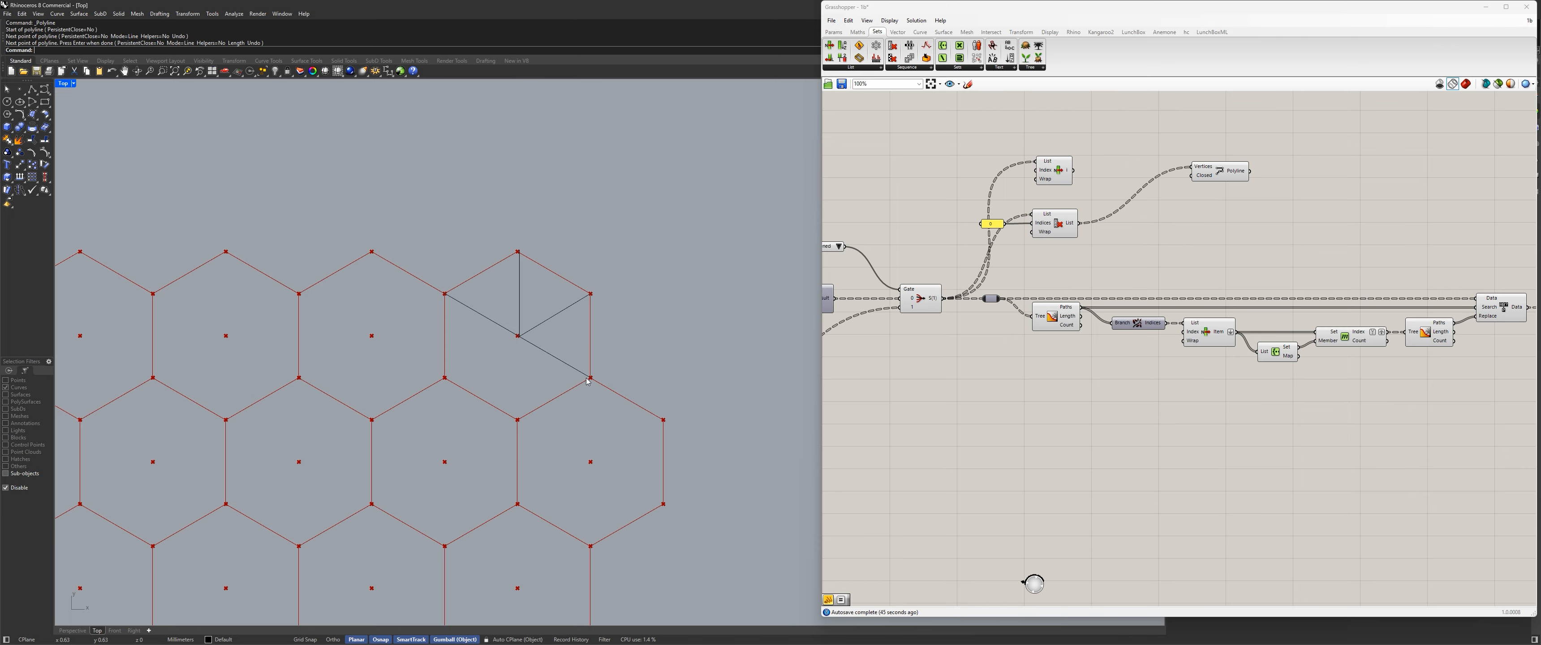
Draw two polylines from the same hexagon's center to its bottom and lower-left corners.
{"action": "left_click", "coordinate": [44, 101]}
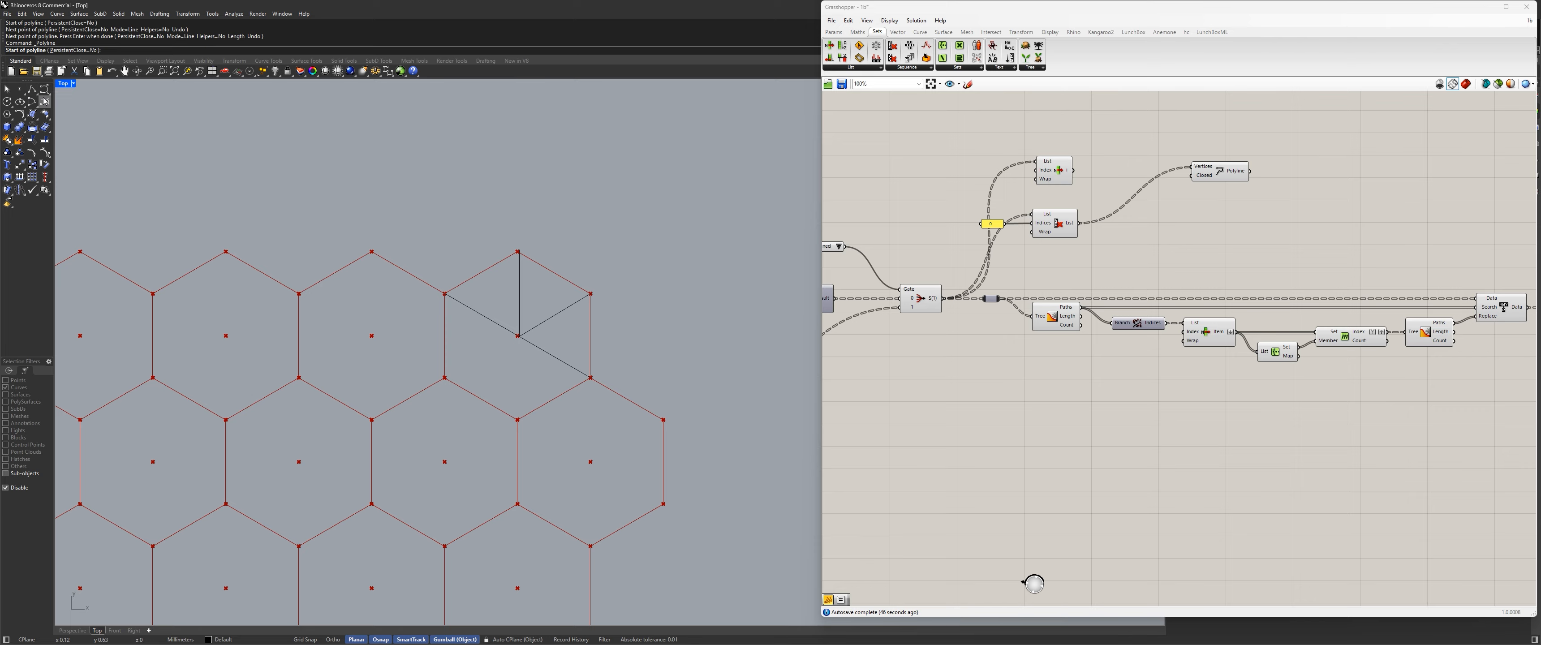
{"action": "left_click", "coordinate": [519, 336]}
{"action": "left_click", "coordinate": [518, 420]}
{"action": "key", "text": "Return"}
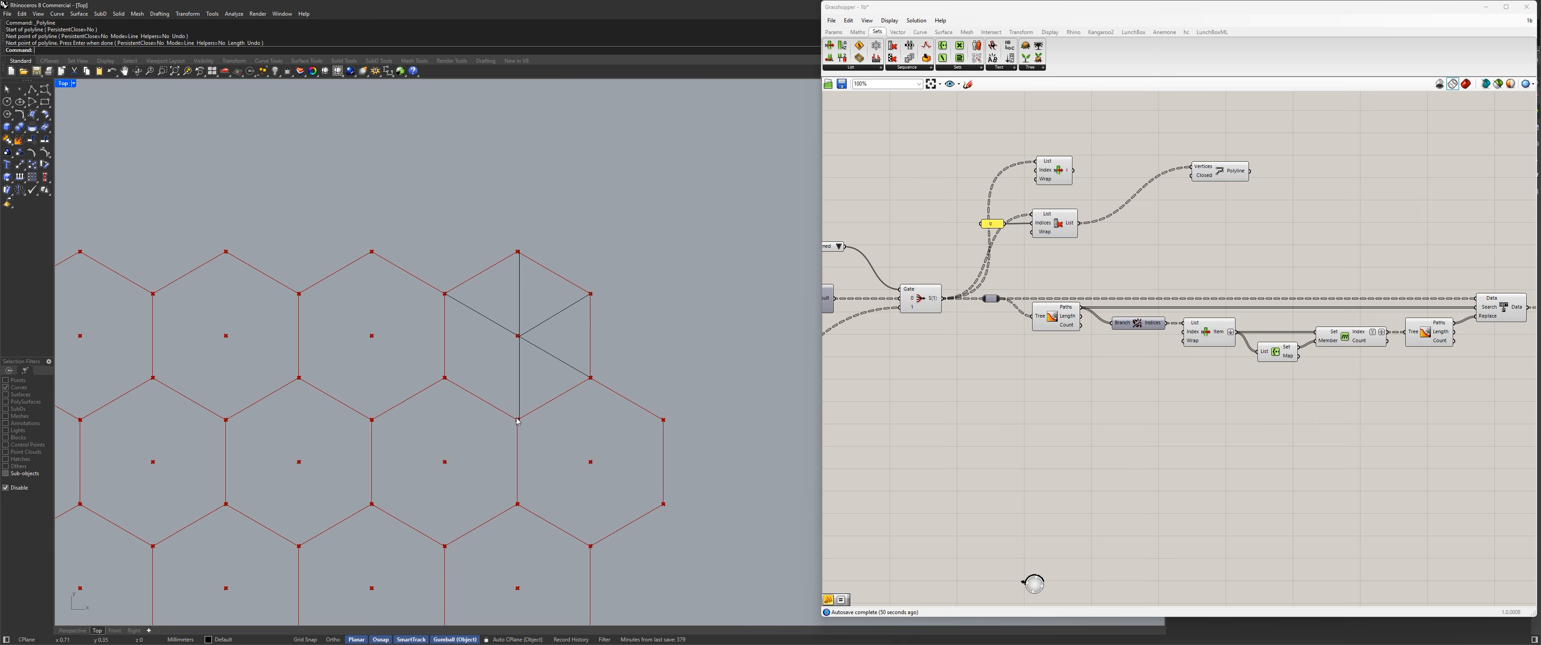
{"action": "left_click", "coordinate": [32, 89]}
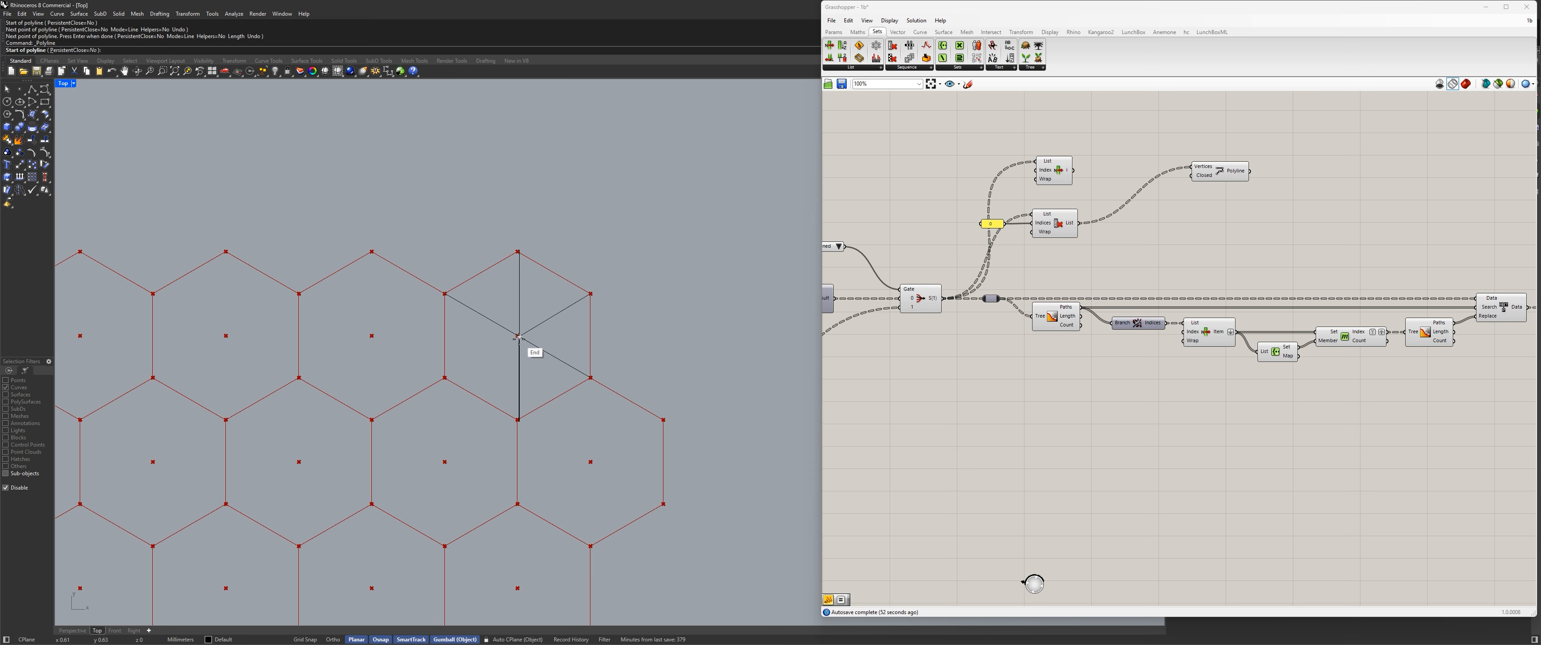
{"action": "left_click", "coordinate": [518, 336]}
{"action": "left_click", "coordinate": [445, 377]}
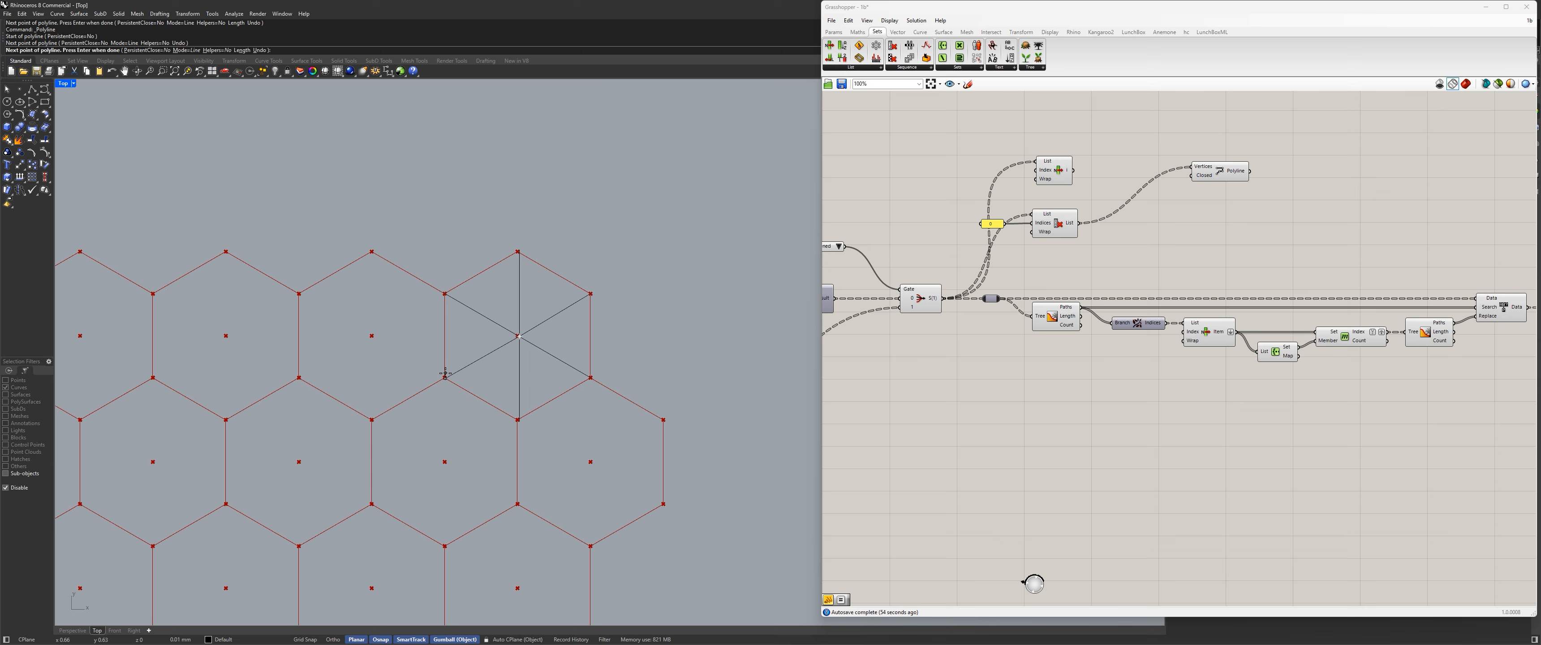
{"action": "key", "text": "Return"}
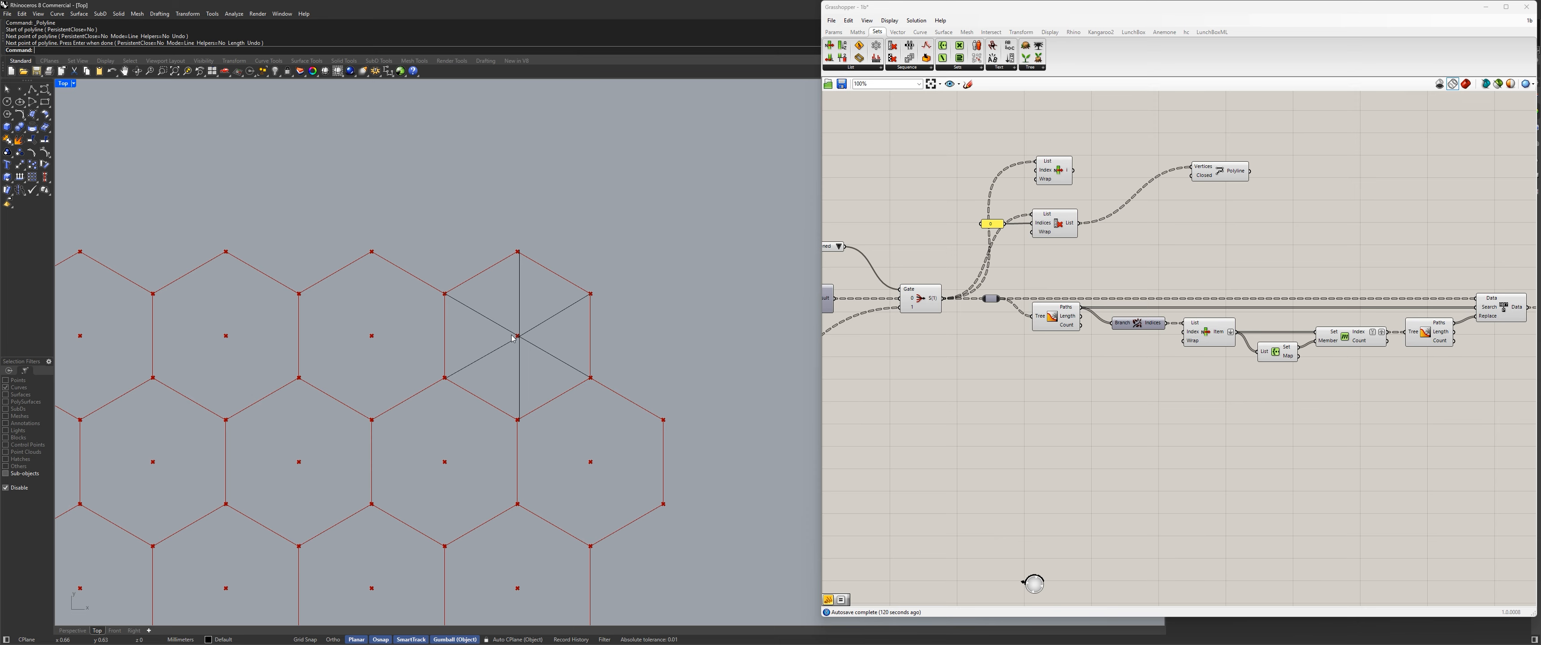
In Grasshopper, turn off the preview of the upper List Item and Cull Index components.
{"action": "scroll", "coordinate": [1254, 323], "scroll_direction": "down", "scroll_amount": 4}
{"action": "right_click_drag", "start_coordinate": [1254, 323], "coordinate": [929, 307]}
{"action": "scroll", "coordinate": [1042, 295], "scroll_direction": "up", "scroll_amount": 4}
{"action": "right_click_drag", "start_coordinate": [1042, 295], "coordinate": [1316, 306]}
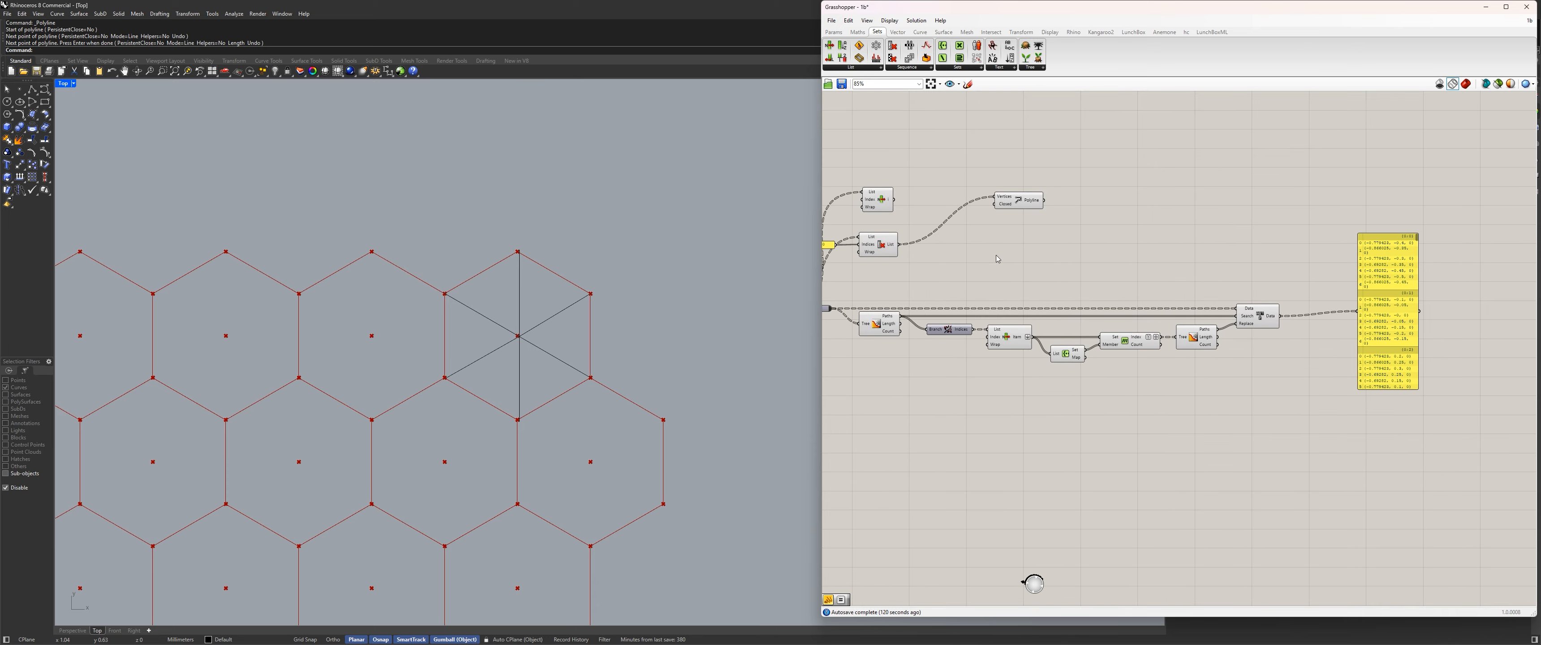
{"action": "right_click_drag", "start_coordinate": [998, 258], "coordinate": [1134, 275]}
{"action": "left_click_drag", "start_coordinate": [1066, 284], "coordinate": [958, 195]}
{"action": "key", "text": "ctrl+q"}
{"action": "key", "text": "ctrl+w"}
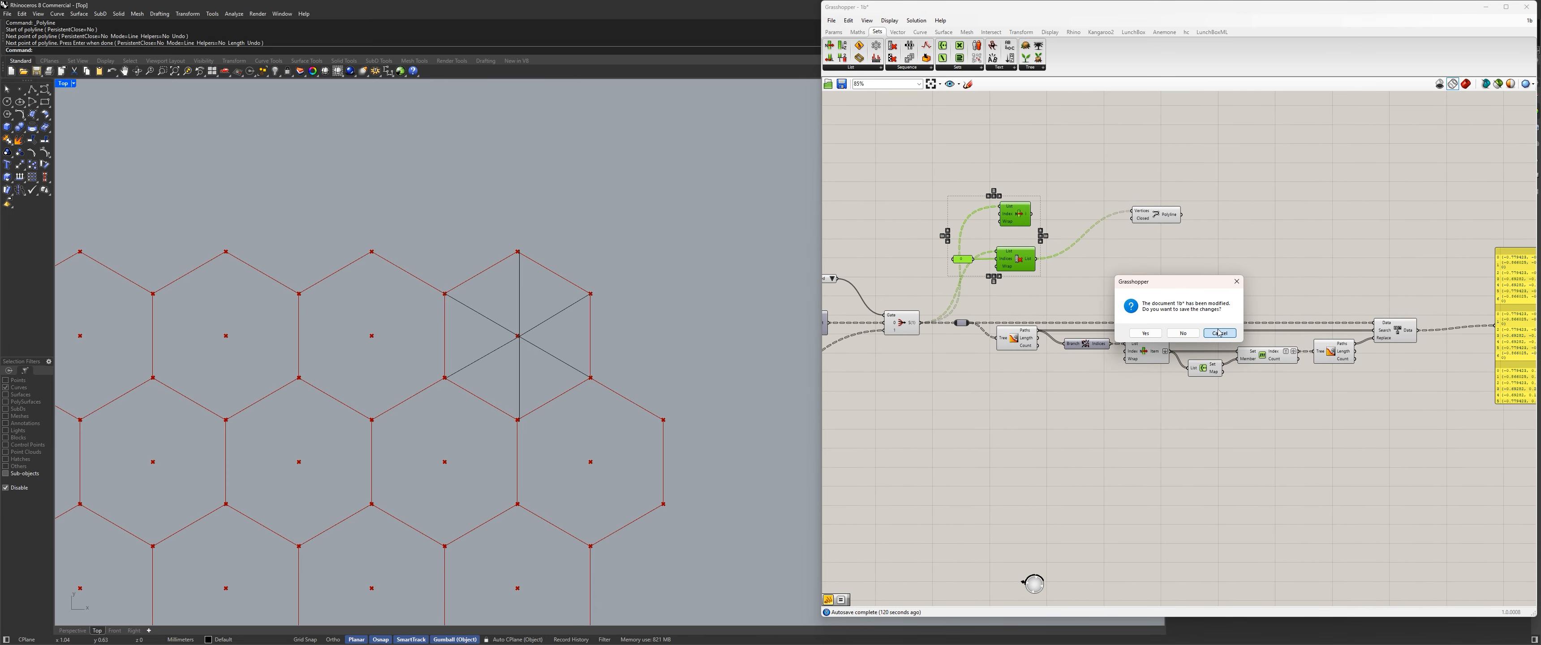
{"action": "left_click", "coordinate": [1221, 334]}
{"action": "left_click", "coordinate": [1090, 289]}
{"action": "left_click_drag", "start_coordinate": [1075, 298], "coordinate": [998, 219]}
{"action": "left_click", "coordinate": [902, 323]}
{"action": "left_click", "coordinate": [1088, 283]}
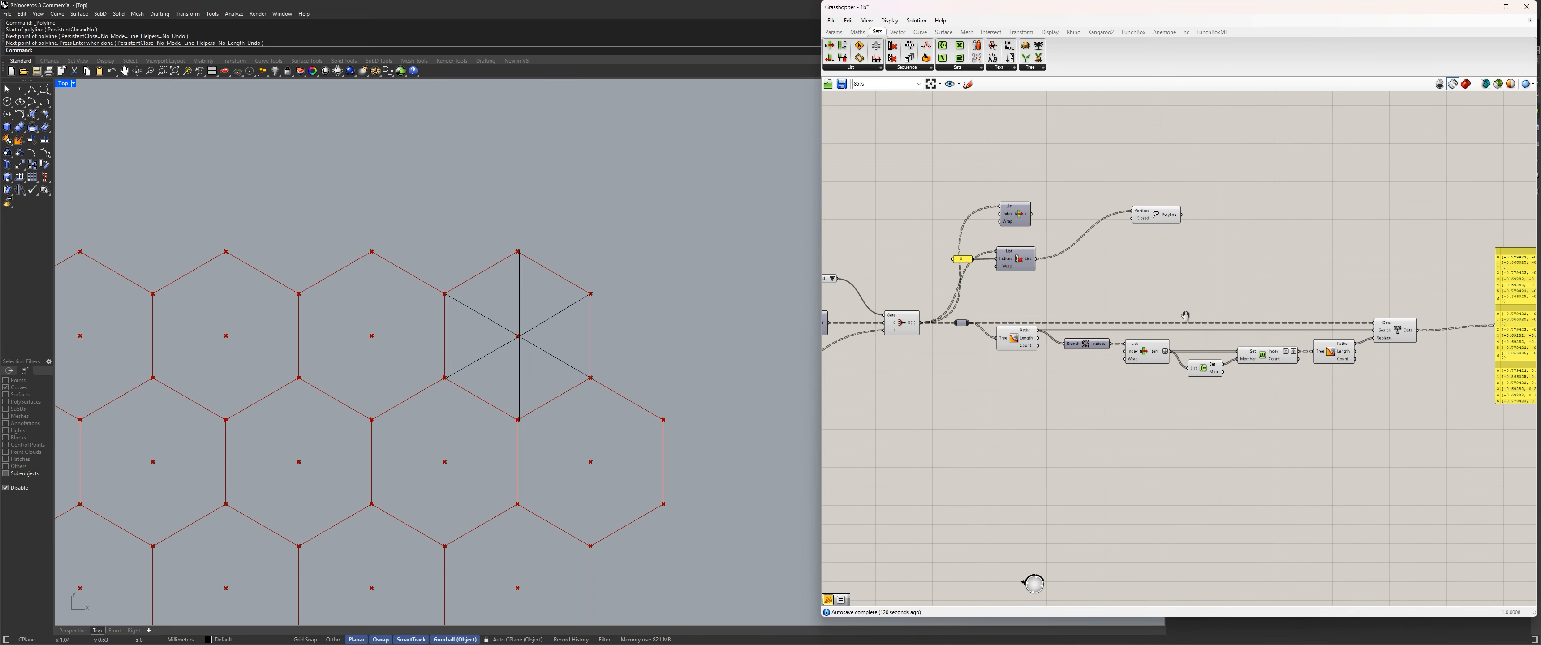
Turn off the preview of the path-renumbering components from the first Tree Statistics through Replace Paths.
{"action": "right_click_drag", "start_coordinate": [1184, 314], "coordinate": [1112, 305]}
{"action": "left_click_drag", "start_coordinate": [1308, 417], "coordinate": [909, 287]}
{"action": "key", "text": "ctrl+q"}
{"action": "left_click", "coordinate": [884, 354]}
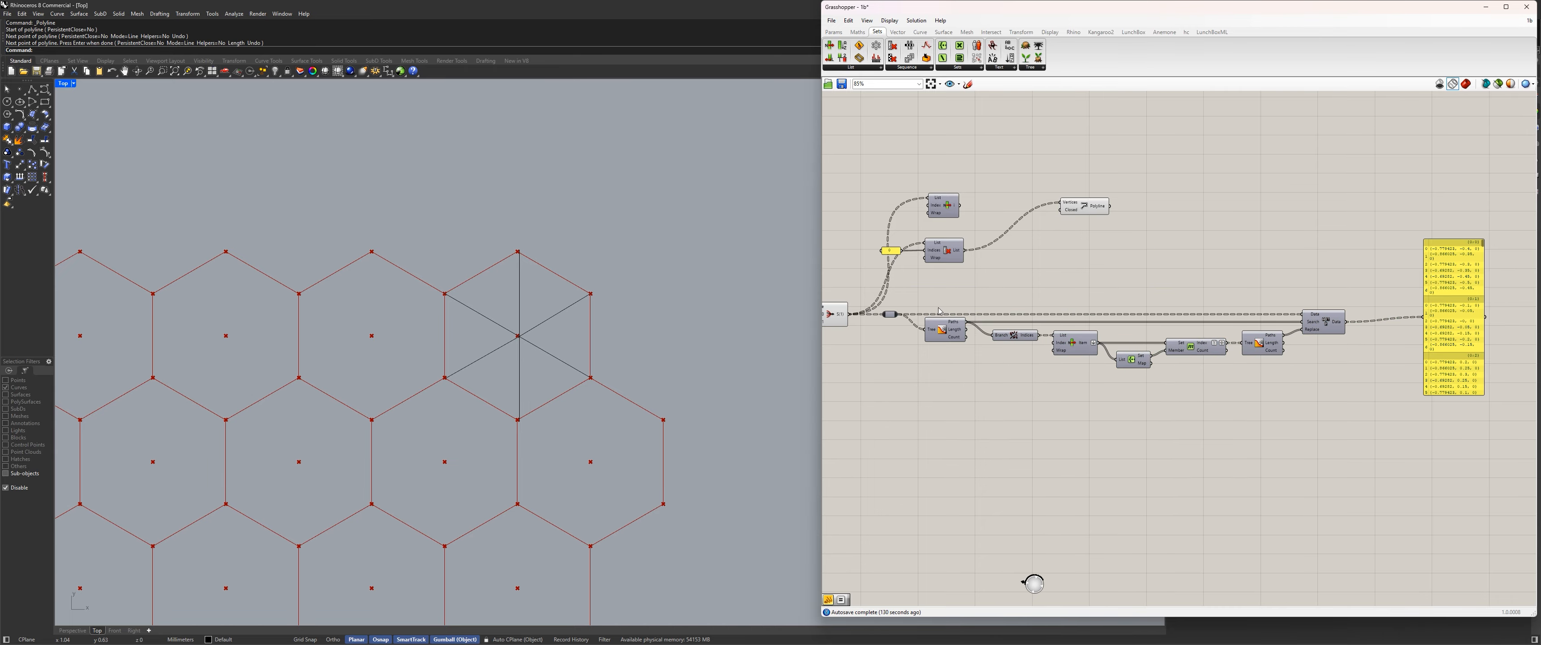
Turn off the Stream Filter component's preview and select the Polyline component to highlight the hexagon outlines.
{"action": "right_click_drag", "start_coordinate": [863, 358], "coordinate": [1170, 372]}
{"action": "left_click", "coordinate": [1138, 333]}
{"action": "key", "text": "ctrl+q"}
{"action": "left_click", "coordinate": [1244, 304]}
{"action": "right_click_drag", "start_coordinate": [1371, 282], "coordinate": [1169, 278]}
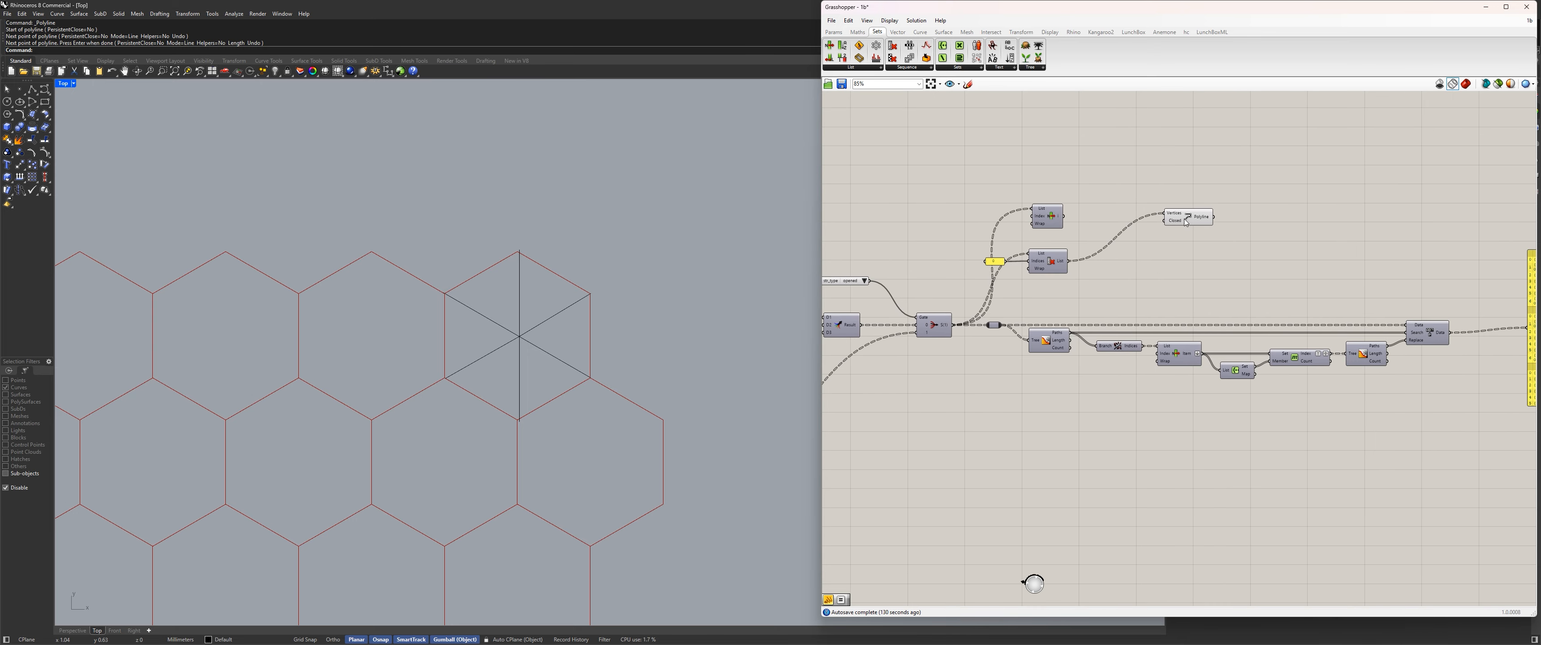
{"action": "left_click", "coordinate": [1189, 219]}
{"action": "left_click", "coordinate": [931, 324]}
{"action": "right_click_drag", "start_coordinate": [1280, 298], "coordinate": [1067, 276]}
{"action": "left_click_drag", "start_coordinate": [964, 196], "coordinate": [1071, 202]}
Delete the polylines drawn from the top-right hexagon's center to its corners in Rhino.
{"action": "left_click_drag", "start_coordinate": [567, 334], "coordinate": [499, 287]}
{"action": "left_click", "coordinate": [549, 353], "text": "shift"}
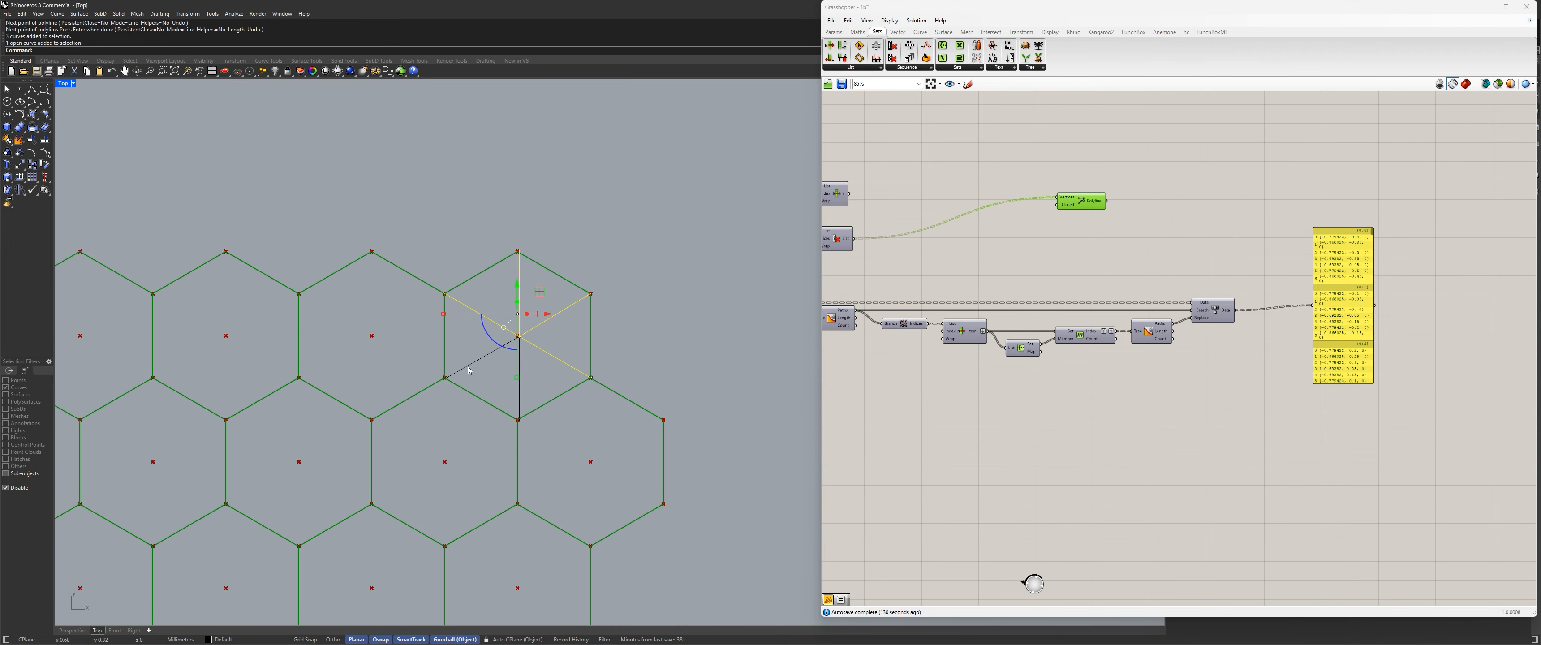
{"action": "left_click", "coordinate": [468, 366], "text": "shift"}
{"action": "left_click", "coordinate": [518, 389], "text": "shift"}
{"action": "key", "text": "Delete"}
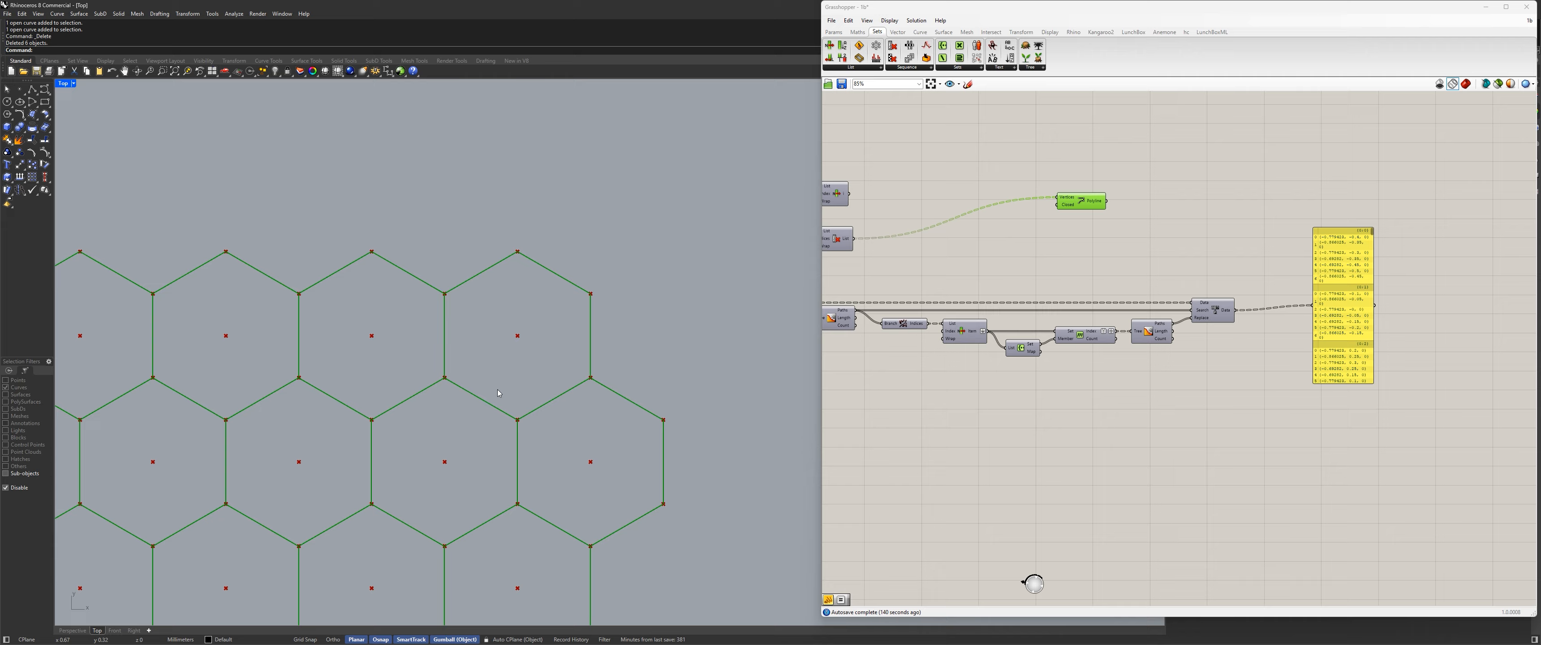
Insert a relay into the wire between Replace Paths and the output panel, and widen the panel so each point fits one line.
{"action": "right_click_drag", "start_coordinate": [1280, 259], "coordinate": [1073, 241]}
{"action": "scroll", "coordinate": [1073, 242], "scroll_direction": "up", "scroll_amount": 2}
{"action": "left_click_drag", "start_coordinate": [1145, 270], "coordinate": [1340, 343]}
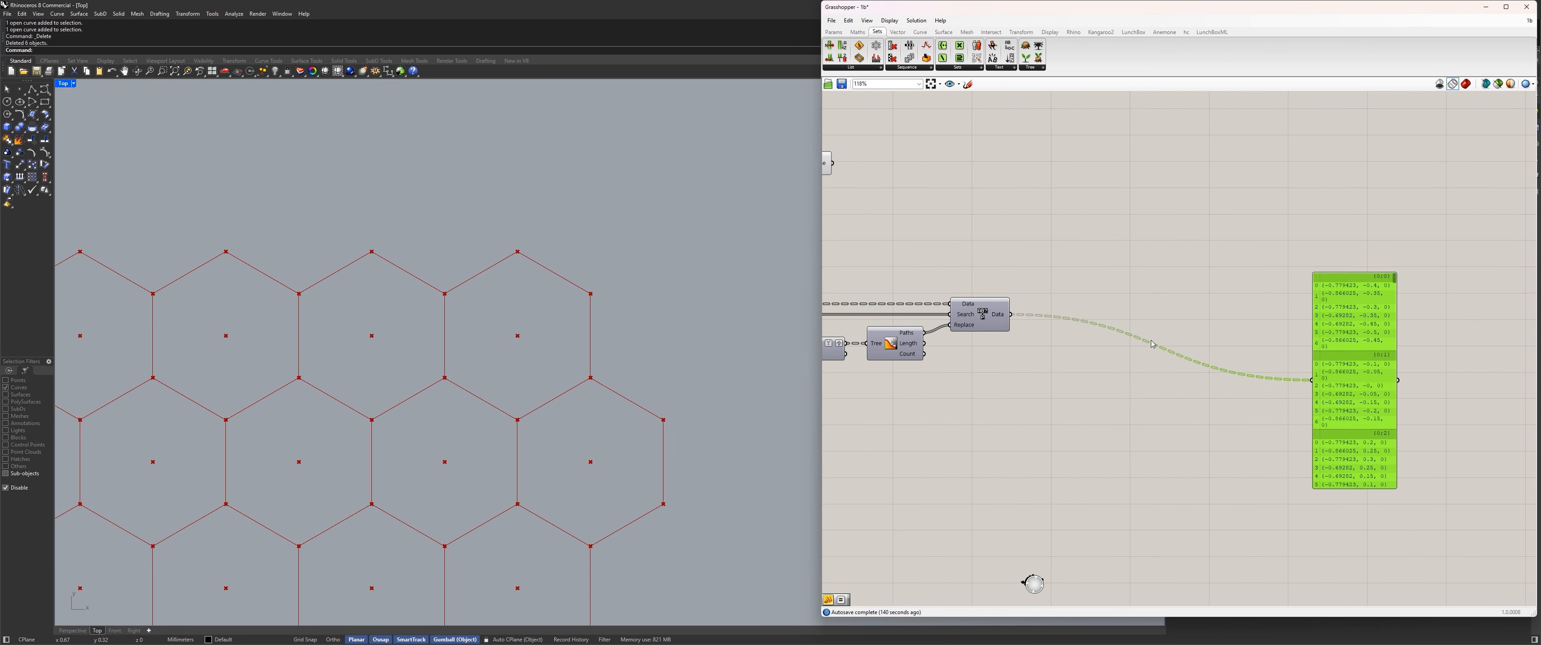
{"action": "double_click", "coordinate": [1095, 323]}
{"action": "left_click_drag", "start_coordinate": [1095, 324], "coordinate": [1152, 316]}
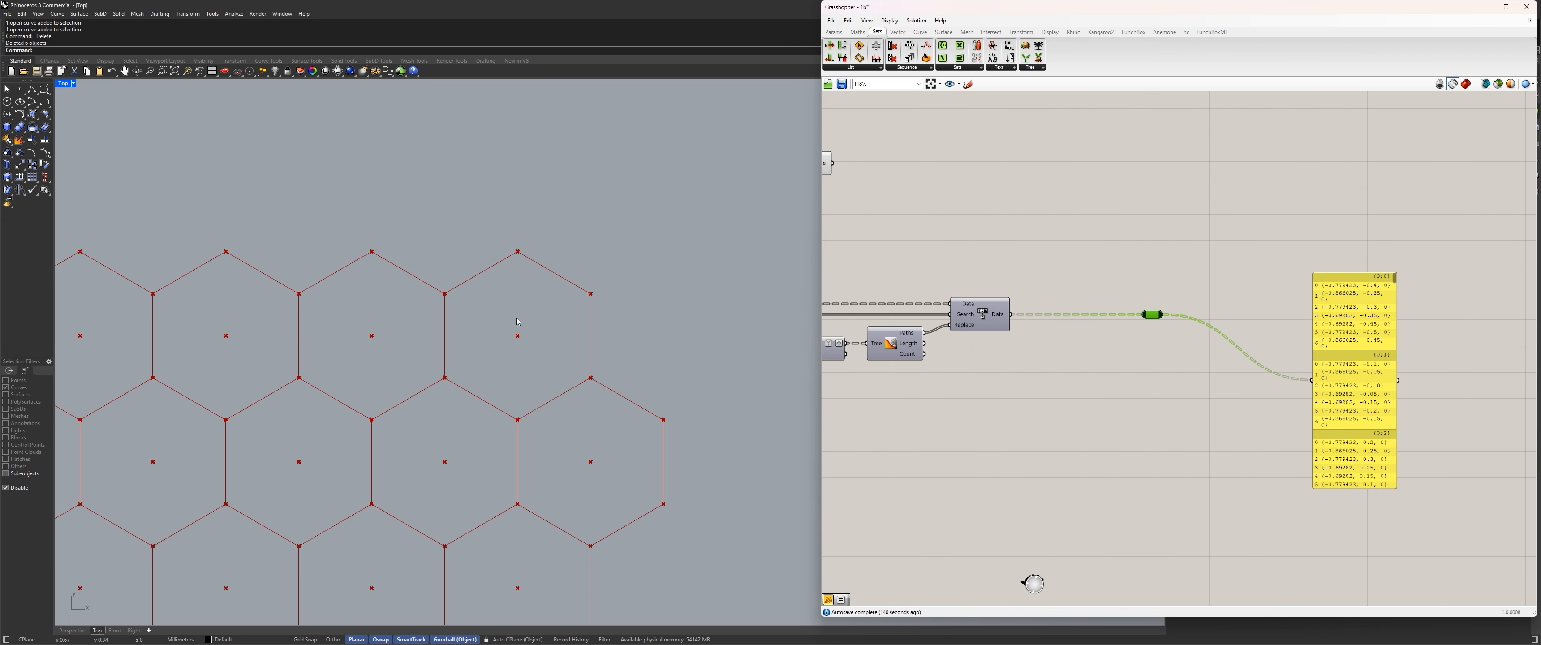
{"action": "right_click_drag", "start_coordinate": [1165, 399], "coordinate": [1099, 371]}
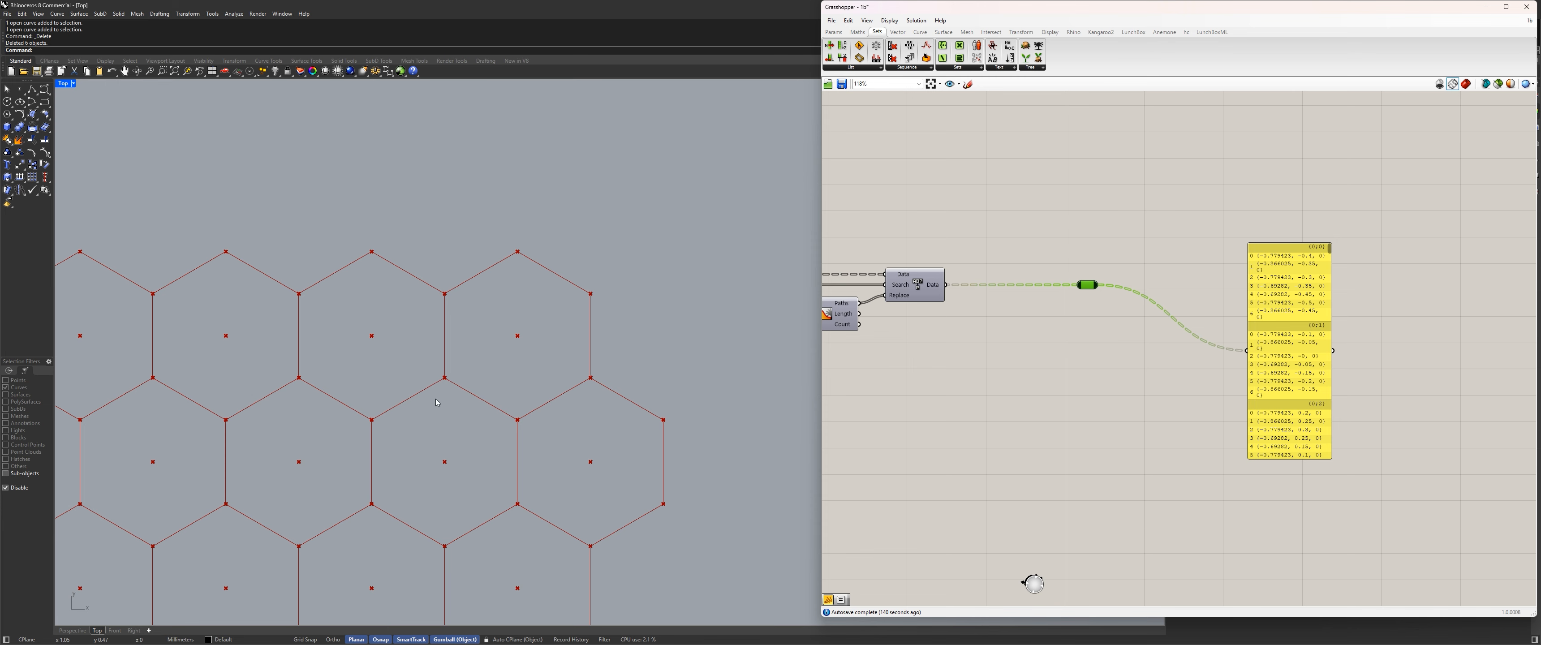
{"action": "left_click", "coordinate": [918, 298]}
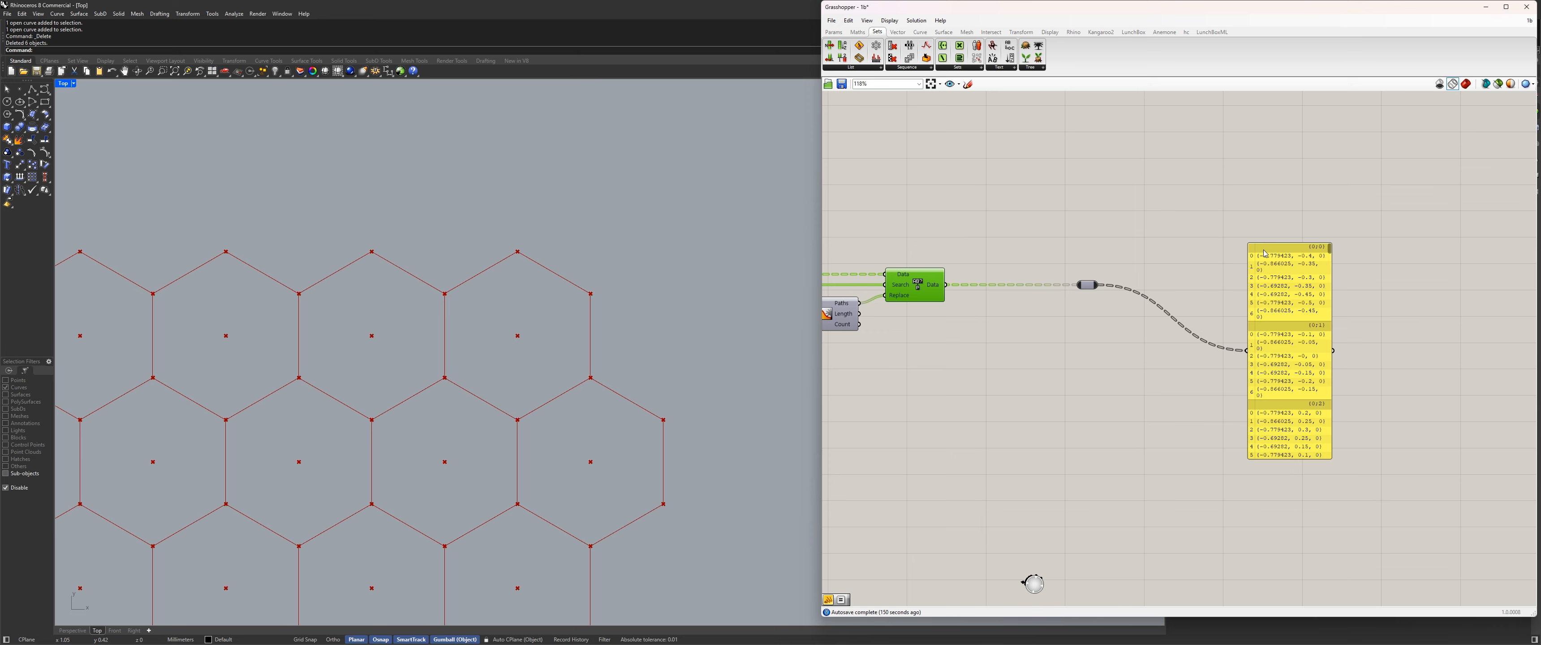
{"action": "left_click_drag", "start_coordinate": [1332, 291], "coordinate": [1399, 286]}
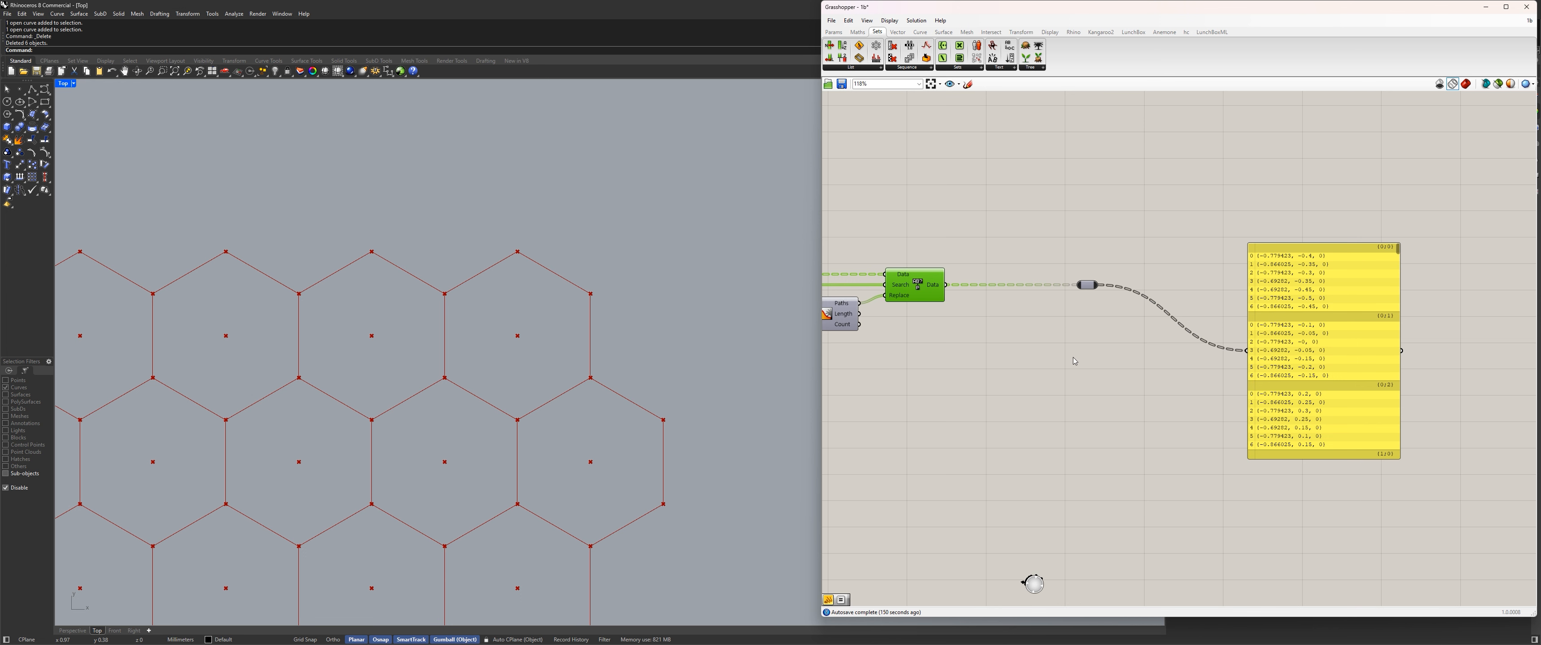
Add a List Item component and feed its List input from the relay after Replace Paths.
{"action": "scroll", "coordinate": [1081, 337], "scroll_direction": "down", "scroll_amount": 6}
{"action": "scroll", "coordinate": [1032, 328], "scroll_direction": "up", "scroll_amount": 8}
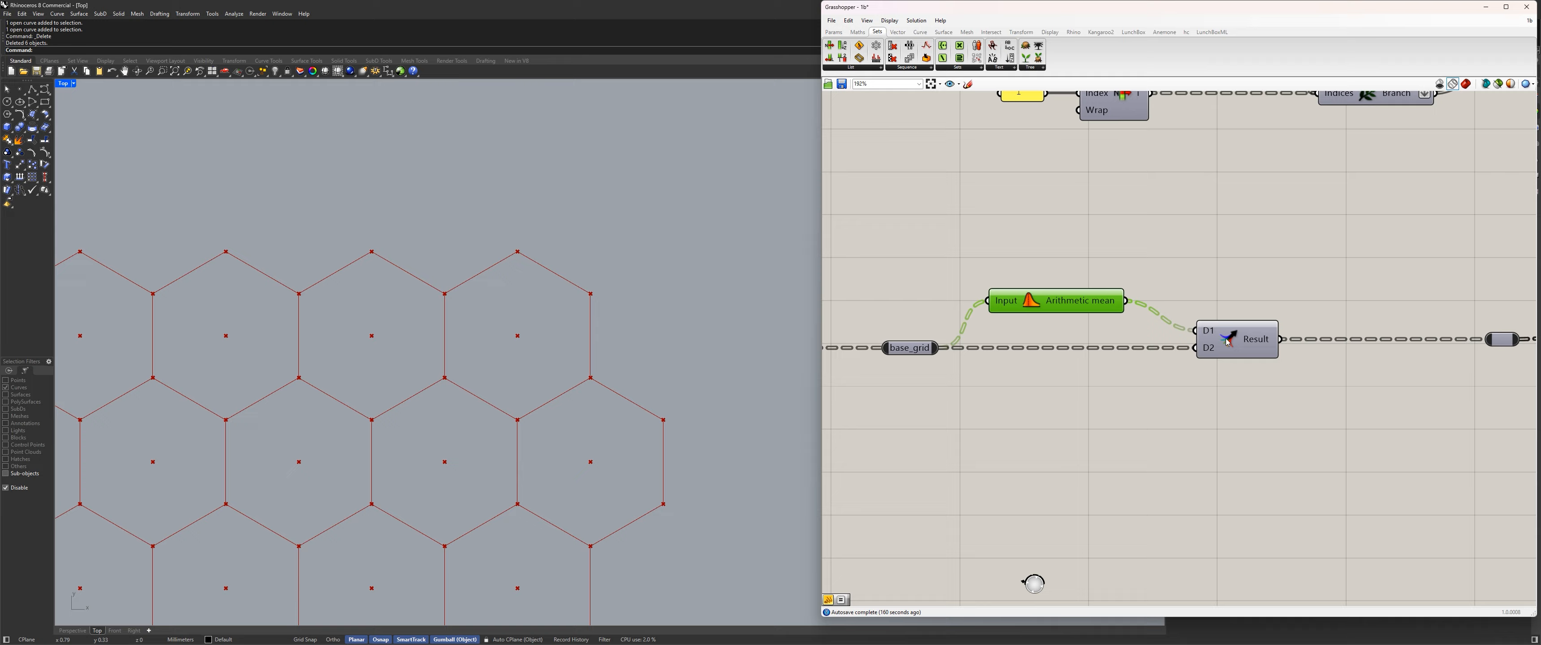
{"action": "scroll", "coordinate": [1047, 308], "scroll_direction": "down", "scroll_amount": 9}
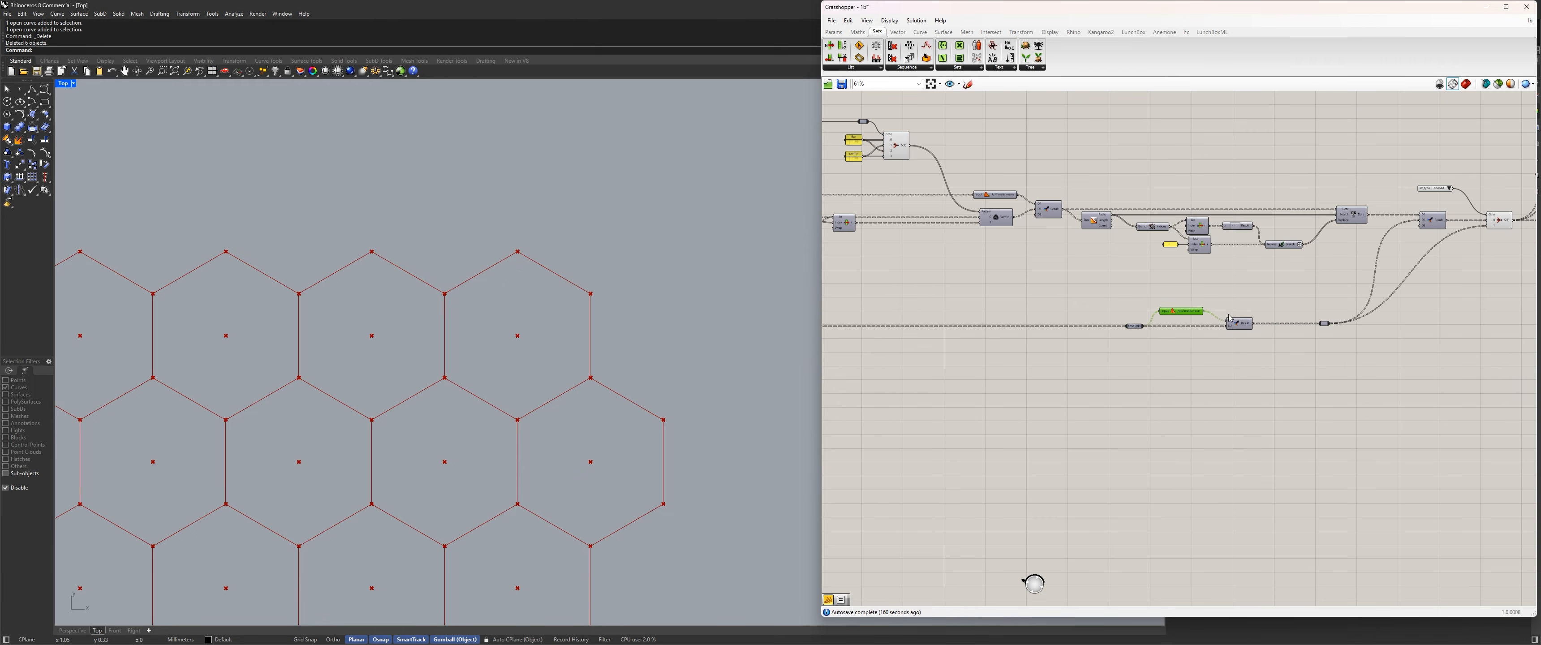
{"action": "scroll", "coordinate": [1050, 308], "scroll_direction": "up", "scroll_amount": 4}
{"action": "scroll", "coordinate": [1049, 307], "scroll_direction": "up", "scroll_amount": 3}
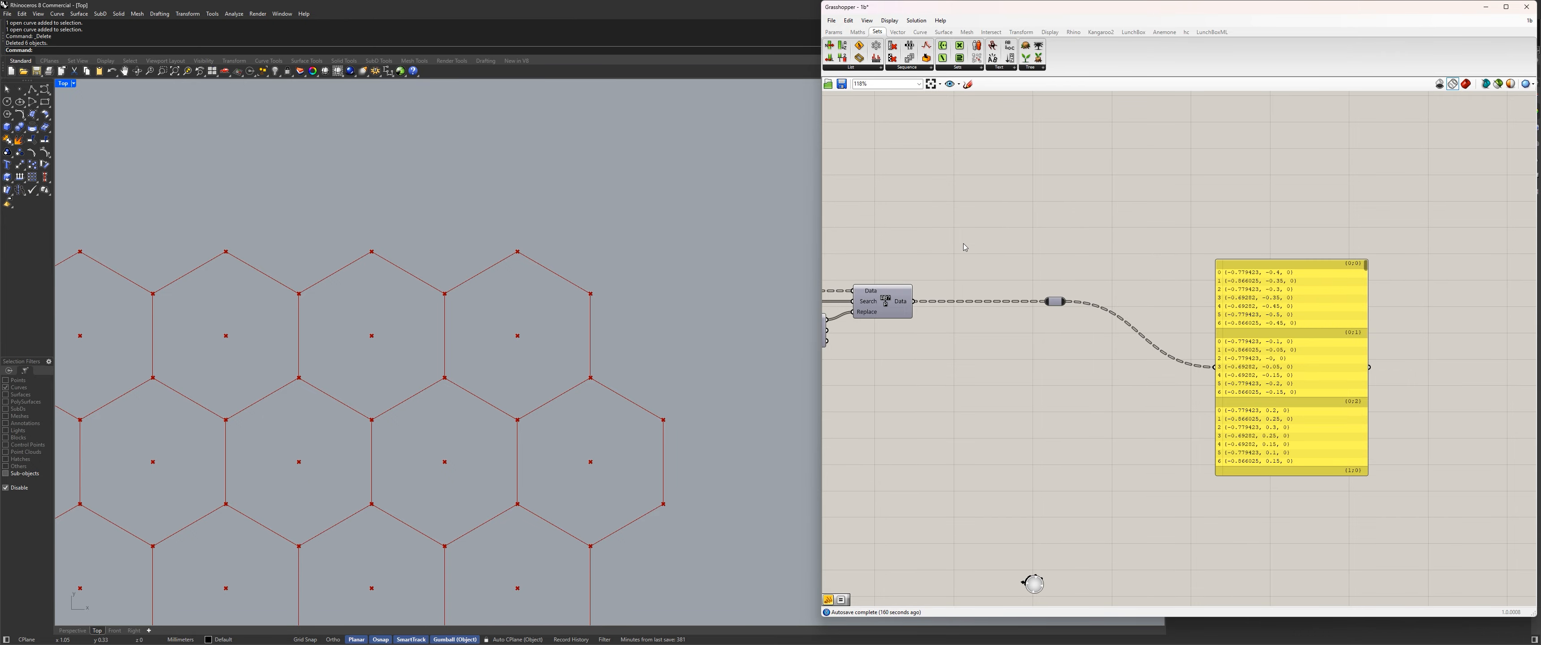
{"action": "double_click", "coordinate": [1096, 401]}
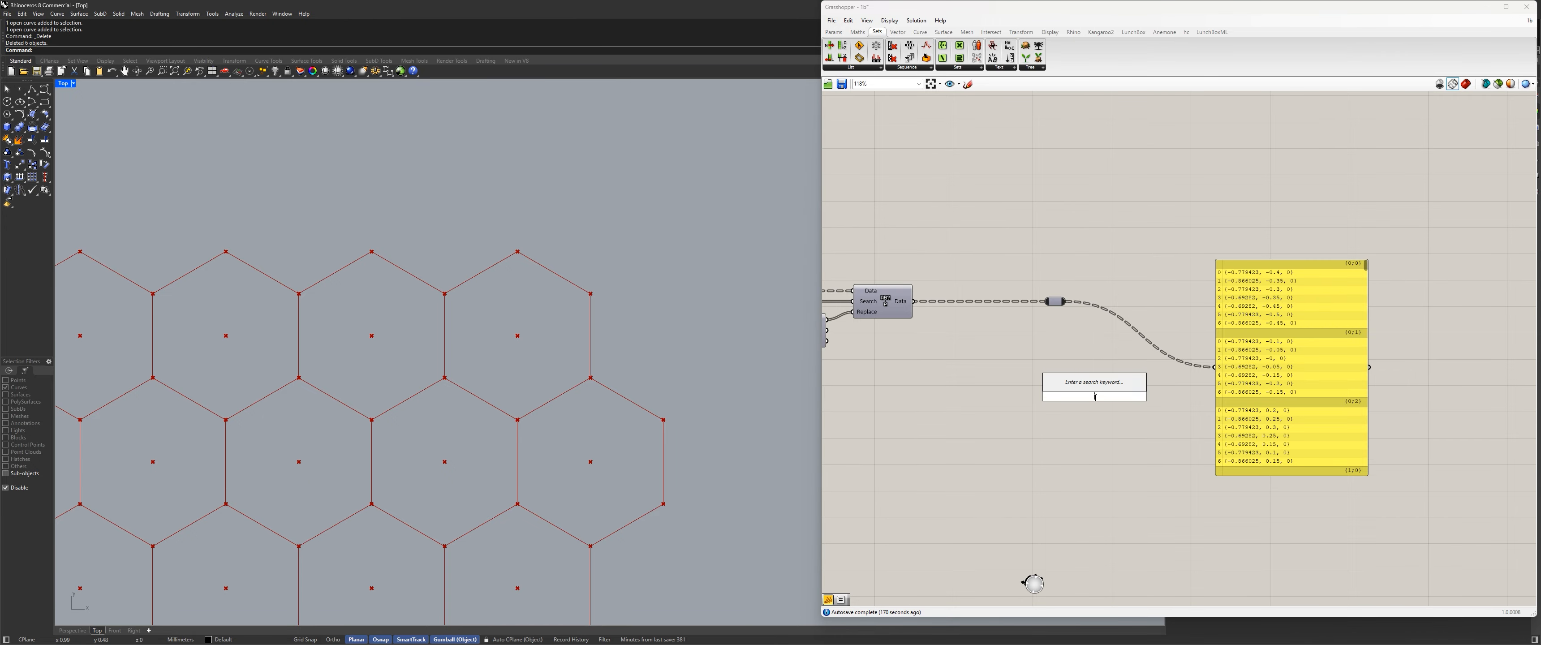
{"action": "type", "text": "list"}
{"action": "key", "text": "Return"}
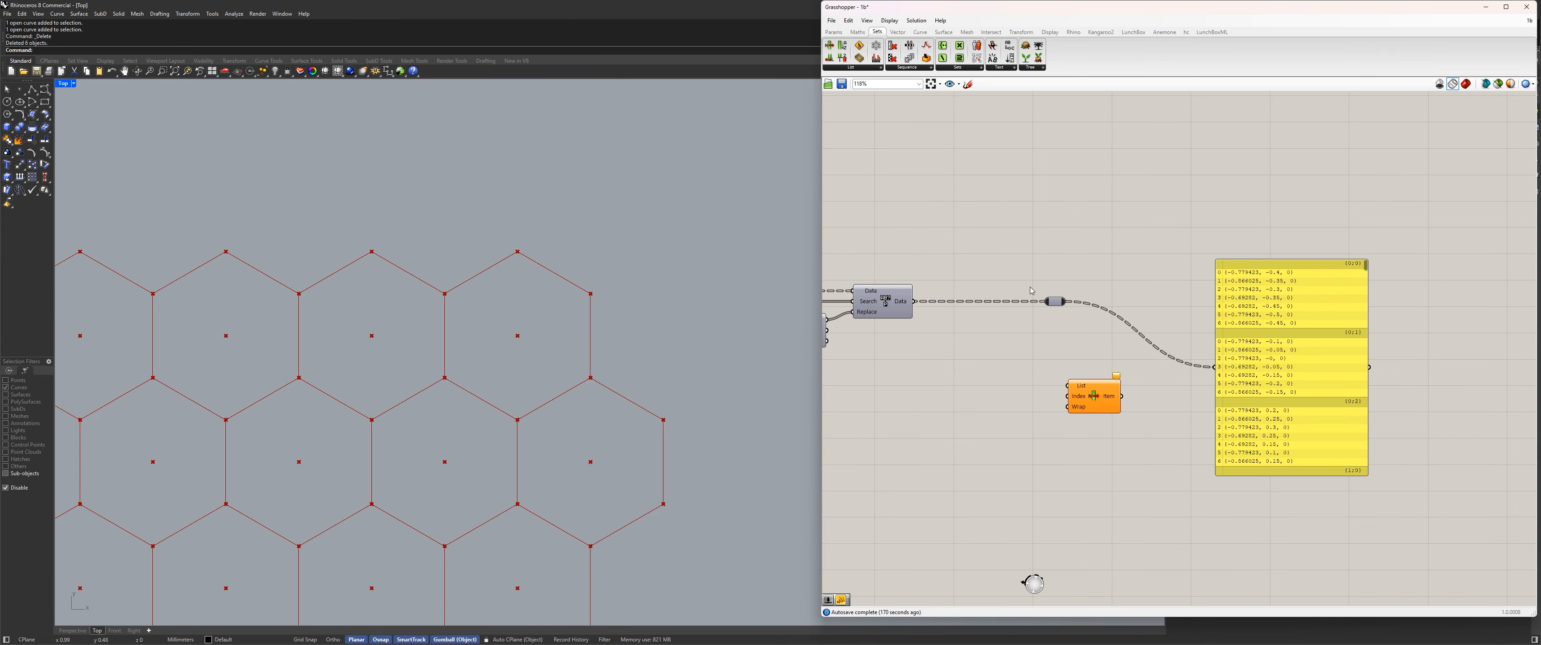
{"action": "left_click_drag", "start_coordinate": [1065, 301], "coordinate": [1067, 385]}
{"action": "right_click_drag", "start_coordinate": [976, 496], "coordinate": [851, 403]}
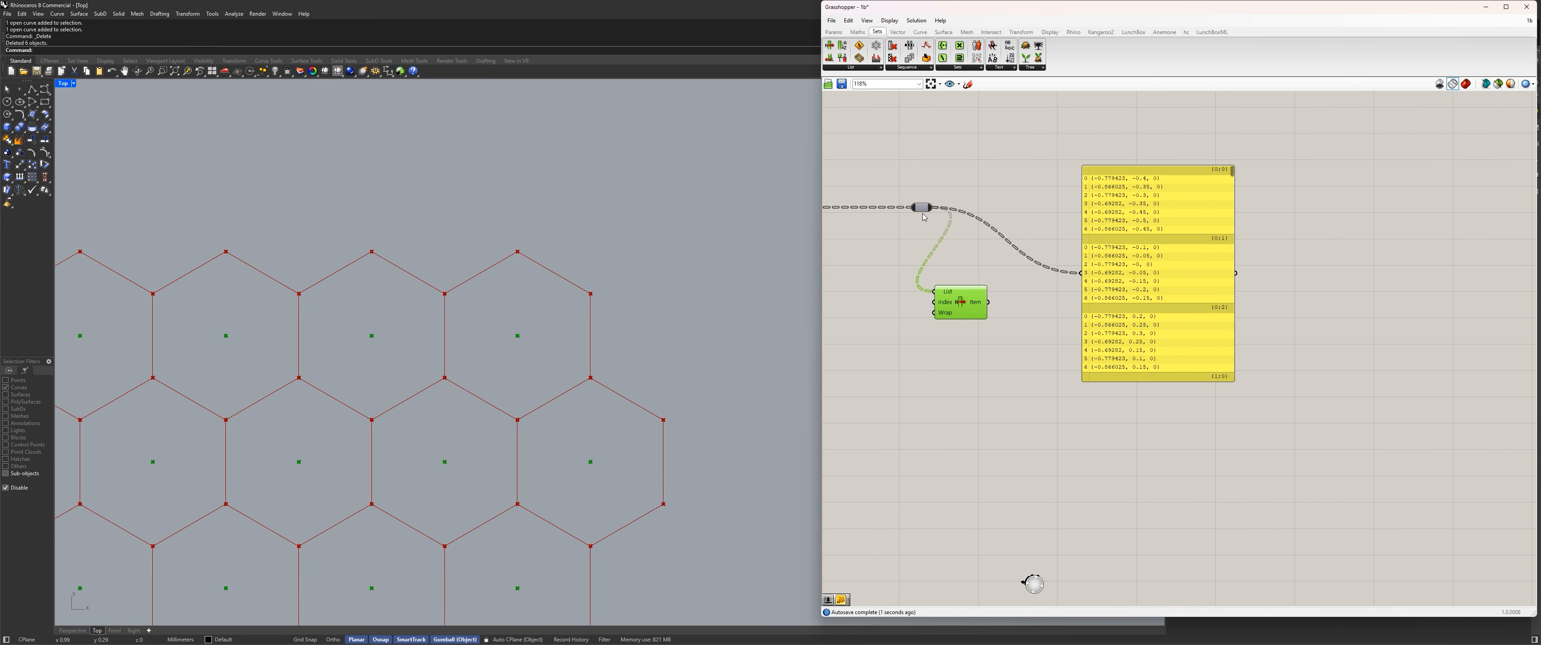
Move the relay closer to Replace Paths and connect List Item's output to the output panel.
{"action": "left_click_drag", "start_coordinate": [940, 207], "coordinate": [832, 211], "text": "shift"}
{"action": "right_click_drag", "start_coordinate": [916, 211], "coordinate": [1120, 243]}
{"action": "left_click_drag", "start_coordinate": [1130, 240], "coordinate": [1041, 241]}
{"action": "left_click", "coordinate": [1174, 343]}
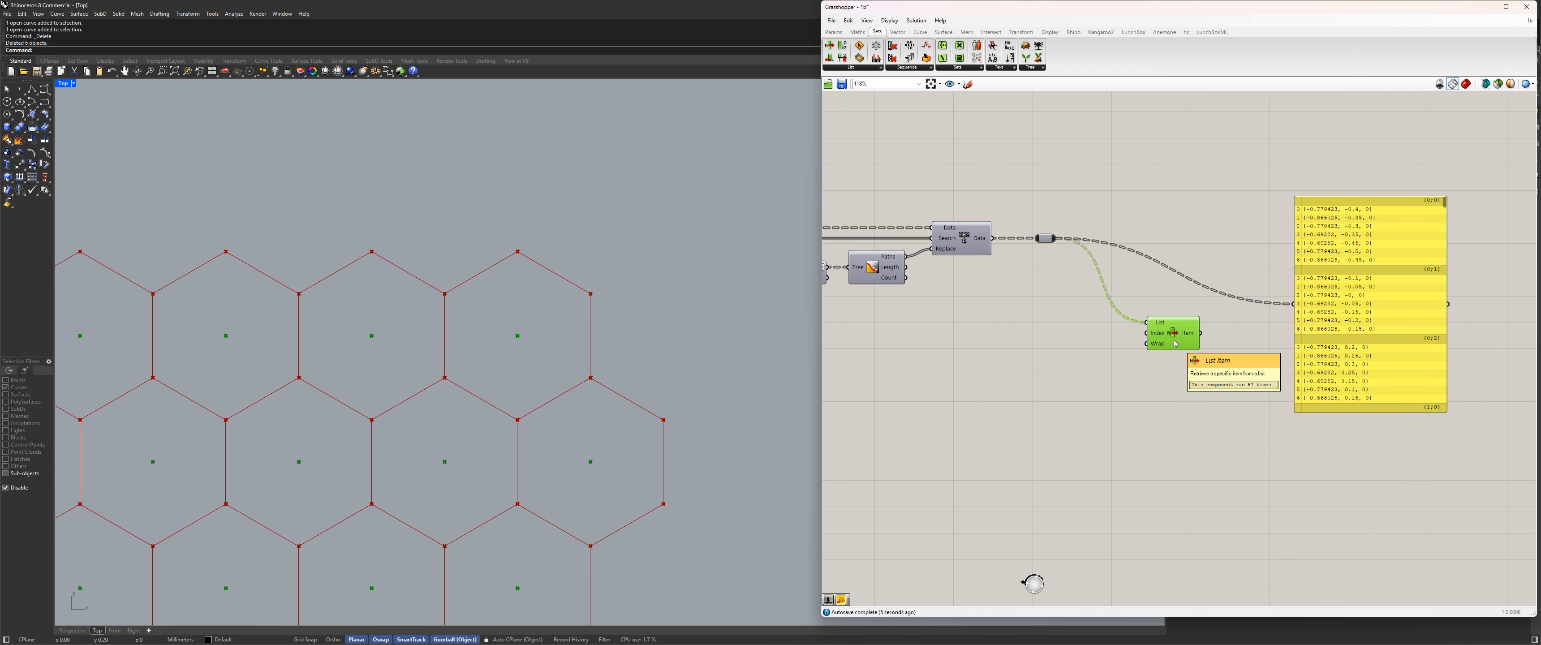
{"action": "left_click_drag", "start_coordinate": [1200, 333], "coordinate": [1291, 315]}
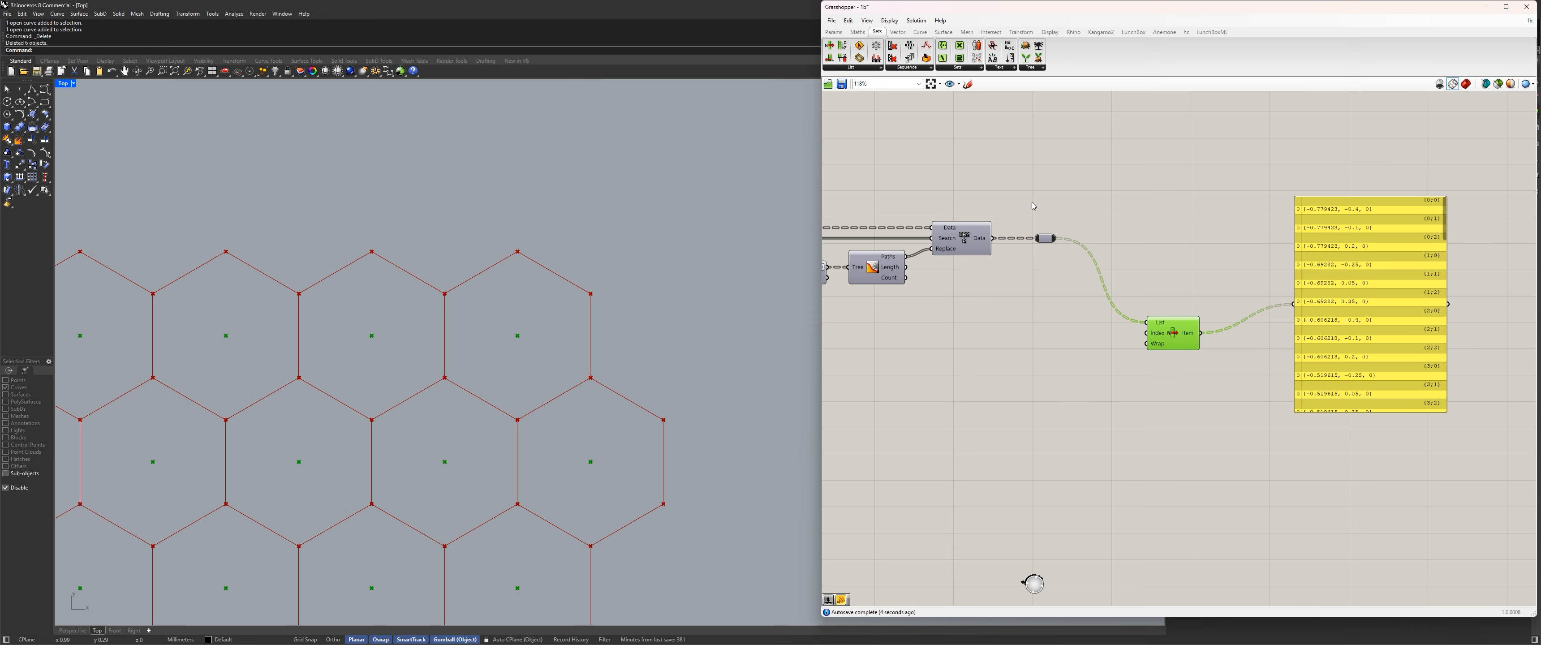
Add a Duplicate Data component and connect List Item's output to its Data input.
{"action": "left_click", "coordinate": [906, 68]}
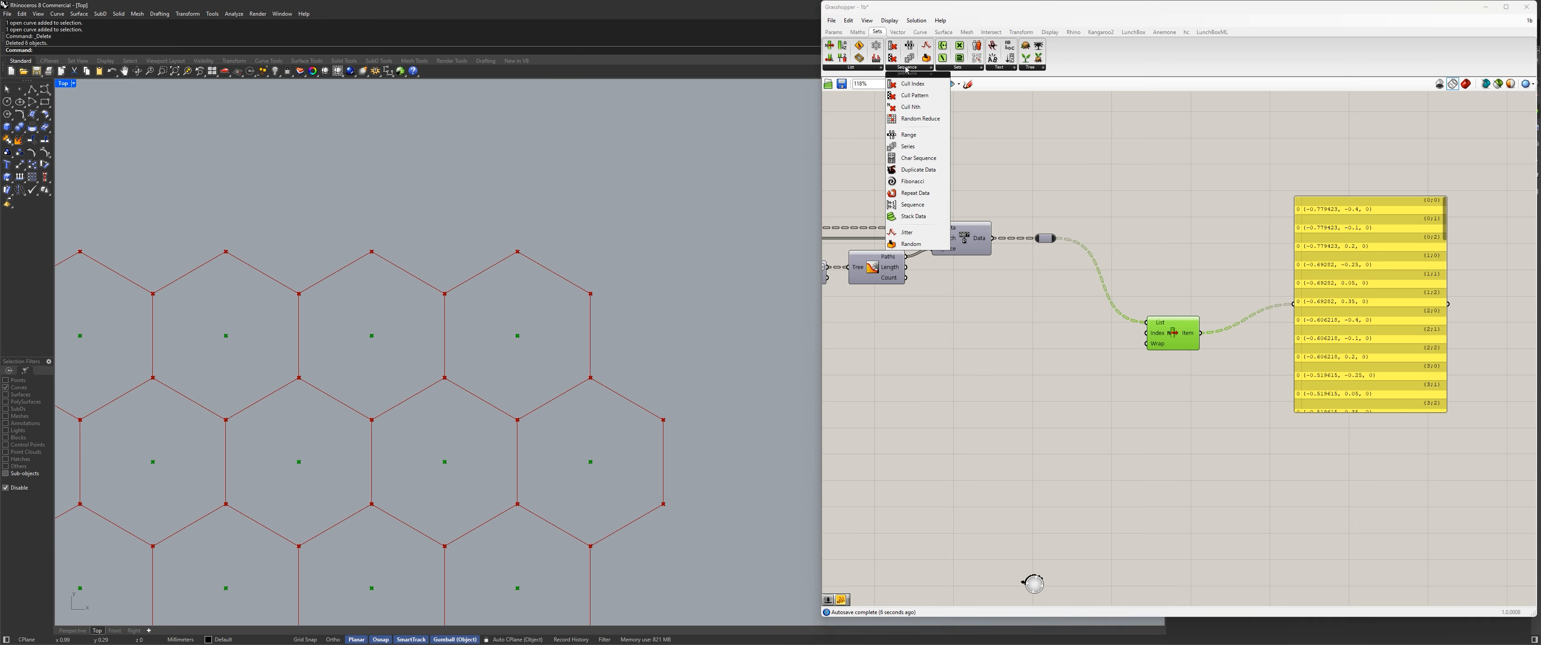
{"action": "left_click", "coordinate": [914, 175]}
{"action": "left_click", "coordinate": [1231, 273]}
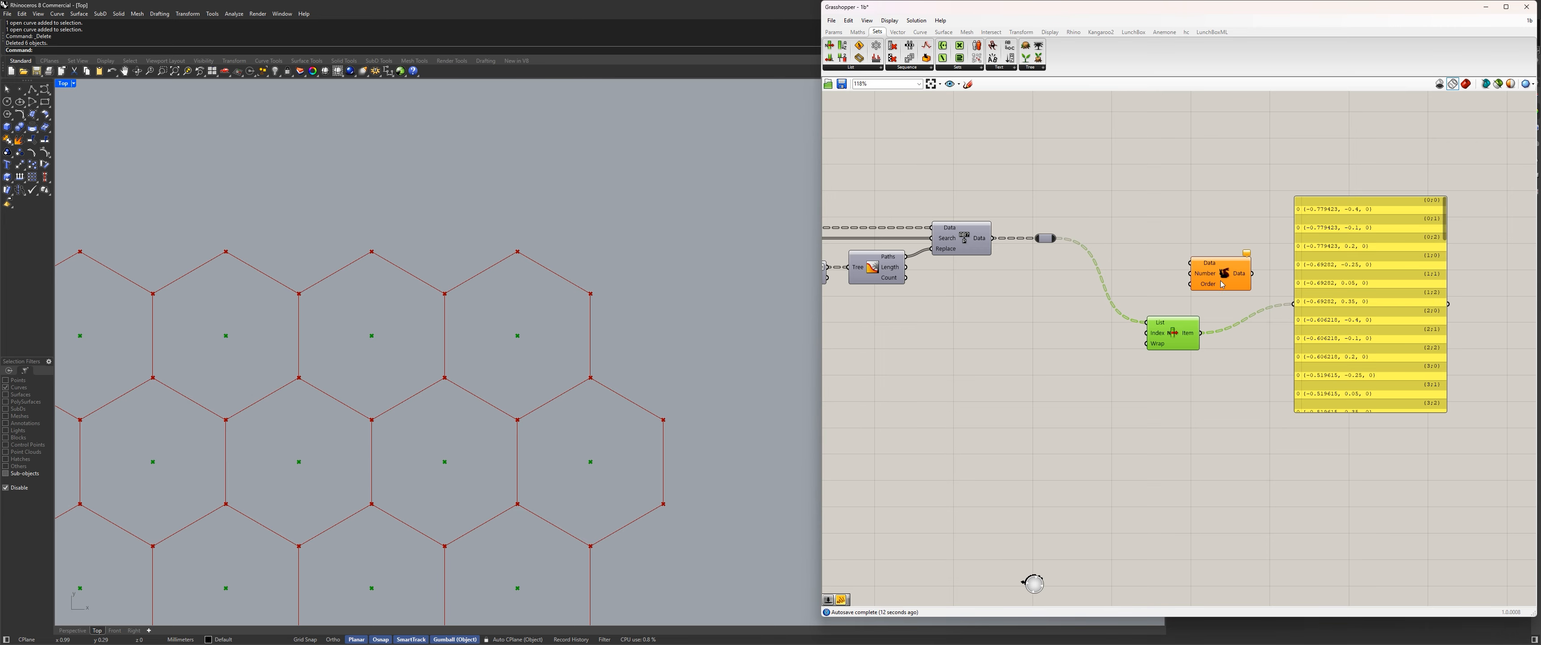
{"action": "scroll", "coordinate": [1232, 273], "scroll_direction": "up", "scroll_amount": 2}
{"action": "left_click", "coordinate": [1254, 268]}
{"action": "left_click_drag", "start_coordinate": [1254, 267], "coordinate": [1275, 271]}
{"action": "right_click_drag", "start_coordinate": [1282, 335], "coordinate": [1146, 347]}
{"action": "left_click_drag", "start_coordinate": [1220, 335], "coordinate": [1315, 376]}
{"action": "left_click_drag", "start_coordinate": [1108, 286], "coordinate": [1148, 295]}
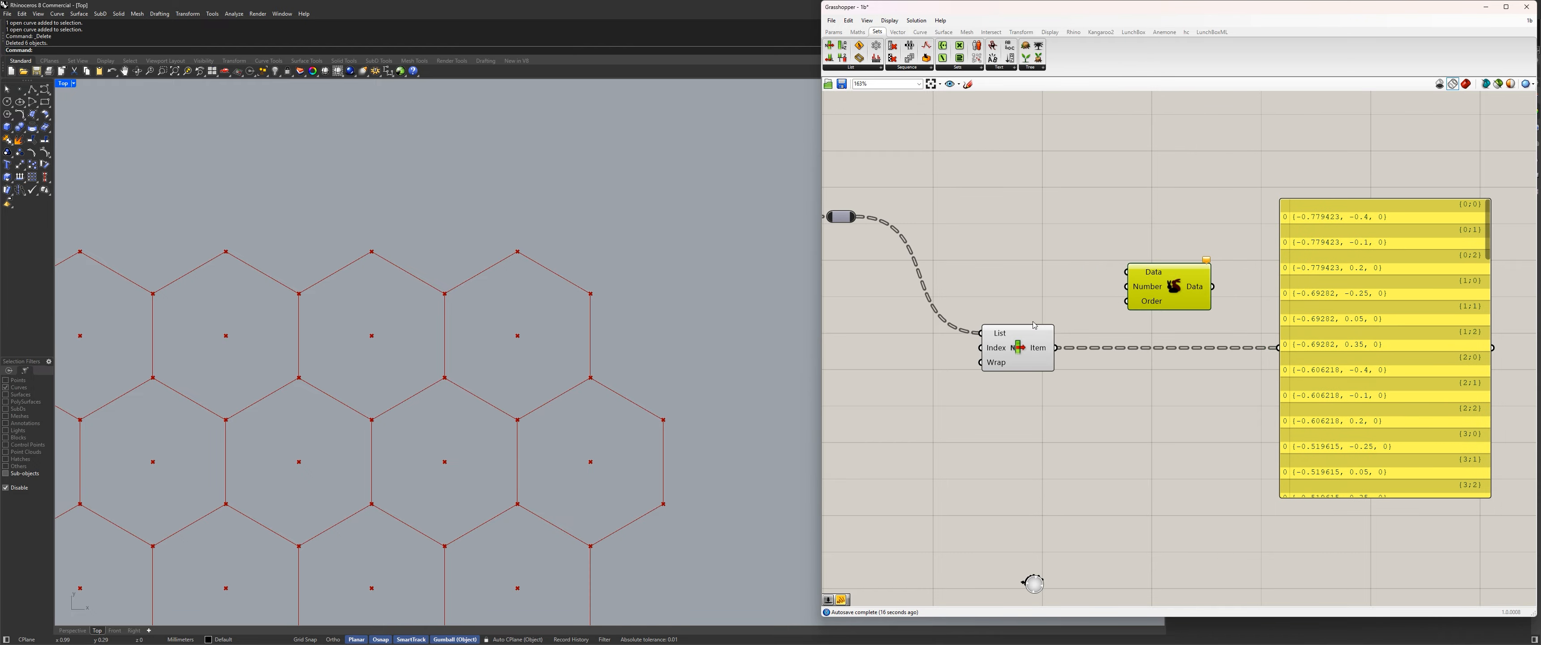
{"action": "left_click", "coordinate": [1034, 346]}
{"action": "left_click_drag", "start_coordinate": [1056, 348], "coordinate": [1126, 272]}
Feed Duplicate Data's Number input from a new panel containing 6, and send the duplicated data to the output panel.
{"action": "double_click", "coordinate": [1090, 454]}
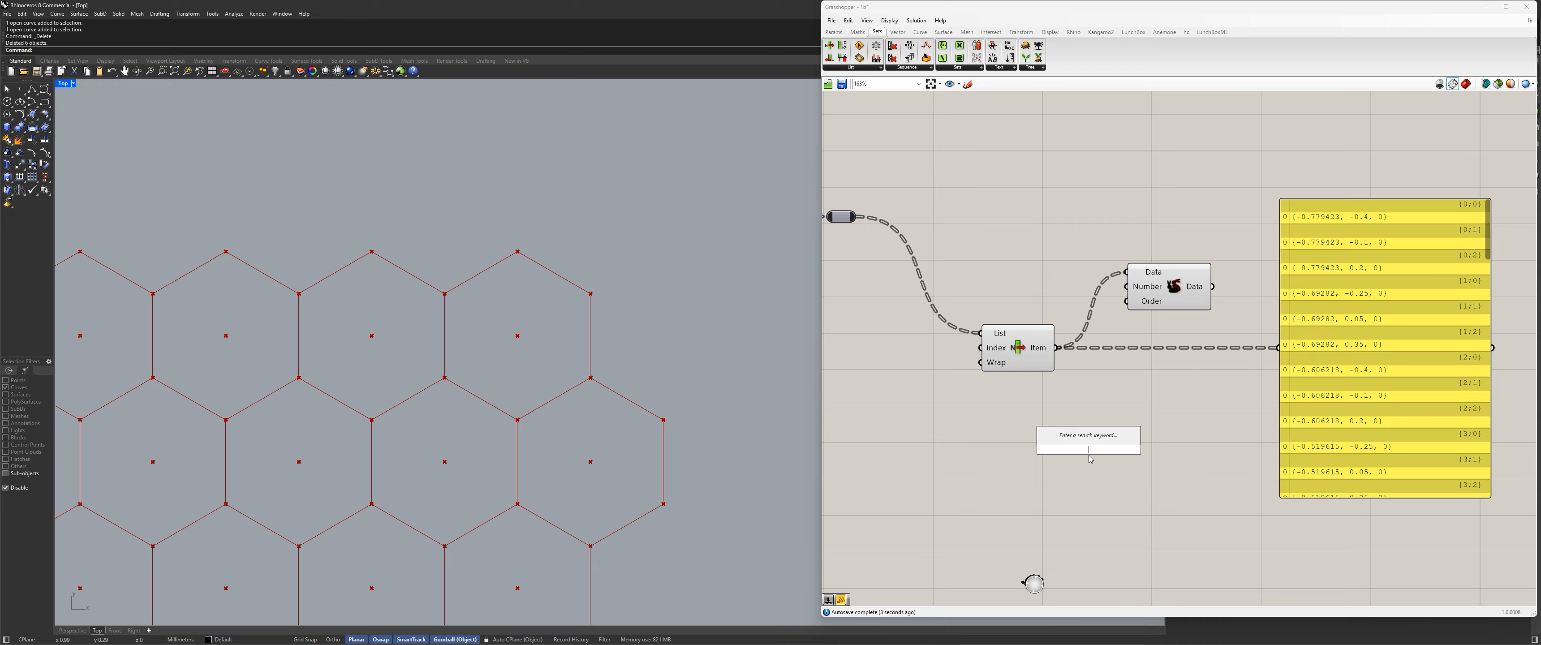
{"action": "type", "text": "//"}
{"action": "key", "text": "Return"}
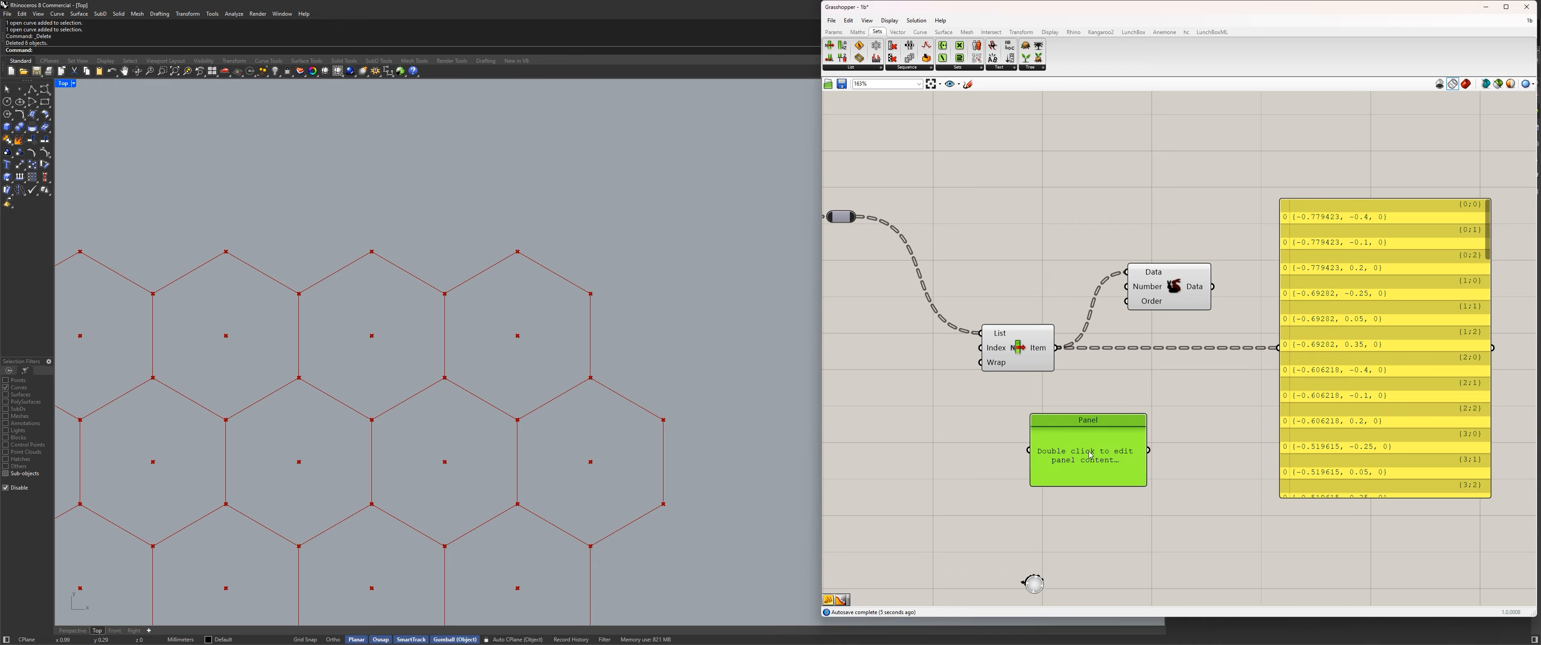
{"action": "double_click", "coordinate": [1090, 459]}
{"action": "type", "text": "6"}
{"action": "left_click", "coordinate": [1221, 390]}
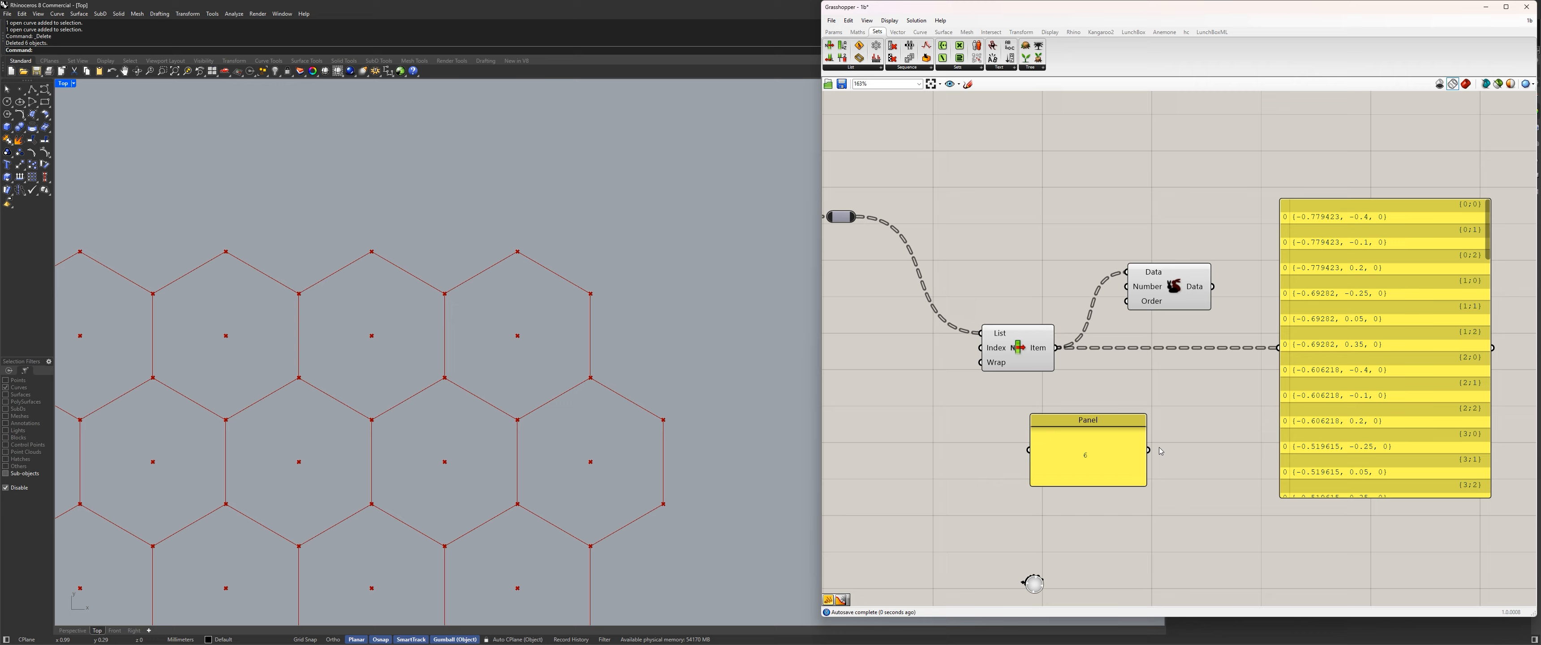
{"action": "left_click_drag", "start_coordinate": [1148, 450], "coordinate": [1275, 348]}
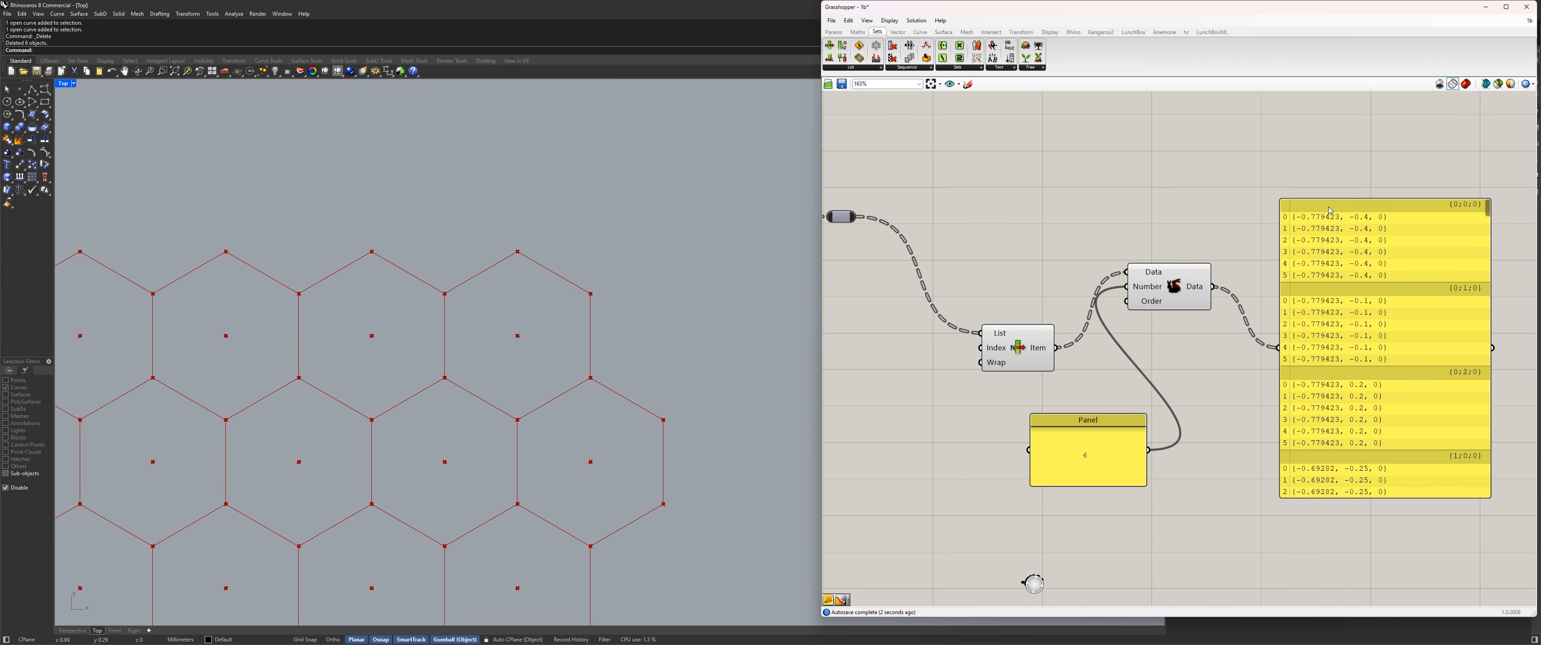
Arrange Duplicate Data between List Item and the output panel, with the panel containing 6 below List Item.
{"action": "left_click_drag", "start_coordinate": [1161, 288], "coordinate": [1216, 364]}
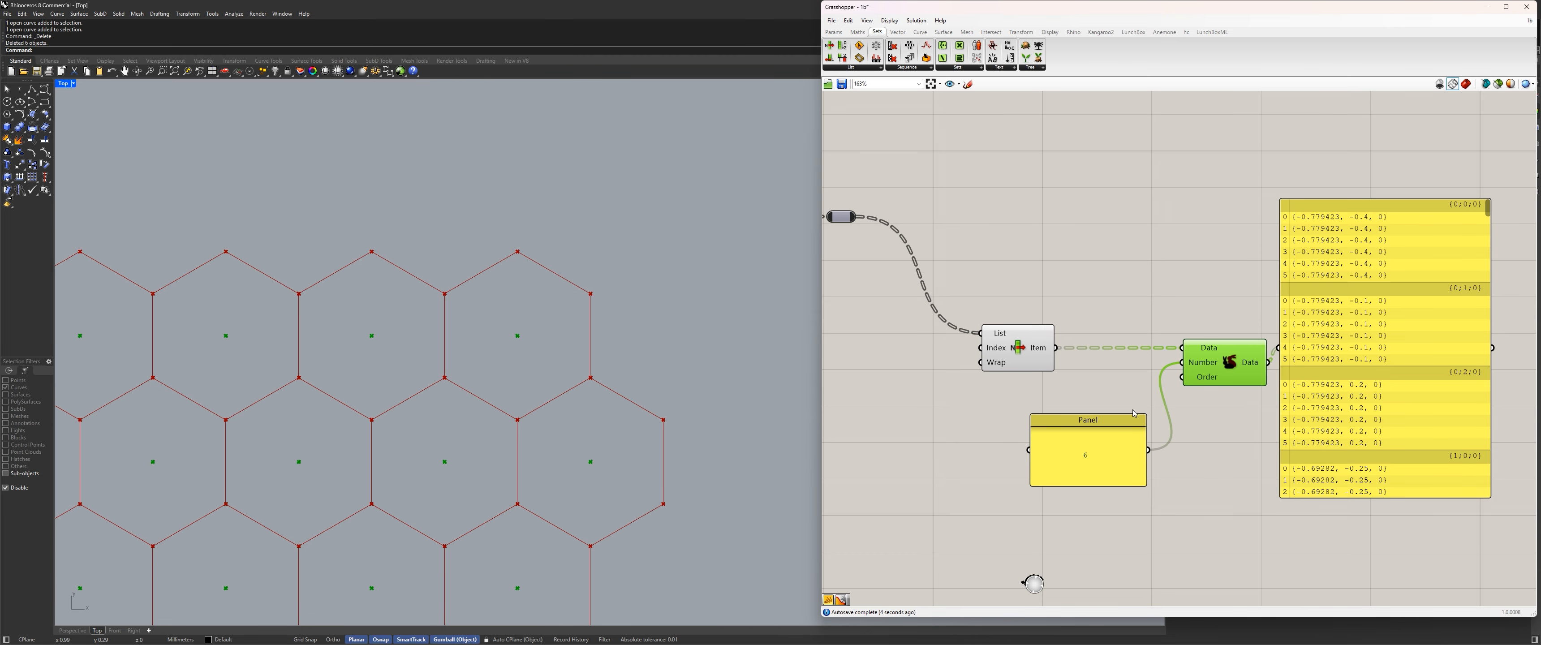
{"action": "right_click_drag", "start_coordinate": [1215, 367], "coordinate": [1186, 335]}
{"action": "left_click_drag", "start_coordinate": [1076, 407], "coordinate": [996, 384]}
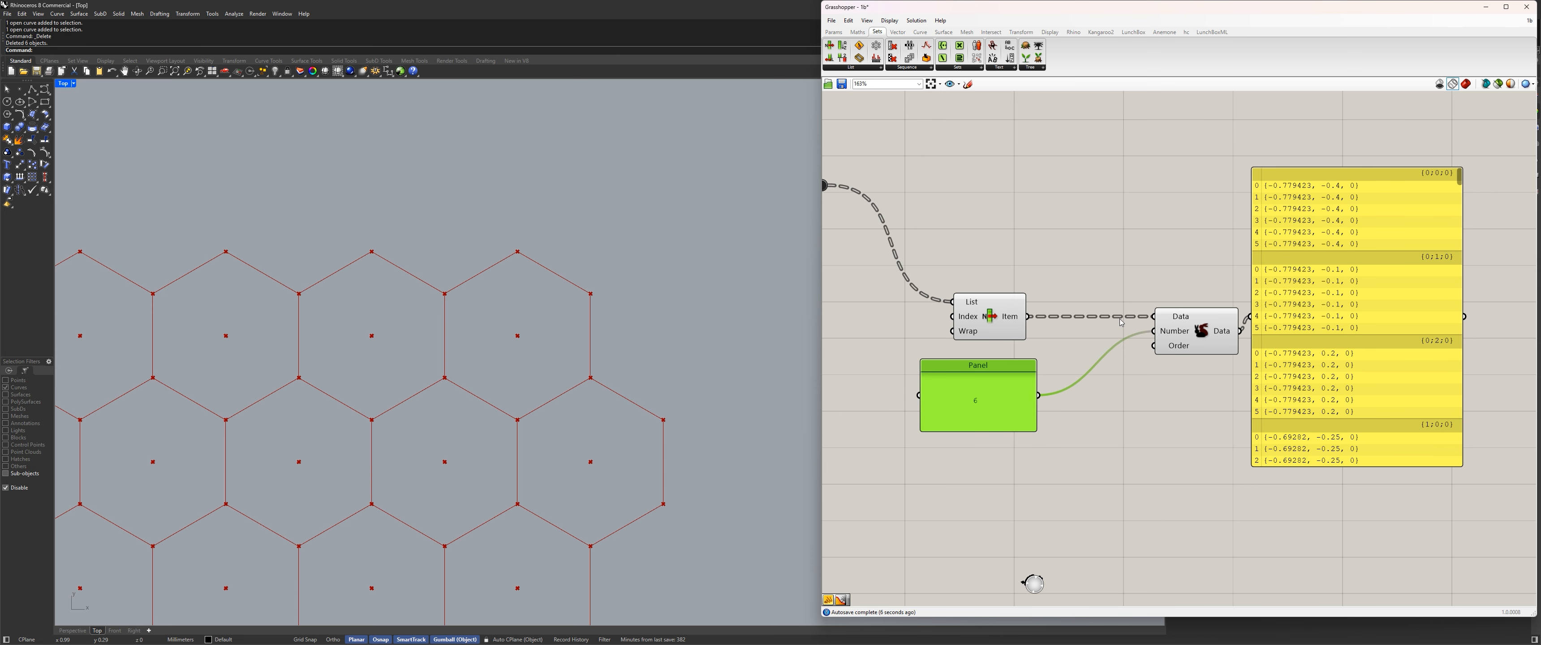
Try replacing the panel wired to Duplicate Data's Number input with an internally set integer.
{"action": "left_click_drag", "start_coordinate": [1155, 331], "coordinate": [1038, 397], "text": "ctrl"}
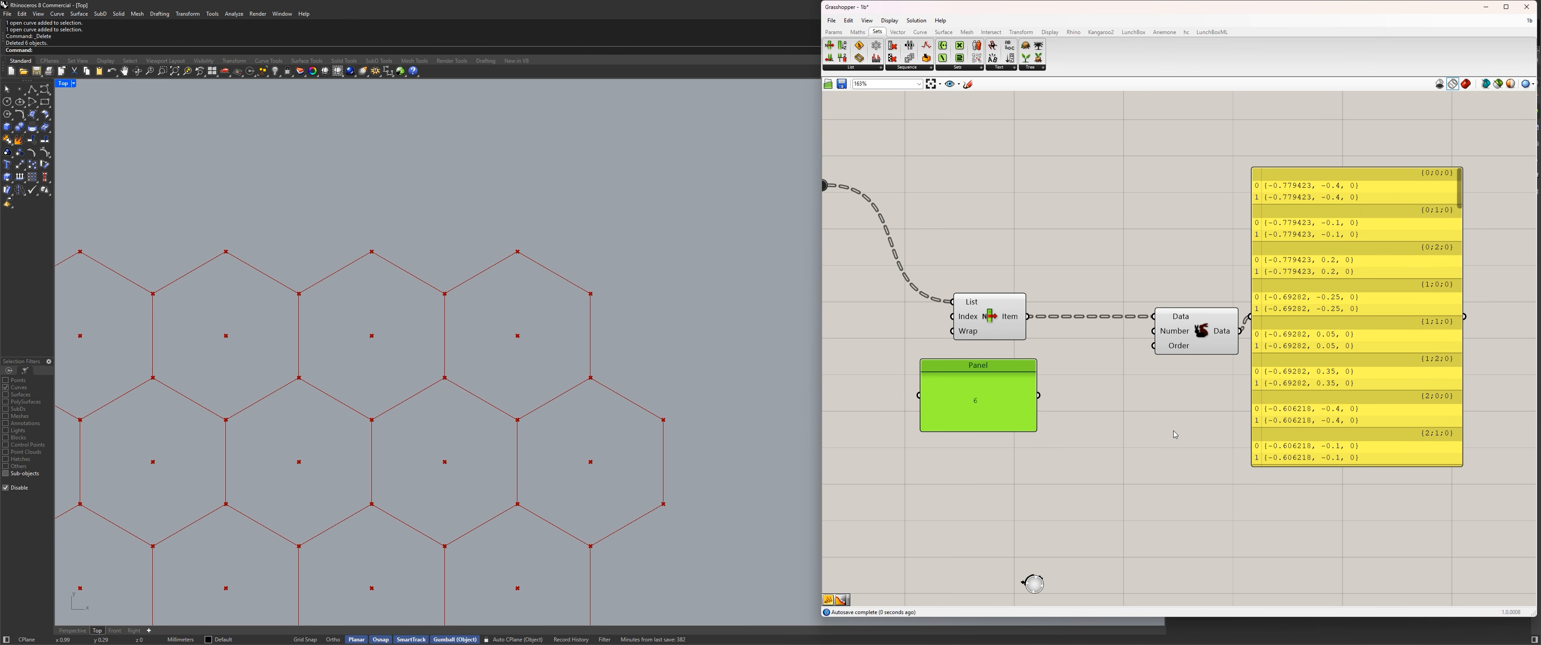
{"action": "left_click", "coordinate": [1175, 433]}
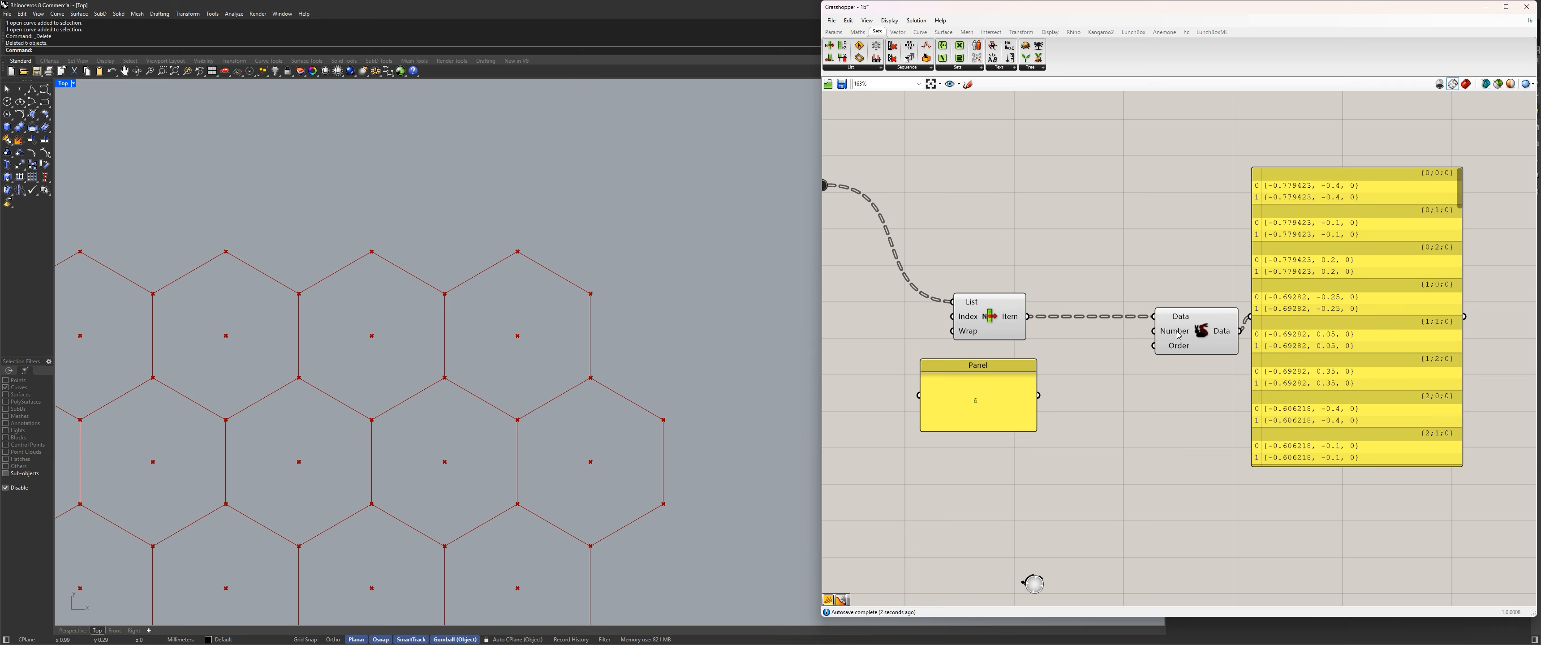
{"action": "left_click", "coordinate": [1170, 335]}
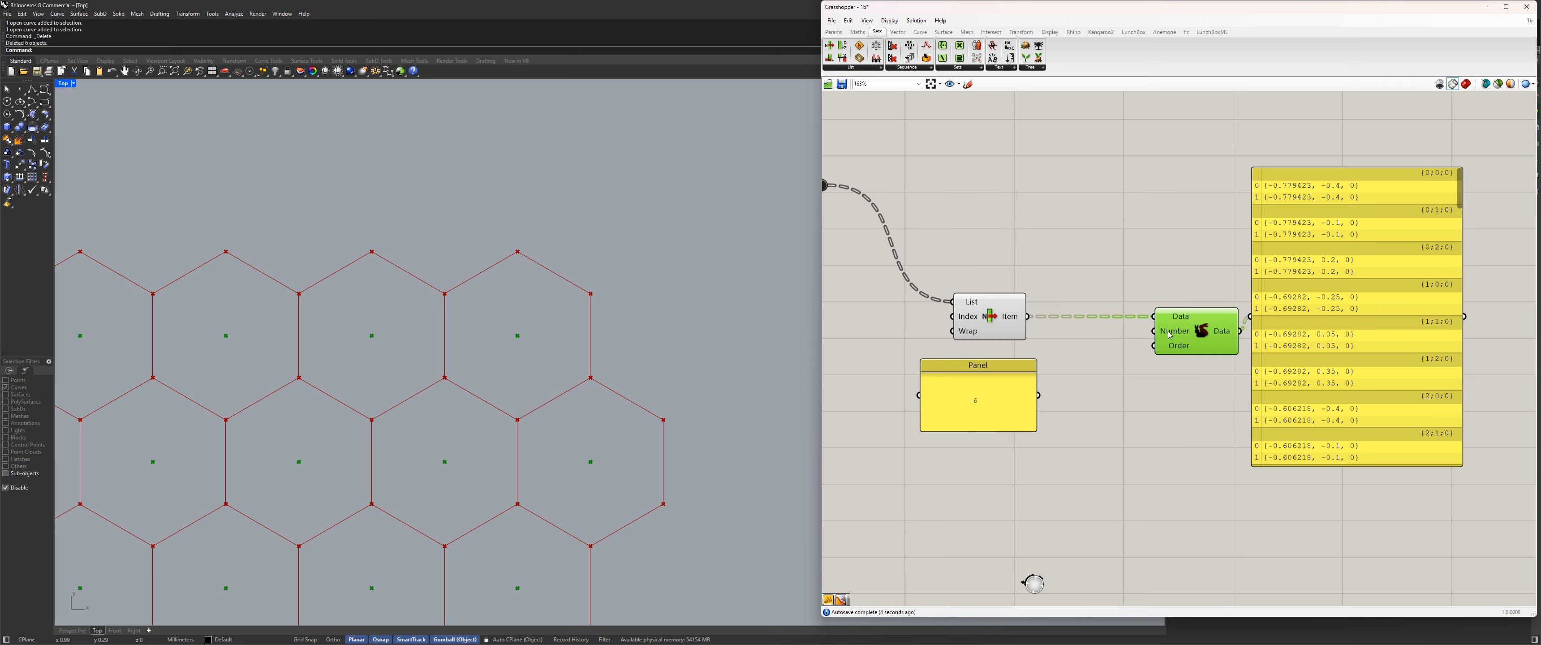
{"action": "right_click", "coordinate": [1171, 334]}
{"action": "mouse_move", "coordinate": [1219, 424]}
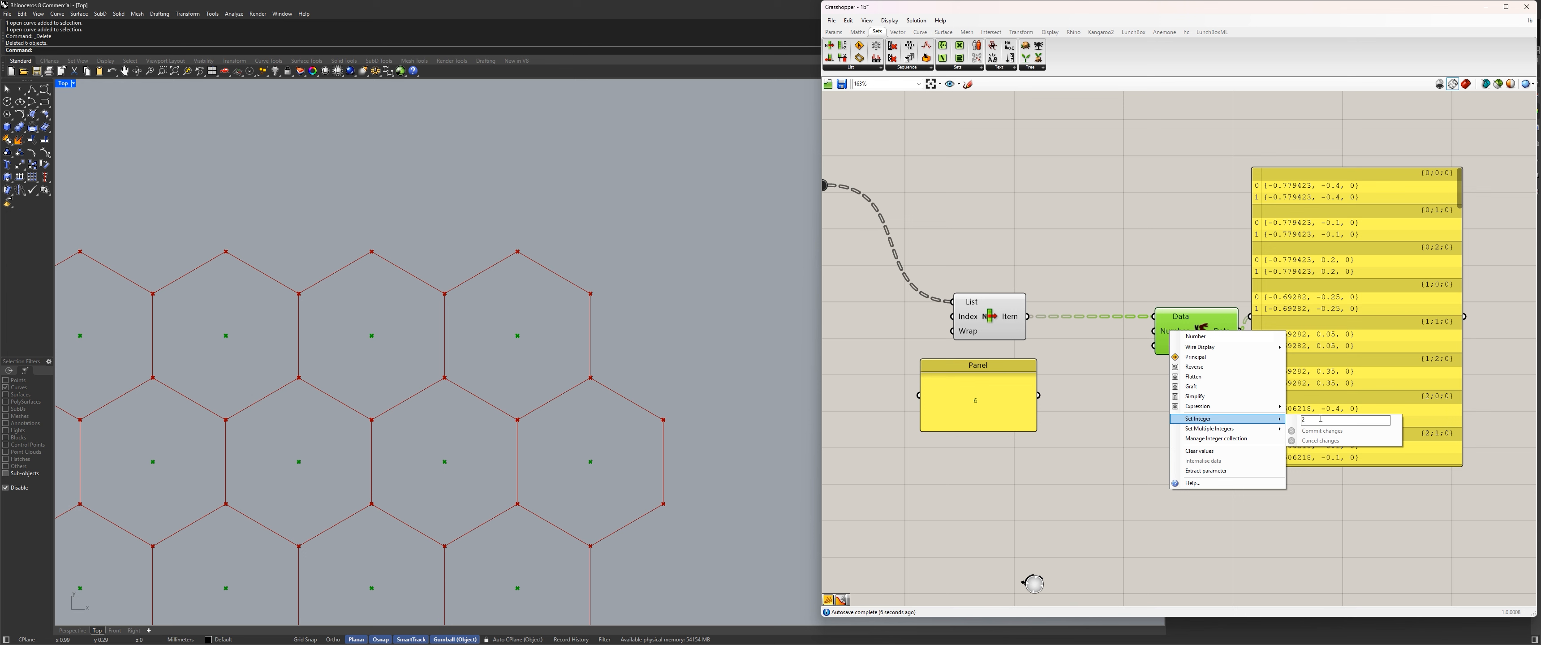
{"action": "left_click", "coordinate": [1084, 383]}
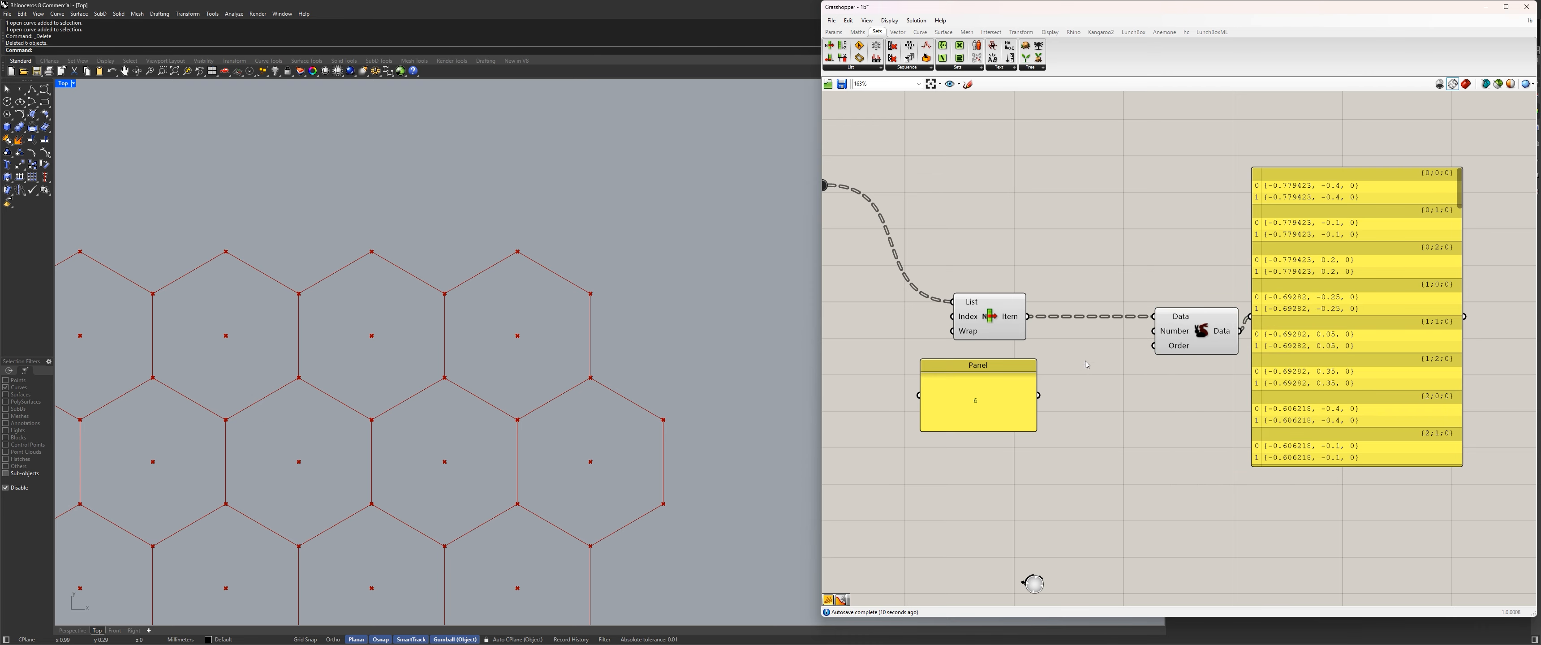
{"action": "scroll", "coordinate": [1084, 374], "scroll_direction": "down", "scroll_amount": 2}
{"action": "scroll", "coordinate": [1043, 389], "scroll_direction": "up", "scroll_amount": 3}
{"action": "left_click_drag", "start_coordinate": [1043, 390], "coordinate": [1173, 312]}
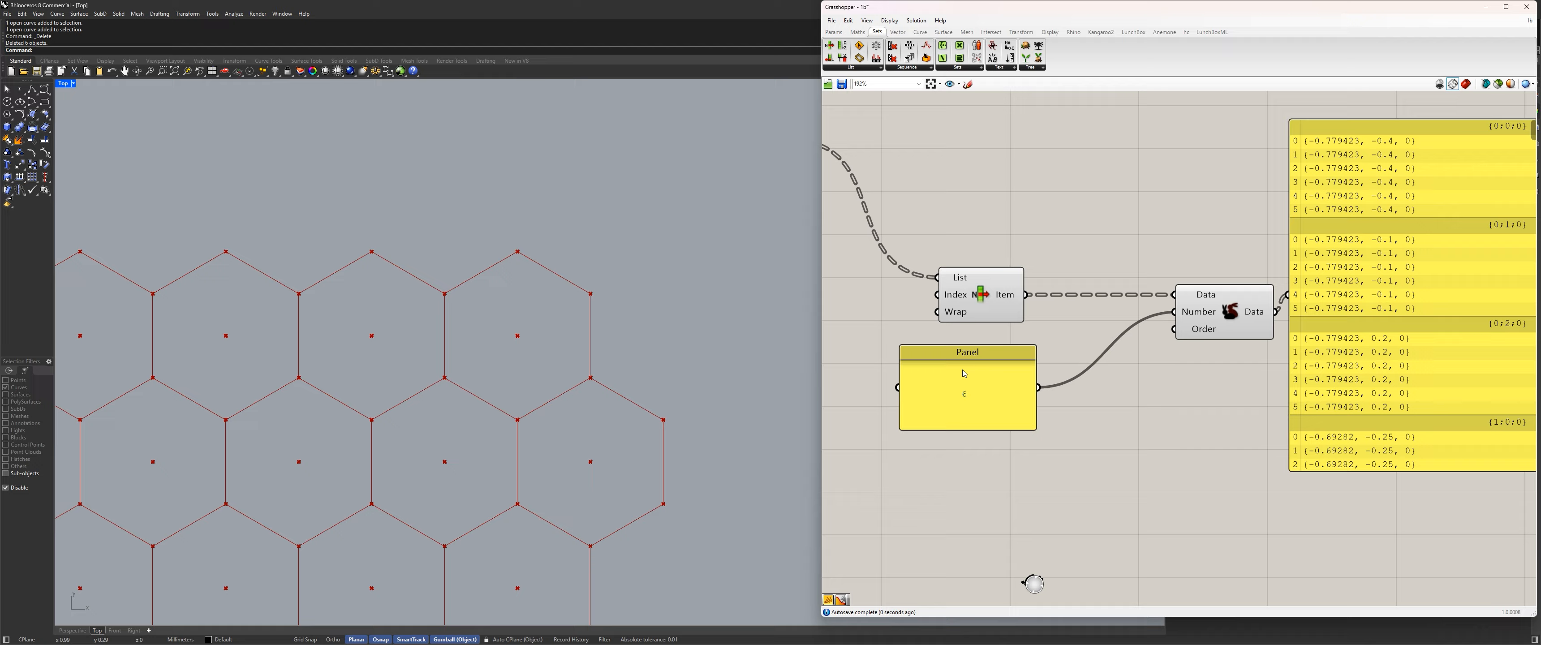
Shrink the panel containing 6, remove its title, and move it and Duplicate Data closer to List Item.
{"action": "left_click_drag", "start_coordinate": [958, 373], "coordinate": [1058, 357]}
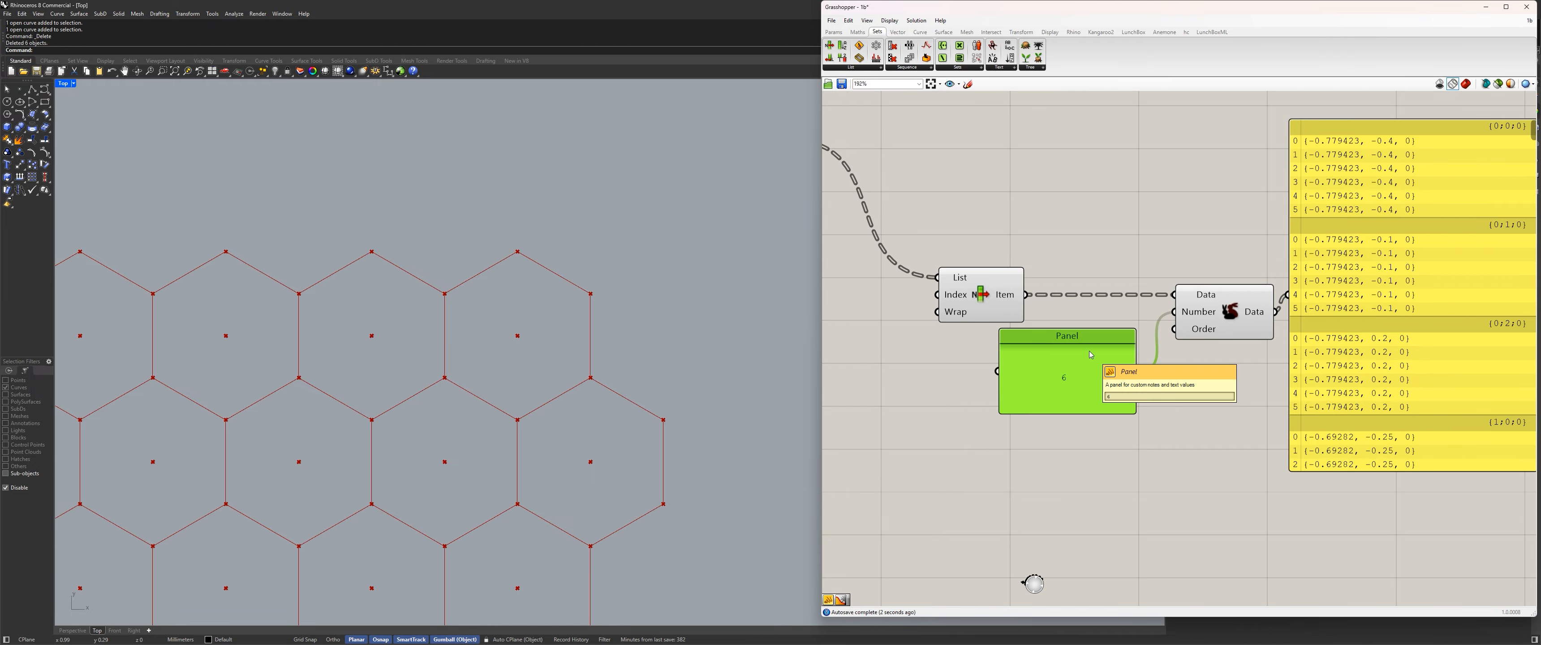
{"action": "right_click", "coordinate": [1065, 338]}
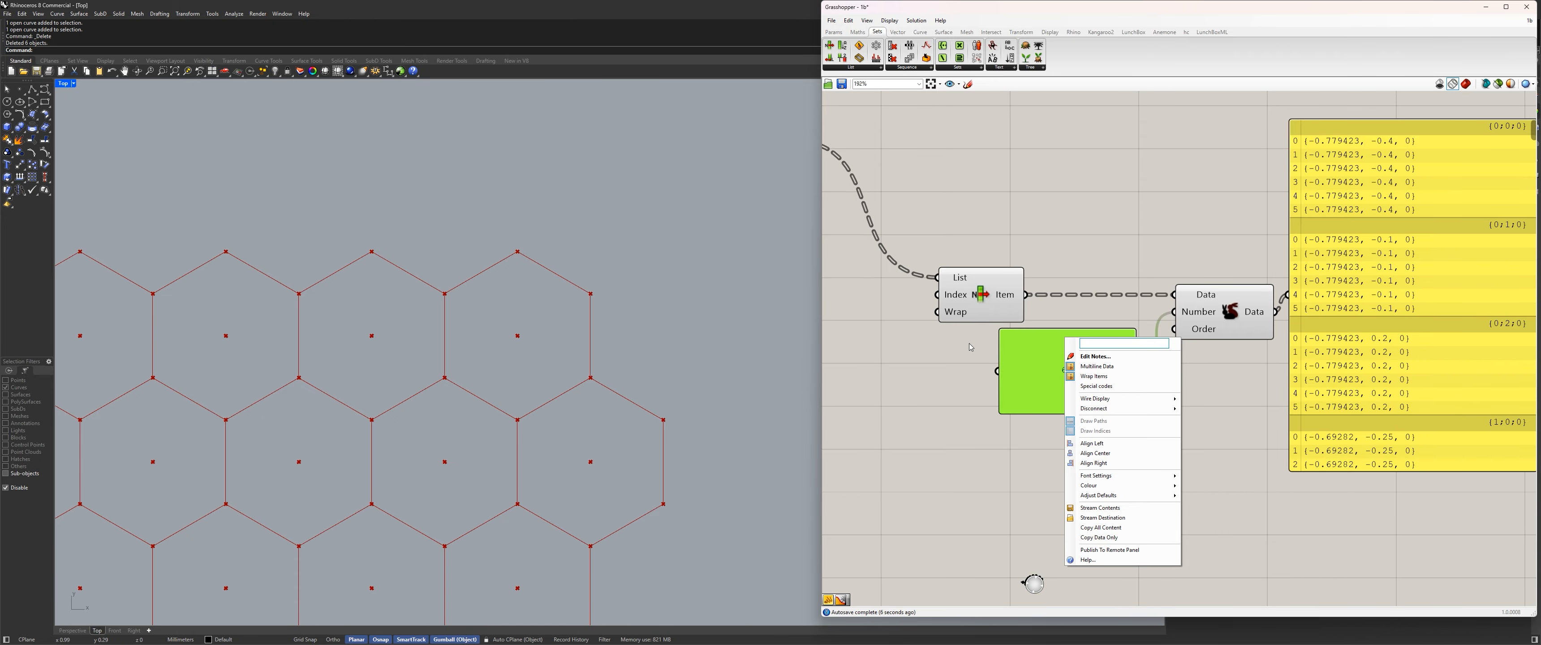
{"action": "key", "text": "Escape"}
{"action": "left_click", "coordinate": [1143, 483]}
{"action": "left_click_drag", "start_coordinate": [1134, 410], "coordinate": [1009, 363]}
{"action": "left_click_drag", "start_coordinate": [1254, 316], "coordinate": [1165, 317]}
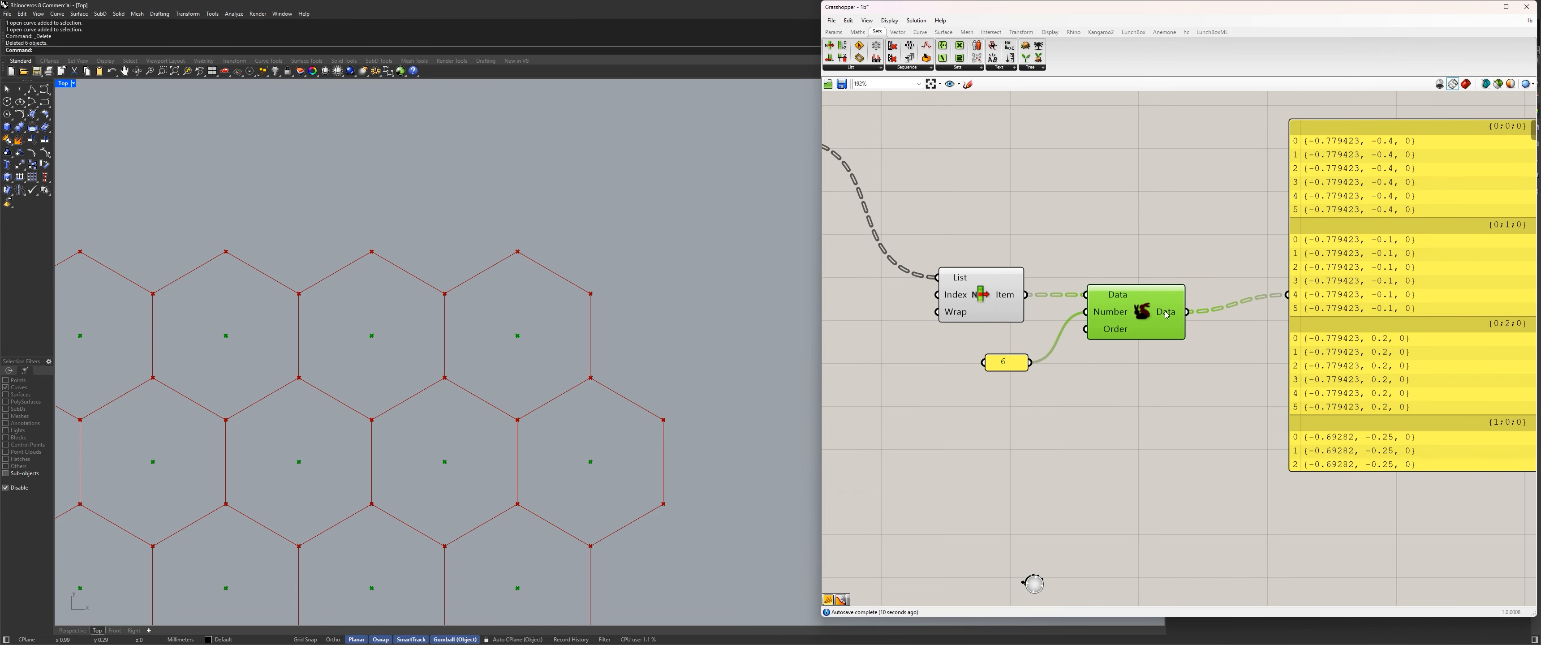
{"action": "scroll", "coordinate": [1032, 345], "scroll_direction": "down", "scroll_amount": 2}
{"action": "left_click_drag", "start_coordinate": [1021, 365], "coordinate": [1015, 363]}
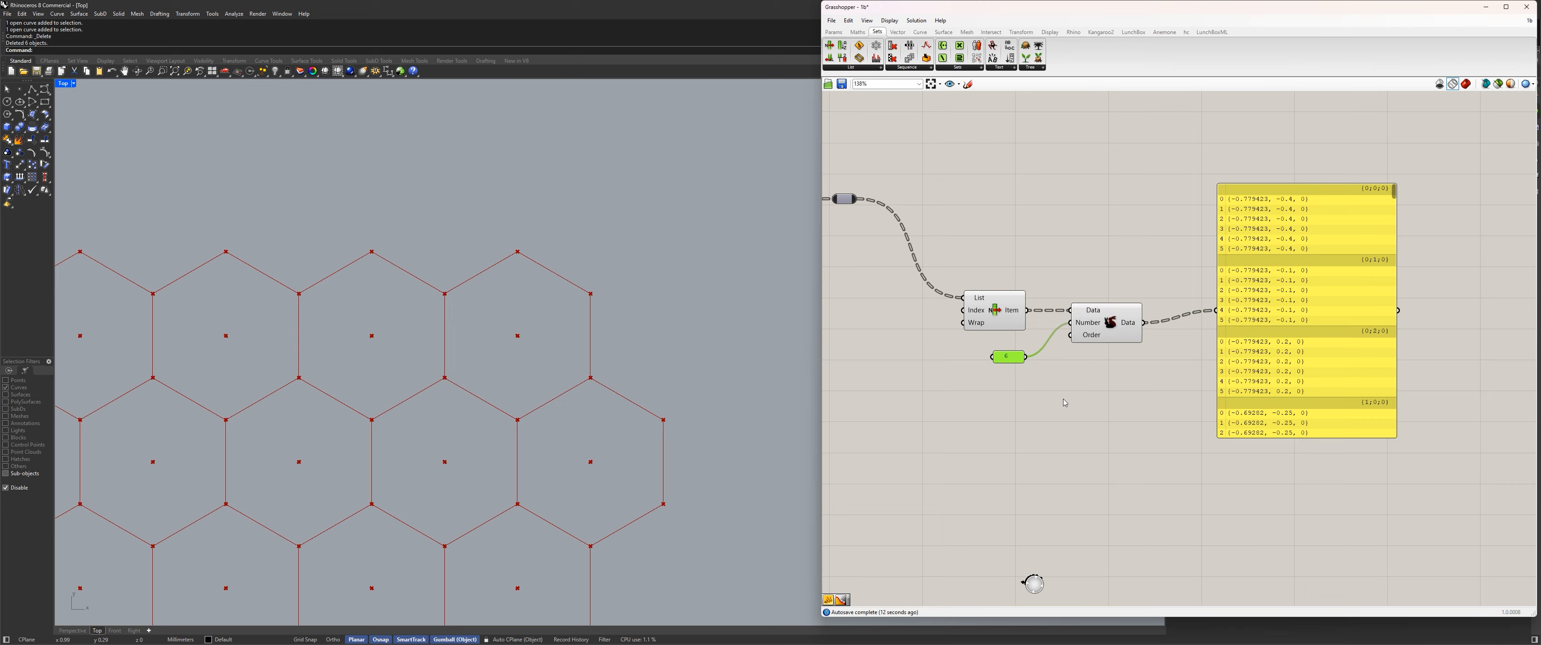
Align the output panel with Duplicate Data's output and select Duplicate Data to highlight its points.
{"action": "left_click_drag", "start_coordinate": [1246, 317], "coordinate": [1246, 330]}
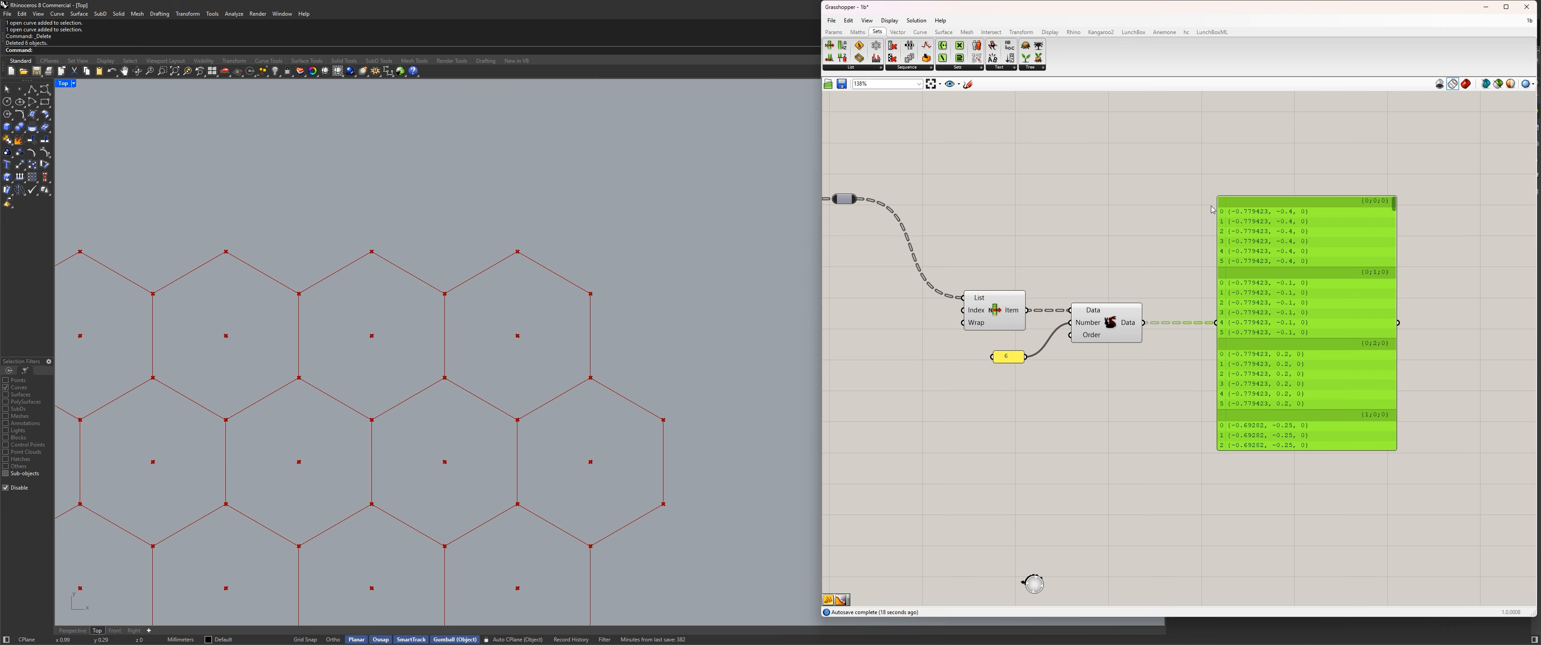
{"action": "left_click", "coordinate": [1099, 328]}
{"action": "scroll", "coordinate": [1111, 411], "scroll_direction": "down", "scroll_amount": 4}
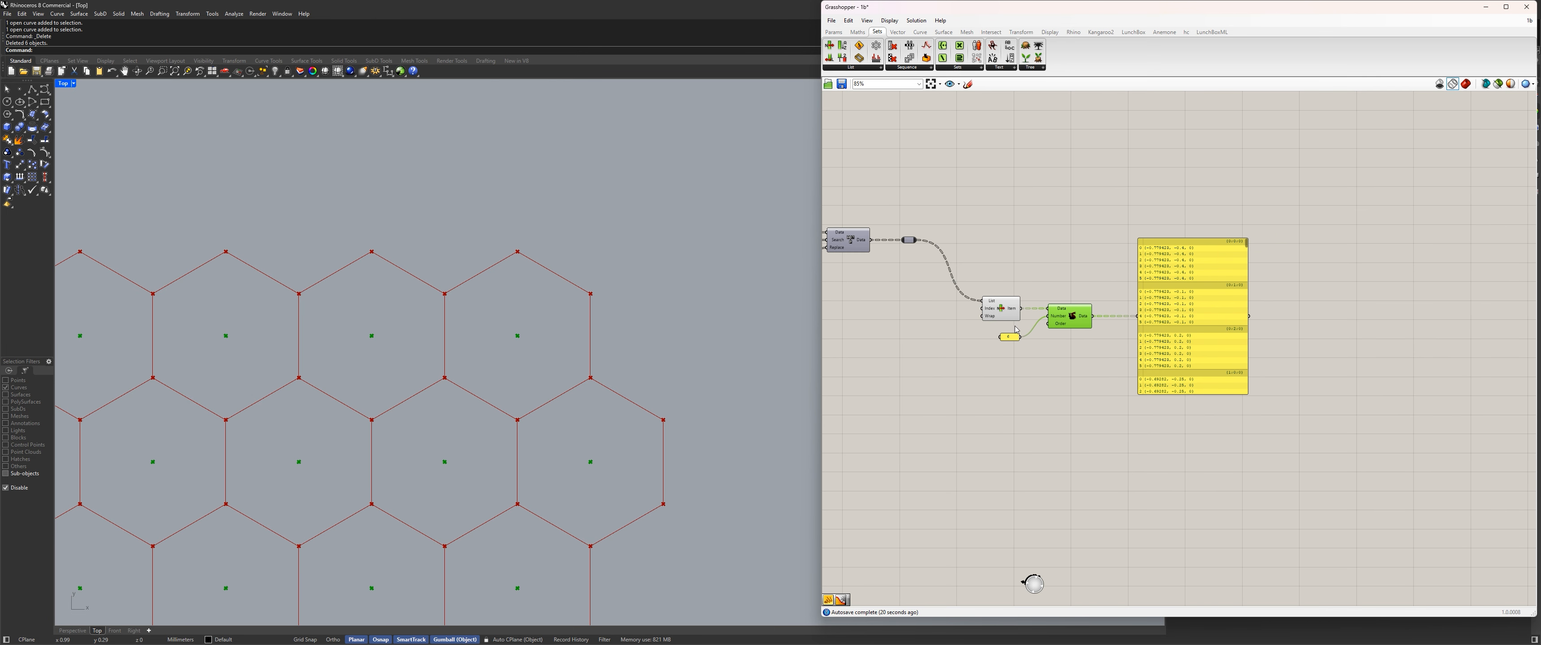
{"action": "left_click", "coordinate": [1133, 424]}
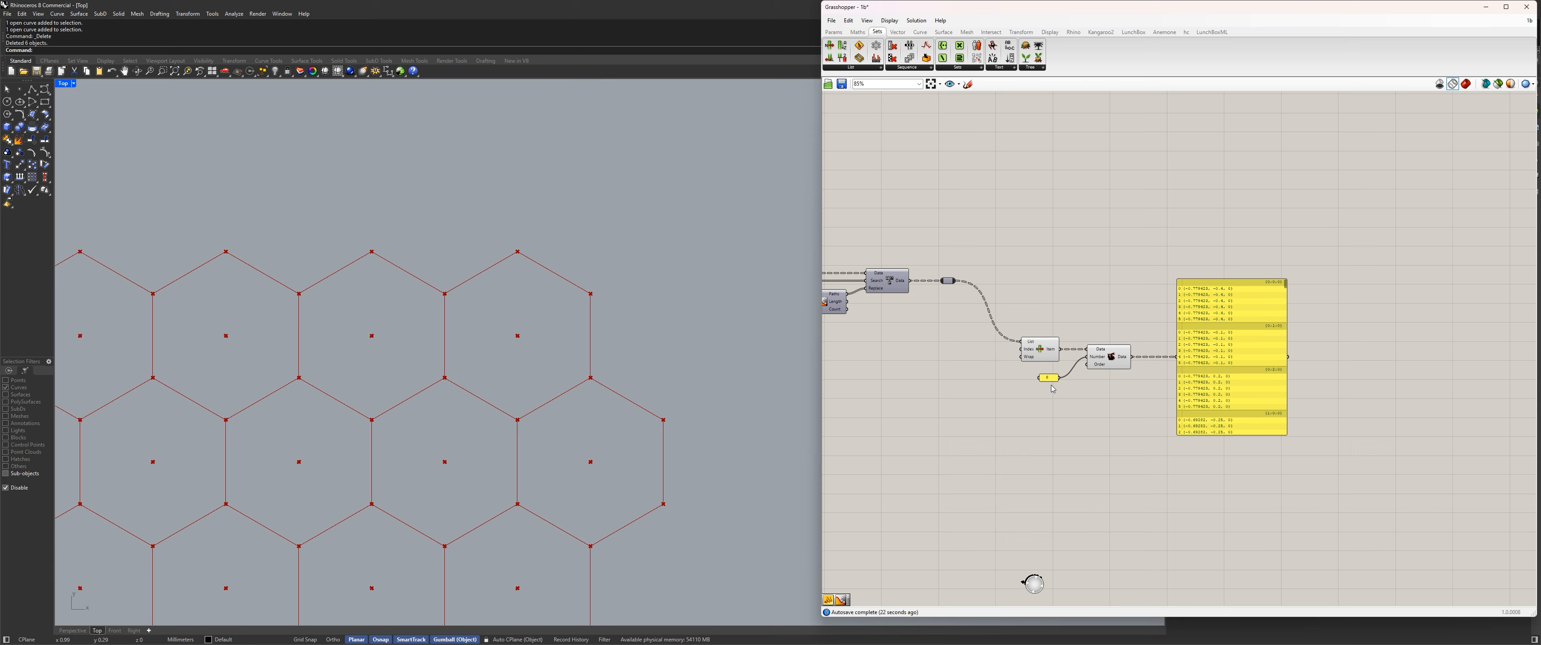
Raise the output panel to line up with Duplicate Data and select List Item to highlight the hexagon centers.
{"action": "scroll", "coordinate": [1050, 385], "scroll_direction": "up", "scroll_amount": 2}
{"action": "left_click_drag", "start_coordinate": [1198, 417], "coordinate": [1039, 223]}
{"action": "left_click", "coordinate": [1159, 331]}
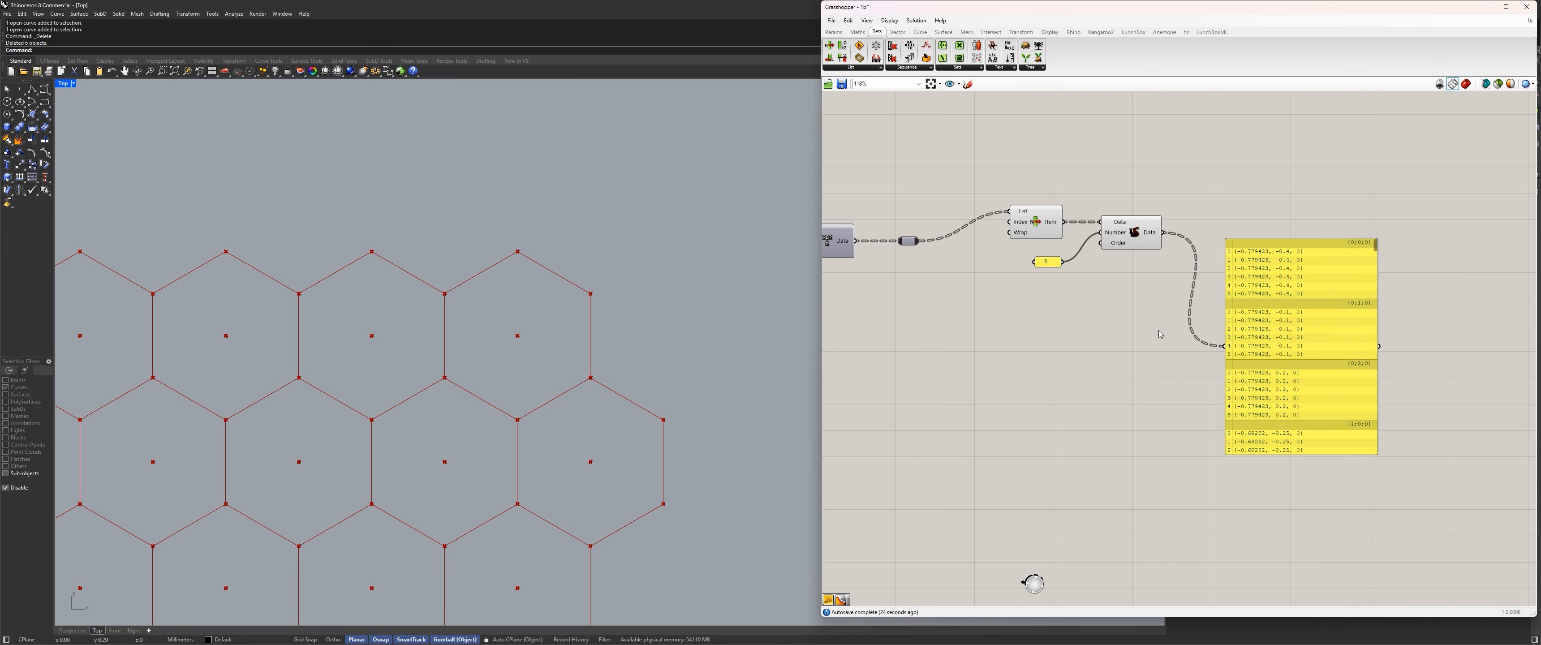
{"action": "left_click_drag", "start_coordinate": [1285, 356], "coordinate": [1323, 257]}
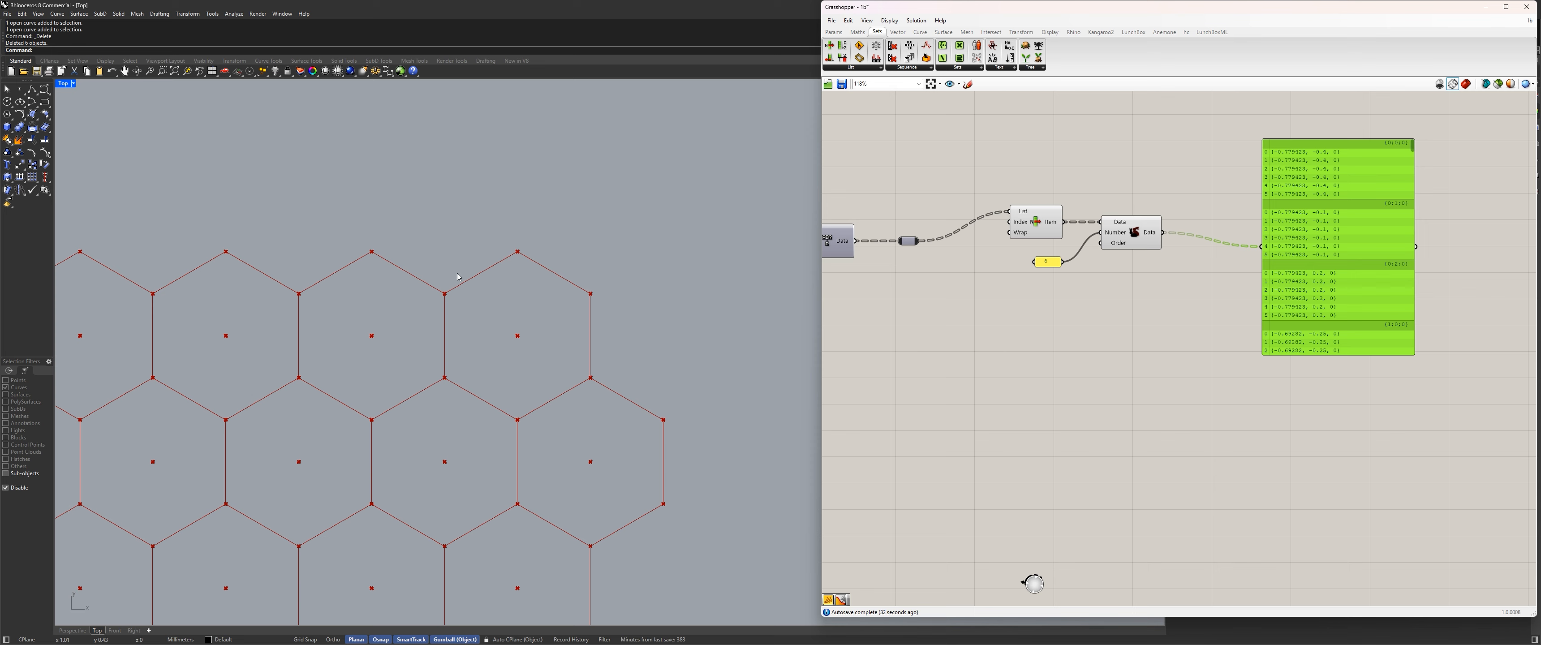
{"action": "left_click", "coordinate": [1035, 228]}
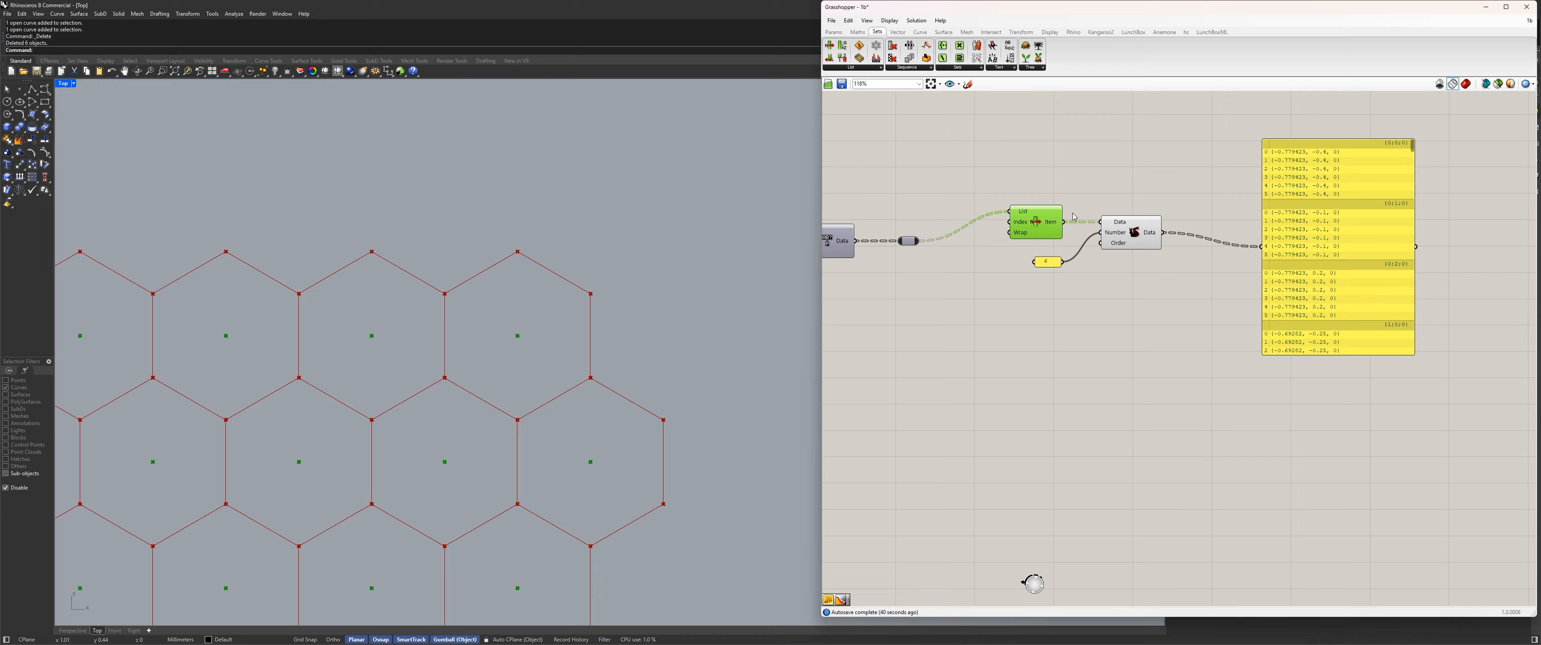
Add a Cull Index component below List Item and connect the renumbered tree's relay to its List input.
{"action": "double_click", "coordinate": [984, 339]}
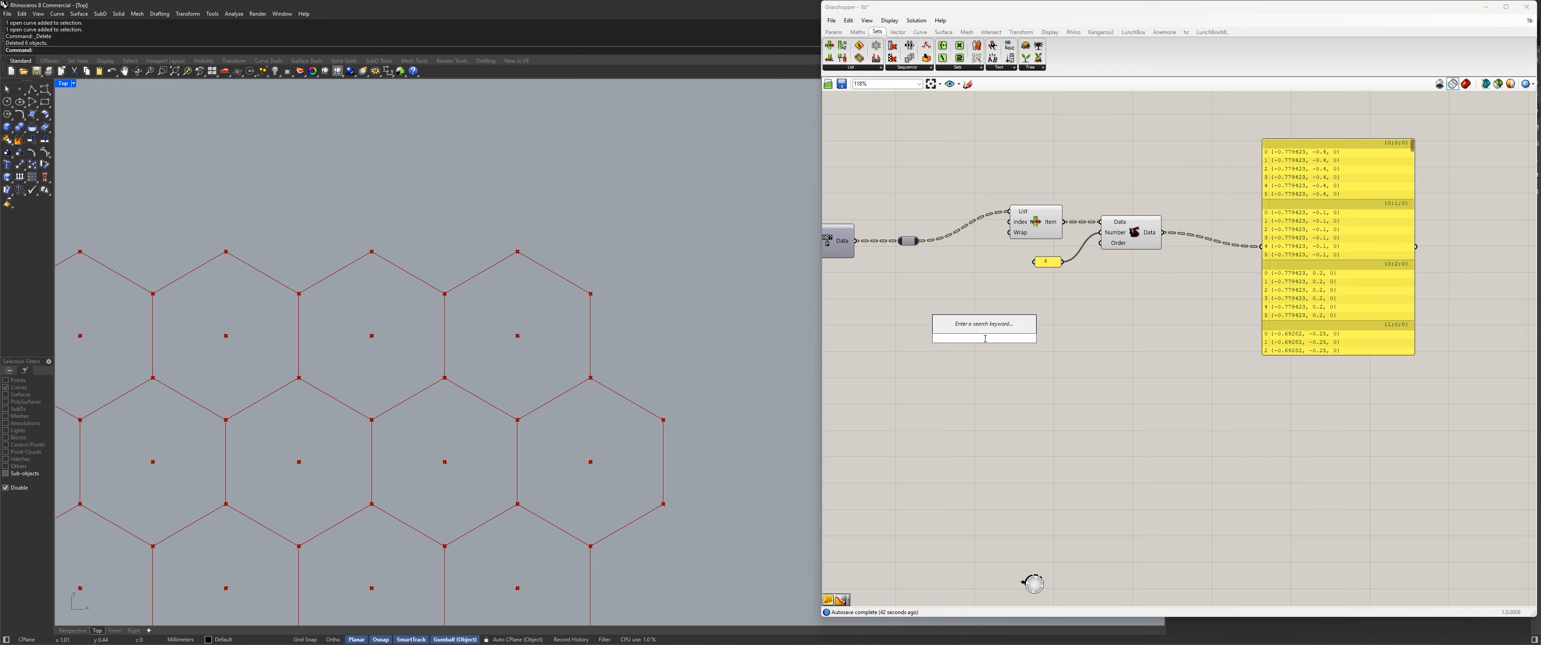
{"action": "type", "text": "l"}
{"action": "key", "text": "BackSpace"}
{"action": "type", "text": "cull"}
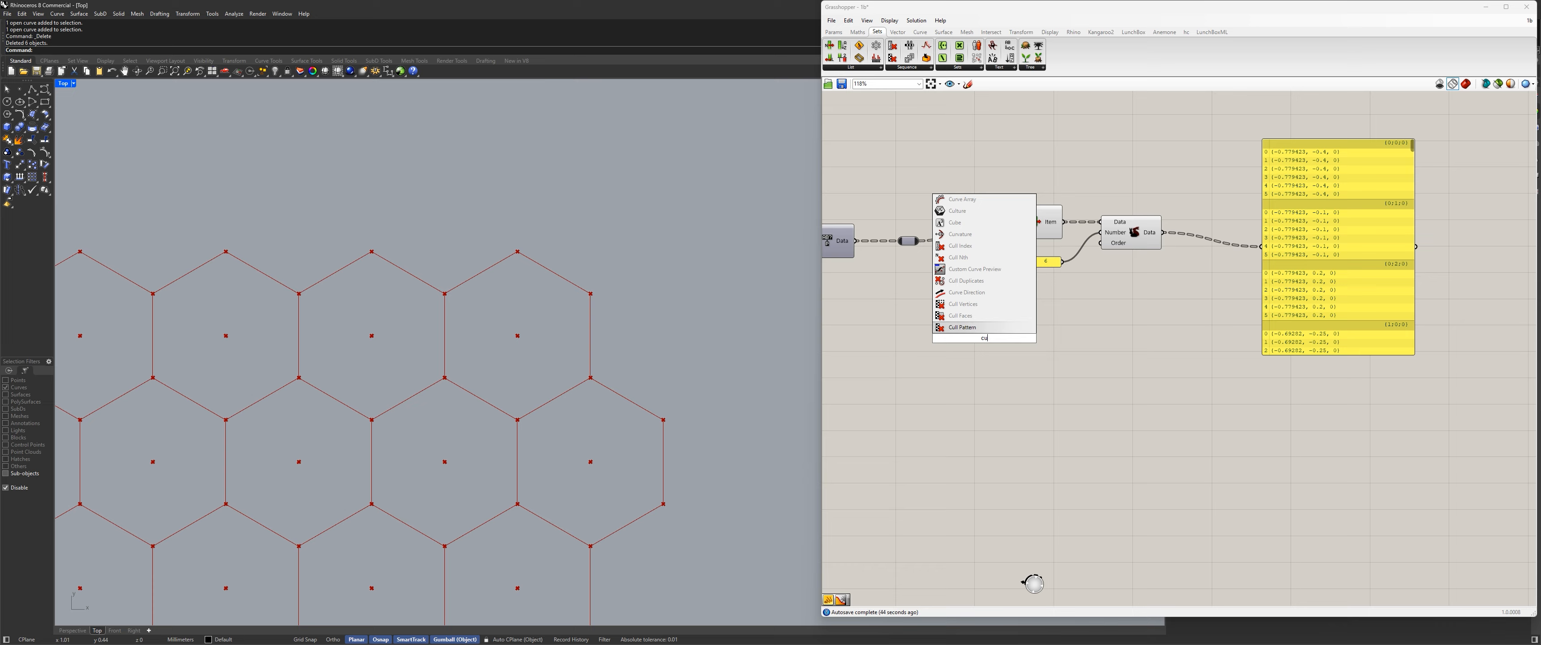
{"action": "key", "text": "Up"}
{"action": "key", "text": "Up"}
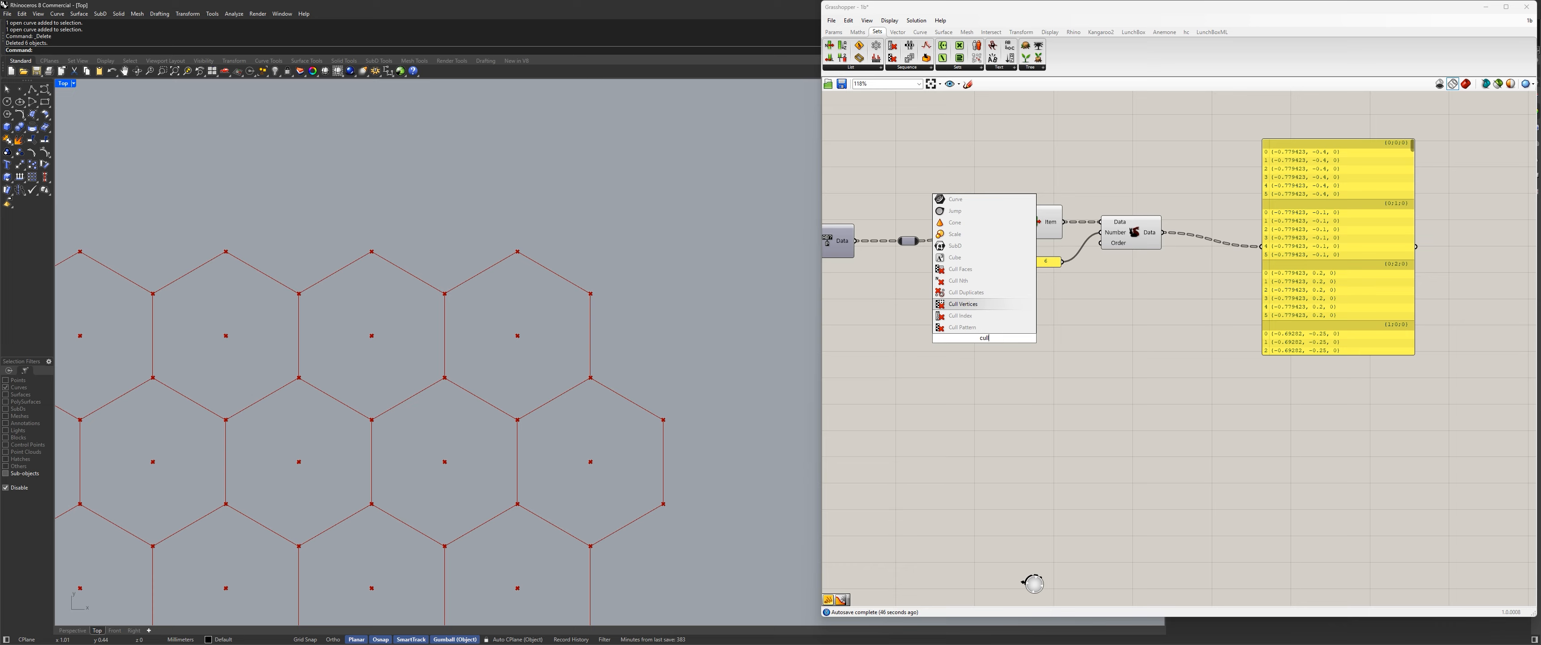
{"action": "key", "text": "Up"}
{"action": "key", "text": "Up"}
{"action": "key", "text": "Down"}
{"action": "key", "text": "Down"}
{"action": "key", "text": "Down"}
{"action": "key", "text": "Return"}
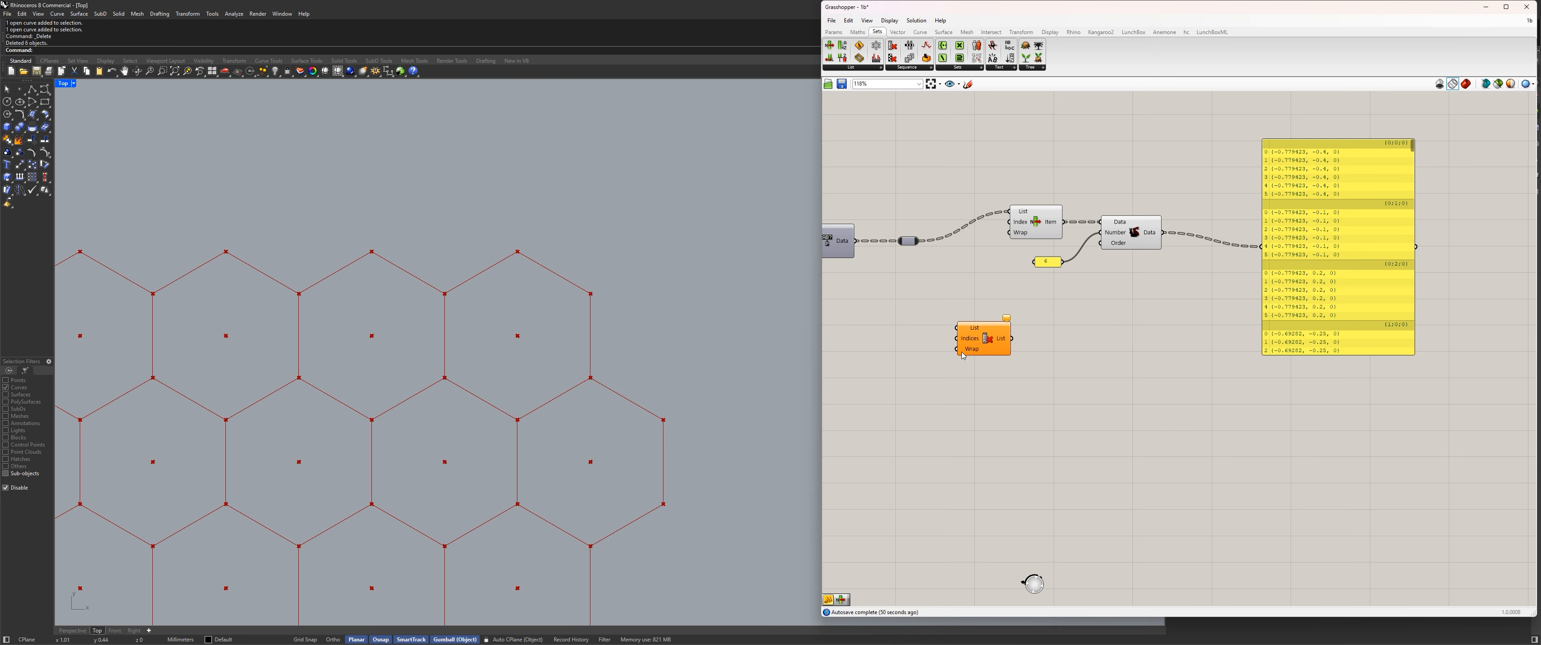
{"action": "left_click_drag", "start_coordinate": [987, 339], "coordinate": [1027, 315]}
{"action": "left_click_drag", "start_coordinate": [920, 241], "coordinate": [1050, 315]}
Create a panel containing 0 beside the Cull Index component.
{"action": "left_click", "coordinate": [985, 330]}
{"action": "double_click", "coordinate": [984, 330]}
{"action": "type", "text": "panel"}
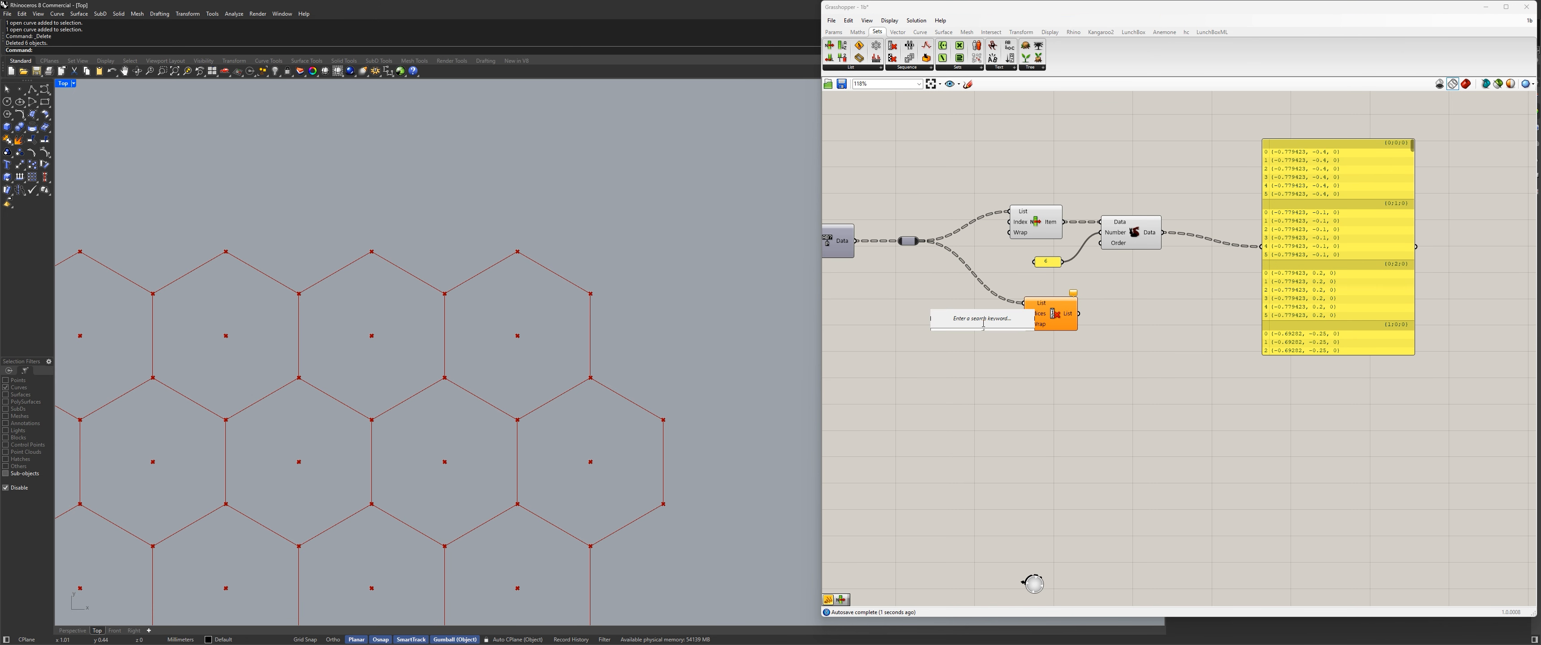
{"action": "key", "text": "Return"}
{"action": "double_click", "coordinate": [985, 327]}
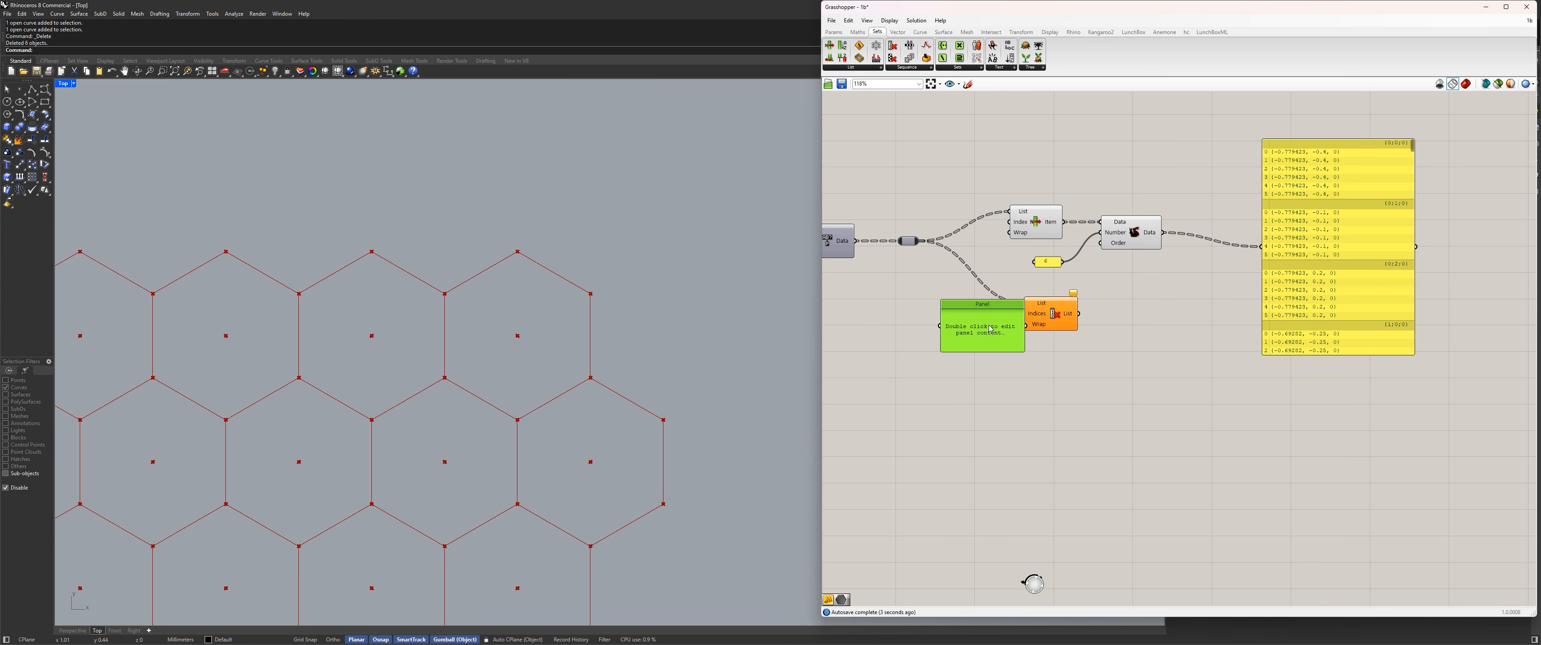
{"action": "type", "text": "0"}
{"action": "scroll", "coordinate": [968, 301], "scroll_direction": "up", "scroll_amount": 2}
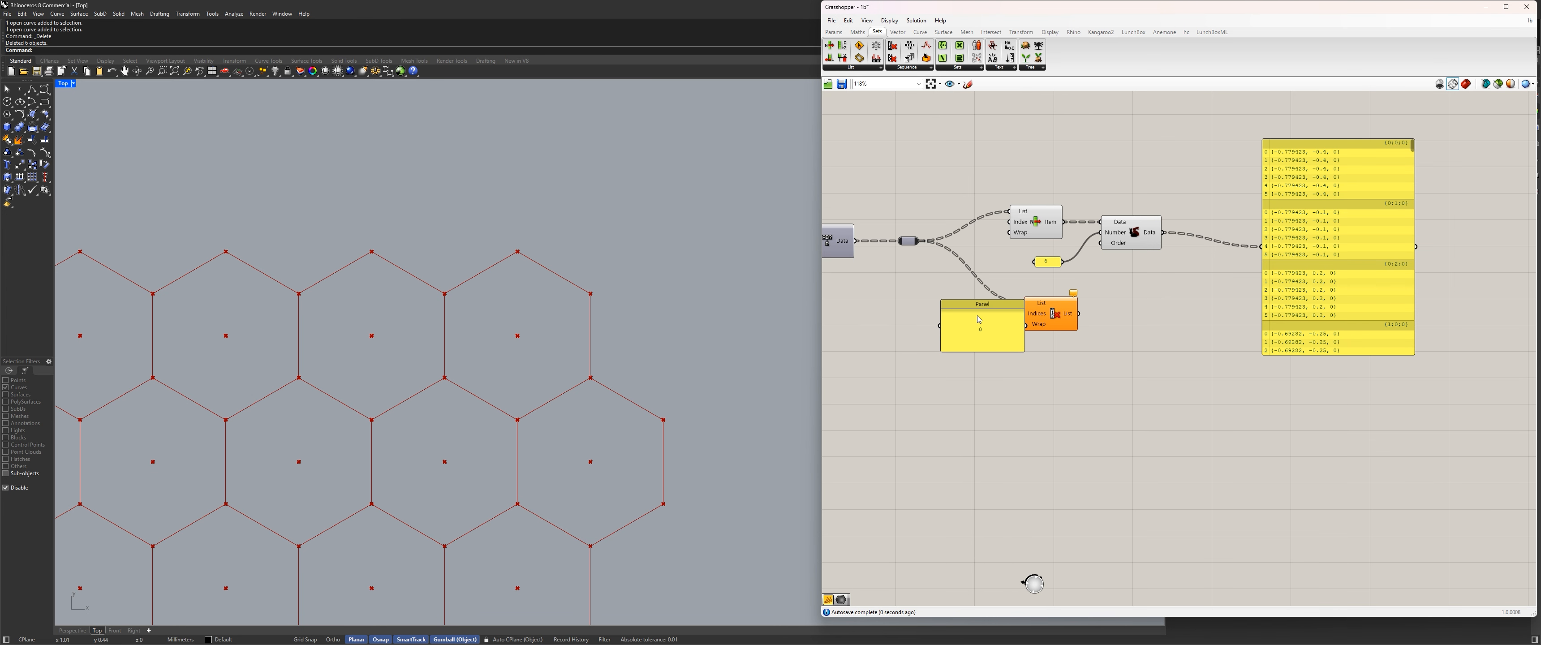
Remove the 0 panel's title, shrink the panel, and wire it to Cull Index's Indices input.
{"action": "right_click", "coordinate": [995, 313]}
{"action": "left_click_drag", "start_coordinate": [1053, 323], "coordinate": [909, 320]}
{"action": "key", "text": "BackSpace"}
{"action": "key", "text": "Return"}
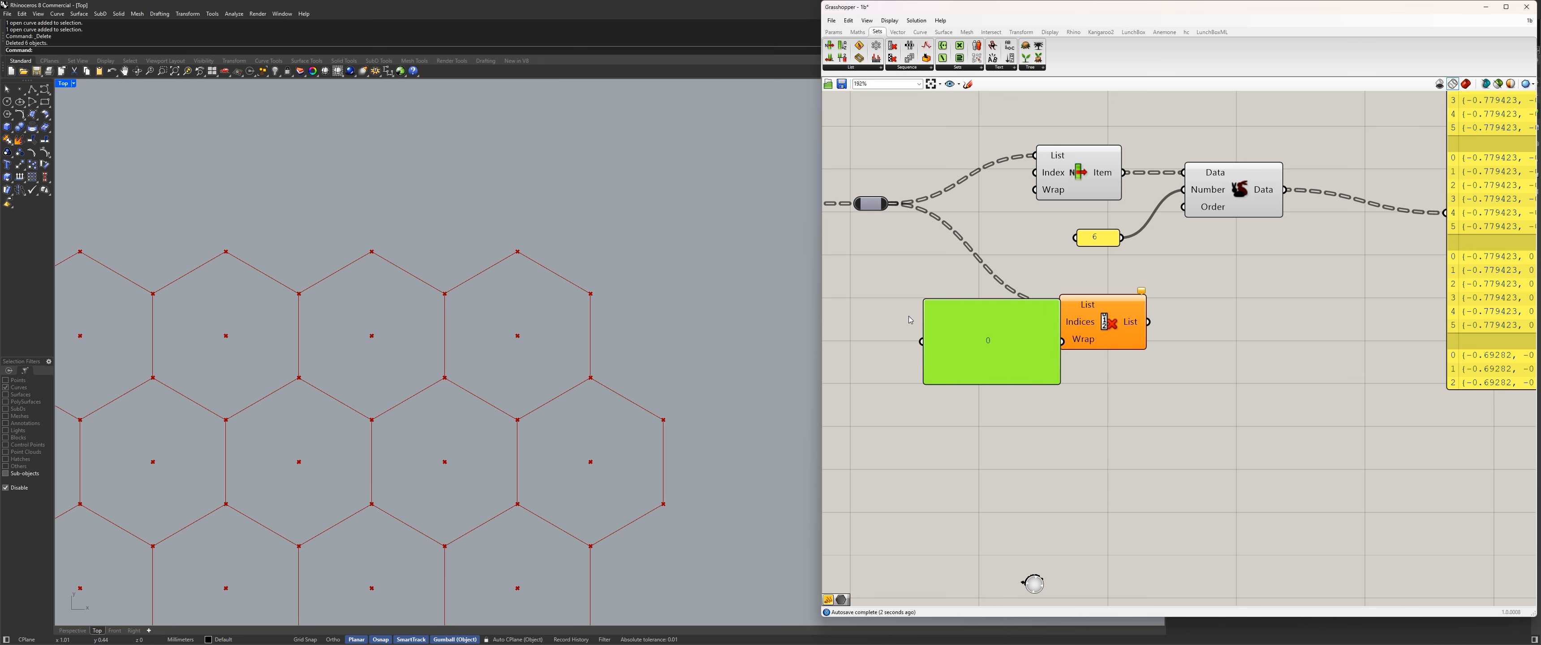
{"action": "left_click_drag", "start_coordinate": [1055, 380], "coordinate": [1079, 326]}
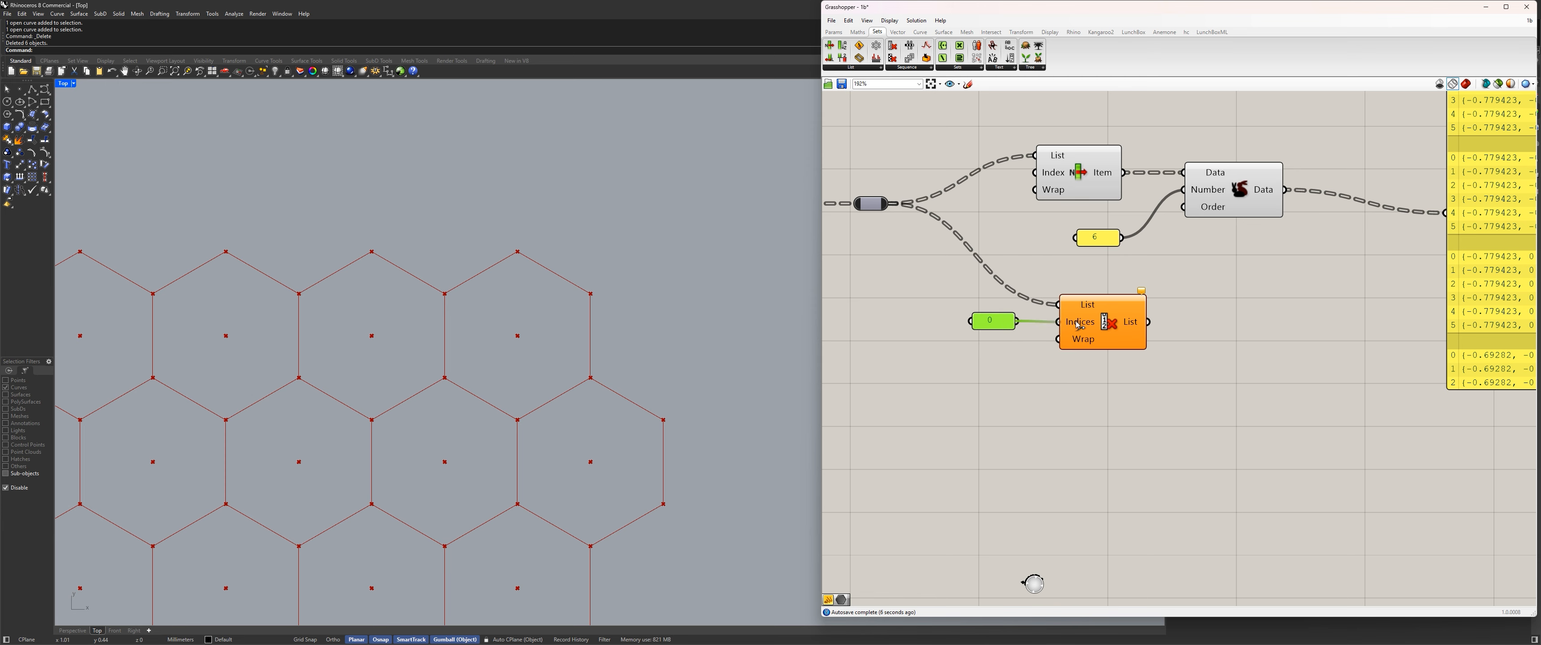
Select Cull Index and examine which hexagon points it highlights in the Rhino viewport.
{"action": "left_click", "coordinate": [1104, 321]}
{"action": "scroll", "coordinate": [640, 390], "scroll_direction": "down", "scroll_amount": 3}
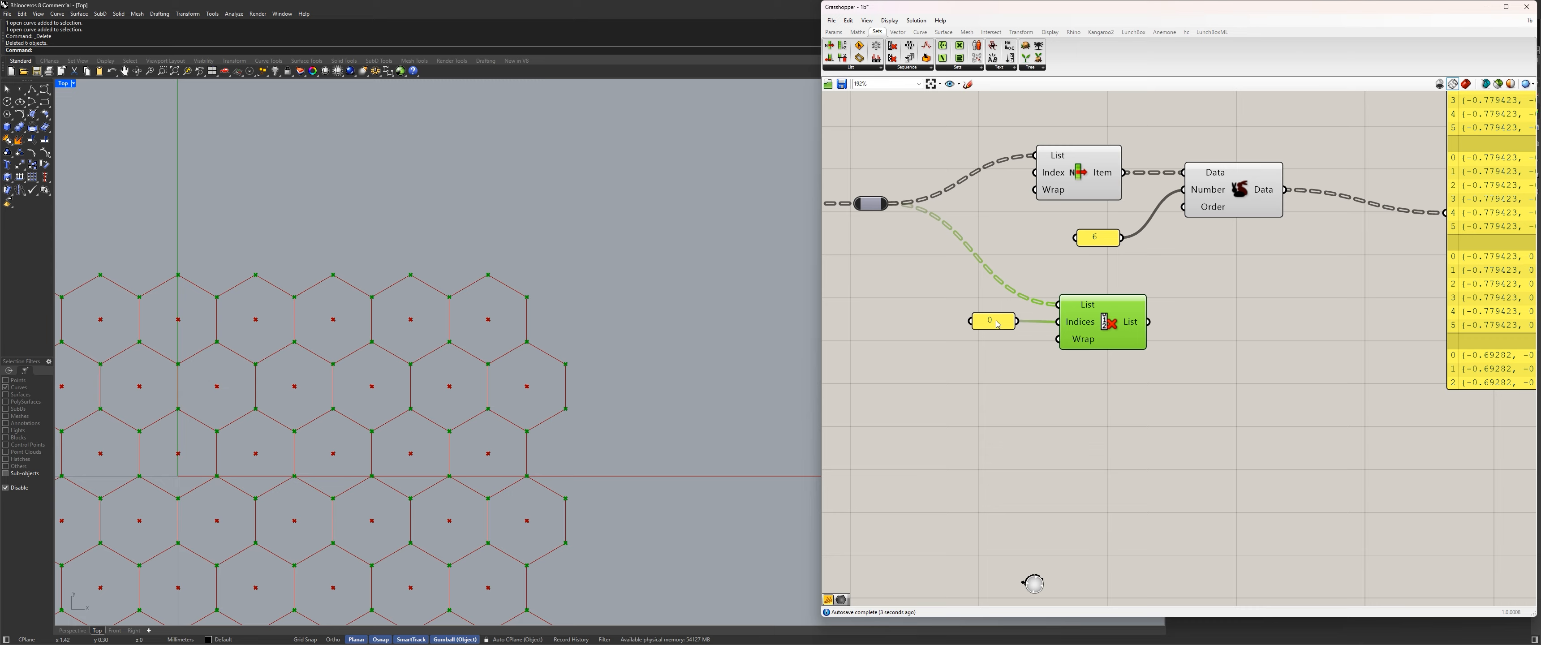
{"action": "left_click_drag", "start_coordinate": [997, 324], "coordinate": [1010, 323]}
{"action": "right_click_drag", "start_coordinate": [1196, 313], "coordinate": [1030, 347]}
{"action": "left_click_drag", "start_coordinate": [945, 347], "coordinate": [933, 347]}
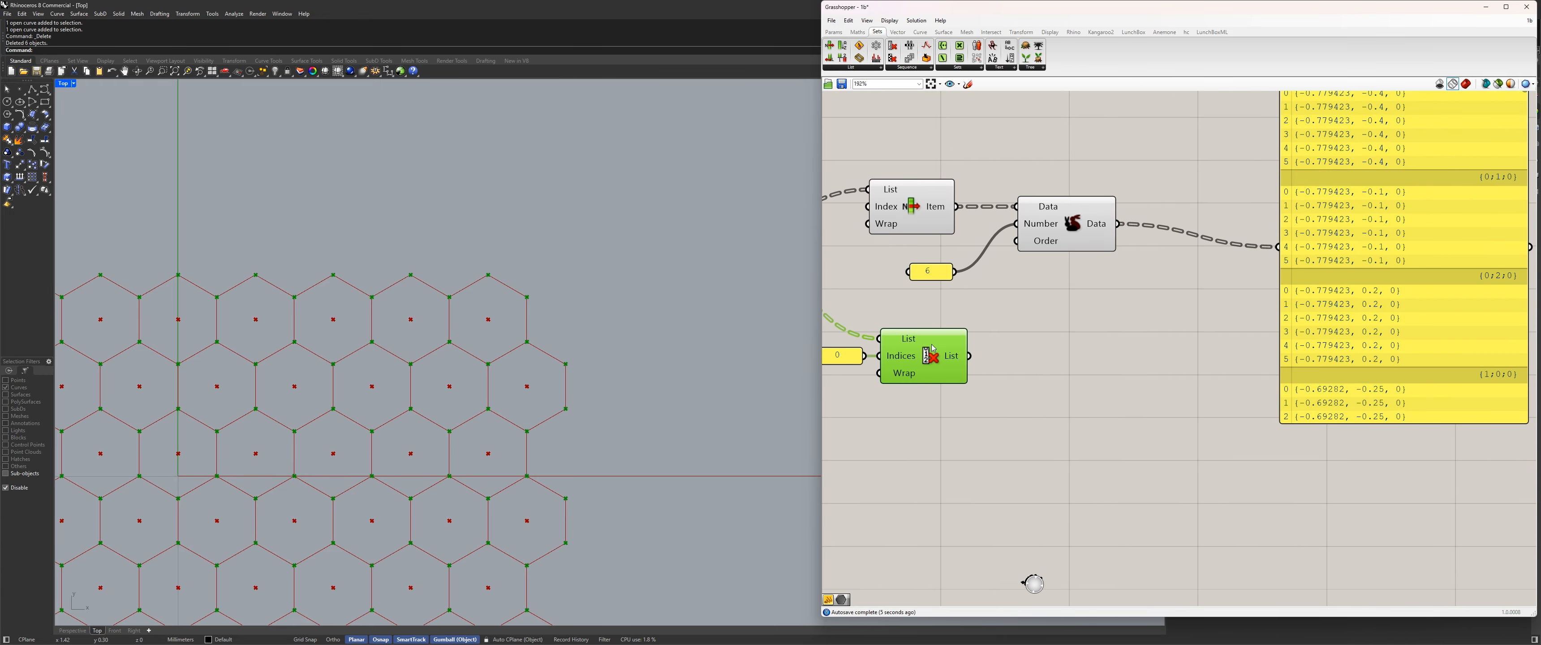
{"action": "right_click_drag", "start_coordinate": [932, 348], "coordinate": [1027, 410]}
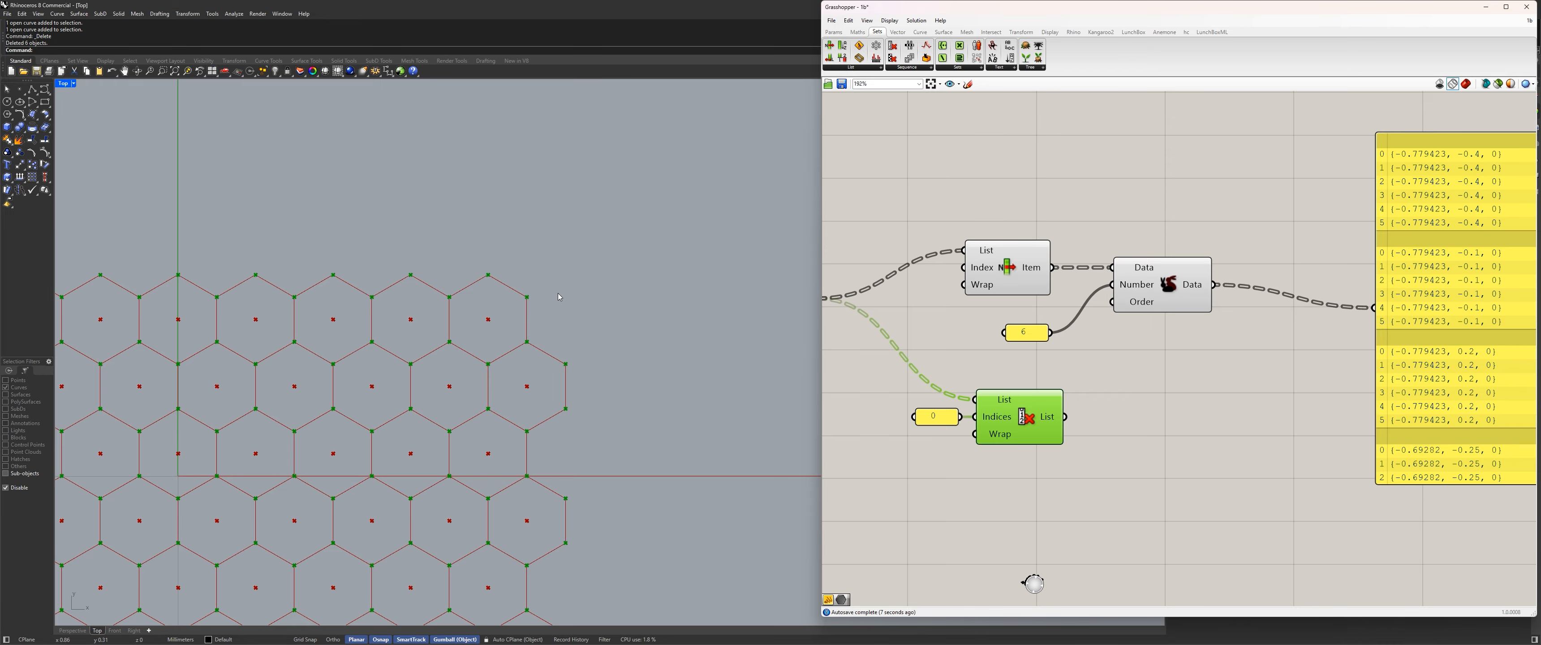
Duplicate Cull Index with its 0 panel directly below the original, keeping the input wires, and select the copy.
{"action": "right_click_drag", "start_coordinate": [1153, 500], "coordinate": [1185, 410]}
{"action": "left_click_drag", "start_coordinate": [1184, 411], "coordinate": [836, 278]}
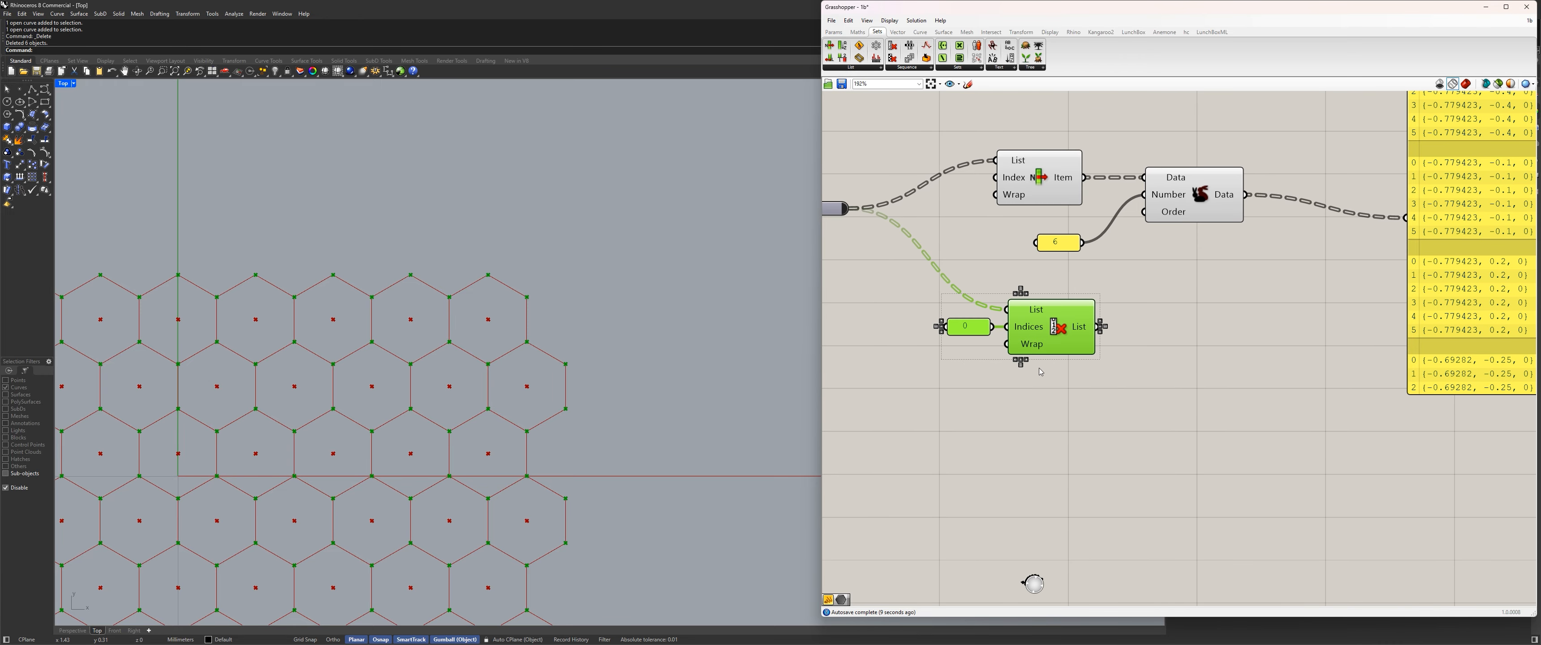
{"action": "left_click_drag", "start_coordinate": [1060, 321], "coordinate": [1063, 416], "text": "alt"}
{"action": "left_click", "coordinate": [1121, 345]}
{"action": "left_click", "coordinate": [1054, 335]}
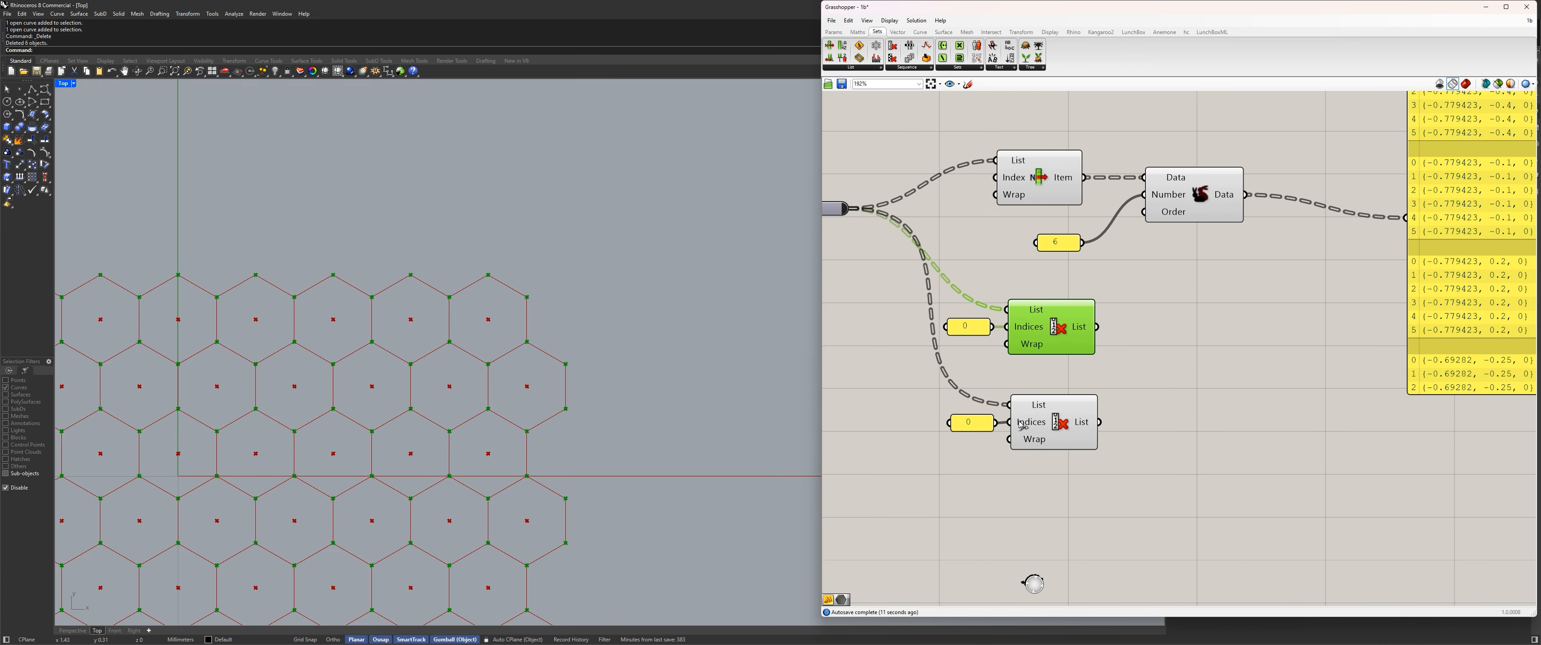
{"action": "left_click", "coordinate": [1045, 414]}
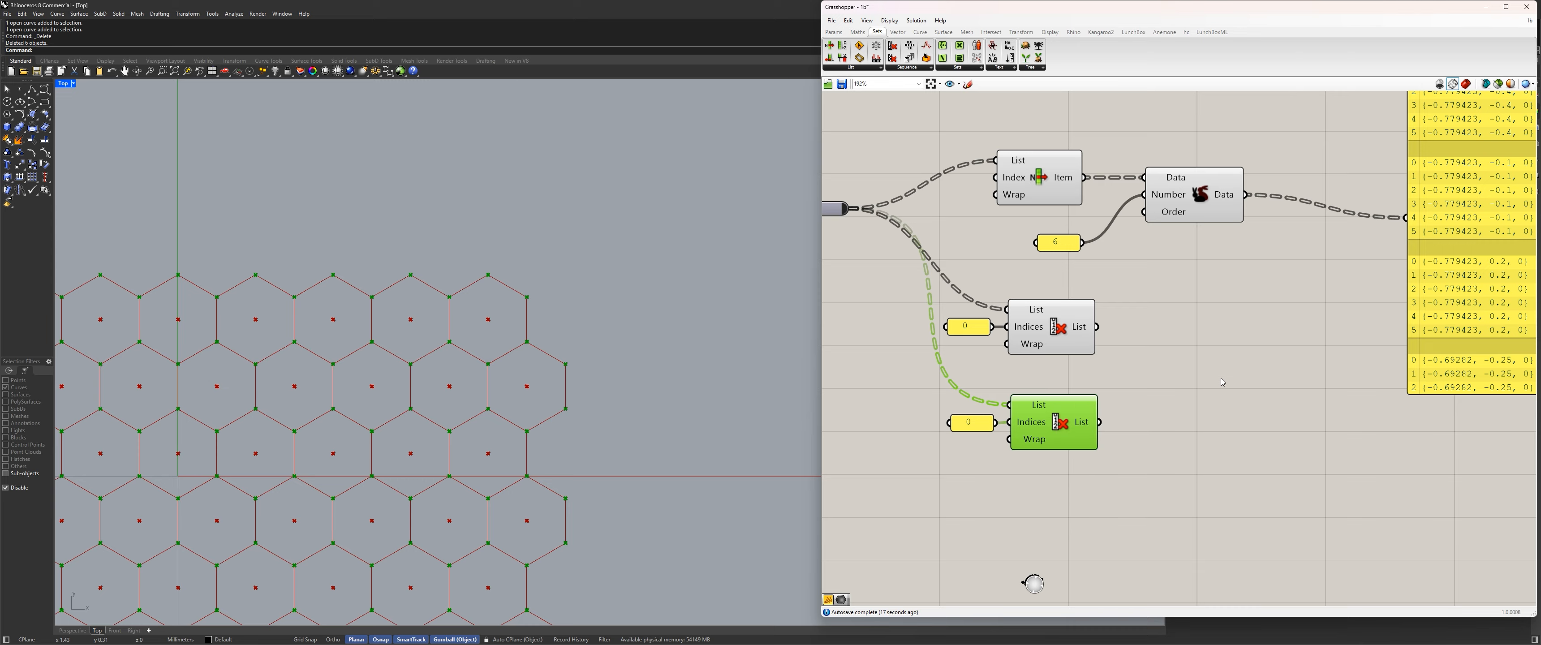
{"action": "left_click_drag", "start_coordinate": [1213, 500], "coordinate": [845, 358]}
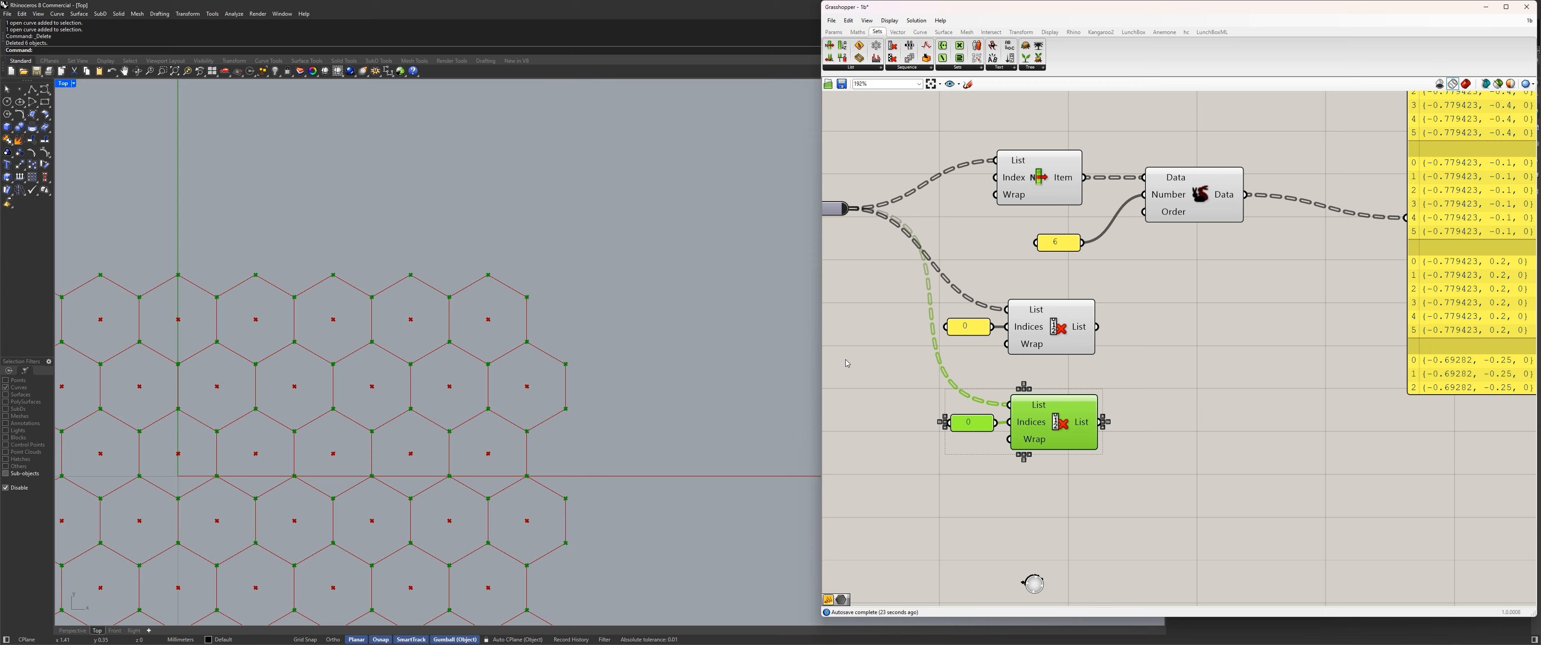
Examine the upstream Weave component, its Pattern source, and the flat and pointy panels feeding the gate.
{"action": "scroll", "coordinate": [1130, 285], "scroll_direction": "down", "scroll_amount": 5}
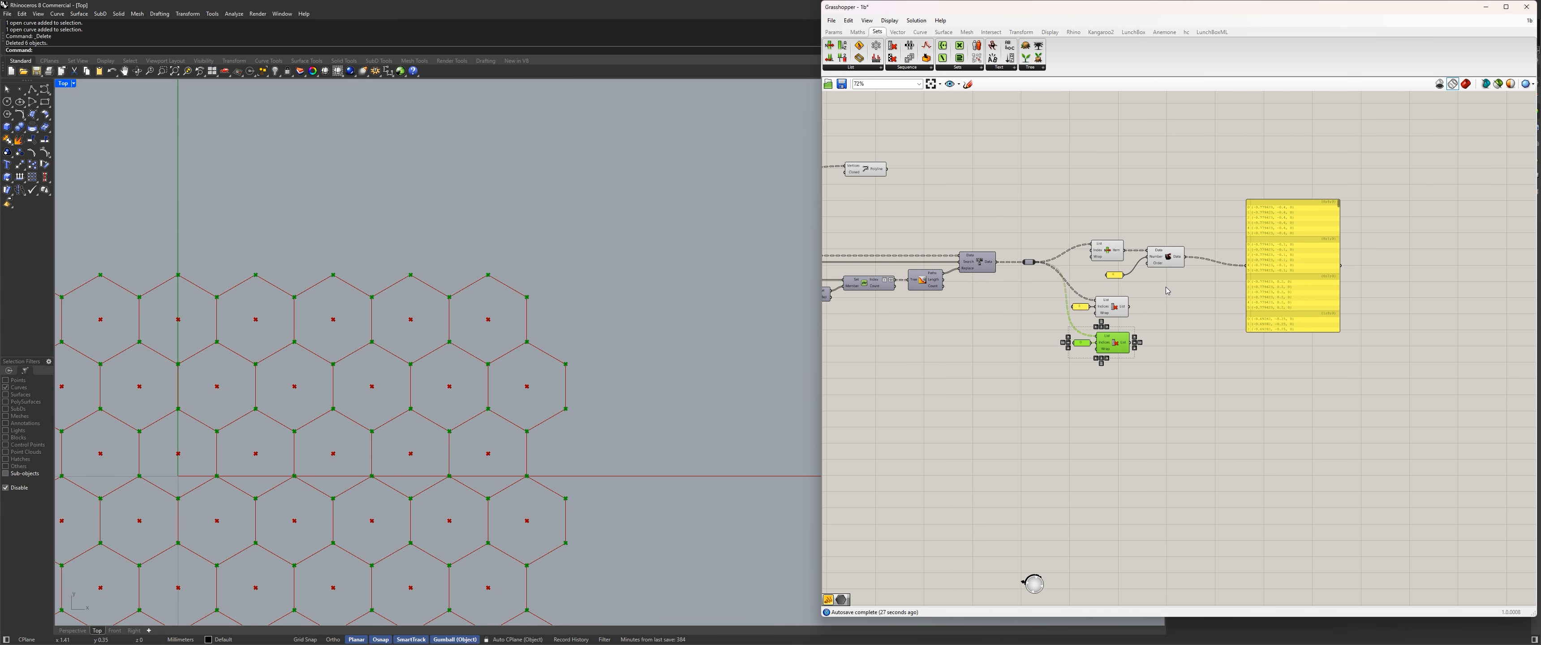
{"action": "scroll", "coordinate": [1120, 312], "scroll_direction": "up", "scroll_amount": 3}
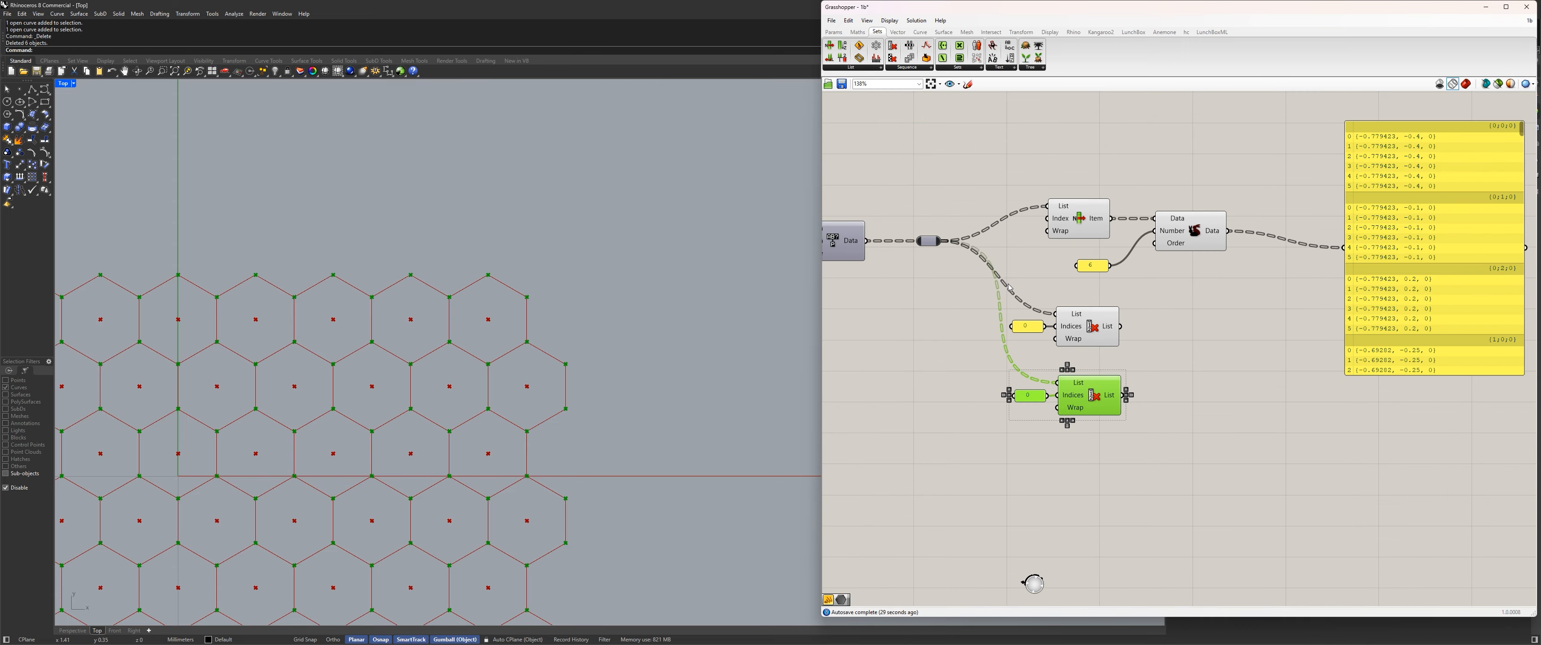
{"action": "scroll", "coordinate": [1070, 323], "scroll_direction": "down", "scroll_amount": 3}
{"action": "right_click_drag", "start_coordinate": [1018, 327], "coordinate": [1085, 330]}
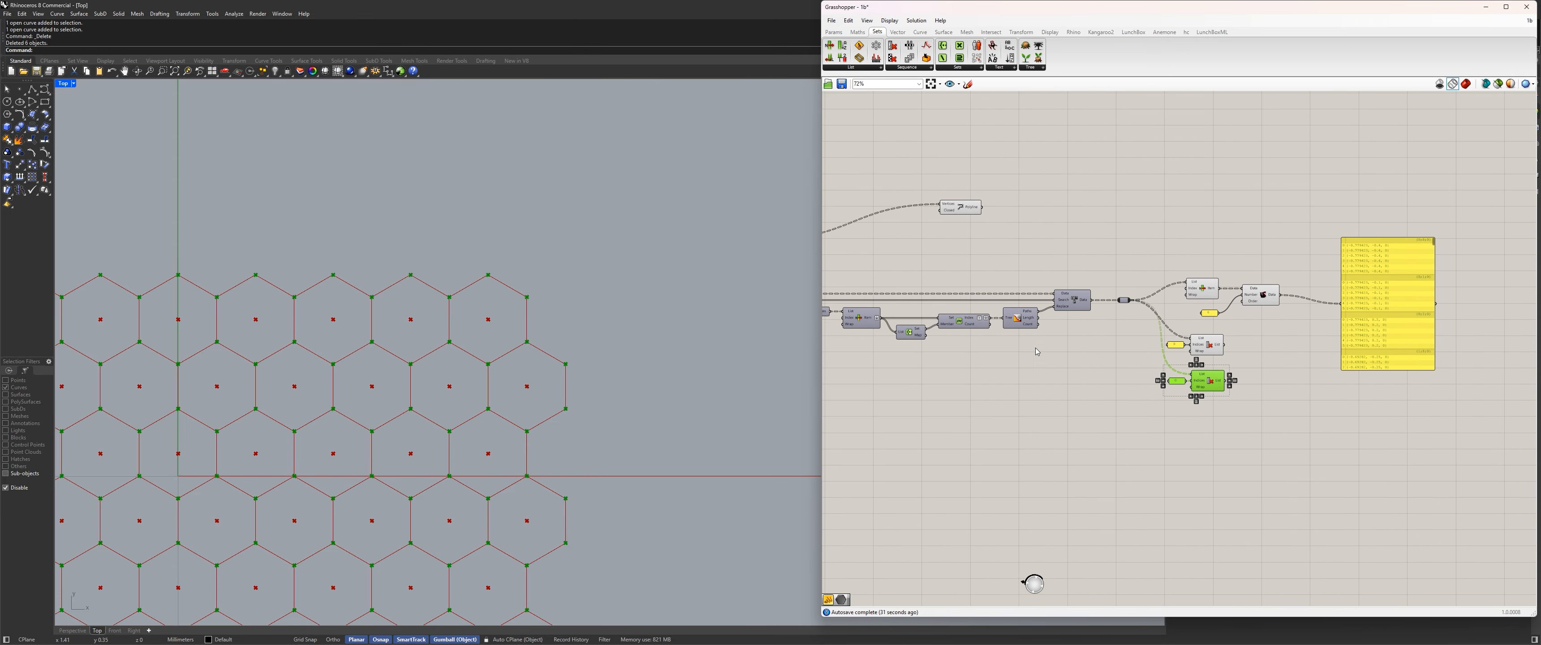
{"action": "right_click_drag", "start_coordinate": [924, 317], "coordinate": [1248, 303]}
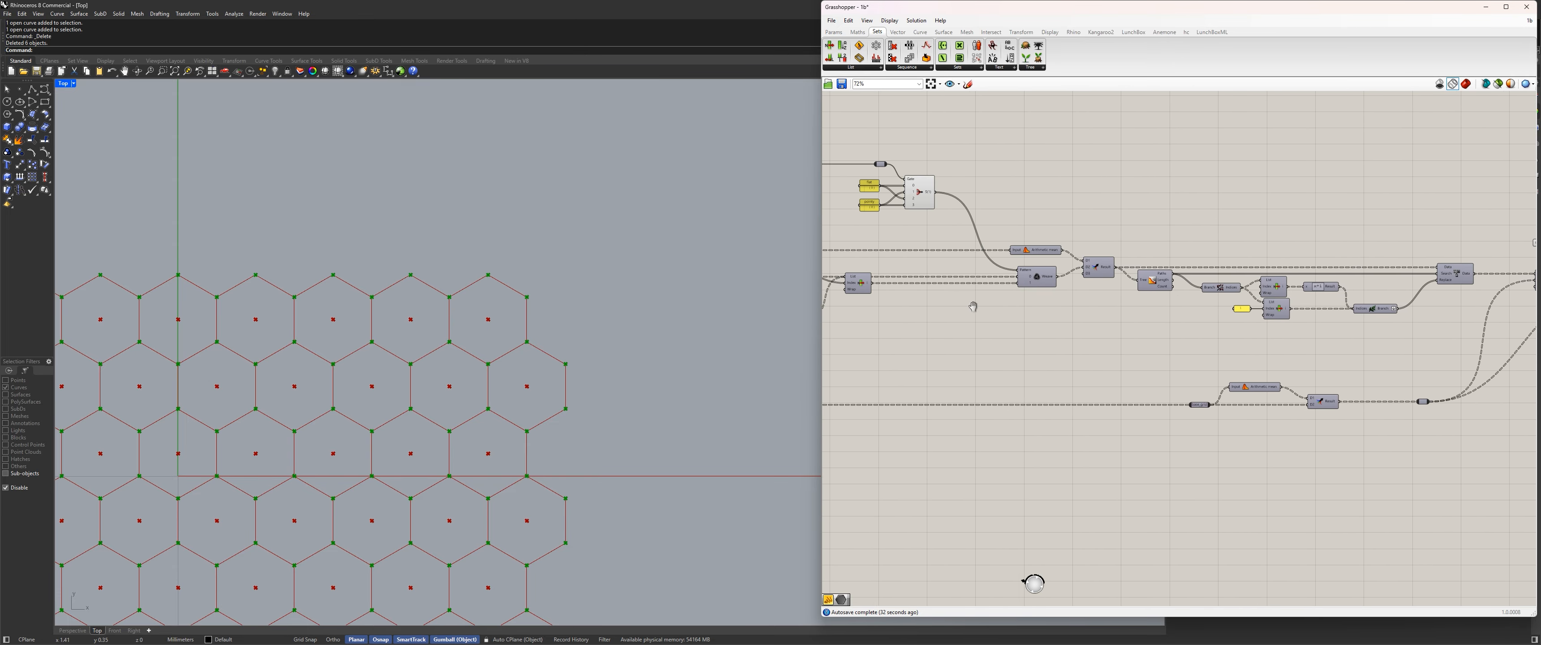
{"action": "right_click_drag", "start_coordinate": [970, 304], "coordinate": [1195, 319]}
{"action": "scroll", "coordinate": [1254, 289], "scroll_direction": "up", "scroll_amount": 3}
{"action": "left_click", "coordinate": [1256, 290]}
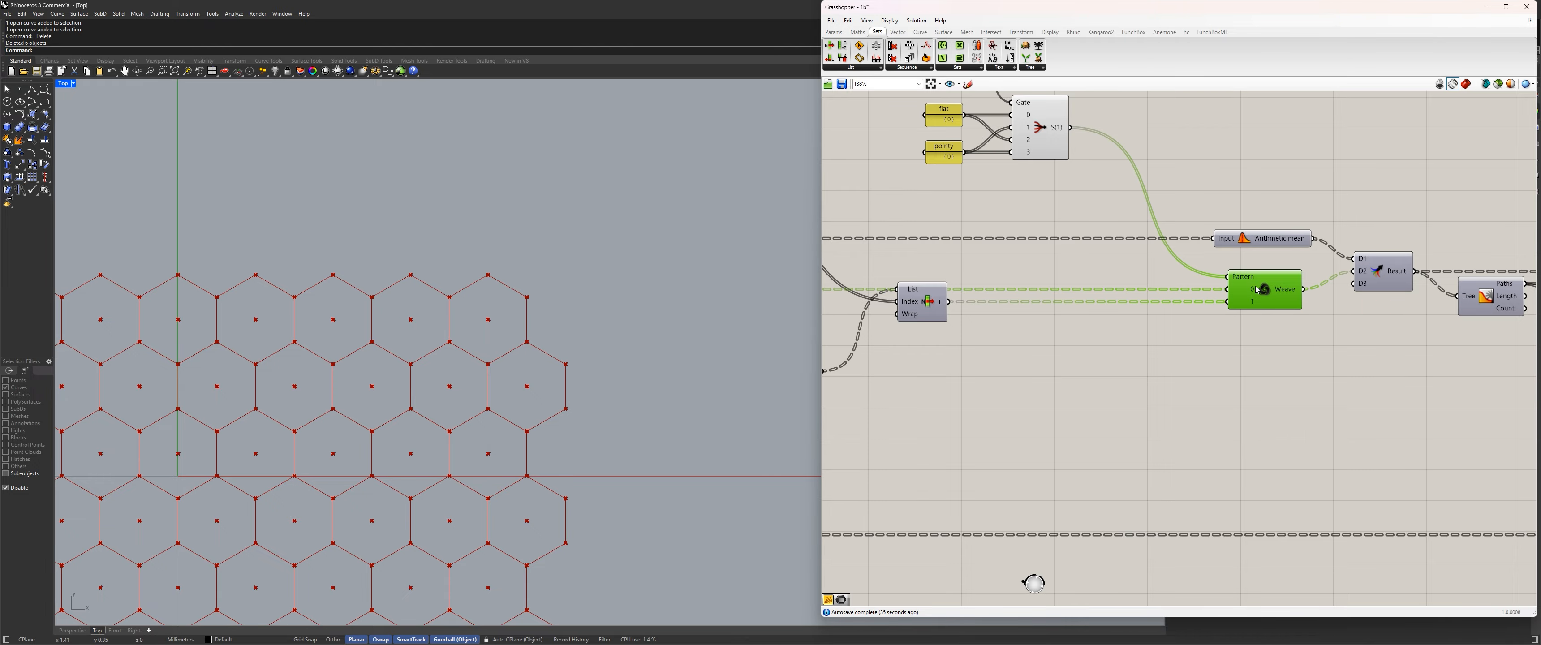
{"action": "scroll", "coordinate": [1163, 205], "scroll_direction": "down", "scroll_amount": 3}
{"action": "scroll", "coordinate": [595, 287], "scroll_direction": "down", "scroll_amount": 2}
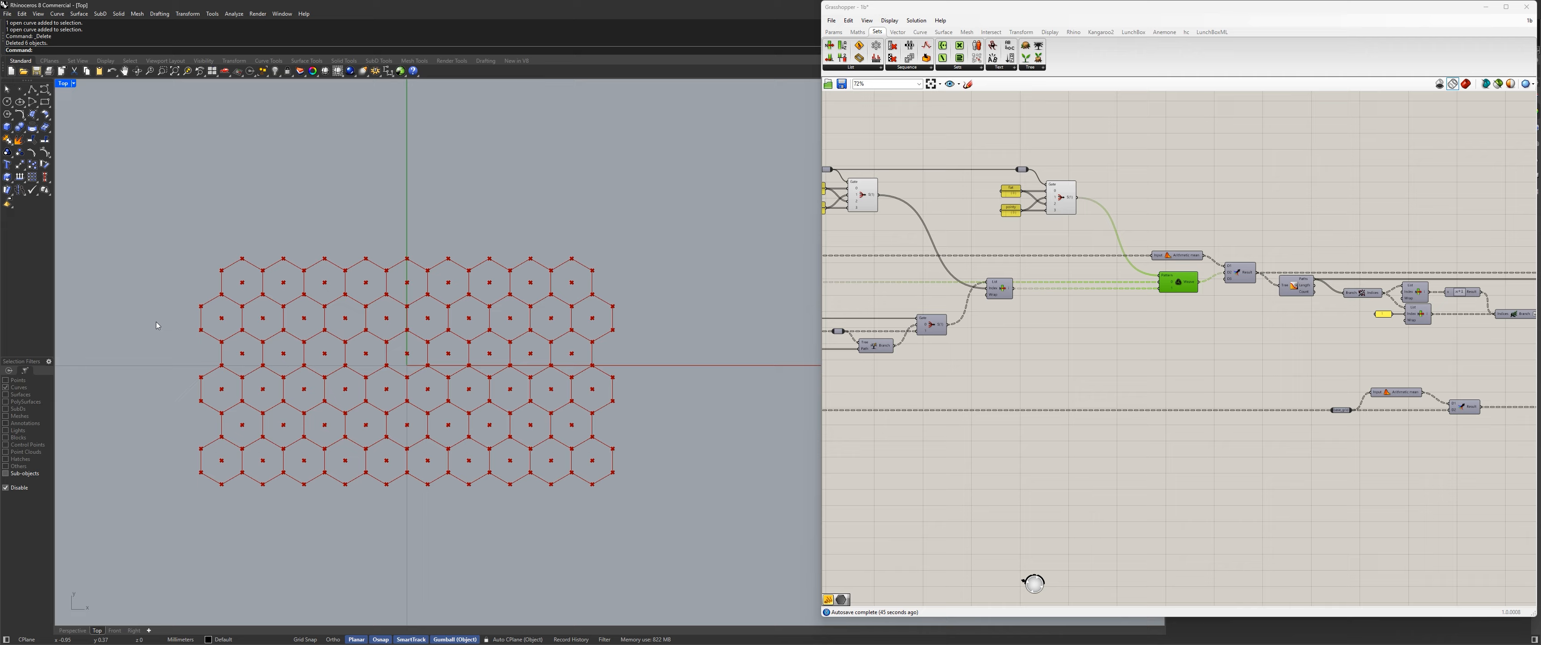
{"action": "scroll", "coordinate": [1085, 201], "scroll_direction": "up", "scroll_amount": 3}
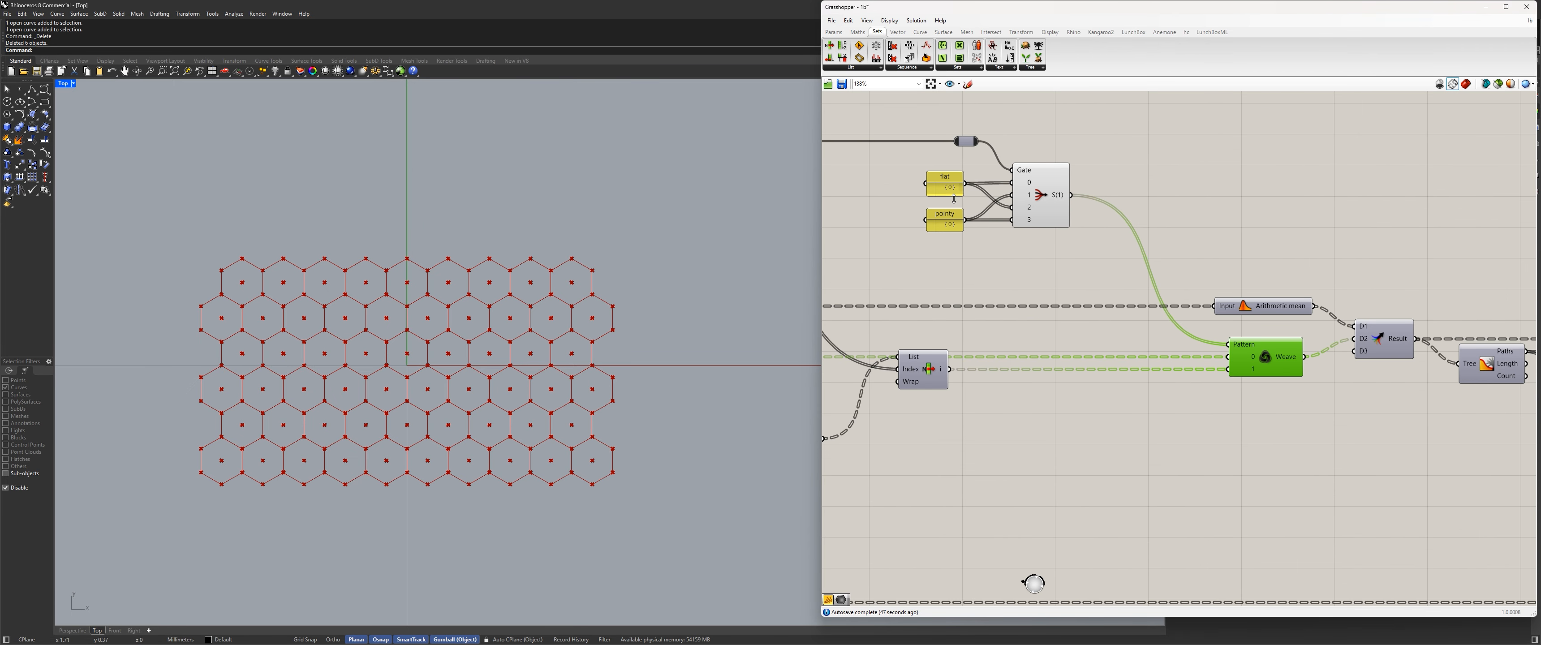
{"action": "left_click_drag", "start_coordinate": [951, 198], "coordinate": [946, 230]}
{"action": "scroll", "coordinate": [1316, 320], "scroll_direction": "down", "scroll_amount": 10}
{"action": "scroll", "coordinate": [1168, 288], "scroll_direction": "up", "scroll_amount": 4}
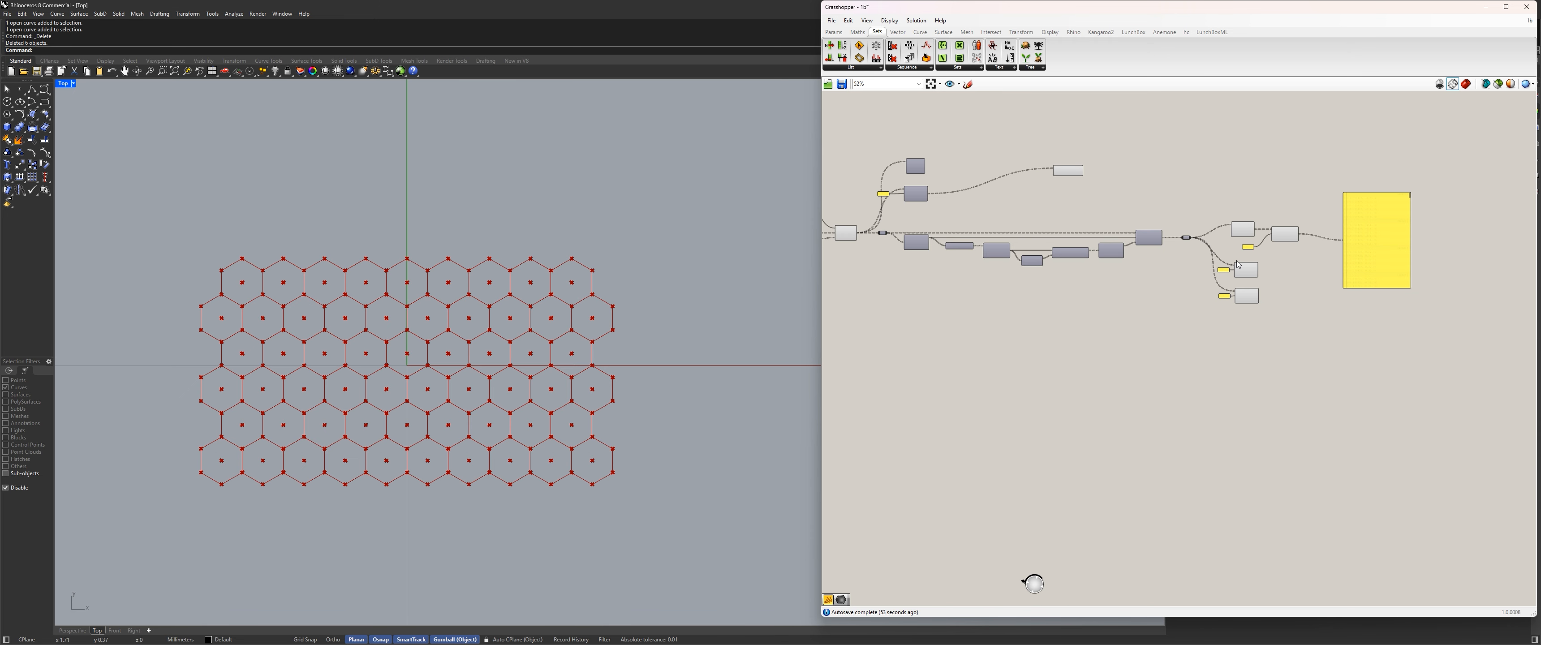
{"action": "scroll", "coordinate": [1238, 264], "scroll_direction": "up", "scroll_amount": 4}
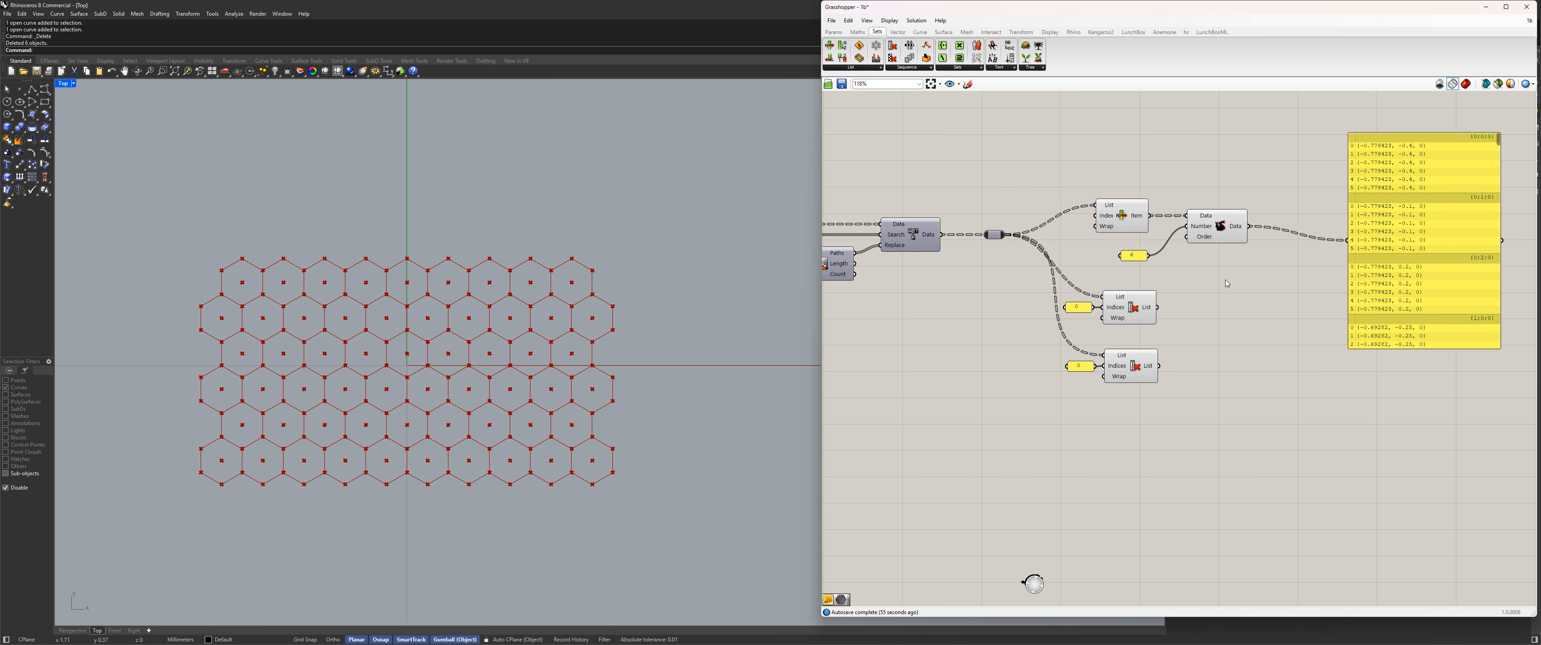
Add a Weave component beside the upper Cull Index.
{"action": "double_click", "coordinate": [1235, 312]}
{"action": "type", "text": "weave"}
{"action": "key", "text": "Return"}
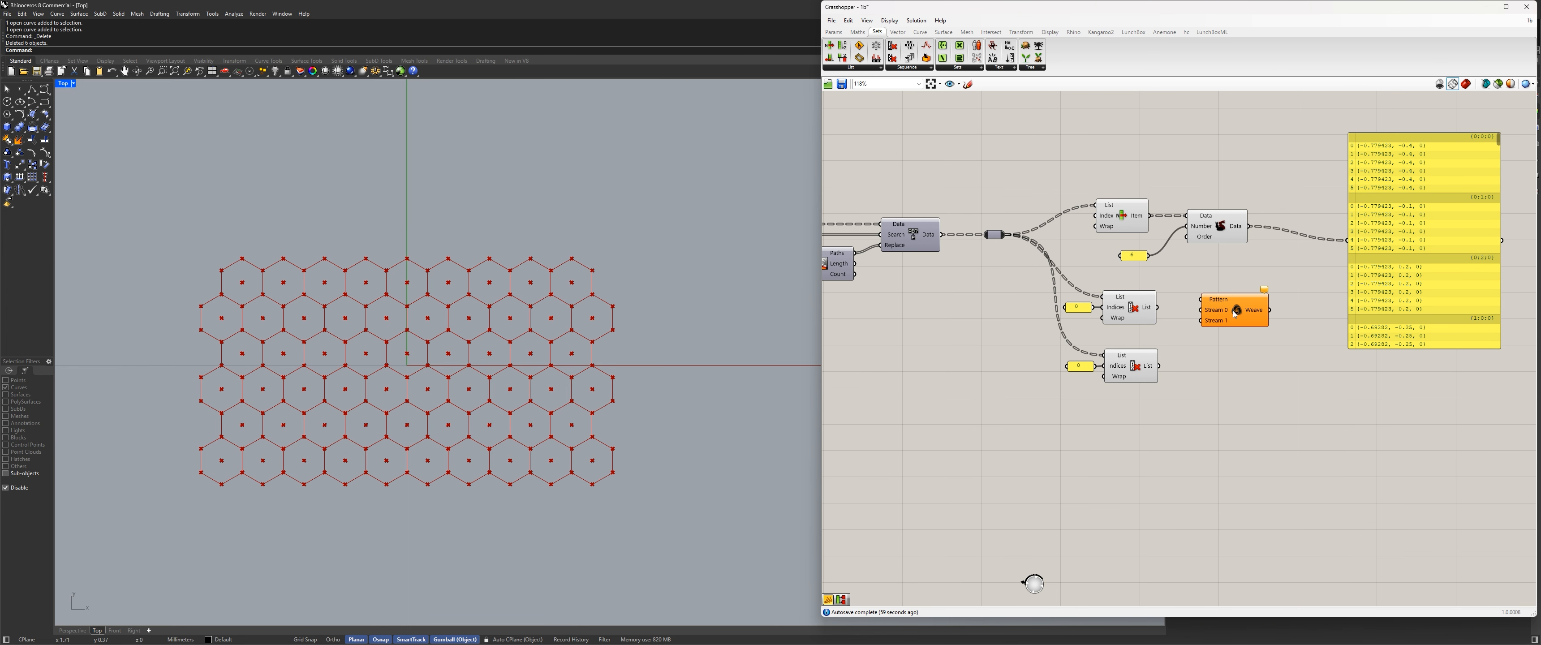
{"action": "scroll", "coordinate": [1262, 305], "scroll_direction": "up", "scroll_amount": 2}
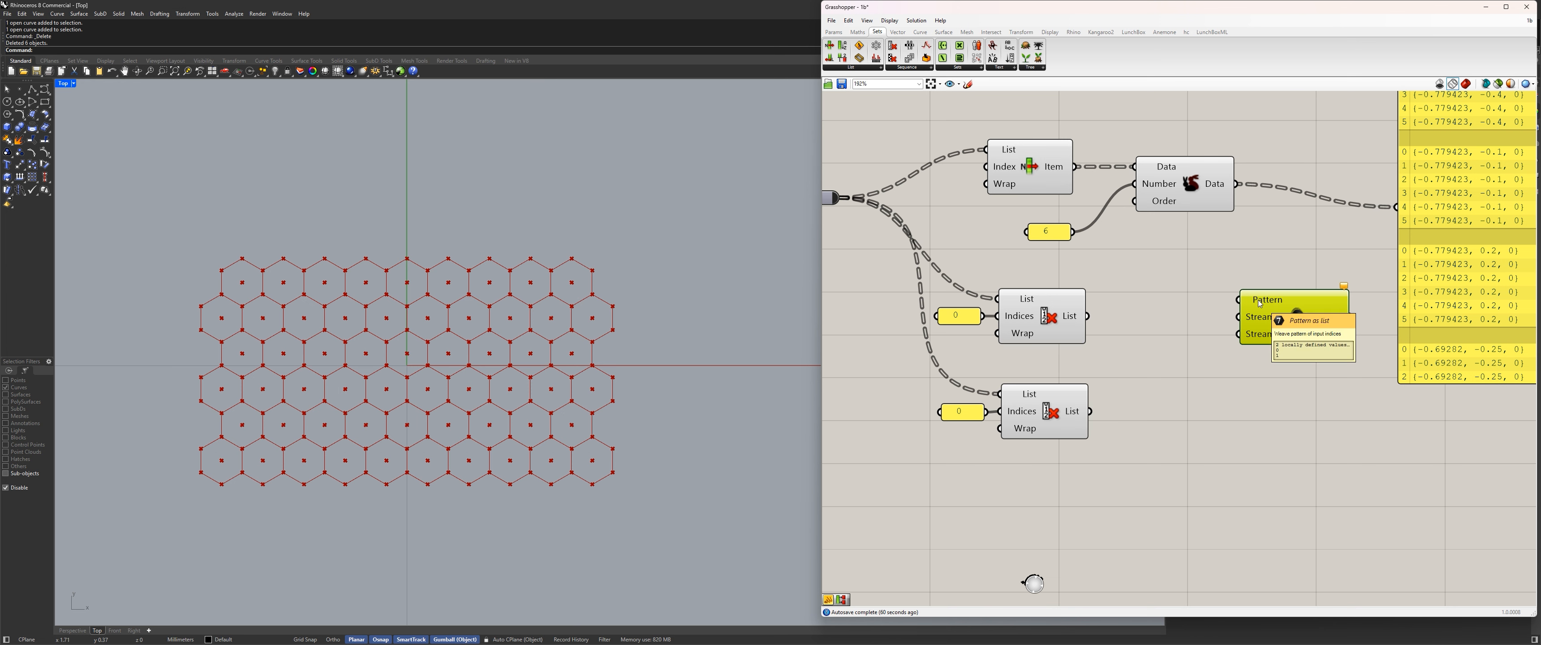
Create a panel with 0 and 1 on separate lines and turn off its multiline data.
{"action": "double_click", "coordinate": [1155, 272]}
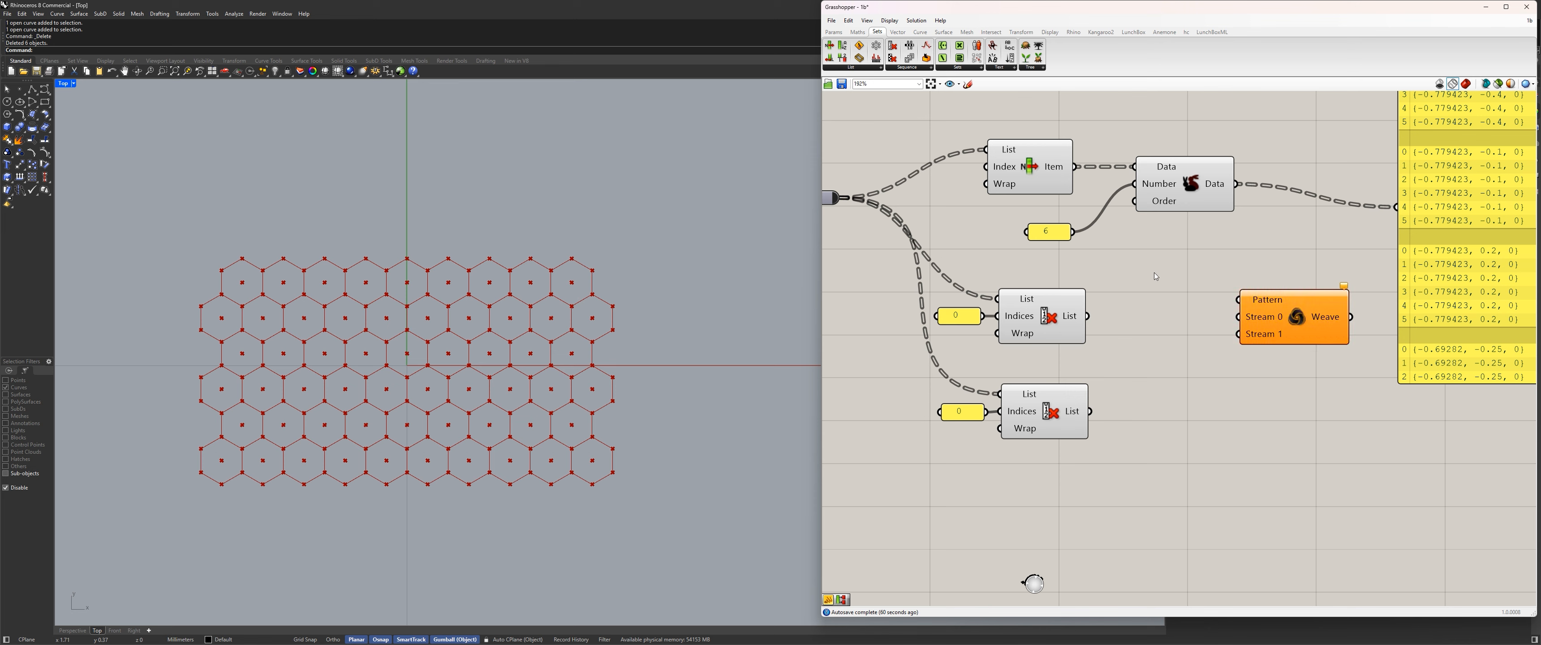
{"action": "type", "text": "\""}
{"action": "key", "text": "Return"}
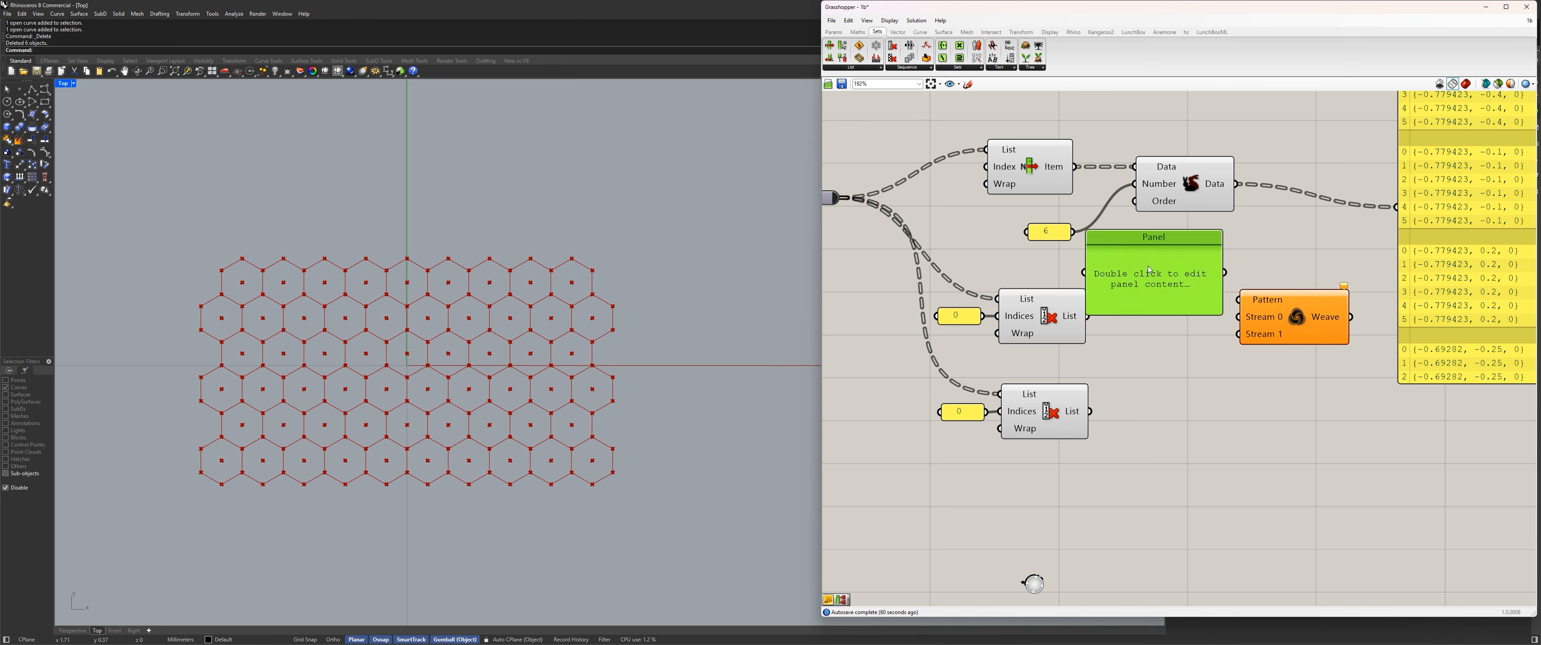
{"action": "double_click", "coordinate": [1147, 266]}
{"action": "type", "text": "0"}
{"action": "key", "text": "Return"}
{"action": "left_click", "coordinate": [1286, 255]}
{"action": "right_click", "coordinate": [1159, 267]}
{"action": "left_click", "coordinate": [1190, 303]}
Wire the 0 and 1 panel to Weave's Pattern input, arrange both clear of each other, and select the upper Cull Index.
{"action": "left_click_drag", "start_coordinate": [1224, 272], "coordinate": [1313, 318]}
{"action": "left_click_drag", "start_coordinate": [1187, 287], "coordinate": [1263, 268]}
{"action": "left_click_drag", "start_coordinate": [1304, 315], "coordinate": [1347, 315]}
{"action": "left_click_drag", "start_coordinate": [1271, 270], "coordinate": [1244, 258]}
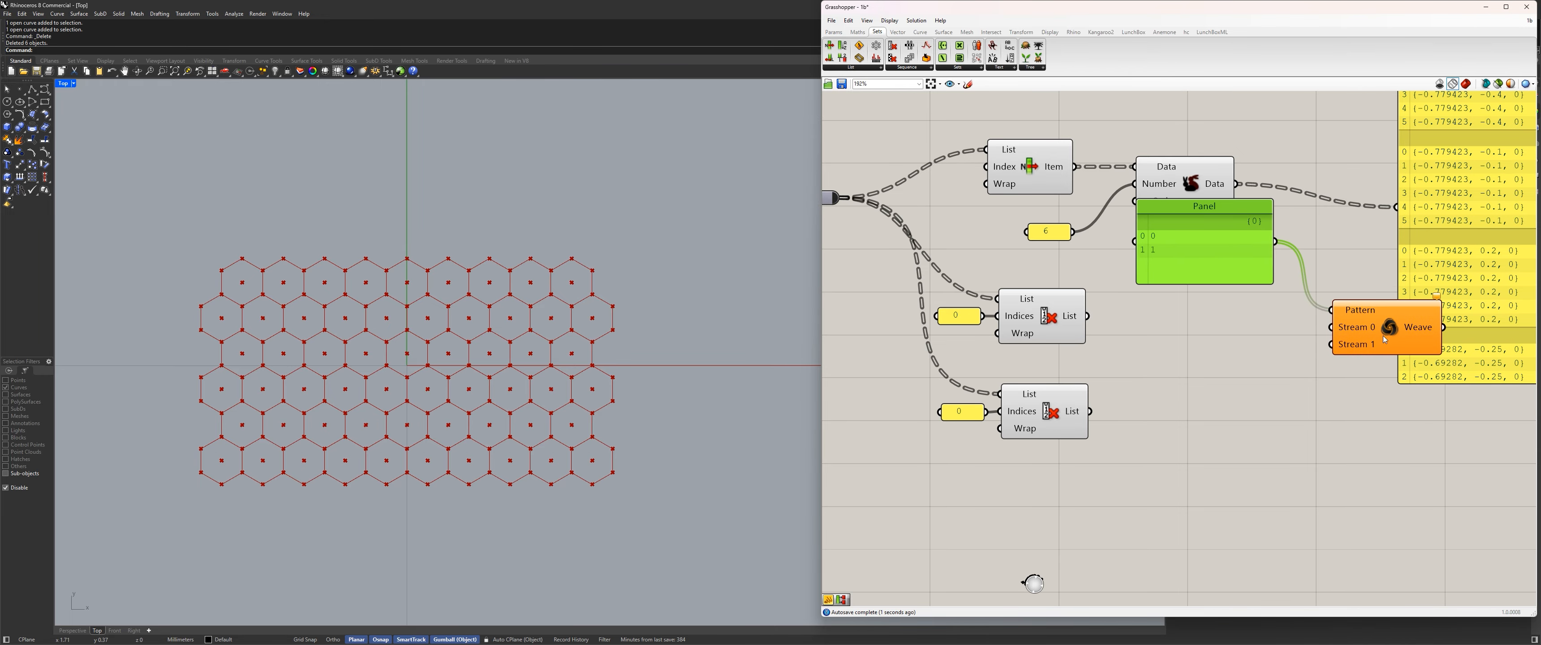
{"action": "left_click_drag", "start_coordinate": [1382, 336], "coordinate": [1314, 315]}
{"action": "scroll", "coordinate": [1166, 349], "scroll_direction": "down", "scroll_amount": 1}
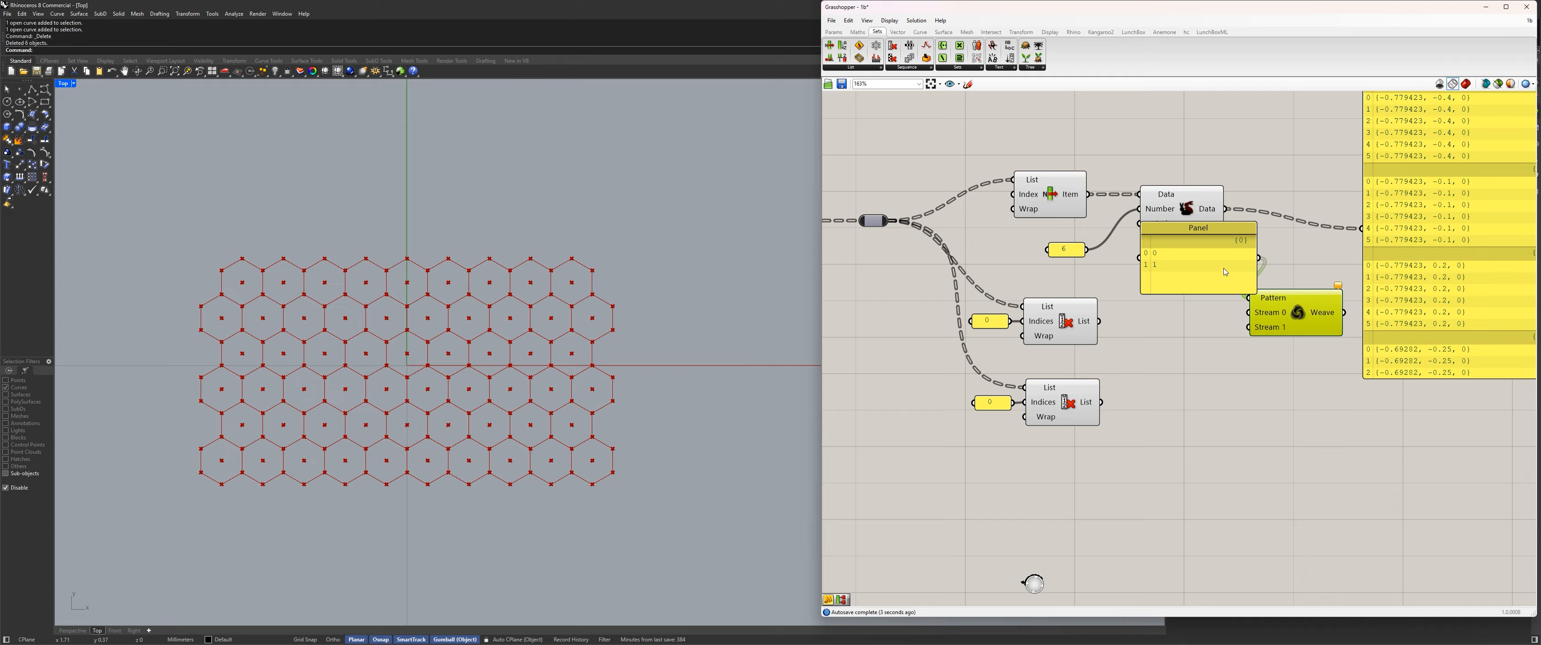
{"action": "left_click_drag", "start_coordinate": [1239, 278], "coordinate": [1184, 270]}
{"action": "left_click", "coordinate": [1048, 324]}
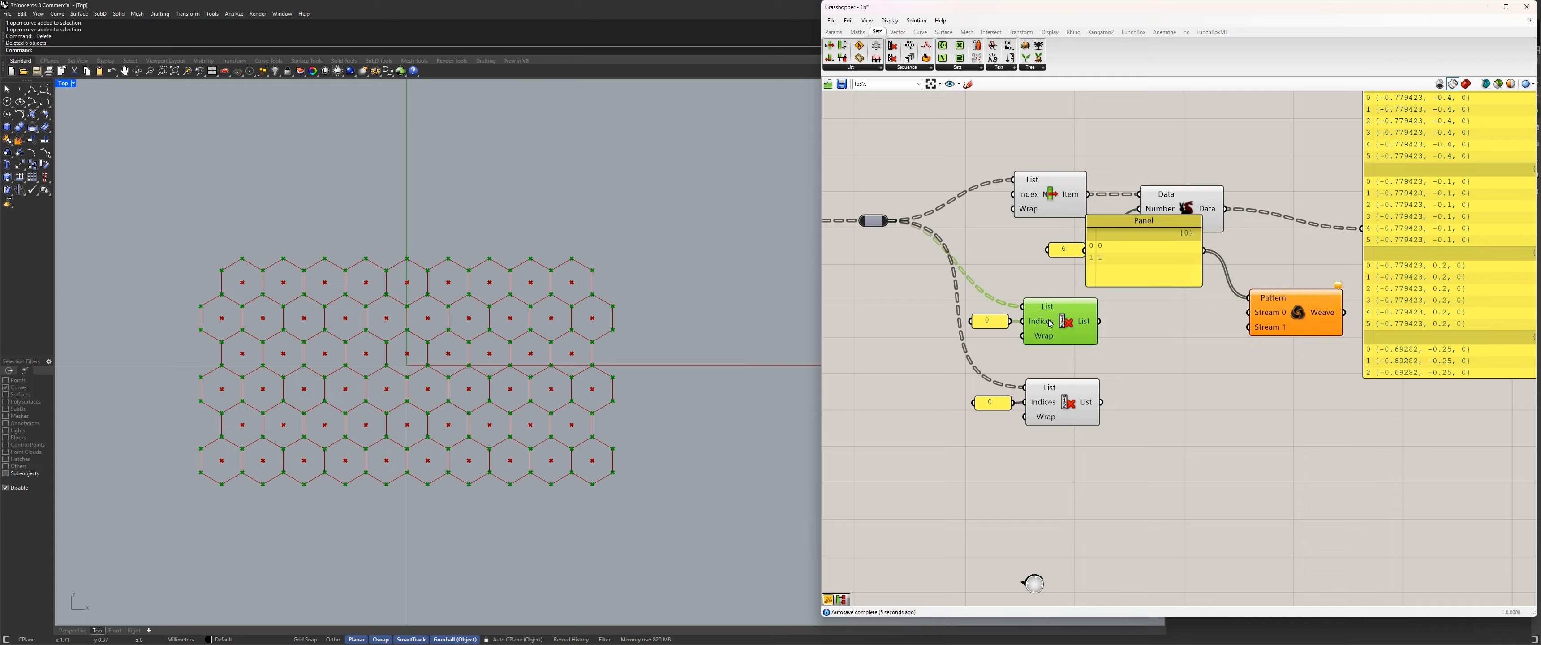
Compare the corner points output by the upper and lower Cull Index components in the hexagonal grid preview.
{"action": "left_click", "coordinate": [1073, 417]}
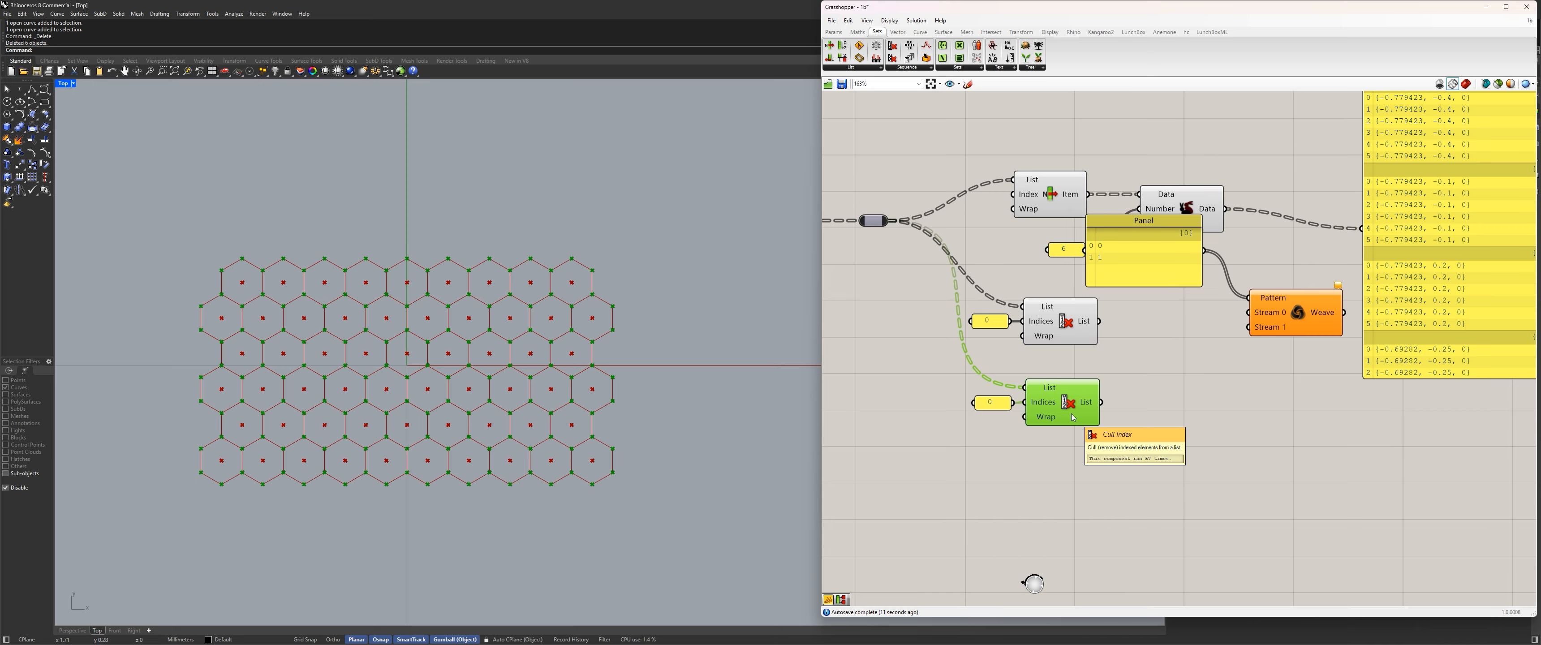
{"action": "left_click", "coordinate": [1029, 321]}
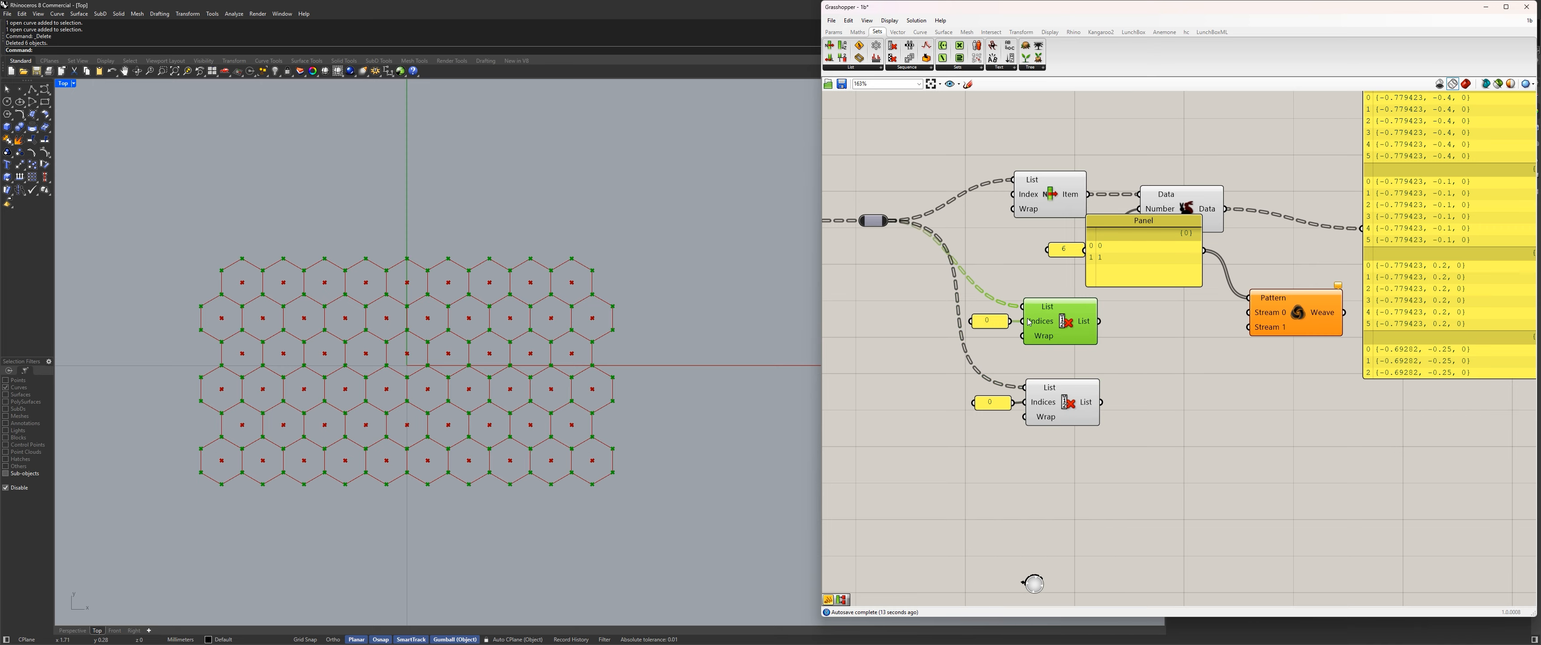
{"action": "left_click", "coordinate": [1067, 401]}
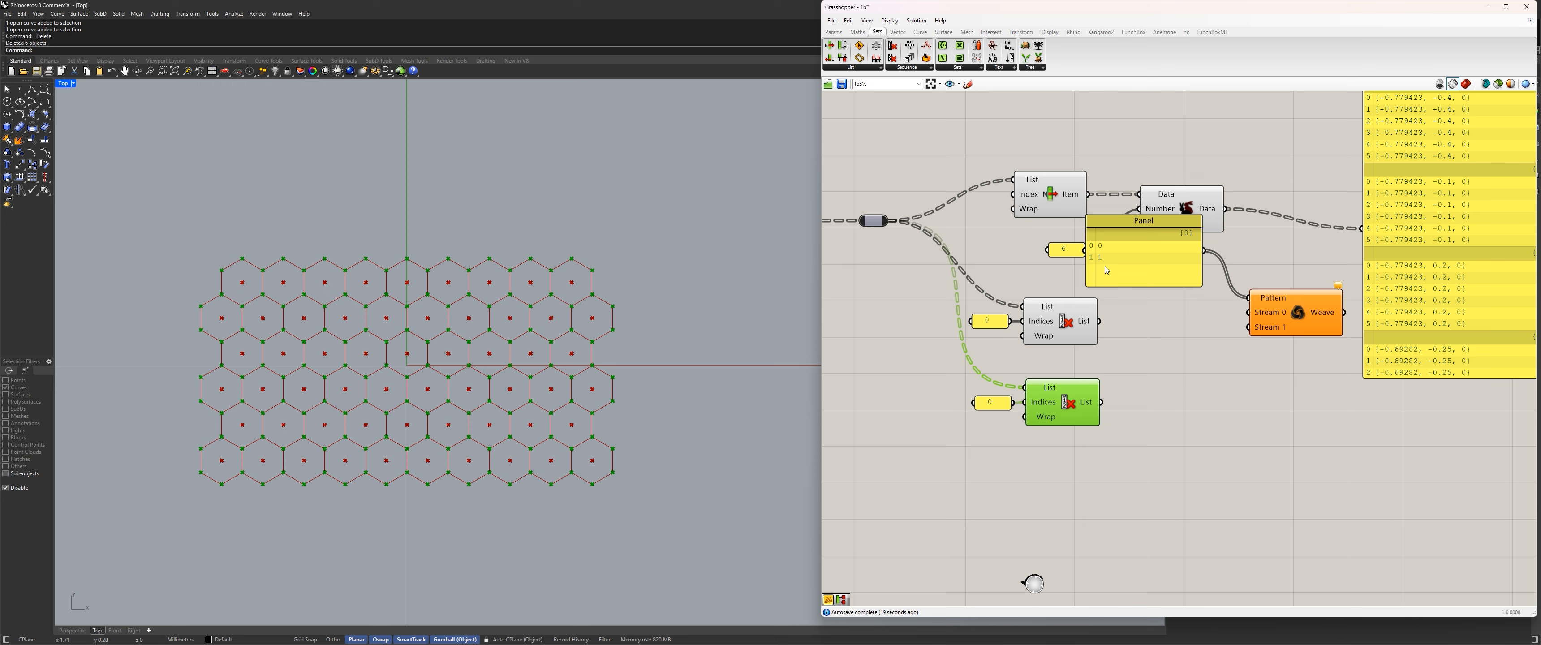
{"action": "left_click", "coordinate": [1069, 308]}
{"action": "left_click", "coordinate": [1067, 402]}
{"action": "left_click", "coordinate": [1060, 325]}
{"action": "left_click", "coordinate": [1061, 398]}
{"action": "scroll", "coordinate": [503, 288], "scroll_direction": "up", "scroll_amount": 2}
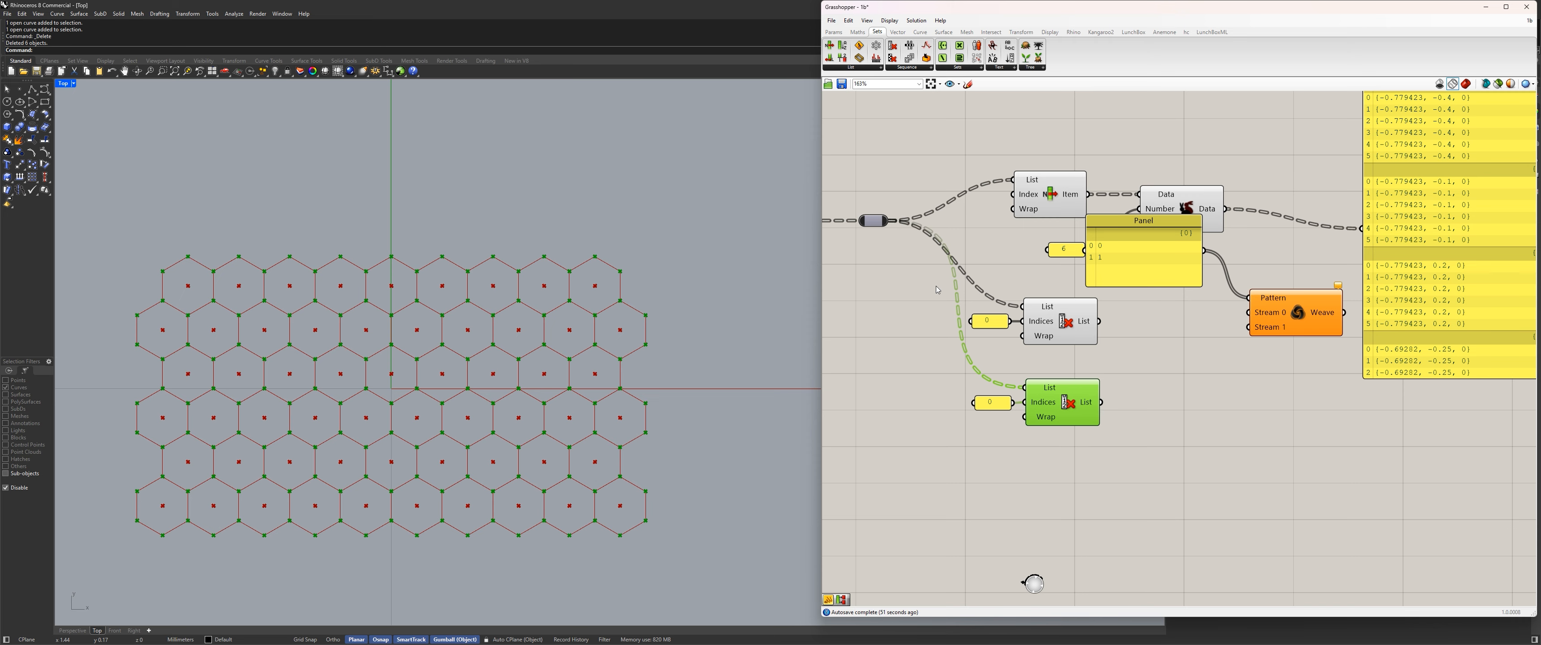
Add a Shift List component beside the lower Cull Index and move Weave up closer to its pattern panel.
{"action": "left_click", "coordinate": [867, 67]}
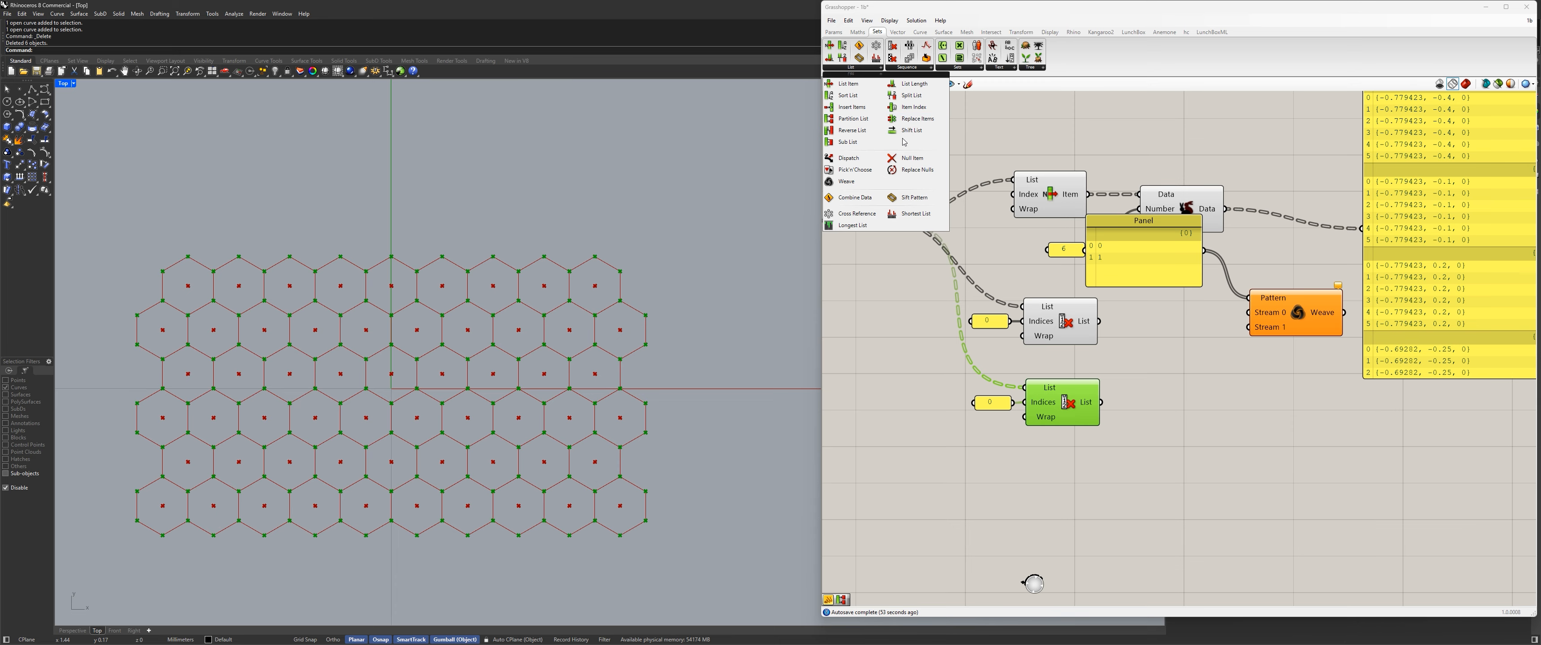
{"action": "left_click", "coordinate": [908, 112]}
{"action": "left_click", "coordinate": [1182, 387]}
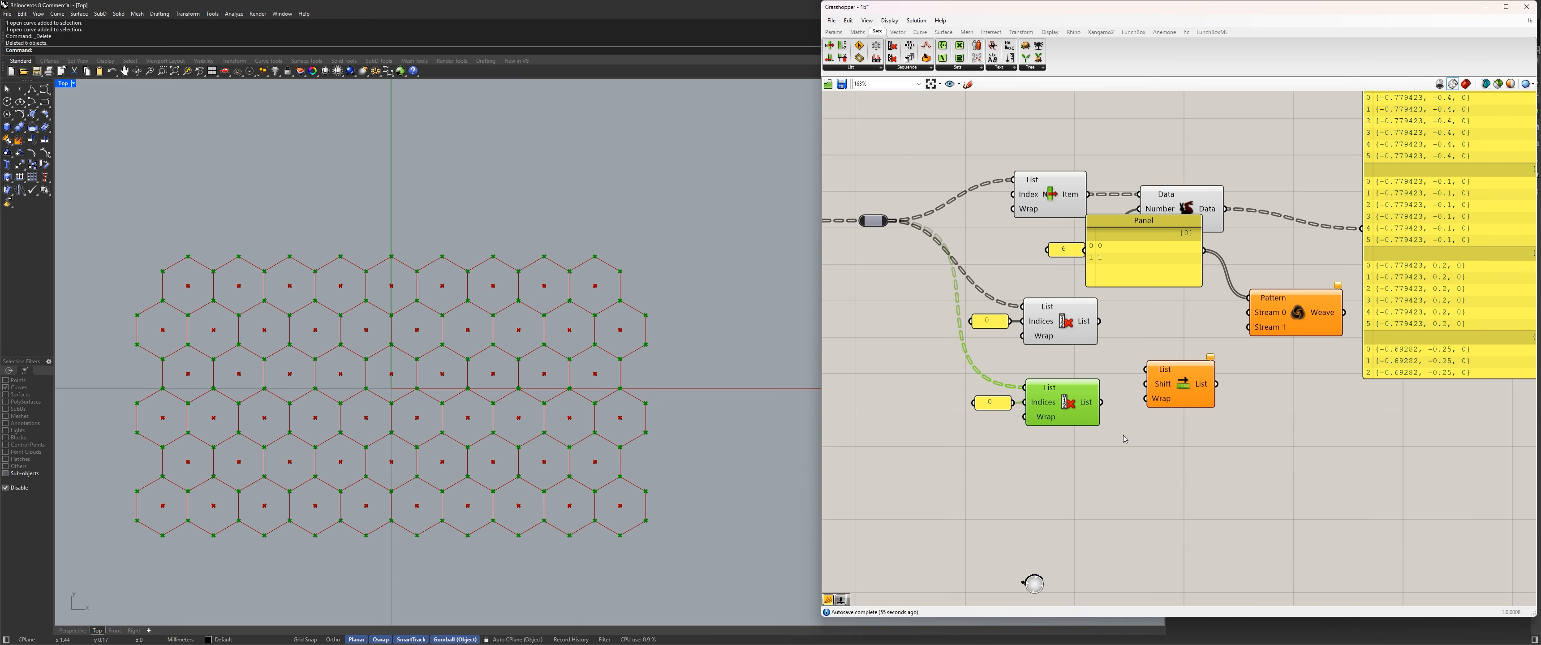
{"action": "left_click", "coordinate": [863, 68]}
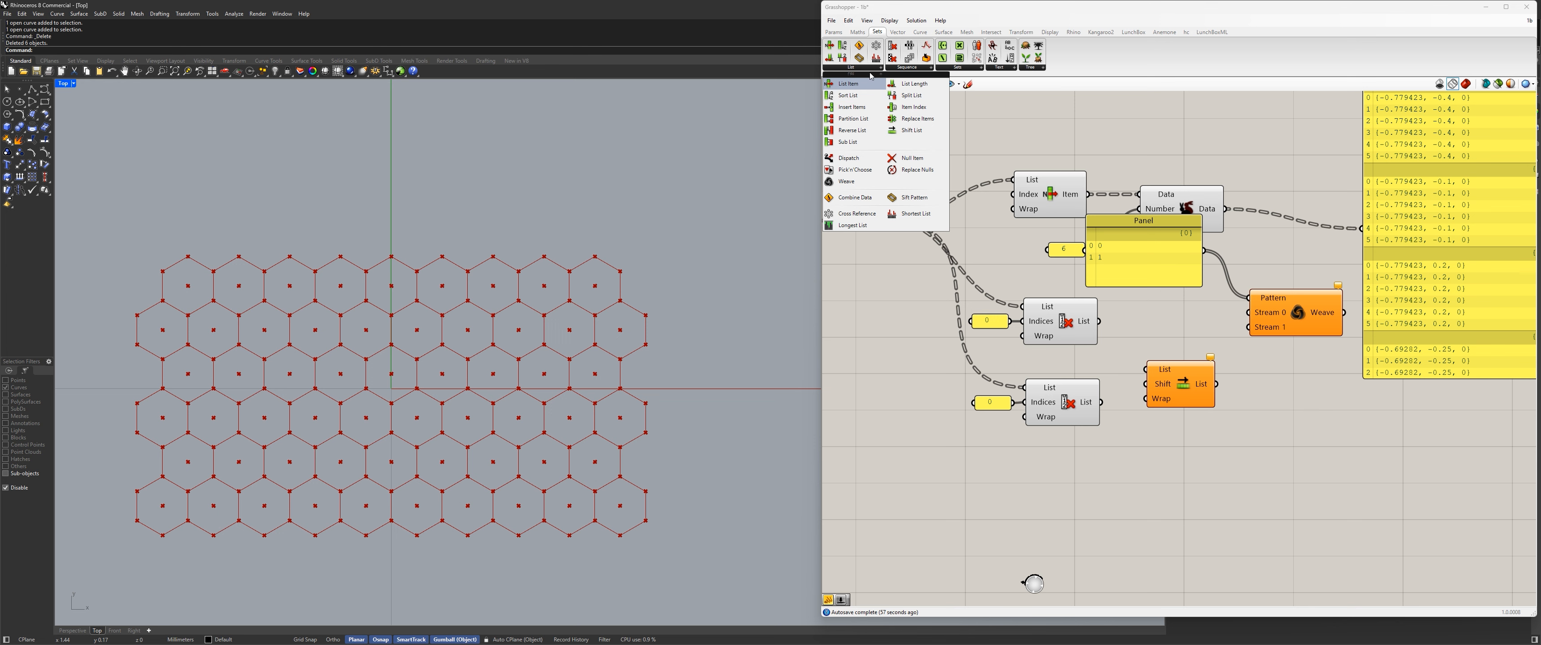
{"action": "right_click_drag", "start_coordinate": [1194, 401], "coordinate": [1107, 421]}
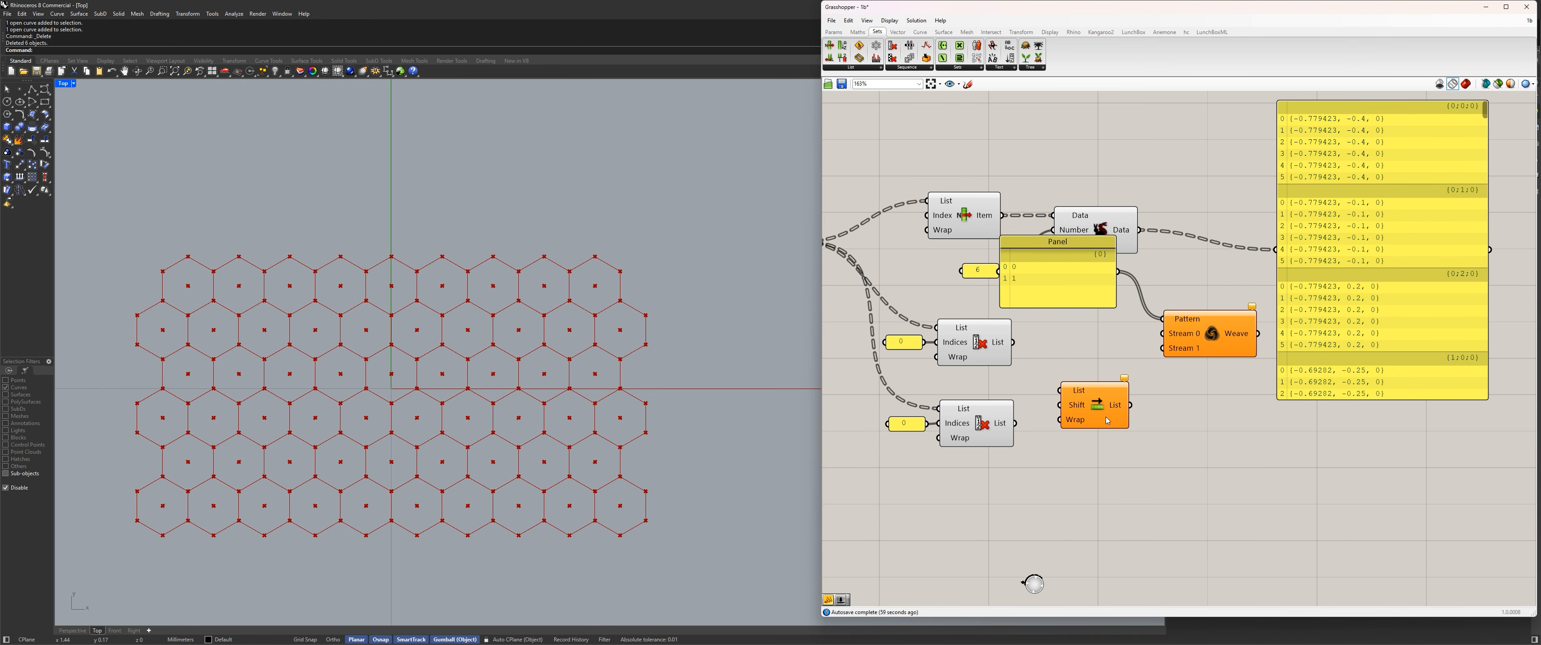
{"action": "left_click_drag", "start_coordinate": [1212, 345], "coordinate": [1209, 282]}
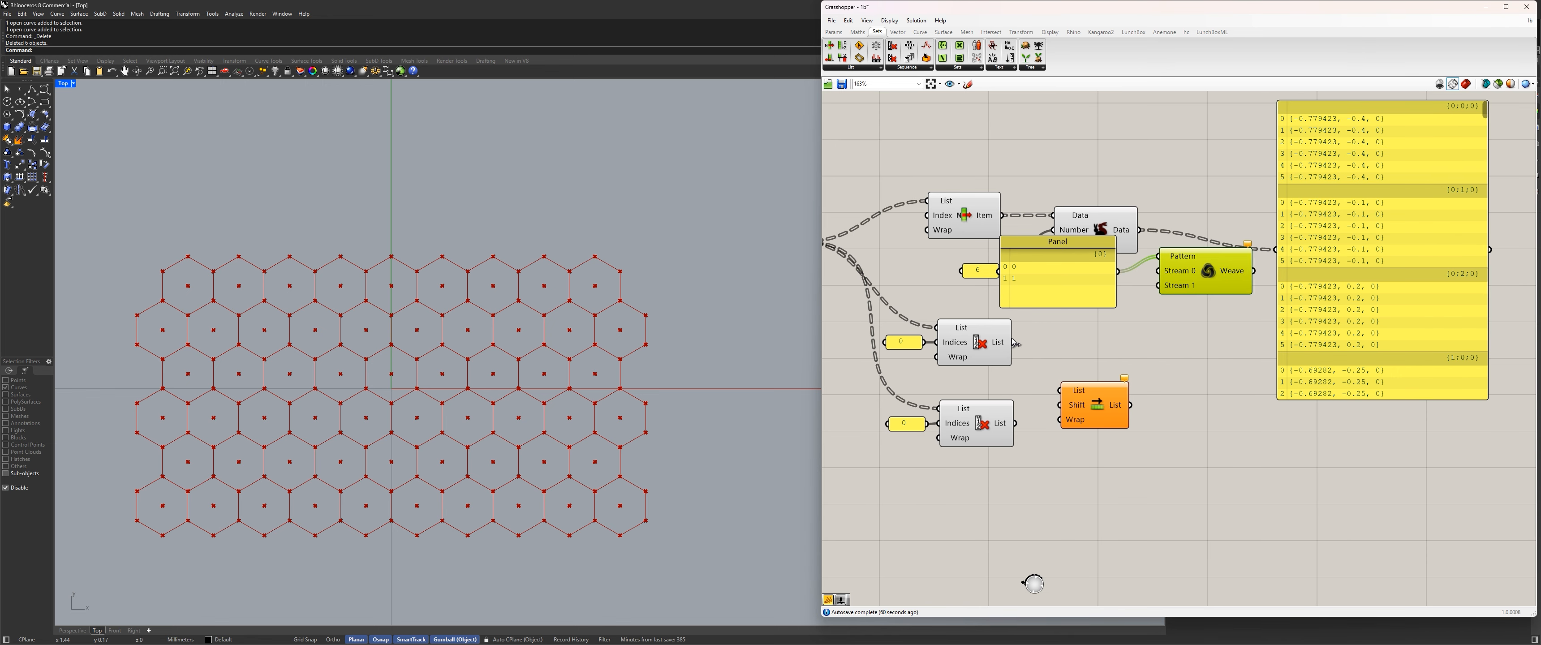
Delete the lower Cull Index with its index panel, and wire the remaining Cull Index's output into Shift List's List input.
{"action": "left_click_drag", "start_coordinate": [1021, 497], "coordinate": [847, 389]}
{"action": "key", "text": "Delete"}
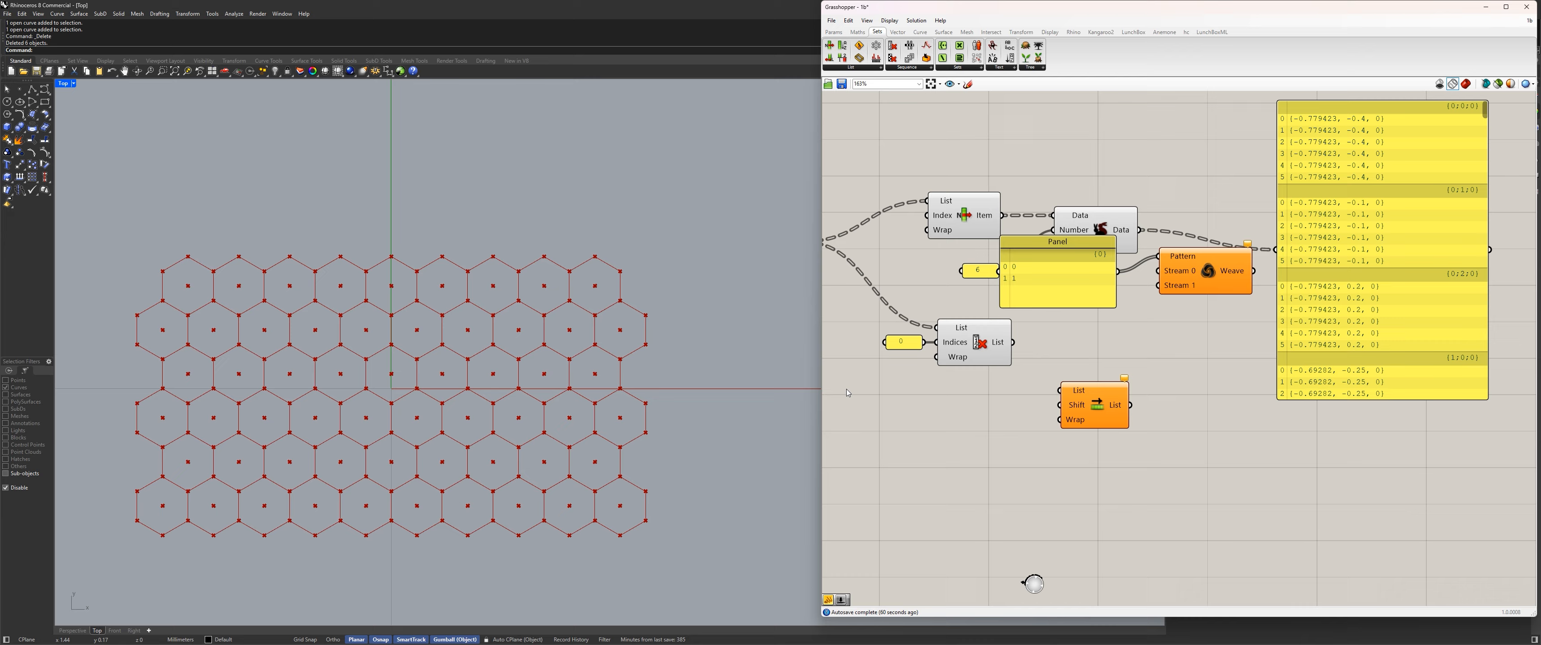
{"action": "left_click", "coordinate": [979, 344]}
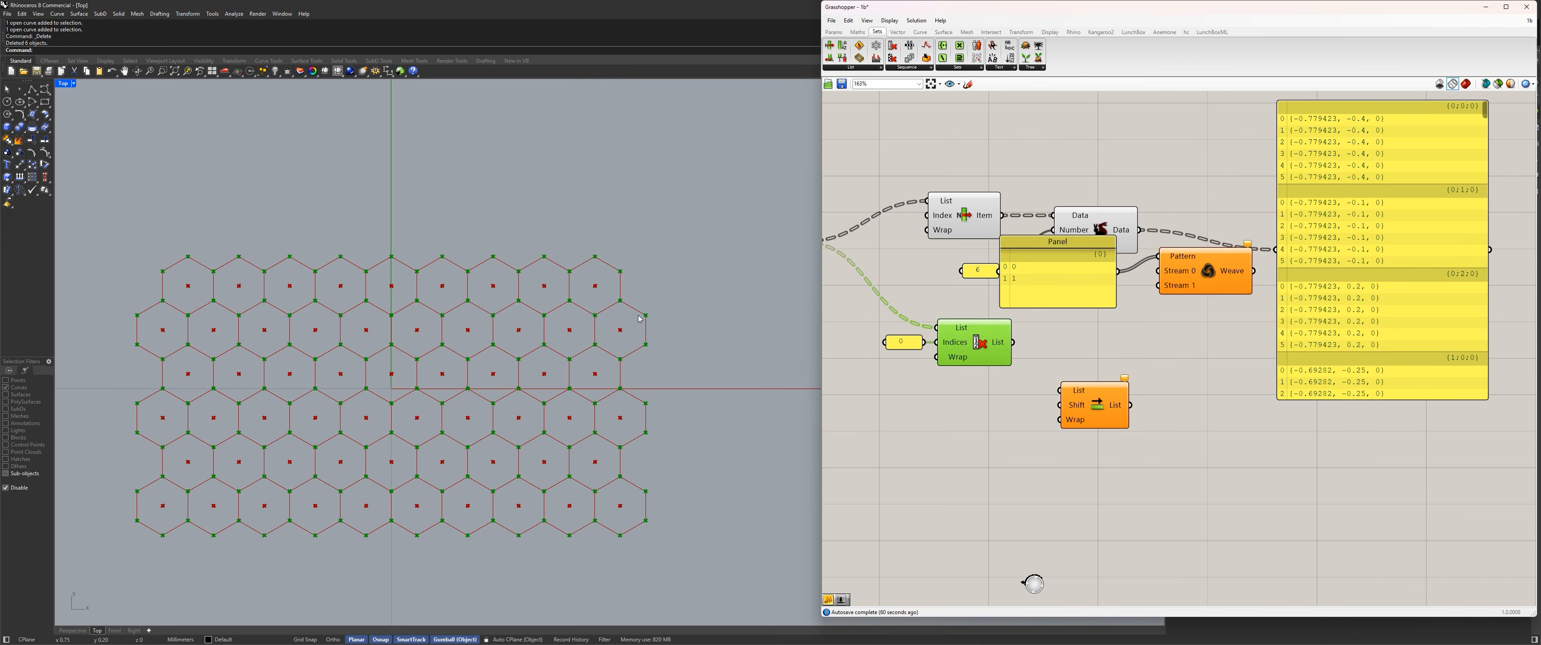
{"action": "left_click_drag", "start_coordinate": [1012, 343], "coordinate": [1061, 393]}
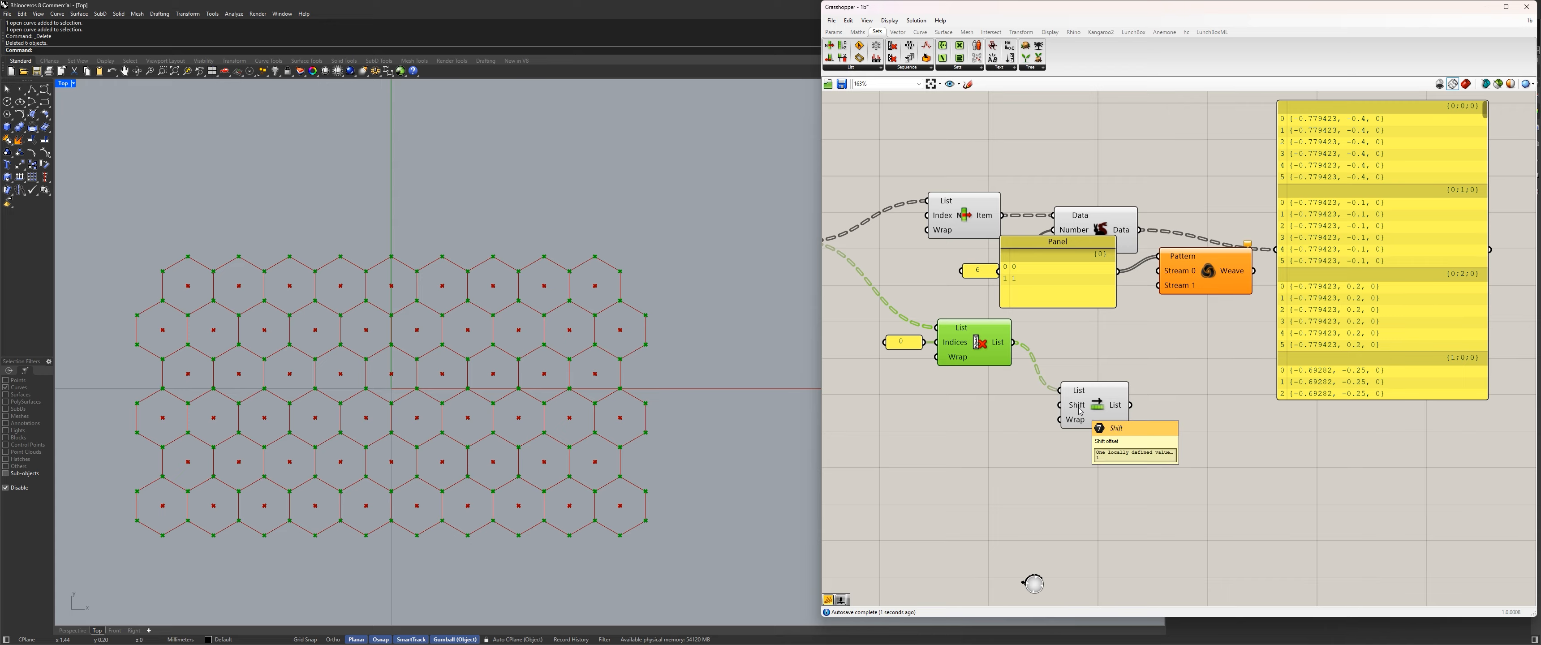
{"action": "left_click_drag", "start_coordinate": [1080, 412], "coordinate": [1074, 432]}
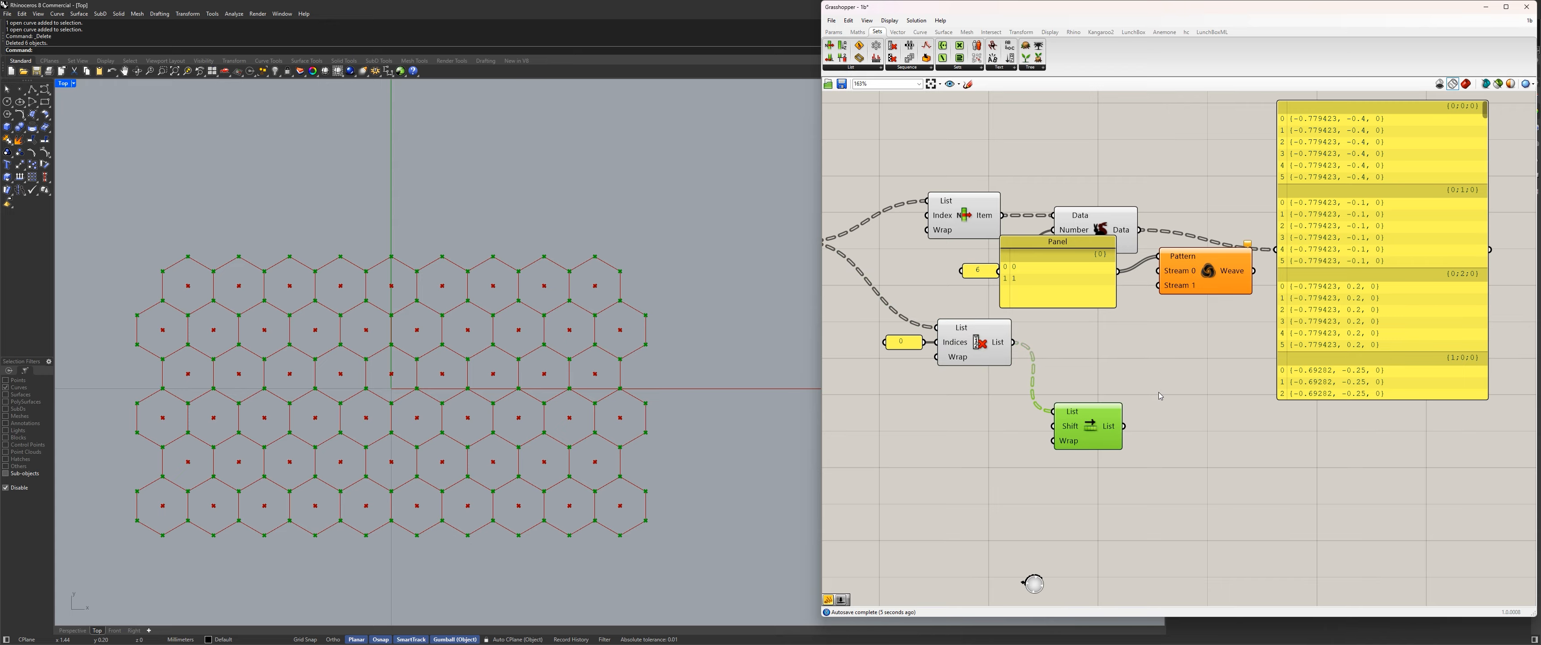
Add an enlarged panel showing the Cull Index output and move Shift List below it.
{"action": "double_click", "coordinate": [1186, 384]}
{"action": "type", "text": "//"}
{"action": "key", "text": "Return"}
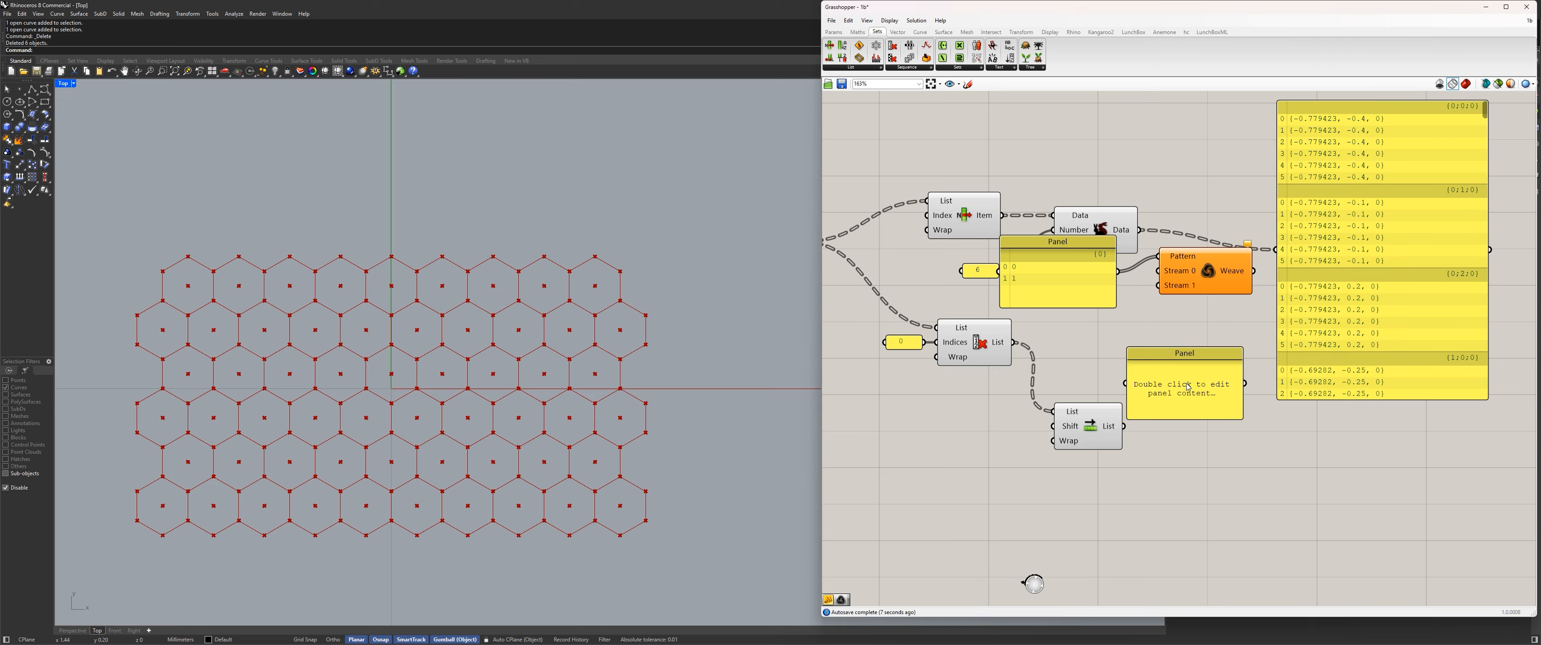
{"action": "left_click_drag", "start_coordinate": [1012, 342], "coordinate": [1181, 429]}
{"action": "left_click_drag", "start_coordinate": [1208, 350], "coordinate": [1254, 351]}
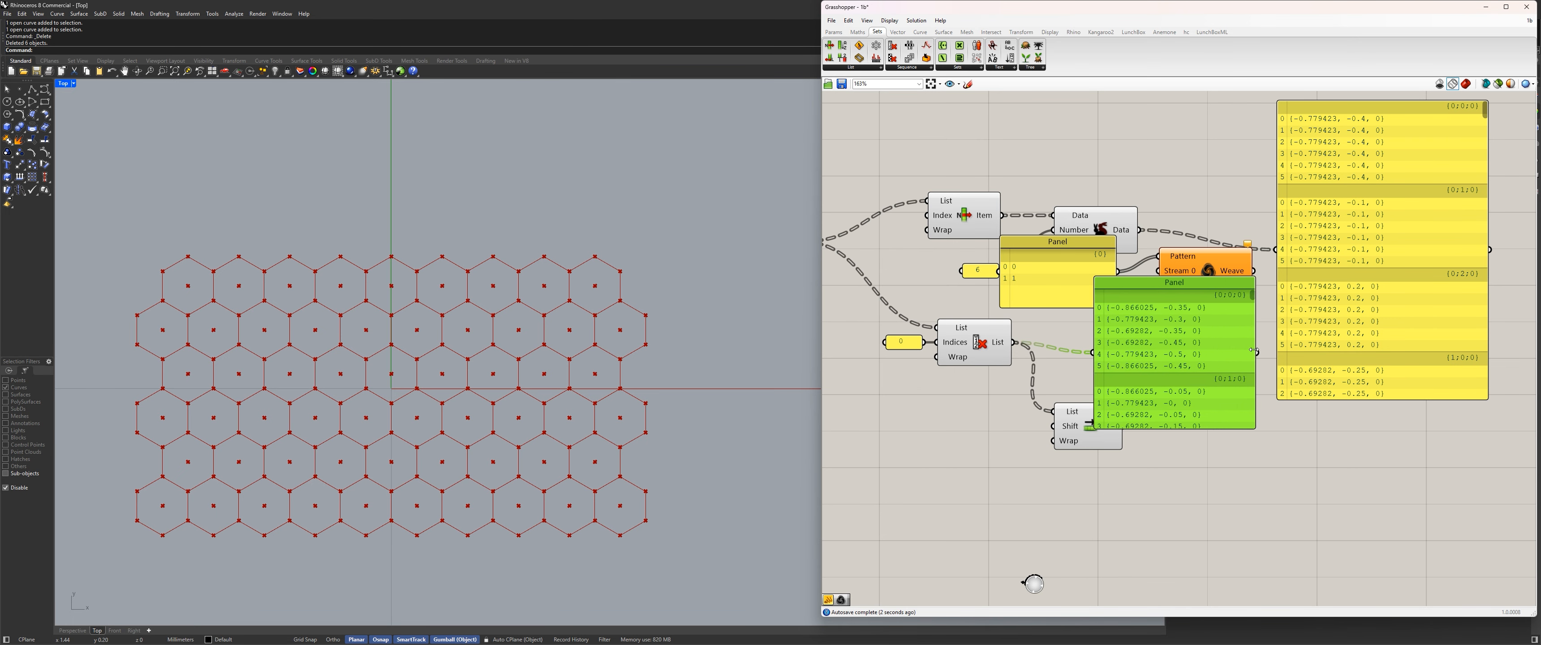
{"action": "left_click_drag", "start_coordinate": [1144, 358], "coordinate": [1158, 340]}
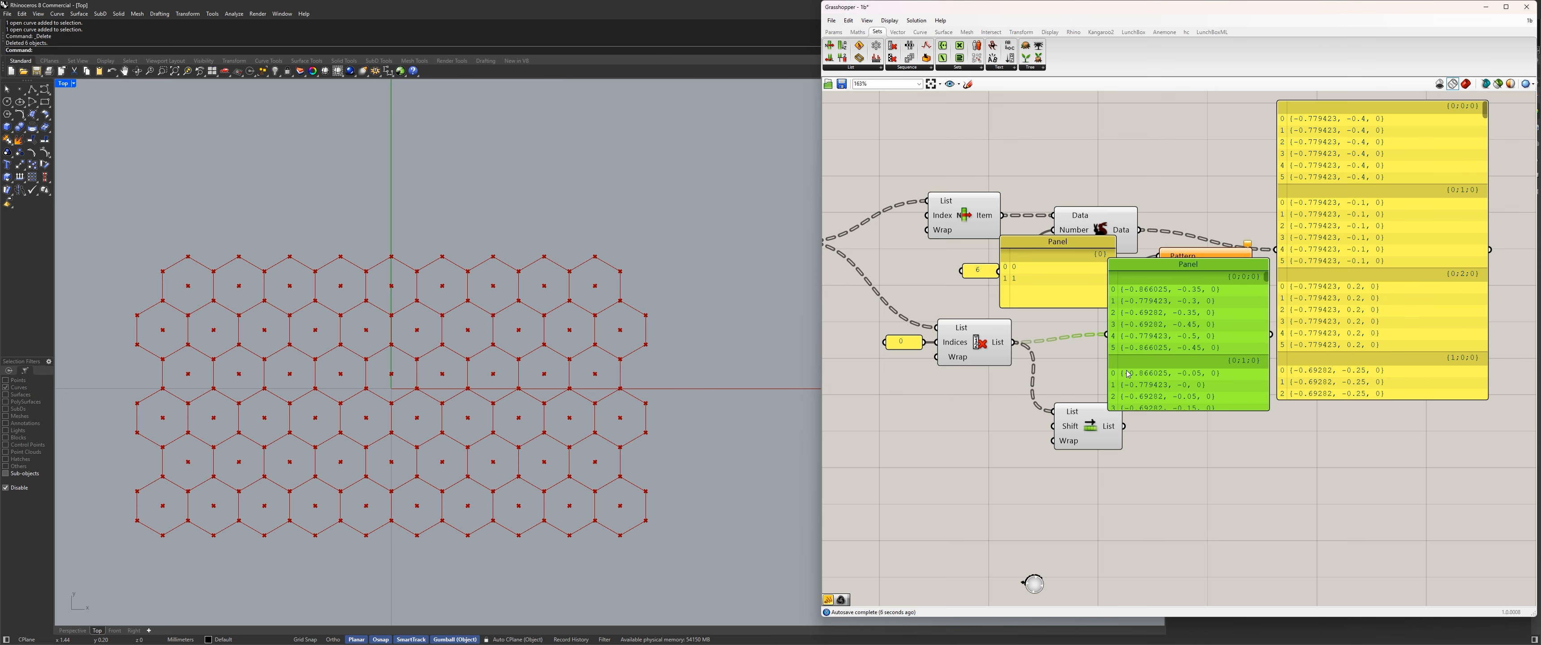
{"action": "left_click", "coordinate": [1088, 436]}
{"action": "left_click_drag", "start_coordinate": [1088, 436], "coordinate": [1090, 465]}
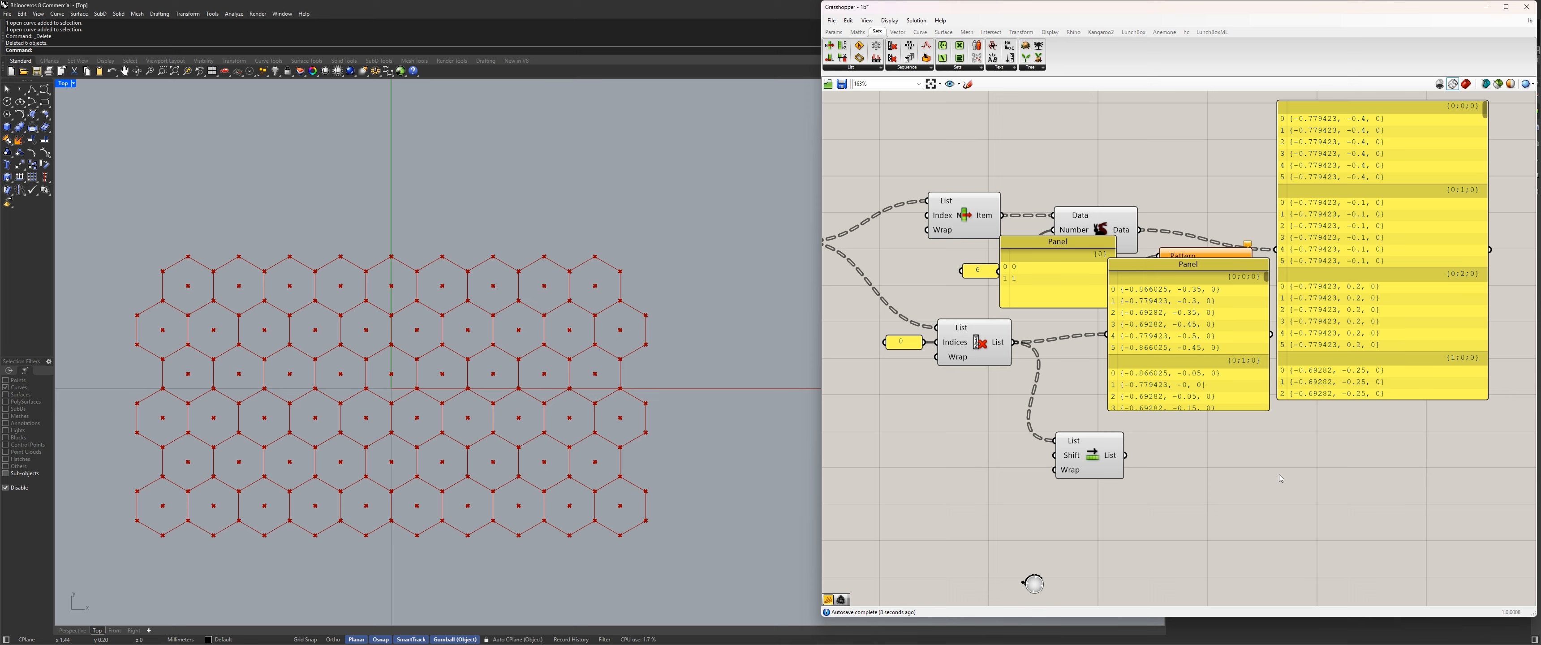
Add a panel showing the Shift List output and place it, enlarged, beside the Cull Index panel.
{"action": "double_click", "coordinate": [1279, 473]}
{"action": "key", "text": "Return"}
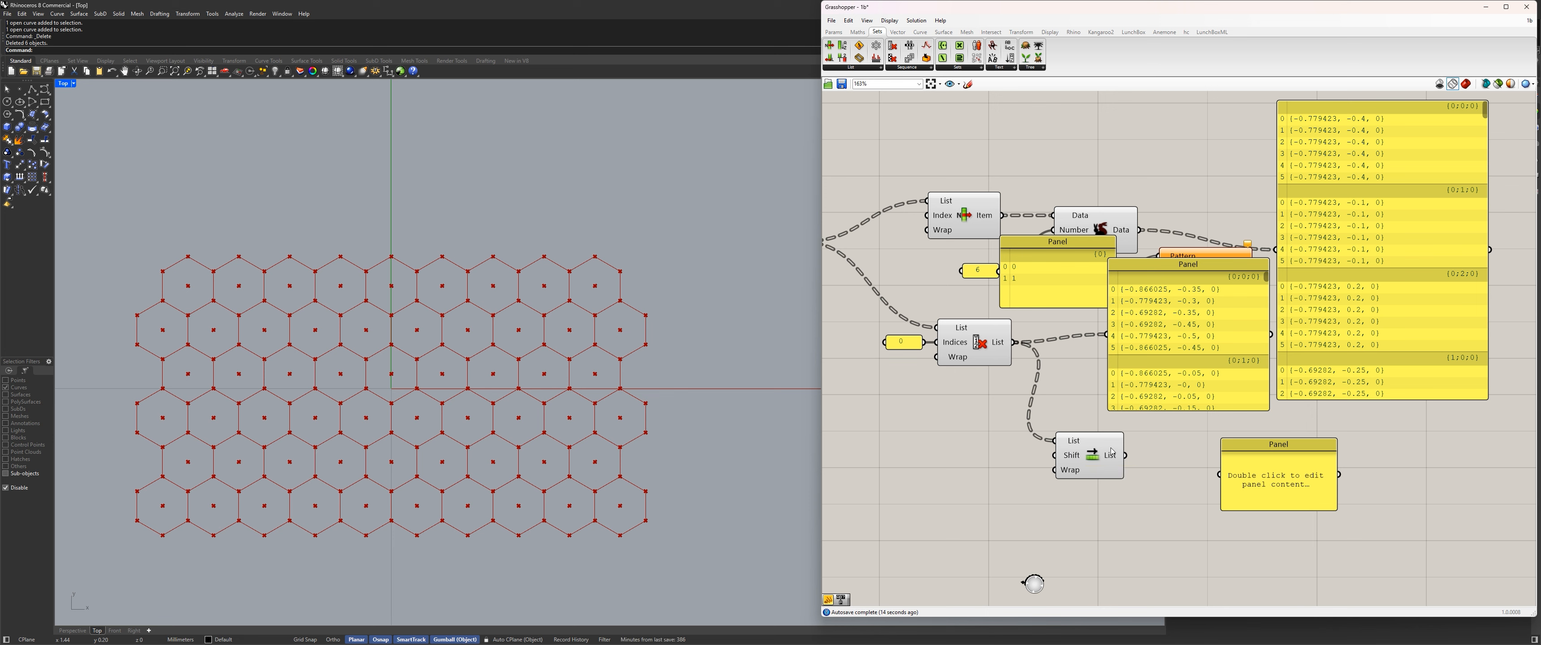
{"action": "left_click_drag", "start_coordinate": [1125, 456], "coordinate": [1296, 278]}
{"action": "left_click_drag", "start_coordinate": [1389, 325], "coordinate": [1453, 401]}
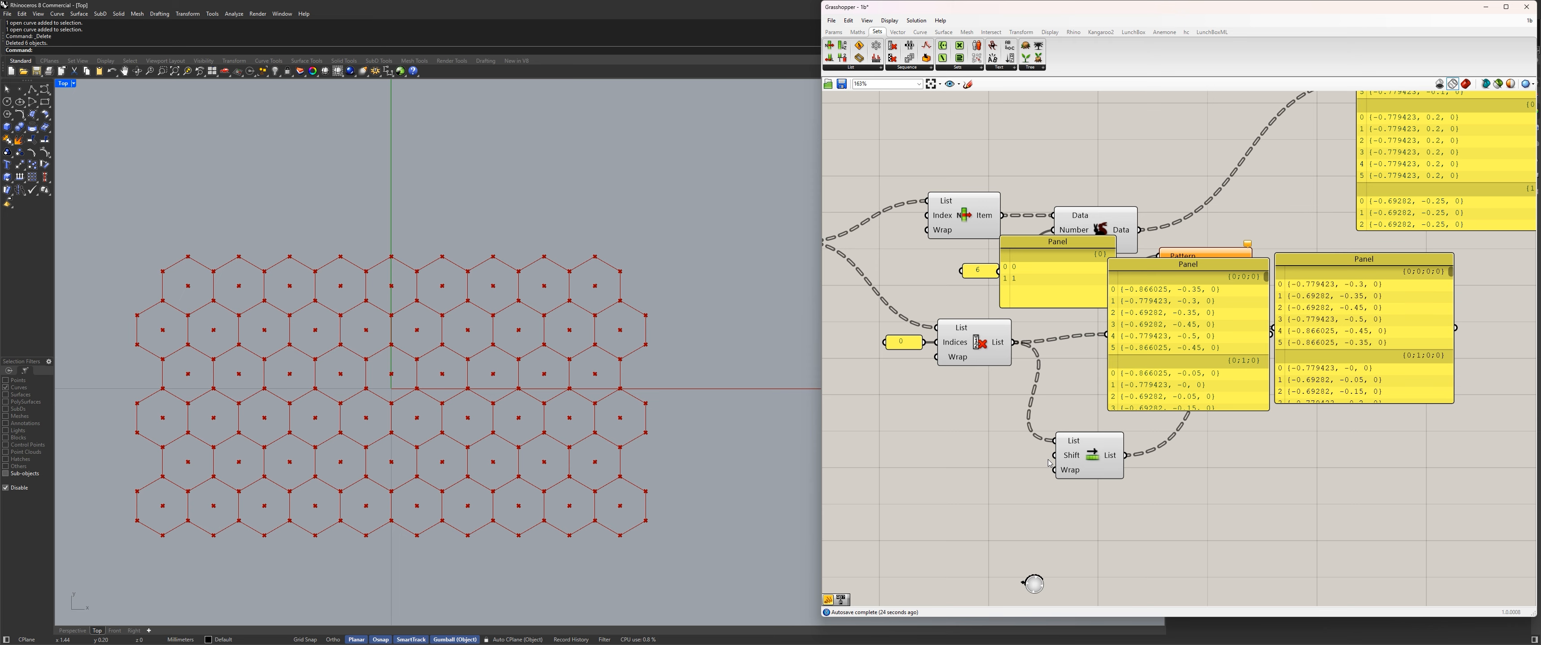
Set Shift List's Wrap input to False.
{"action": "right_click", "coordinate": [1068, 472]}
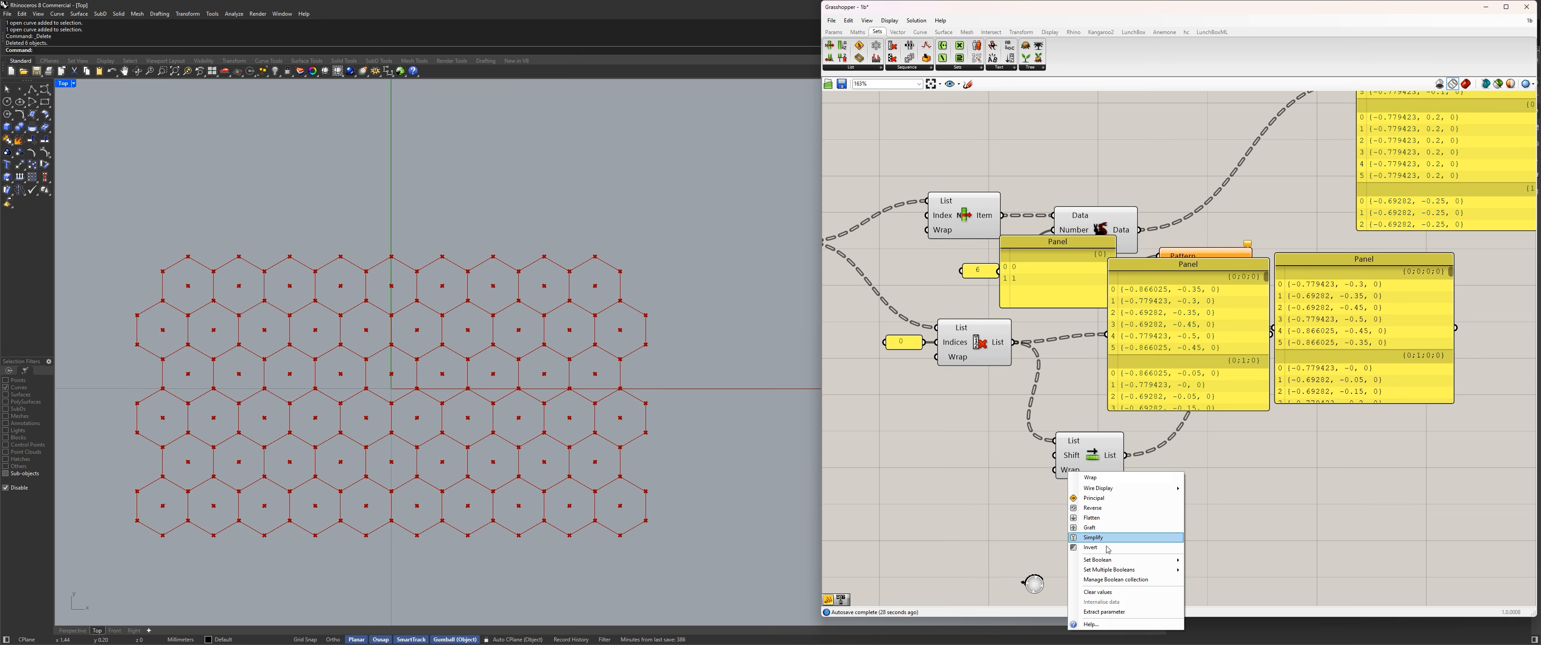
{"action": "mouse_move", "coordinate": [1118, 560]}
{"action": "left_click", "coordinate": [1204, 563]}
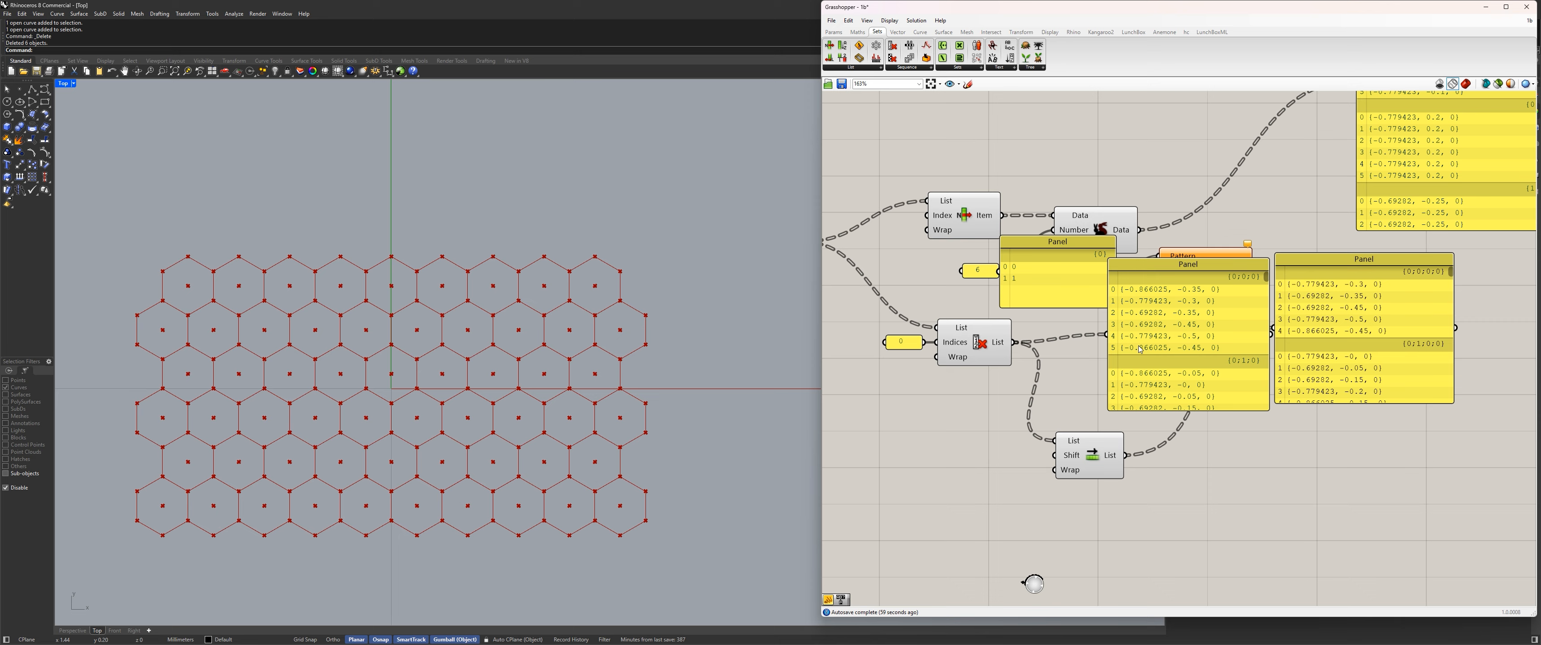
Set Shift List's Wrap input to True.
{"action": "right_click", "coordinate": [1074, 476]}
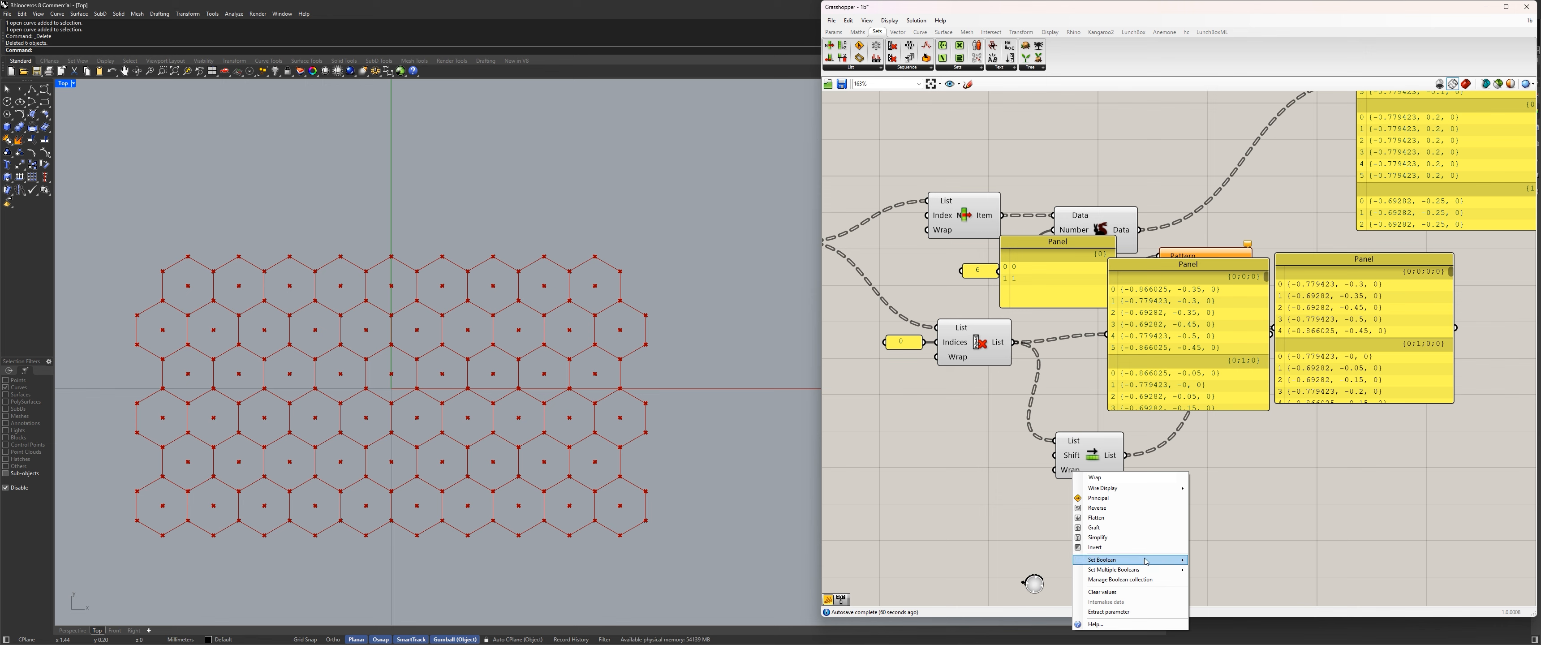
{"action": "mouse_move", "coordinate": [1150, 563]}
{"action": "left_click", "coordinate": [1223, 572]}
Place the Cull Index and Shift List output panels side by side below Weave to compare their corner points.
{"action": "mouse_move", "coordinate": [1209, 367]}
{"action": "left_mouse_down"}
{"action": "mouse_move", "coordinate": [1261, 486]}
{"action": "mouse_move", "coordinate": [1190, 366]}
{"action": "left_mouse_up"}
{"action": "mouse_move", "coordinate": [1357, 336]}
{"action": "left_mouse_down"}
{"action": "mouse_move", "coordinate": [1320, 342]}
{"action": "mouse_move", "coordinate": [1339, 345]}
{"action": "left_mouse_up"}
{"action": "left_click_drag", "start_coordinate": [1202, 328], "coordinate": [1165, 344]}
{"action": "left_click_drag", "start_coordinate": [1325, 323], "coordinate": [1291, 345]}
{"action": "left_click_drag", "start_coordinate": [1174, 336], "coordinate": [1127, 370]}
{"action": "left_click_drag", "start_coordinate": [1293, 301], "coordinate": [1252, 326]}
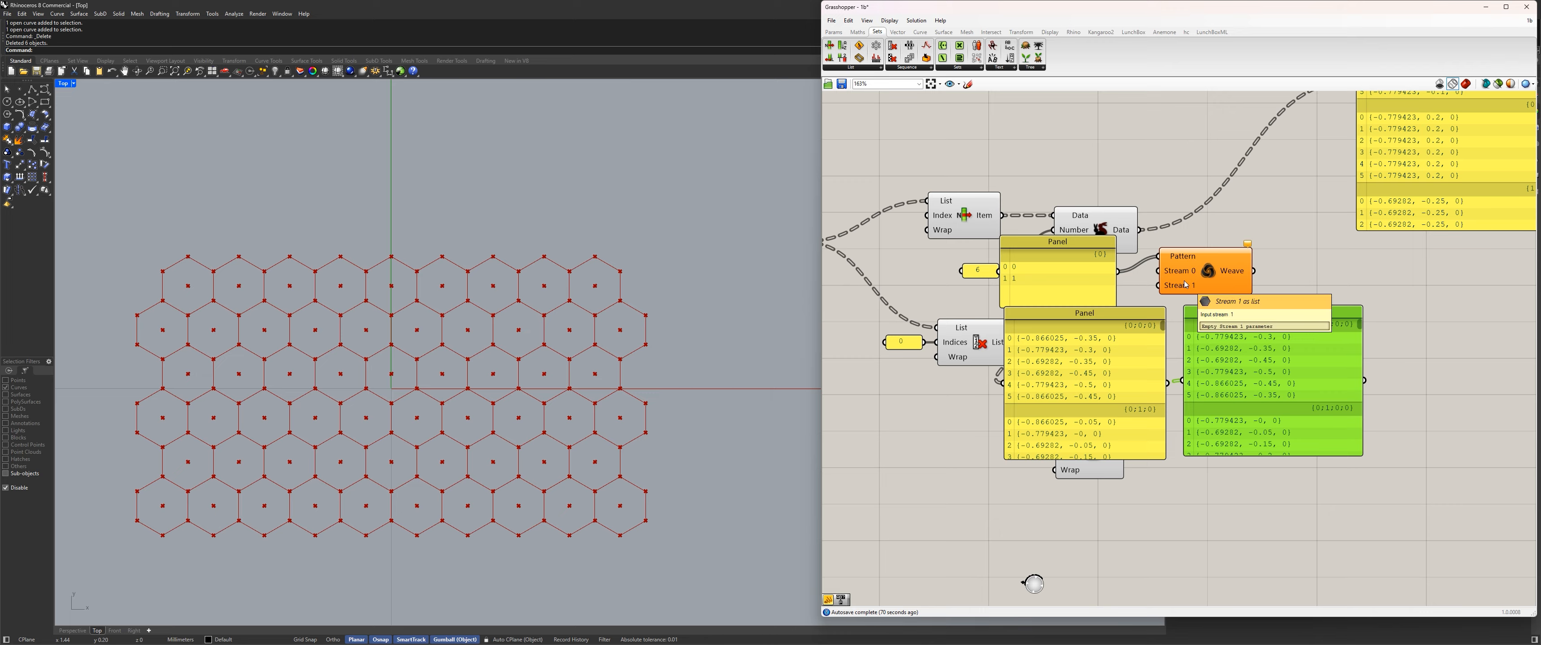
{"action": "left_click", "coordinate": [1039, 275]}
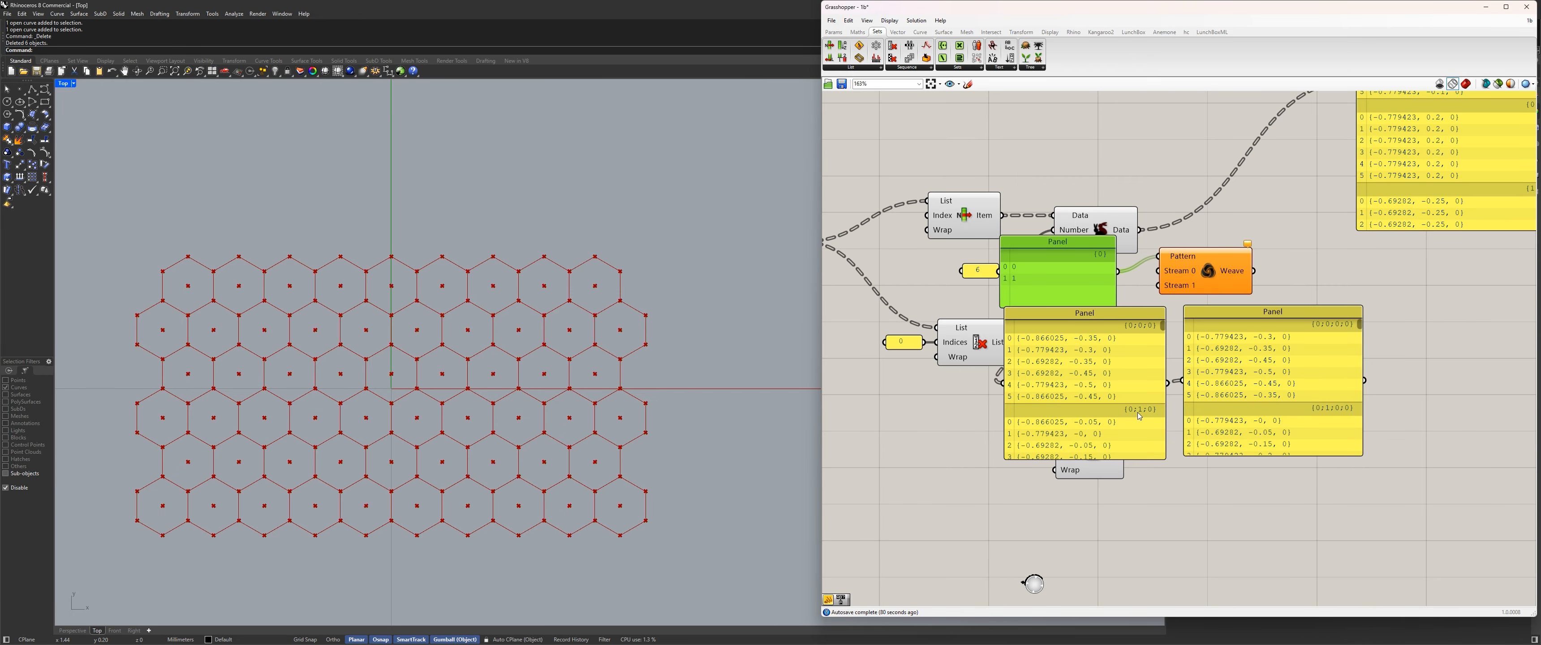
{"action": "left_click_drag", "start_coordinate": [1244, 344], "coordinate": [1231, 344]}
{"action": "scroll", "coordinate": [1097, 278], "scroll_direction": "up", "scroll_amount": 2}
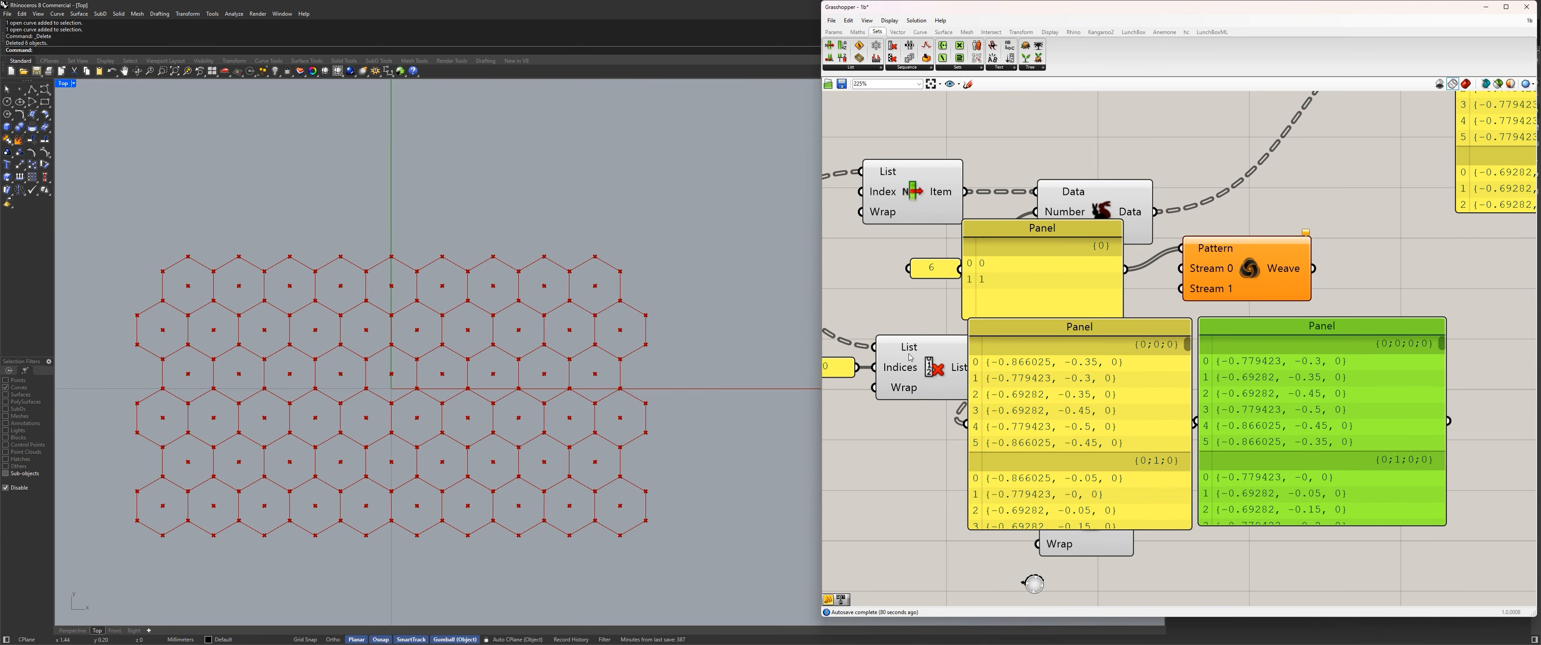
{"action": "left_click", "coordinate": [1058, 381]}
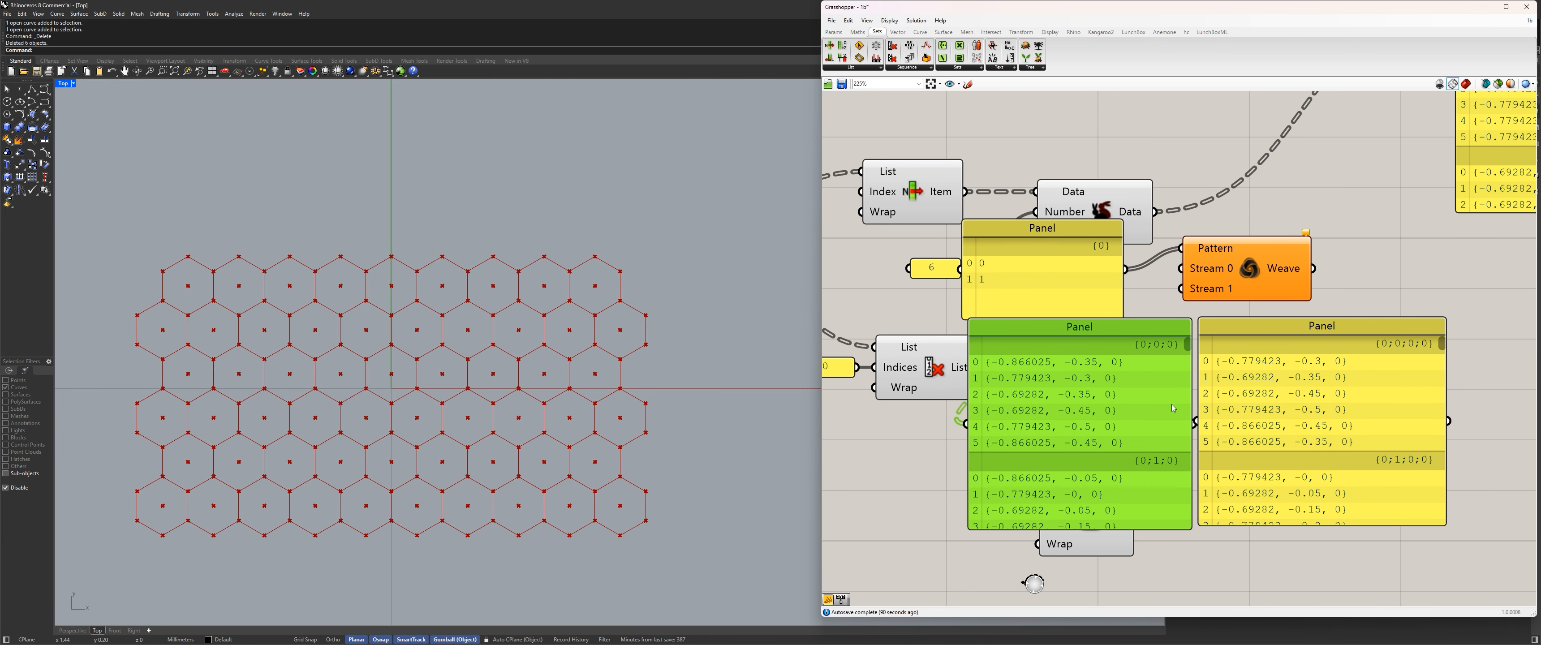
{"action": "left_click_drag", "start_coordinate": [1280, 410], "coordinate": [1261, 404]}
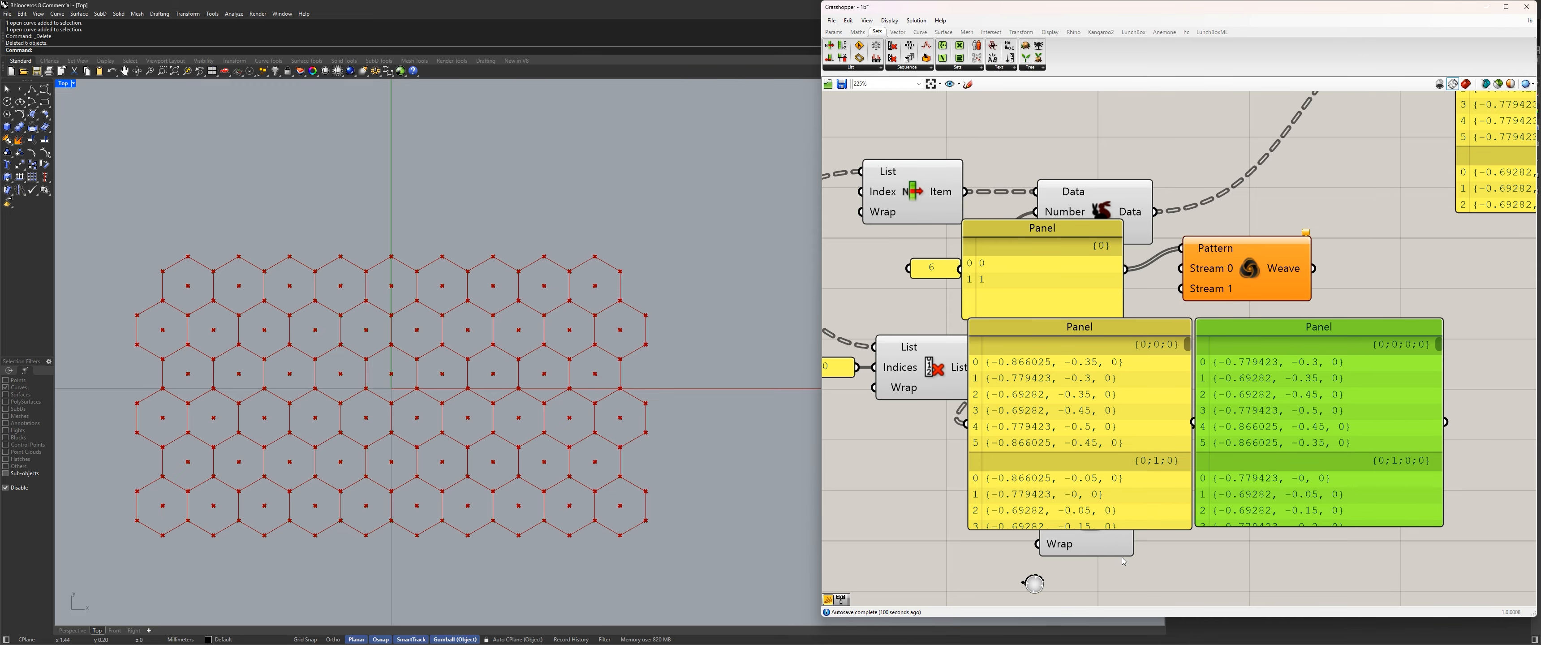
Move the two output panels clear and wire Cull Index into Weave's Stream 0 and Shift List into Stream 1.
{"action": "left_click_drag", "start_coordinate": [1083, 478], "coordinate": [1052, 611]}
{"action": "left_click_drag", "start_coordinate": [1265, 432], "coordinate": [1324, 525]}
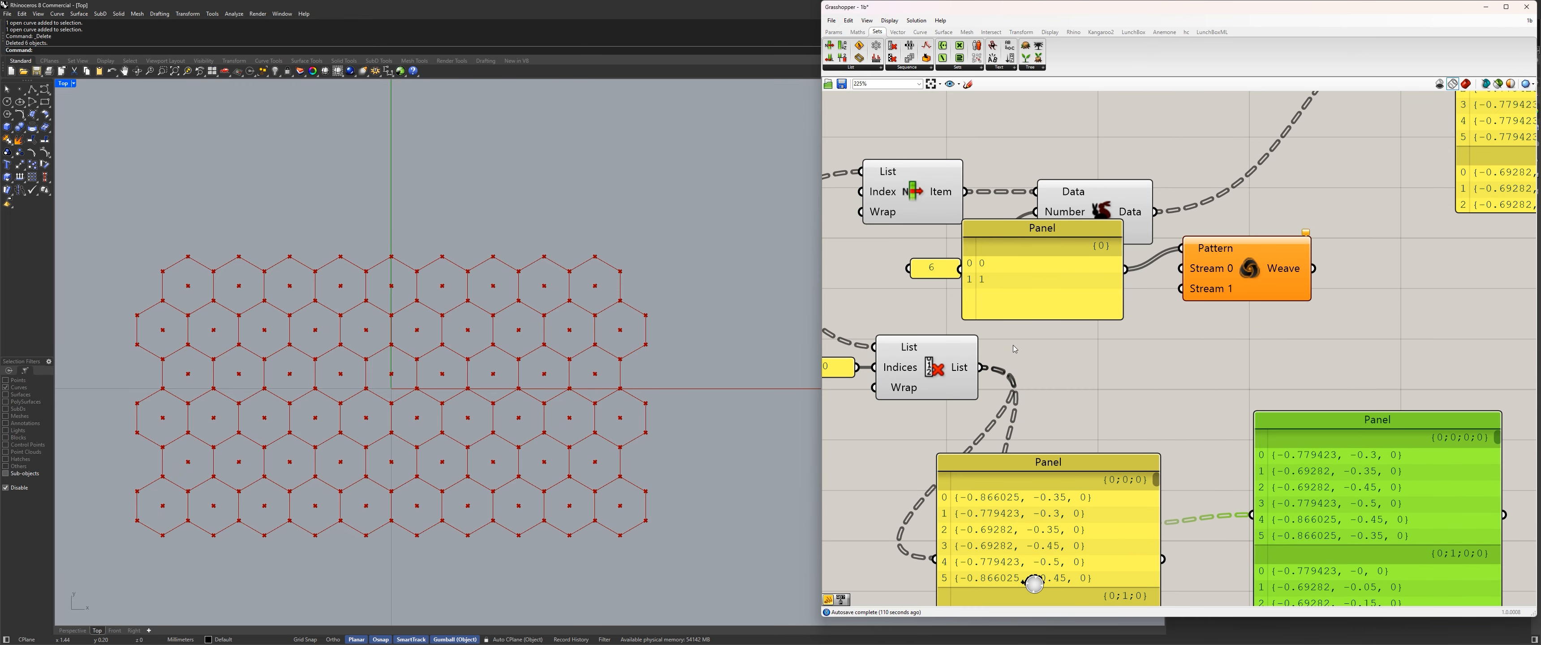
{"action": "left_click", "coordinate": [1028, 294]}
{"action": "scroll", "coordinate": [1116, 266], "scroll_direction": "down", "scroll_amount": 3}
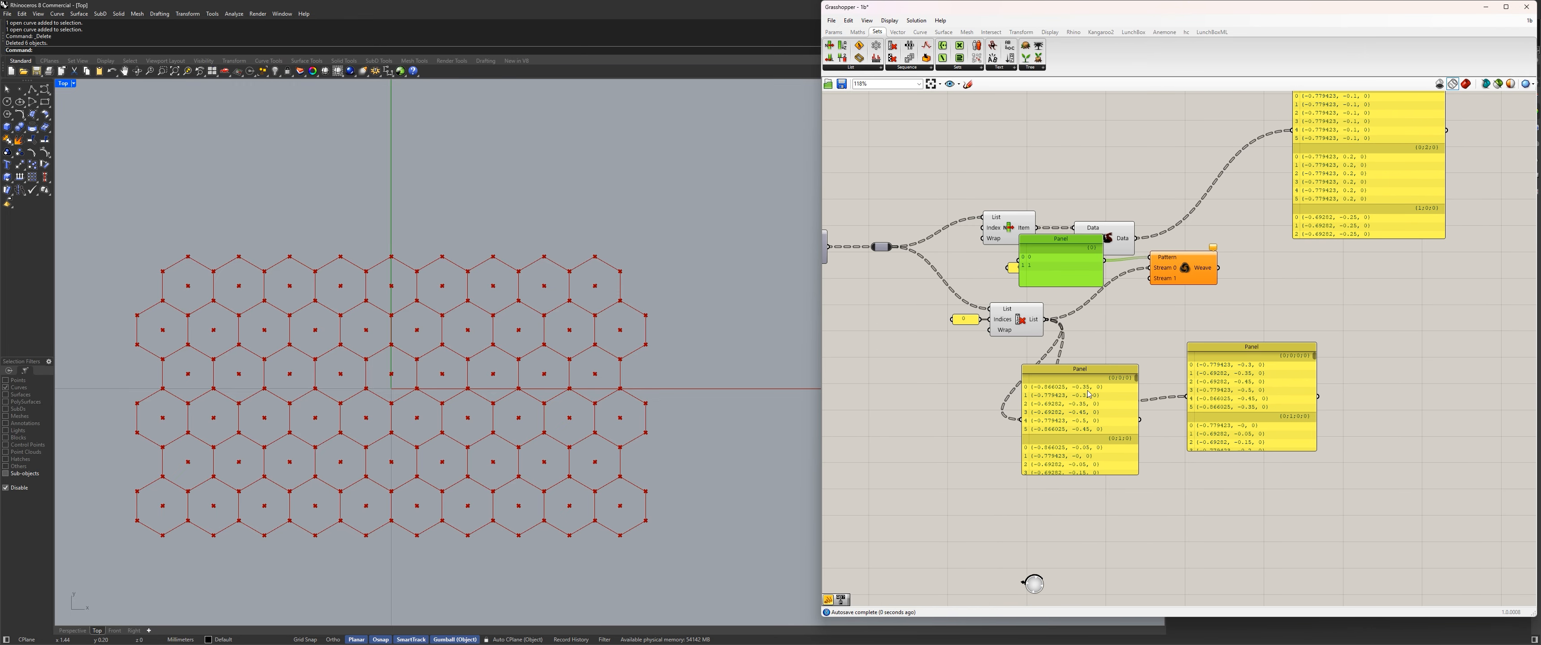
{"action": "left_click_drag", "start_coordinate": [1088, 392], "coordinate": [1151, 278]}
{"action": "right_click_drag", "start_coordinate": [1223, 318], "coordinate": [1159, 344]}
{"action": "left_click_drag", "start_coordinate": [1163, 374], "coordinate": [1234, 313]}
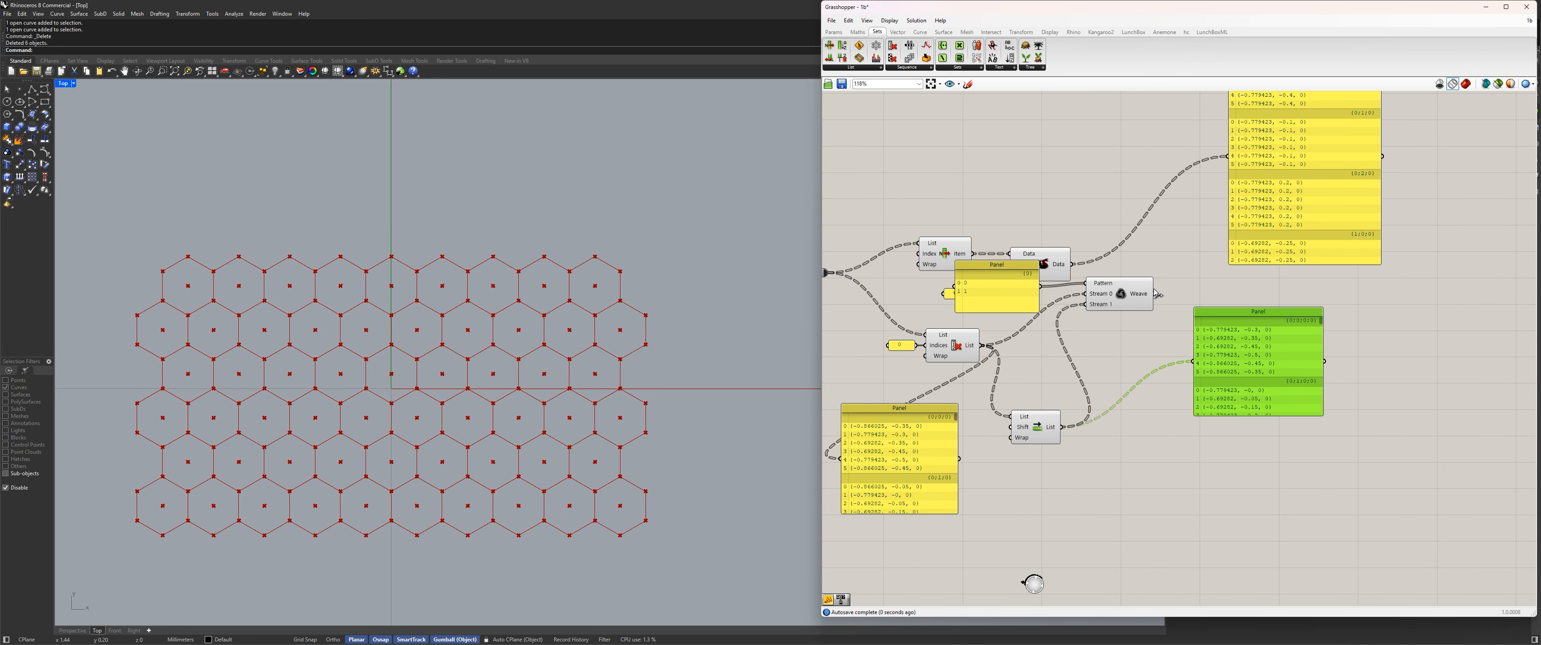
Wire Weave's output into the former Shift List panel, place it beside Weave and enlarge it to read the corner pairs.
{"action": "left_click_drag", "start_coordinate": [1155, 294], "coordinate": [1195, 362]}
{"action": "left_click_drag", "start_coordinate": [1239, 313], "coordinate": [1207, 265]}
{"action": "left_click_drag", "start_coordinate": [1230, 368], "coordinate": [1230, 489]}
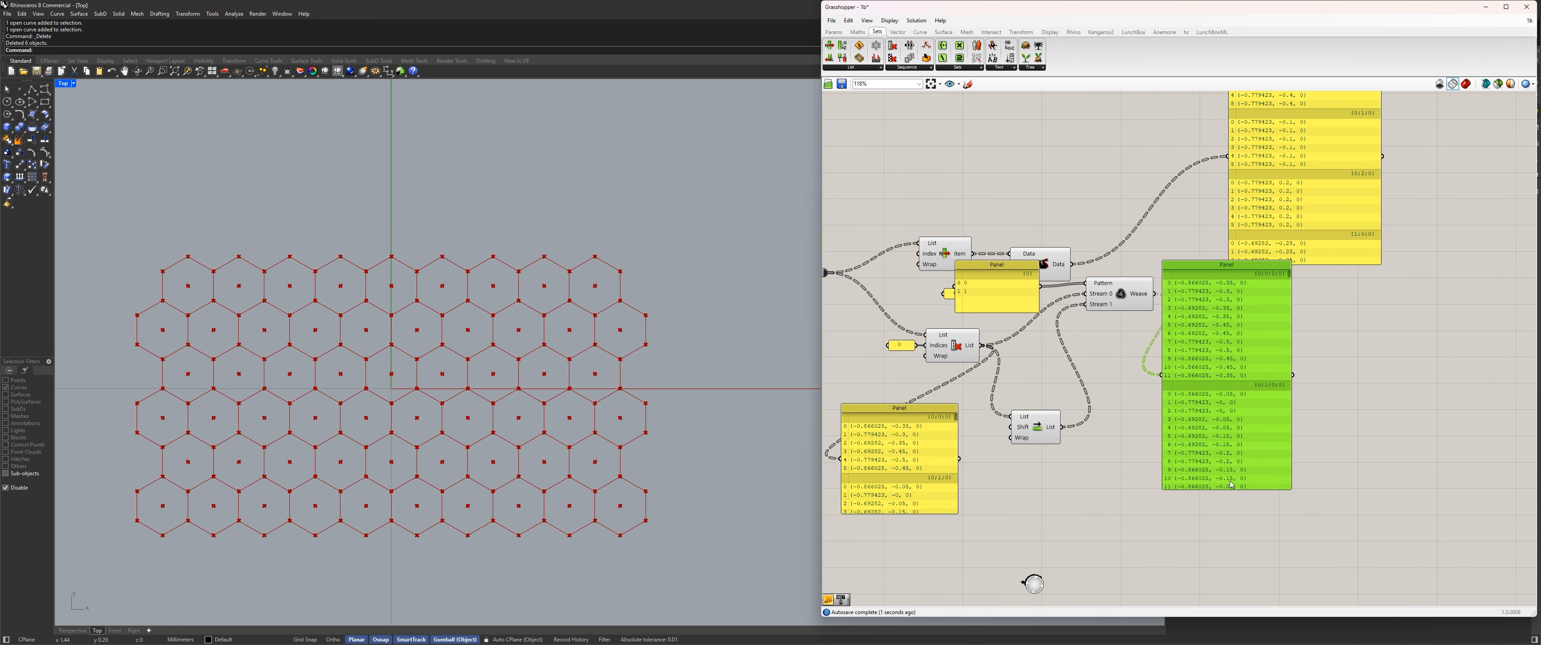
{"action": "scroll", "coordinate": [1214, 305], "scroll_direction": "up", "scroll_amount": 5}
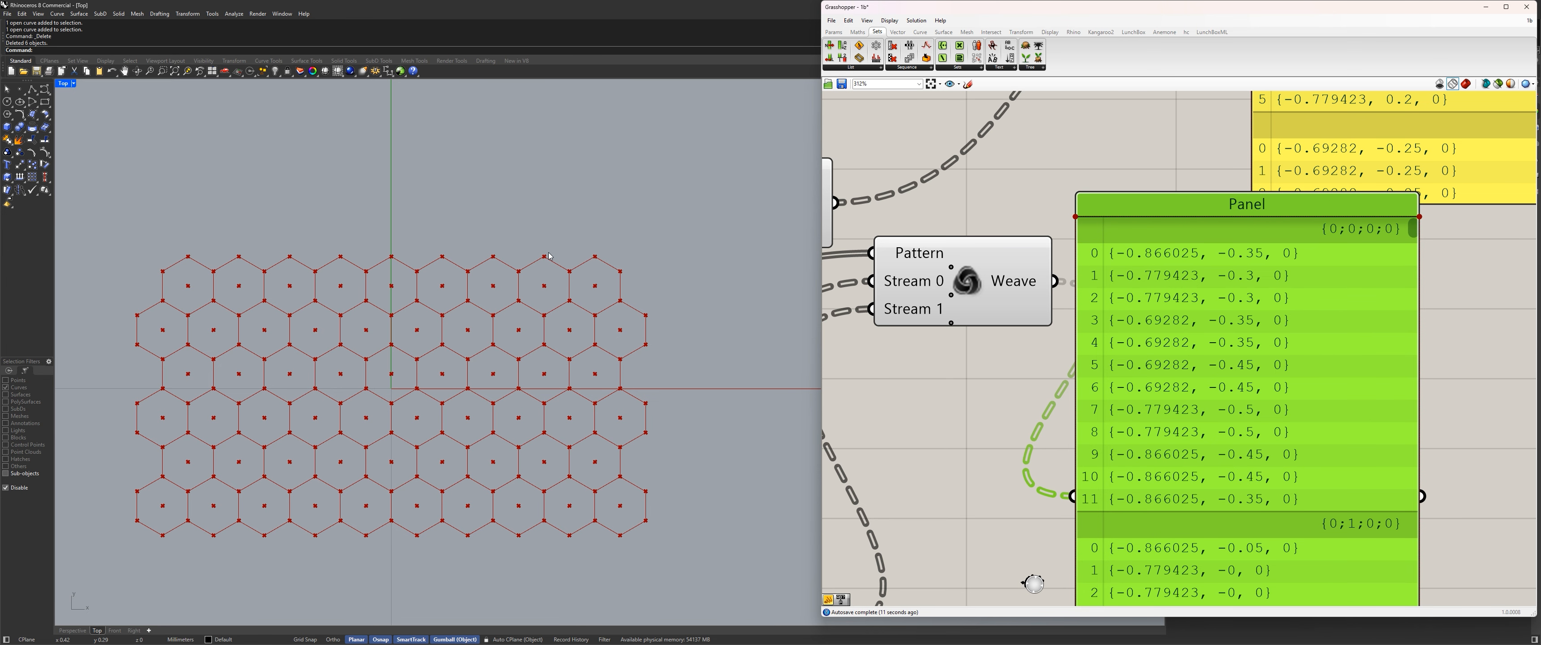
{"action": "scroll", "coordinate": [1074, 256], "scroll_direction": "down", "scroll_amount": 5}
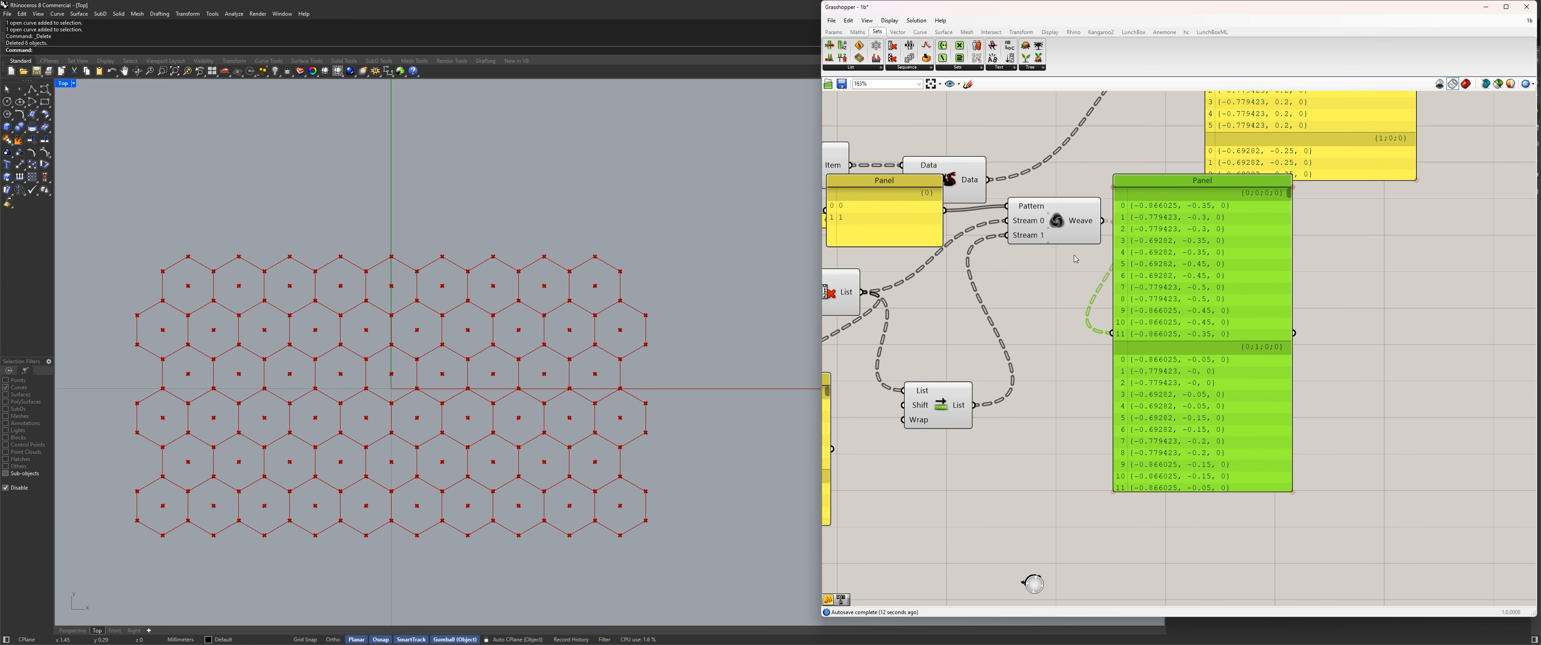
{"action": "scroll", "coordinate": [1136, 227], "scroll_direction": "up", "scroll_amount": 5}
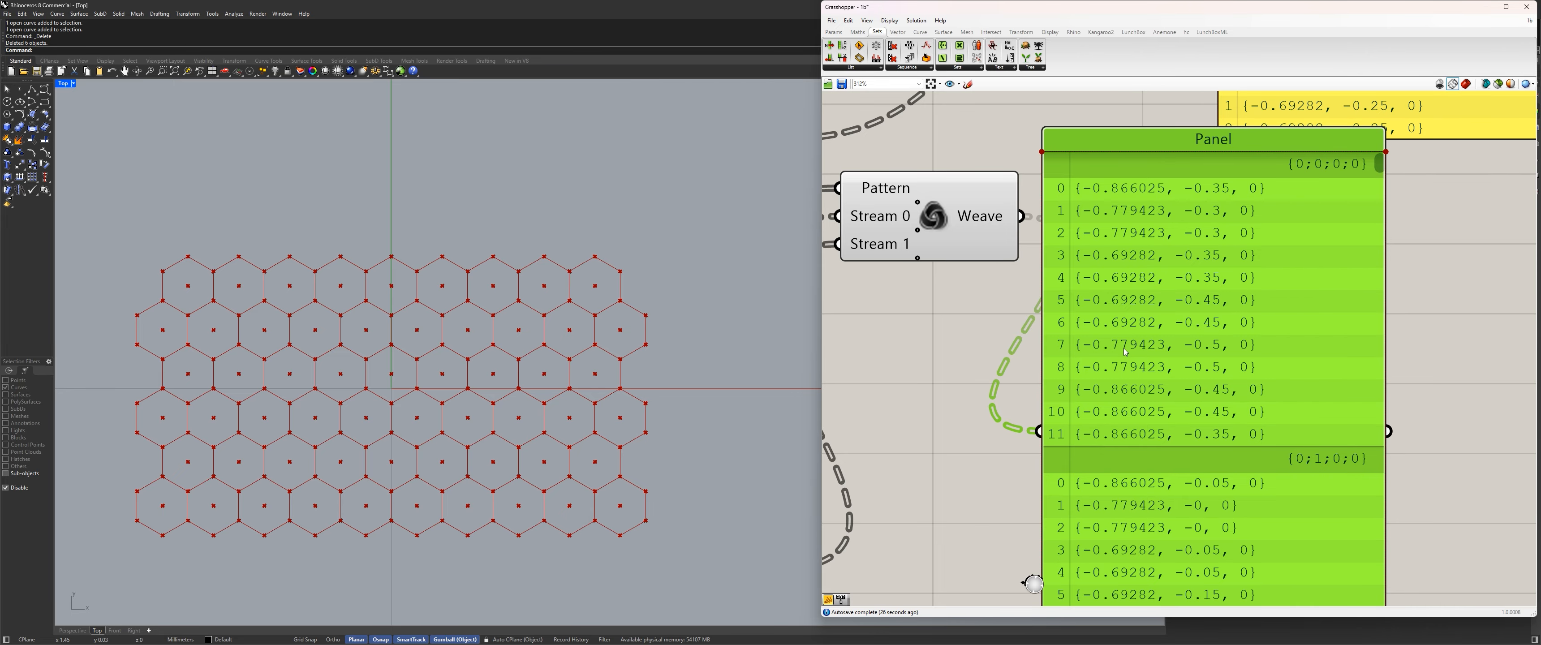
{"action": "scroll", "coordinate": [1125, 351], "scroll_direction": "down", "scroll_amount": 7}
Move Shift List up beside Cull Index and leave free space between Weave and its output panel.
{"action": "right_click_drag", "start_coordinate": [1125, 352], "coordinate": [1252, 326]}
{"action": "left_click_drag", "start_coordinate": [1190, 283], "coordinate": [1077, 297]}
{"action": "scroll", "coordinate": [1092, 278], "scroll_direction": "up", "scroll_amount": 3}
{"action": "left_click_drag", "start_coordinate": [1140, 478], "coordinate": [1145, 381]}
{"action": "right_click_drag", "start_coordinate": [1268, 365], "coordinate": [1122, 348]}
{"action": "left_click_drag", "start_coordinate": [1190, 323], "coordinate": [1301, 379]}
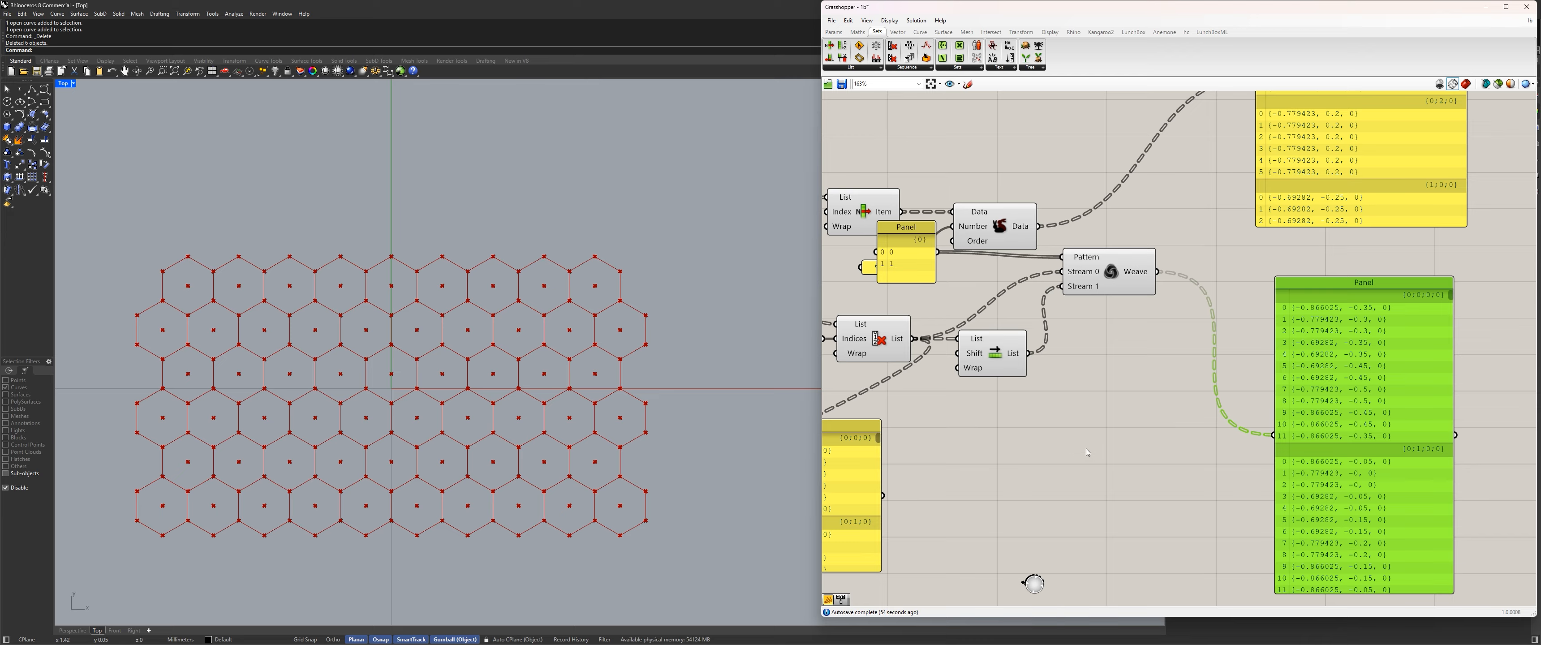
Add a Partition List component after Weave and wire Weave's output into its List input.
{"action": "left_click", "coordinate": [876, 68]}
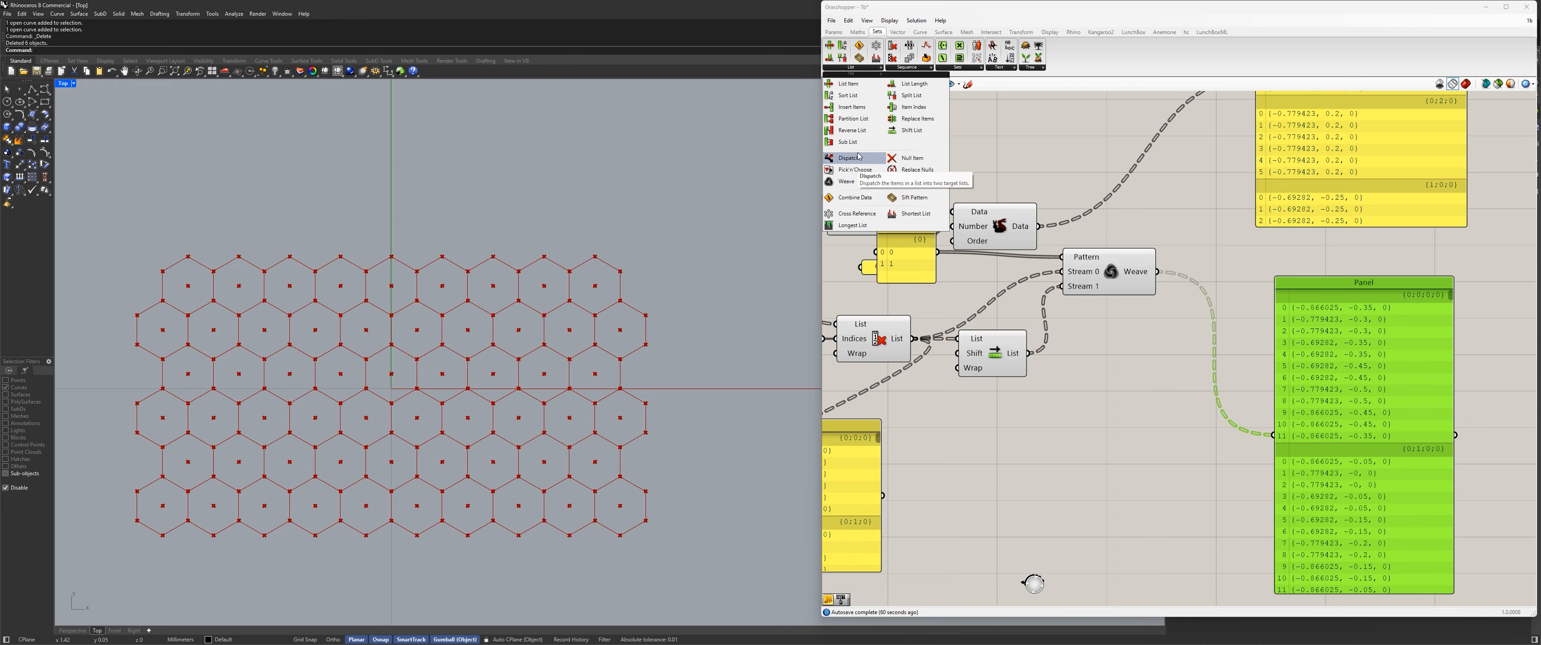
{"action": "left_click", "coordinate": [1138, 311]}
{"action": "left_click_drag", "start_coordinate": [1136, 312], "coordinate": [1177, 355]}
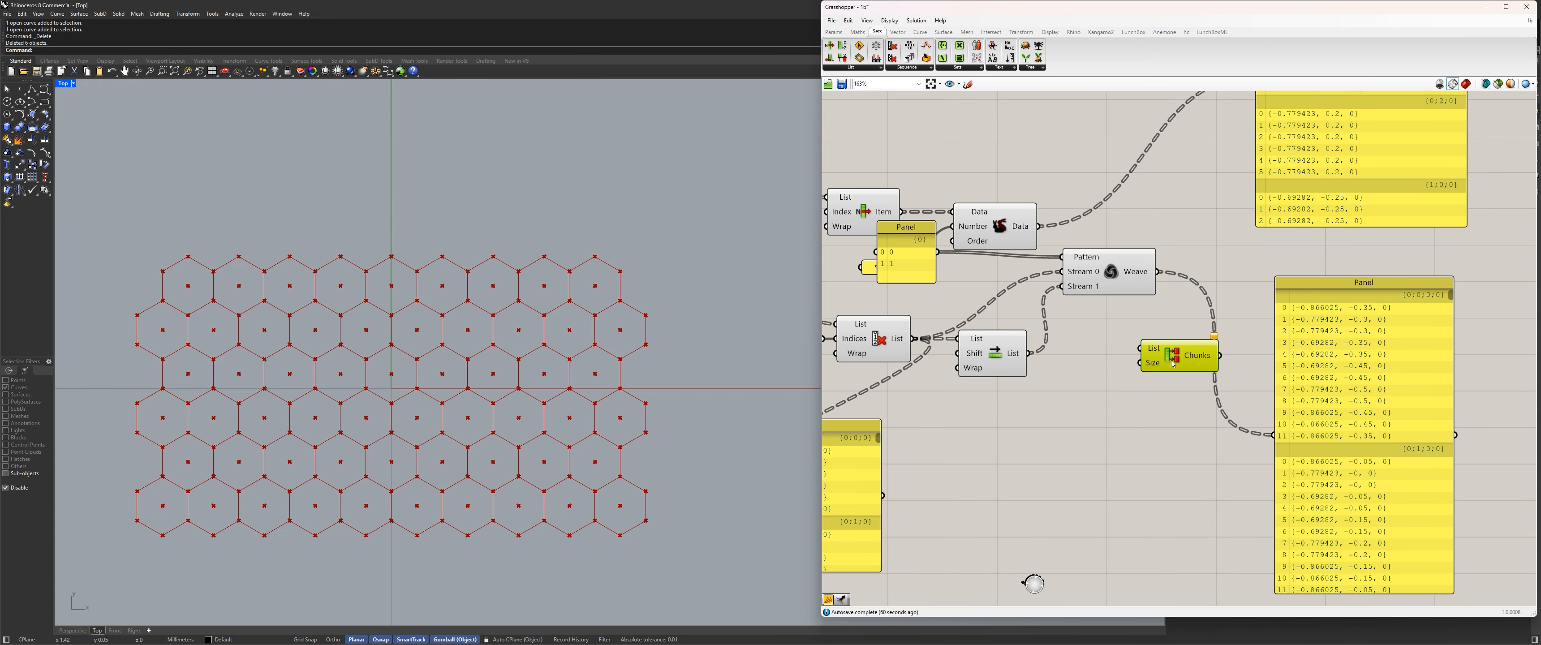
{"action": "left_click_drag", "start_coordinate": [1157, 271], "coordinate": [1221, 330]}
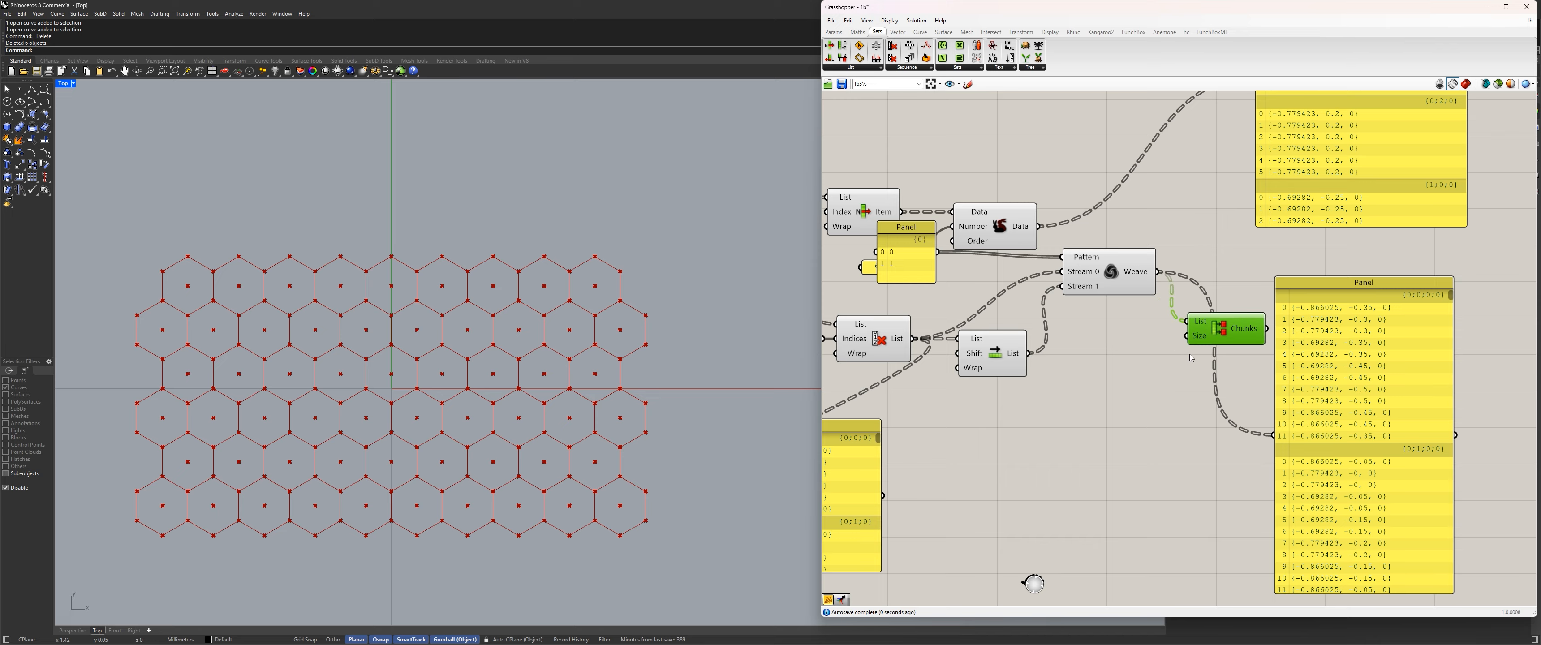
Add a panel containing 2 below Weave and clear its title.
{"action": "double_click", "coordinate": [1138, 382]}
{"action": "type", "text": "panel"}
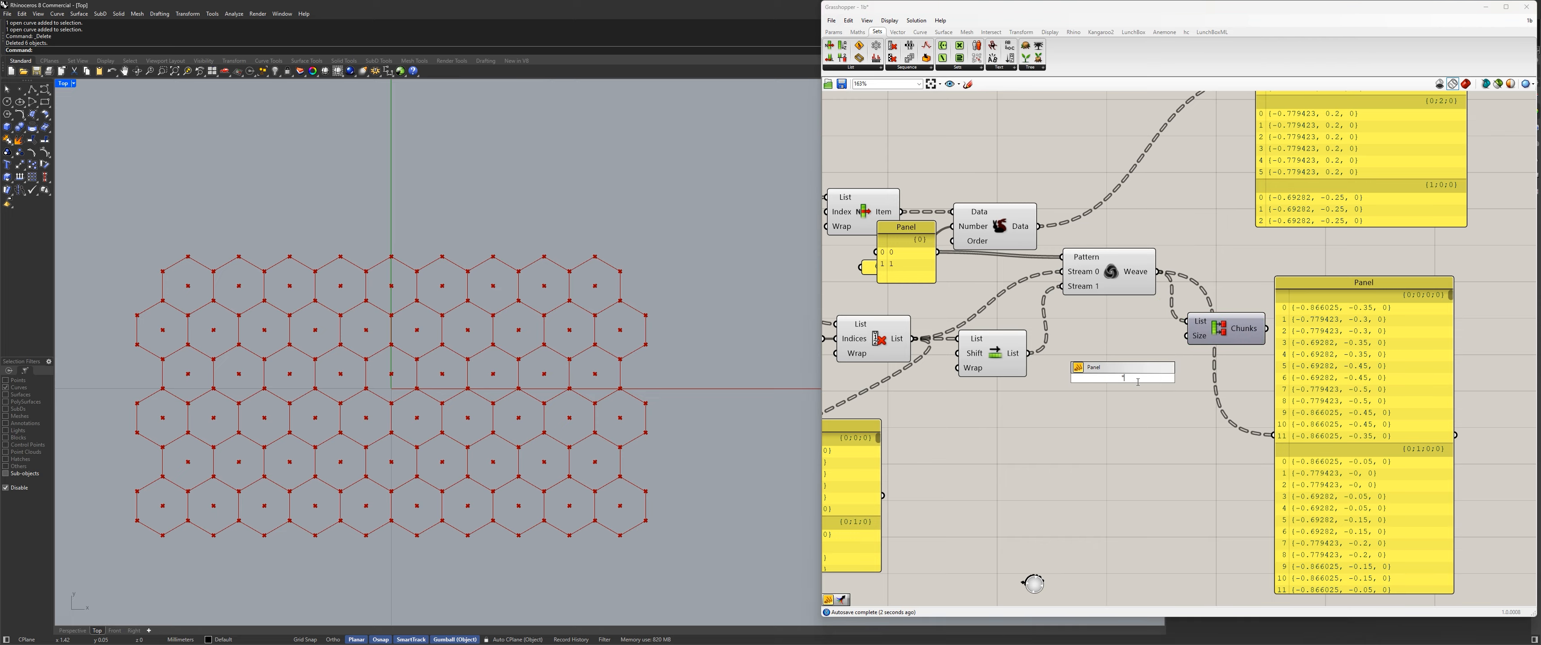
{"action": "key", "text": "Return"}
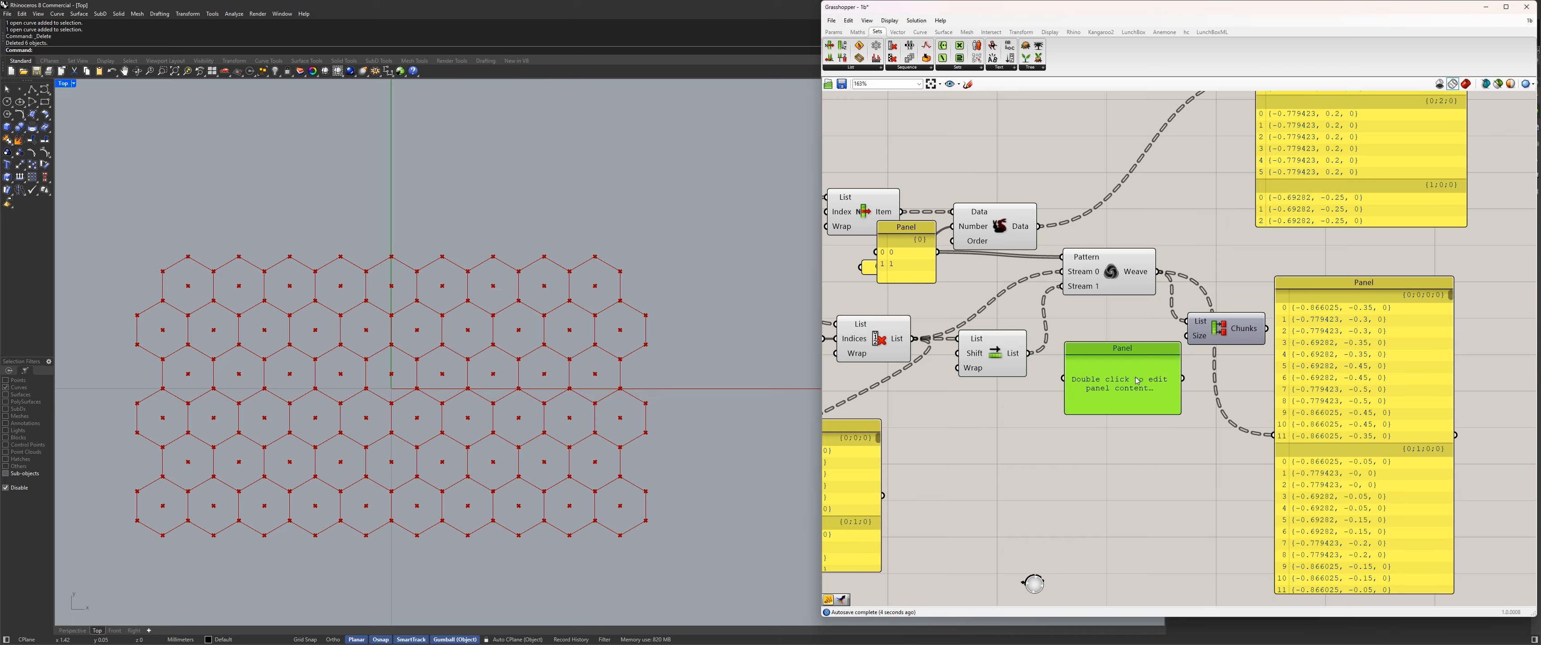
{"action": "double_click", "coordinate": [1138, 380]}
{"action": "type", "text": "2"}
{"action": "left_click", "coordinate": [1140, 359]}
{"action": "right_click", "coordinate": [1138, 355]}
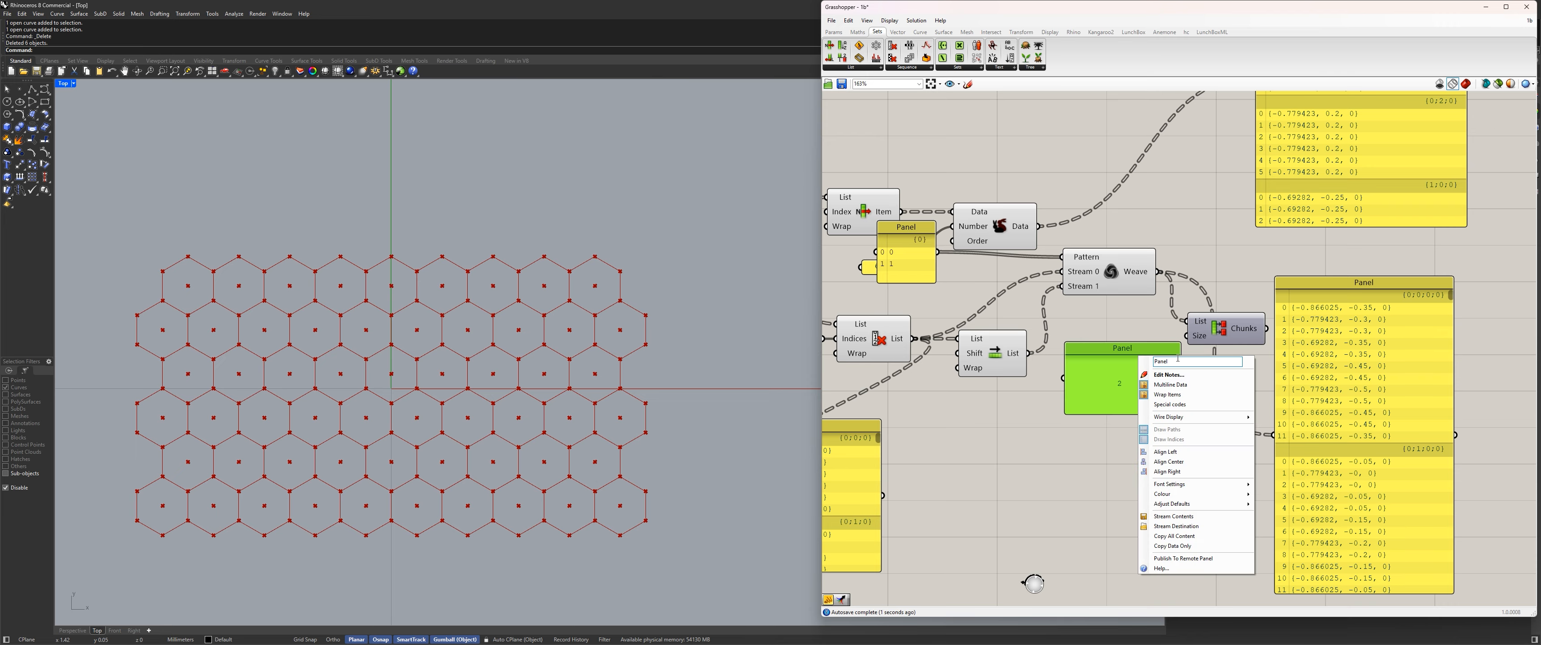
{"action": "left_click_drag", "start_coordinate": [1171, 361], "coordinate": [1041, 361]}
{"action": "key", "text": "BackSpace"}
{"action": "key", "text": "Return"}
{"action": "left_click", "coordinate": [1096, 422]}
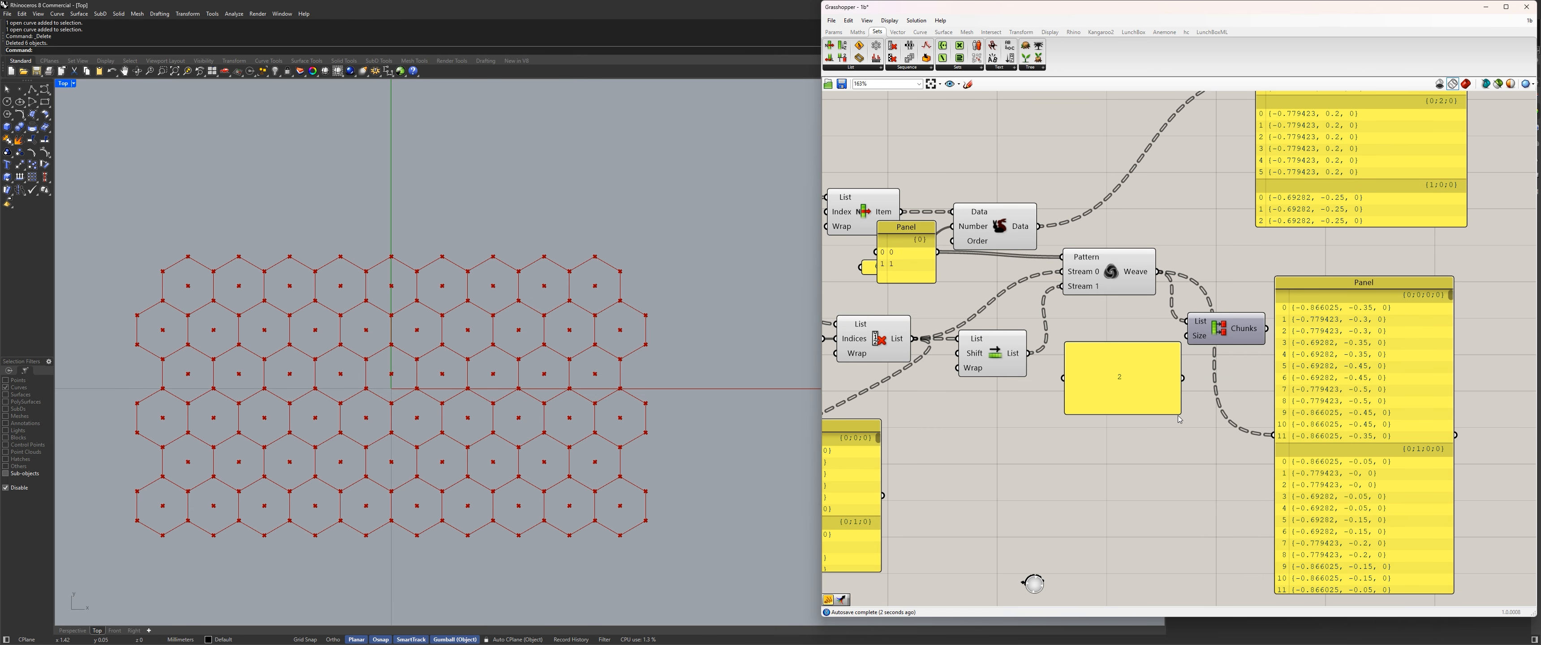
Shrink the 2 panel and wire it into Partition List's Size, and wire the Chunks output into the large panel.
{"action": "left_click_drag", "start_coordinate": [1180, 413], "coordinate": [1186, 335]}
{"action": "left_click_drag", "start_coordinate": [1081, 348], "coordinate": [1152, 335]}
{"action": "left_click_drag", "start_coordinate": [1266, 328], "coordinate": [1274, 435]}
{"action": "left_click_drag", "start_coordinate": [1316, 322], "coordinate": [1389, 279]}
{"action": "scroll", "coordinate": [1389, 279], "scroll_direction": "up", "scroll_amount": 5}
{"action": "right_click_drag", "start_coordinate": [1390, 279], "coordinate": [1199, 282]}
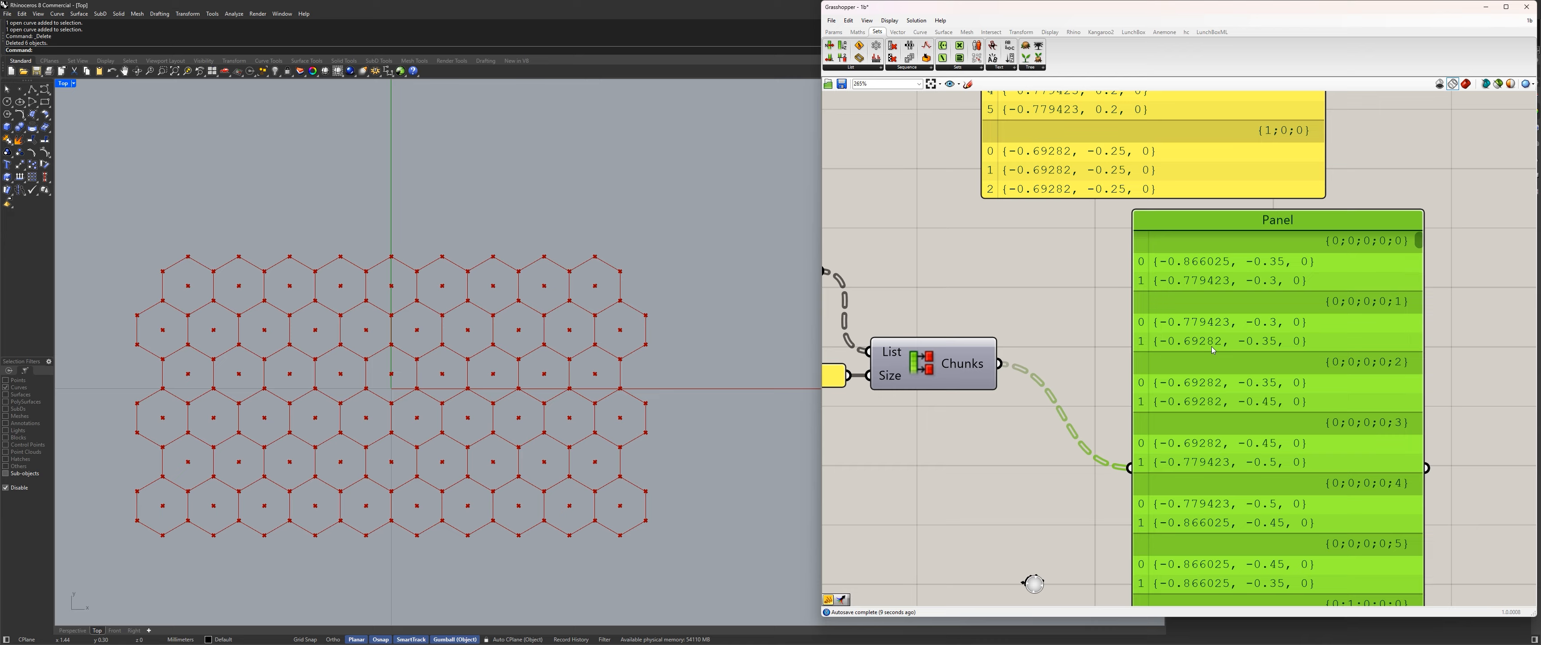
{"action": "scroll", "coordinate": [1047, 283], "scroll_direction": "down", "scroll_amount": 4}
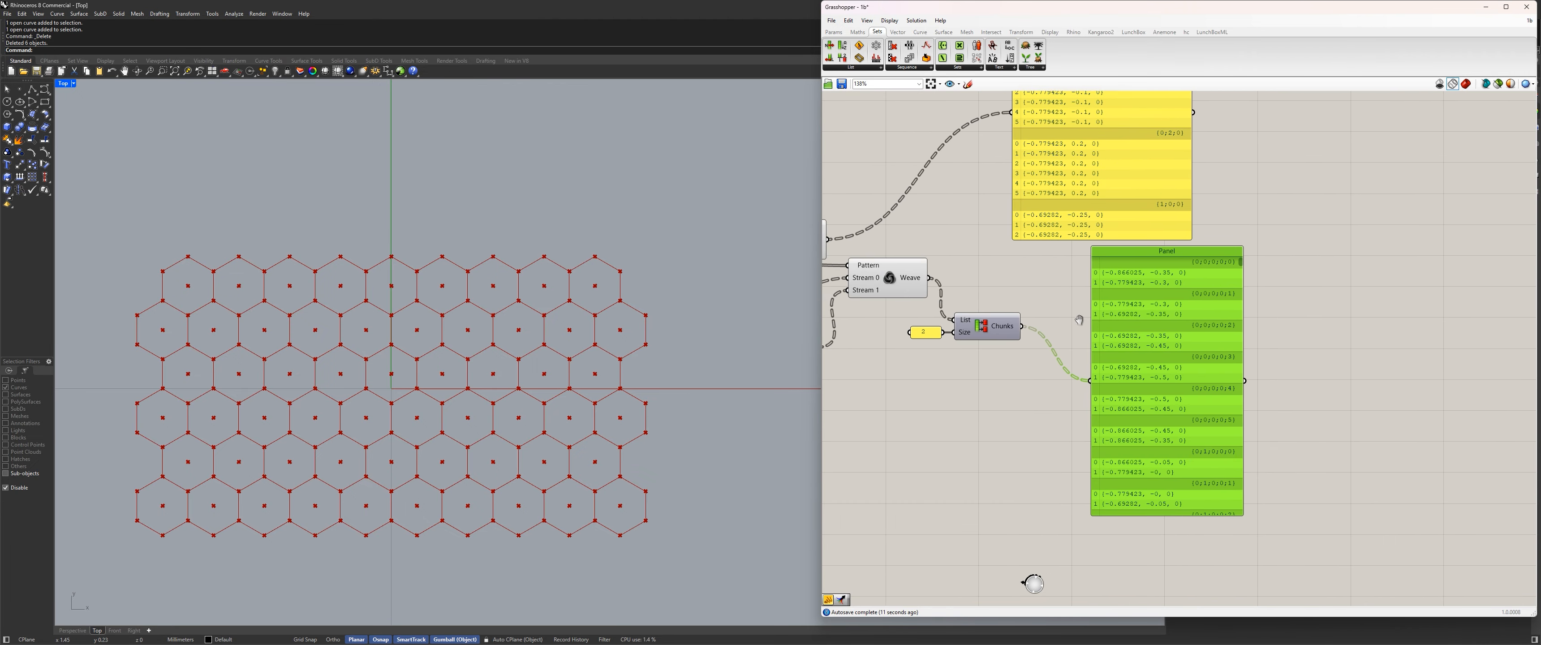
Delete the panel with 0 and 1 that feeds Weave's Pattern input.
{"action": "right_click_drag", "start_coordinate": [1079, 320], "coordinate": [1251, 361]}
{"action": "left_click_drag", "start_coordinate": [1156, 364], "coordinate": [1177, 332]}
{"action": "right_click_drag", "start_coordinate": [1170, 335], "coordinate": [1333, 357]}
{"action": "left_click_drag", "start_coordinate": [1042, 323], "coordinate": [1048, 353]}
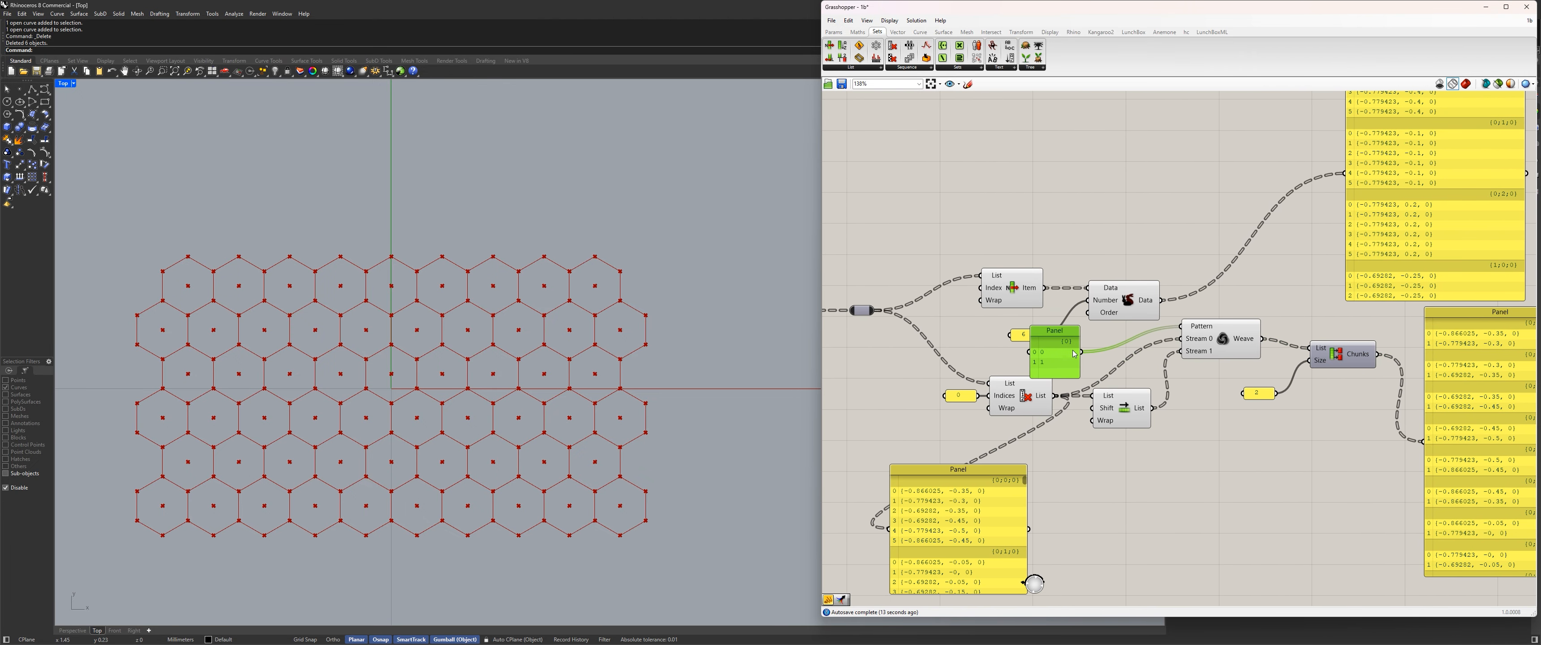
{"action": "key", "text": "Delete"}
Straighten the row with Shift List and Weave, and delete the Cull Index output panel.
{"action": "left_click_drag", "start_coordinate": [1124, 413], "coordinate": [1136, 447]}
{"action": "left_click_drag", "start_coordinate": [1223, 346], "coordinate": [1221, 403]}
{"action": "right_click_drag", "start_coordinate": [1008, 453], "coordinate": [1102, 395]}
{"action": "left_click_drag", "start_coordinate": [1025, 457], "coordinate": [1108, 481]}
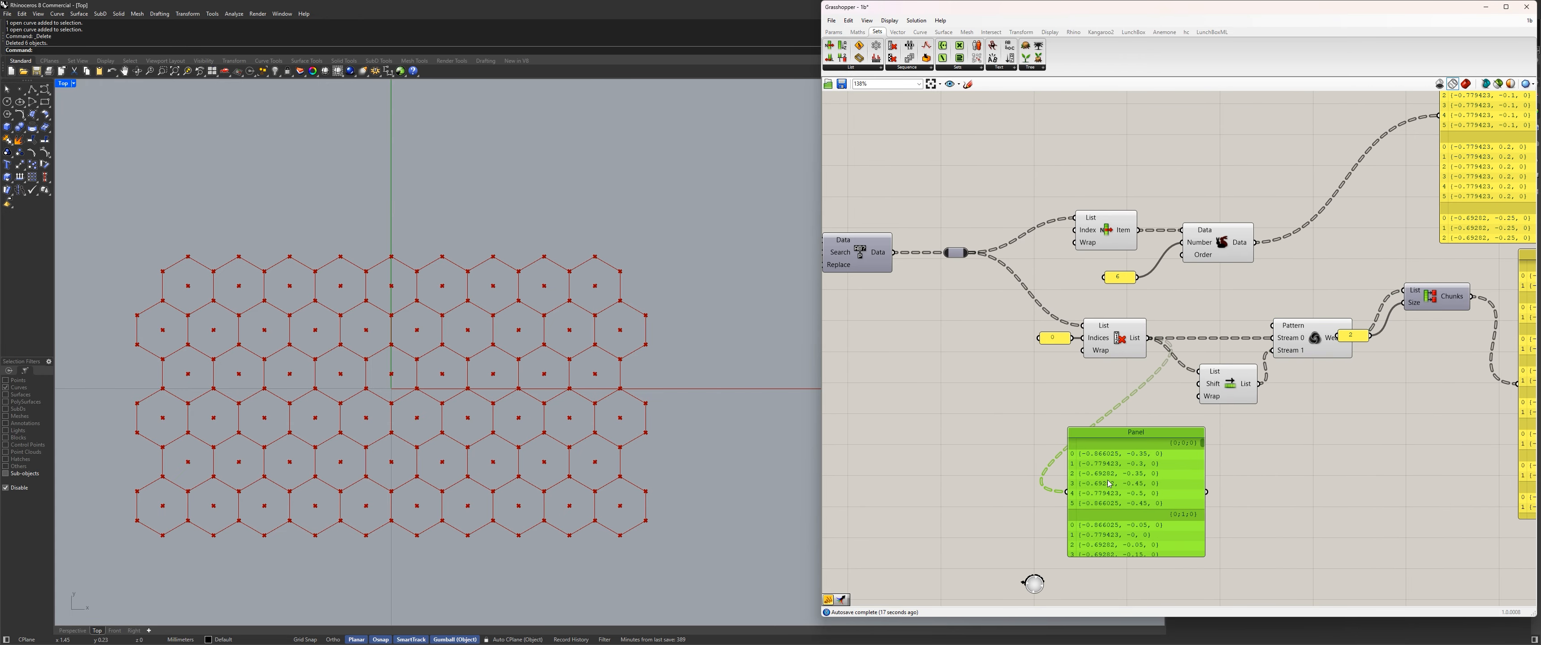
{"action": "key", "text": "Delete"}
Align Shift List, Partition List and its 2 panel in a compact row with Cull Index and Weave.
{"action": "left_click_drag", "start_coordinate": [1225, 384], "coordinate": [1208, 365]}
{"action": "right_click_drag", "start_coordinate": [1382, 386], "coordinate": [1216, 416]}
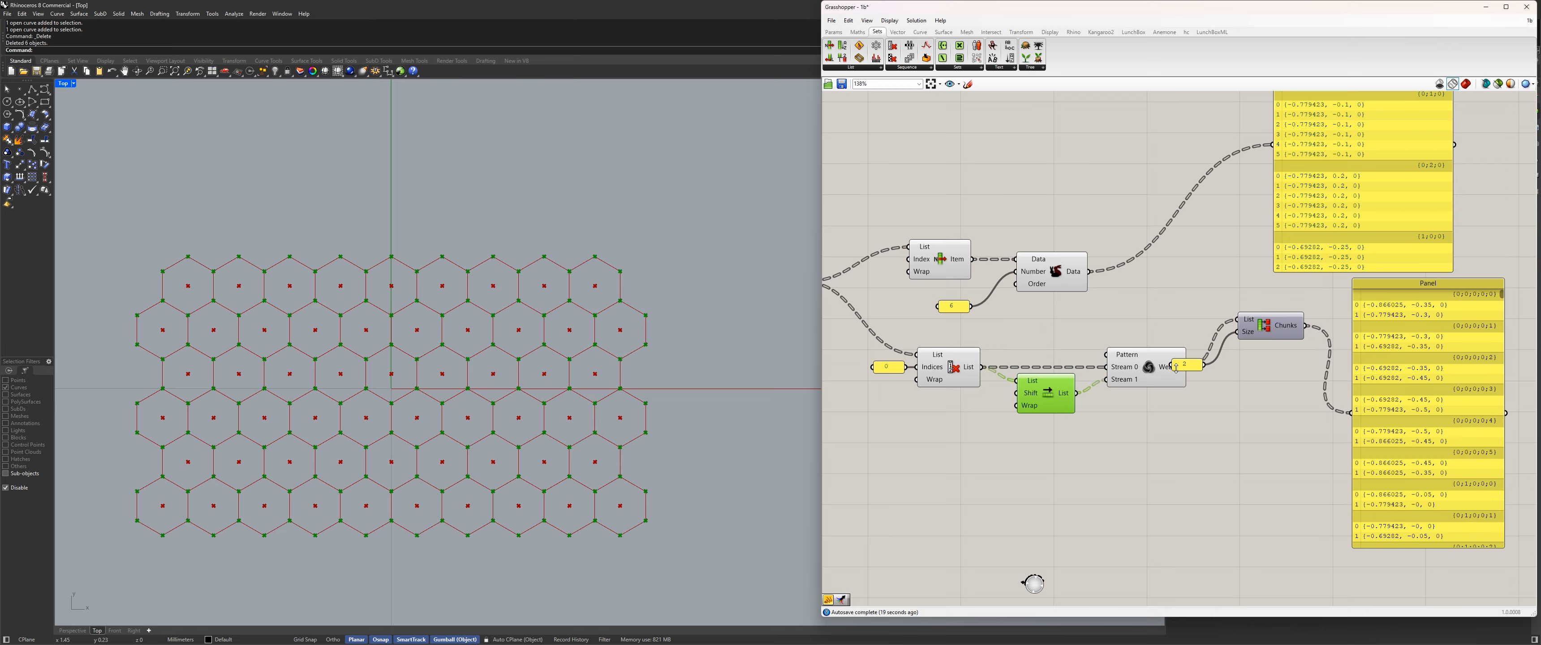
{"action": "left_click_drag", "start_coordinate": [1267, 326], "coordinate": [1270, 392]}
{"action": "left_click_drag", "start_coordinate": [1186, 364], "coordinate": [1172, 435]}
{"action": "left_click_drag", "start_coordinate": [1273, 396], "coordinate": [1253, 377]}
{"action": "left_click", "coordinate": [1230, 412]}
{"action": "left_click", "coordinate": [1174, 435]}
{"action": "left_click_drag", "start_coordinate": [1174, 436], "coordinate": [1175, 410]}
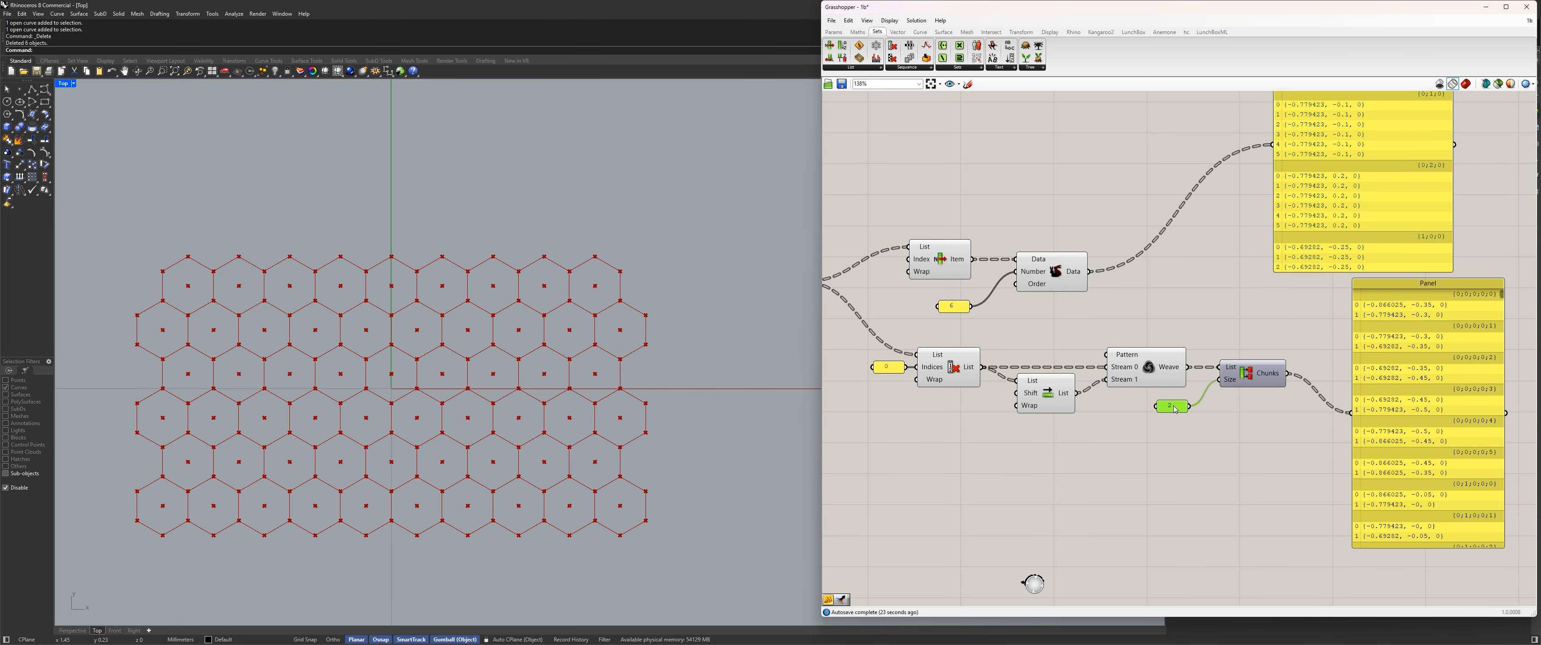
Align List Item, Duplicate Data and the 6 panel in a compact row above the Cull Index branch.
{"action": "right_click_drag", "start_coordinate": [1131, 323], "coordinate": [1227, 355]}
{"action": "left_click", "coordinate": [1227, 356]}
{"action": "left_click_drag", "start_coordinate": [1150, 294], "coordinate": [1186, 295]}
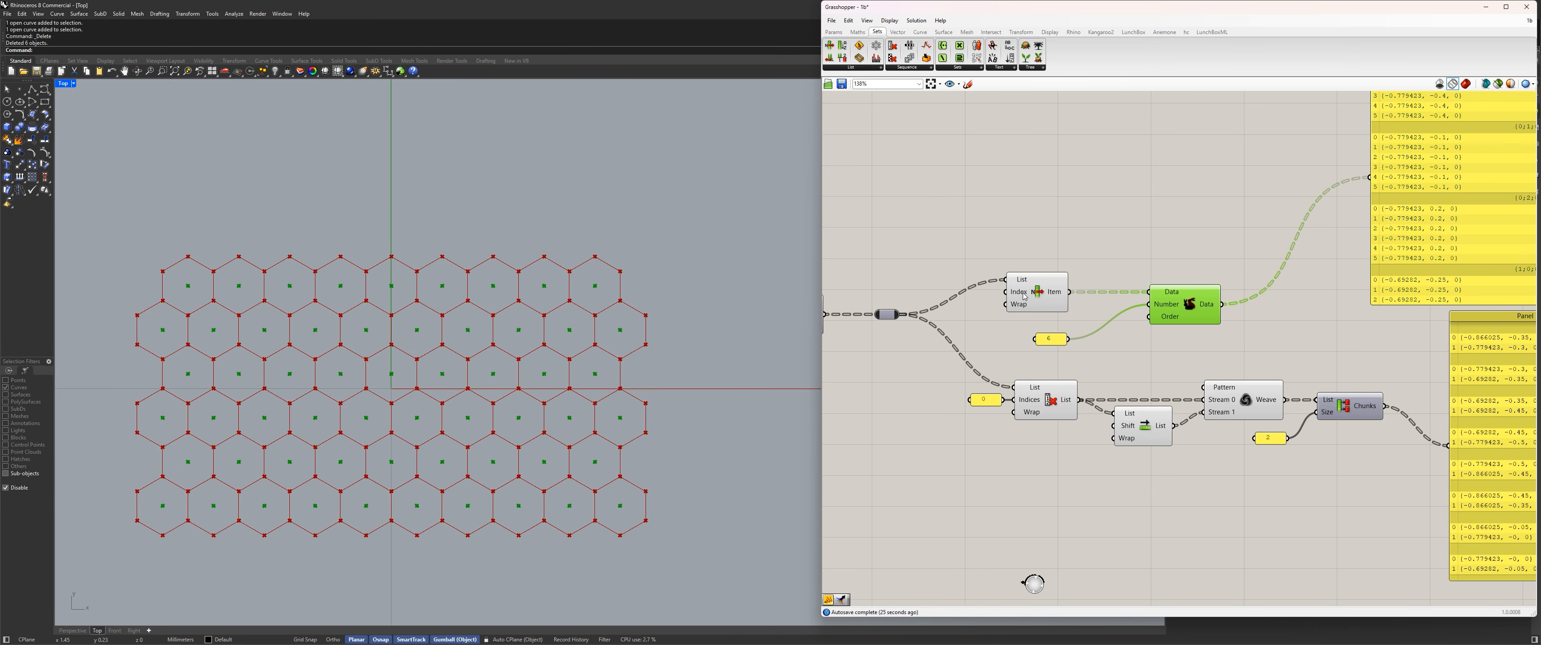
{"action": "left_click_drag", "start_coordinate": [1014, 295], "coordinate": [1023, 301]}
{"action": "left_click", "coordinate": [1054, 344]}
{"action": "left_click_drag", "start_coordinate": [1054, 344], "coordinate": [1111, 331]}
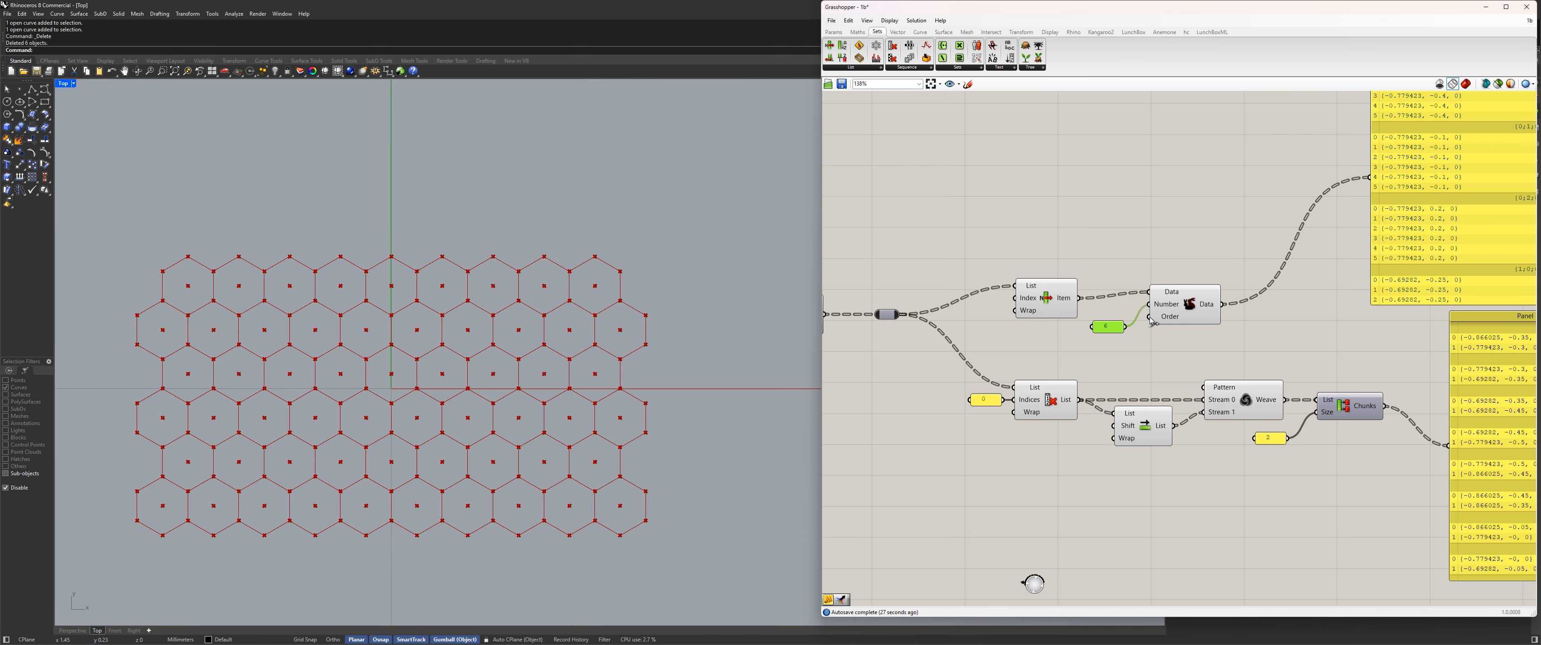
{"action": "mouse_move", "coordinate": [1198, 304]}
{"action": "left_mouse_down"}
{"action": "mouse_move", "coordinate": [1254, 309]}
{"action": "mouse_move", "coordinate": [1180, 308]}
{"action": "left_mouse_up"}
{"action": "left_click_drag", "start_coordinate": [1106, 332], "coordinate": [1068, 336]}
Place the 6 panel directly between List Item and Duplicate Data, in line with the Number input.
{"action": "left_click", "coordinate": [1038, 399]}
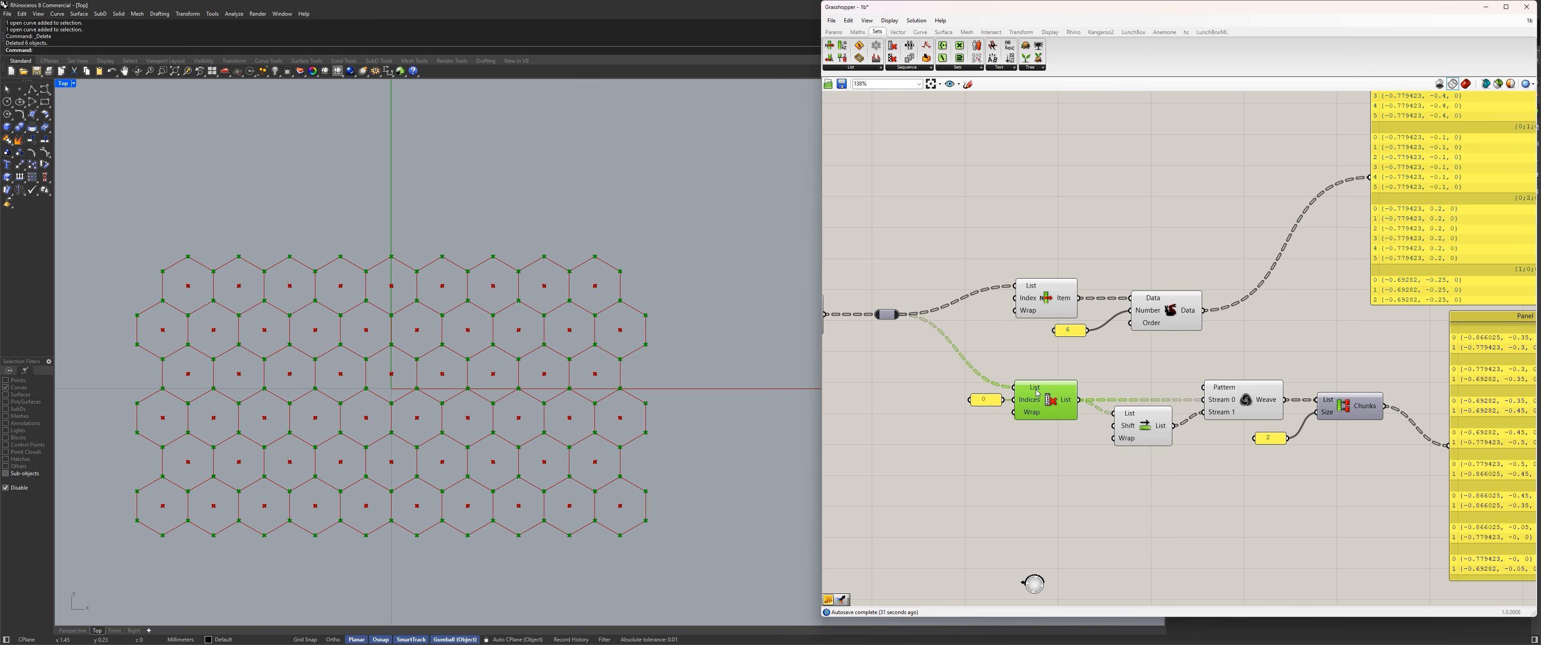
{"action": "left_click", "coordinate": [1037, 298]}
{"action": "left_click", "coordinate": [1194, 360]}
{"action": "scroll", "coordinate": [1194, 360], "scroll_direction": "down", "scroll_amount": 4}
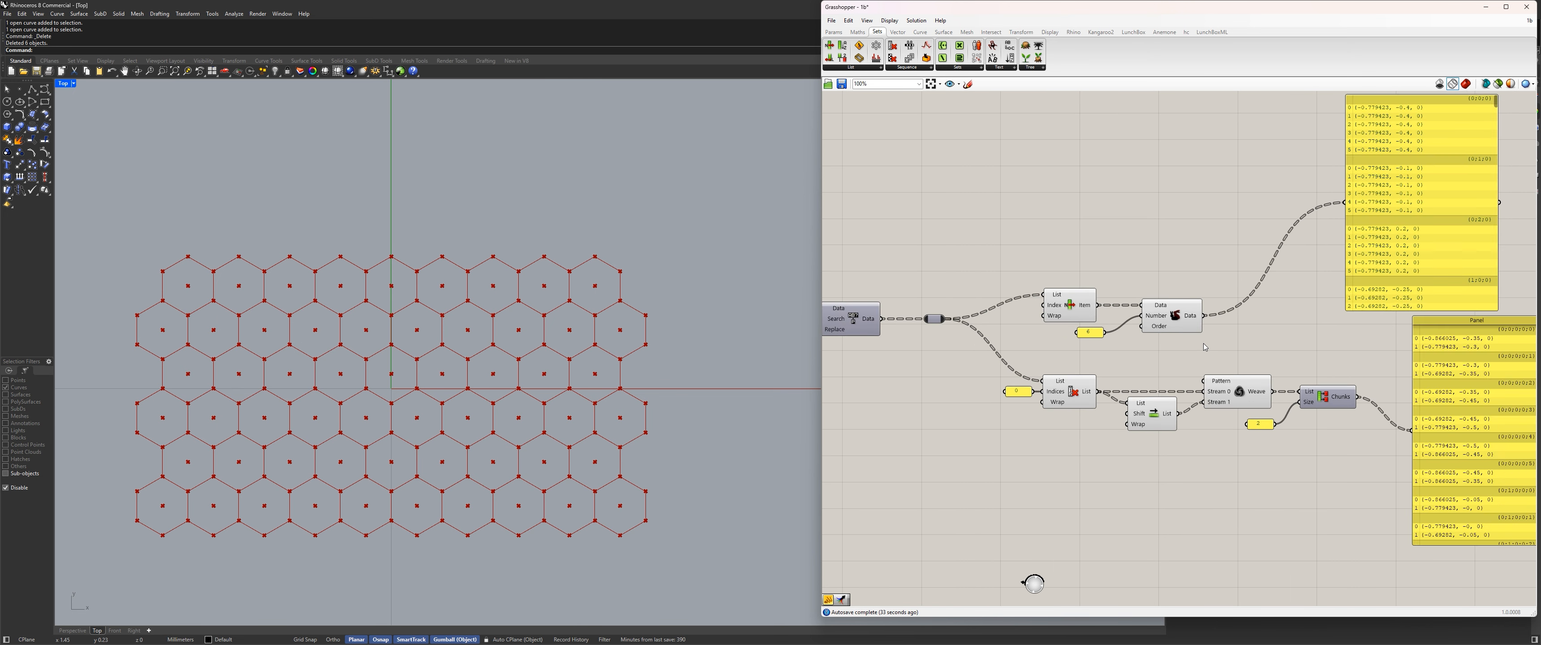
{"action": "right_click_drag", "start_coordinate": [1194, 360], "coordinate": [1054, 360]}
{"action": "scroll", "coordinate": [1086, 355], "scroll_direction": "up", "scroll_amount": 2}
{"action": "left_click_drag", "start_coordinate": [1186, 475], "coordinate": [839, 367]}
{"action": "scroll", "coordinate": [946, 379], "scroll_direction": "up", "scroll_amount": 1}
{"action": "left_click_drag", "start_coordinate": [947, 378], "coordinate": [979, 308]}
{"action": "left_click", "coordinate": [979, 326]}
{"action": "scroll", "coordinate": [979, 321], "scroll_direction": "up", "scroll_amount": 3}
{"action": "scroll", "coordinate": [979, 308], "scroll_direction": "down", "scroll_amount": 4}
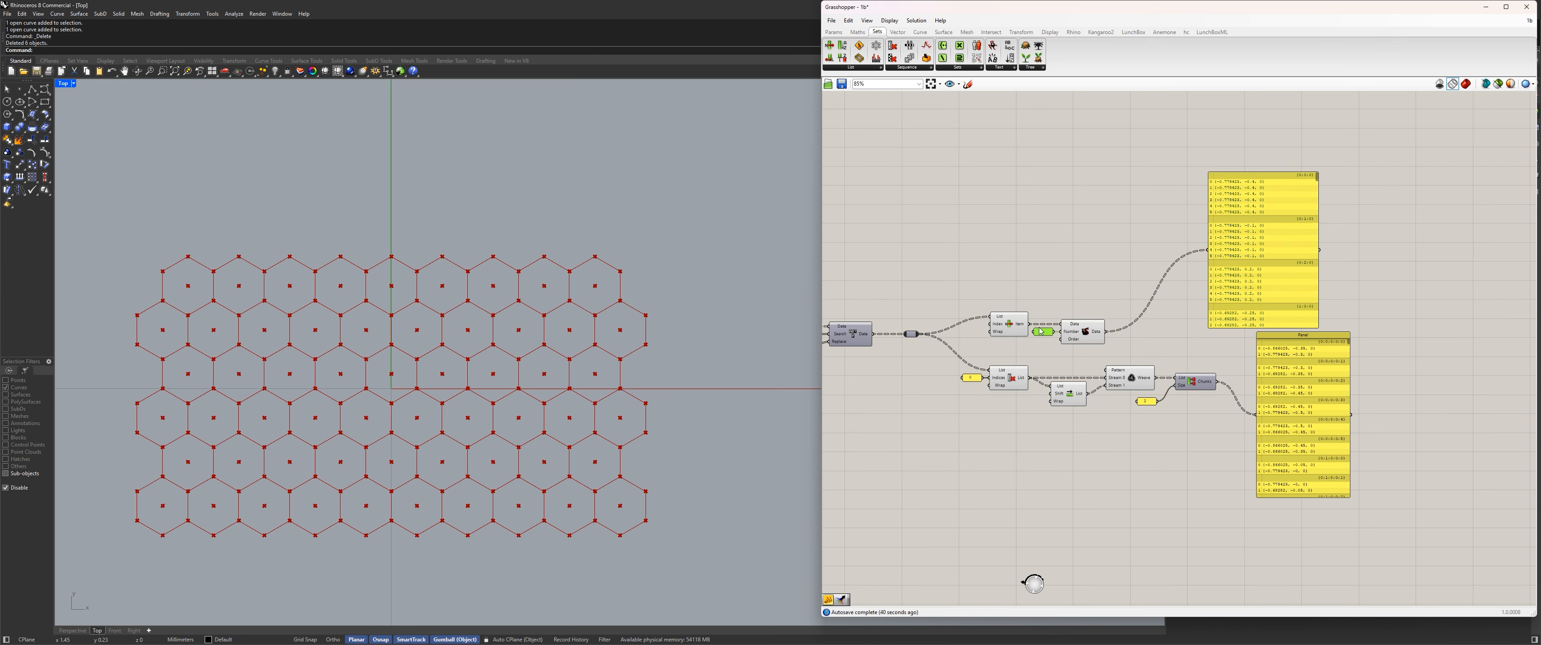
{"action": "scroll", "coordinate": [1086, 373], "scroll_direction": "up", "scroll_amount": 4}
{"action": "left_click", "coordinate": [1289, 432]}
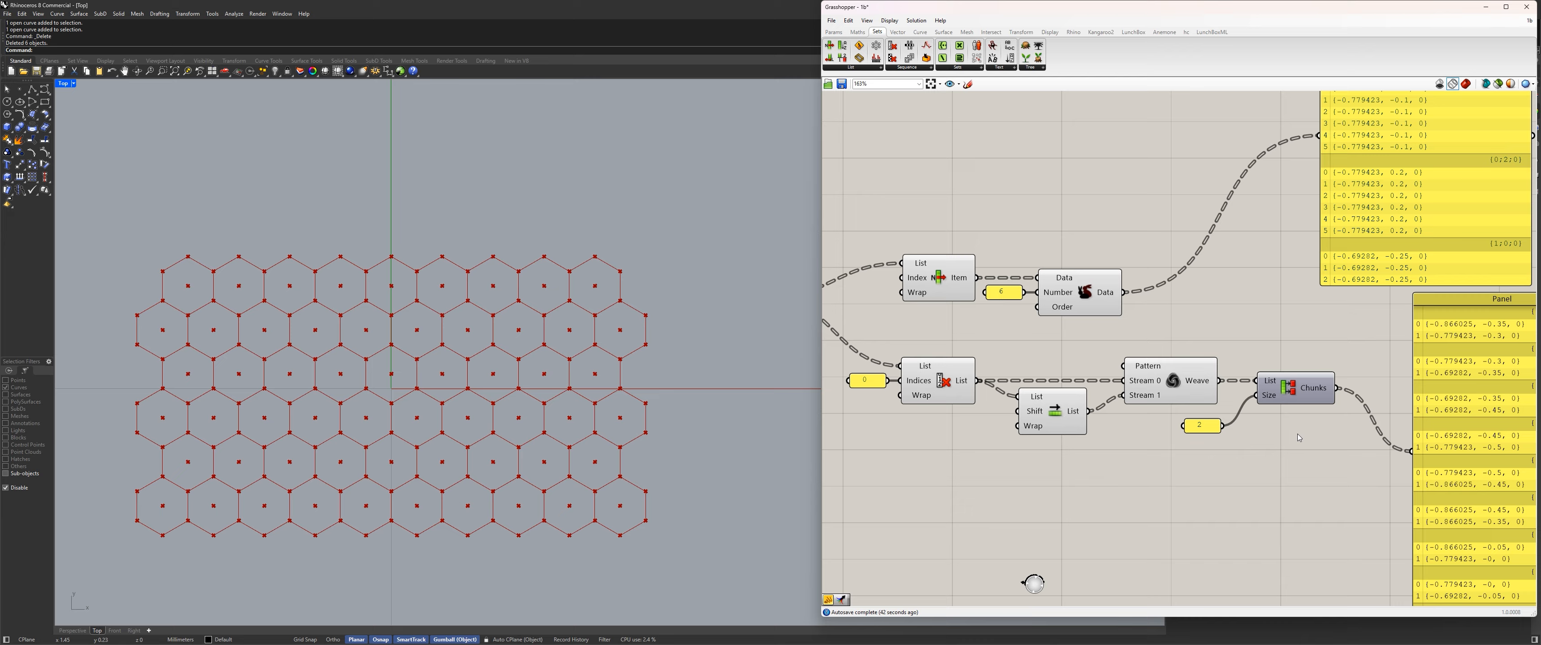
{"action": "right_click_drag", "start_coordinate": [1293, 430], "coordinate": [1160, 434]}
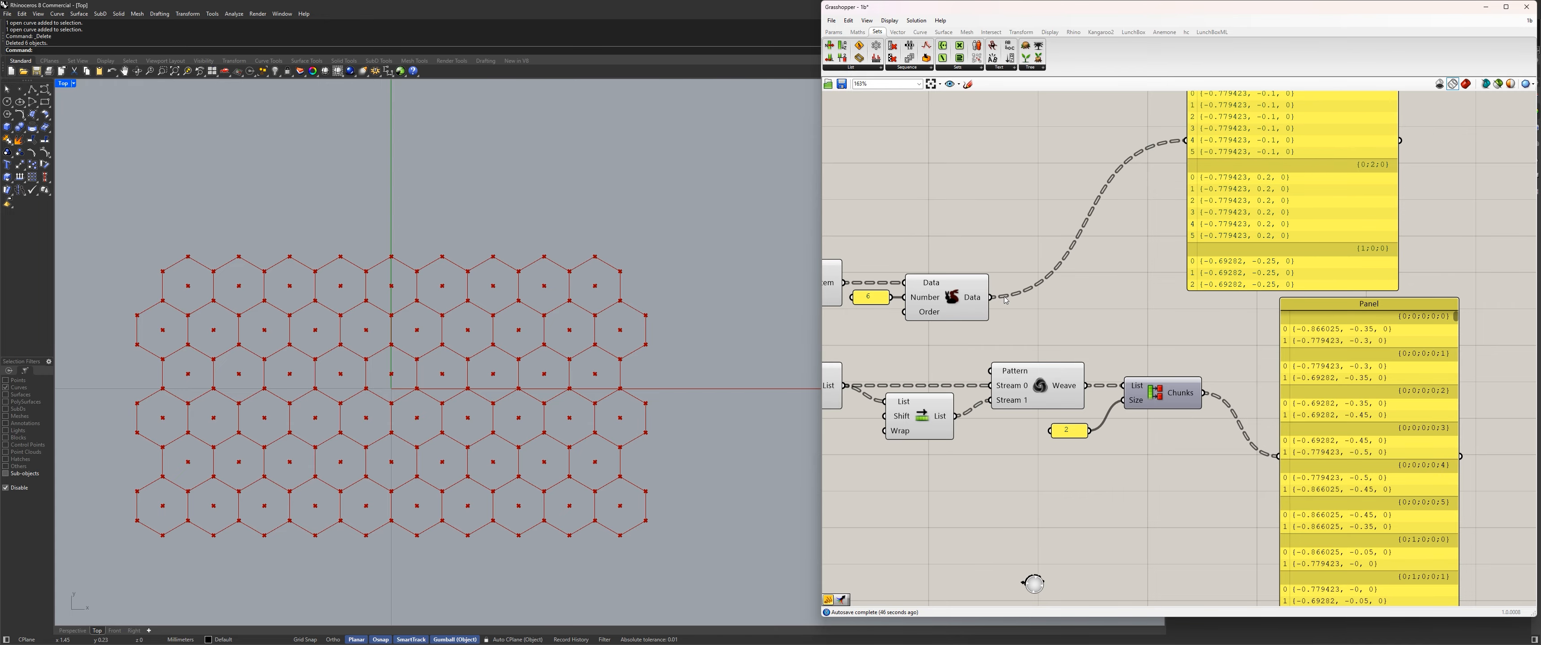
{"action": "left_click_drag", "start_coordinate": [990, 297], "coordinate": [1131, 202]}
{"action": "right_click_drag", "start_coordinate": [1131, 205], "coordinate": [1018, 387]}
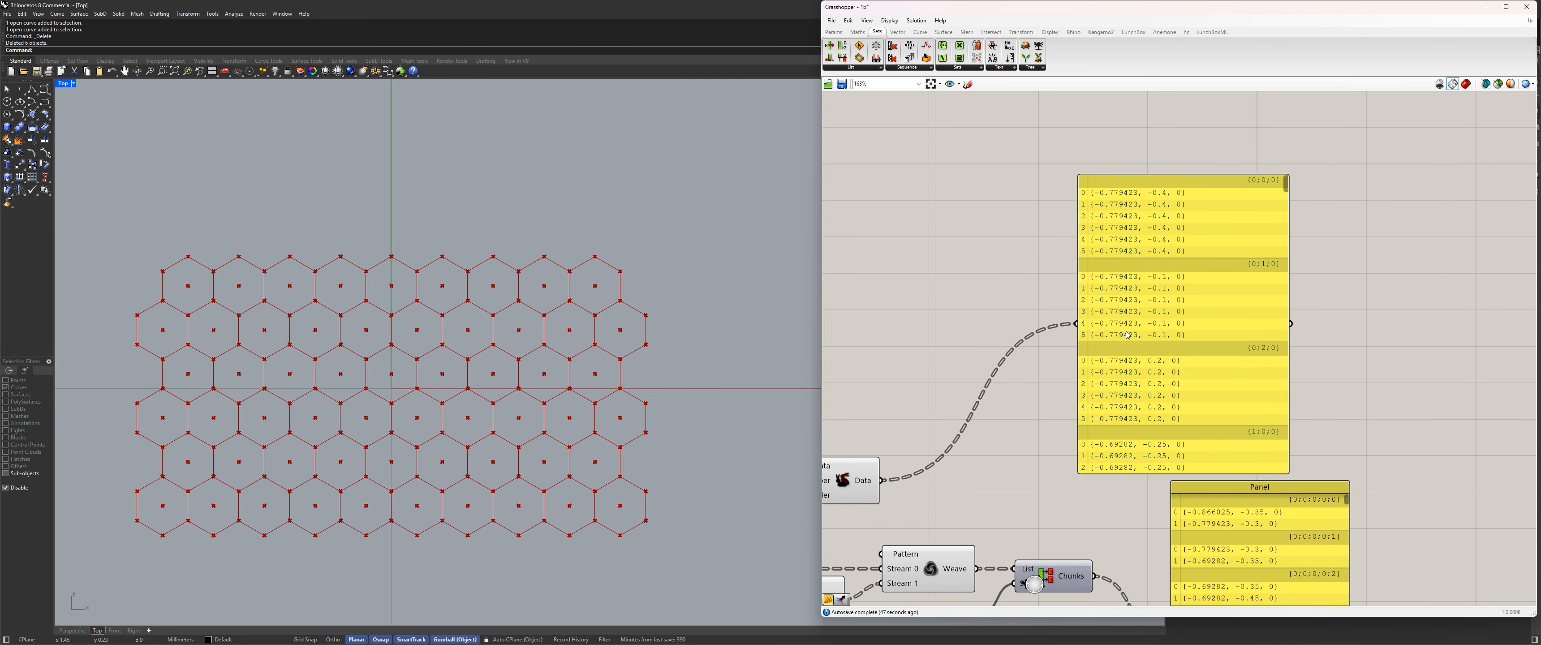
Move the corner-pair panel up beside the center-point panel and shift the center-point panel closer to it.
{"action": "left_click_drag", "start_coordinate": [1173, 377], "coordinate": [1046, 376]}
{"action": "right_click_drag", "start_coordinate": [1045, 376], "coordinate": [1078, 227]}
{"action": "left_click", "coordinate": [1245, 394]}
{"action": "left_click_drag", "start_coordinate": [1245, 394], "coordinate": [1275, 204]}
{"action": "right_click_drag", "start_coordinate": [1275, 204], "coordinate": [1279, 271]}
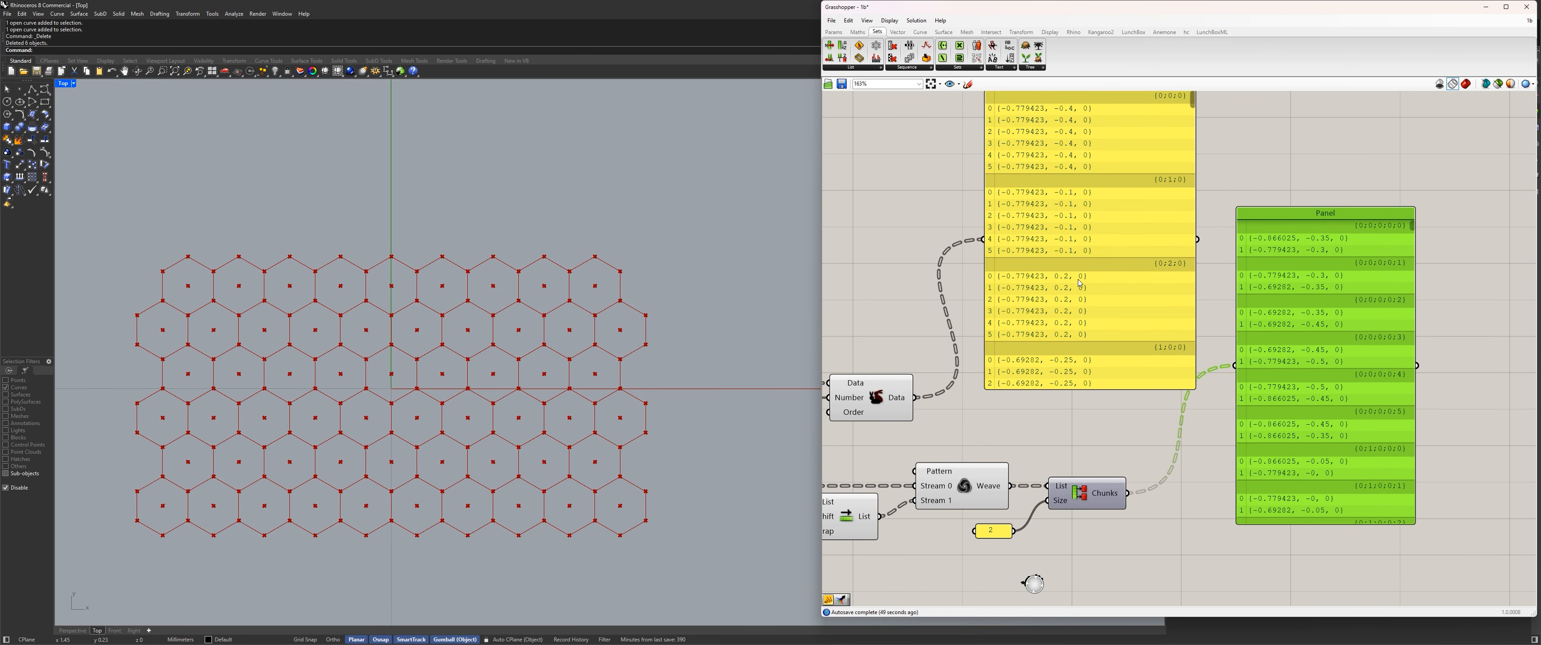
{"action": "mouse_move", "coordinate": [1077, 279]}
{"action": "left_mouse_down"}
{"action": "mouse_move", "coordinate": [1104, 379]}
{"action": "mouse_move", "coordinate": [1100, 280]}
{"action": "left_mouse_up"}
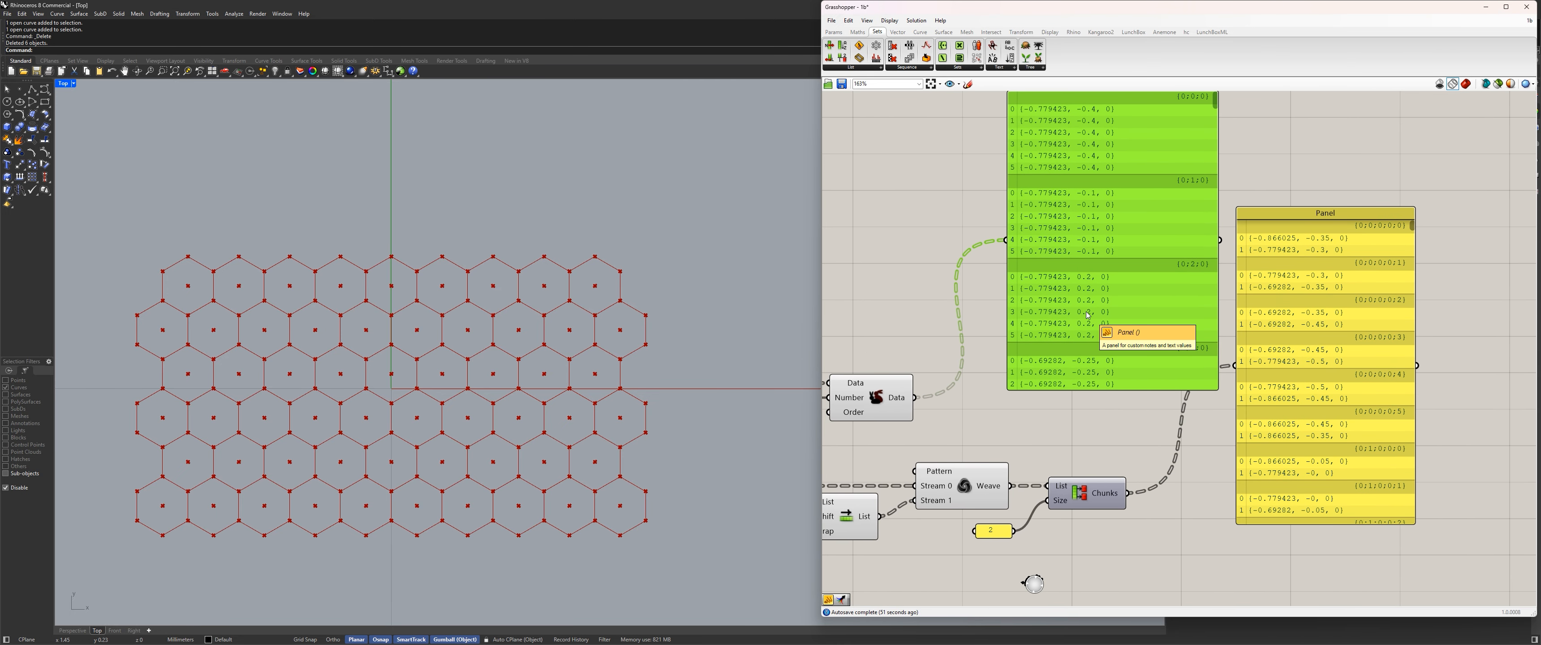
Add a Merge component in the free space between the center-point branch and the Partition List branch.
{"action": "double_click", "coordinate": [1071, 428]}
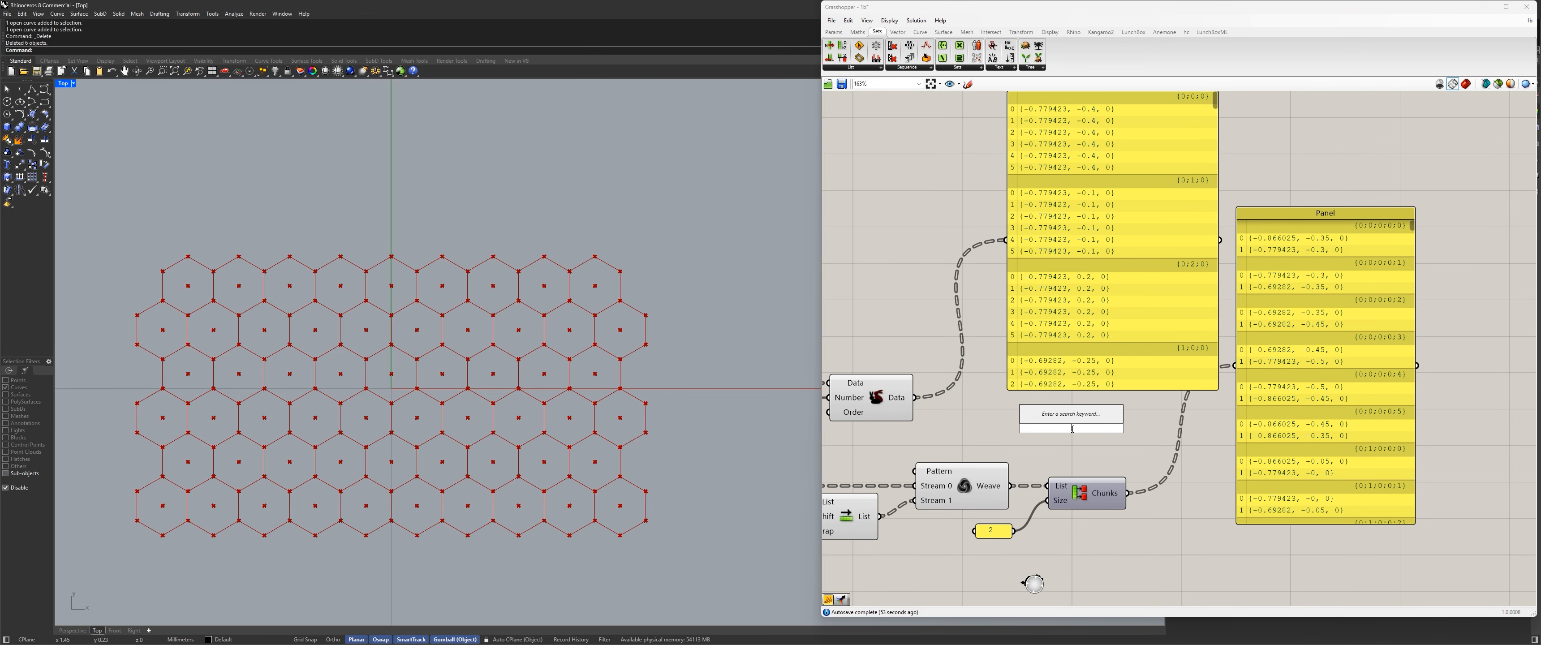
{"action": "type", "text": "merge"}
{"action": "key", "text": "Return"}
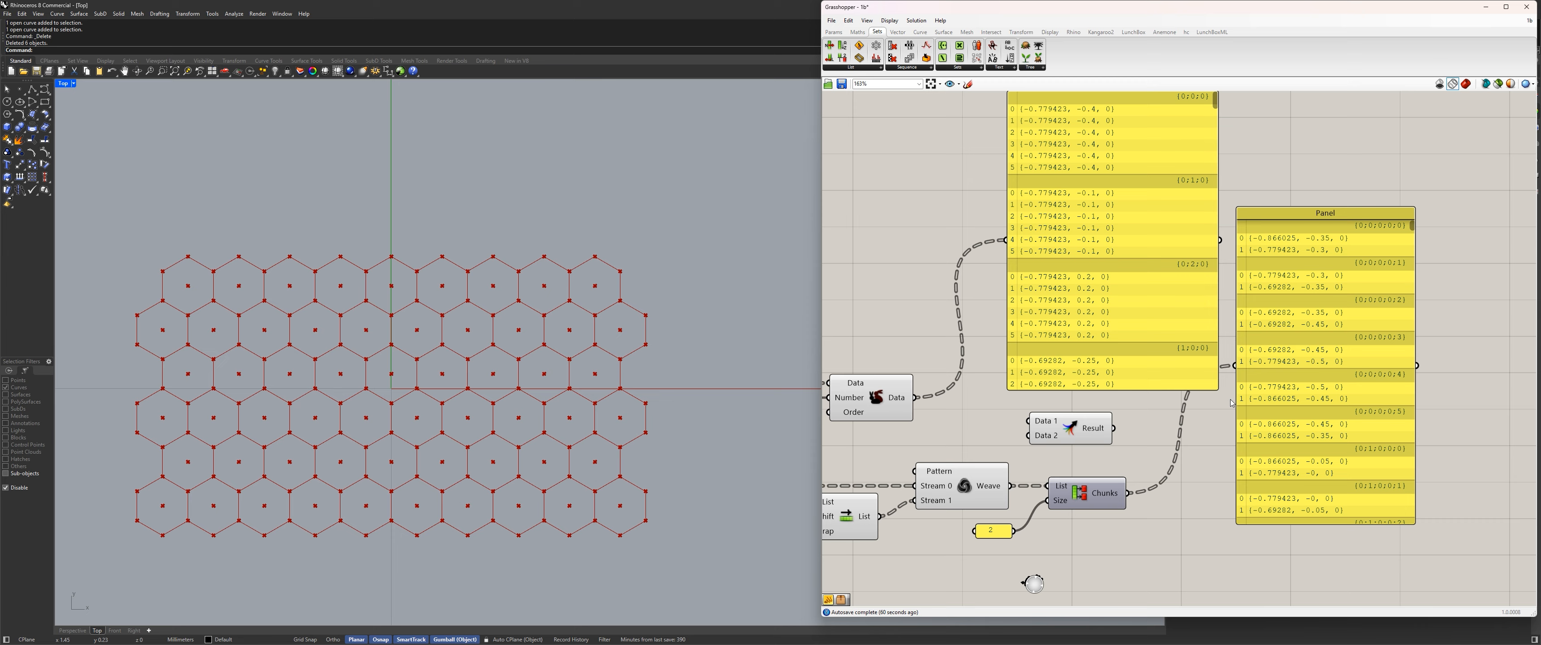
{"action": "scroll", "coordinate": [1181, 239], "scroll_direction": "down", "scroll_amount": 2}
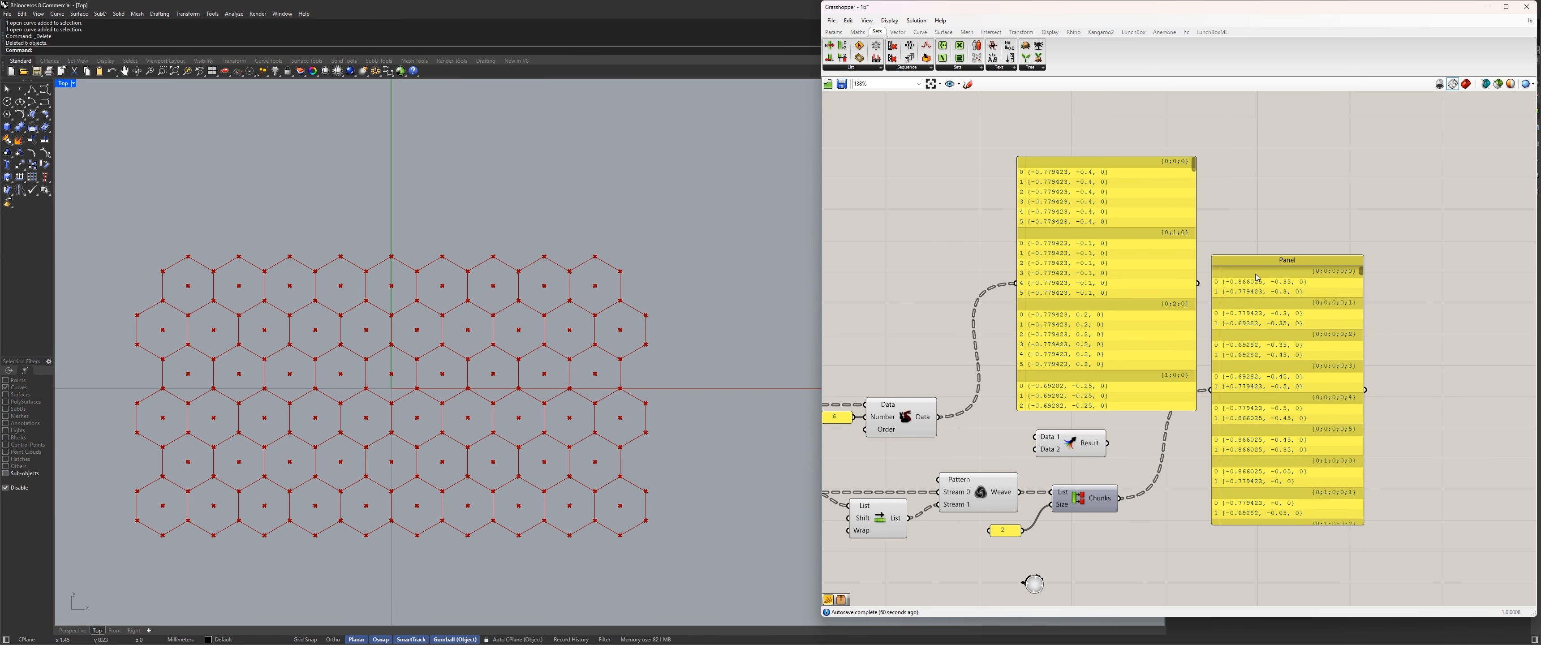
Simplify the data paths on the Data output of Duplicate Data.
{"action": "scroll", "coordinate": [1069, 361], "scroll_direction": "up", "scroll_amount": 2}
{"action": "left_click", "coordinate": [1069, 361]}
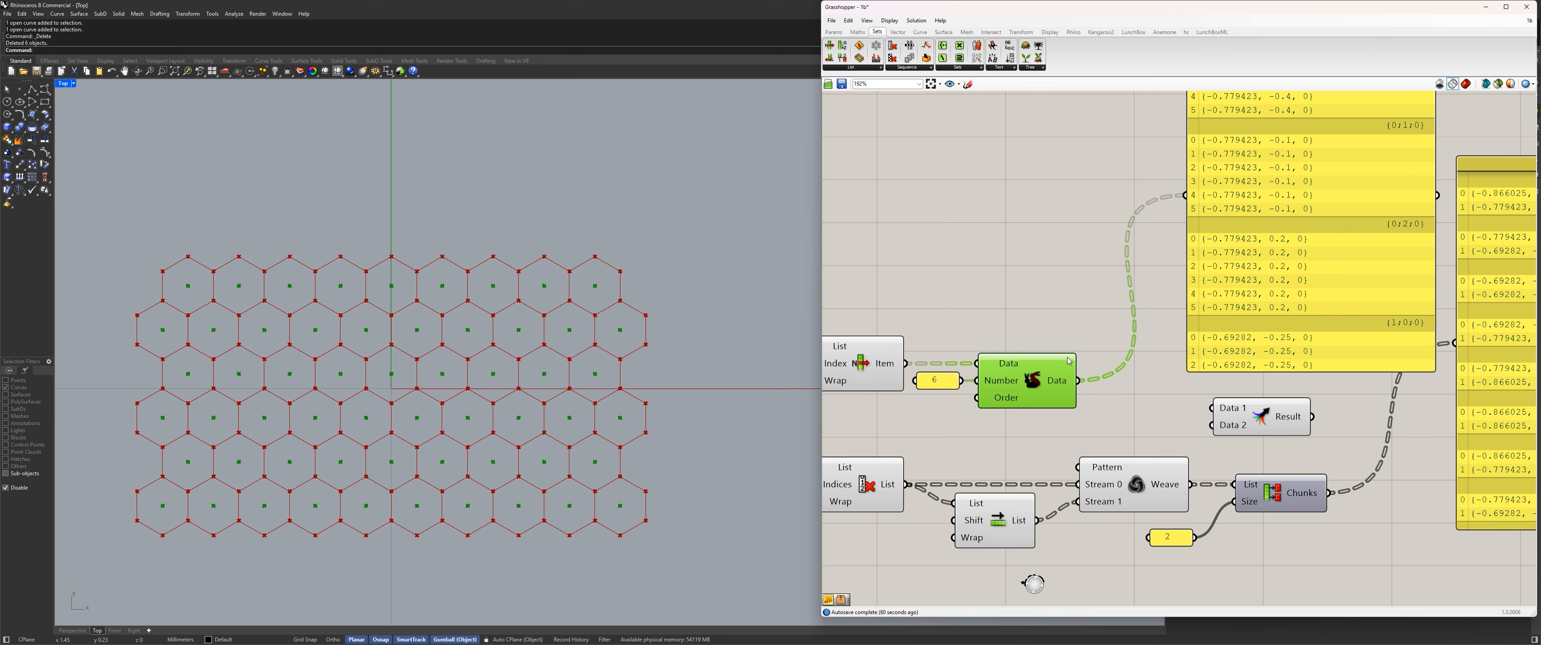
{"action": "scroll", "coordinate": [1069, 360], "scroll_direction": "down", "scroll_amount": 3}
{"action": "right_click", "coordinate": [1021, 419]}
{"action": "left_click", "coordinate": [1072, 488]}
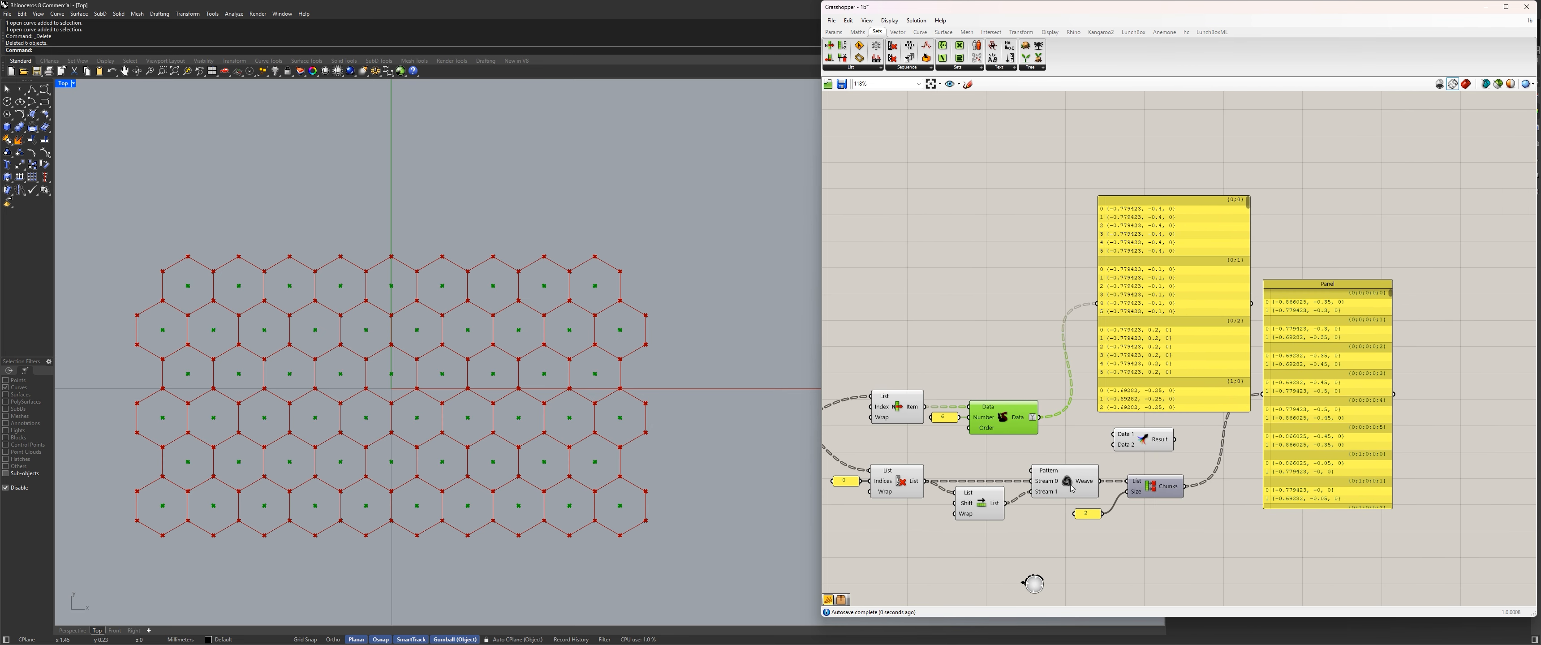
Check the center-point branches against the corner-pair branches and simplify the Chunks output of Partition List.
{"action": "right_click_drag", "start_coordinate": [1242, 221], "coordinate": [1177, 194]}
{"action": "left_click_drag", "start_coordinate": [1183, 174], "coordinate": [1184, 193]}
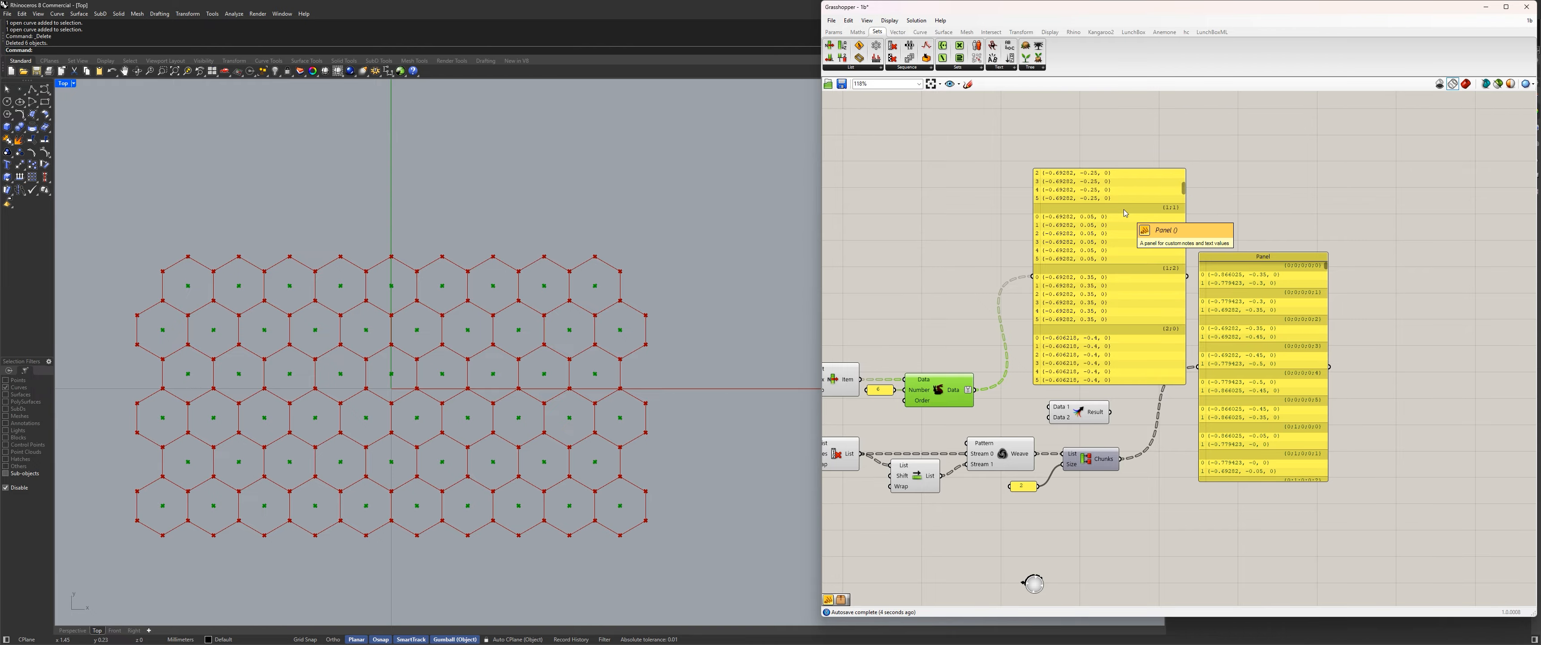
{"action": "right_click_drag", "start_coordinate": [1229, 375], "coordinate": [1189, 369]}
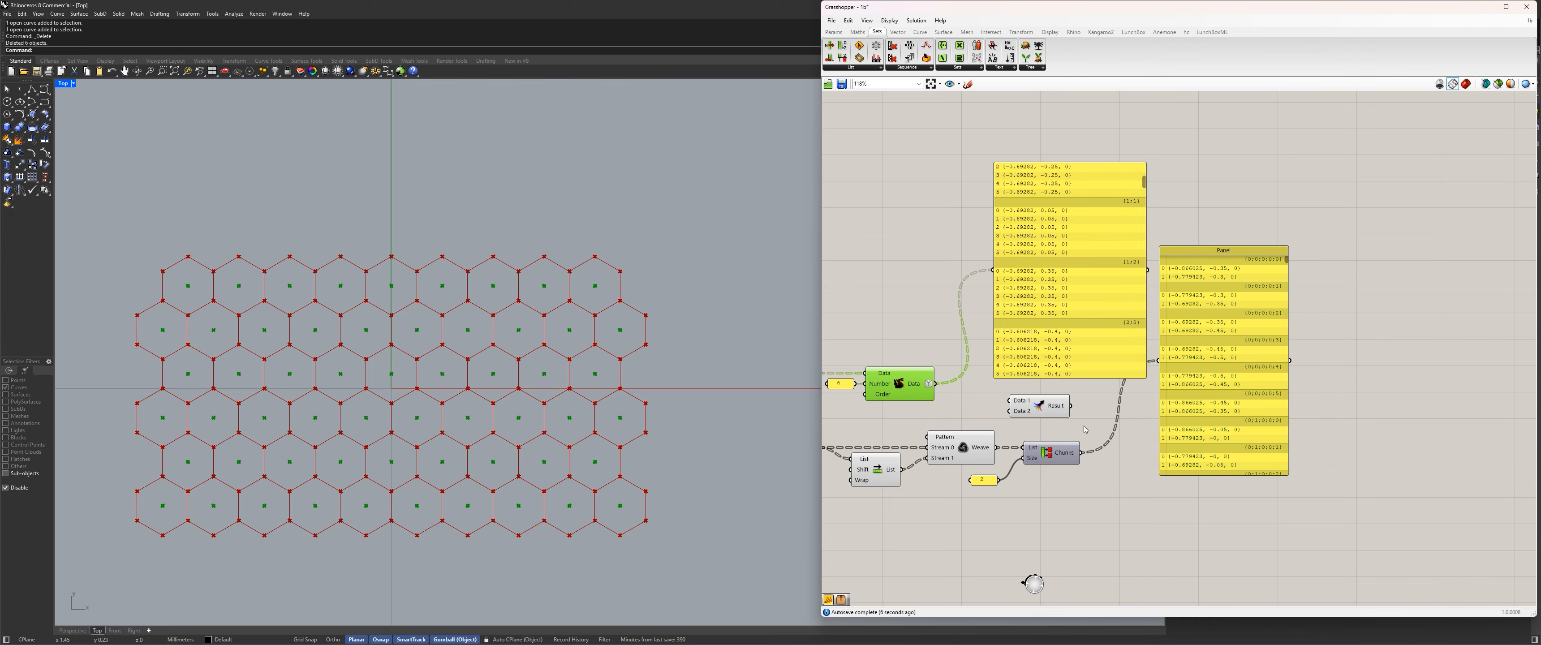
{"action": "right_click_drag", "start_coordinate": [1085, 429], "coordinate": [1191, 444]}
{"action": "right_click_drag", "start_coordinate": [1379, 349], "coordinate": [1158, 354]}
{"action": "scroll", "coordinate": [1157, 353], "scroll_direction": "up", "scroll_amount": 1}
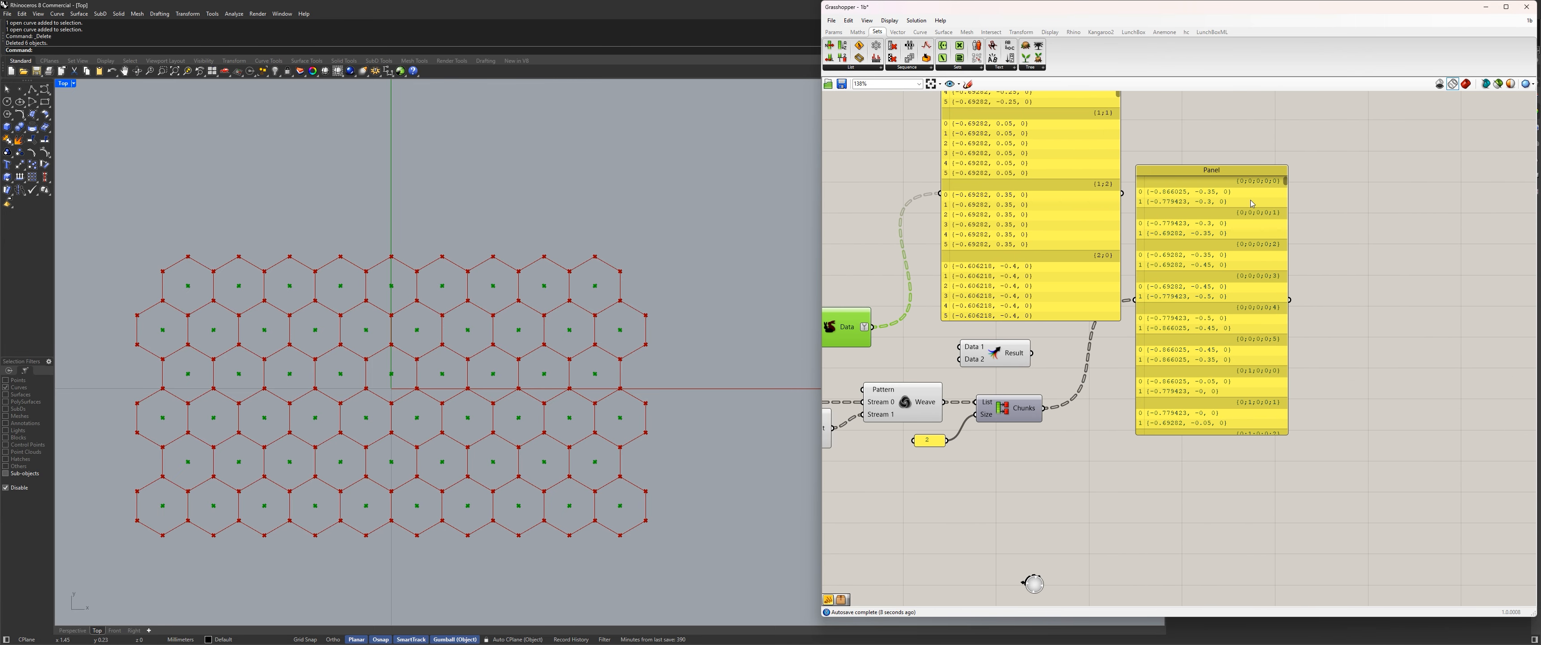
{"action": "right_click", "coordinate": [1036, 408]}
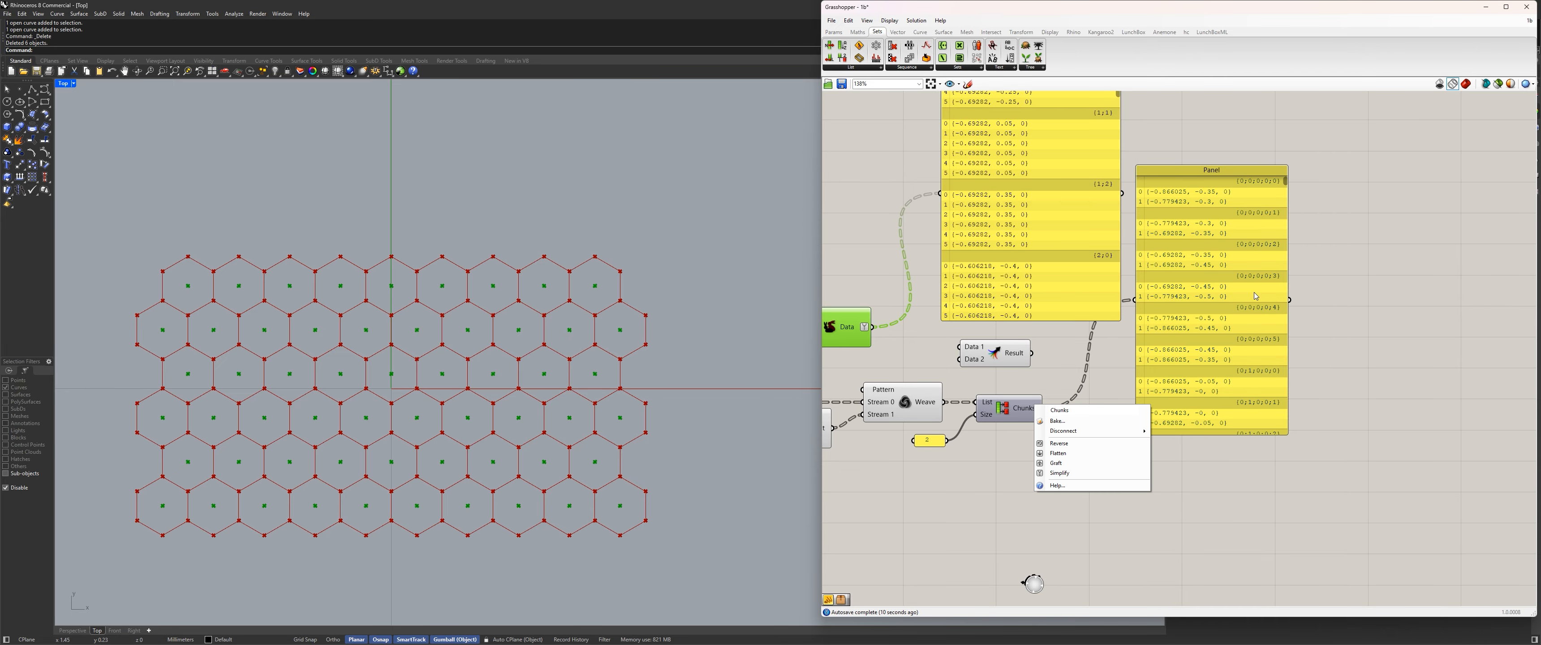
{"action": "left_click", "coordinate": [1076, 473]}
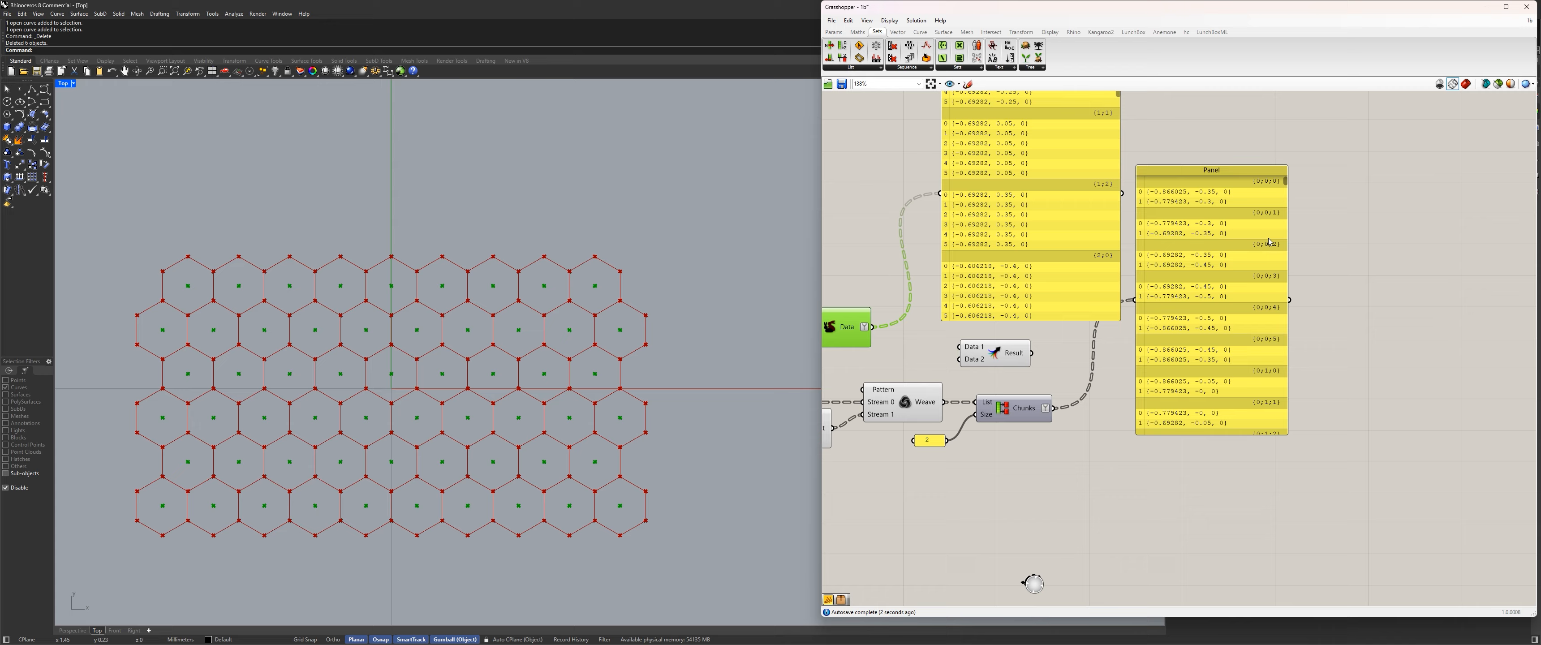
Place the center-point panel above the Merge component and return its list to the first branch.
{"action": "right_click_drag", "start_coordinate": [1051, 301], "coordinate": [1111, 360]}
{"action": "left_click_drag", "start_coordinate": [1111, 360], "coordinate": [1106, 324]}
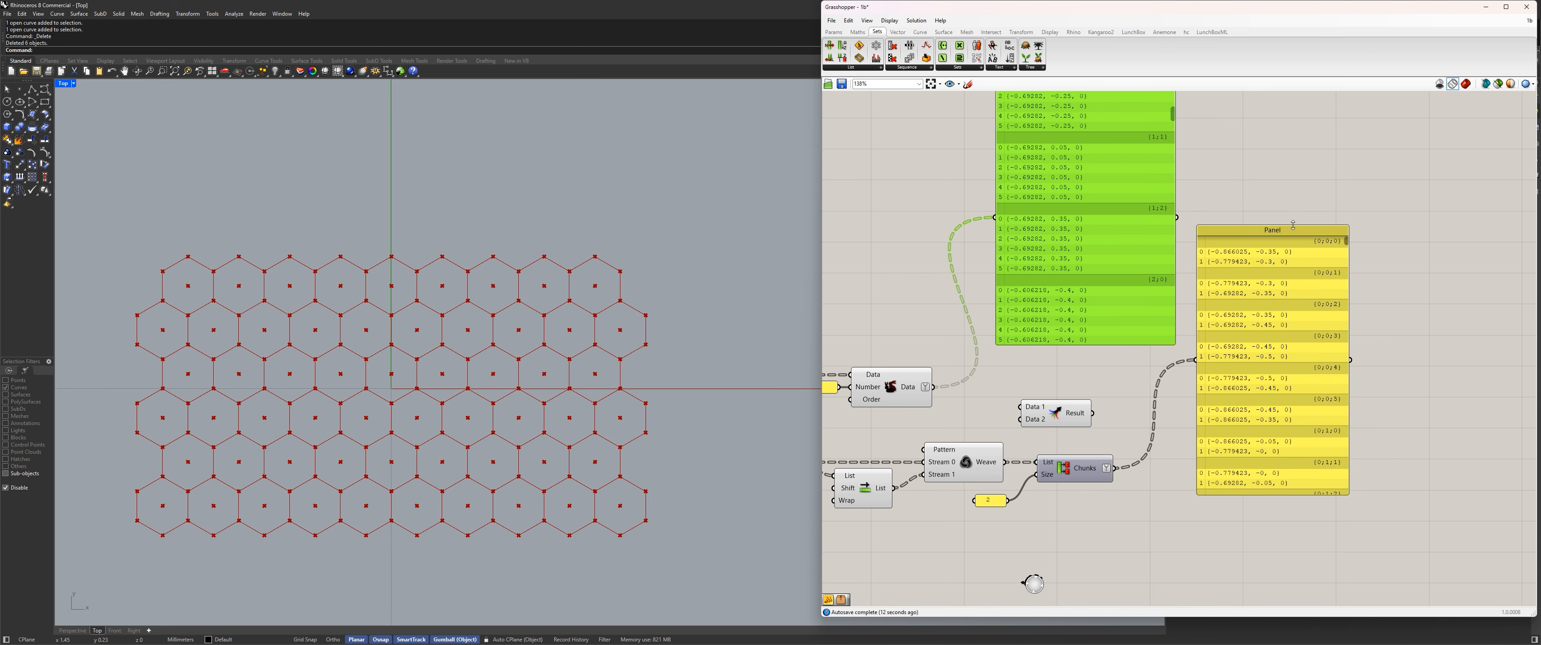
{"action": "left_click_drag", "start_coordinate": [1066, 333], "coordinate": [1010, 340]}
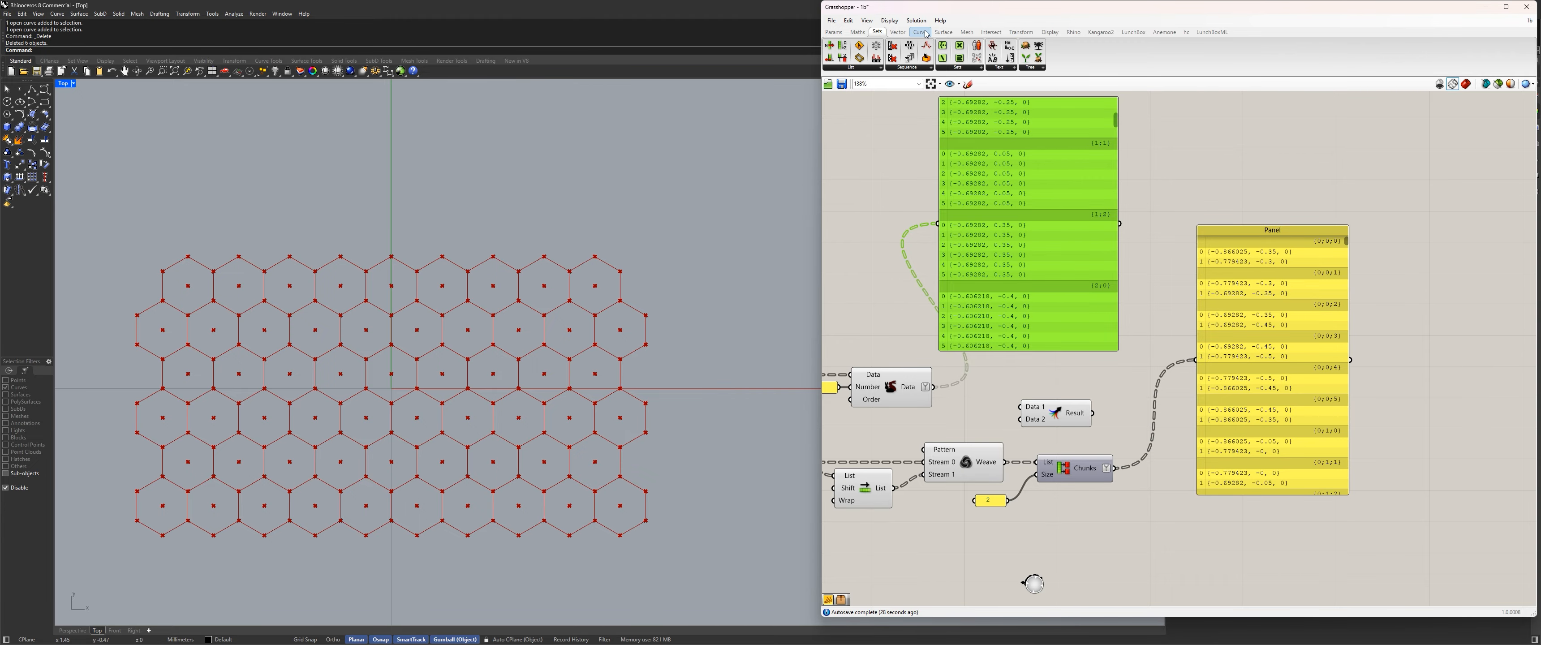
{"action": "left_click_drag", "start_coordinate": [1072, 151], "coordinate": [1111, 155]}
{"action": "right_click_drag", "start_coordinate": [1112, 168], "coordinate": [1127, 220]}
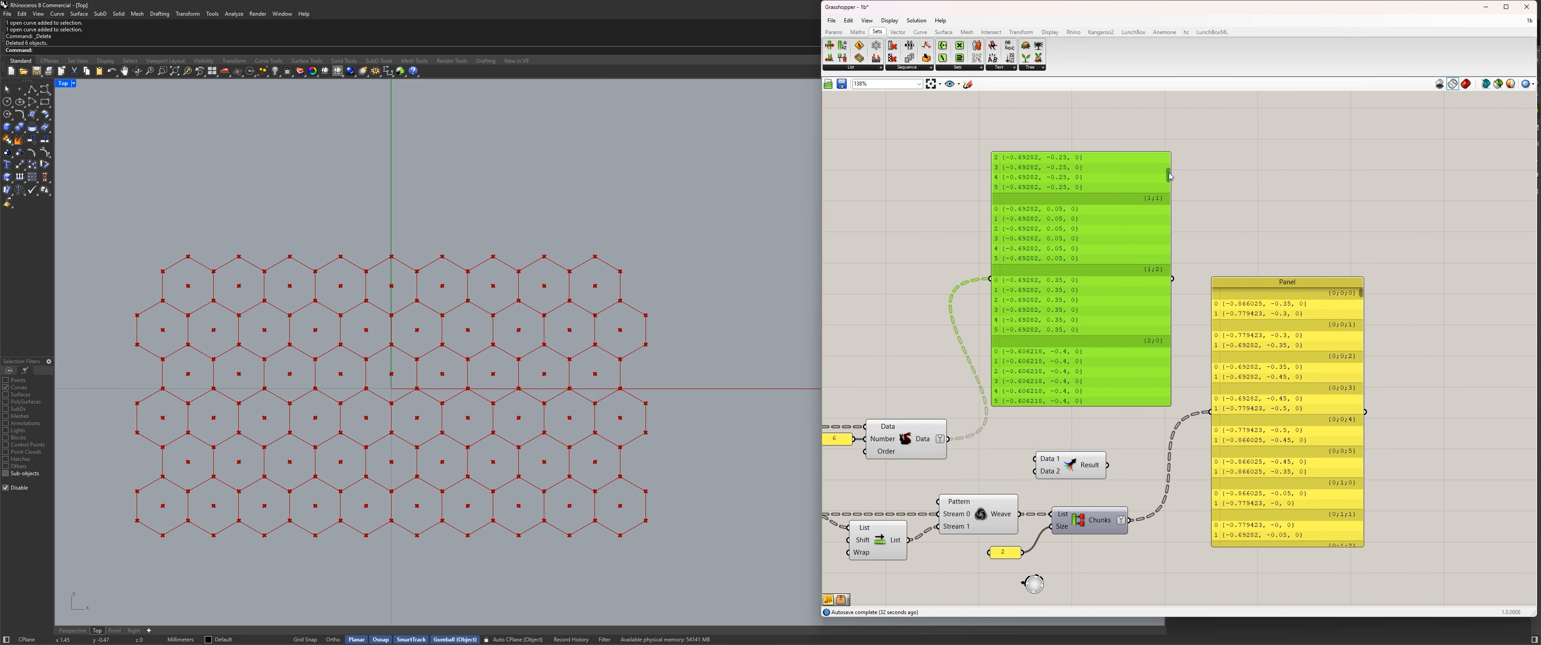
{"action": "left_click_drag", "start_coordinate": [1170, 176], "coordinate": [1177, 135]}
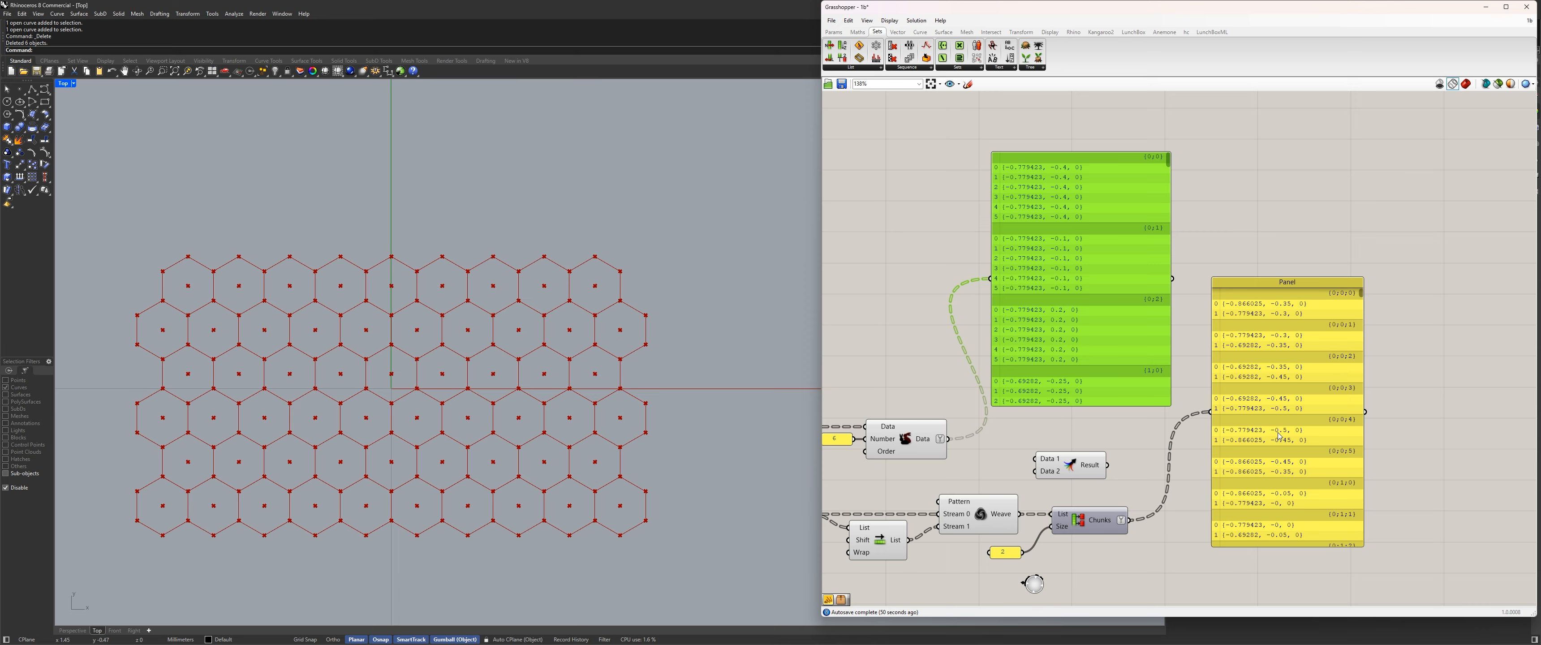
Graft the Data output of Duplicate Data and widen the center-point panel.
{"action": "right_click", "coordinate": [927, 437]}
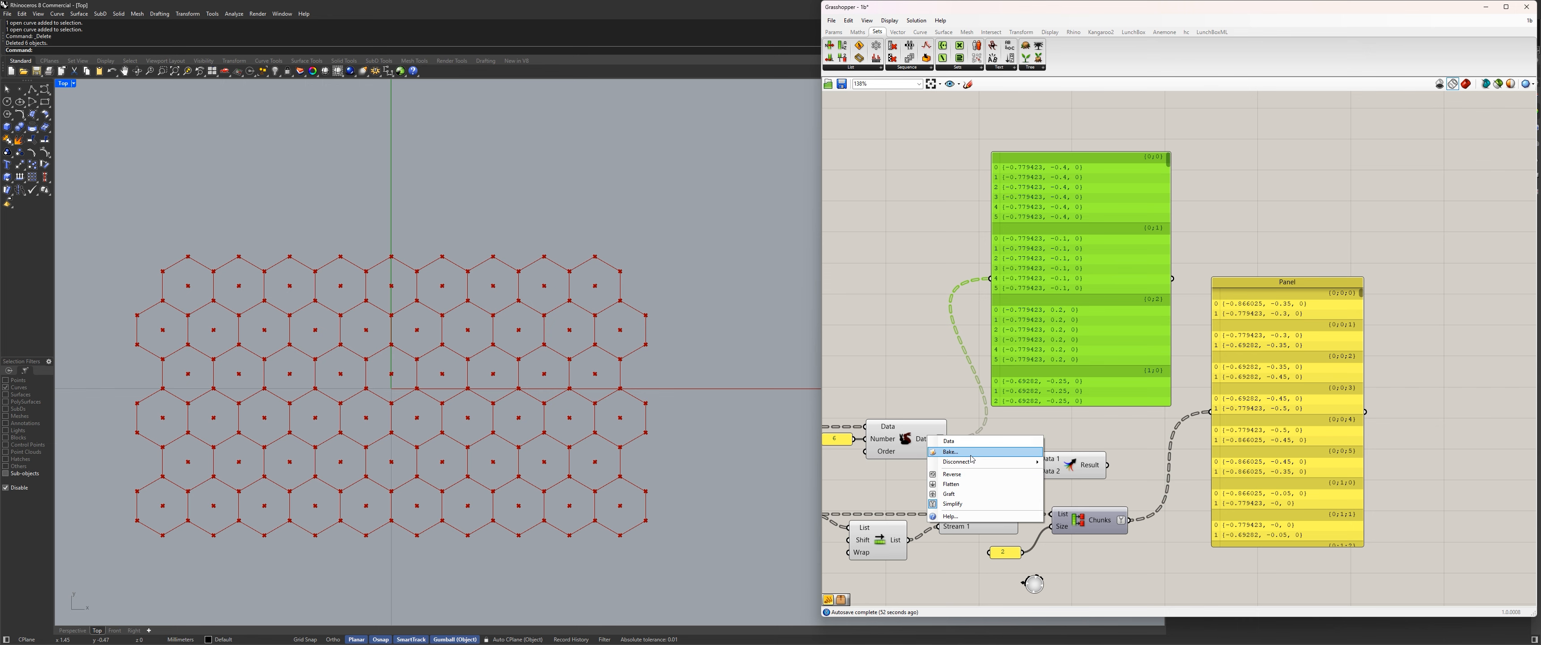
{"action": "left_click", "coordinate": [969, 493]}
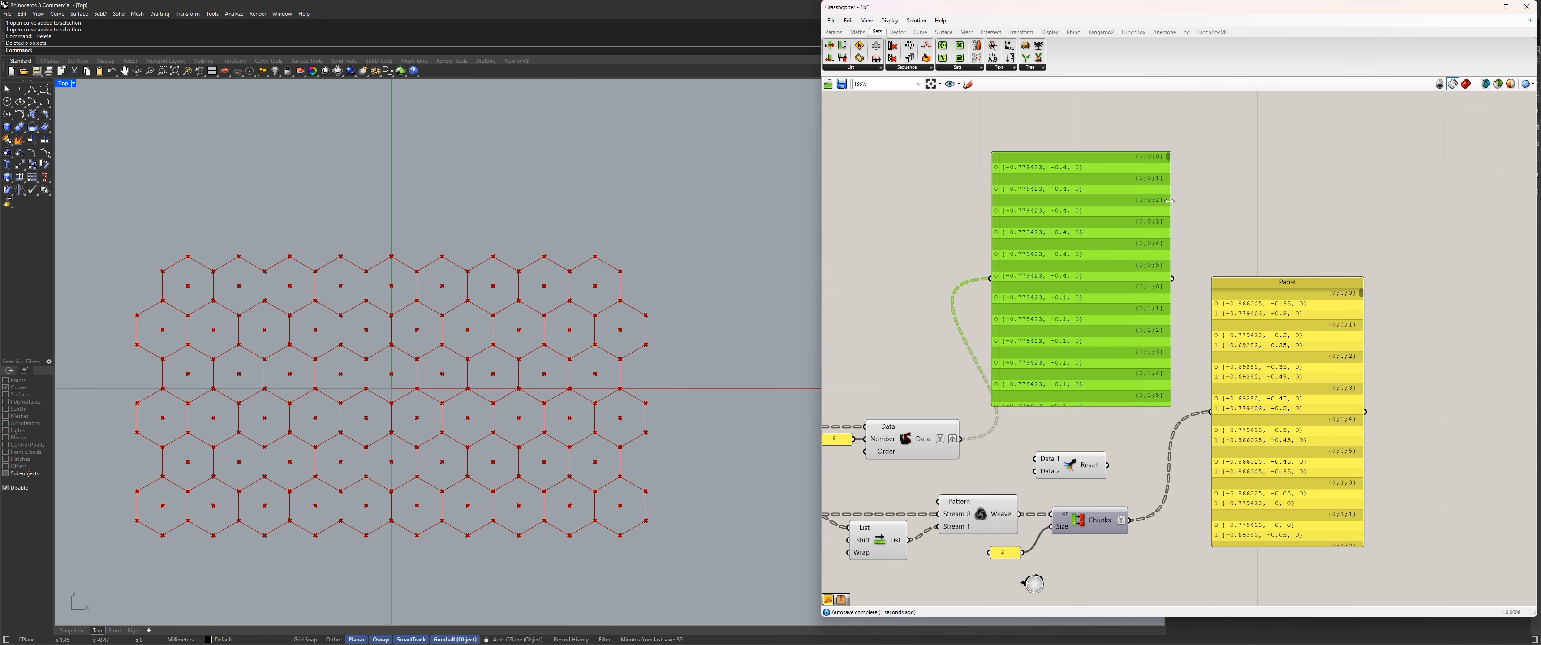
{"action": "left_click_drag", "start_coordinate": [1170, 201], "coordinate": [1187, 202]}
{"action": "left_click_drag", "start_coordinate": [1166, 160], "coordinate": [1179, 283]}
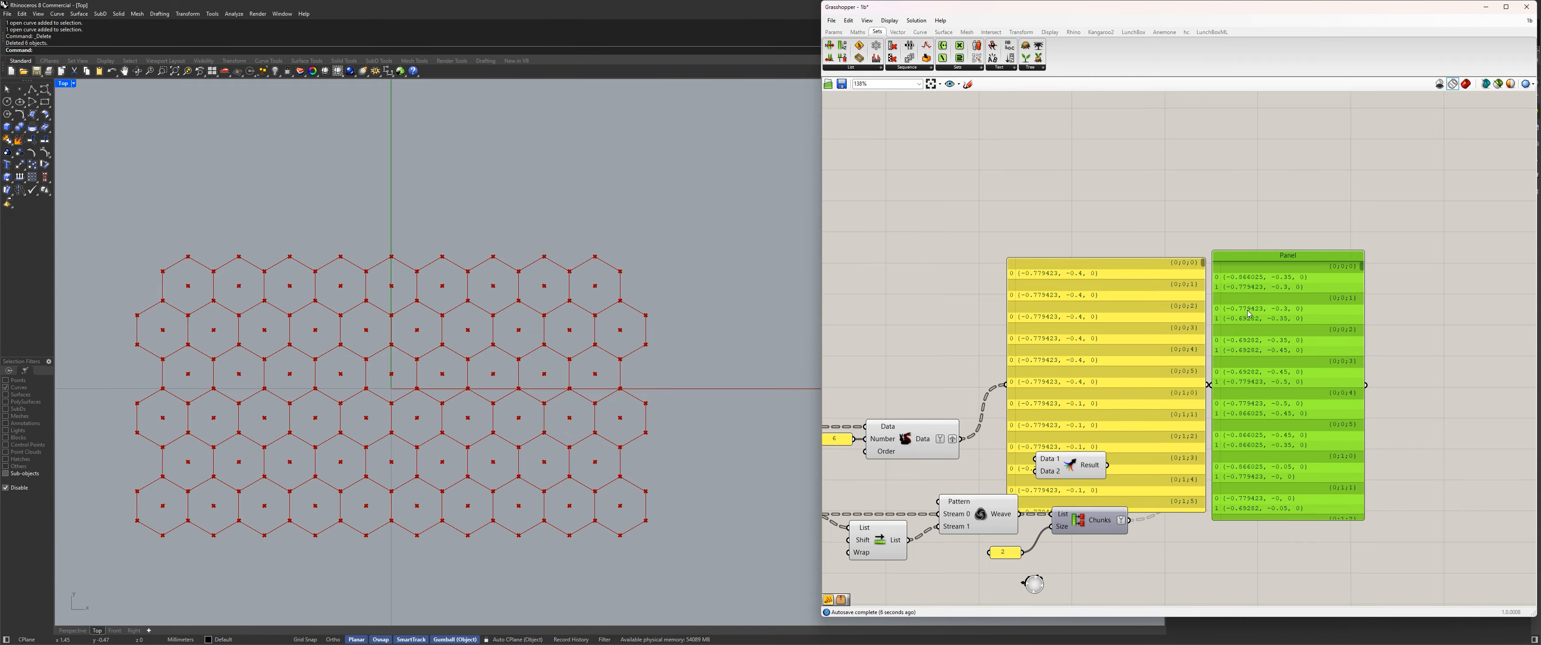
{"action": "key", "text": "ctrl+z"}
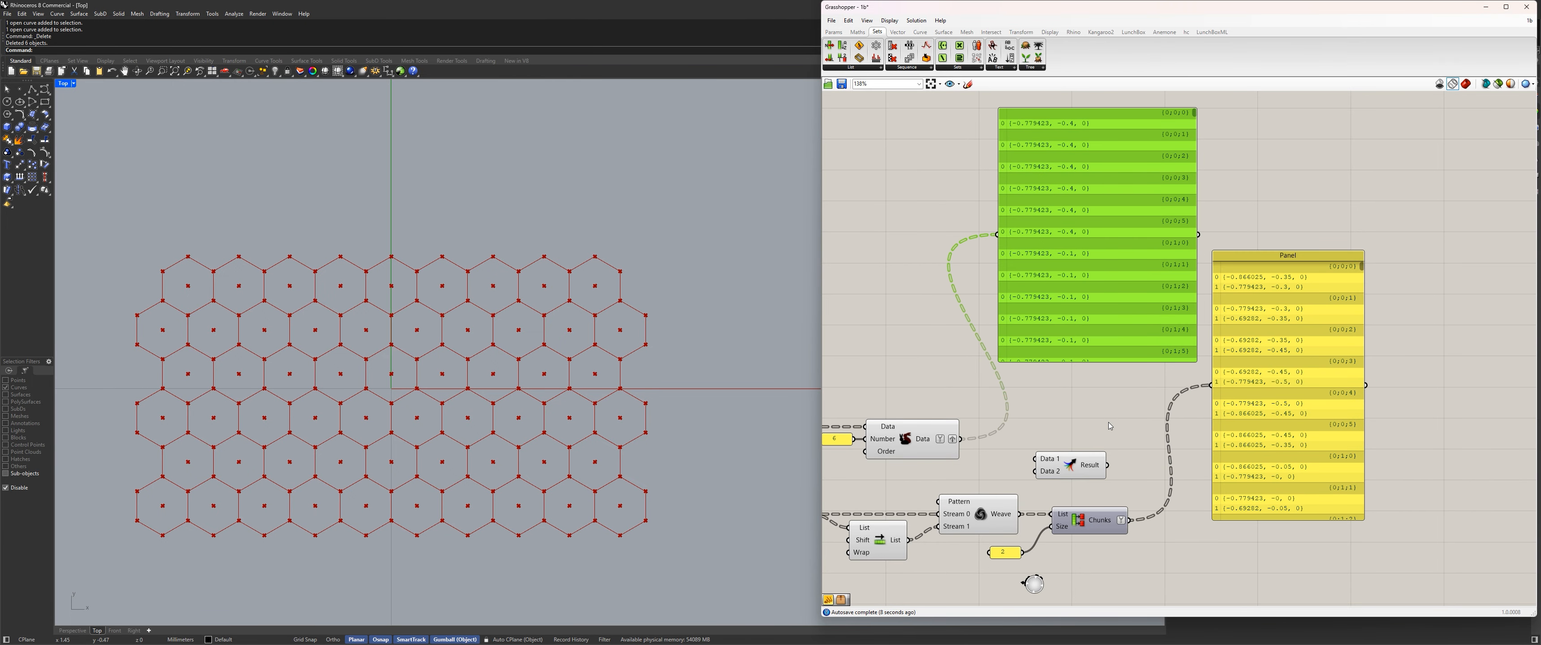
Reposition Merge and connect the duplicated center points to its first input and the Partition List chunks to its second.
{"action": "left_click_drag", "start_coordinate": [1076, 477], "coordinate": [1134, 442]}
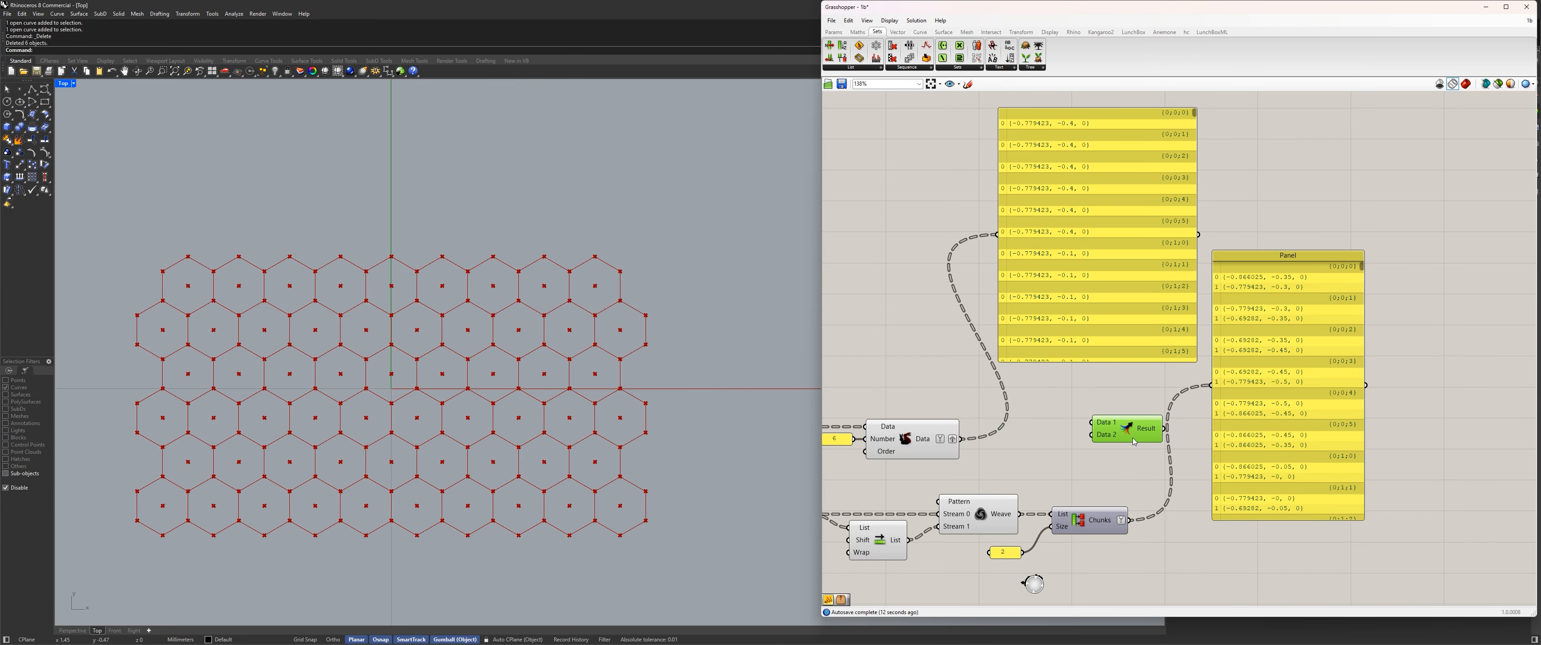
{"action": "left_click", "coordinate": [909, 438]}
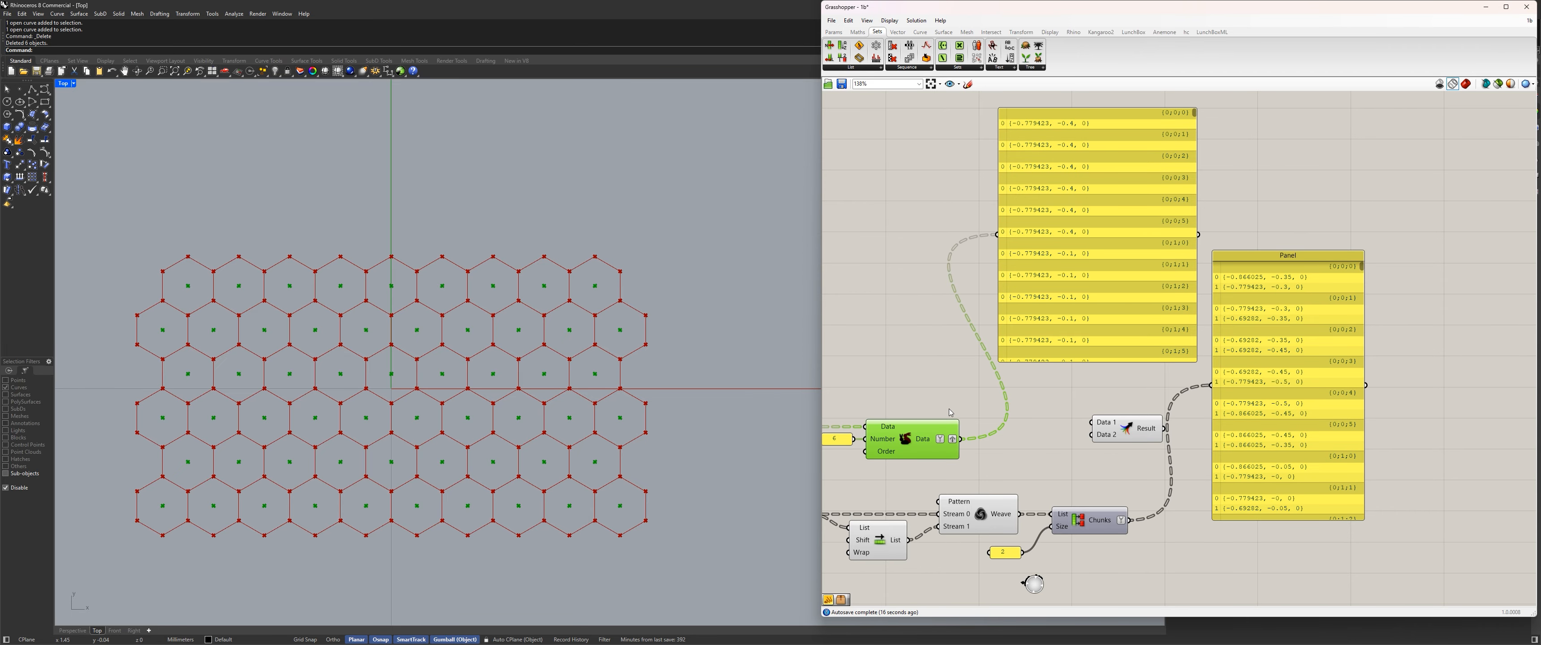
{"action": "left_click_drag", "start_coordinate": [960, 439], "coordinate": [1090, 422]}
{"action": "left_click_drag", "start_coordinate": [1129, 519], "coordinate": [1092, 435]}
{"action": "left_click", "coordinate": [1124, 429]}
{"action": "scroll", "coordinate": [1101, 433], "scroll_direction": "up", "scroll_amount": 5}
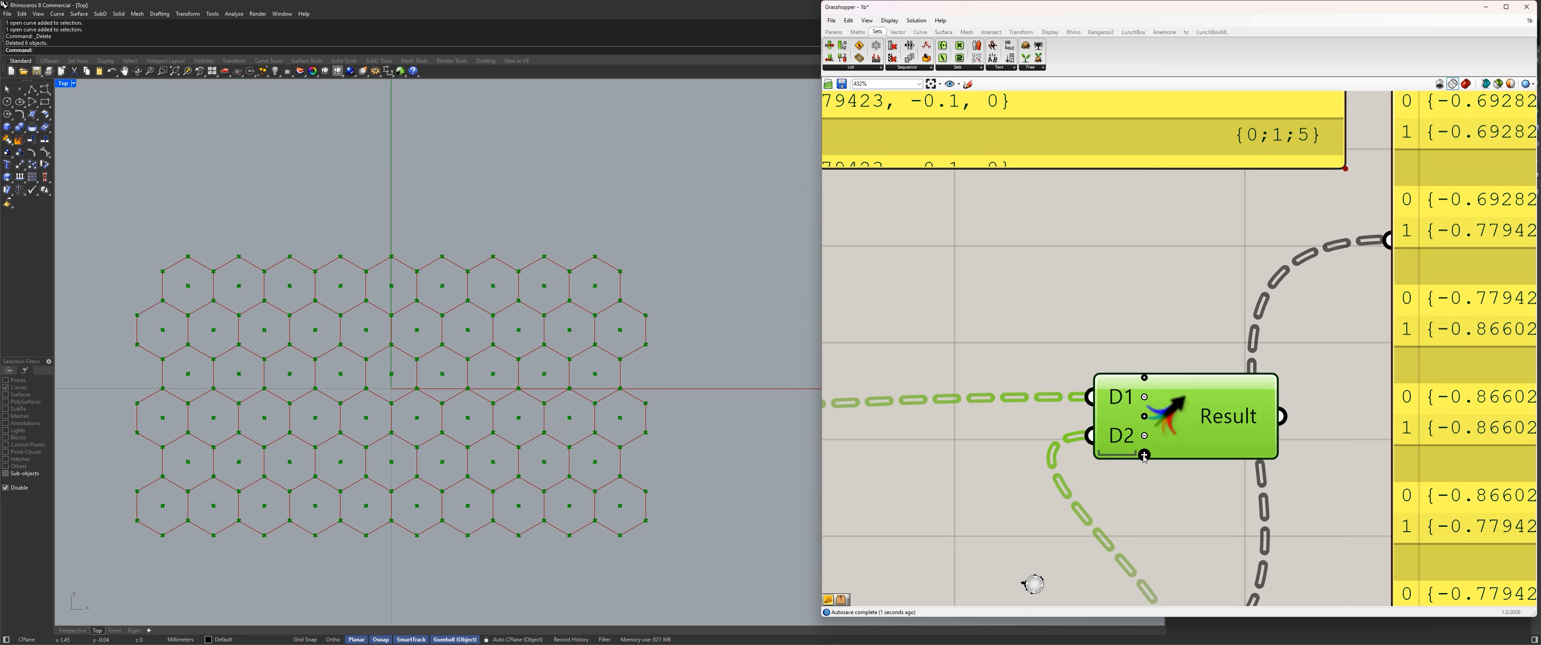
Move the corner-pair panel aside and feed it with the Merge result to inspect the three-point branches.
{"action": "scroll", "coordinate": [1144, 458], "scroll_direction": "down", "scroll_amount": 4}
{"action": "scroll", "coordinate": [1172, 446], "scroll_direction": "down", "scroll_amount": 2}
{"action": "left_click", "coordinate": [1318, 439]}
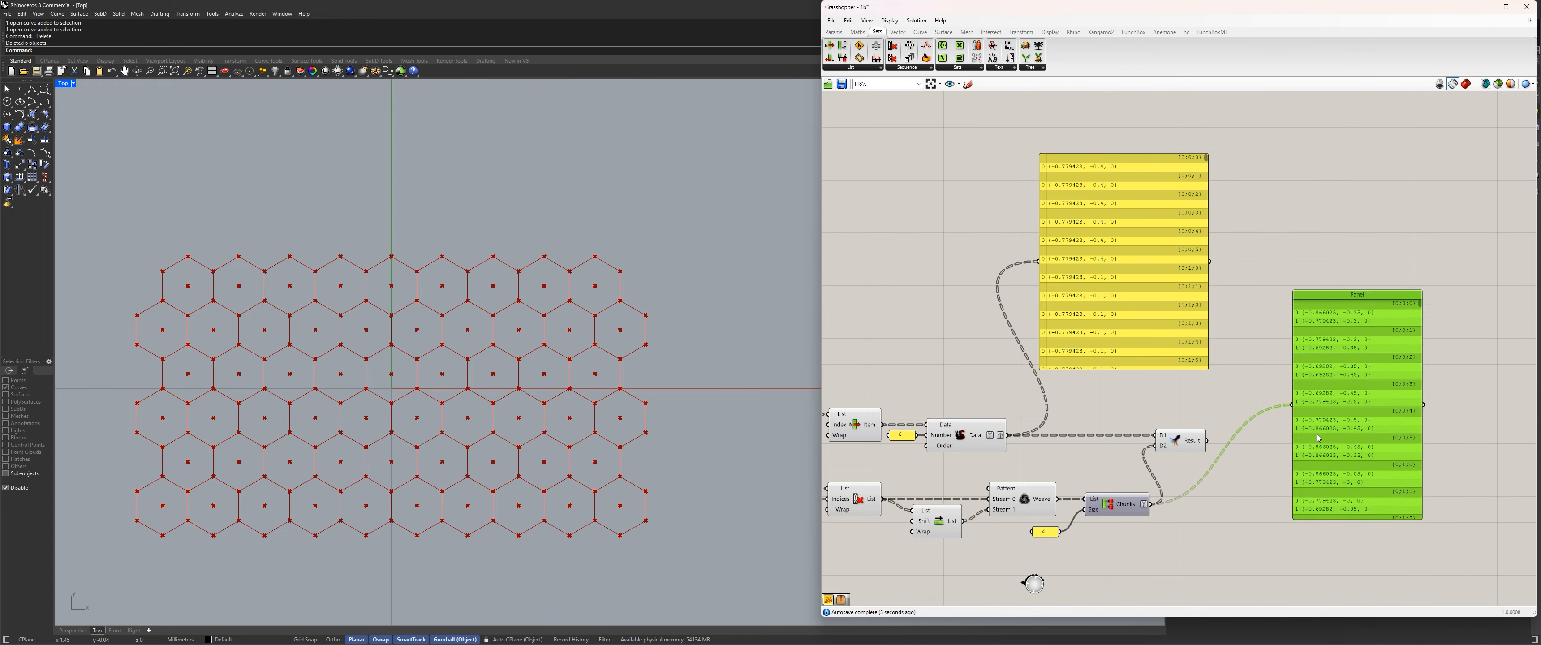
{"action": "left_click_drag", "start_coordinate": [1316, 435], "coordinate": [1346, 442]}
{"action": "left_click_drag", "start_coordinate": [1207, 441], "coordinate": [1323, 412]}
{"action": "scroll", "coordinate": [1302, 448], "scroll_direction": "up", "scroll_amount": 3}
{"action": "right_click_drag", "start_coordinate": [1303, 419], "coordinate": [1192, 332]}
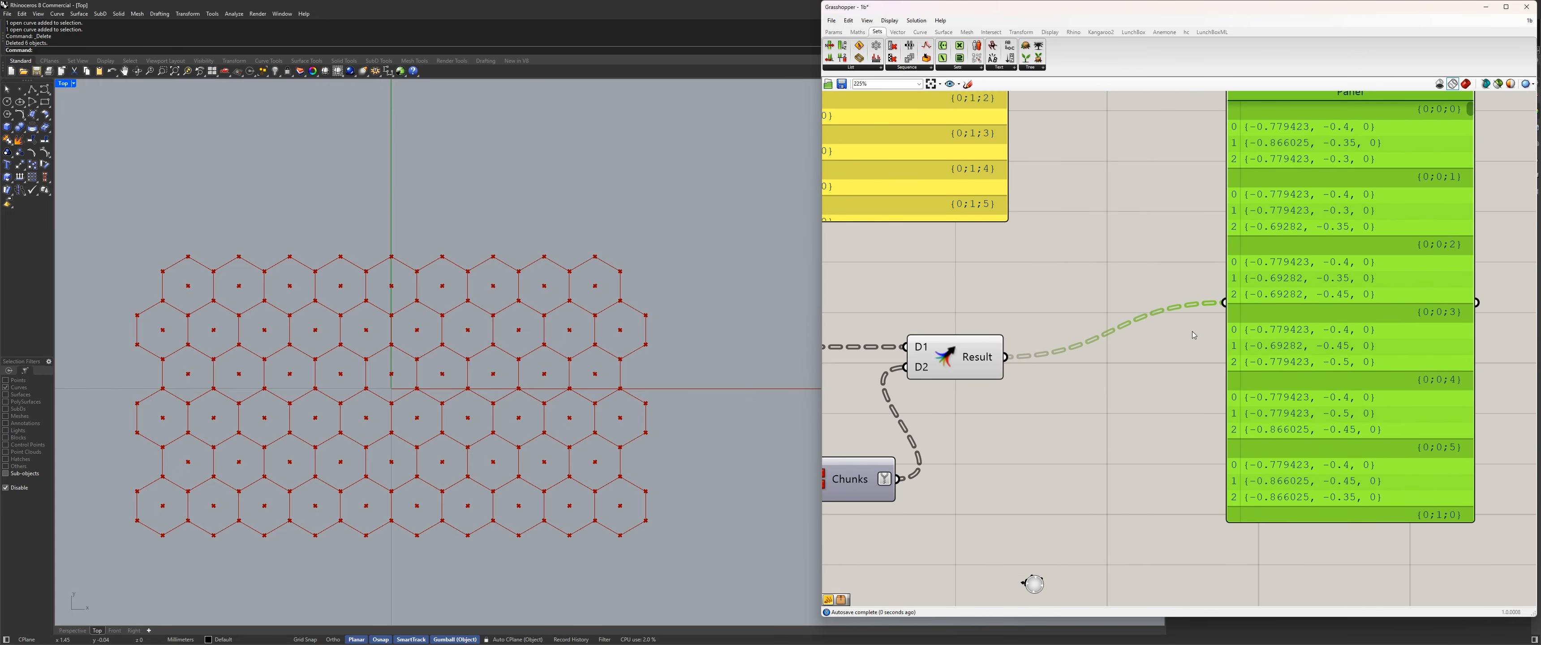
{"action": "left_click_drag", "start_coordinate": [1338, 279], "coordinate": [1248, 336]}
Add a Polyline component, connect the Merge result to its Vertices, and set its Closed input to close each polyline.
{"action": "scroll", "coordinate": [1144, 322], "scroll_direction": "down", "scroll_amount": 2}
{"action": "double_click", "coordinate": [1115, 381]}
{"action": "type", "text": "polyline"}
{"action": "key", "text": "Return"}
{"action": "left_click_drag", "start_coordinate": [1045, 348], "coordinate": [1115, 379]}
{"action": "scroll", "coordinate": [1053, 411], "scroll_direction": "up", "scroll_amount": 3}
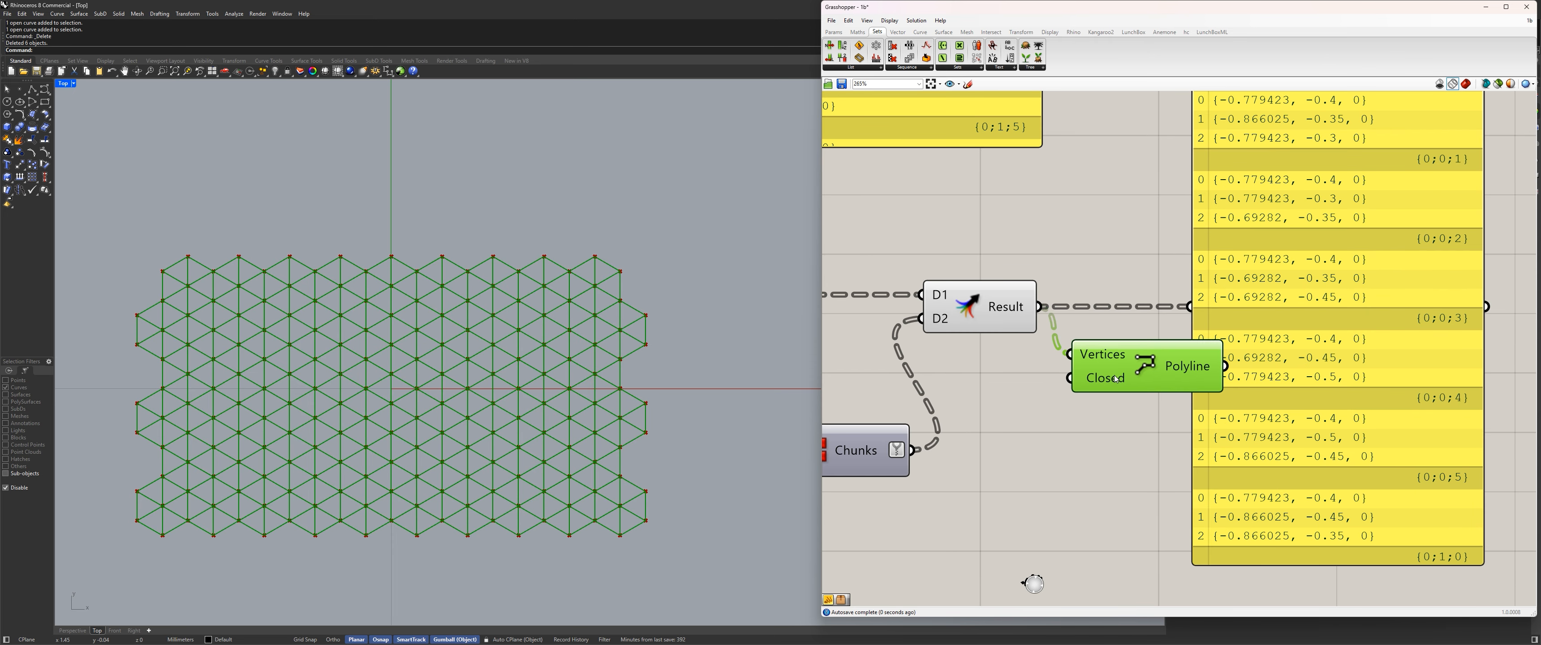
{"action": "right_click", "coordinate": [1115, 380]}
{"action": "left_click", "coordinate": [1247, 472]}
{"action": "scroll", "coordinate": [1083, 360], "scroll_direction": "down", "scroll_amount": 3}
Align Polyline in the row after Merge, connect its output to the panel, and inspect the triangles in the Rhino viewport.
{"action": "right_click_drag", "start_coordinate": [1113, 339], "coordinate": [1101, 278]}
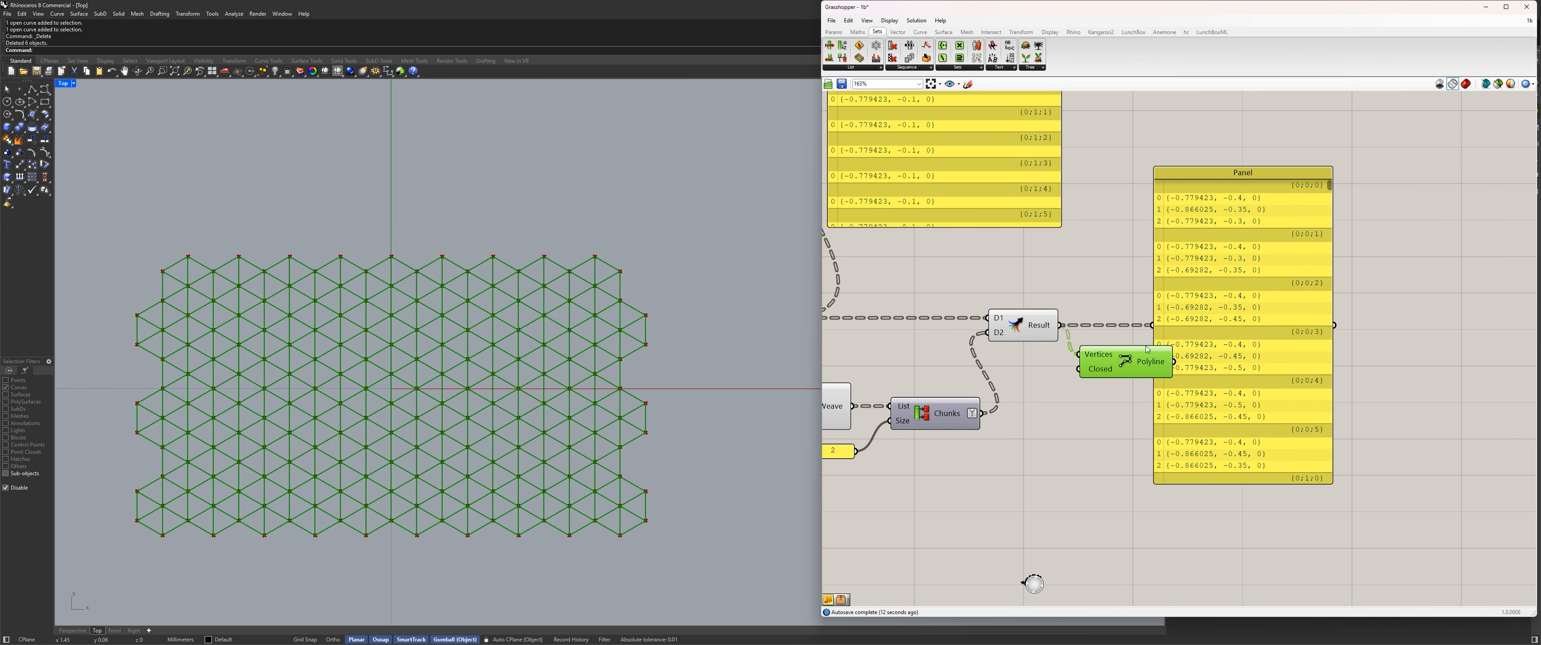
{"action": "left_click_drag", "start_coordinate": [1125, 361], "coordinate": [1098, 404]}
{"action": "left_click_drag", "start_coordinate": [1060, 326], "coordinate": [1152, 327]}
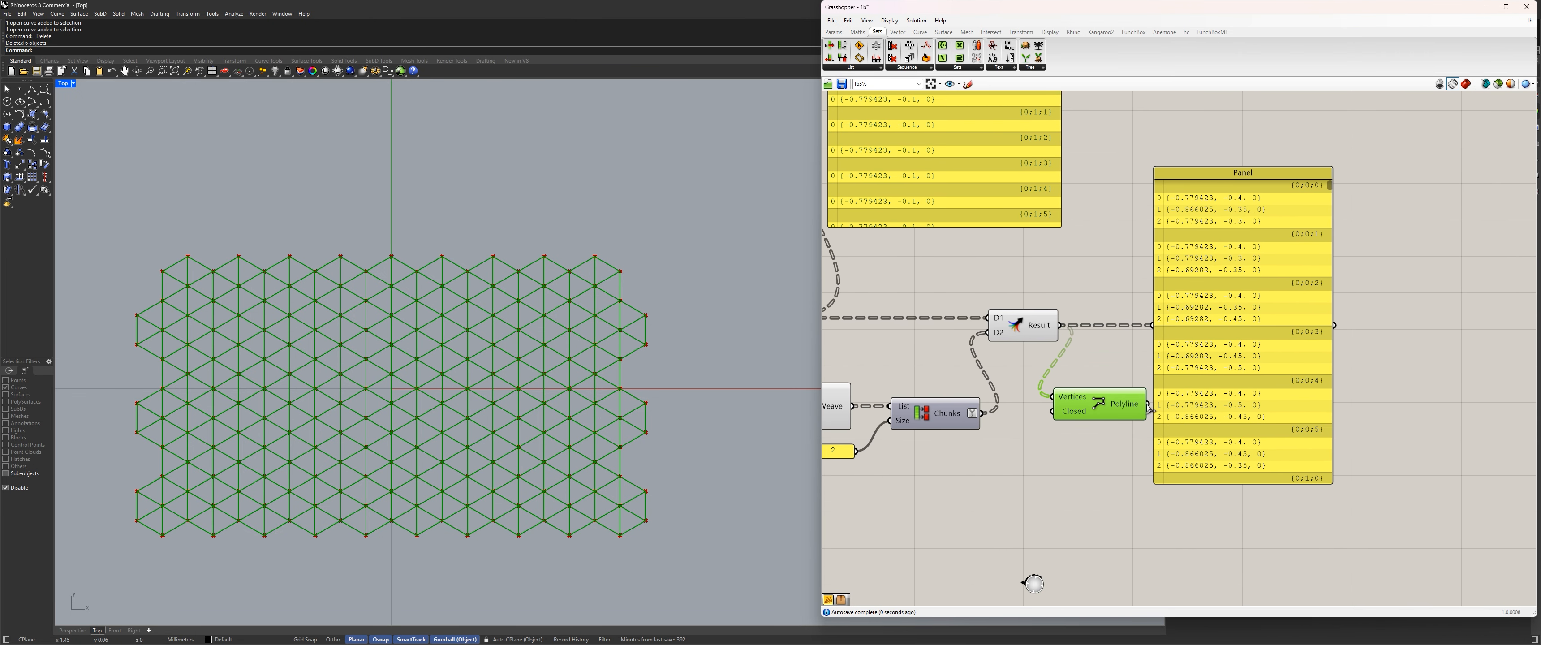
{"action": "left_click_drag", "start_coordinate": [1147, 405], "coordinate": [1175, 335]}
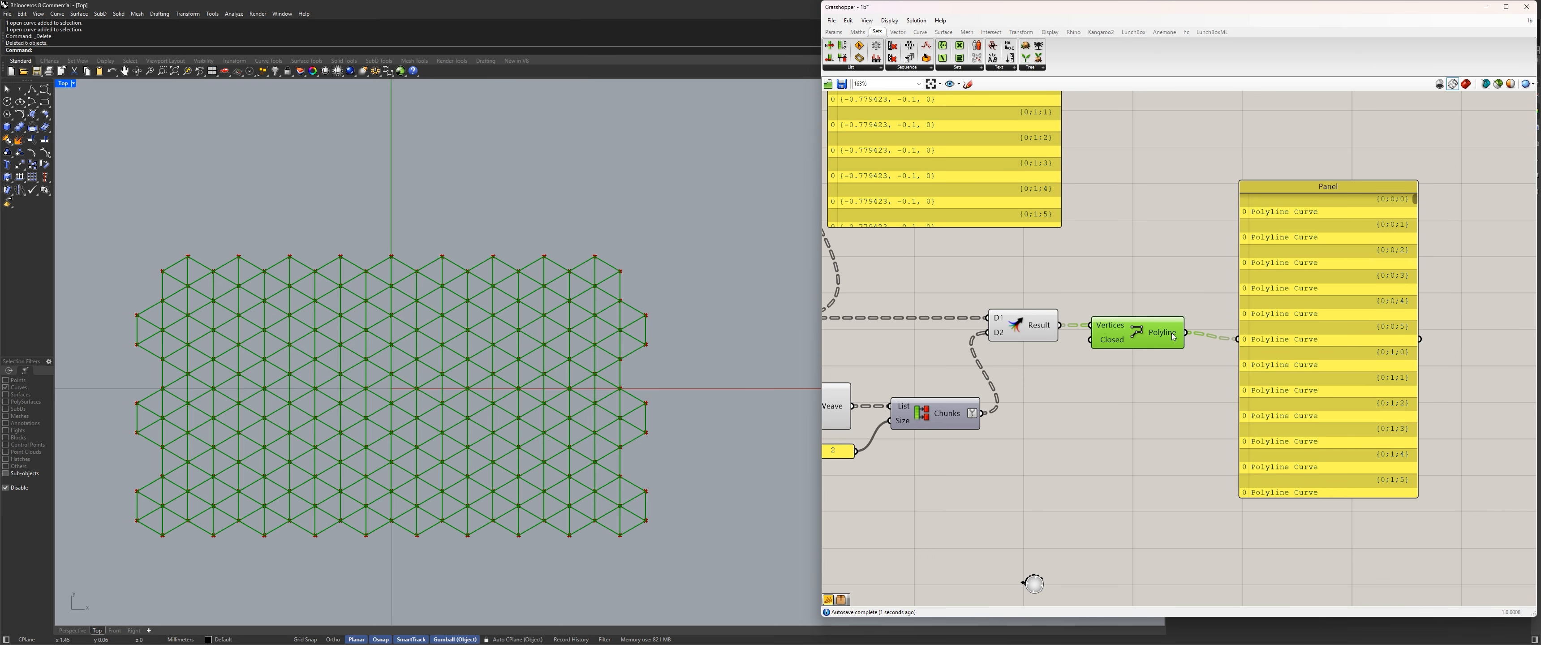
{"action": "right_click_drag", "start_coordinate": [1370, 287], "coordinate": [1330, 309]}
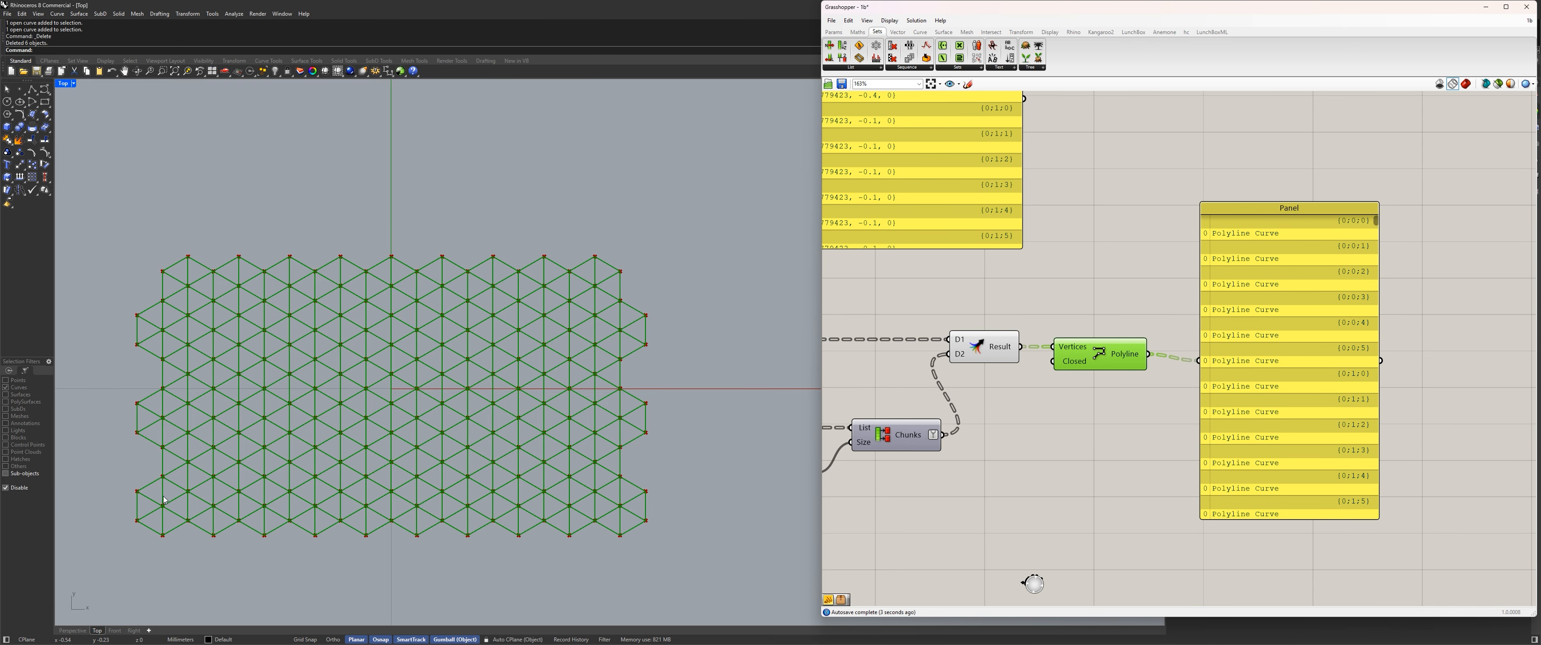
{"action": "scroll", "coordinate": [384, 356], "scroll_direction": "up", "scroll_amount": 5}
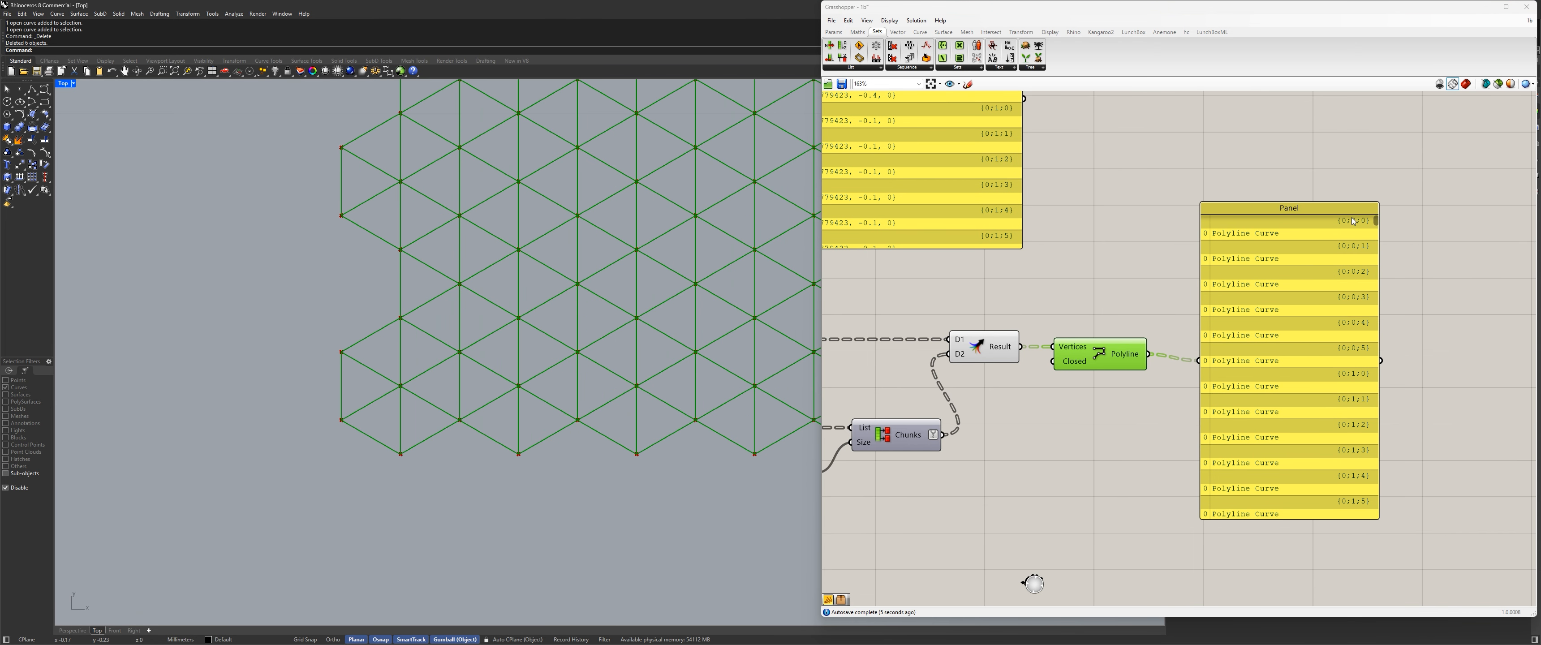
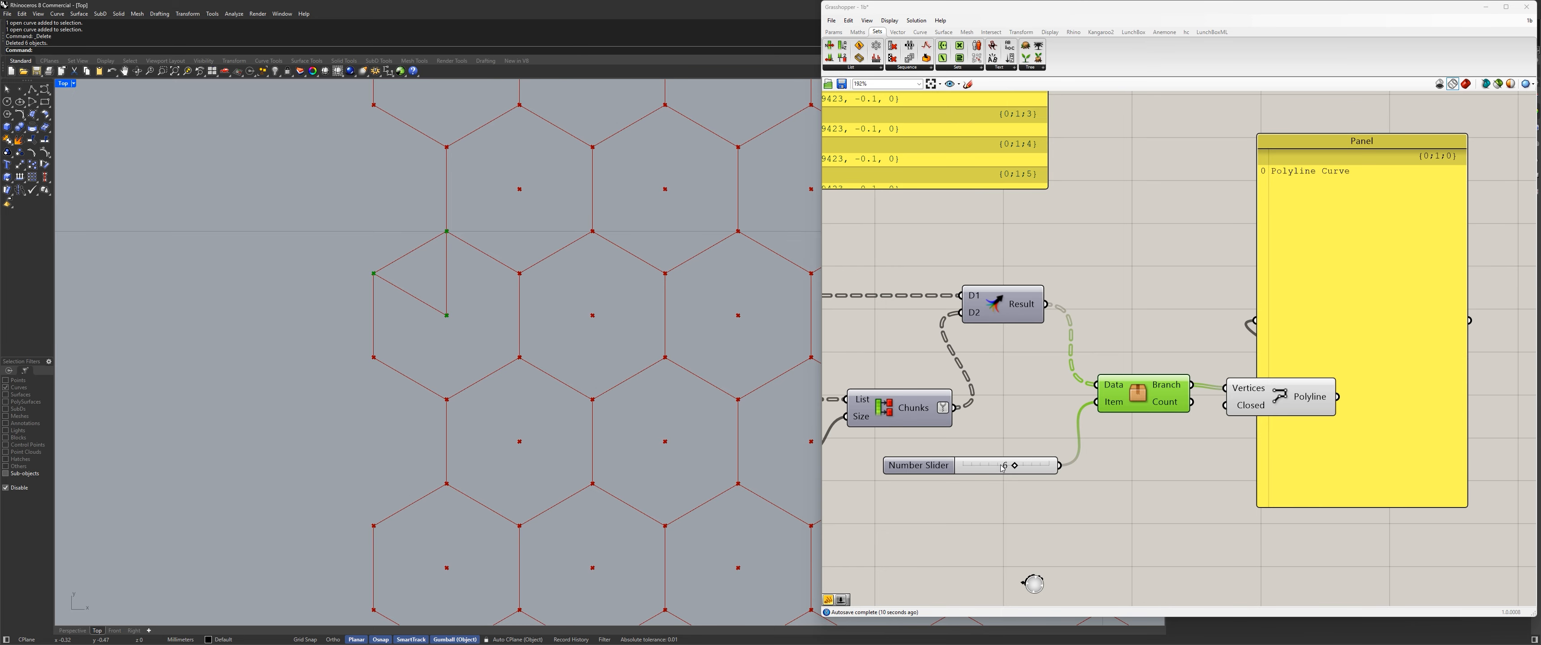
Set the branch slider to 10 and inspect the triangle drawn from that branch in the Rhino viewport.
{"action": "left_click_drag", "start_coordinate": [1014, 466], "coordinate": [1050, 467]}
{"action": "scroll", "coordinate": [522, 297], "scroll_direction": "down", "scroll_amount": 6}
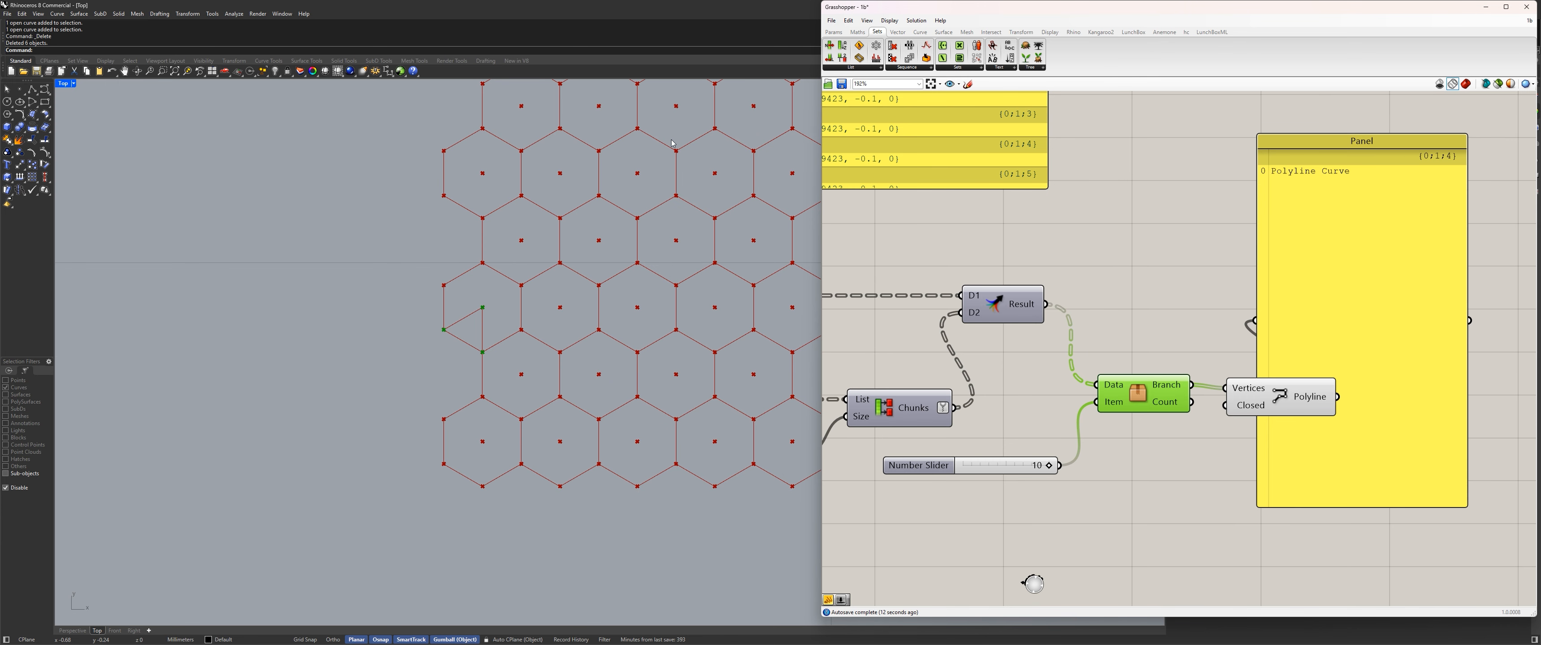
{"action": "left_click", "coordinate": [1153, 436]}
Connect the Merge result directly to Polyline's Vertices, delete the Tree Branch component and its slider, and realign Polyline beside Merge.
{"action": "left_click_drag", "start_coordinate": [1230, 509], "coordinate": [1038, 449]}
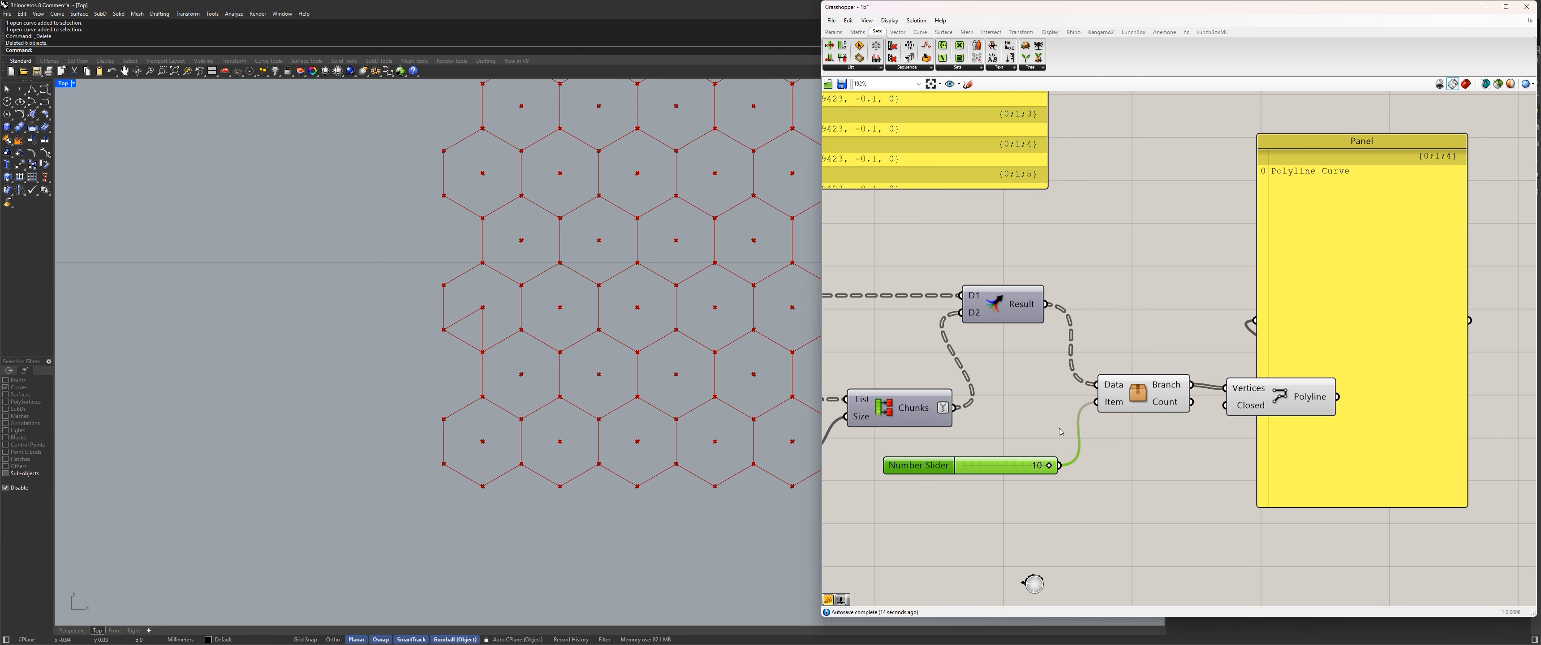
{"action": "left_click_drag", "start_coordinate": [1046, 305], "coordinate": [1226, 388]}
{"action": "left_click_drag", "start_coordinate": [1159, 518], "coordinate": [1026, 392]}
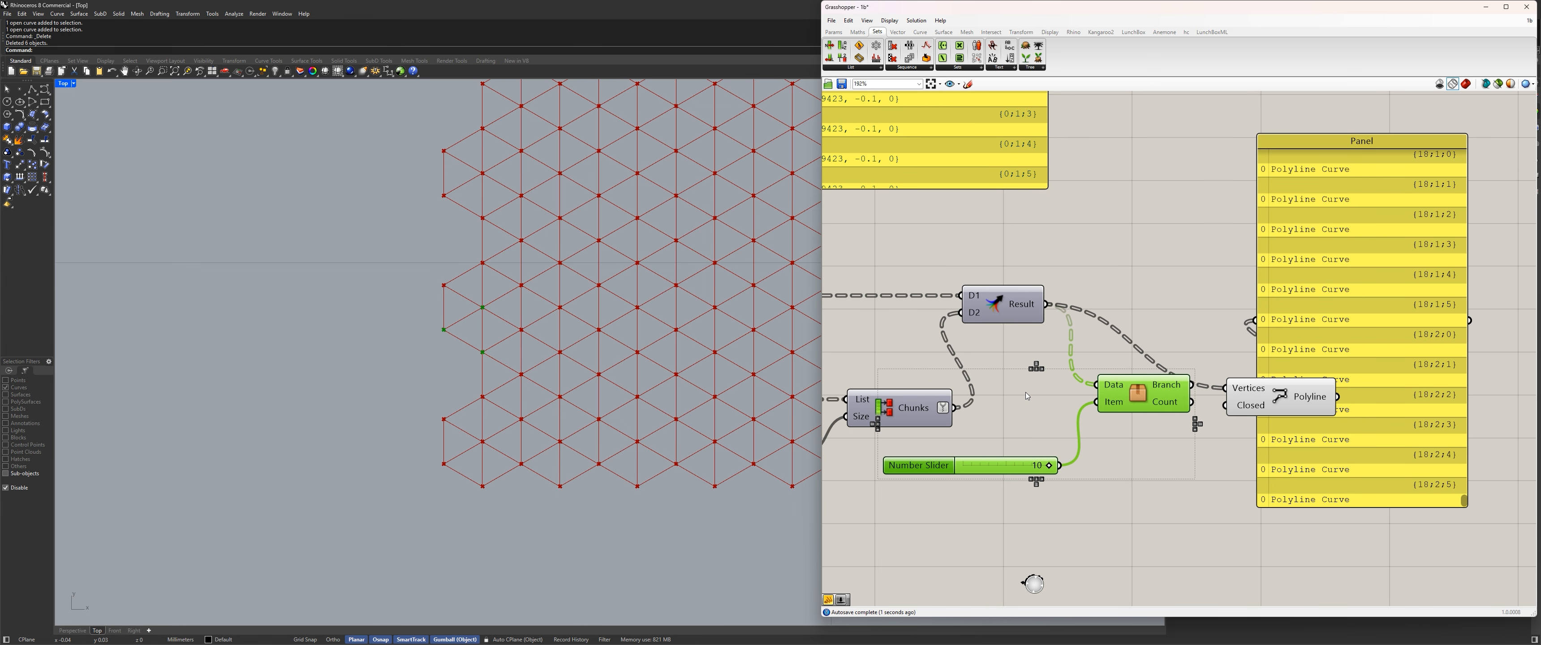
{"action": "key", "text": "Delete"}
{"action": "left_click_drag", "start_coordinate": [1304, 406], "coordinate": [1171, 323]}
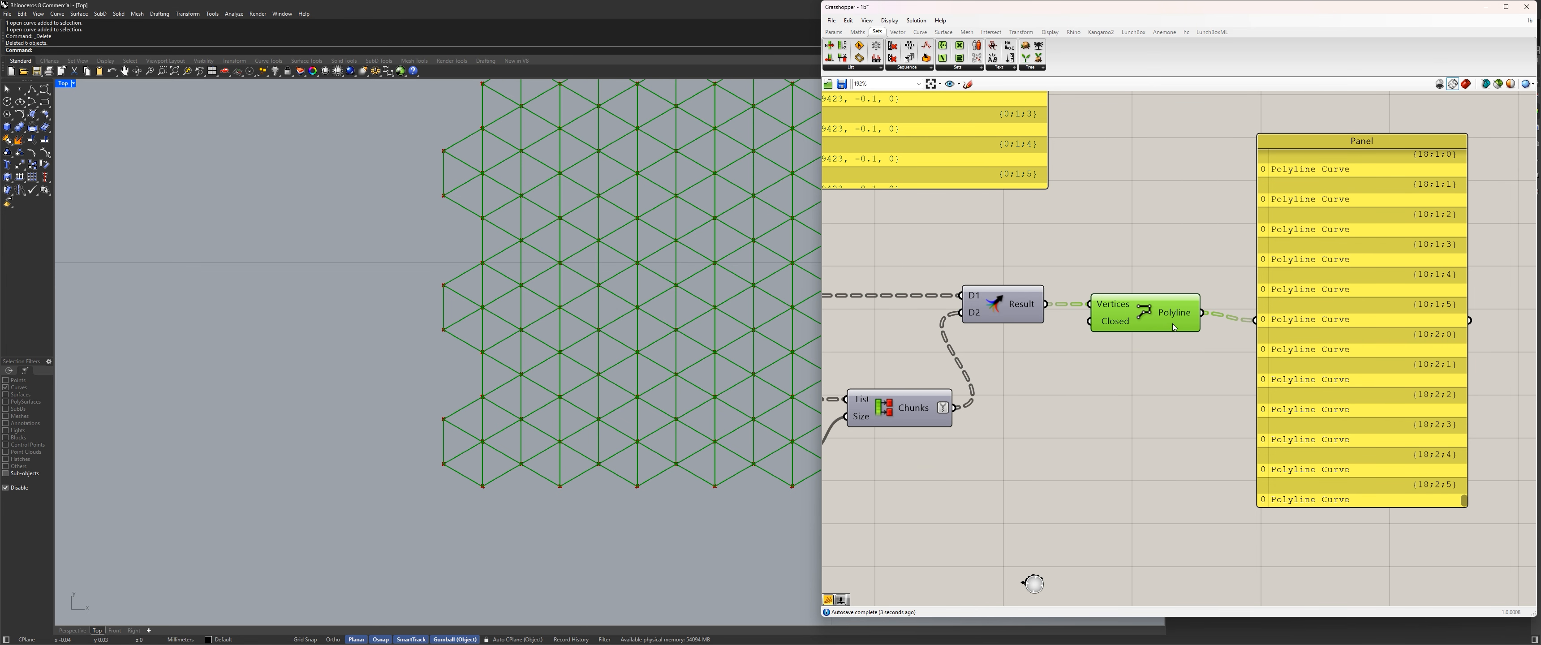
Move the output panel farther from Polyline, check the triangulated grid, and hide Polyline's preview.
{"action": "scroll", "coordinate": [1116, 352], "scroll_direction": "down", "scroll_amount": 4}
{"action": "right_click_drag", "start_coordinate": [1117, 351], "coordinate": [1023, 352]}
{"action": "left_click_drag", "start_coordinate": [1132, 344], "coordinate": [1179, 333]}
{"action": "scroll", "coordinate": [1026, 267], "scroll_direction": "down", "scroll_amount": 5}
{"action": "right_click_drag", "start_coordinate": [988, 306], "coordinate": [1130, 303]}
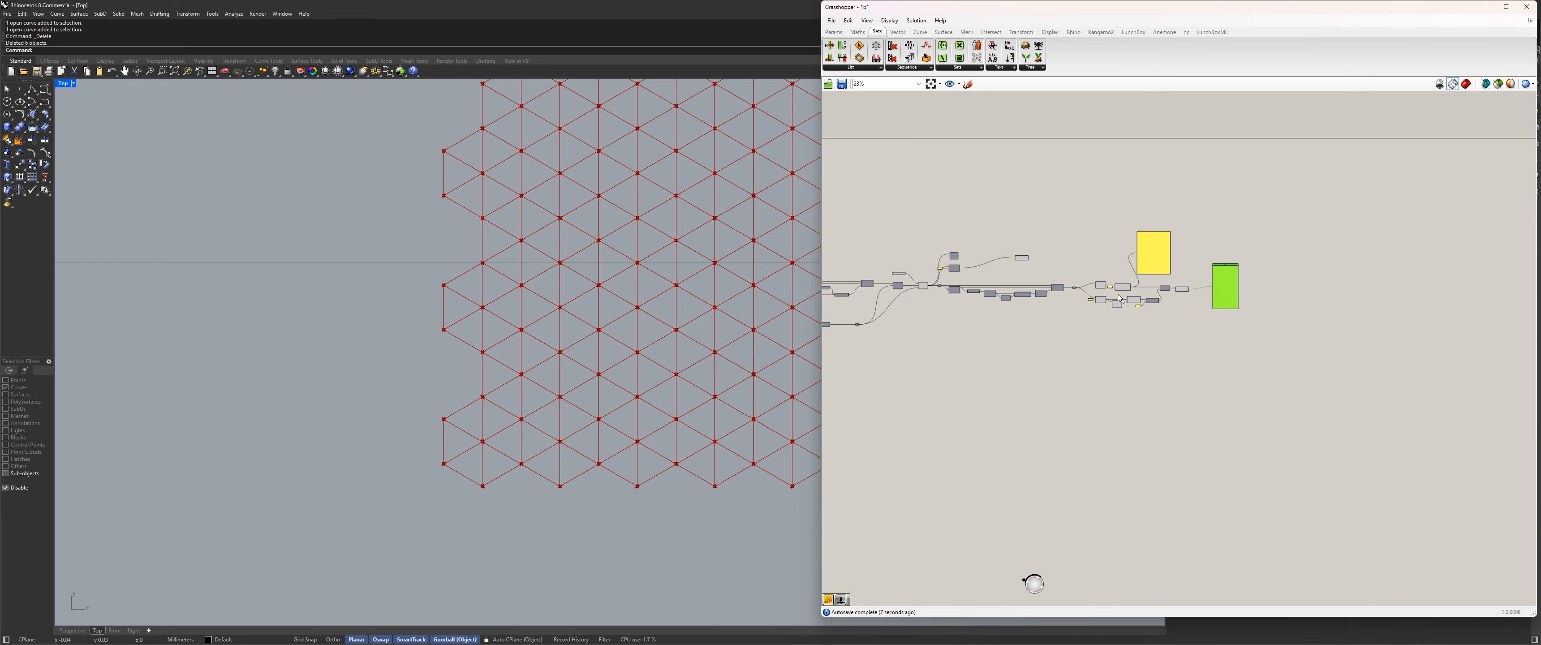
{"action": "right_click_drag", "start_coordinate": [787, 257], "coordinate": [473, 273]}
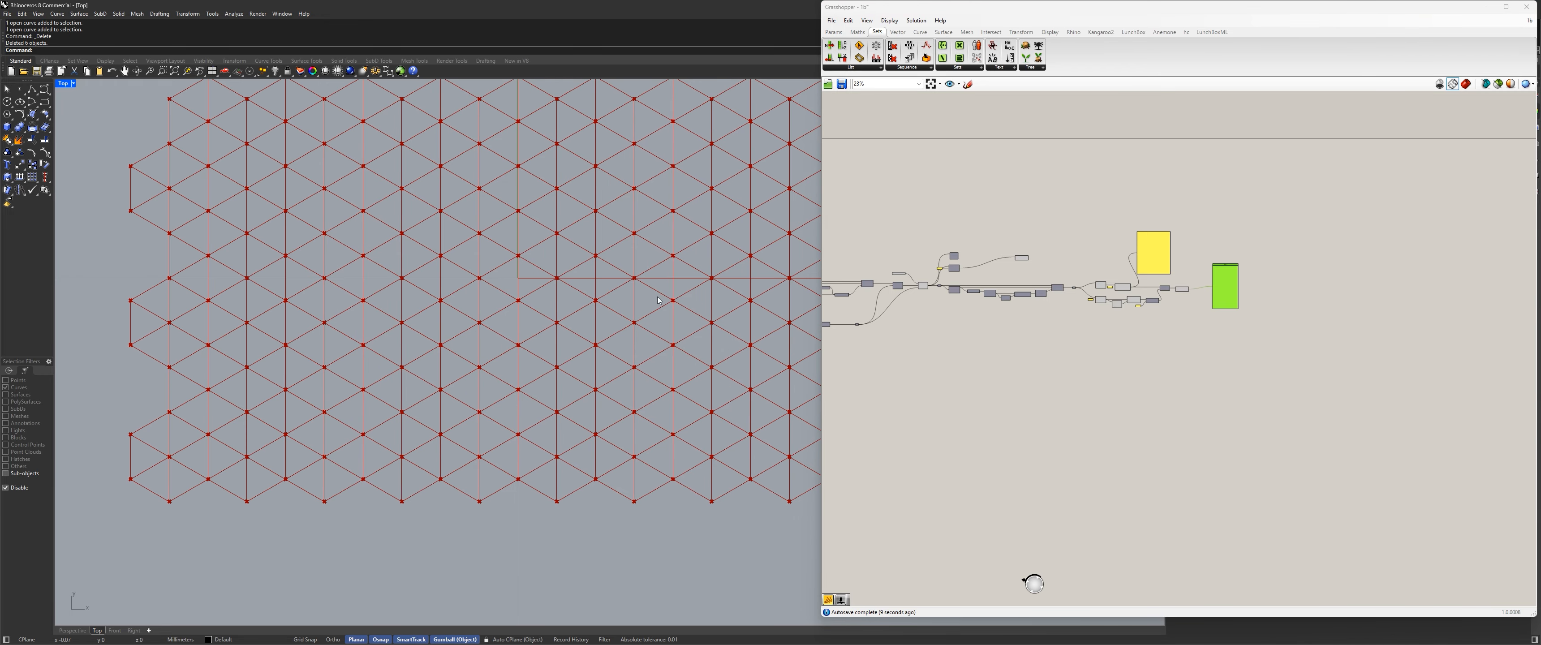
{"action": "scroll", "coordinate": [1185, 293], "scroll_direction": "up", "scroll_amount": 5}
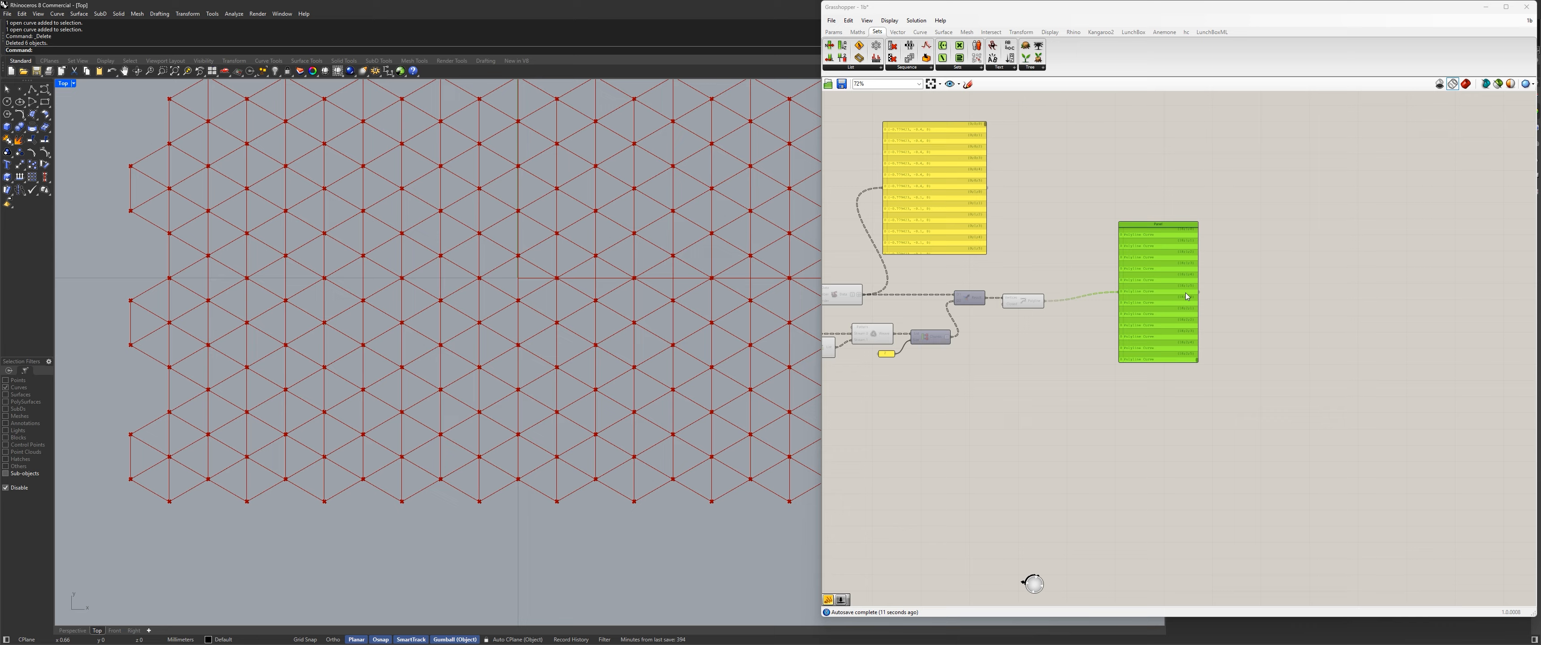
{"action": "scroll", "coordinate": [499, 306], "scroll_direction": "down", "scroll_amount": 5}
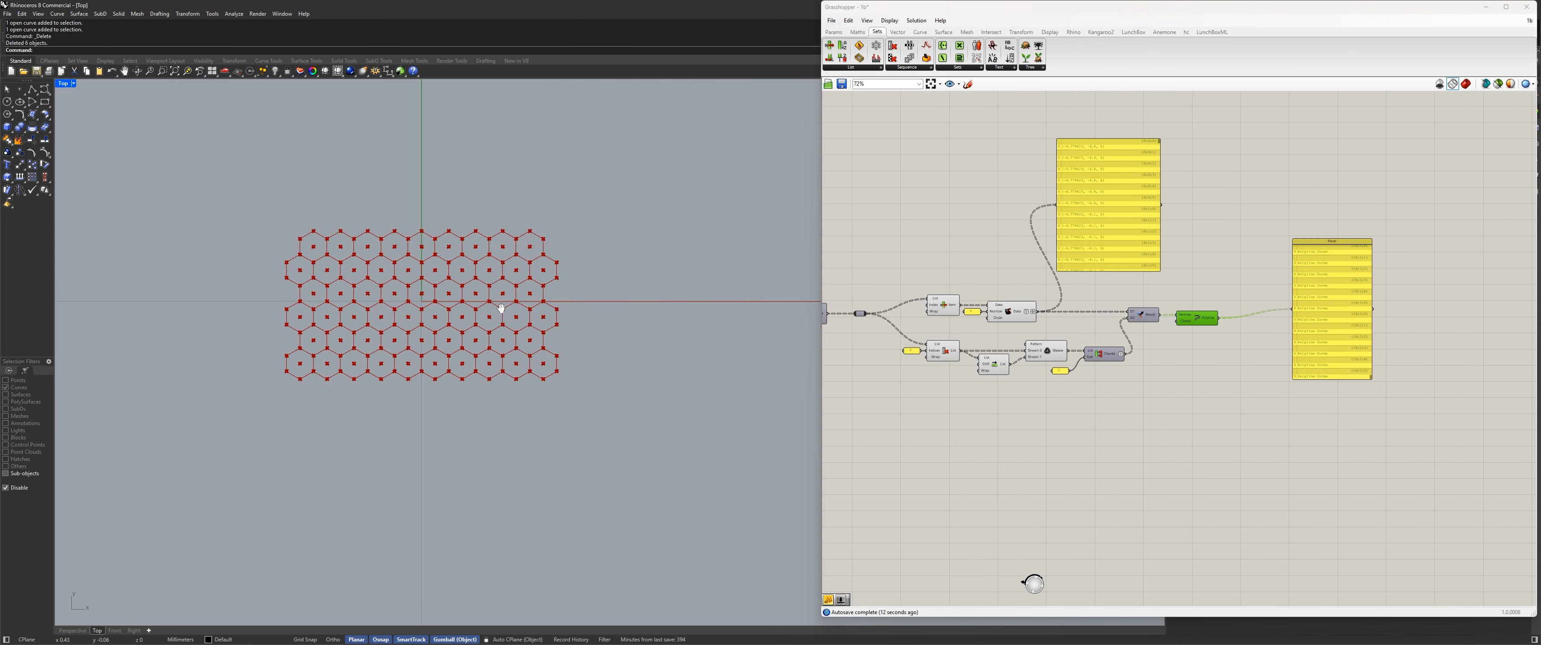
Draw two polylines in Rhino from one hexagon's center point, one to its lower-left corner and one to its top corner.
{"action": "scroll", "coordinate": [520, 231], "scroll_direction": "up", "scroll_amount": 6}
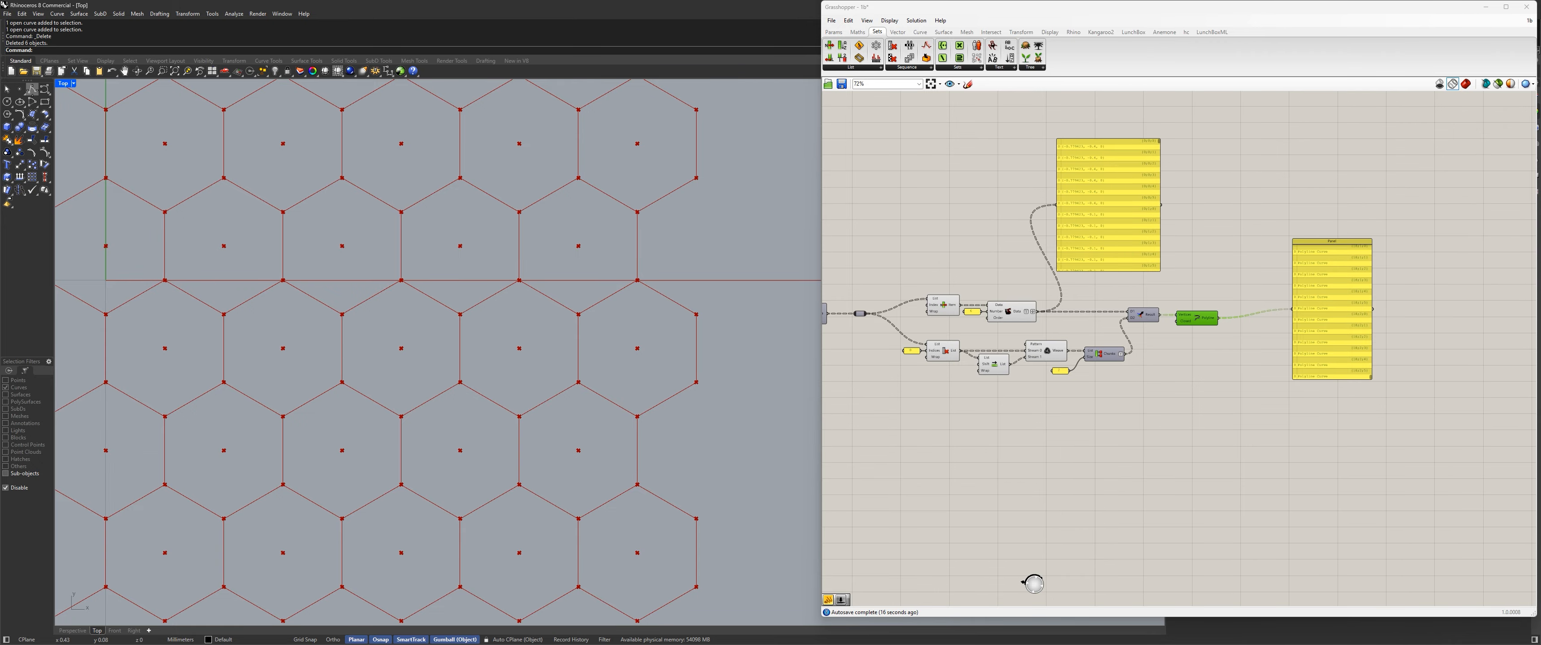
{"action": "left_click", "coordinate": [32, 89]}
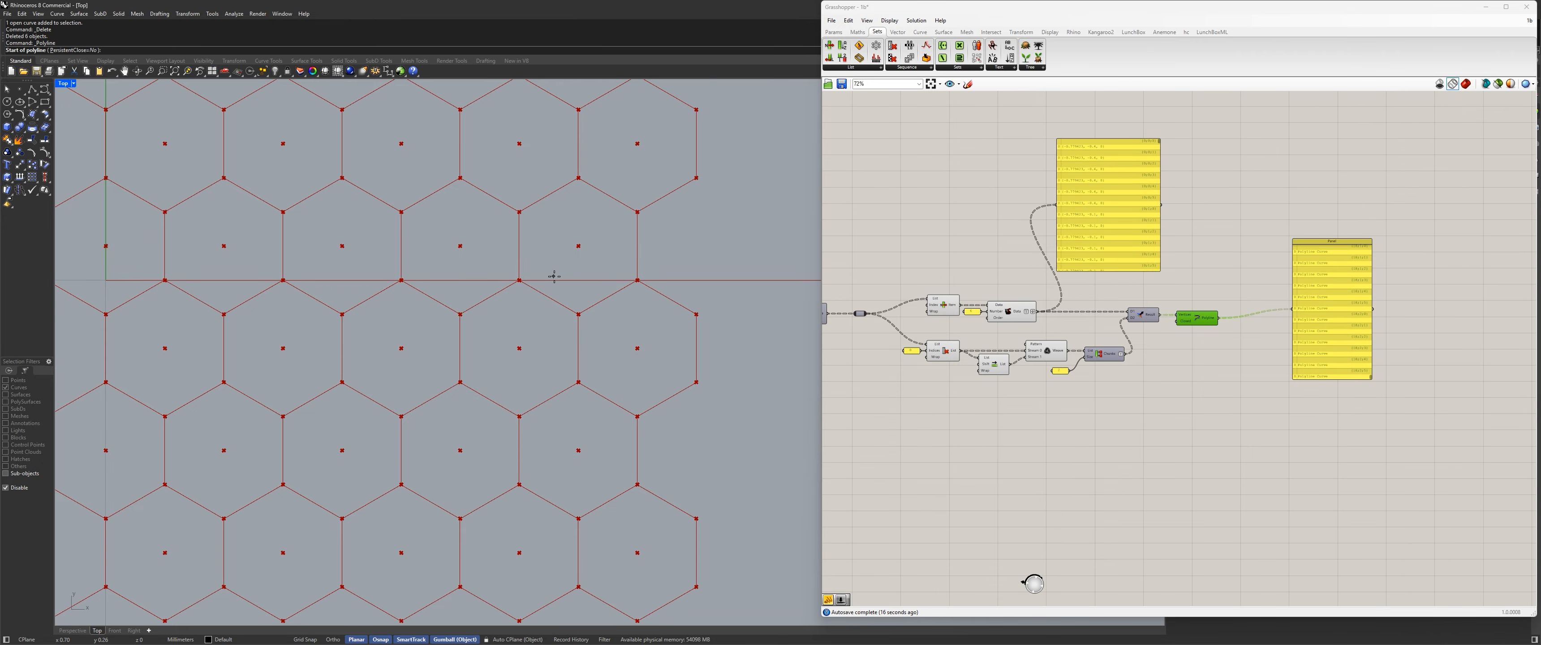
{"action": "left_click", "coordinate": [577, 246]}
{"action": "left_click", "coordinate": [519, 278]}
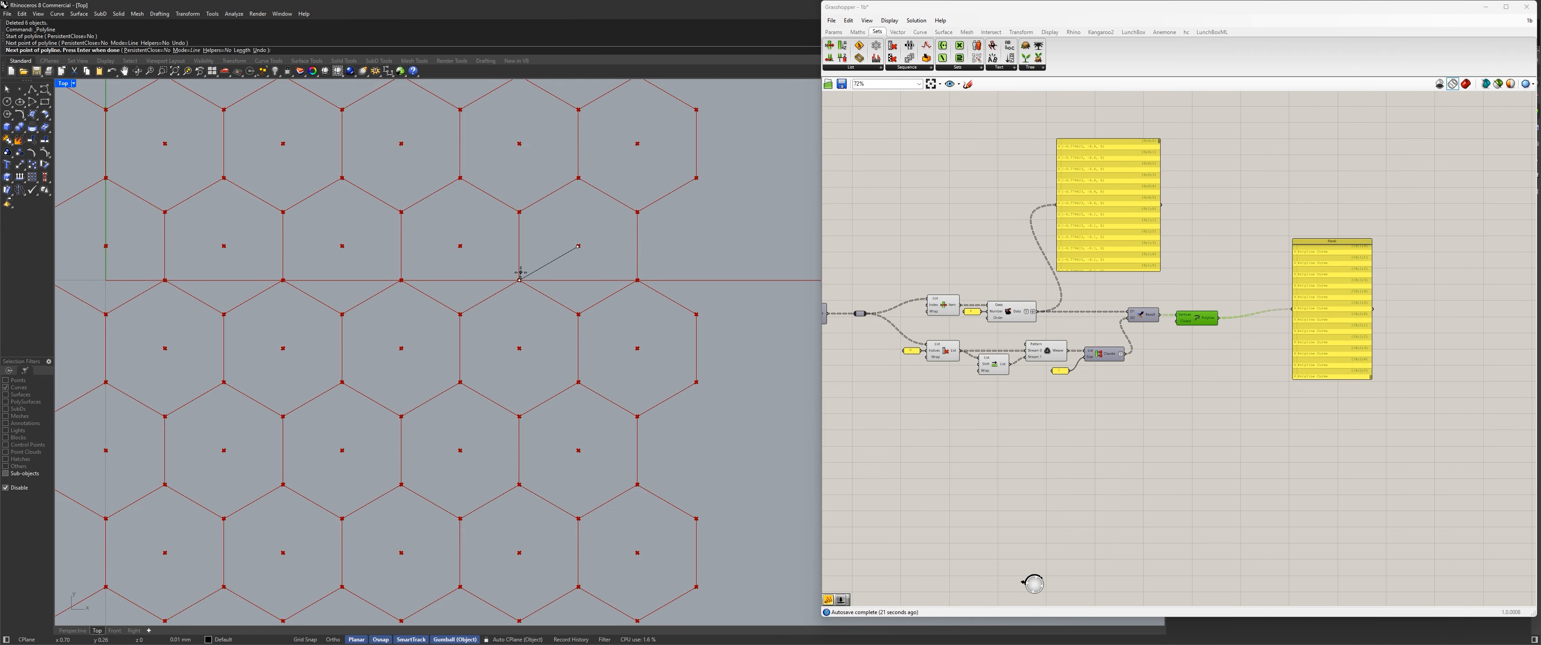
{"action": "key", "text": "Return"}
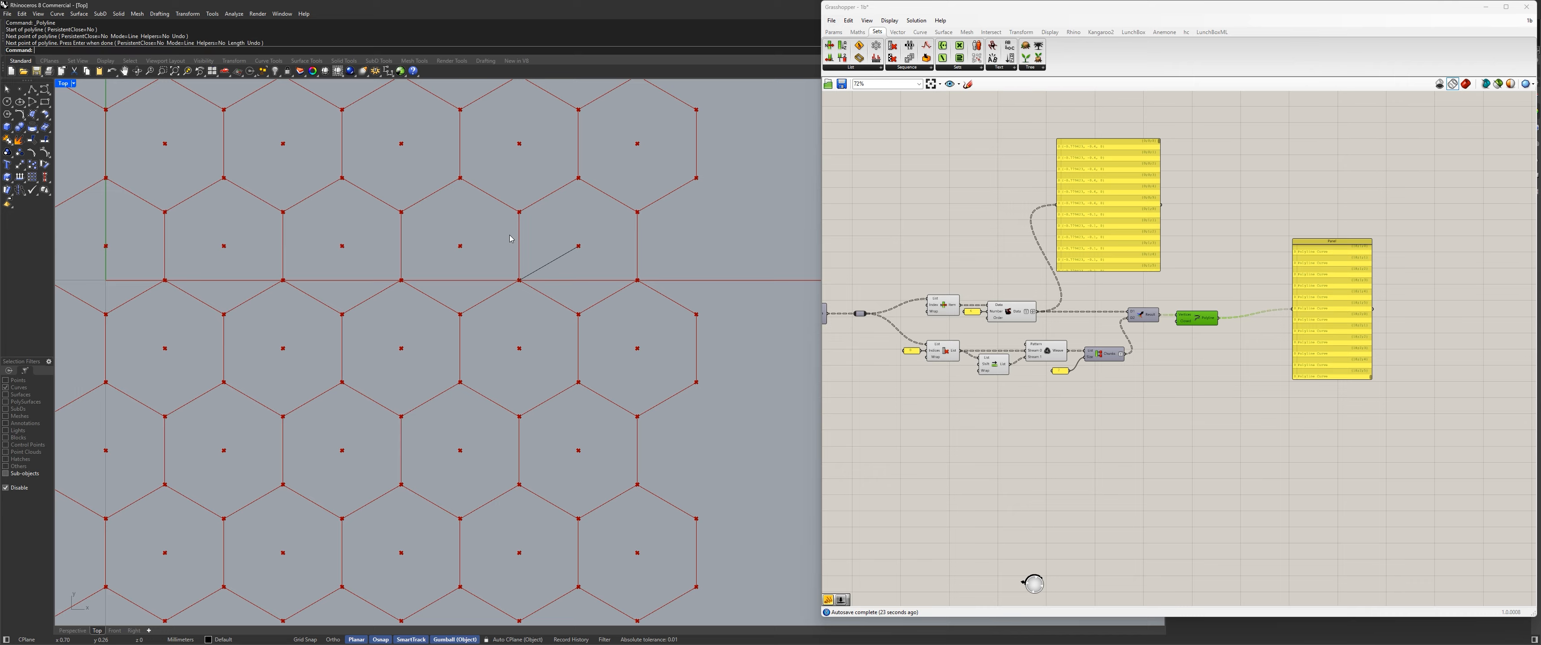
{"action": "left_click", "coordinate": [32, 89]}
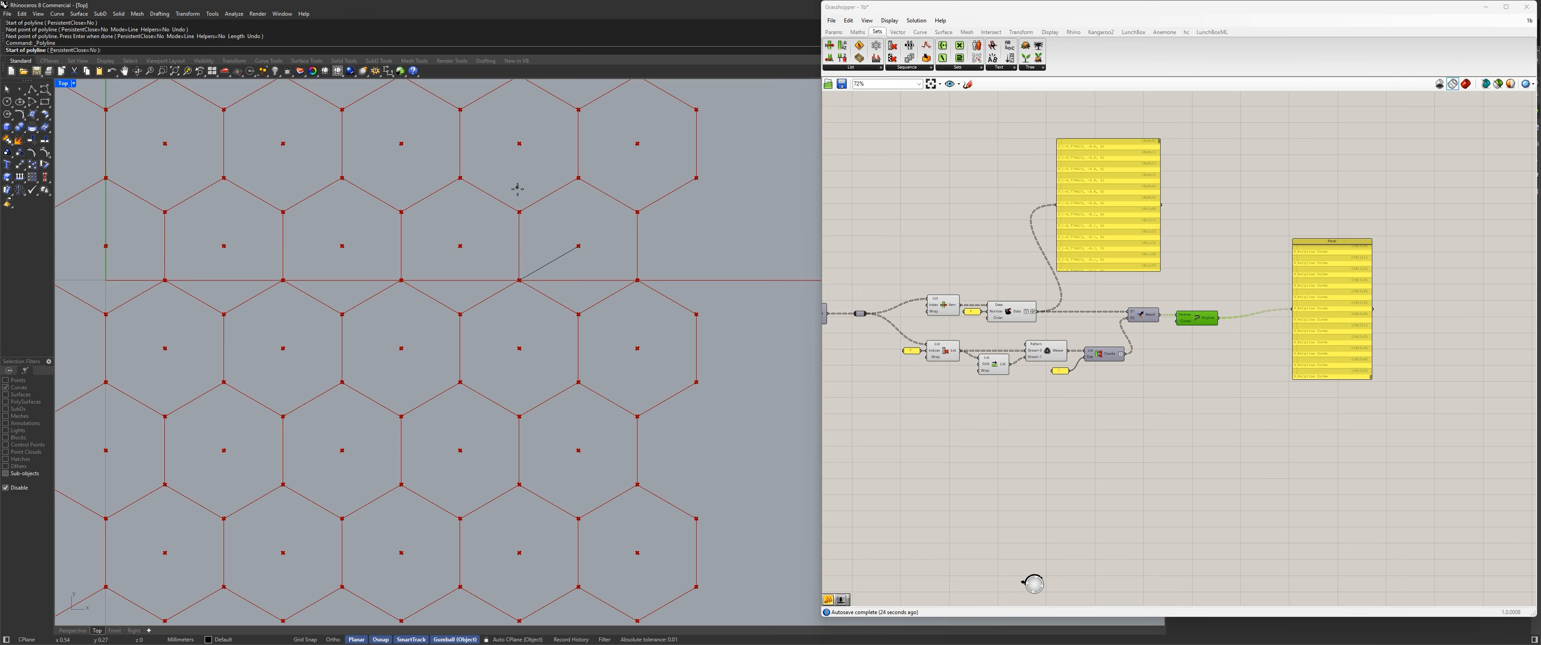
{"action": "left_click", "coordinate": [578, 246]}
{"action": "left_click", "coordinate": [578, 178]}
{"action": "key", "text": "Return"}
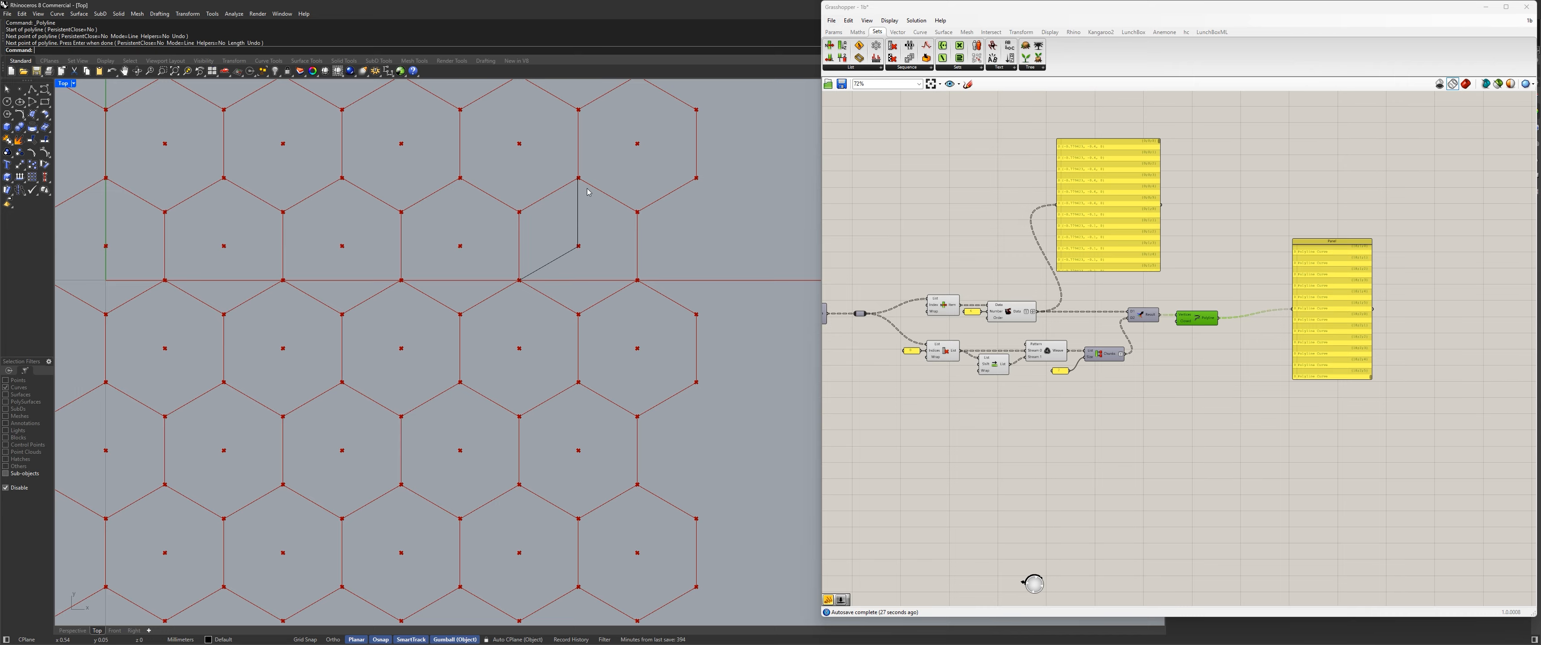
Draw a third polyline from the same hexagon's center point to its lower-right corner.
{"action": "left_click", "coordinate": [19, 89]}
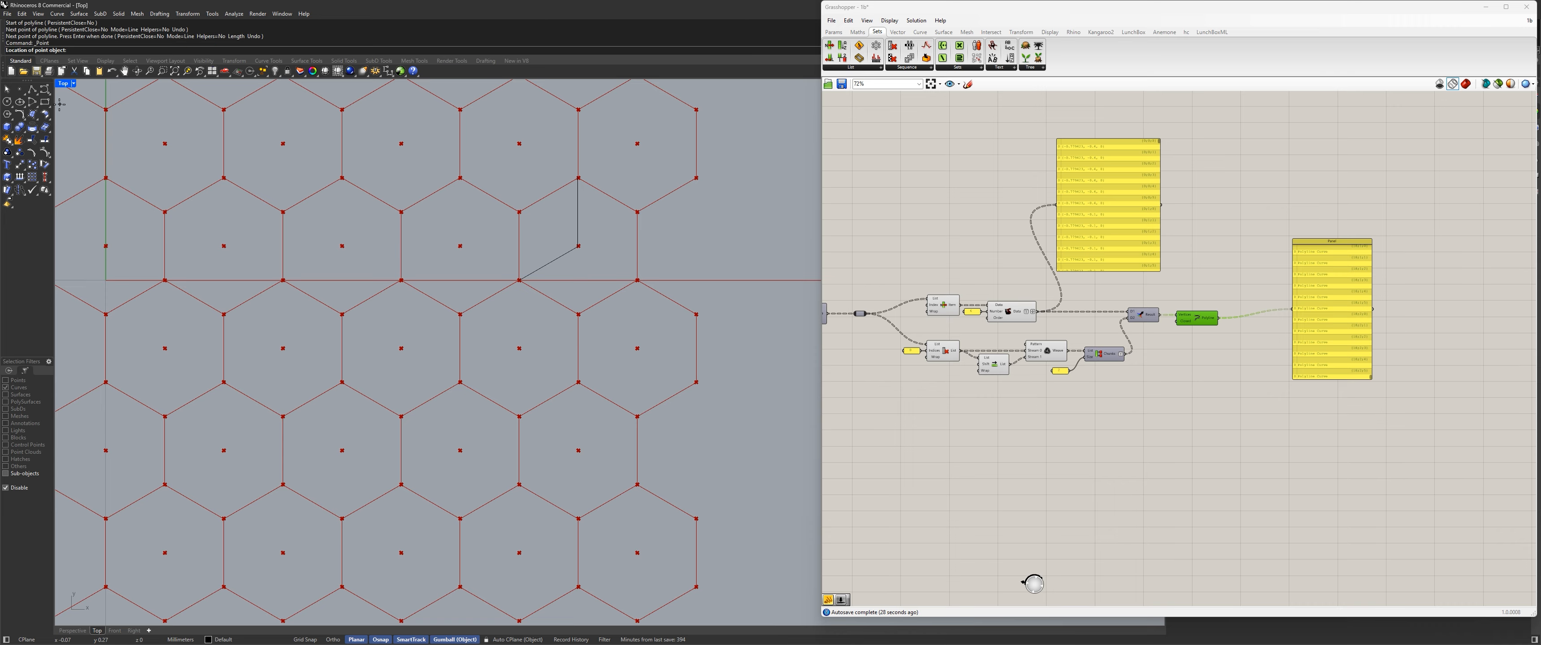
{"action": "left_click", "coordinate": [32, 89]}
{"action": "left_click", "coordinate": [578, 246]}
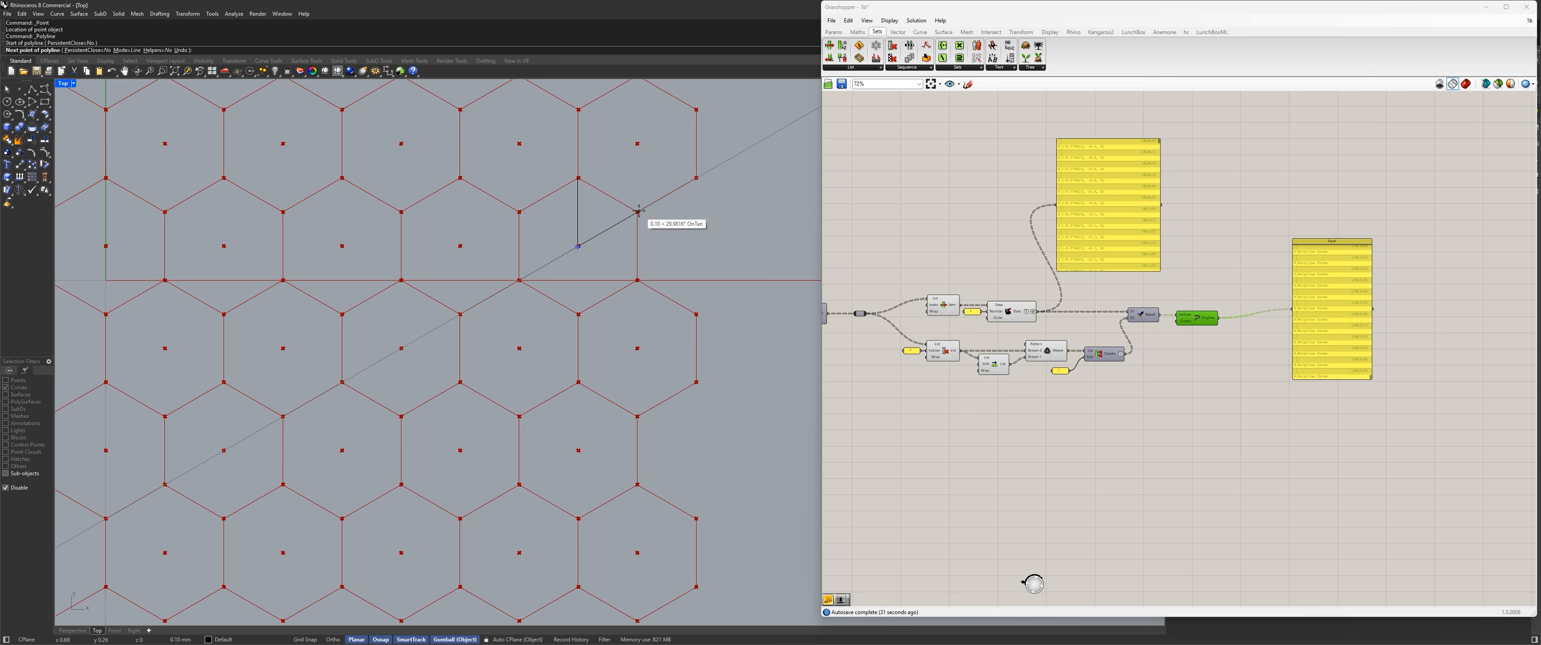
{"action": "left_click", "coordinate": [636, 280]}
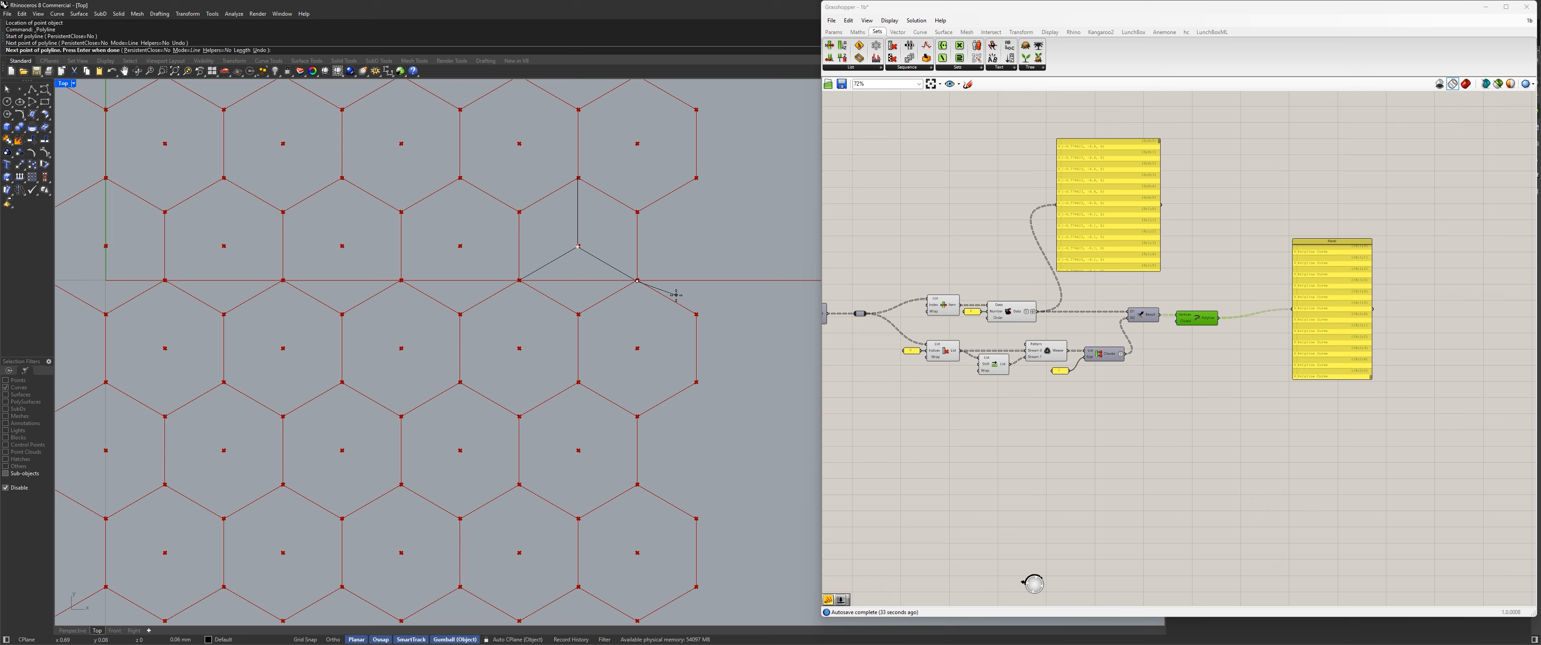
{"action": "key", "text": "Return"}
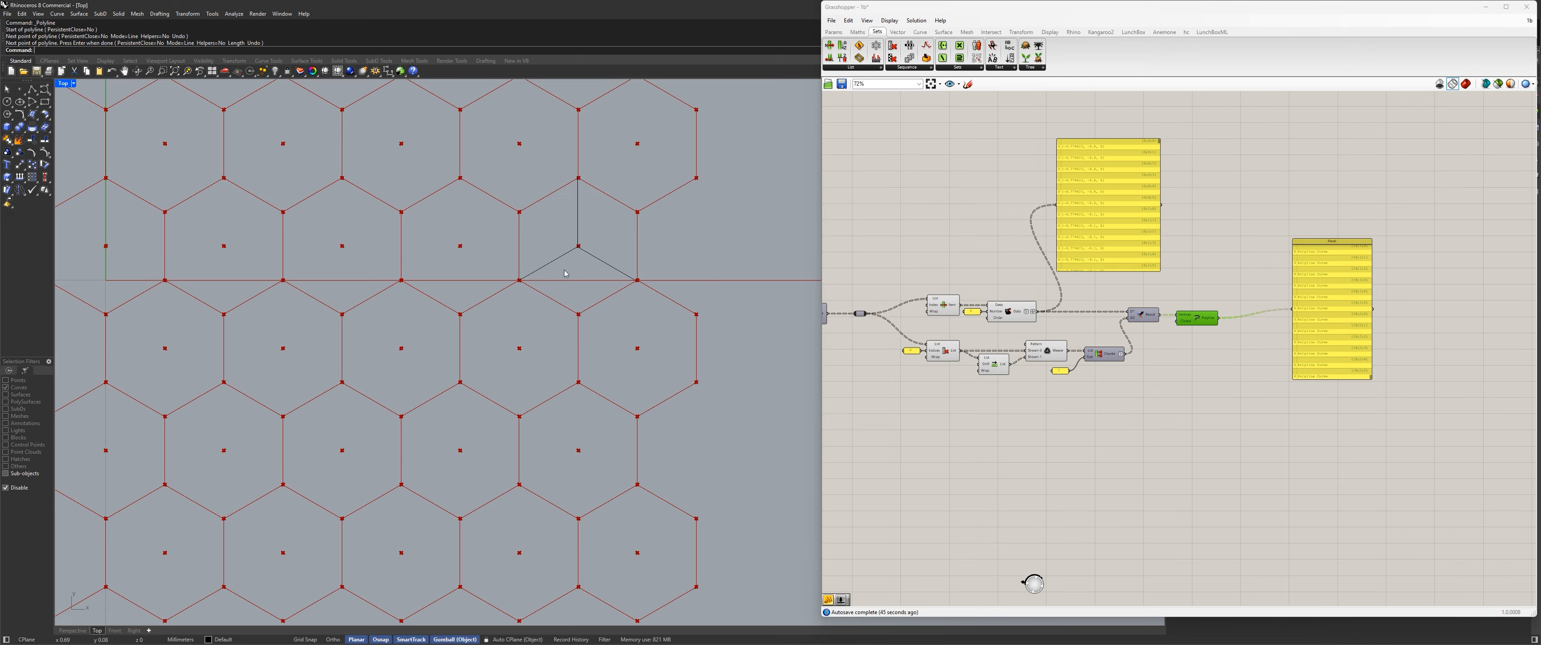
Select Weave to highlight its points and add an empty panel in the free space below the corner-pair components.
{"action": "scroll", "coordinate": [954, 355], "scroll_direction": "up", "scroll_amount": 5}
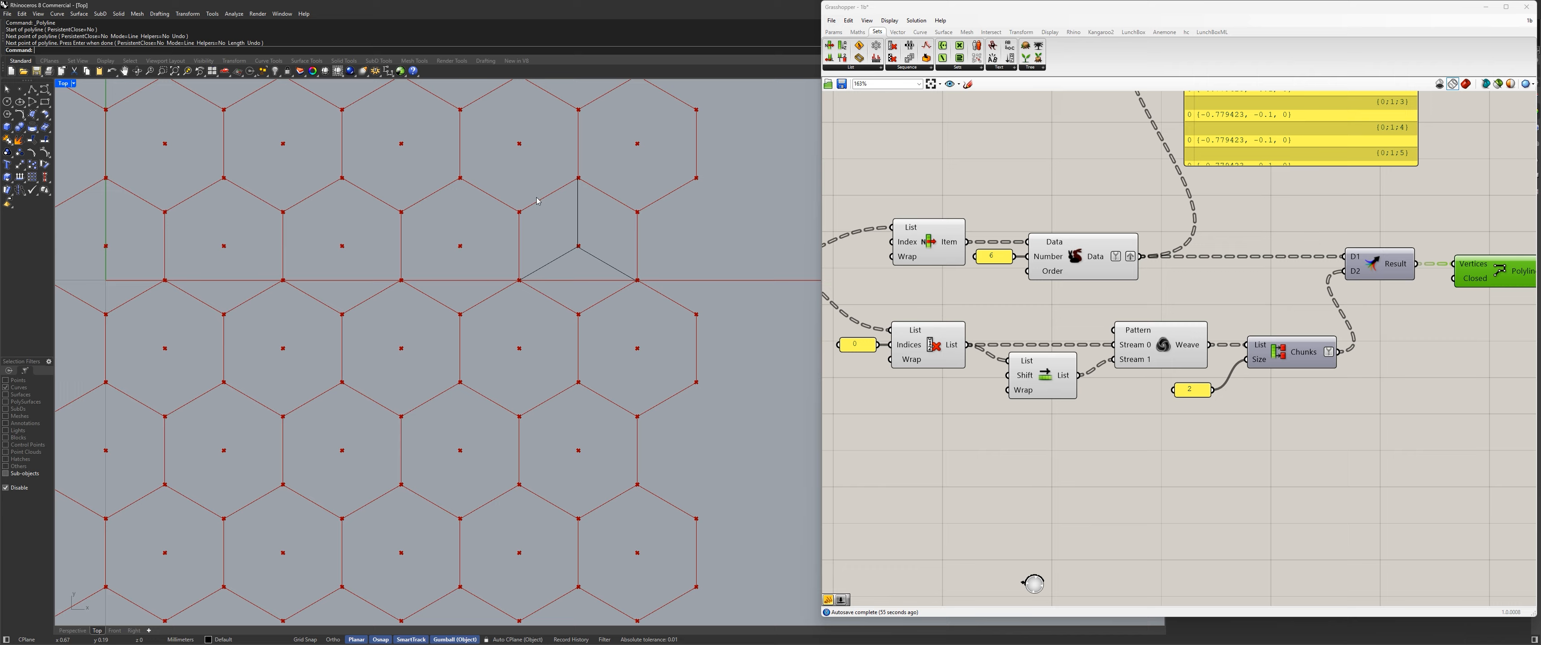
{"action": "left_click", "coordinate": [1145, 353]}
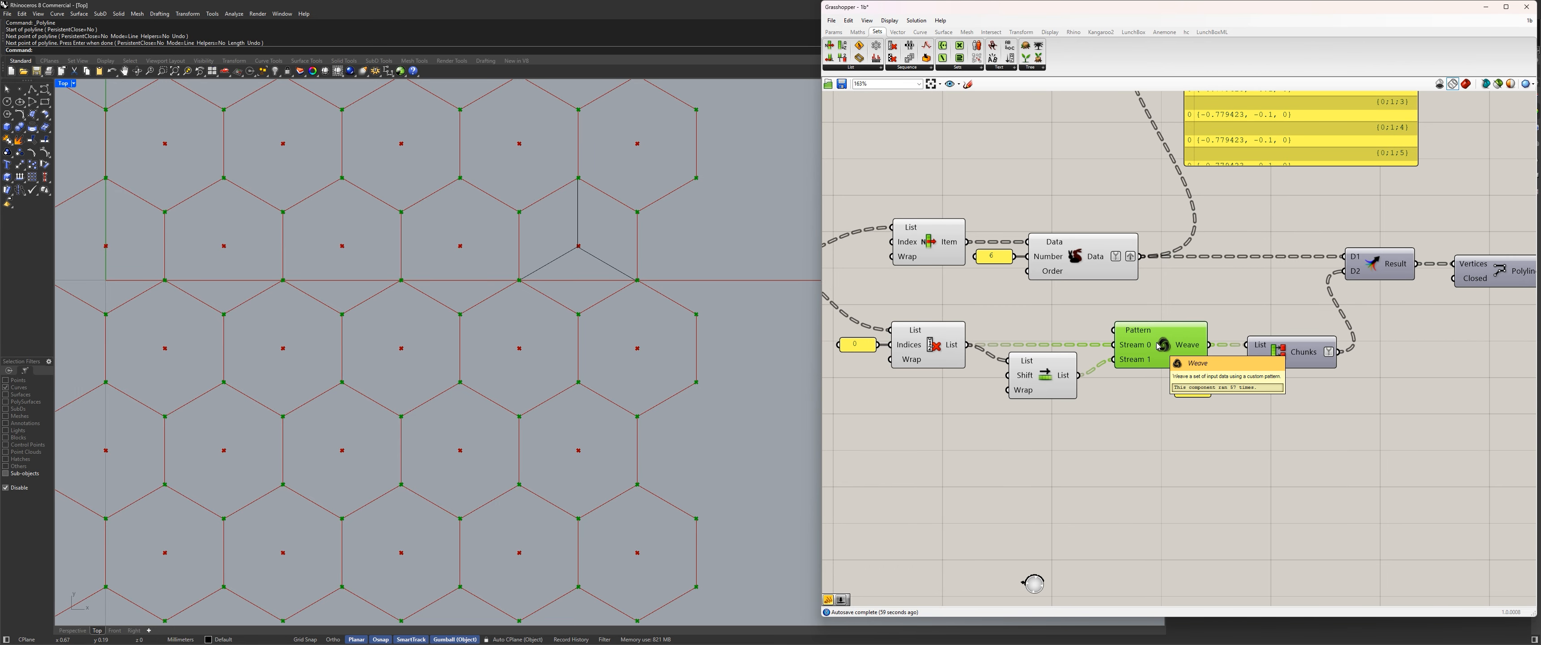
{"action": "scroll", "coordinate": [919, 452], "scroll_direction": "down", "scroll_amount": 4}
{"action": "right_click_drag", "start_coordinate": [918, 452], "coordinate": [1072, 344]}
{"action": "scroll", "coordinate": [1043, 292], "scroll_direction": "up", "scroll_amount": 3}
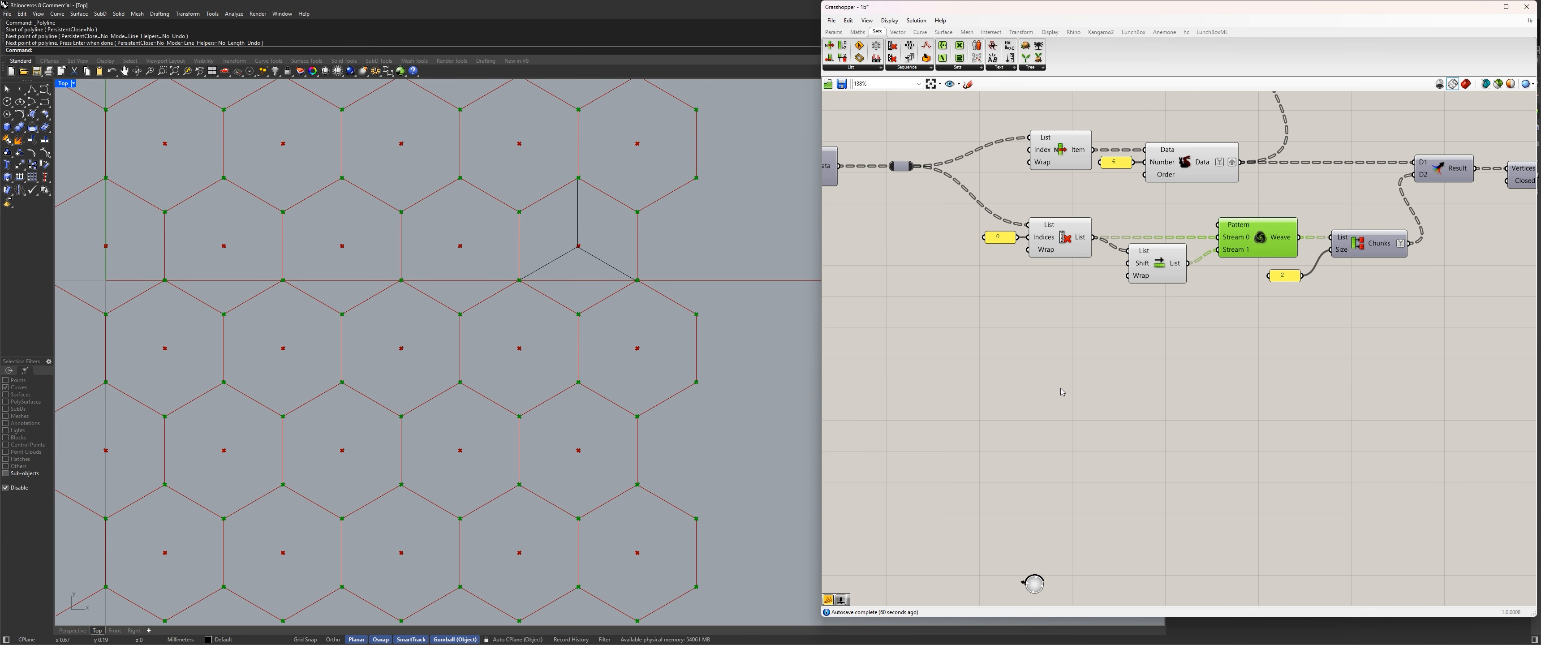
{"action": "left_click", "coordinate": [1097, 354]}
{"action": "right_click_drag", "start_coordinate": [1083, 458], "coordinate": [1091, 367]}
{"action": "double_click", "coordinate": [1090, 365]}
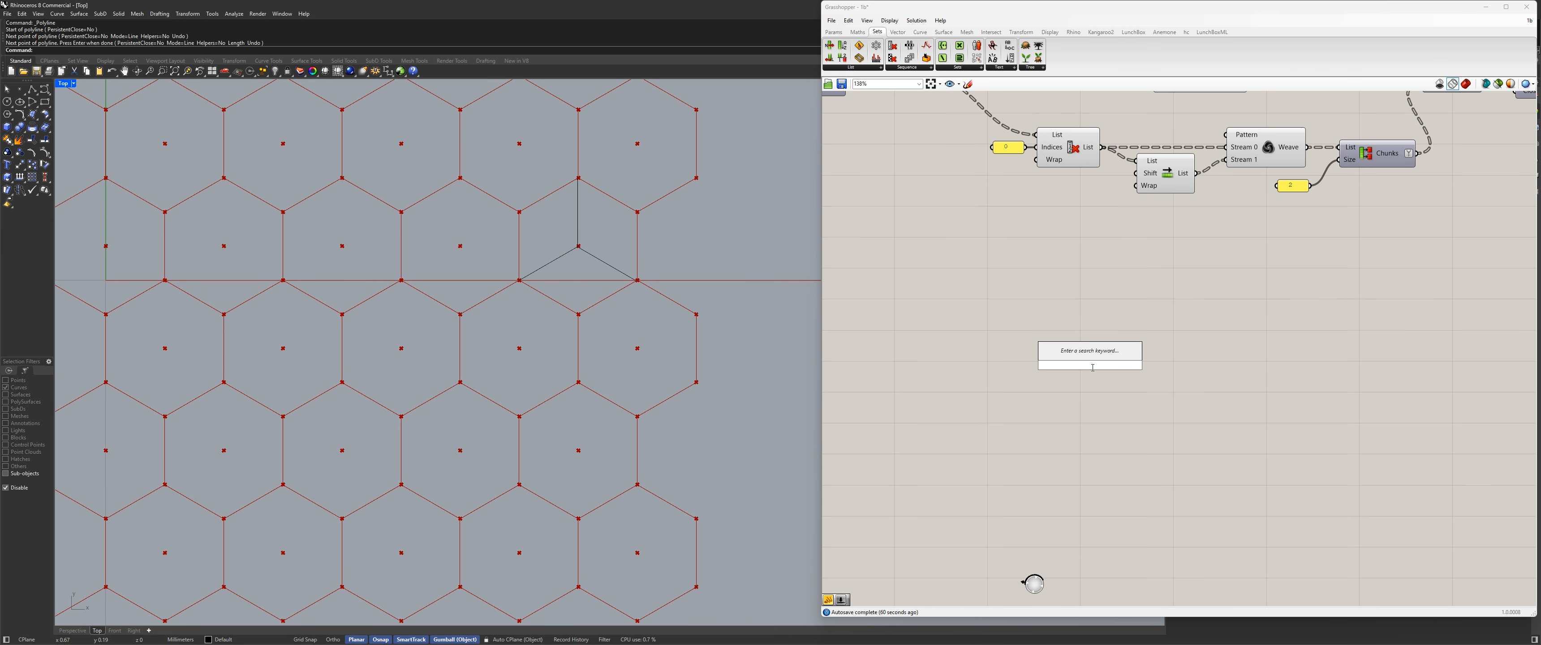
{"action": "type", "text": "//"}
{"action": "key", "text": "Return"}
Enter the letters a to f on separate lines in the new panel and turn off Multiline Data to list them as items.
{"action": "double_click", "coordinate": [1122, 366]}
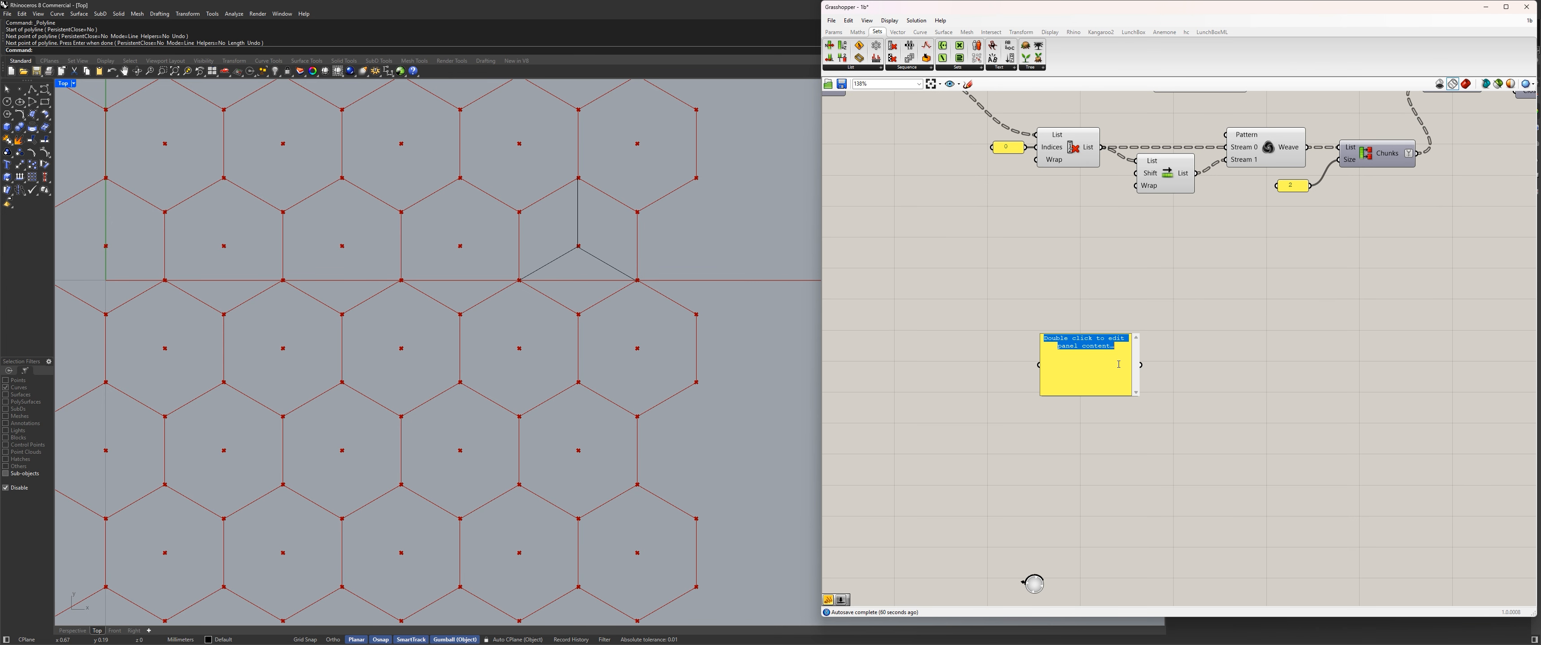
{"action": "type", "text": "a"}
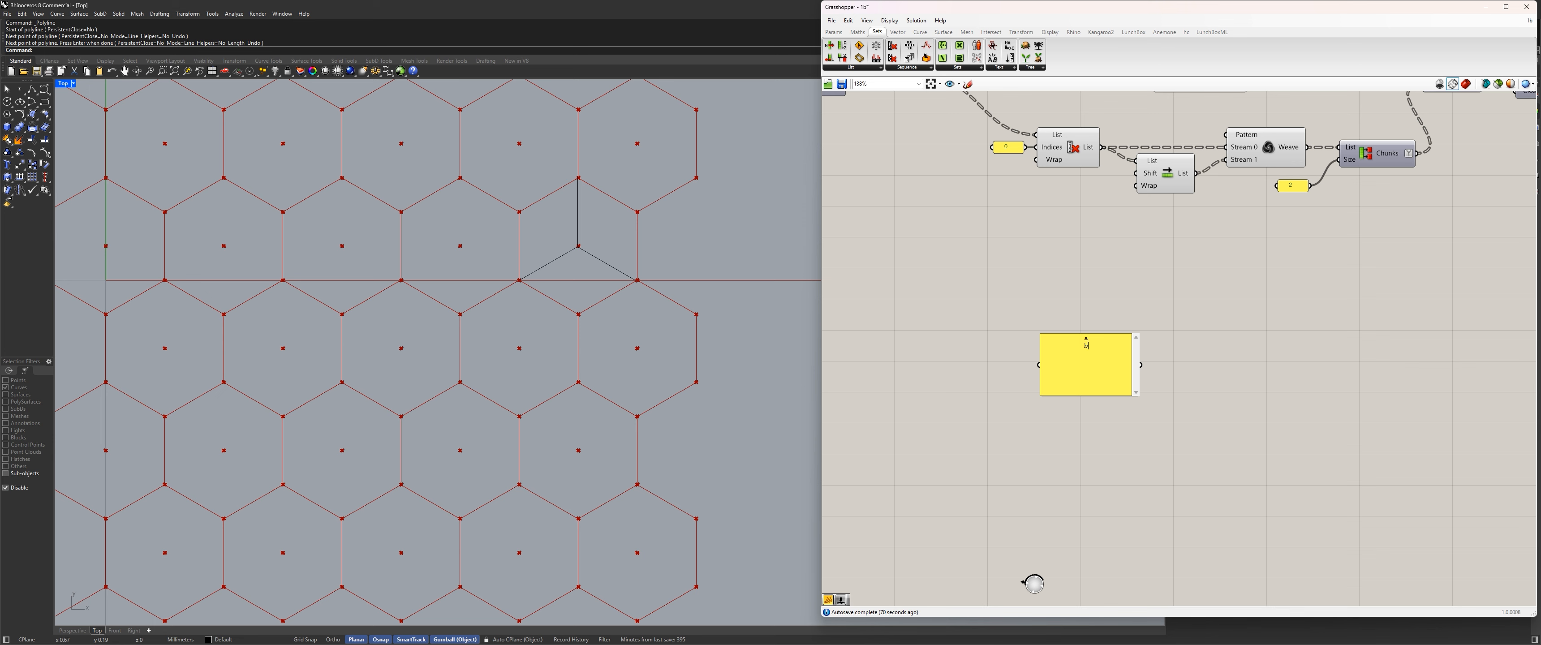
{"action": "type", "text": " b"}
{"action": "key", "text": "Return"}
{"action": "type", "text": "c d e"}
{"action": "key", "text": "Return"}
{"action": "type", "text": "f"}
{"action": "left_click", "coordinate": [1355, 387]}
{"action": "right_click", "coordinate": [1088, 361]}
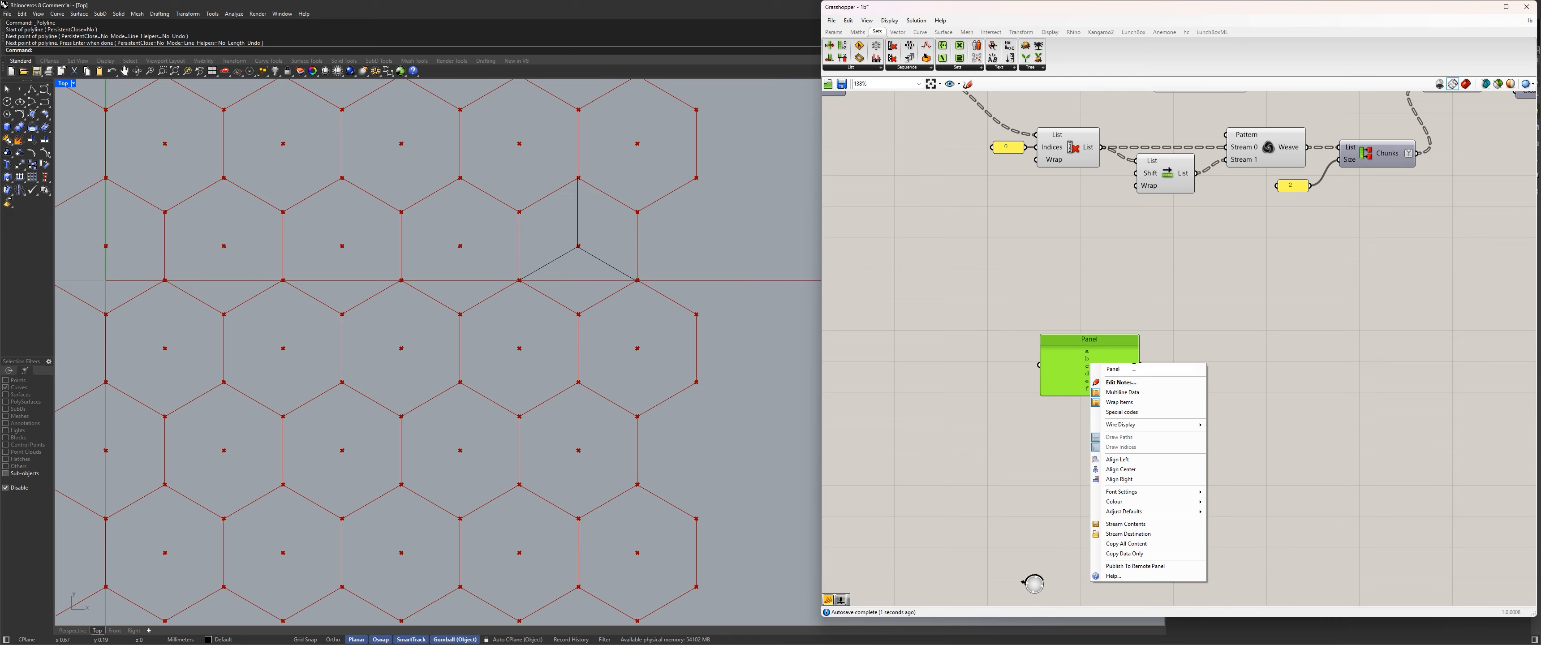
{"action": "left_click", "coordinate": [1106, 393]}
{"action": "mouse_move", "coordinate": [1084, 363]}
{"action": "left_mouse_down"}
{"action": "mouse_move", "coordinate": [1084, 280]}
{"action": "mouse_move", "coordinate": [1090, 359]}
{"action": "left_mouse_up"}
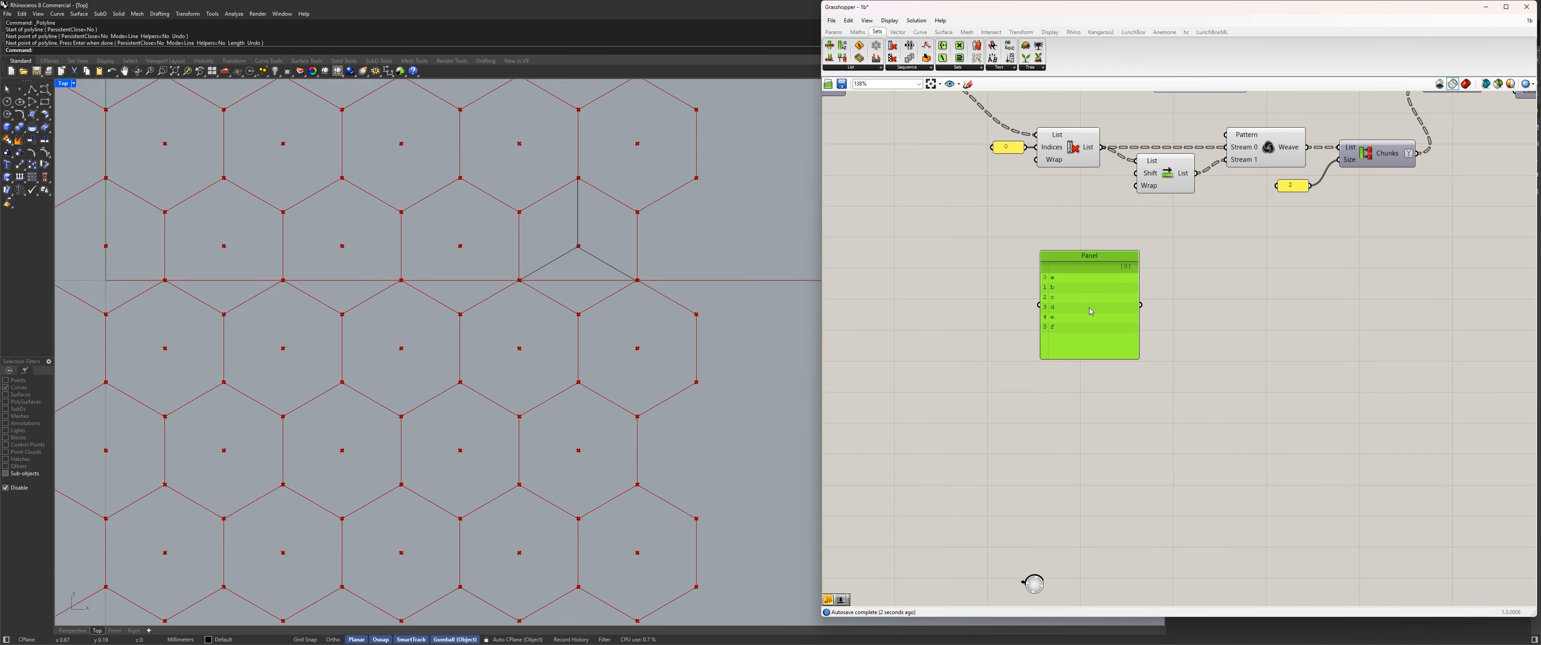
Duplicate the letter panel and place the copy directly below the original.
{"action": "key", "text": "ctrl+c"}
{"action": "key", "text": "ctrl+v"}
{"action": "left_click_drag", "start_coordinate": [1090, 290], "coordinate": [1090, 411]}
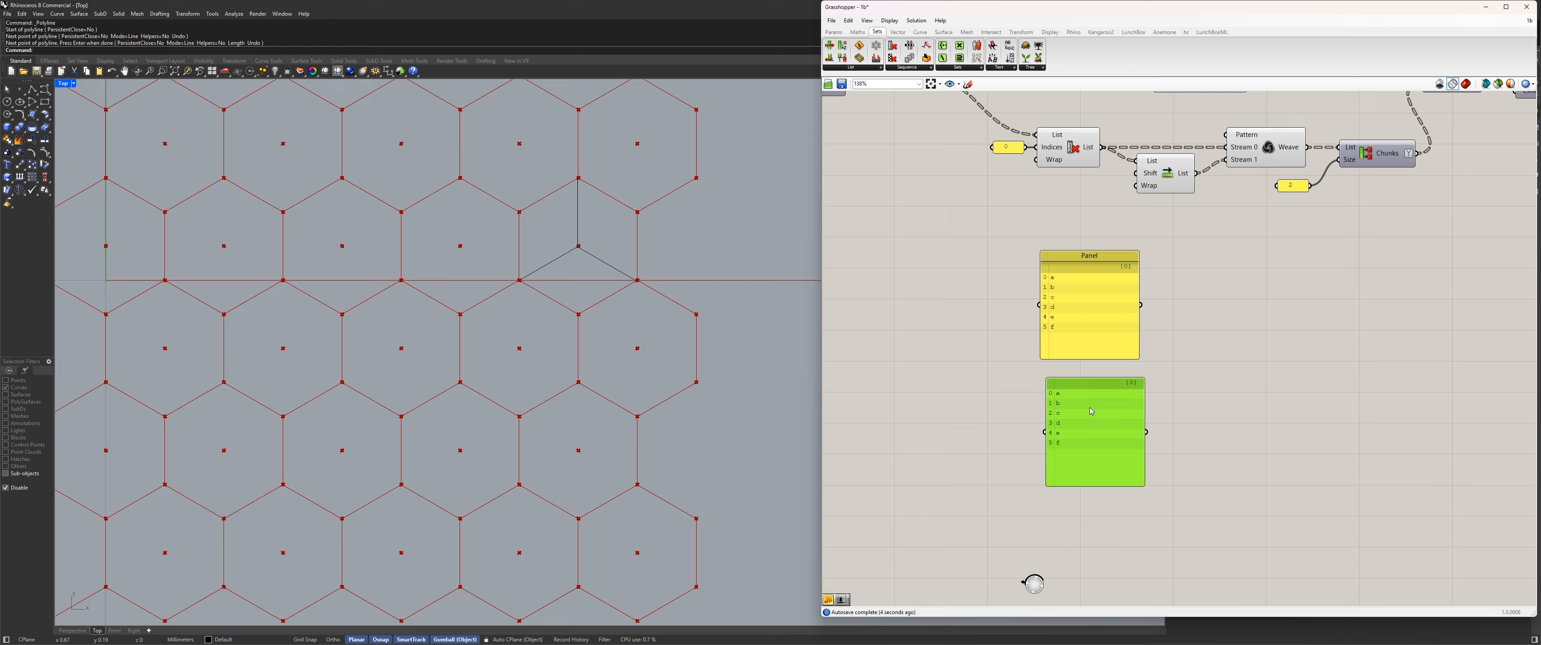
Change the copied panel's entries to a1, b1, c1, d1, e1 and f1, and align it under the first panel.
{"action": "double_click", "coordinate": [1068, 386]}
{"action": "left_click", "coordinate": [1097, 380]}
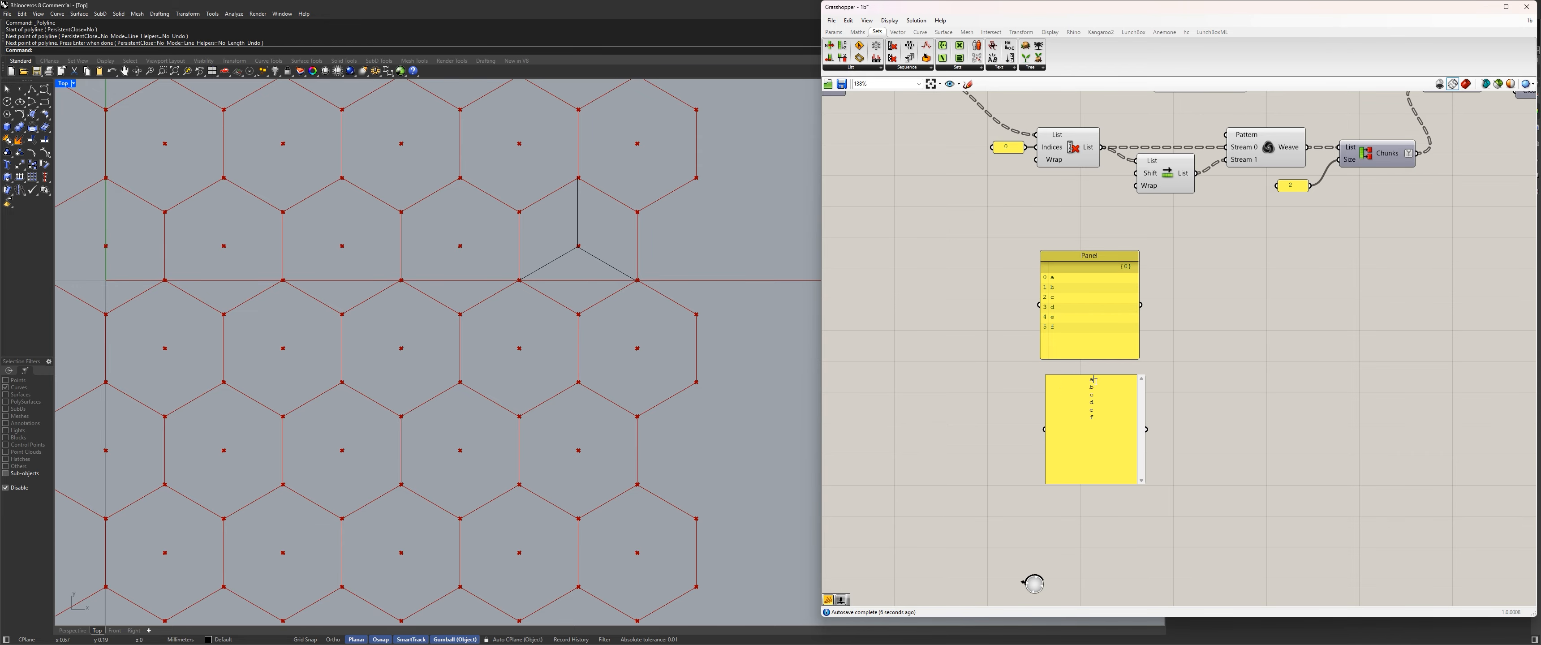
{"action": "type", "text": "1"}
{"action": "left_click", "coordinate": [1098, 387]}
{"action": "type", "text": "1"}
{"action": "left_click", "coordinate": [1099, 395]}
{"action": "type", "text": "1"}
{"action": "left_click", "coordinate": [1099, 401]}
{"action": "type", "text": "1"}
{"action": "left_click", "coordinate": [1101, 410]}
{"action": "type", "text": "1"}
{"action": "left_click", "coordinate": [1224, 426]}
{"action": "left_click_drag", "start_coordinate": [1119, 429], "coordinate": [1112, 428]}
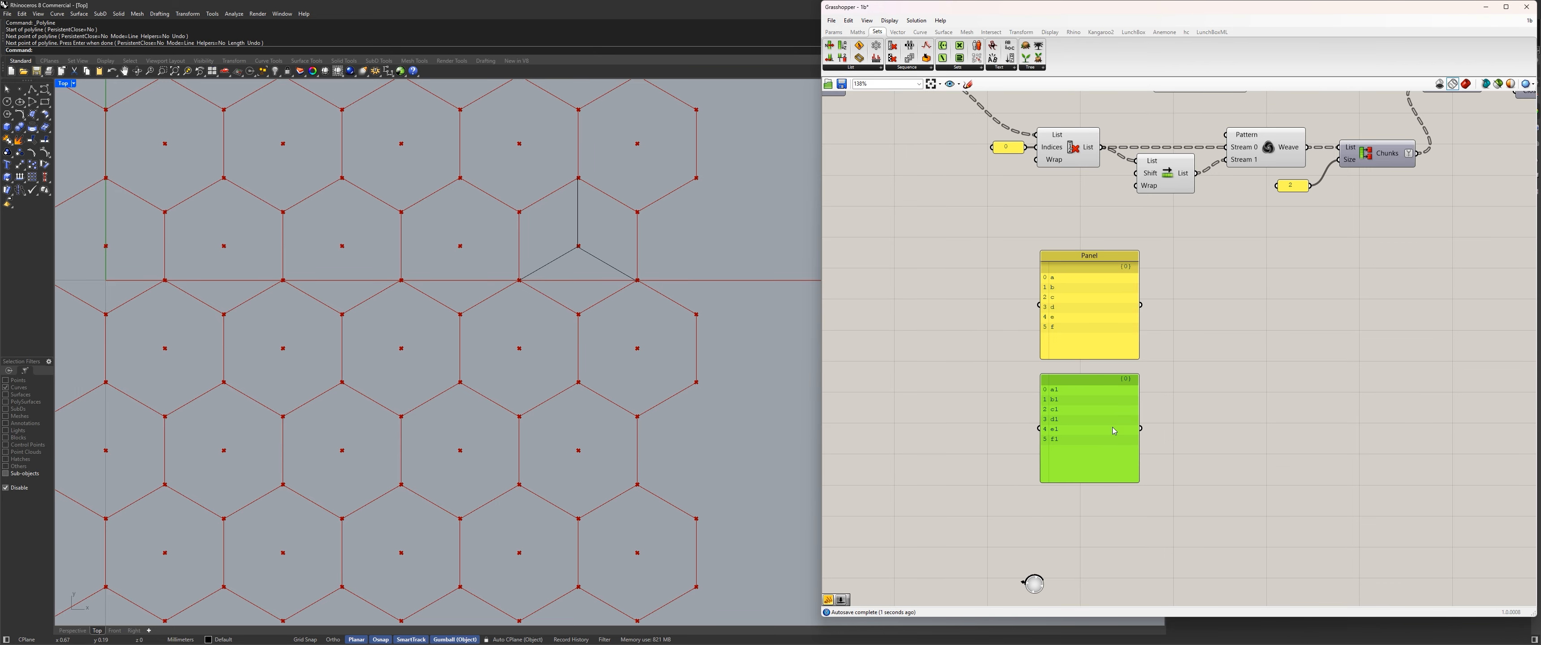
Place a copy of Shift List beside the a1–f1 panel, feed the panel into it, and show its output in another panel.
{"action": "left_click", "coordinate": [1216, 355]}
{"action": "left_click_drag", "start_coordinate": [1158, 178], "coordinate": [1246, 453]}
{"action": "key", "text": "ctrl+z"}
{"action": "left_click_drag", "start_coordinate": [1139, 426], "coordinate": [1224, 443]}
{"action": "left_click_drag", "start_coordinate": [1092, 422], "coordinate": [1324, 410], "text": "alt"}
{"action": "left_click_drag", "start_coordinate": [1250, 440], "coordinate": [1337, 416]}
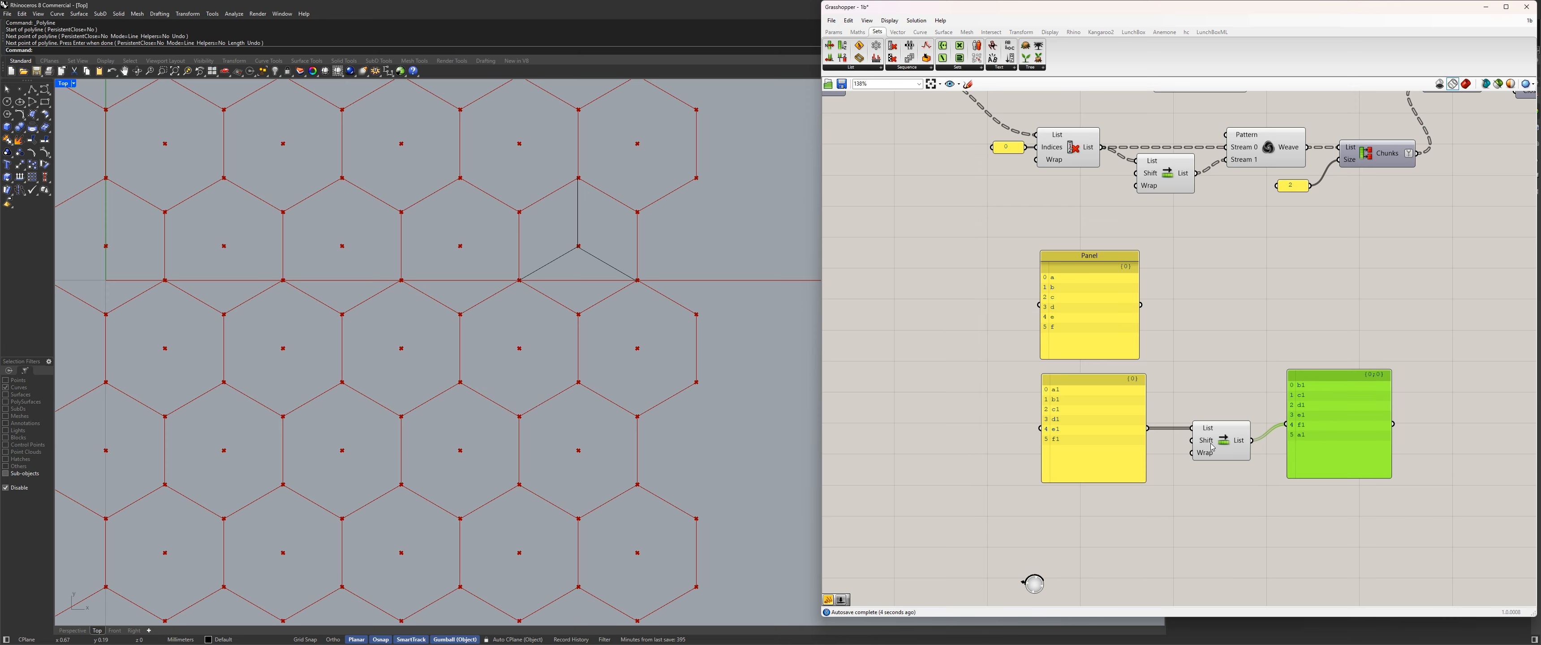
{"action": "left_click_drag", "start_coordinate": [1212, 447], "coordinate": [1195, 447]}
{"action": "left_click_drag", "start_coordinate": [1311, 383], "coordinate": [1291, 400]}
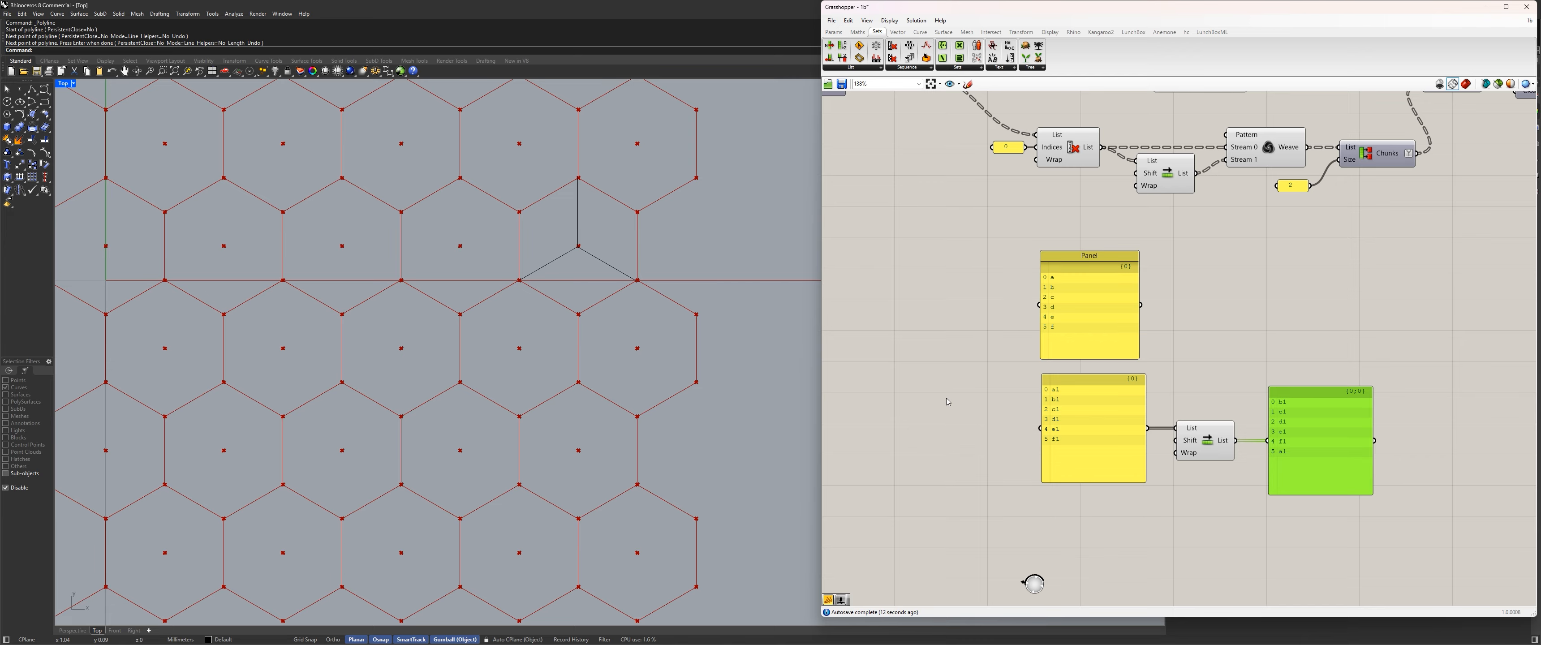
Add a number slider with value 2, place it below the a1–f1 panel, and connect it to Shift List's Shift input.
{"action": "scroll", "coordinate": [1153, 485], "scroll_direction": "up", "scroll_amount": 3}
{"action": "double_click", "coordinate": [1171, 495]}
{"action": "type", "text": "2"}
{"action": "key", "text": "Return"}
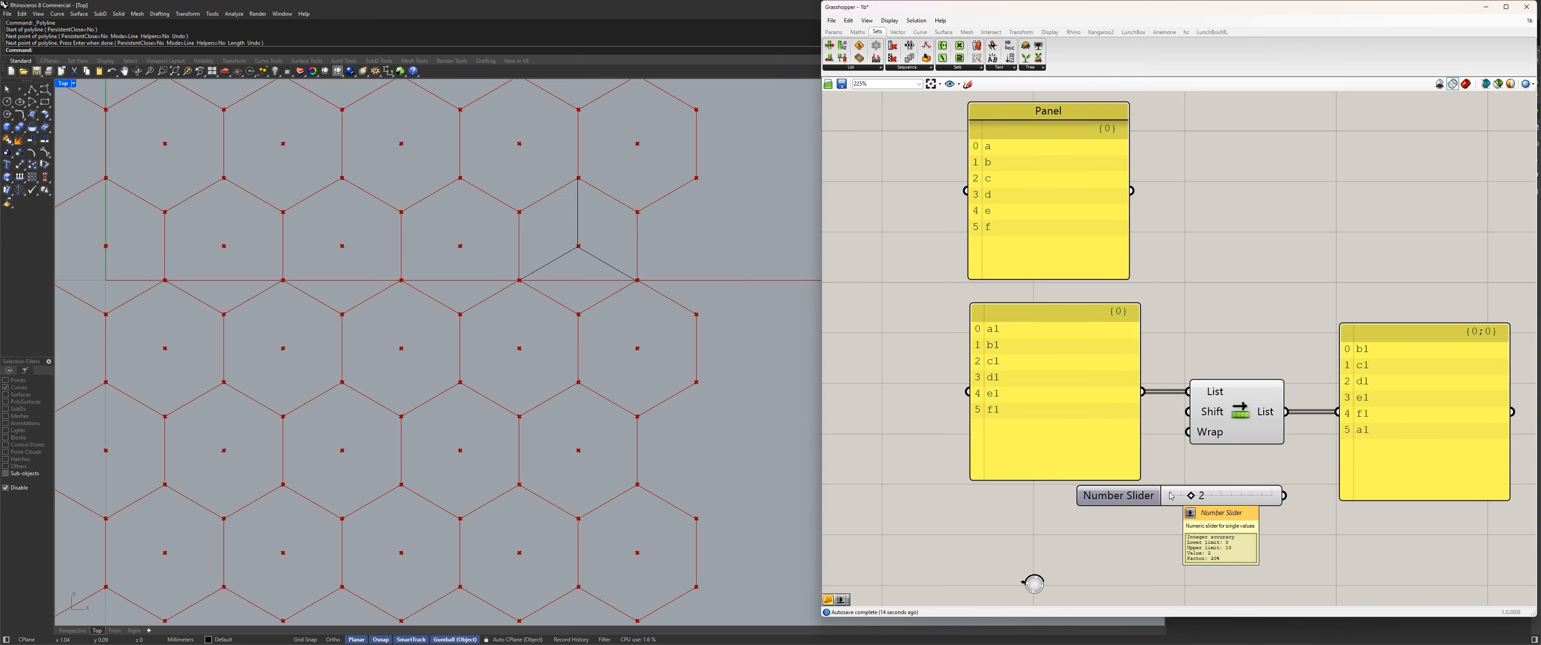
{"action": "left_click_drag", "start_coordinate": [1171, 495], "coordinate": [995, 521]}
{"action": "left_click_drag", "start_coordinate": [1108, 520], "coordinate": [1188, 413]}
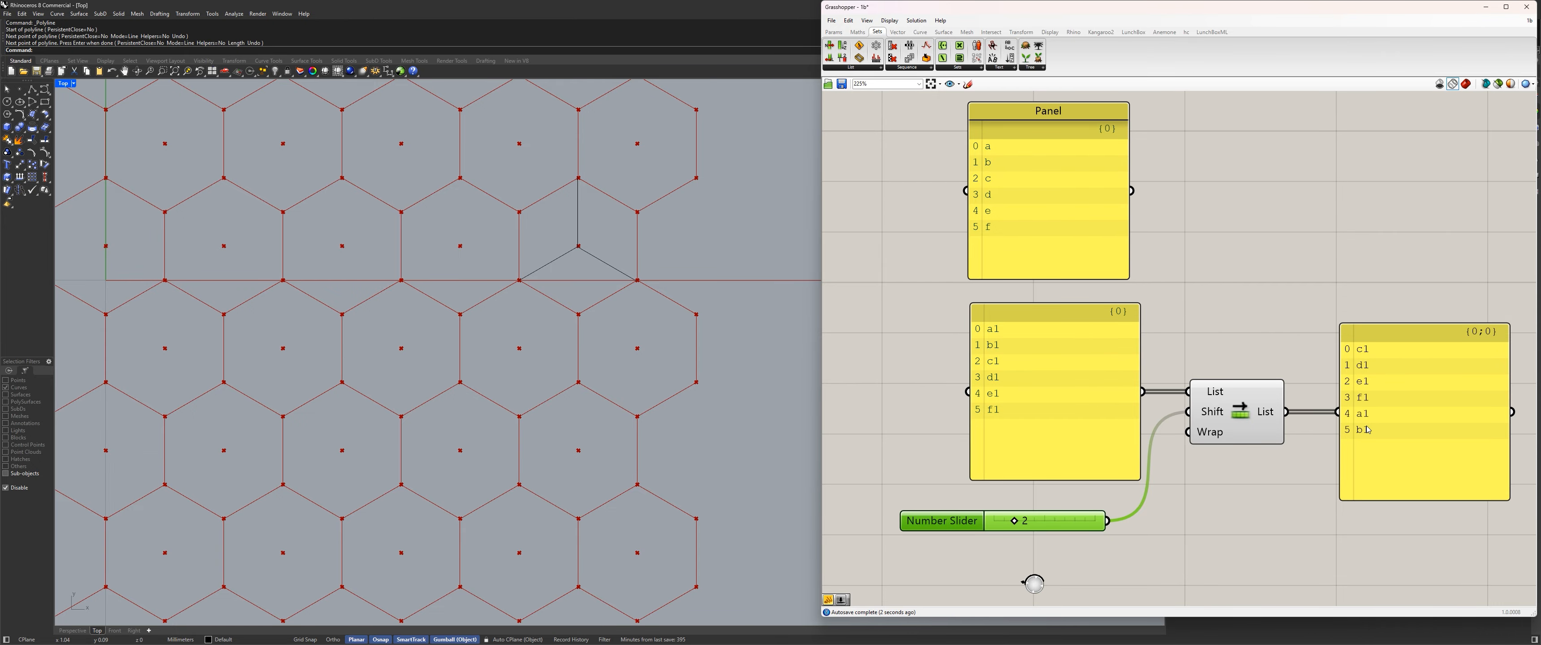
Widen the a–f letter panel to match the width of the panel below it.
{"action": "scroll", "coordinate": [1351, 441], "scroll_direction": "down", "scroll_amount": 3}
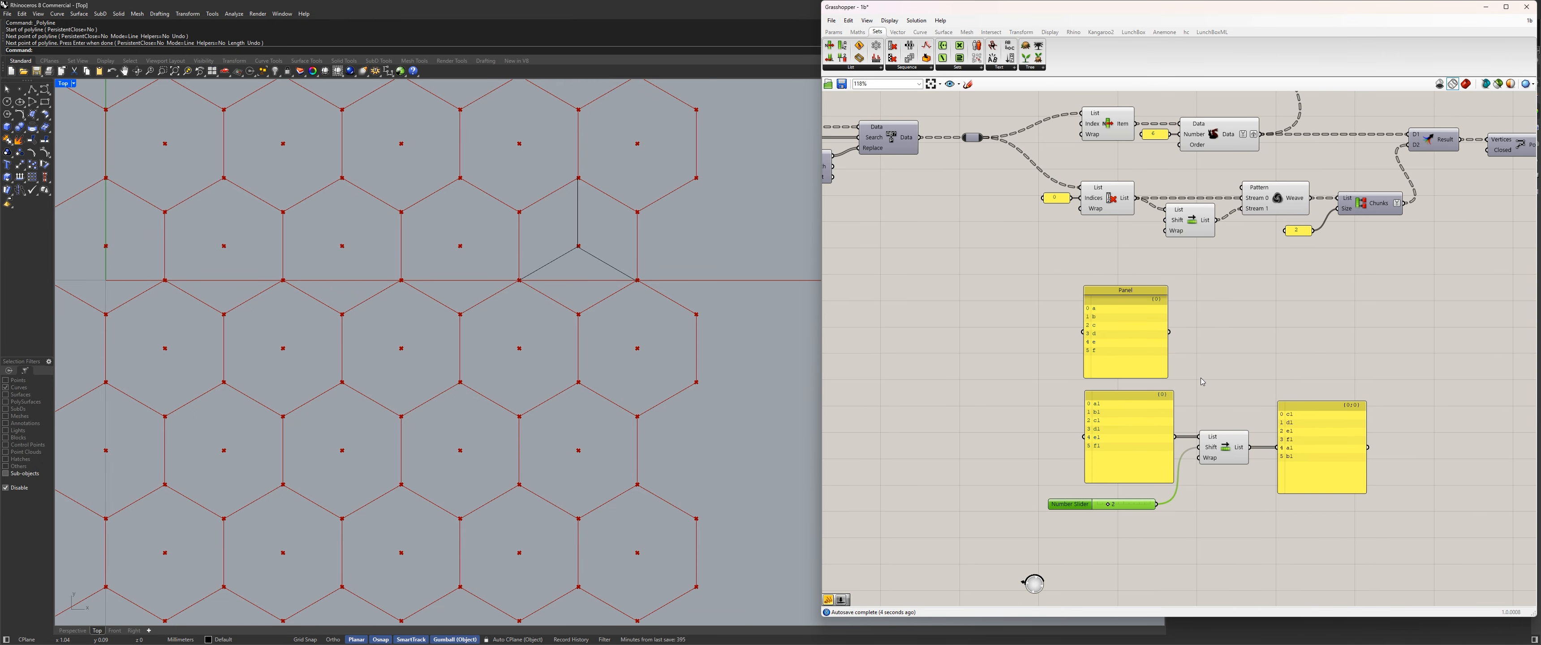
{"action": "left_click_drag", "start_coordinate": [1165, 348], "coordinate": [1172, 349]}
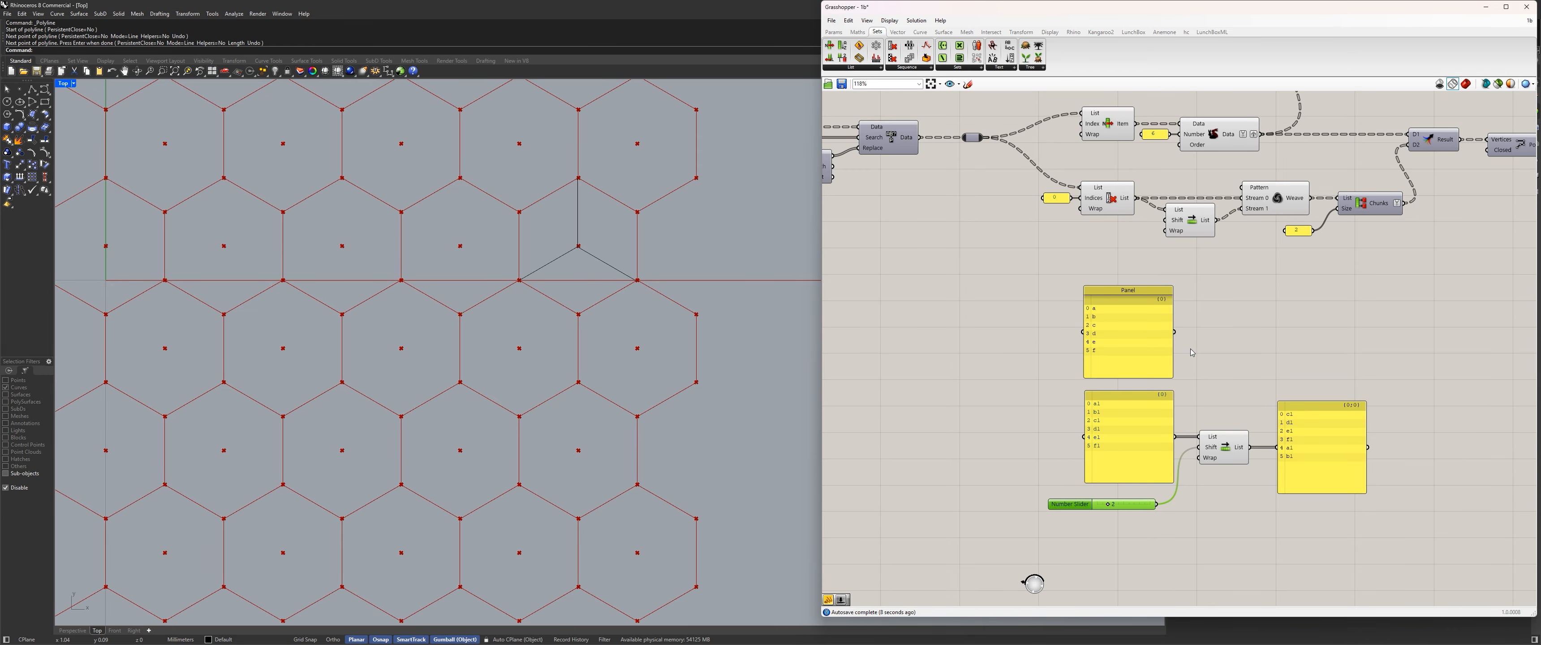
Place a Weave component beside the a–f letter panel.
{"action": "double_click", "coordinate": [1364, 339]}
{"action": "type", "text": "weave"}
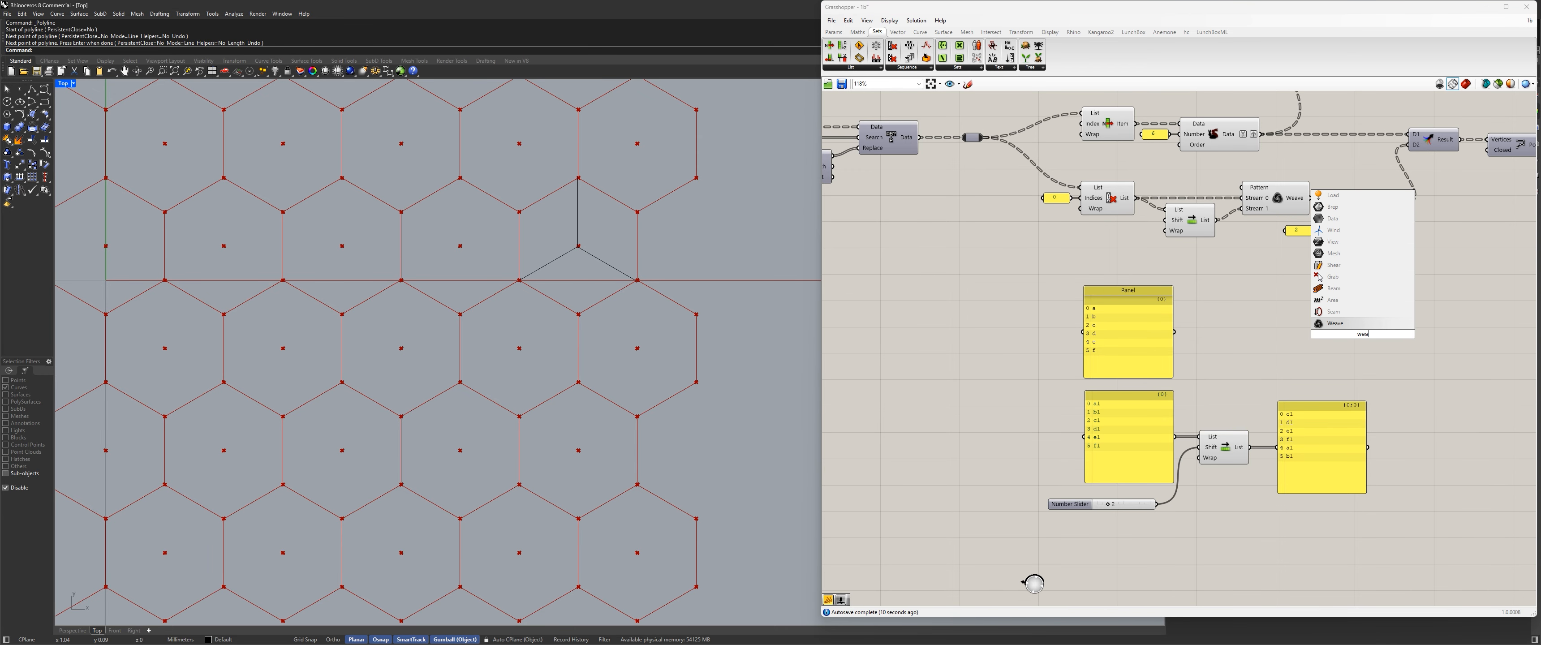
{"action": "key", "text": "Return"}
{"action": "scroll", "coordinate": [1364, 338], "scroll_direction": "up", "scroll_amount": 3}
{"action": "left_click_drag", "start_coordinate": [1364, 339], "coordinate": [1319, 316]}
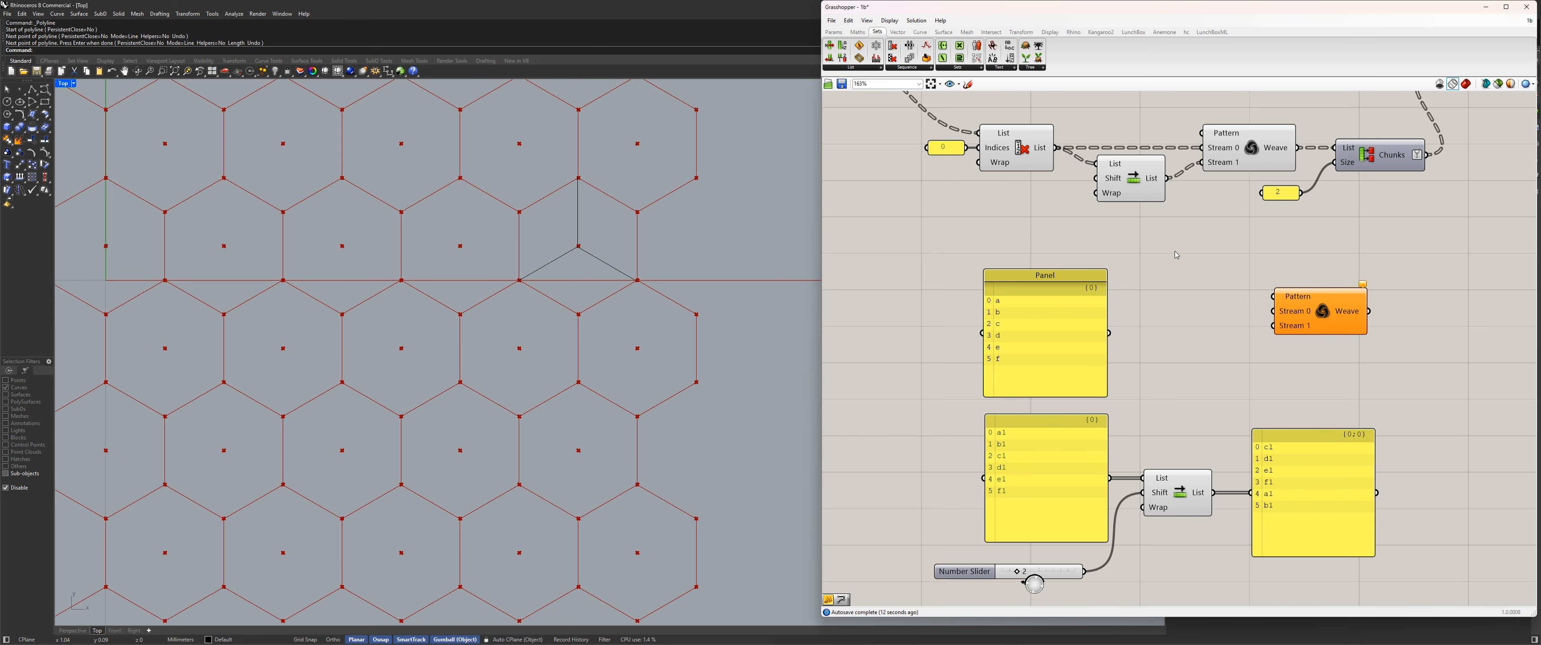
Add a panel above the a–f letter panel with the entries 0 and 1 as separate list items.
{"action": "double_click", "coordinate": [1172, 263]}
{"action": "type", "text": "panel"}
{"action": "key", "text": "Return"}
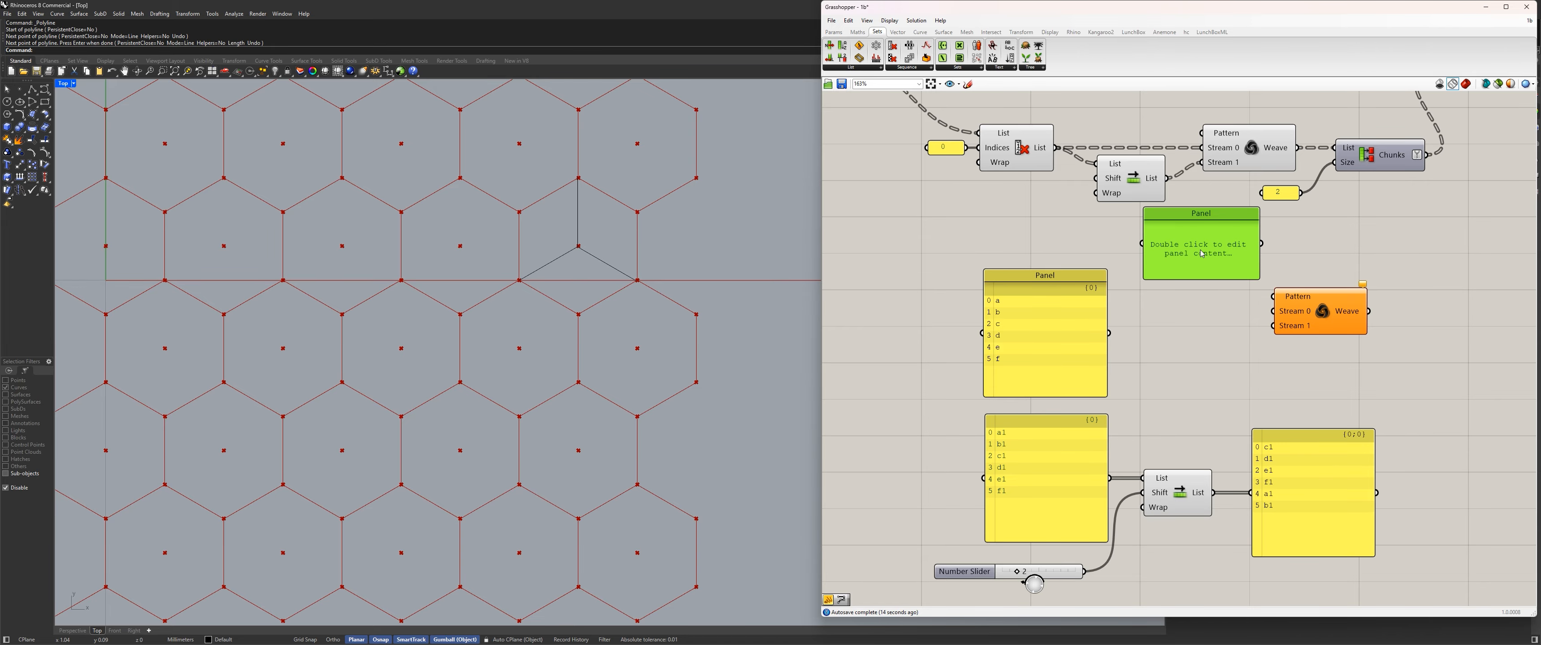
{"action": "double_click", "coordinate": [1196, 253]}
{"action": "type", "text": "0"}
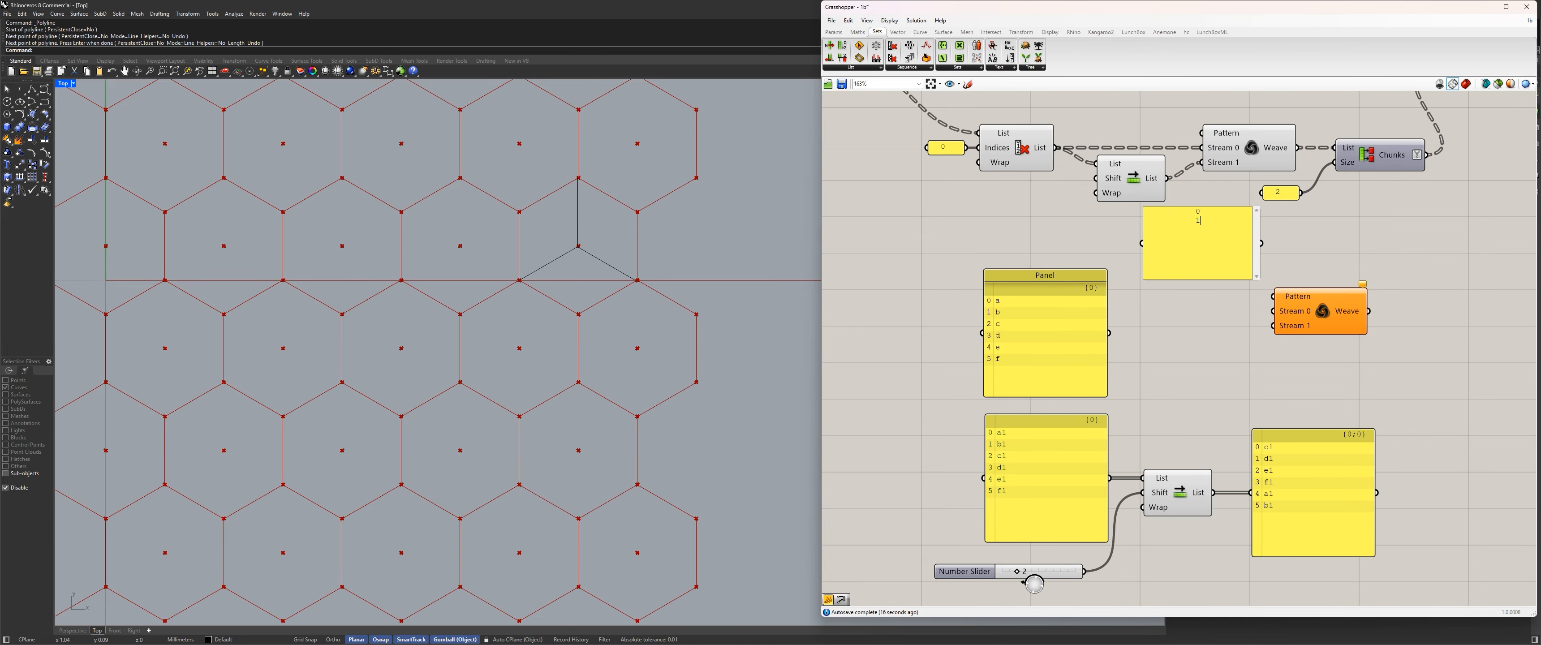
{"action": "left_click", "coordinate": [1353, 246]}
{"action": "right_click", "coordinate": [1215, 237]}
{"action": "left_click", "coordinate": [1249, 267]}
{"action": "left_click", "coordinate": [1350, 249]}
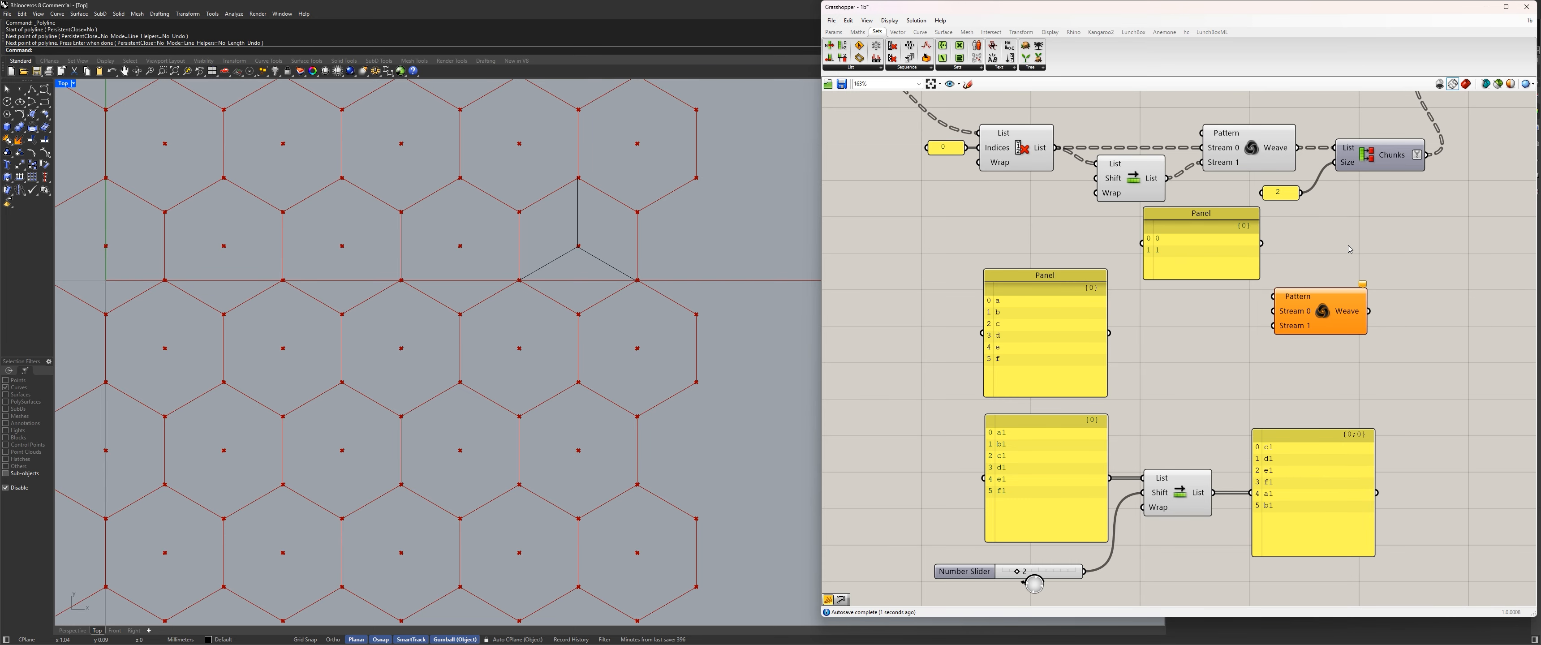
Wire the 0/1 panel to Weave's Pattern, the a–f panel and shifted list to Streams 0 and 1, and show Weave's output in the relocated panel.
{"action": "left_click_drag", "start_coordinate": [1261, 243], "coordinate": [1273, 296]}
{"action": "left_click_drag", "start_coordinate": [1109, 333], "coordinate": [1273, 311]}
{"action": "left_click_drag", "start_coordinate": [1212, 493], "coordinate": [1273, 326]}
{"action": "left_click_drag", "start_coordinate": [1316, 526], "coordinate": [1477, 409]}
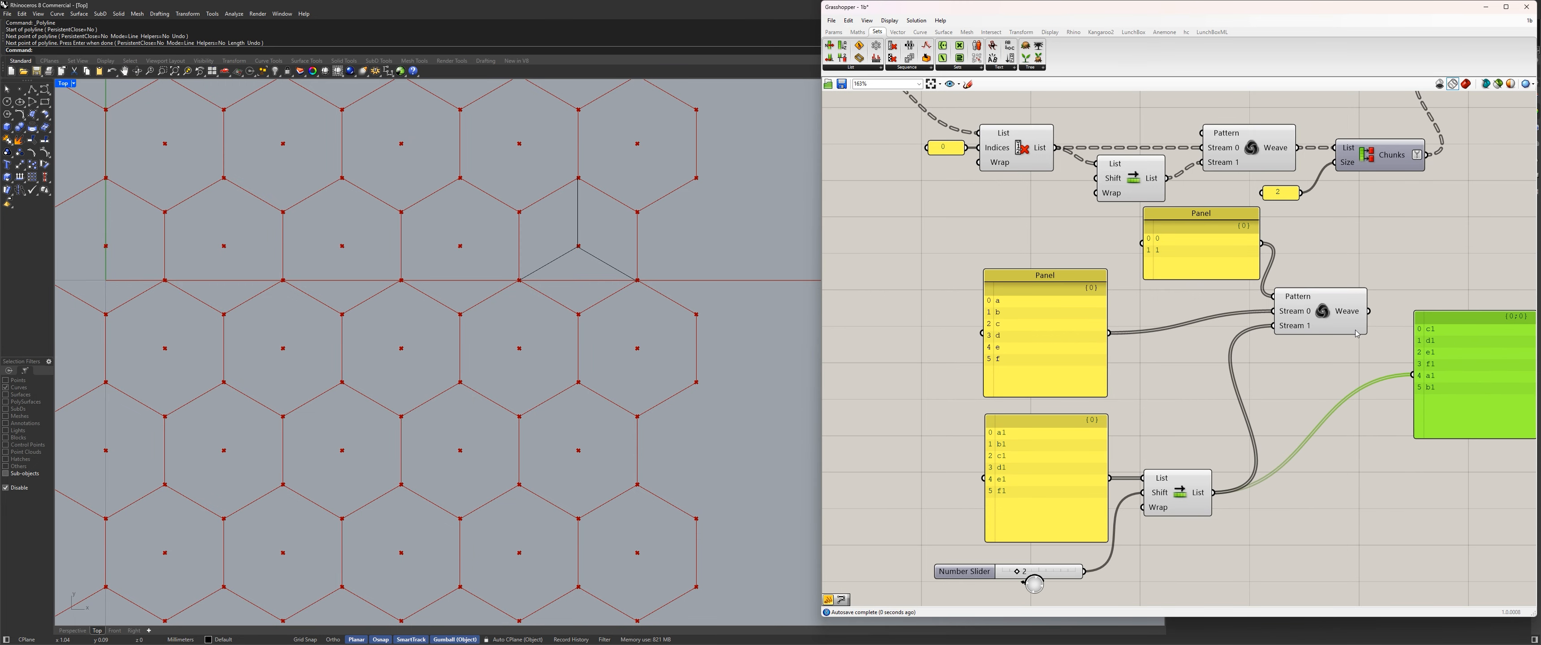
{"action": "left_click_drag", "start_coordinate": [1369, 311], "coordinate": [1413, 374]}
Line up the example Weave component and its output panel with the a–f letter panel.
{"action": "scroll", "coordinate": [1166, 383], "scroll_direction": "down", "scroll_amount": 4}
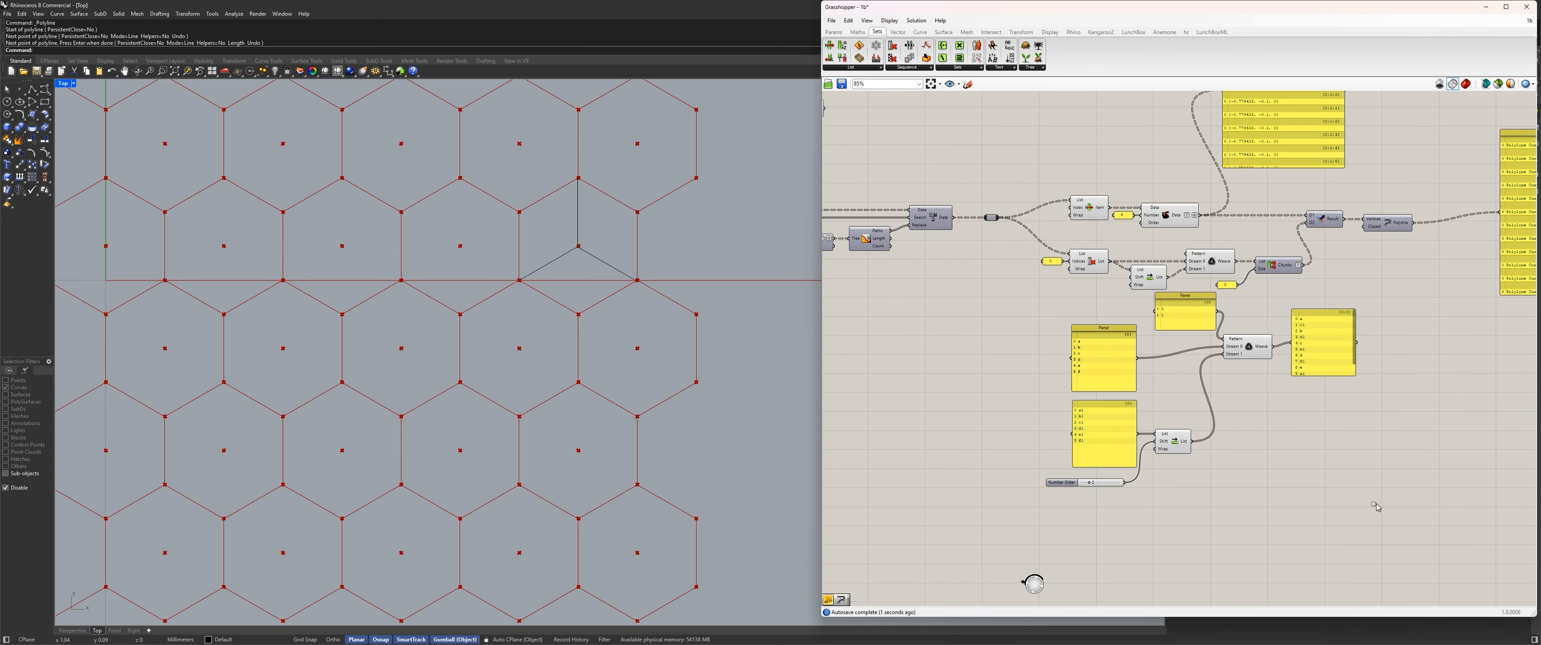
{"action": "left_click_drag", "start_coordinate": [1376, 506], "coordinate": [1027, 318]}
{"action": "scroll", "coordinate": [1325, 424], "scroll_direction": "up", "scroll_amount": 4}
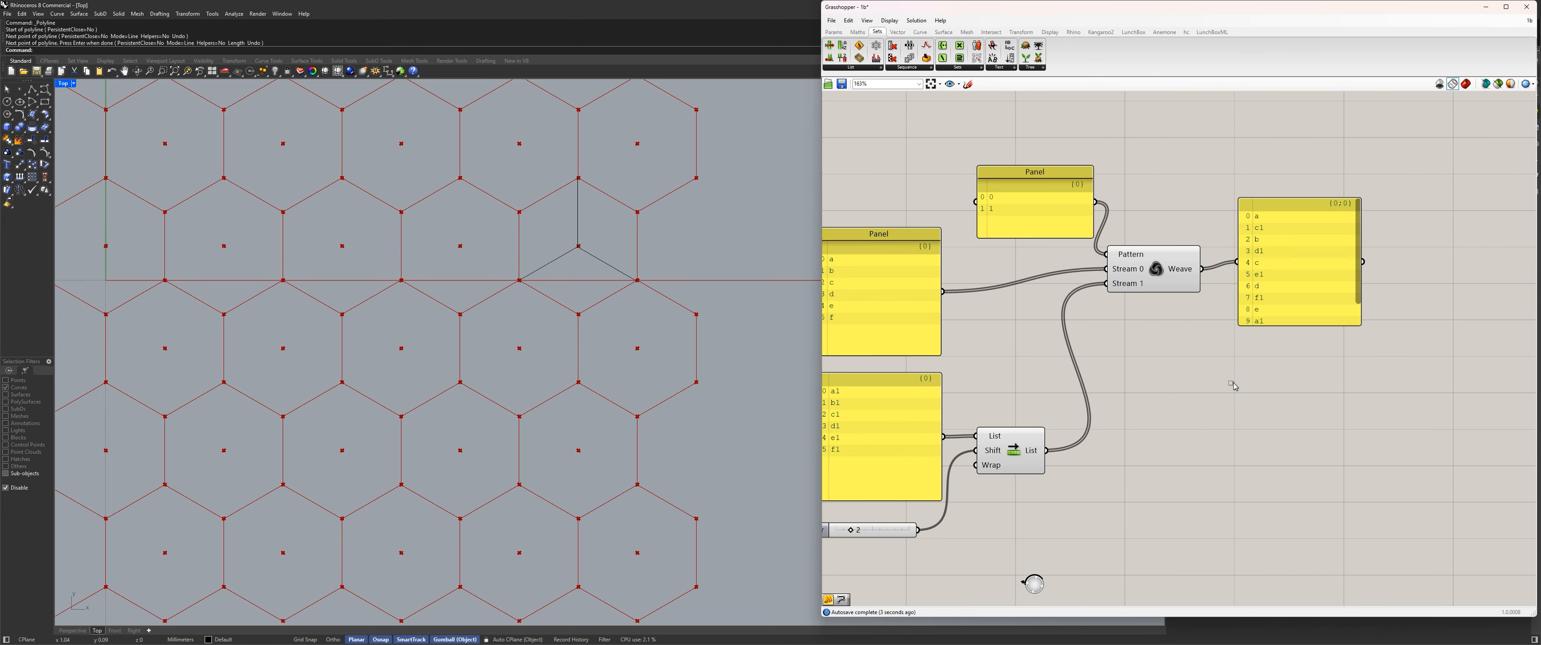
{"action": "right_click_drag", "start_coordinate": [1021, 362], "coordinate": [1197, 351]}
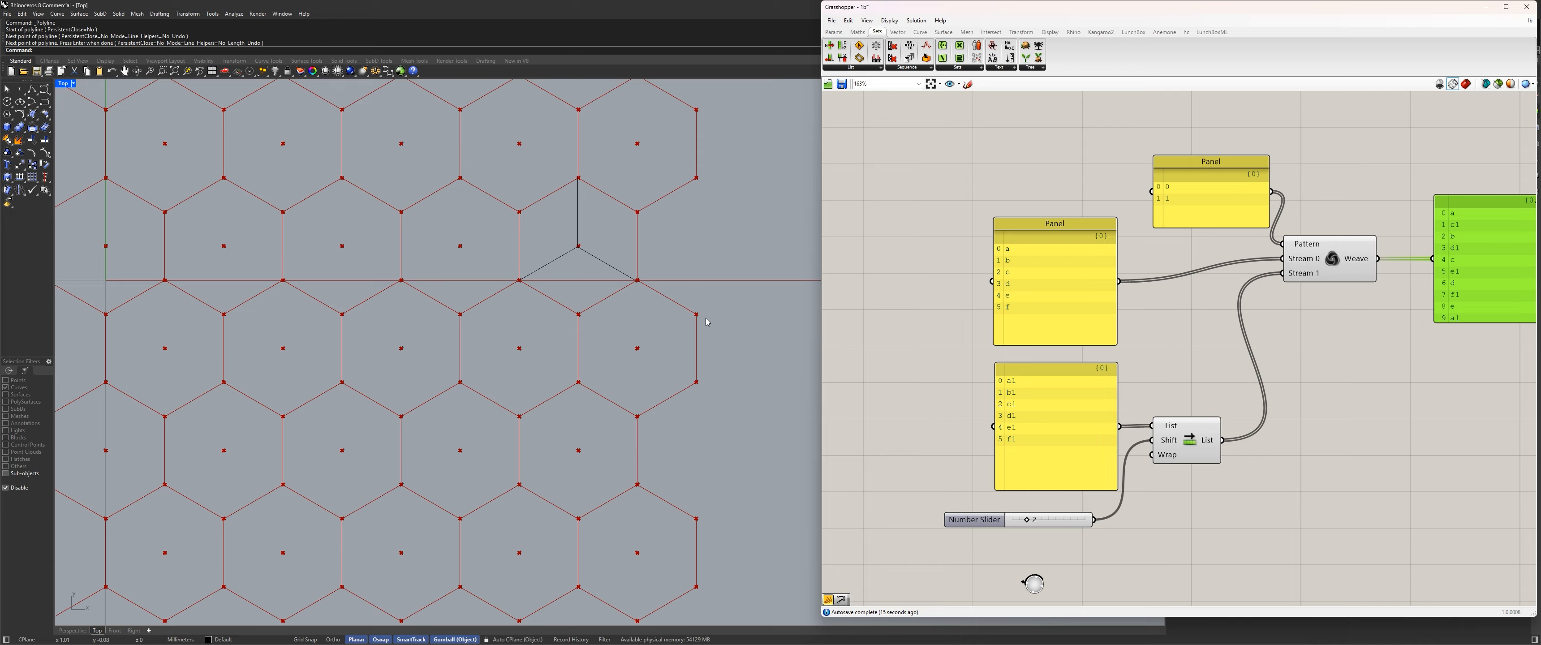
{"action": "right_click_drag", "start_coordinate": [1098, 344], "coordinate": [986, 348]}
{"action": "left_click_drag", "start_coordinate": [1219, 264], "coordinate": [1234, 287]}
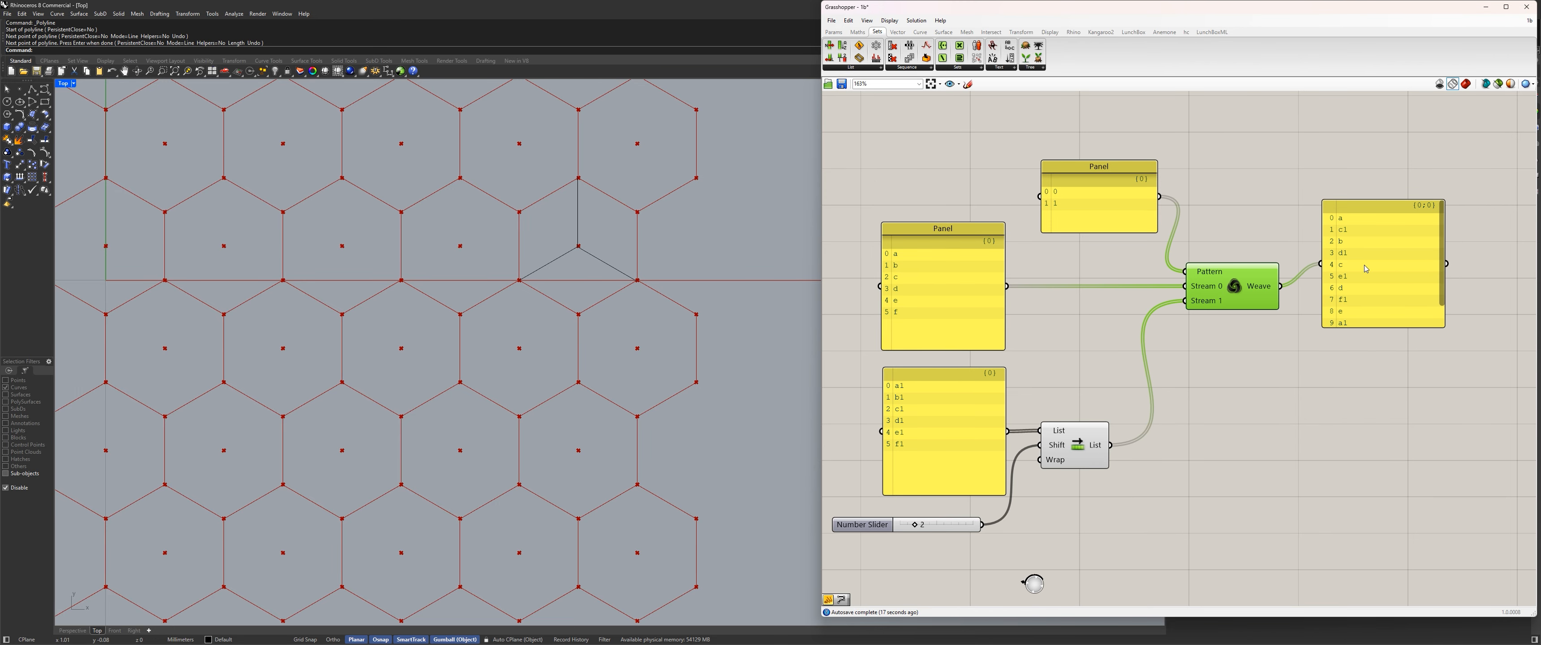
{"action": "left_click_drag", "start_coordinate": [1371, 266], "coordinate": [1391, 289]}
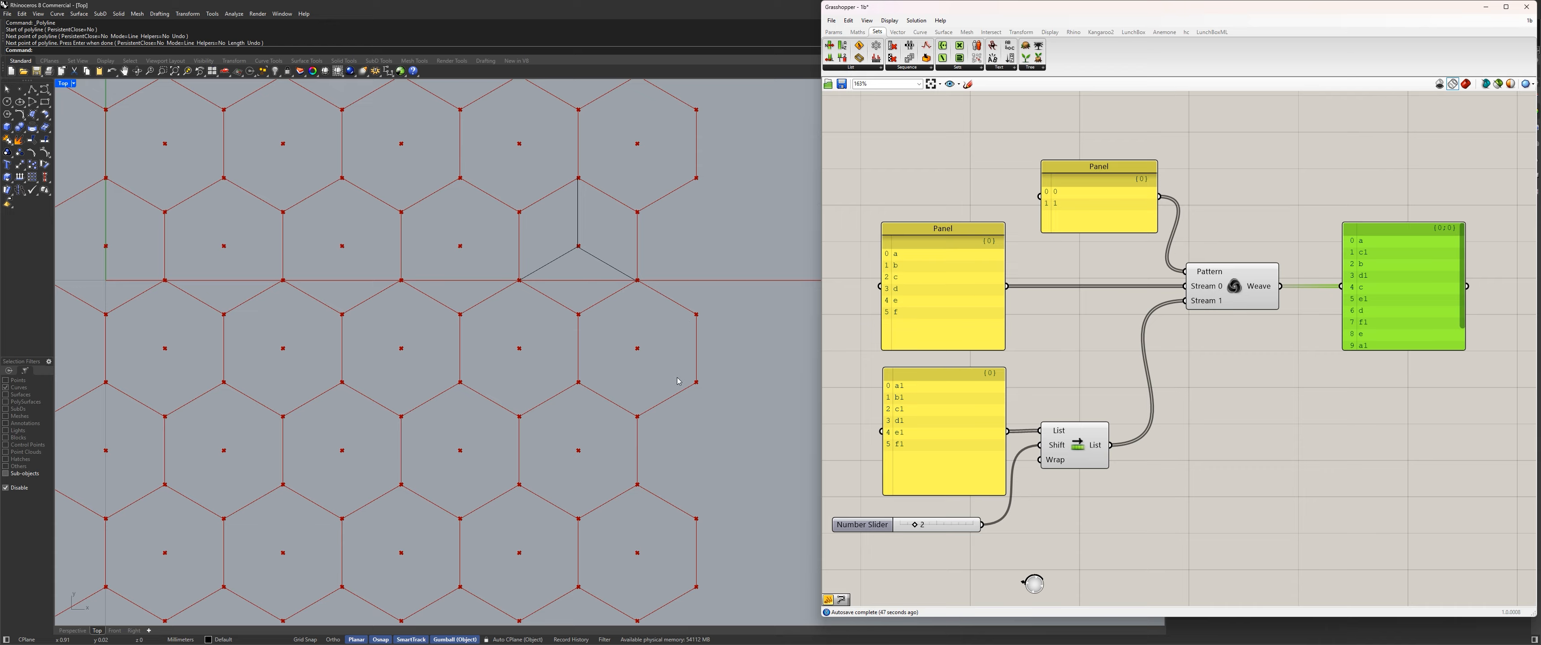
Change the weave pattern panel's entries to 0, 0 and 1, and move the panel slightly higher.
{"action": "double_click", "coordinate": [1098, 226]}
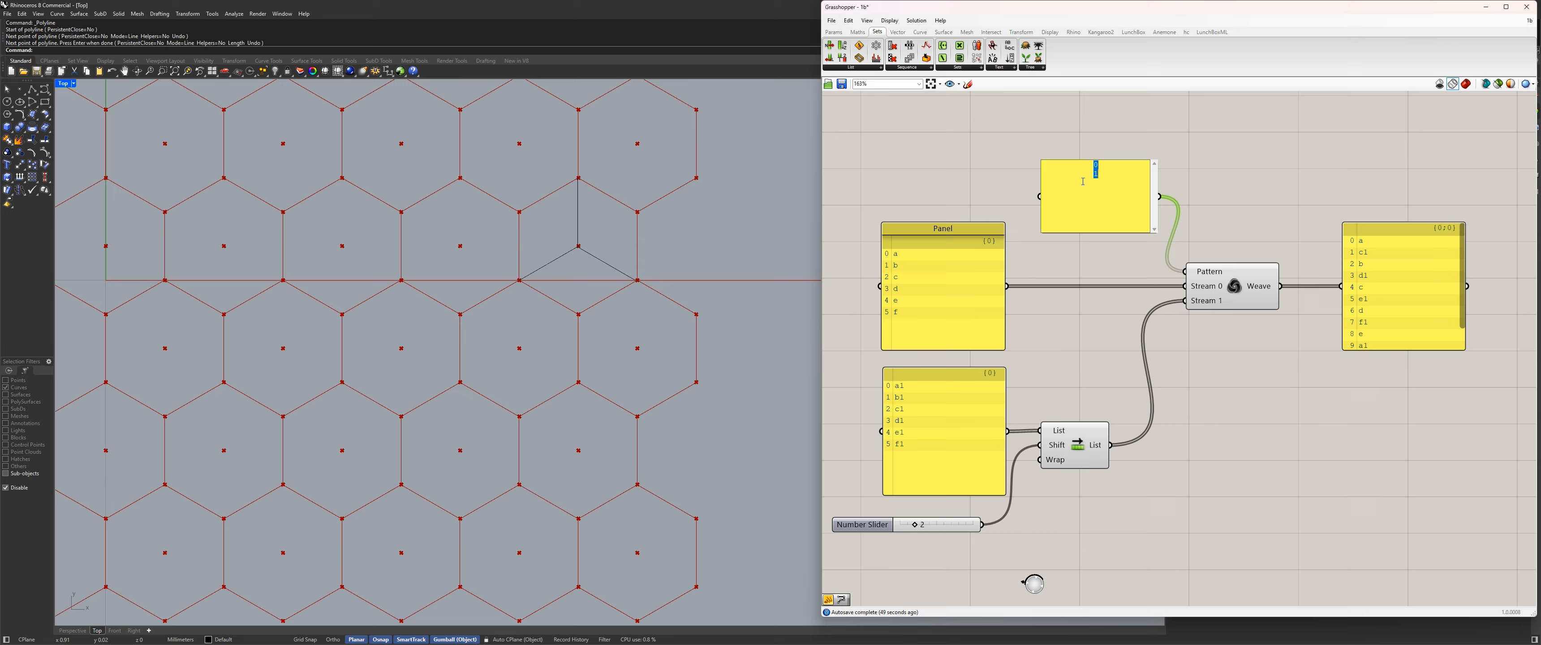
{"action": "key", "text": "Return"}
{"action": "left_click", "coordinate": [1191, 177]}
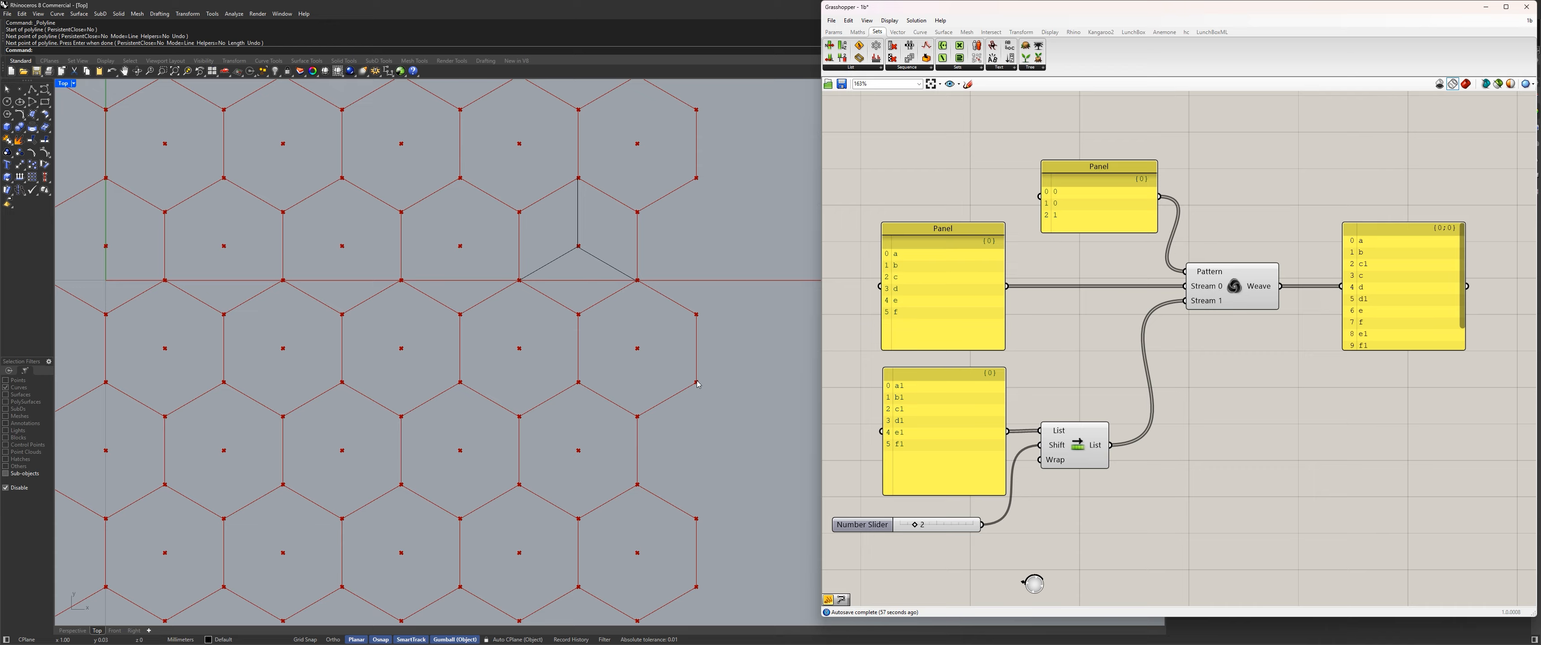
{"action": "left_click_drag", "start_coordinate": [1063, 200], "coordinate": [1070, 168]}
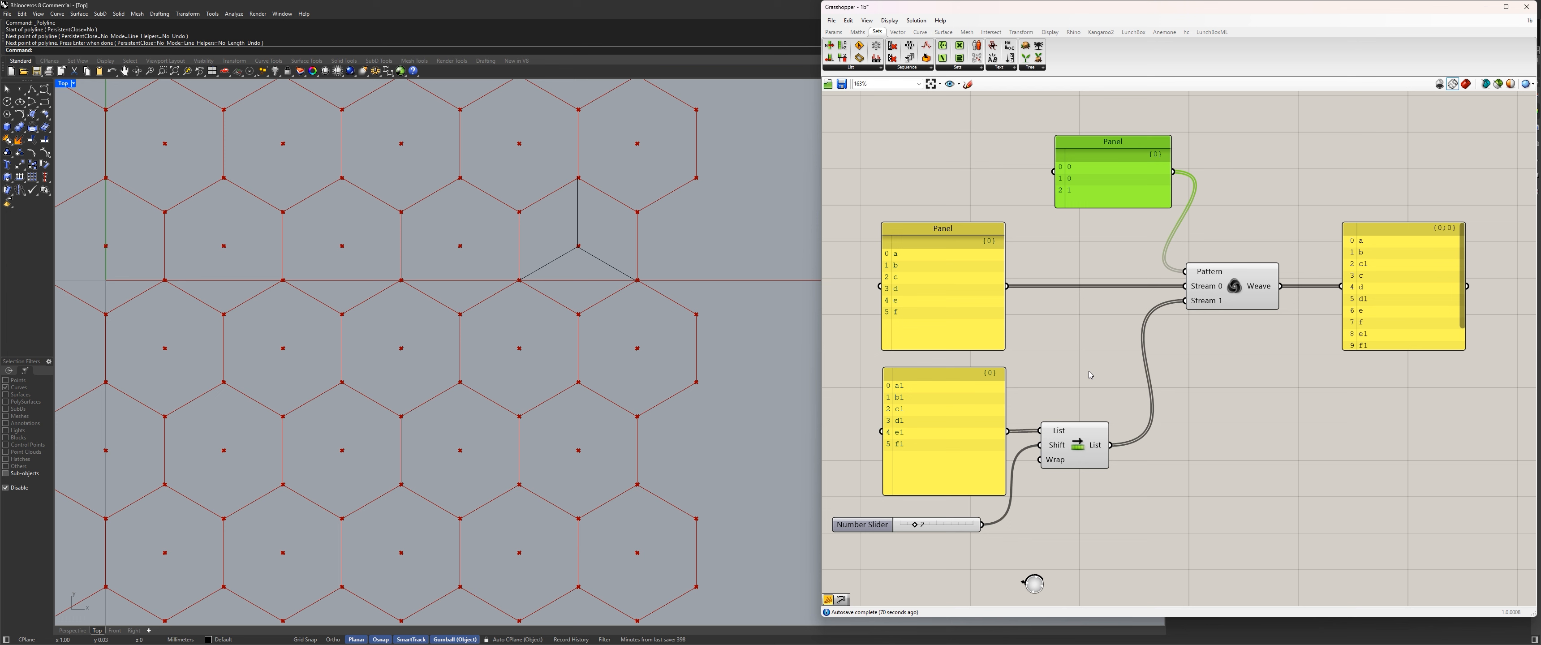
Examine the upstream weave and cull parts of the definition and the hexagon grid in the Top viewport.
{"action": "scroll", "coordinate": [1241, 262], "scroll_direction": "down", "scroll_amount": 7}
{"action": "right_click_drag", "start_coordinate": [1250, 249], "coordinate": [1113, 351]}
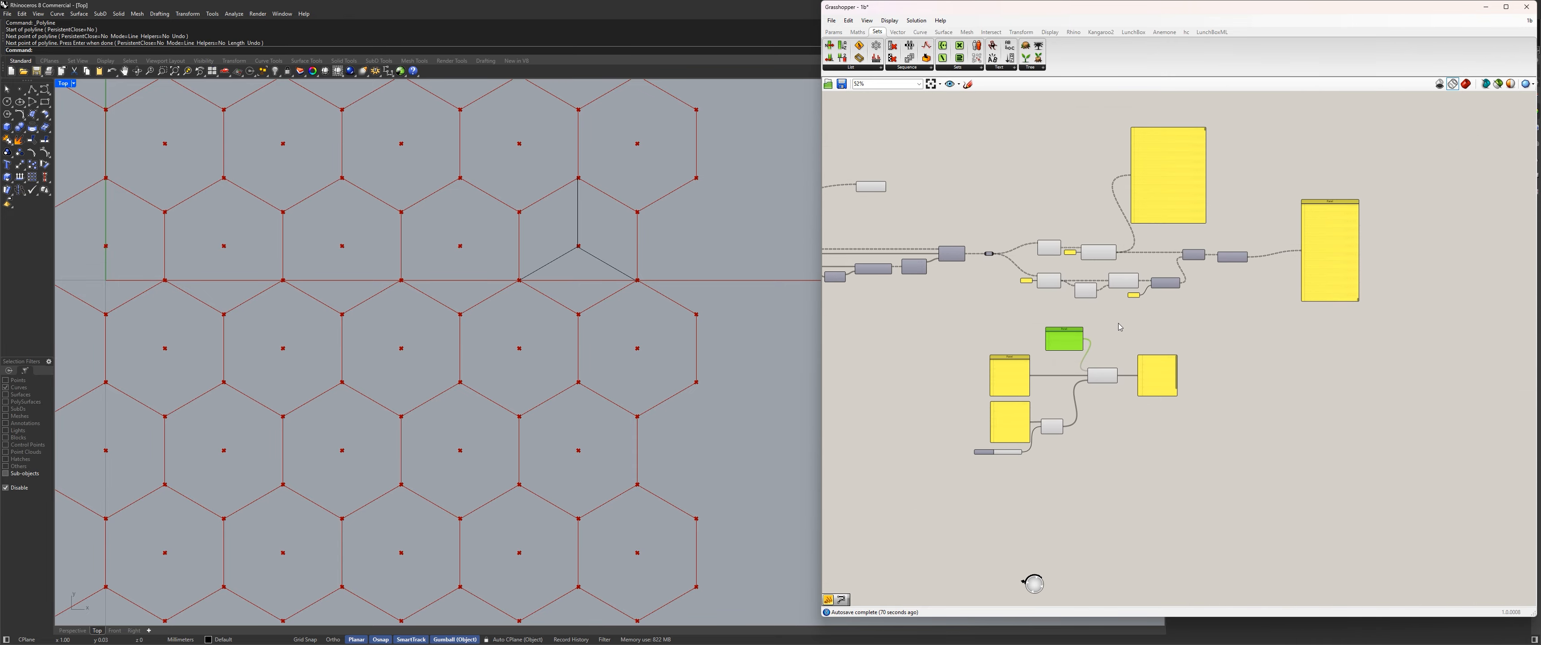
{"action": "scroll", "coordinate": [1148, 288], "scroll_direction": "up", "scroll_amount": 4}
{"action": "scroll", "coordinate": [936, 413], "scroll_direction": "up", "scroll_amount": 1}
{"action": "right_click_drag", "start_coordinate": [927, 428], "coordinate": [1064, 336]}
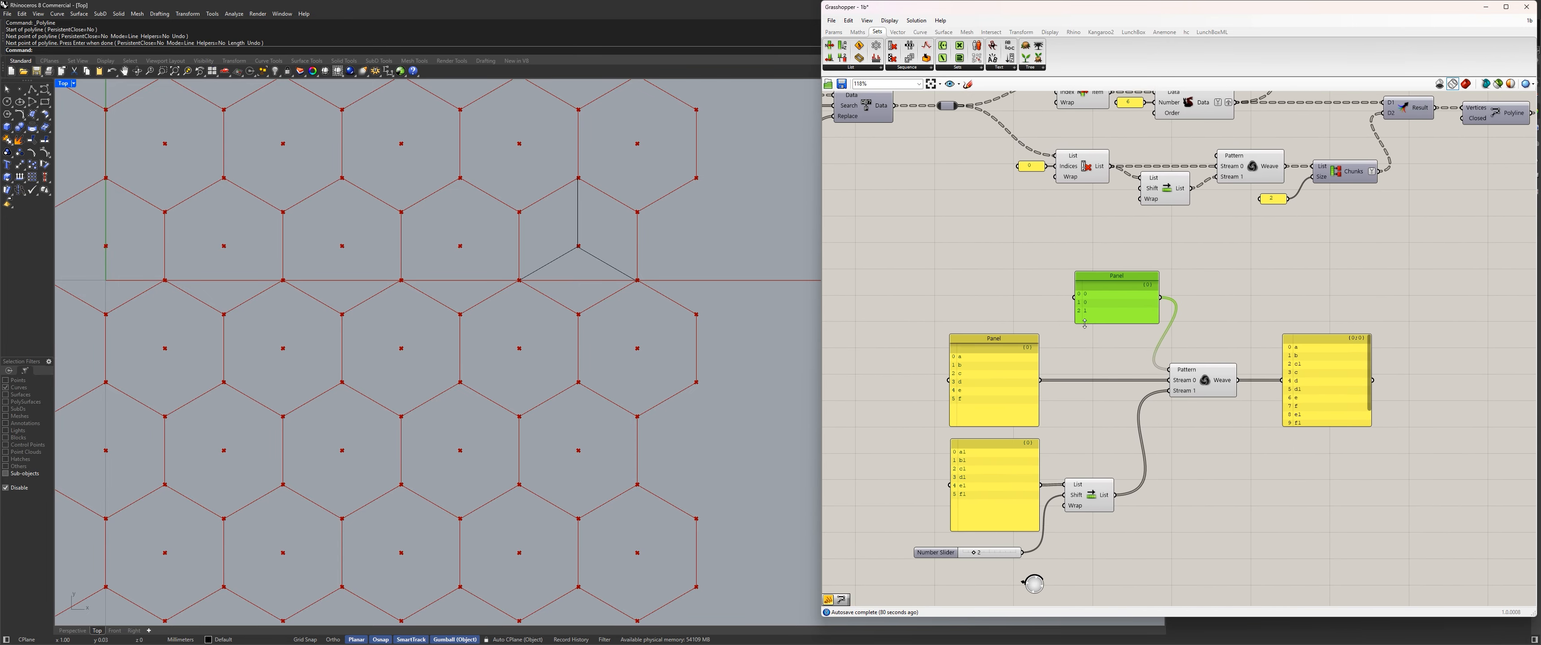
{"action": "scroll", "coordinate": [1074, 321], "scroll_direction": "down", "scroll_amount": 8}
{"action": "right_click_drag", "start_coordinate": [930, 303], "coordinate": [1242, 327]}
{"action": "right_click_drag", "start_coordinate": [1004, 294], "coordinate": [1256, 272]}
{"action": "scroll", "coordinate": [1259, 273], "scroll_direction": "up", "scroll_amount": 7}
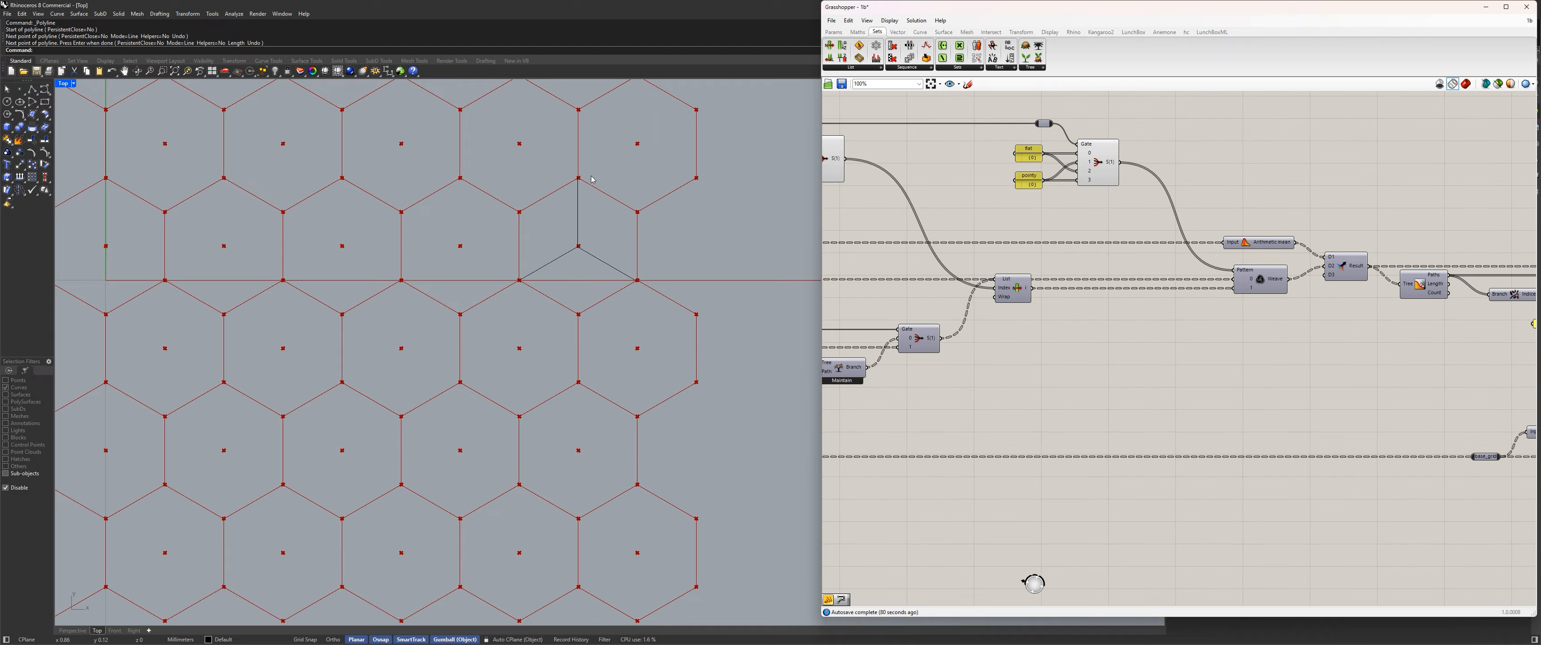
{"action": "scroll", "coordinate": [592, 179], "scroll_direction": "down", "scroll_amount": 10}
{"action": "scroll", "coordinate": [1080, 248], "scroll_direction": "down", "scroll_amount": 6}
{"action": "right_click_drag", "start_coordinate": [1113, 306], "coordinate": [860, 317]}
{"action": "scroll", "coordinate": [1360, 376], "scroll_direction": "up", "scroll_amount": 5}
{"action": "right_click_drag", "start_coordinate": [1360, 377], "coordinate": [1105, 385]}
{"action": "scroll", "coordinate": [1183, 342], "scroll_direction": "up", "scroll_amount": 4}
{"action": "right_click_drag", "start_coordinate": [1183, 342], "coordinate": [1086, 355]}
{"action": "scroll", "coordinate": [1090, 335], "scroll_direction": "down", "scroll_amount": 3}
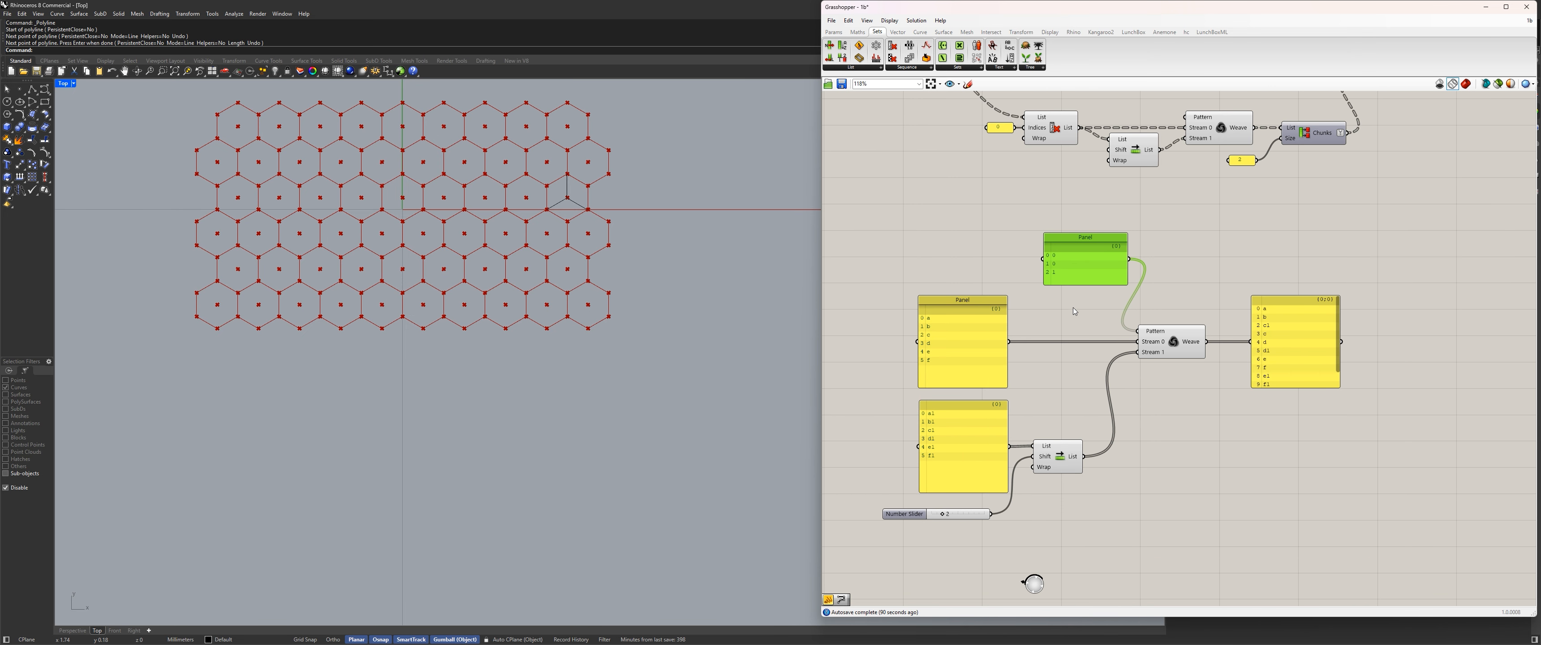
{"action": "right_click_drag", "start_coordinate": [1072, 307], "coordinate": [1052, 397]}
{"action": "scroll", "coordinate": [1159, 192], "scroll_direction": "up", "scroll_amount": 4}
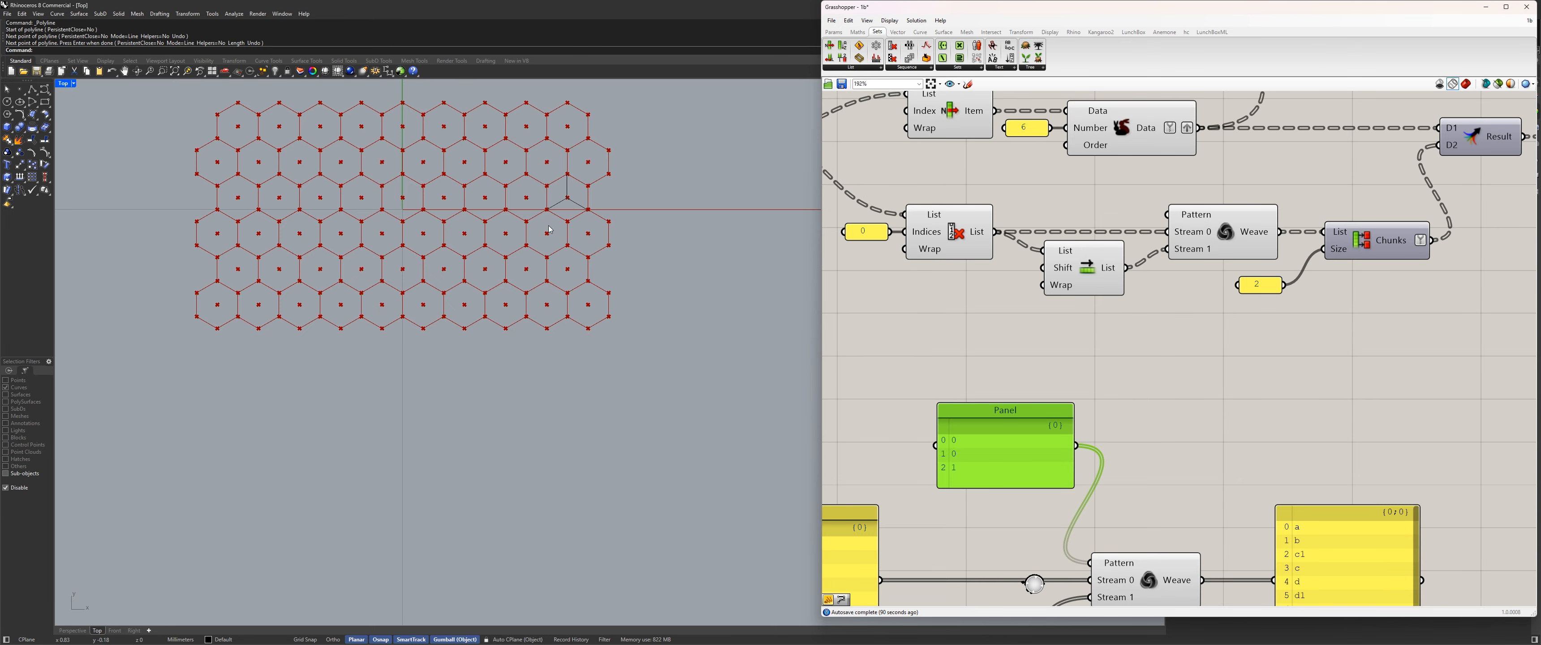
{"action": "scroll", "coordinate": [586, 238], "scroll_direction": "up", "scroll_amount": 5}
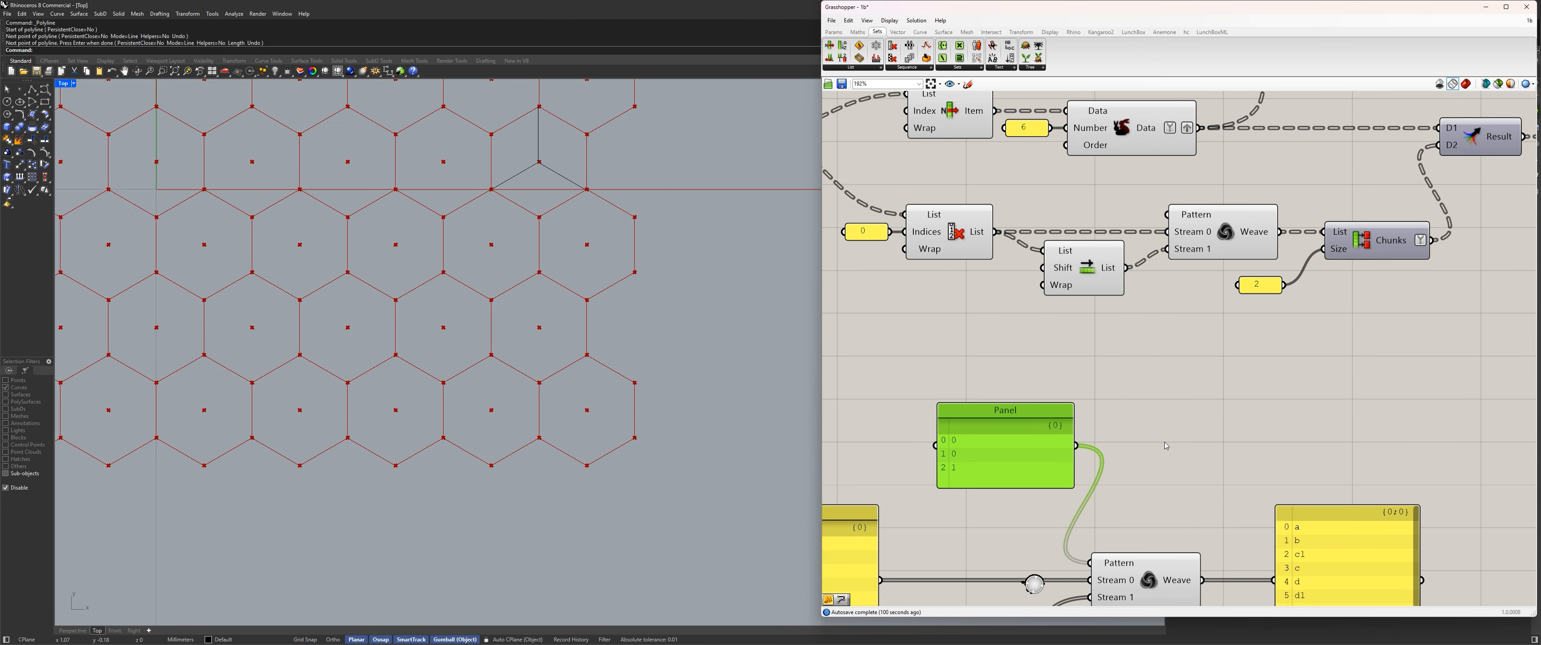
Delete the entire lettered example, including its panels, number slider, Shift List and Weave.
{"action": "scroll", "coordinate": [1165, 446], "scroll_direction": "down", "scroll_amount": 7}
{"action": "right_click_drag", "start_coordinate": [1166, 445], "coordinate": [1149, 353]}
{"action": "scroll", "coordinate": [1143, 374], "scroll_direction": "up", "scroll_amount": 5}
{"action": "scroll", "coordinate": [1141, 382], "scroll_direction": "down", "scroll_amount": 3}
{"action": "right_click_drag", "start_coordinate": [1141, 395], "coordinate": [1159, 303]}
{"action": "left_click_drag", "start_coordinate": [1353, 479], "coordinate": [878, 239]}
{"action": "key", "text": "Delete"}
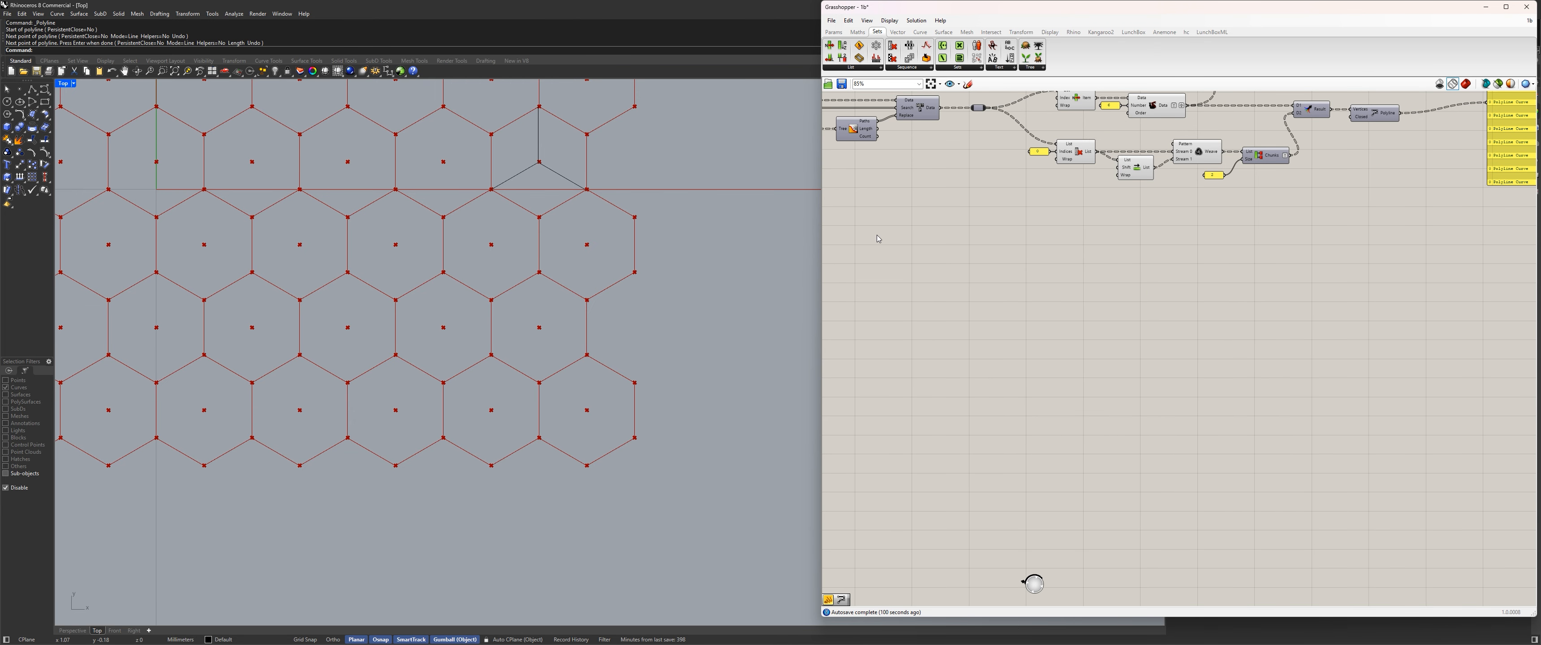
Examine the existing triangulation branches, checking the Shift List points and the List Item and Duplicate Data components.
{"action": "right_click_drag", "start_coordinate": [1257, 158], "coordinate": [1157, 302]}
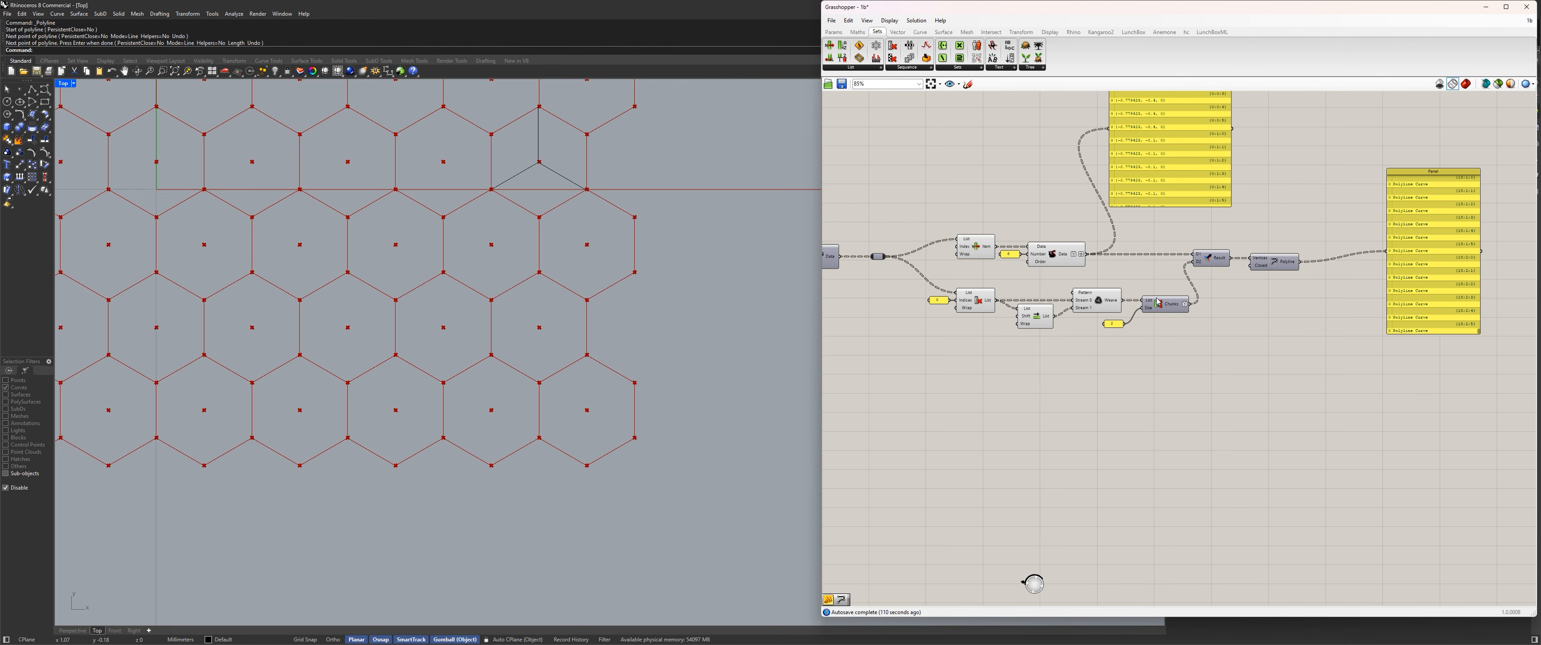
{"action": "scroll", "coordinate": [1157, 303], "scroll_direction": "up", "scroll_amount": 3}
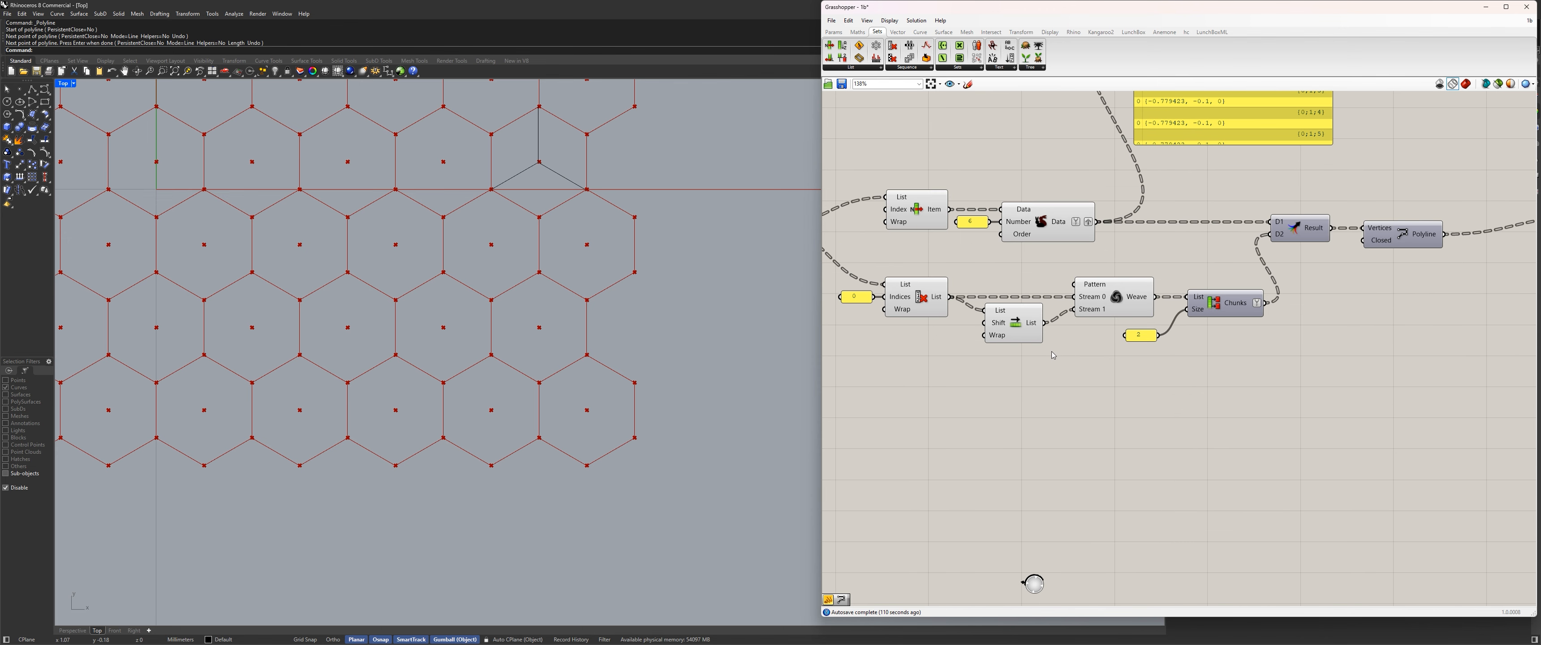
{"action": "left_click", "coordinate": [1014, 323]}
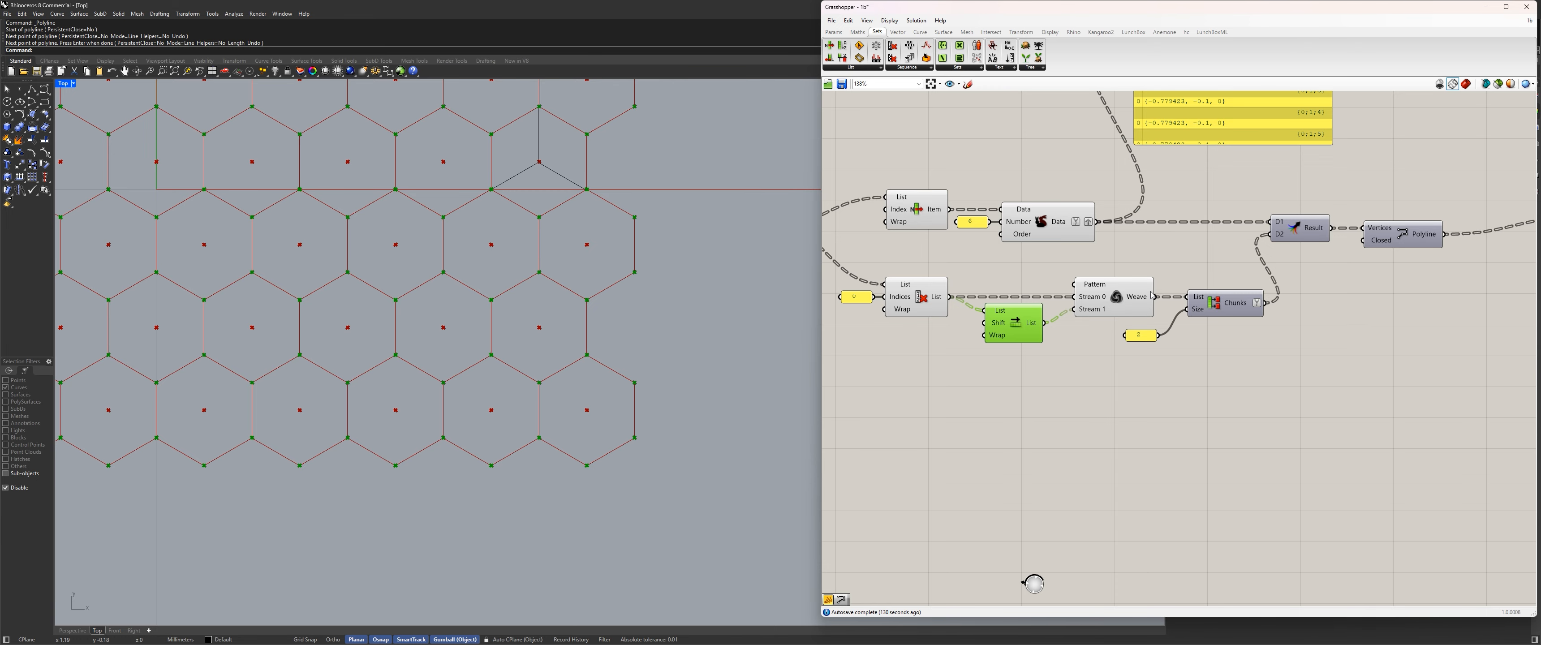
{"action": "scroll", "coordinate": [1187, 275], "scroll_direction": "down", "scroll_amount": 4}
{"action": "scroll", "coordinate": [1279, 195], "scroll_direction": "up", "scroll_amount": 2}
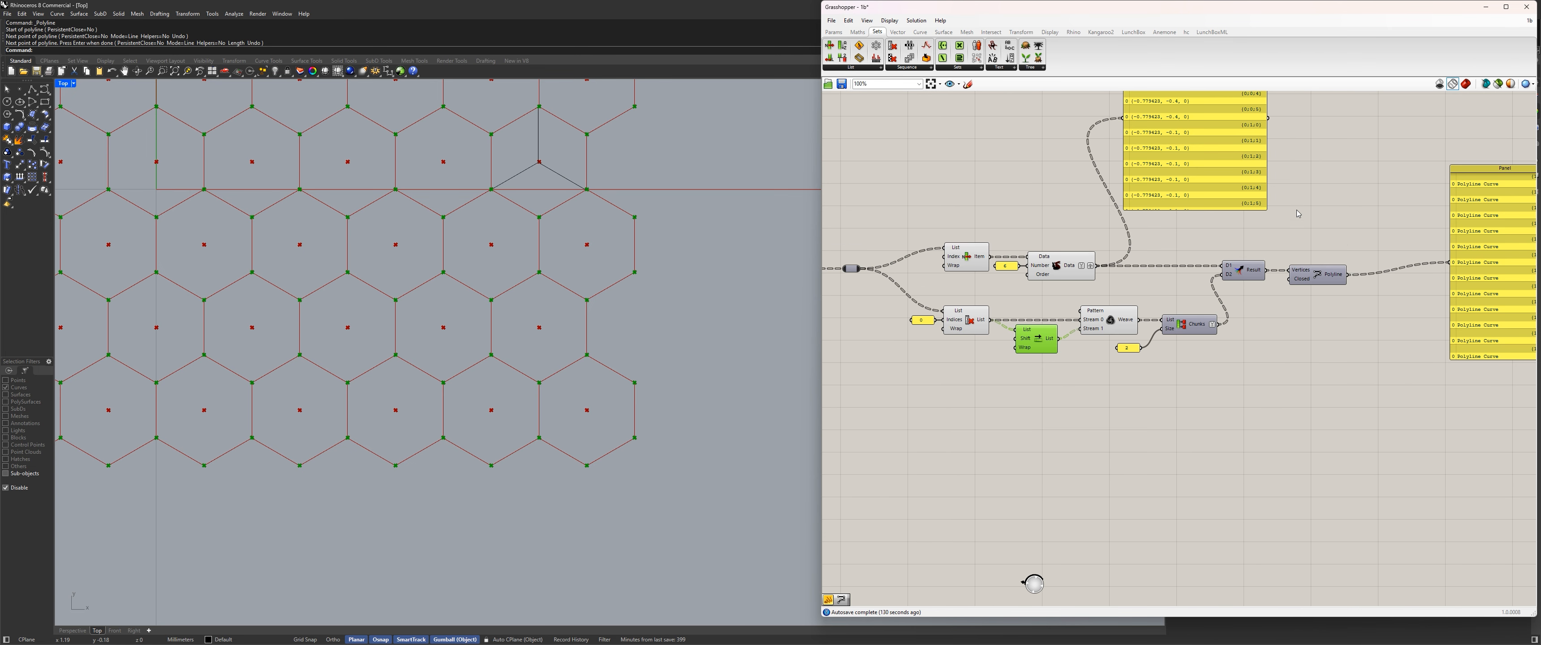
{"action": "left_click_drag", "start_coordinate": [1364, 303], "coordinate": [1244, 243]}
{"action": "left_click_drag", "start_coordinate": [1244, 267], "coordinate": [1282, 267]}
{"action": "left_click", "coordinate": [1194, 244]}
{"action": "right_click_drag", "start_coordinate": [978, 313], "coordinate": [1070, 283]}
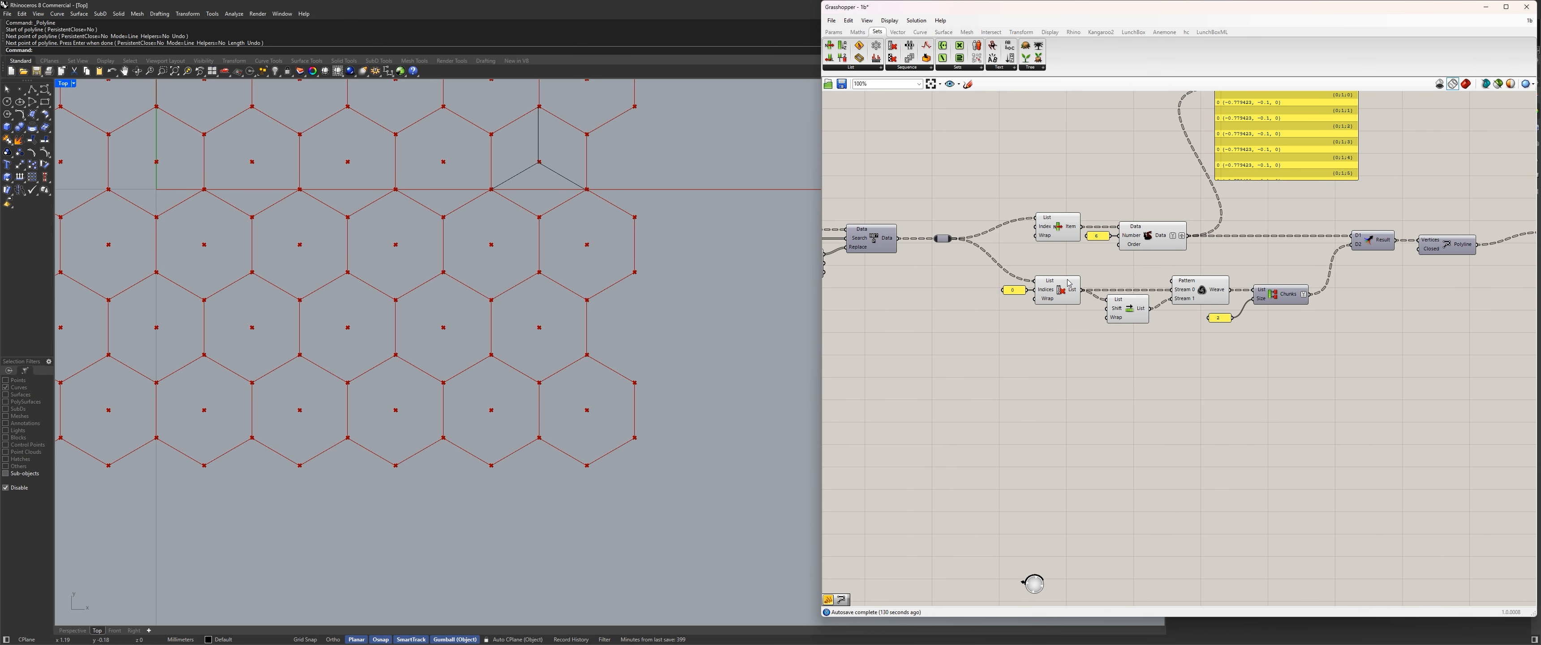
{"action": "mouse_move", "coordinate": [1077, 285]}
{"action": "left_click_drag", "start_coordinate": [1021, 185], "coordinate": [1223, 269]}
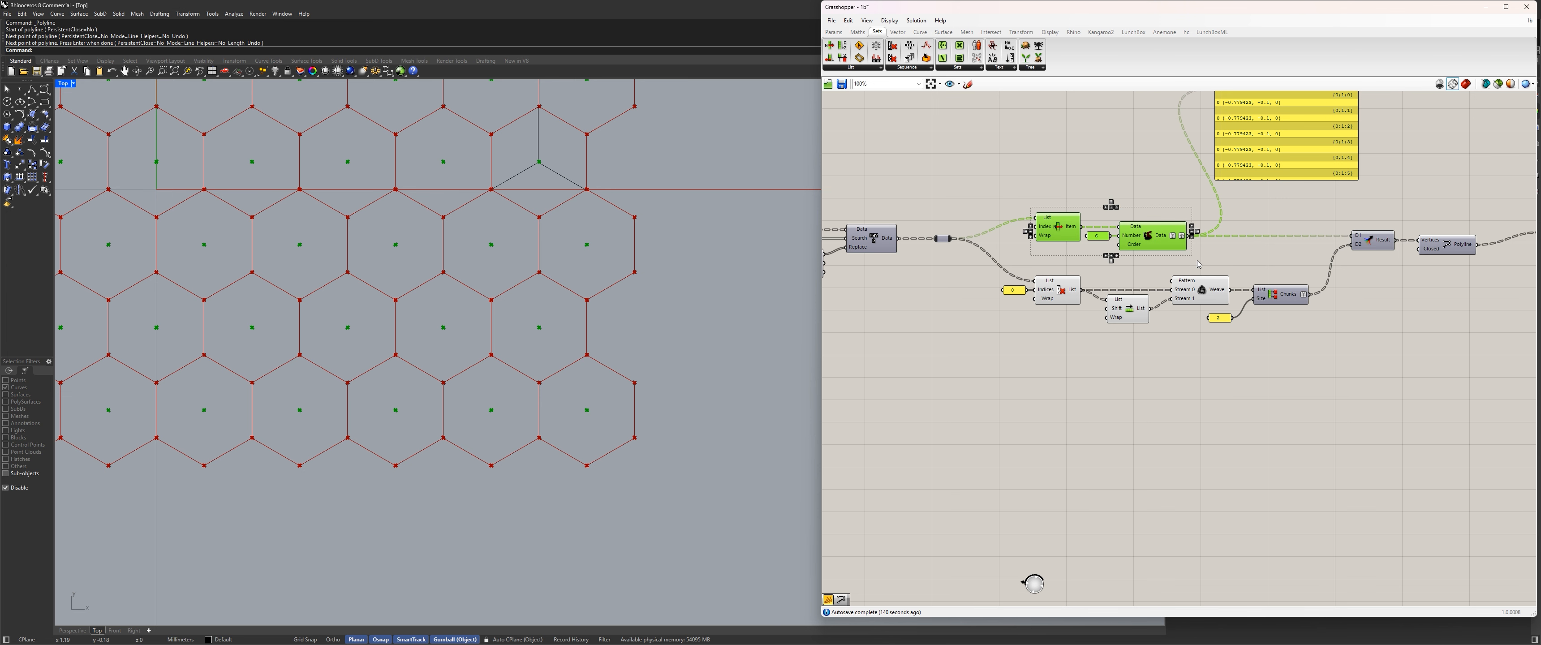
{"action": "left_click_drag", "start_coordinate": [1053, 292], "coordinate": [1015, 279], "text": "shift"}
{"action": "right_click_drag", "start_coordinate": [1186, 393], "coordinate": [1159, 363]}
{"action": "left_click", "coordinate": [967, 190]}
{"action": "right_click_drag", "start_coordinate": [1061, 333], "coordinate": [1020, 392]}
{"action": "scroll", "coordinate": [987, 350], "scroll_direction": "up", "scroll_amount": 2}
{"action": "scroll", "coordinate": [1021, 394], "scroll_direction": "down", "scroll_amount": 2}
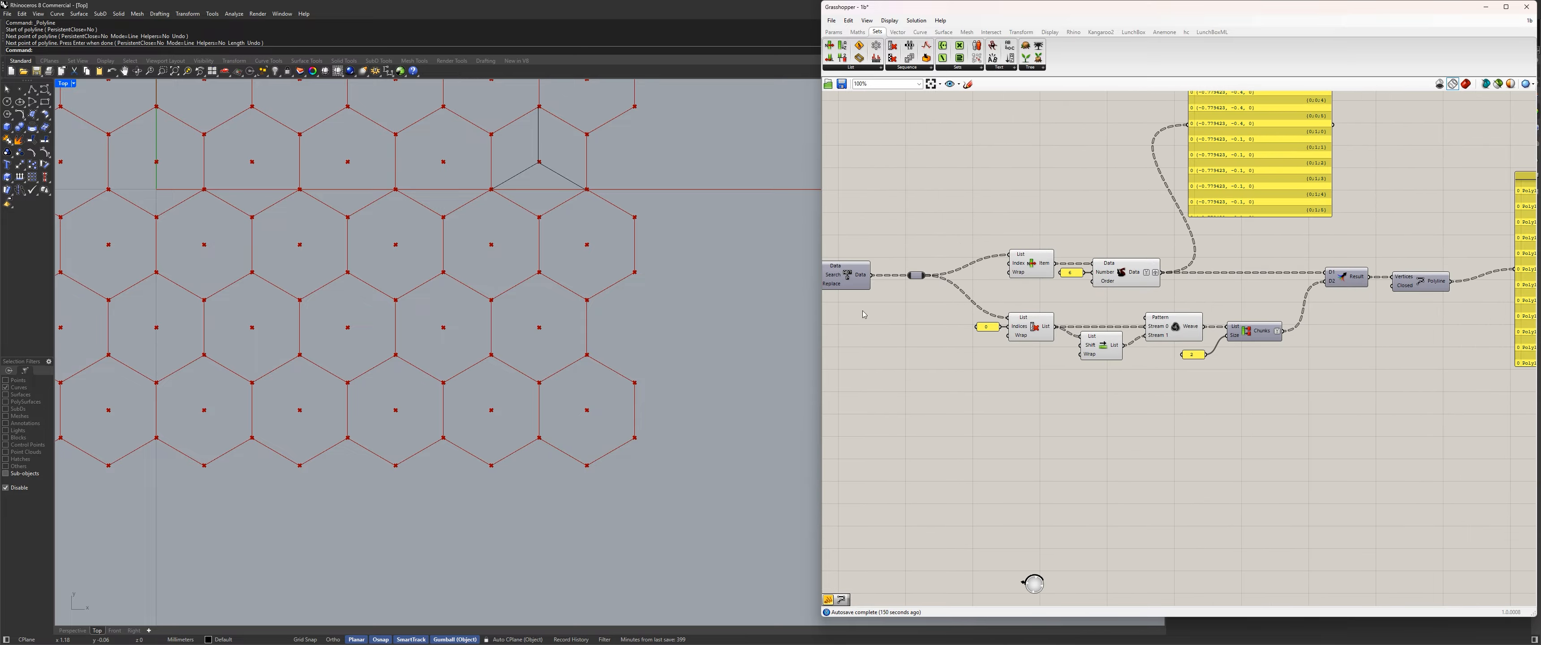
Copy List Item and Duplicate Data with their number panel below the existing triangulation branches.
{"action": "left_click_drag", "start_coordinate": [1187, 299], "coordinate": [964, 219]}
{"action": "left_click_drag", "start_coordinate": [1034, 260], "coordinate": [1040, 436], "text": "alt"}
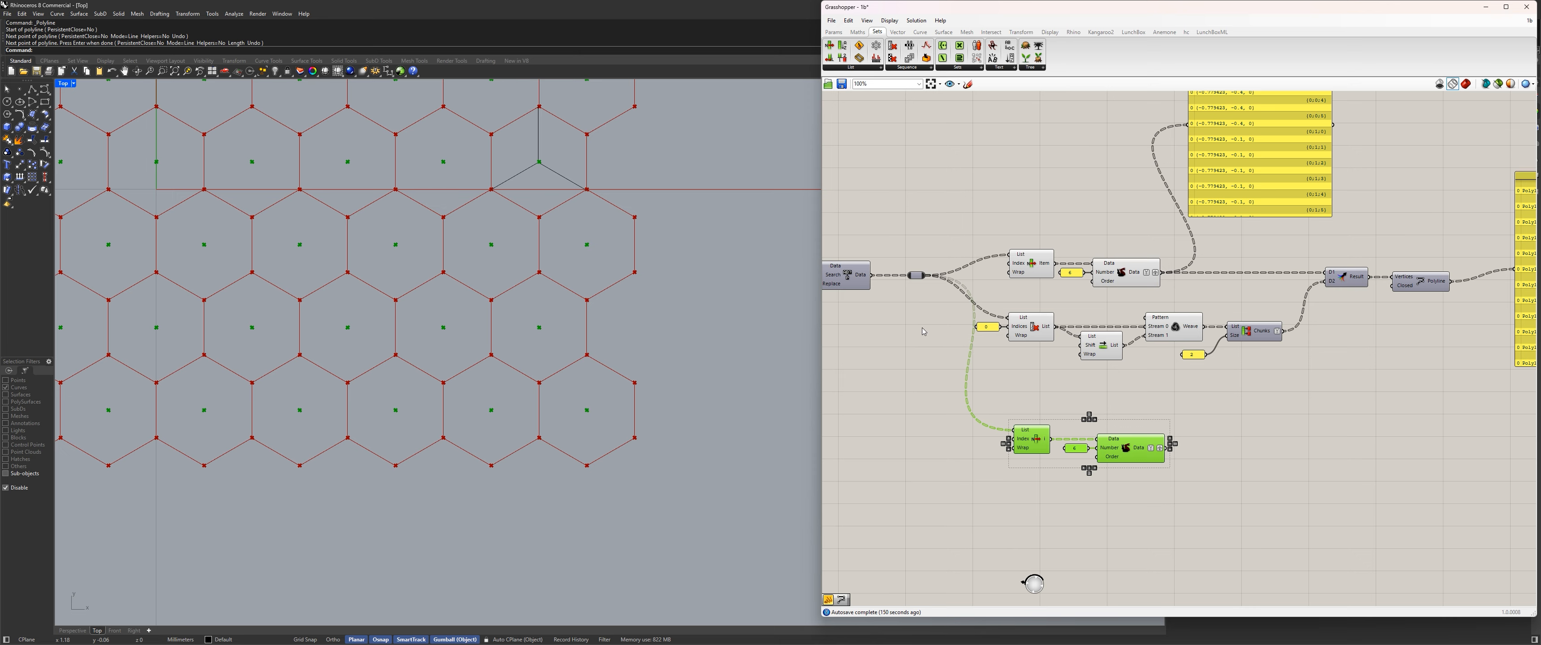
{"action": "left_click_drag", "start_coordinate": [912, 279], "coordinate": [919, 276]}
Insert a relay before the copied List Item, feed it directly from Replace's Data output, and place it just ahead of the copy.
{"action": "double_click", "coordinate": [965, 395]}
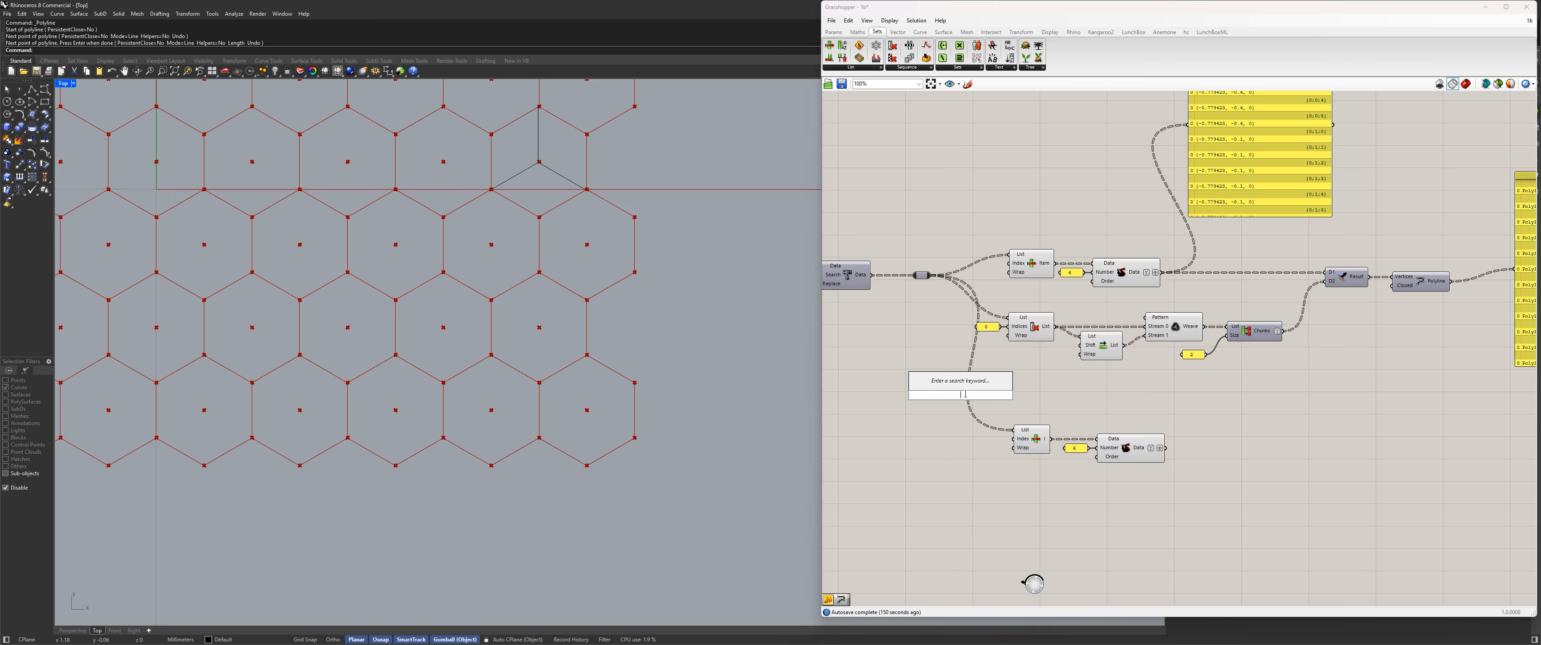
{"action": "key", "text": "Escape"}
{"action": "double_click", "coordinate": [966, 370]}
{"action": "left_click_drag", "start_coordinate": [872, 275], "coordinate": [961, 368]}
{"action": "right_click_drag", "start_coordinate": [963, 401], "coordinate": [956, 338]}
{"action": "left_click_drag", "start_coordinate": [959, 313], "coordinate": [937, 370]}
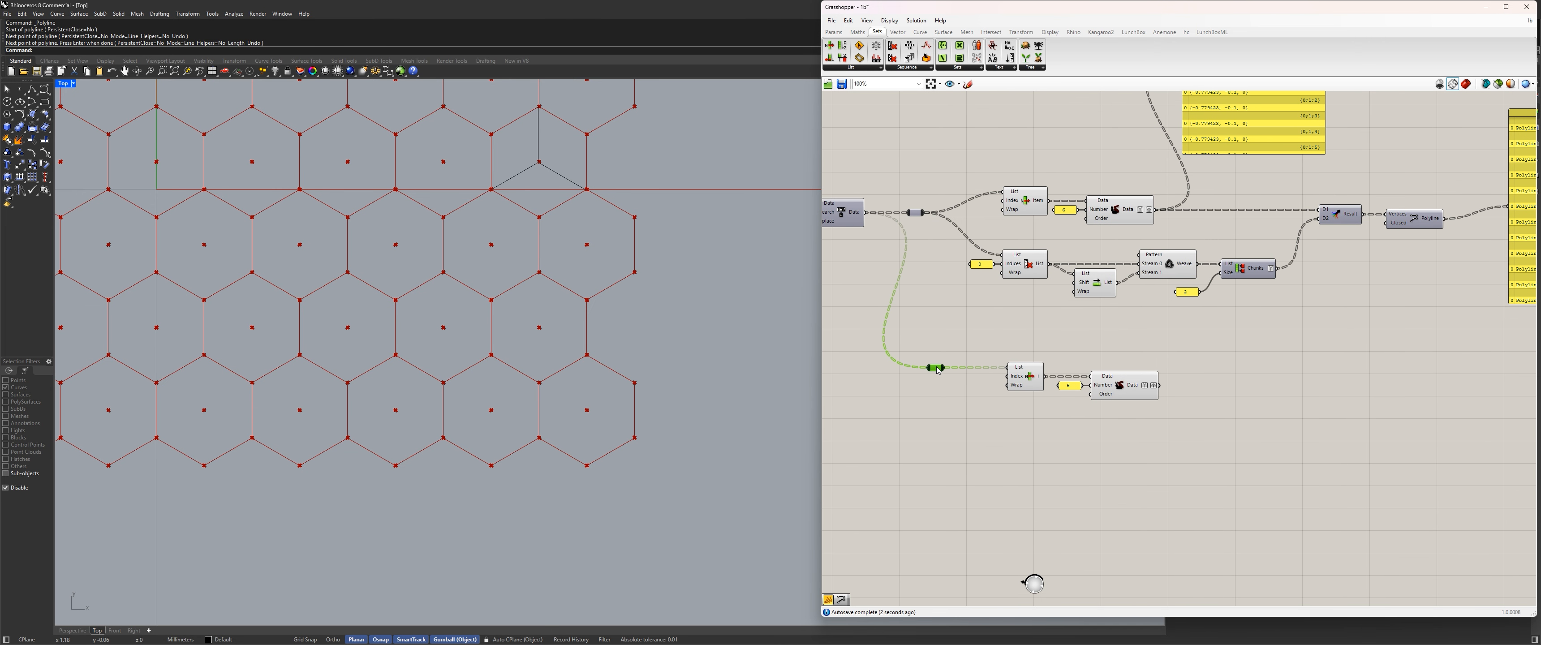
Edit the panel feeding the Number input of the copied Duplicate Data, and select that component.
{"action": "left_click", "coordinate": [1020, 374]}
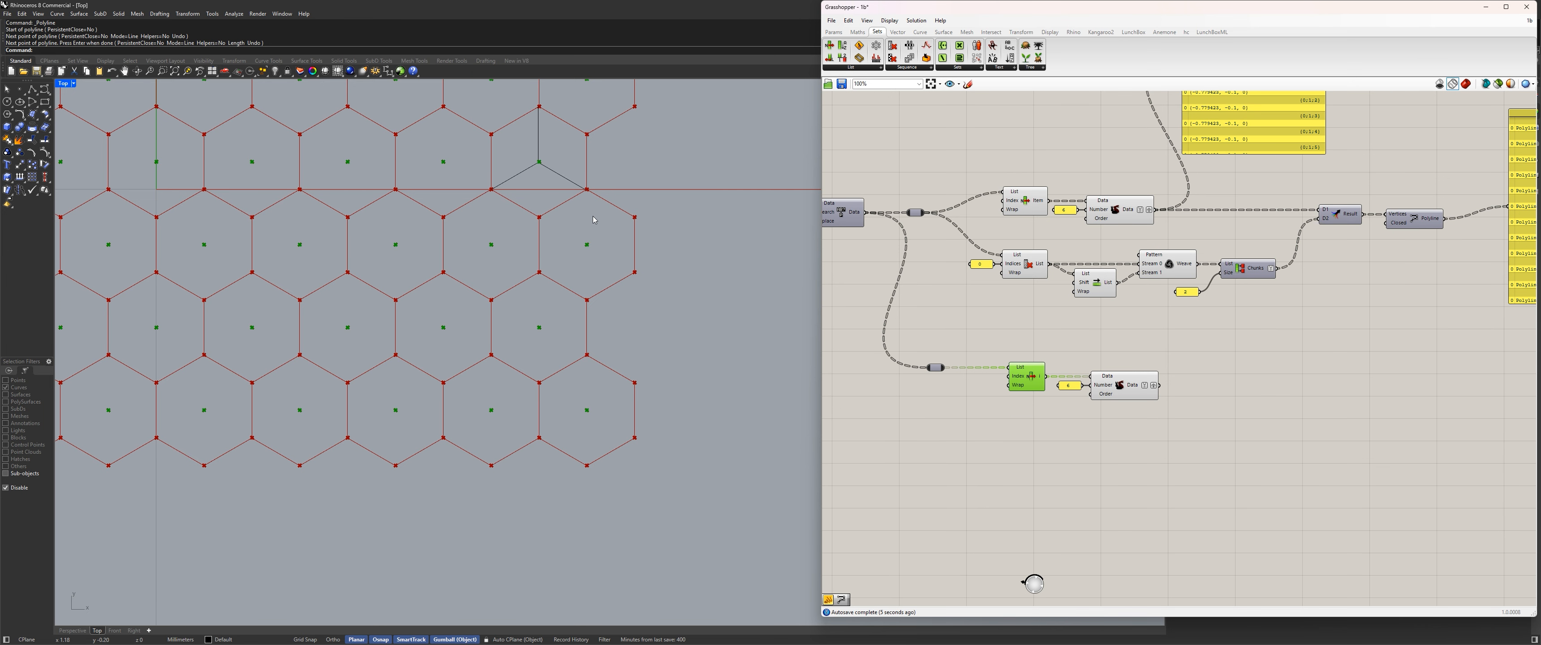
{"action": "scroll", "coordinate": [1115, 435], "scroll_direction": "up", "scroll_amount": 4}
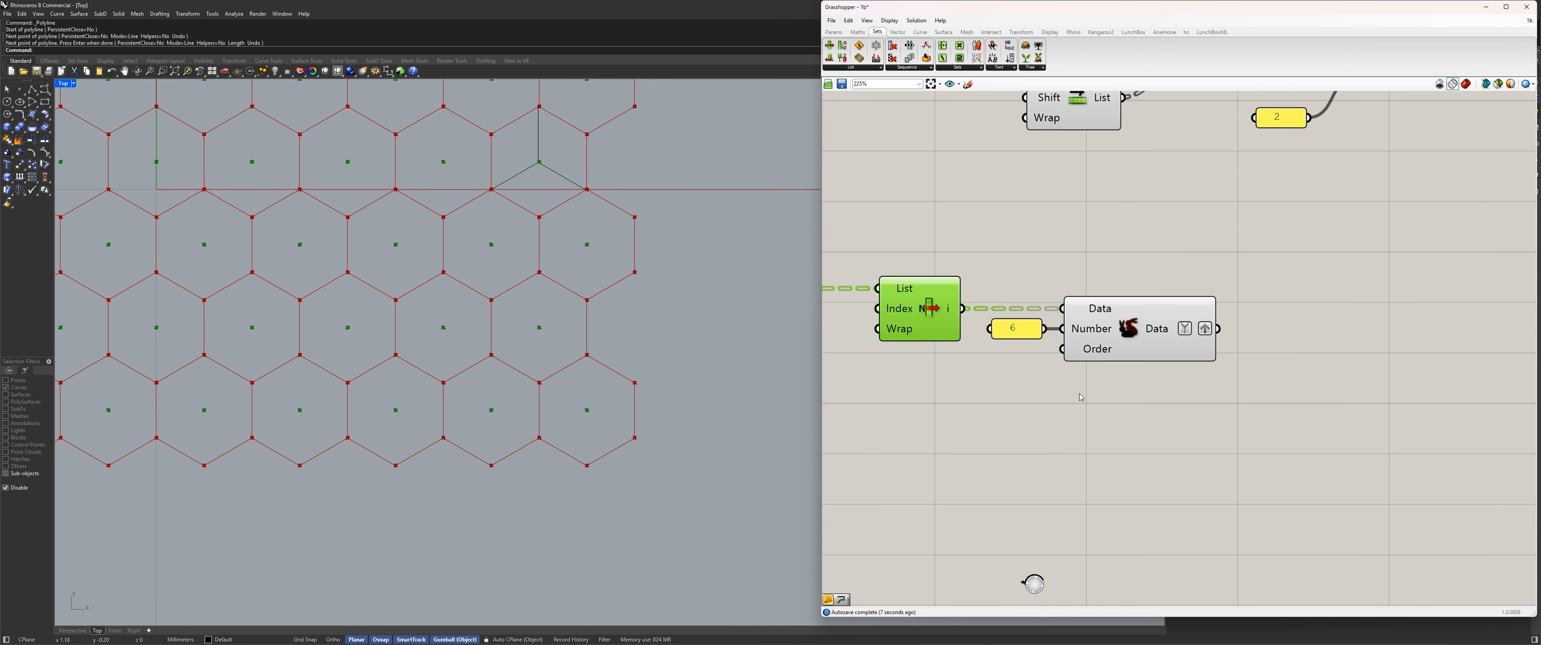
{"action": "double_click", "coordinate": [1011, 328]}
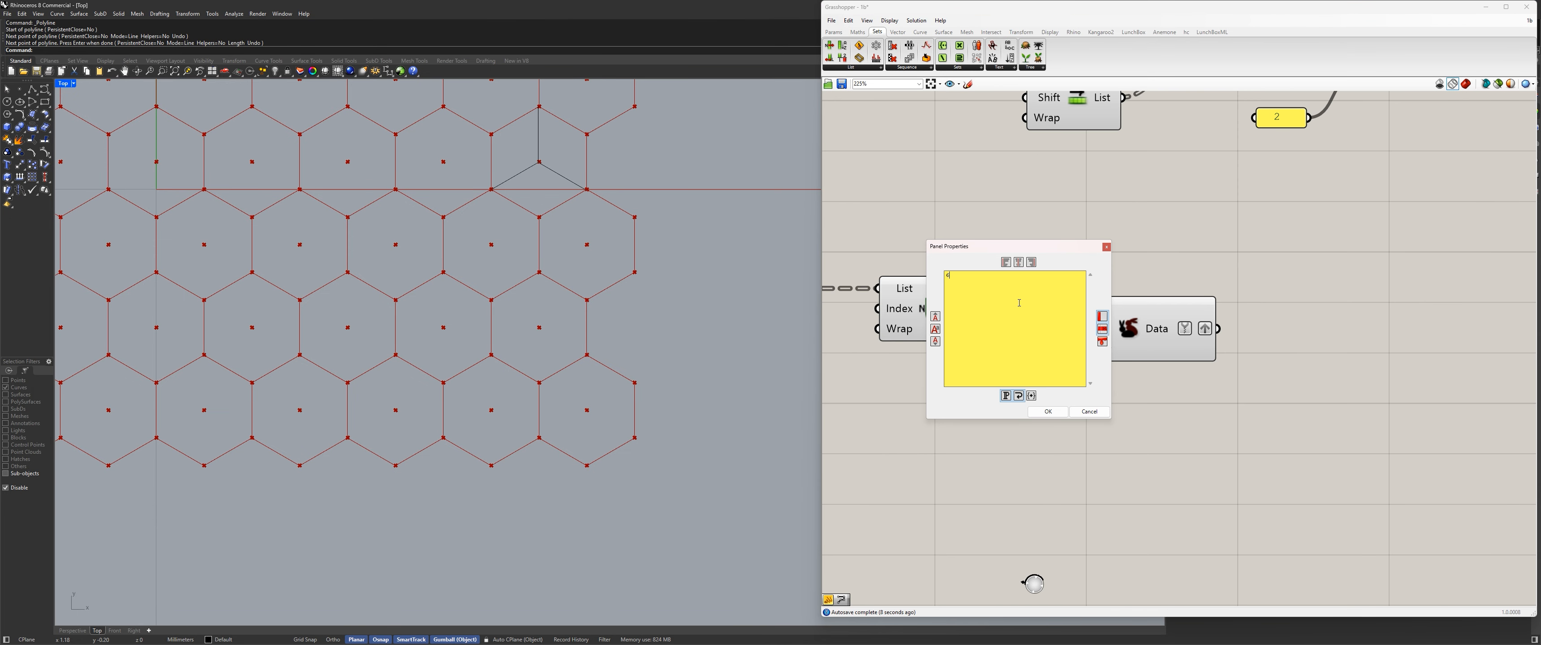
{"action": "left_click", "coordinate": [1048, 411]}
{"action": "left_click", "coordinate": [1205, 324]}
{"action": "scroll", "coordinate": [1205, 324], "scroll_direction": "down", "scroll_amount": 4}
{"action": "right_click_drag", "start_coordinate": [1205, 324], "coordinate": [1193, 400]}
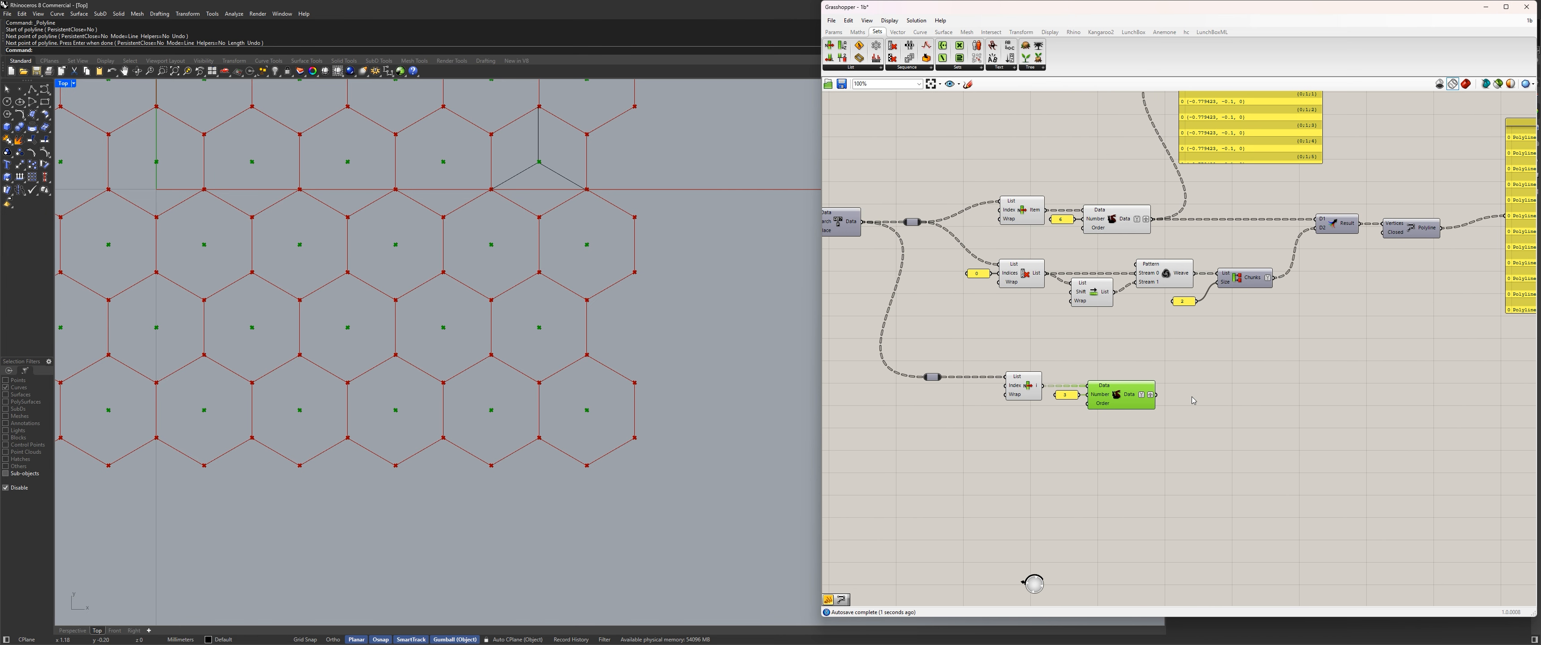
Copy Cull Index with its 0 panel below the copied List Item, and feed its List input from the new relay.
{"action": "left_click_drag", "start_coordinate": [1194, 472], "coordinate": [942, 378]}
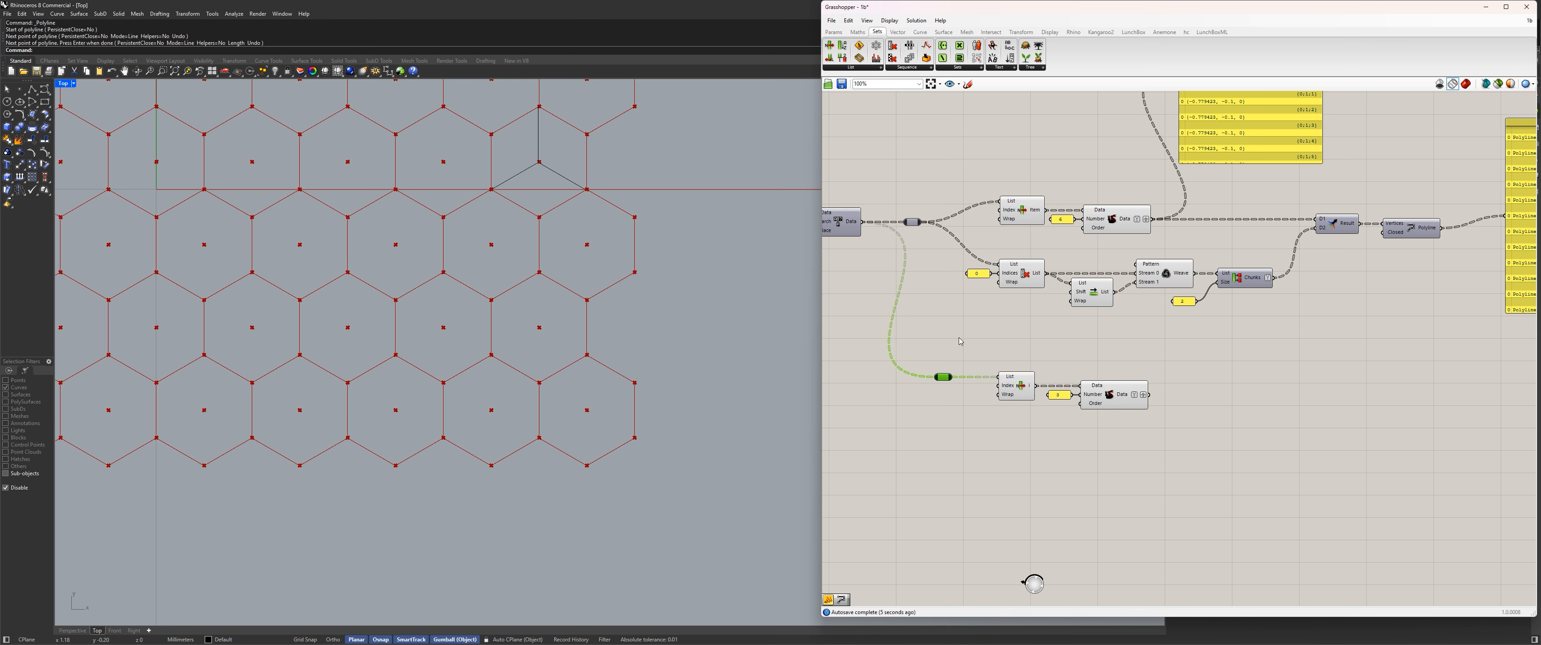
{"action": "left_click", "coordinate": [961, 341]}
{"action": "left_click_drag", "start_coordinate": [1056, 328], "coordinate": [1040, 461]}
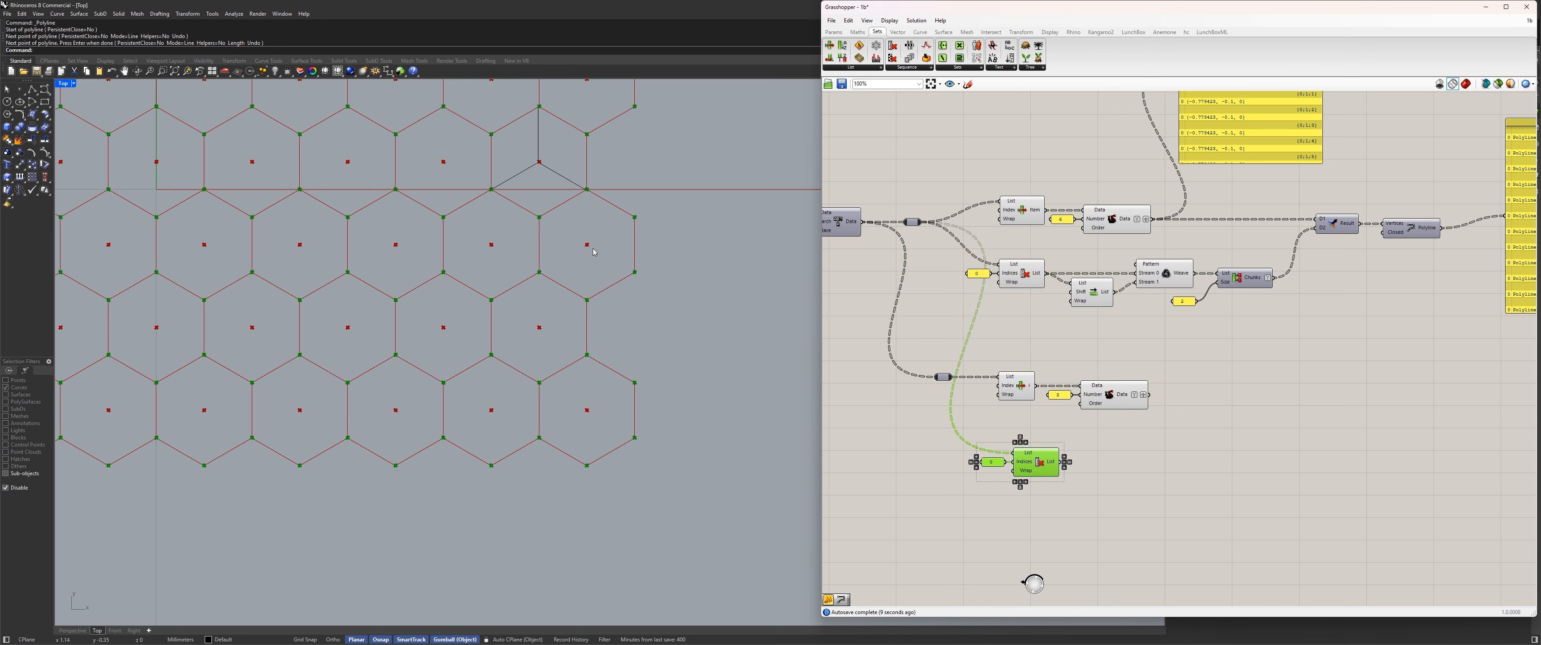
{"action": "left_click_drag", "start_coordinate": [951, 377], "coordinate": [1015, 453]}
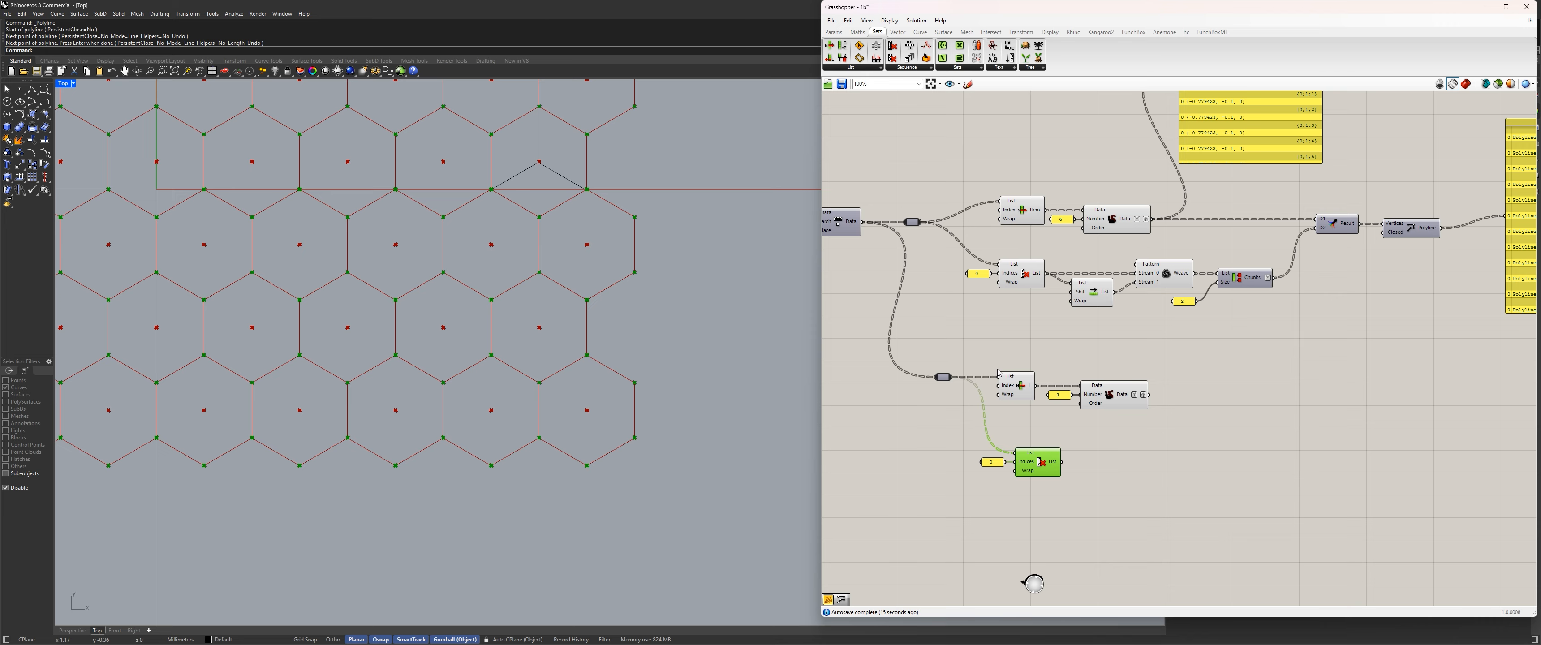
Insert a List Item component after the copied Cull Index and connect the culled list to its List input.
{"action": "double_click", "coordinate": [1094, 443]}
{"action": "type", "text": "\""}
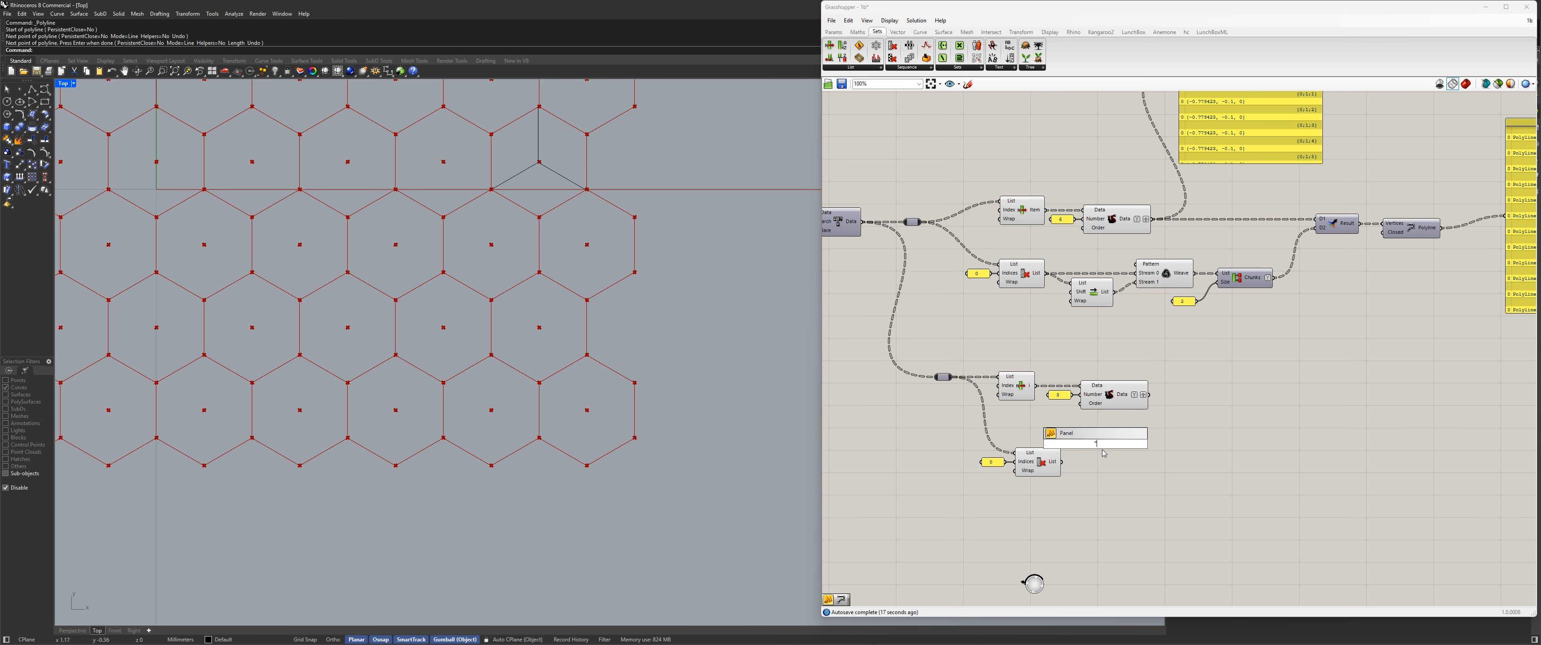
{"action": "double_click", "coordinate": [1164, 456]}
{"action": "type", "text": "li"}
{"action": "key", "text": "Return"}
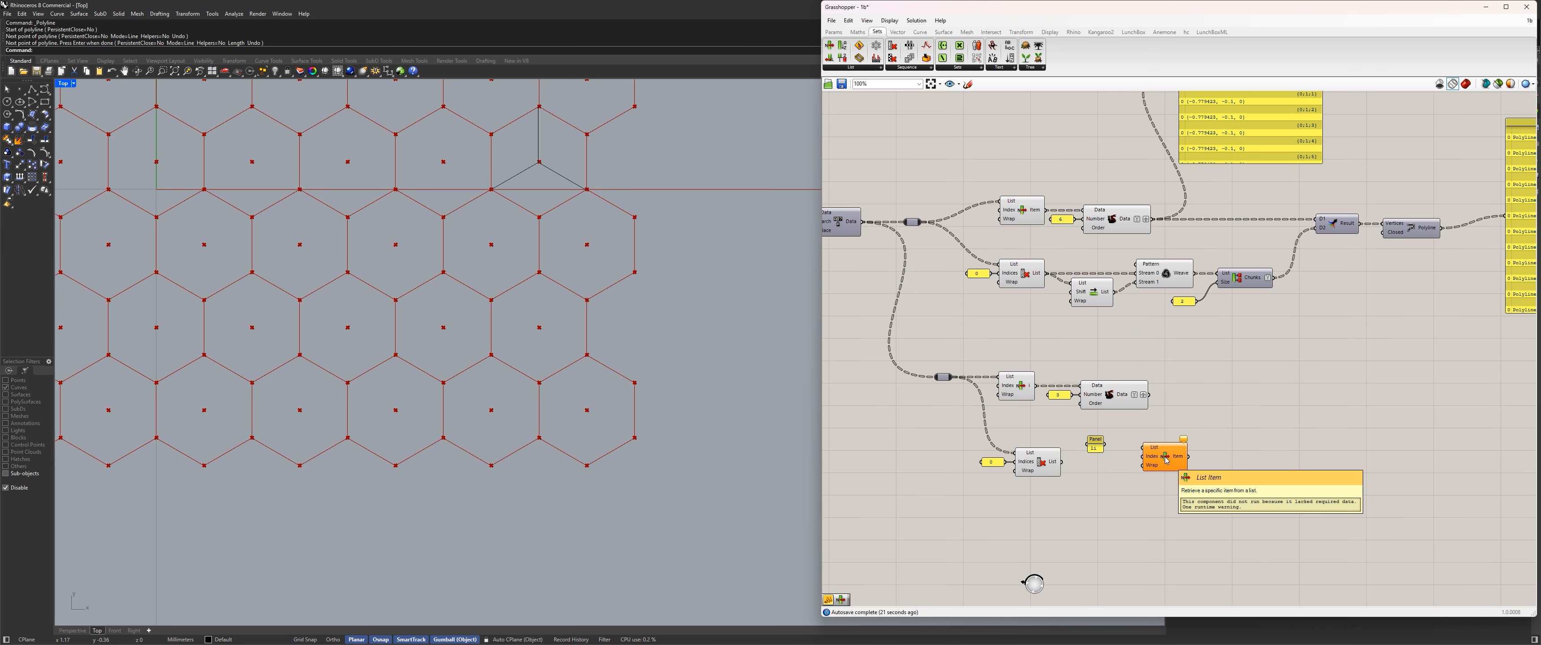
{"action": "scroll", "coordinate": [1134, 538], "scroll_direction": "up", "scroll_amount": 4}
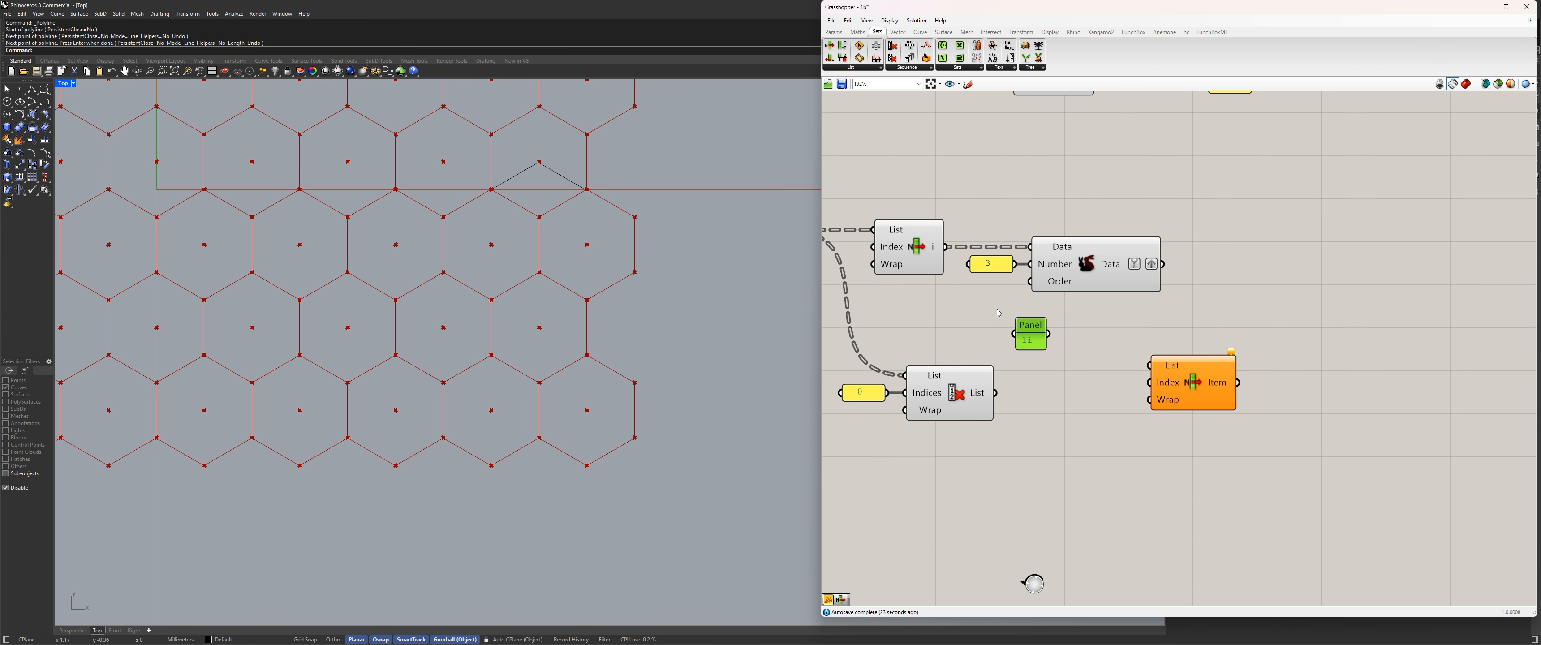
{"action": "key", "text": "Delete"}
{"action": "left_click_drag", "start_coordinate": [995, 392], "coordinate": [1098, 408]}
{"action": "right_click_drag", "start_coordinate": [1098, 408], "coordinate": [1154, 407]}
Add a number slider with value 3 and connect it to the new List Item's Index input.
{"action": "double_click", "coordinate": [928, 480]}
{"action": "type", "text": "3"}
{"action": "key", "text": "Return"}
{"action": "left_click_drag", "start_coordinate": [1017, 479], "coordinate": [1101, 409]}
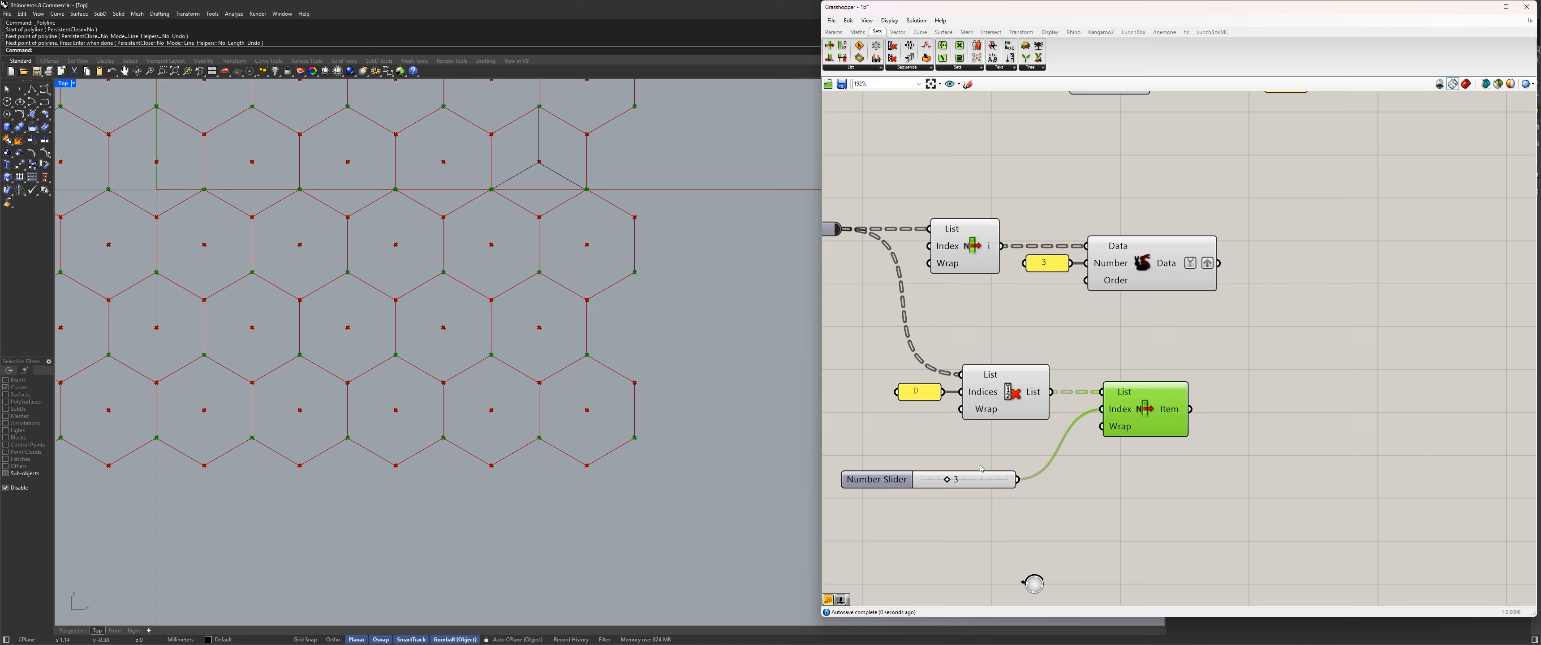
Run the index slider up to 9 and back to 0 while checking which hexagon corners are picked in the viewport.
{"action": "left_click_drag", "start_coordinate": [945, 480], "coordinate": [998, 480]}
{"action": "scroll", "coordinate": [636, 278], "scroll_direction": "down", "scroll_amount": 8}
{"action": "right_click_drag", "start_coordinate": [616, 200], "coordinate": [652, 409]}
{"action": "scroll", "coordinate": [652, 410], "scroll_direction": "up", "scroll_amount": 10}
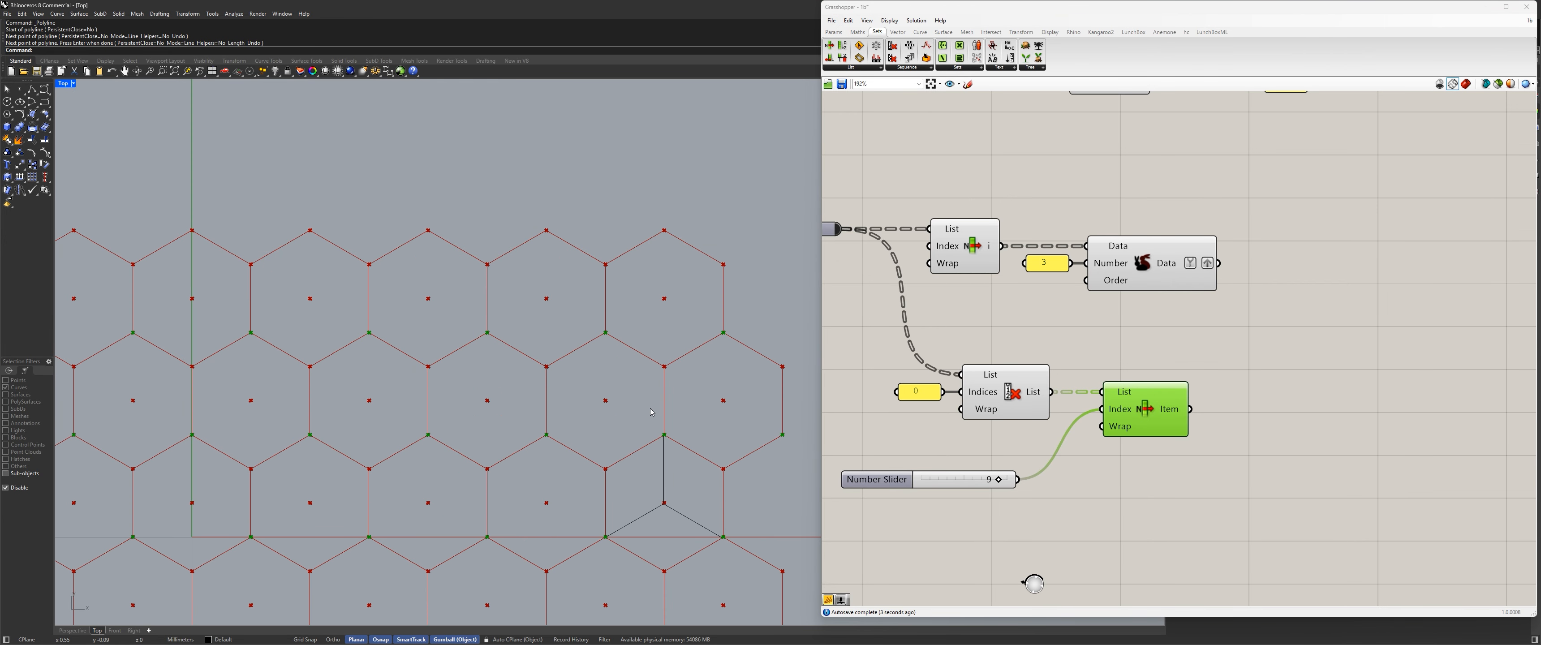
{"action": "right_click_drag", "start_coordinate": [721, 284], "coordinate": [625, 288]}
{"action": "left_click_drag", "start_coordinate": [998, 479], "coordinate": [909, 483]}
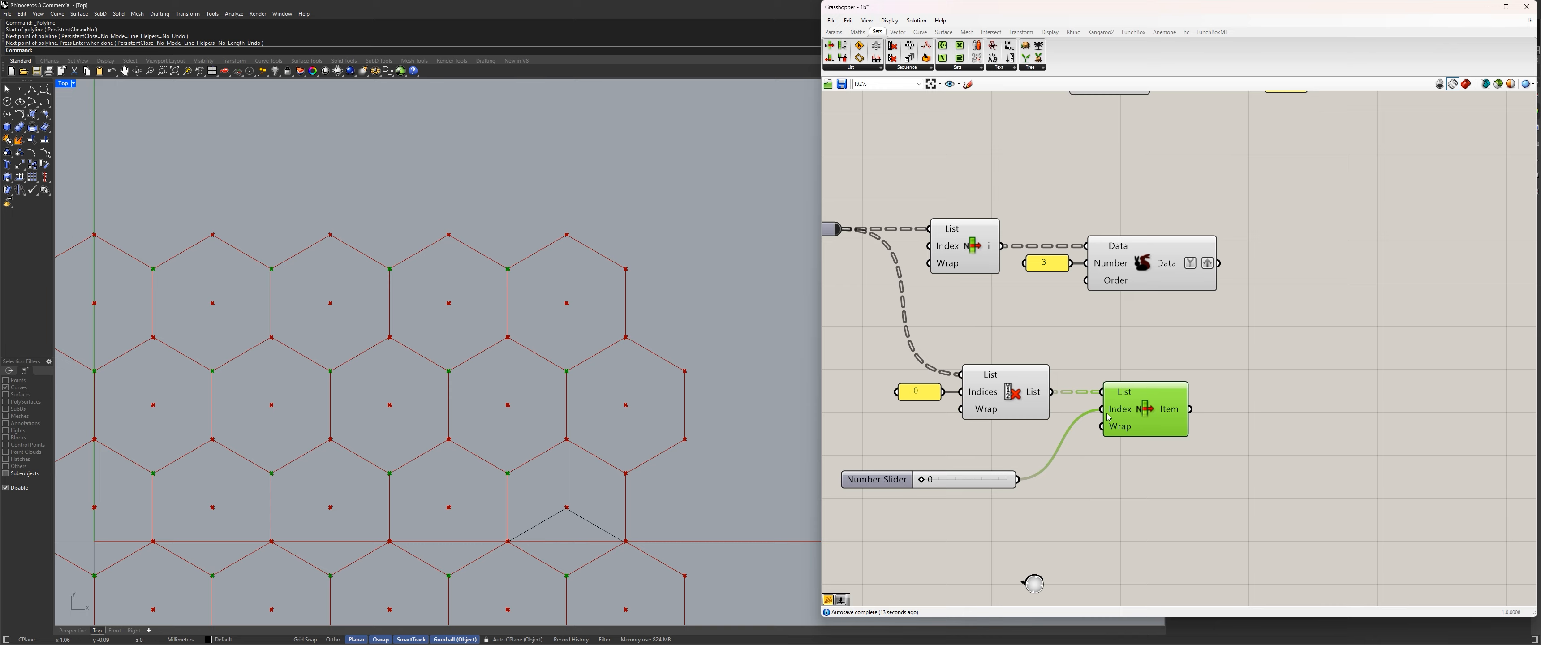
Create a panel holding 0 and 1 as separate items, and connect it to List Item's Index input in place of the slider.
{"action": "double_click", "coordinate": [1090, 491]}
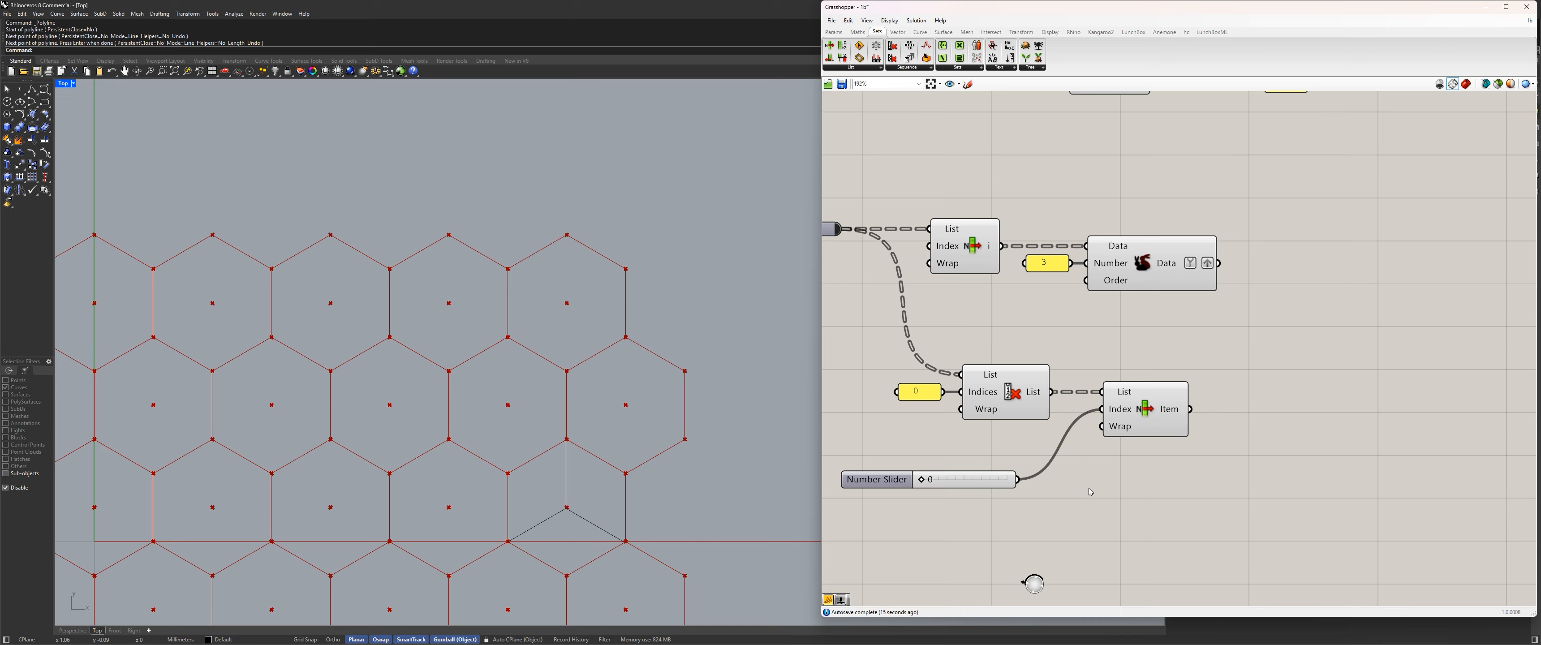
{"action": "type", "text": "//"}
{"action": "key", "text": "Return"}
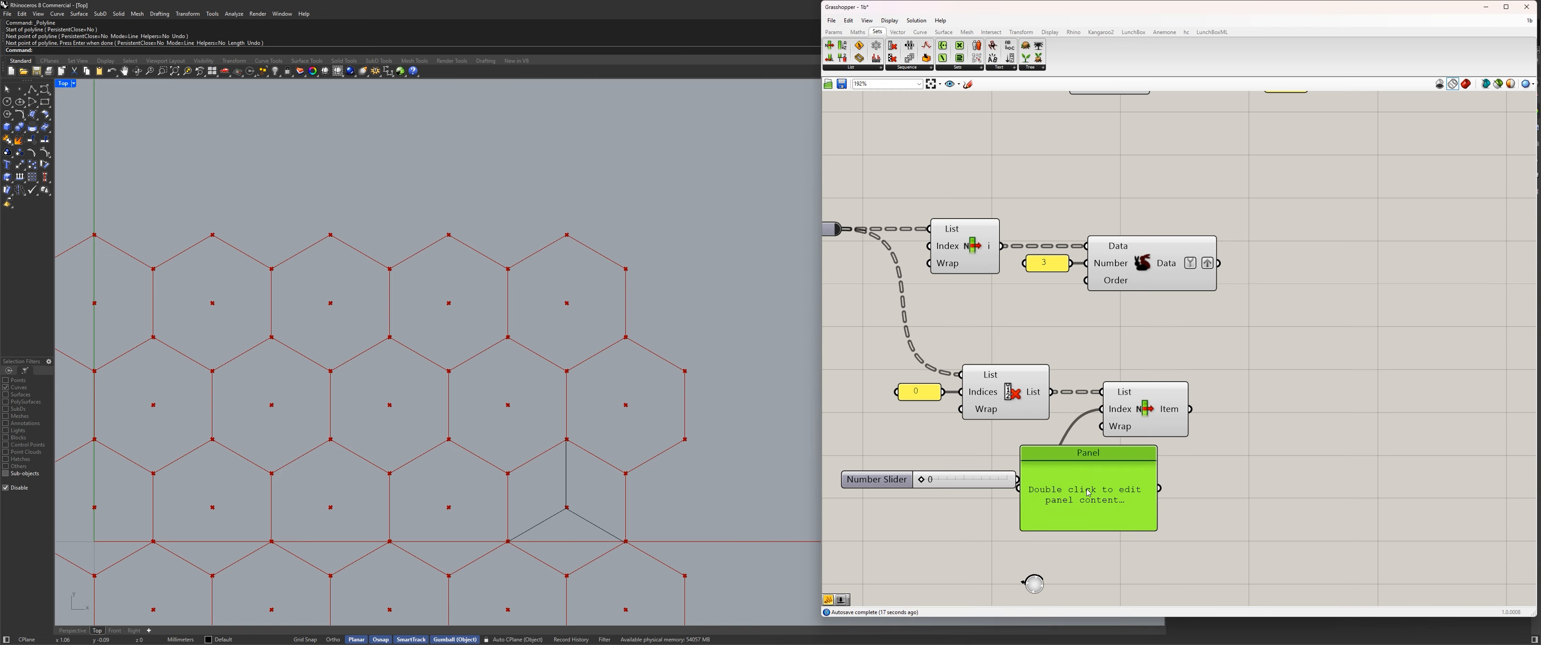
{"action": "double_click", "coordinate": [1092, 492]}
{"action": "type", "text": "0"}
{"action": "key", "text": "Return"}
{"action": "type", "text": "1"}
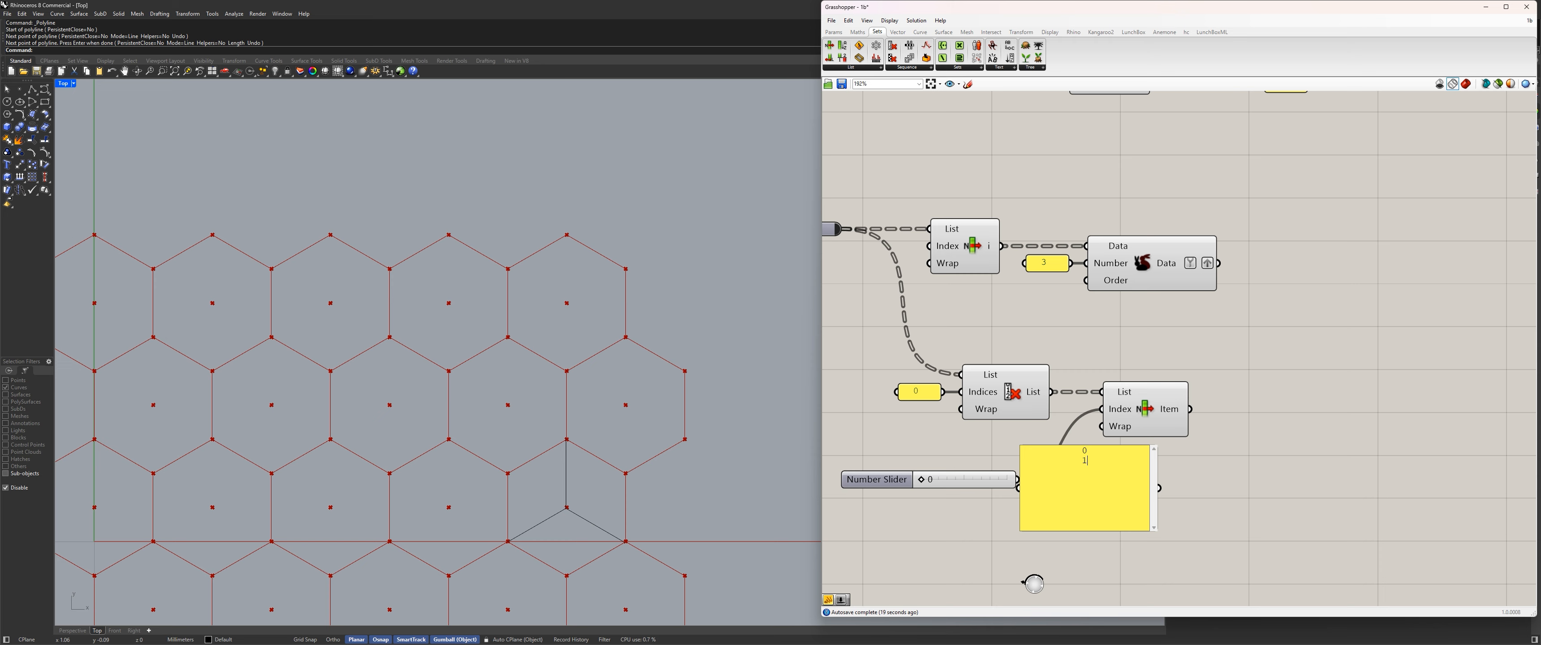
{"action": "left_click", "coordinate": [1272, 495]}
{"action": "right_click", "coordinate": [1102, 484]}
{"action": "left_click", "coordinate": [1136, 455]}
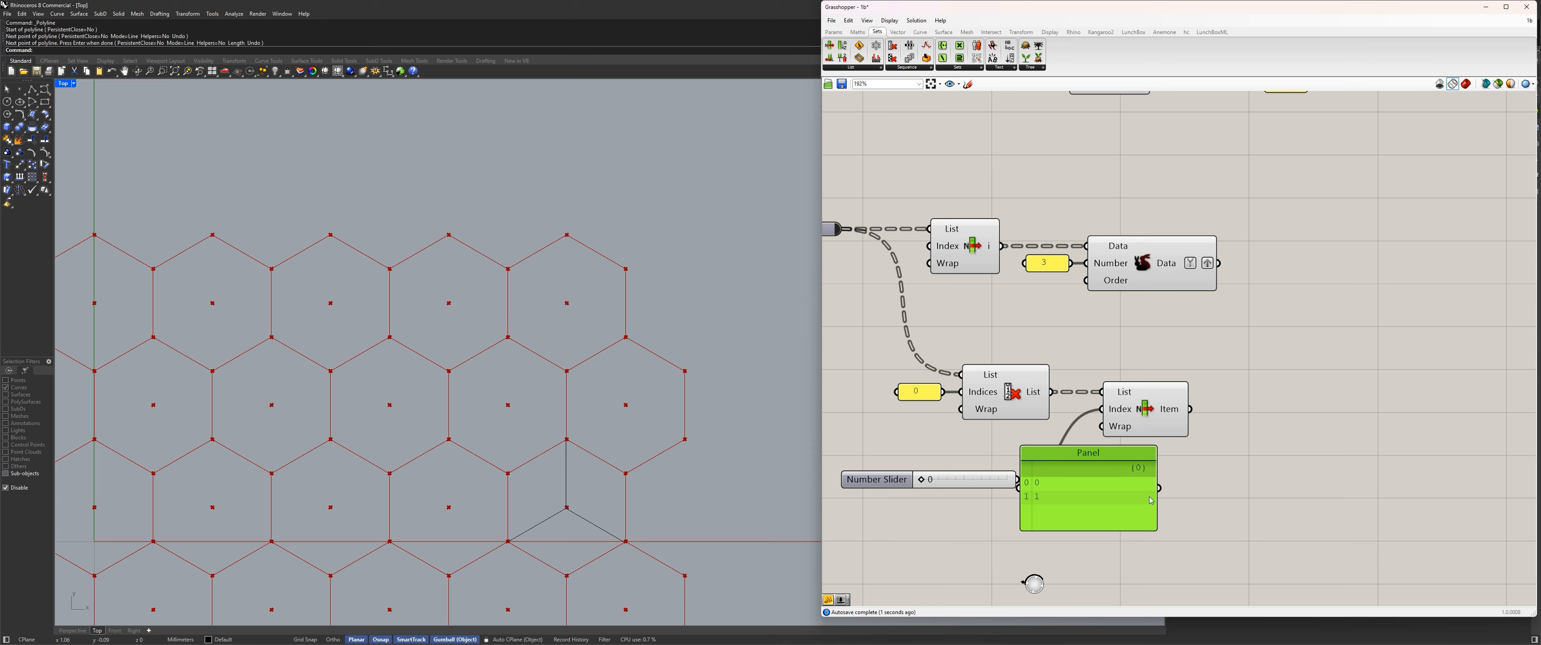
{"action": "left_click", "coordinate": [1148, 413]}
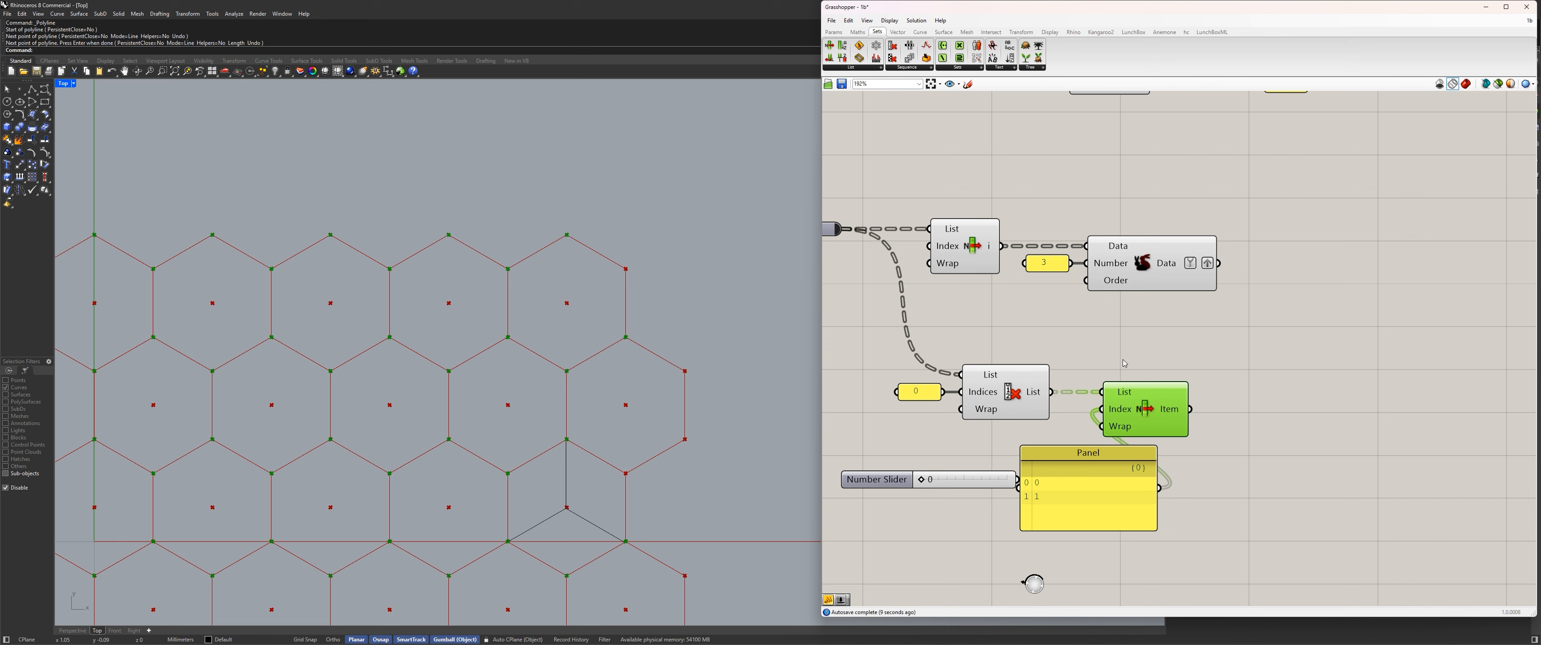
Add a panel after the new List Item, connect its Item output to it, and widen the panel.
{"action": "double_click", "coordinate": [1280, 383]}
{"action": "type", "text": "panel"}
{"action": "key", "text": "Return"}
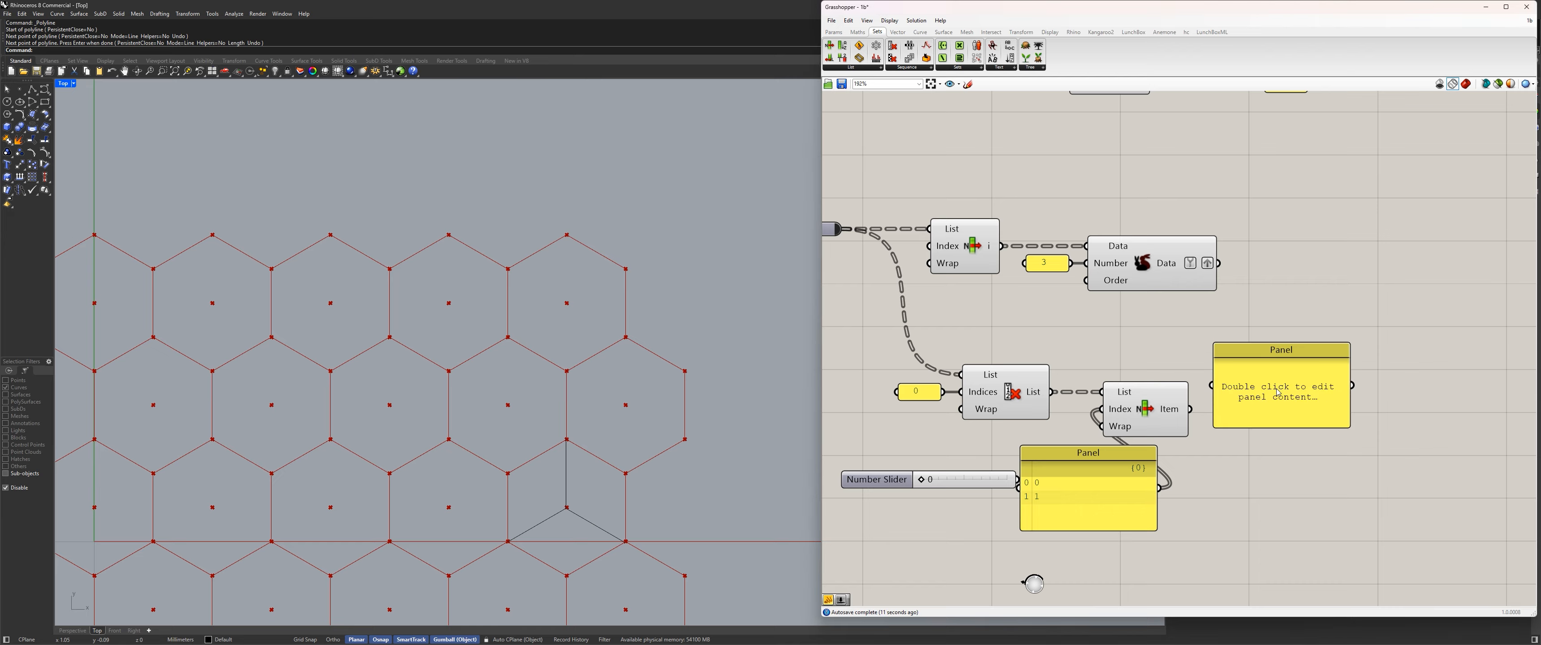
{"action": "left_click_drag", "start_coordinate": [1275, 389], "coordinate": [1311, 401]}
{"action": "left_click_drag", "start_coordinate": [1190, 409], "coordinate": [1339, 534]}
{"action": "left_click_drag", "start_coordinate": [1399, 431], "coordinate": [1475, 430]}
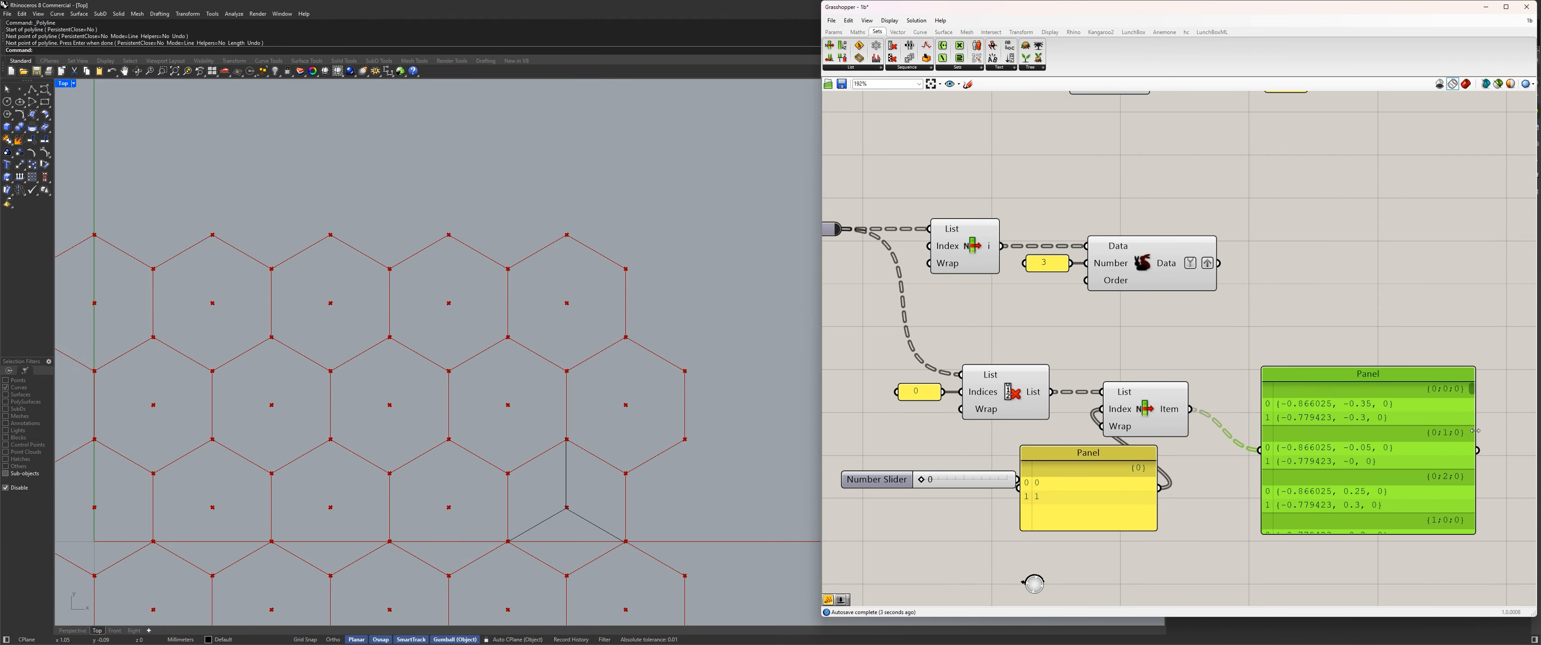
Set both entries of the index panel to 0.
{"action": "right_click_drag", "start_coordinate": [1312, 429], "coordinate": [1343, 375]}
{"action": "double_click", "coordinate": [1127, 399]}
{"action": "left_click", "coordinate": [1127, 398]}
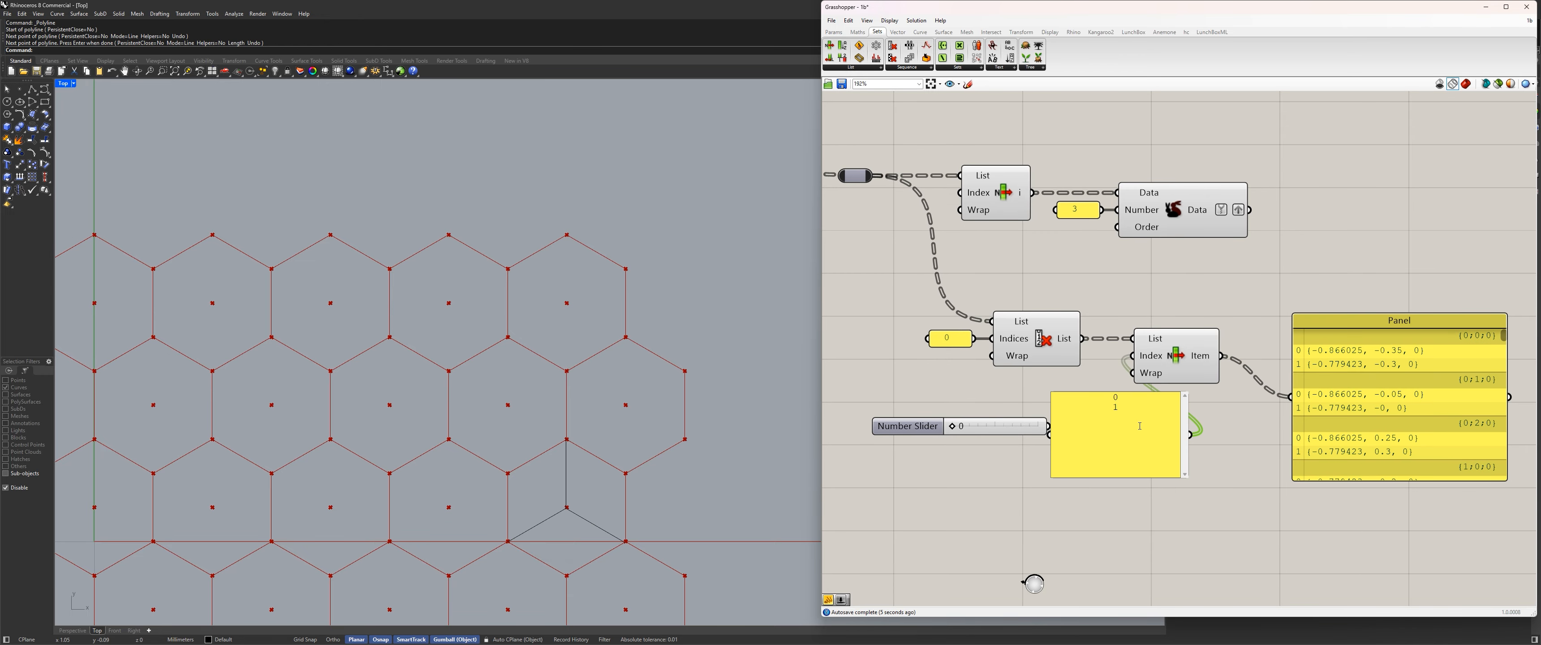
{"action": "left_click", "coordinate": [1290, 512]}
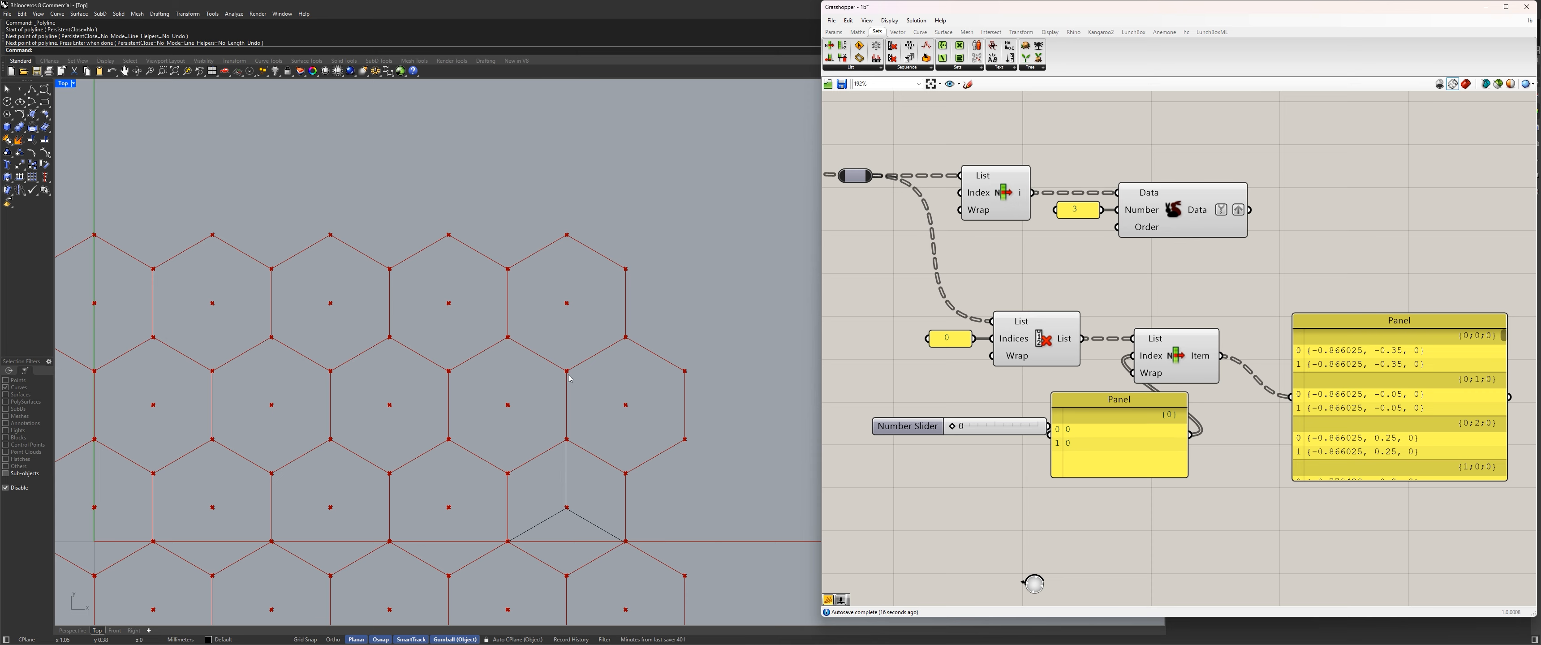
Move the unused number slider and the index panel clear of the List Item component.
{"action": "left_click_drag", "start_coordinate": [993, 426], "coordinate": [888, 467]}
{"action": "left_click_drag", "start_coordinate": [1119, 446], "coordinate": [1072, 445]}
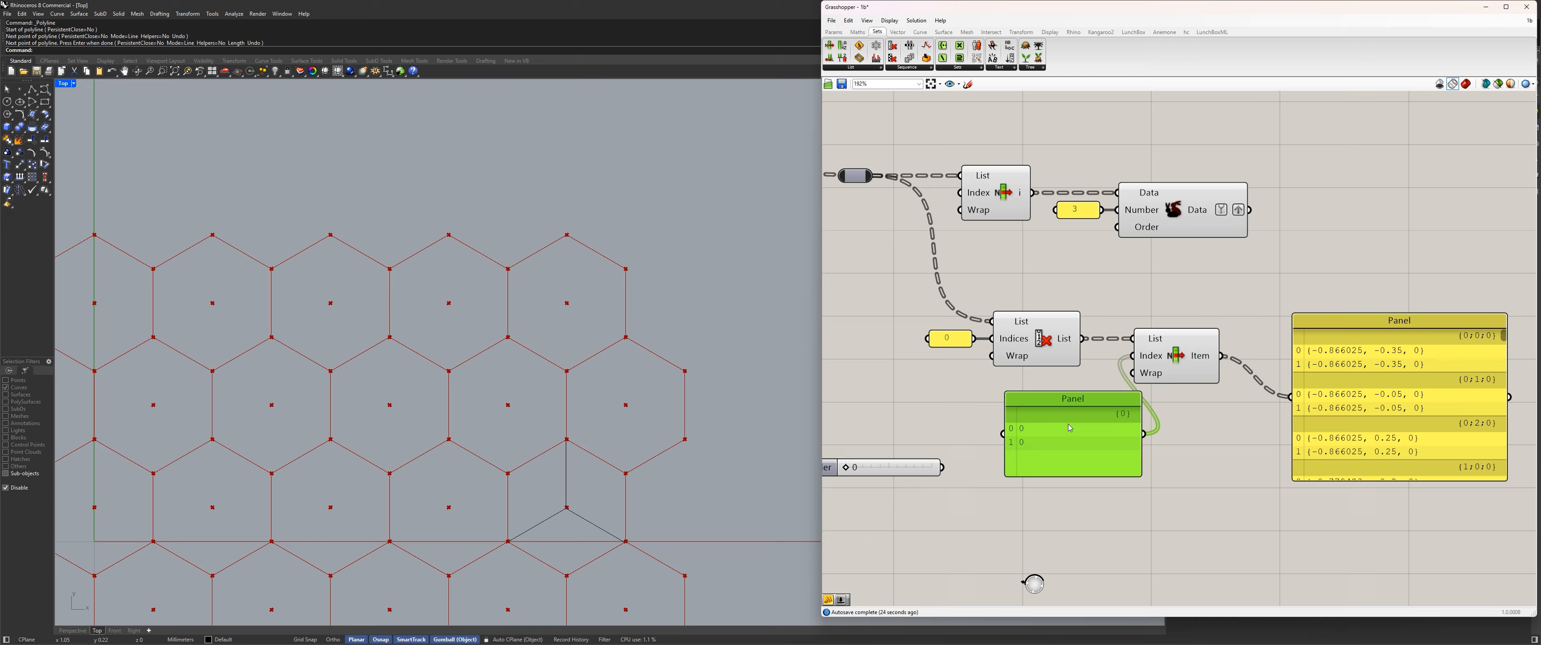
{"action": "left_click_drag", "start_coordinate": [1070, 427], "coordinate": [1043, 437]}
Replace the index panel's content with a one-per-line list starting 0, 1, 2, 2, 3, 4, 4 and ending with 0.
{"action": "double_click", "coordinate": [1044, 436]}
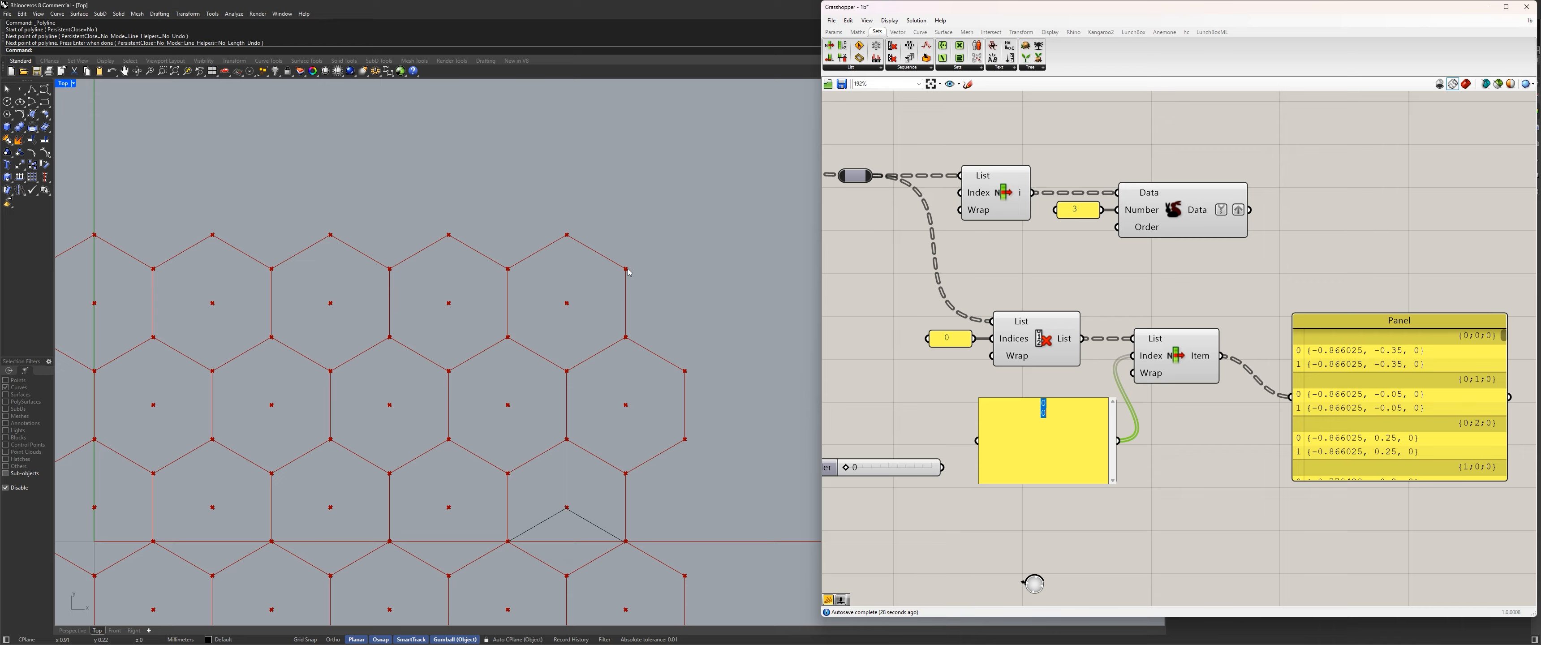
{"action": "type", "text": "0 "}
{"action": "type", "text": "1"}
{"action": "key", "text": "Return"}
{"action": "type", "text": "2"}
{"action": "key", "text": "Return"}
{"action": "type", "text": "3"}
{"action": "key", "text": "Return"}
{"action": "key", "text": "Return"}
{"action": "type", "text": "0"}
{"action": "left_click", "coordinate": [1230, 475]}
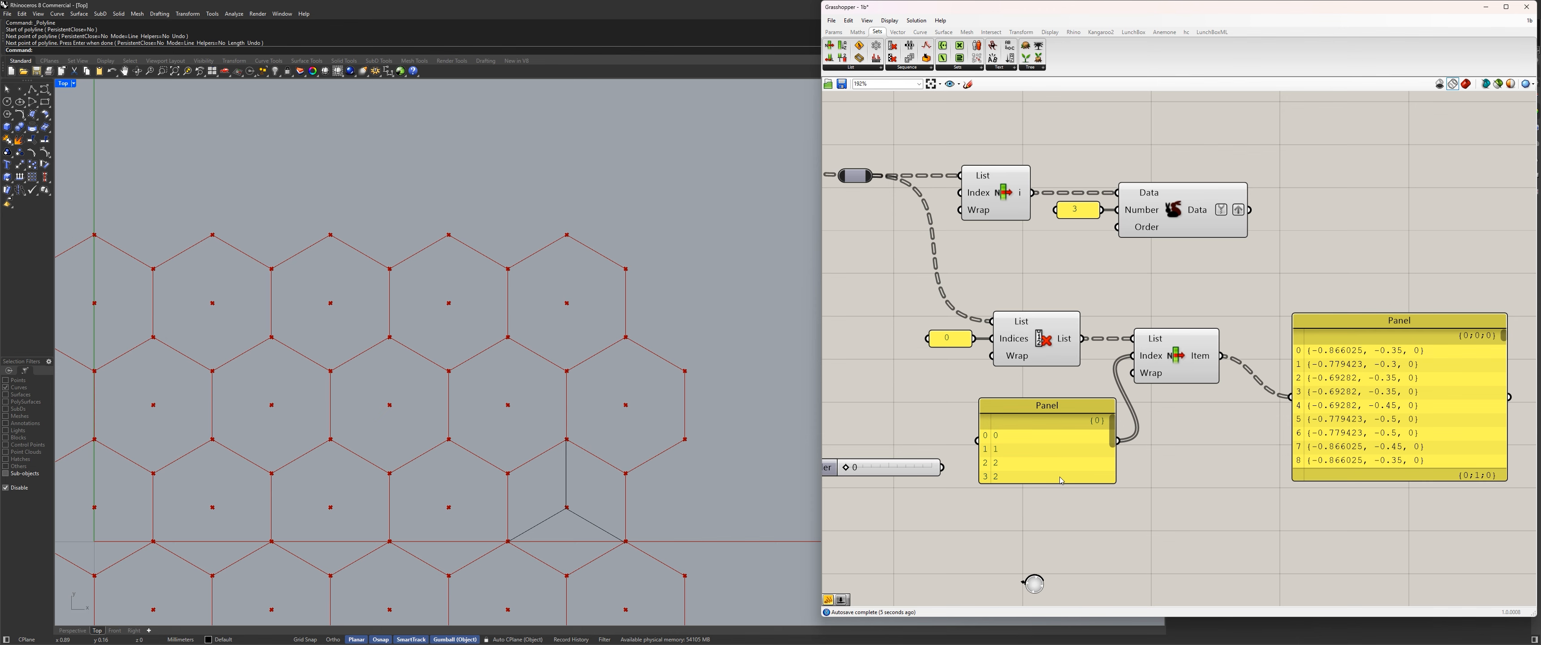
Make the index panel taller and move the coordinate panel further away from List Item.
{"action": "left_click_drag", "start_coordinate": [1061, 483], "coordinate": [1061, 526]}
{"action": "right_click_drag", "start_coordinate": [1128, 486], "coordinate": [1015, 439]}
{"action": "left_click_drag", "start_coordinate": [1283, 386], "coordinate": [1335, 346]}
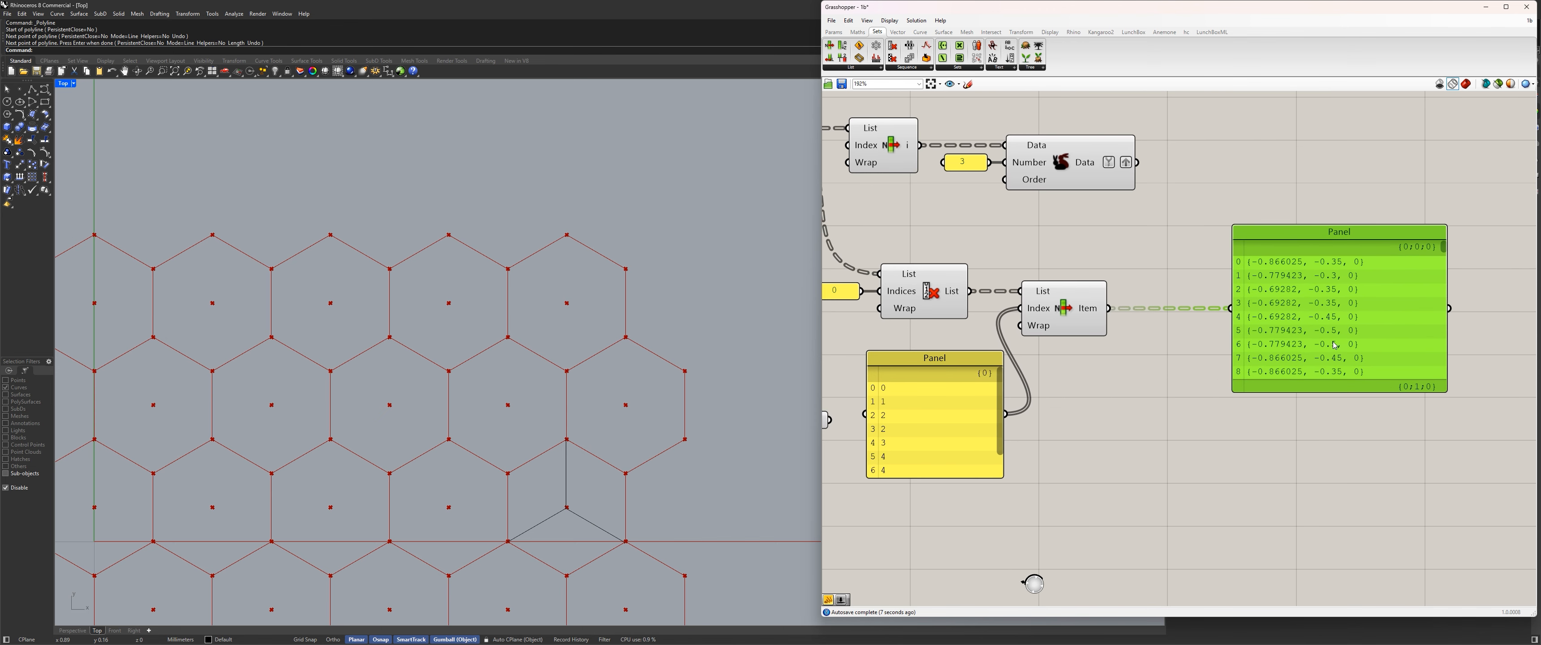
Insert a Partition List component between the new List Item and the coordinate panel.
{"action": "double_click", "coordinate": [1125, 378]}
{"action": "type", "text": "spli"}
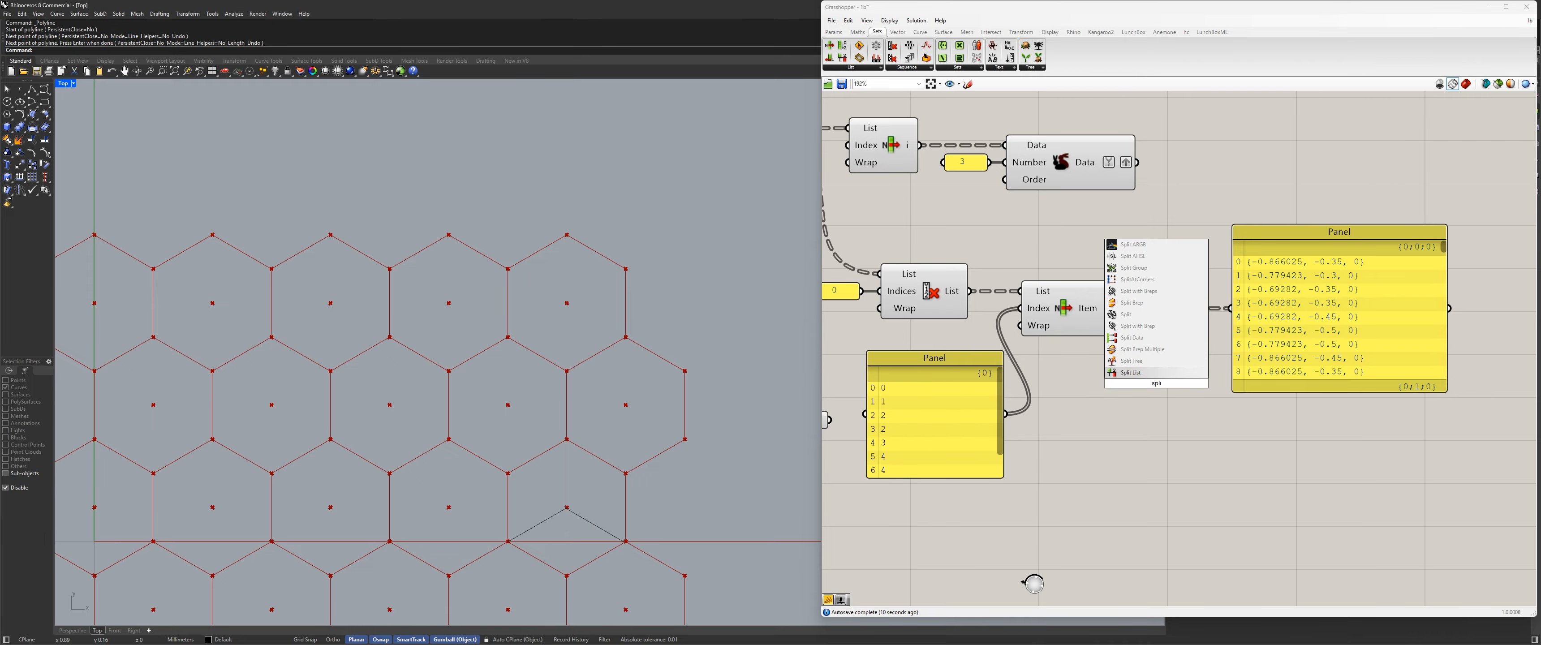
{"action": "key", "text": "BackSpace"}
{"action": "key", "text": "BackSpace"}
{"action": "key", "text": "BackSpace"}
{"action": "key", "text": "BackSpace"}
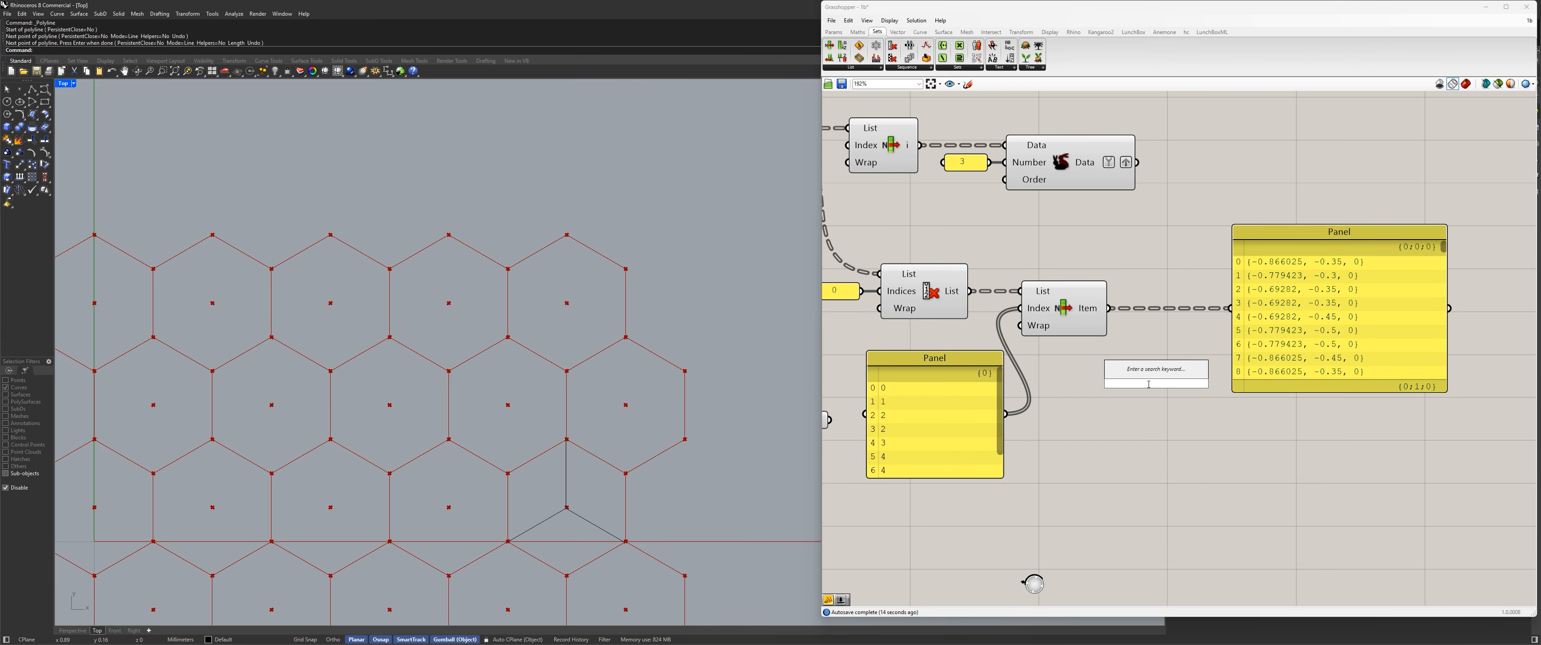
{"action": "type", "text": "part"}
{"action": "key", "text": "Return"}
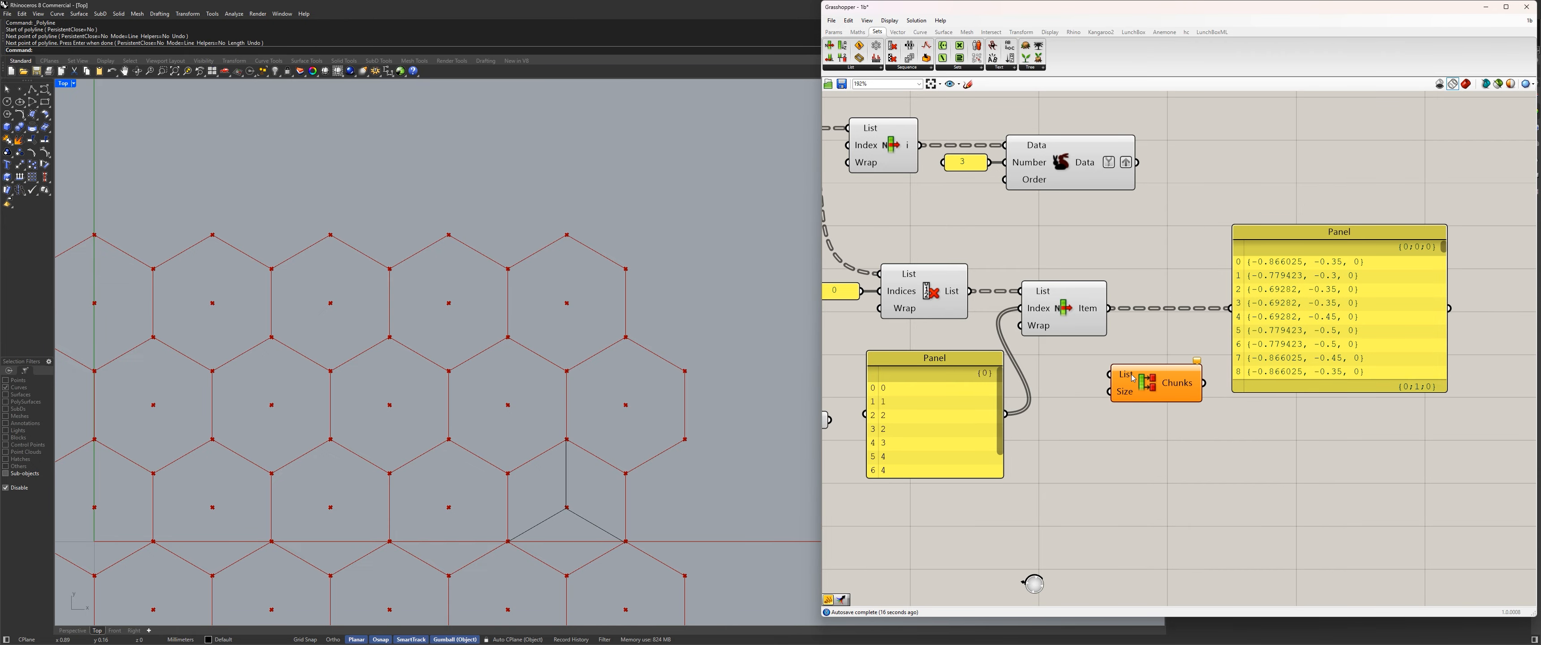
Make room for Partition List after List Item and connect List Item's output to its List input.
{"action": "left_click_drag", "start_coordinate": [1148, 387], "coordinate": [1181, 374]}
{"action": "left_click_drag", "start_coordinate": [1281, 341], "coordinate": [1393, 331]}
{"action": "left_click_drag", "start_coordinate": [1065, 310], "coordinate": [1119, 310]}
{"action": "left_click_drag", "start_coordinate": [1186, 371], "coordinate": [1271, 364]}
{"action": "right_click_drag", "start_coordinate": [1208, 332], "coordinate": [1077, 315]}
{"action": "left_click_drag", "start_coordinate": [1032, 291], "coordinate": [1106, 328]}
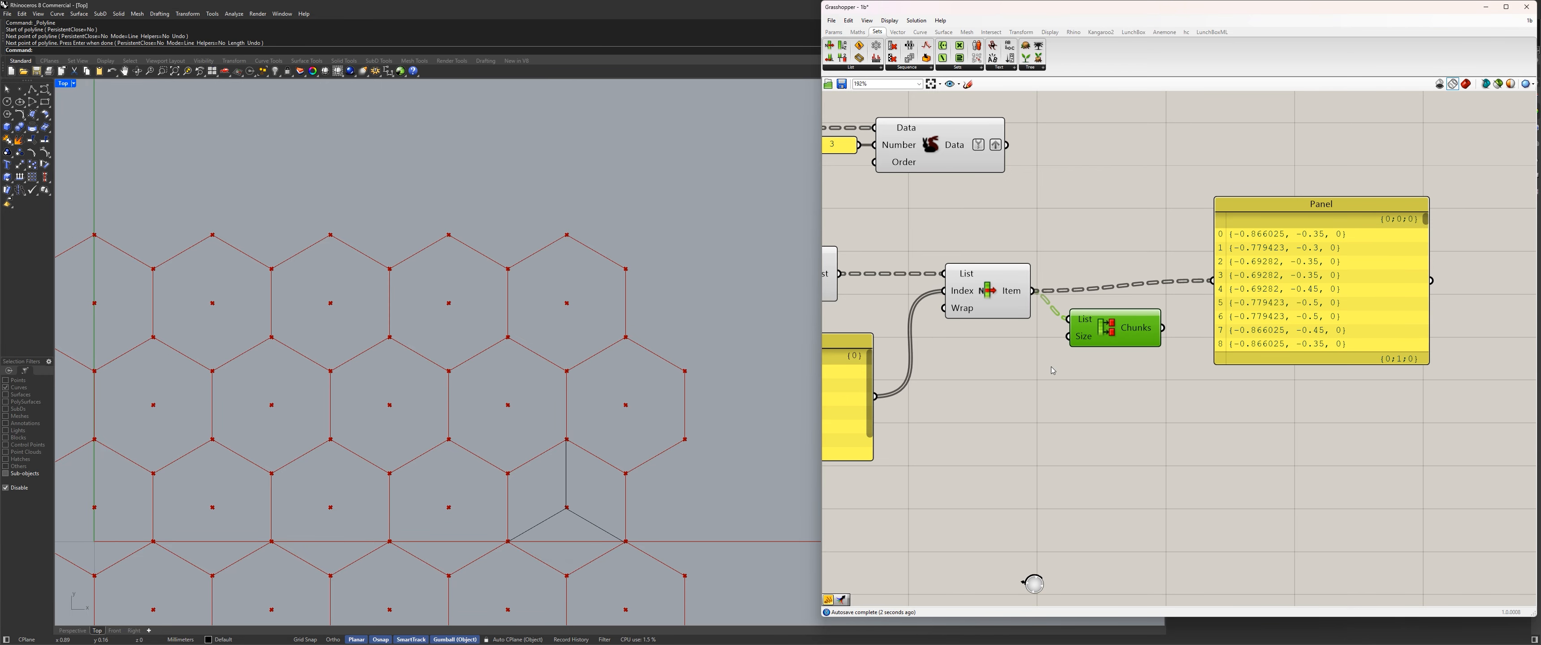
Connect a number slider of 3 to Partition List's Size input, and feed the Chunks output into the coordinate panel.
{"action": "double_click", "coordinate": [1025, 365]}
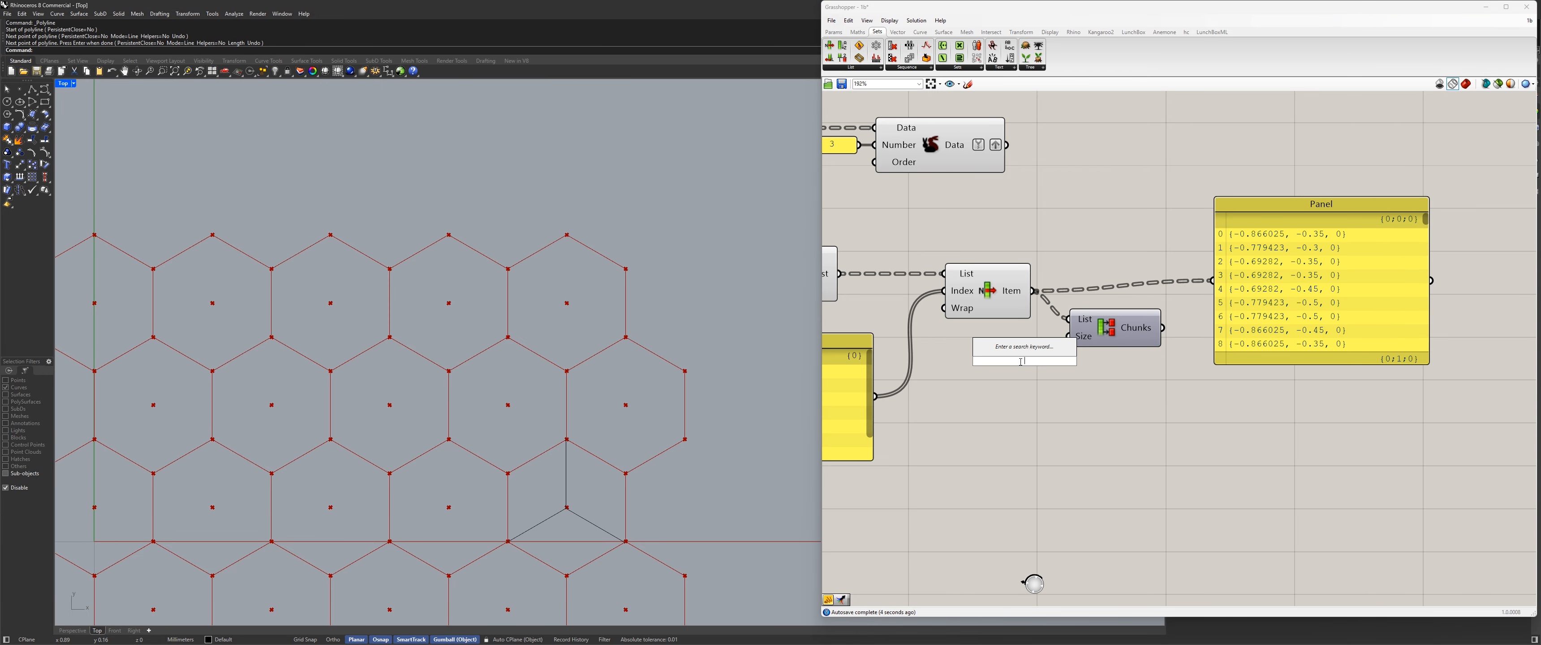
{"action": "type", "text": "3"}
{"action": "key", "text": "Return"}
{"action": "left_click_drag", "start_coordinate": [1012, 395], "coordinate": [1067, 336]}
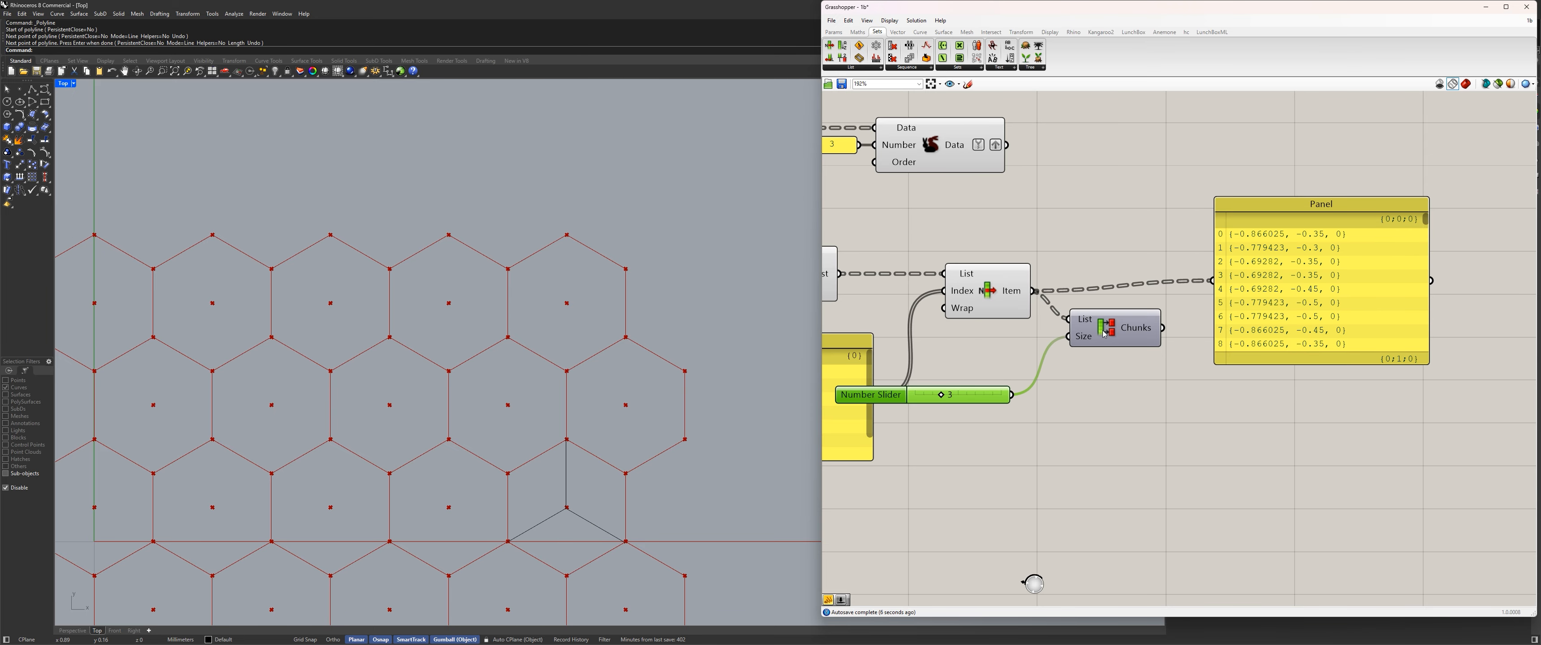
{"action": "left_click_drag", "start_coordinate": [1162, 328], "coordinate": [1213, 281]}
{"action": "right_click_drag", "start_coordinate": [1087, 269], "coordinate": [1061, 293]}
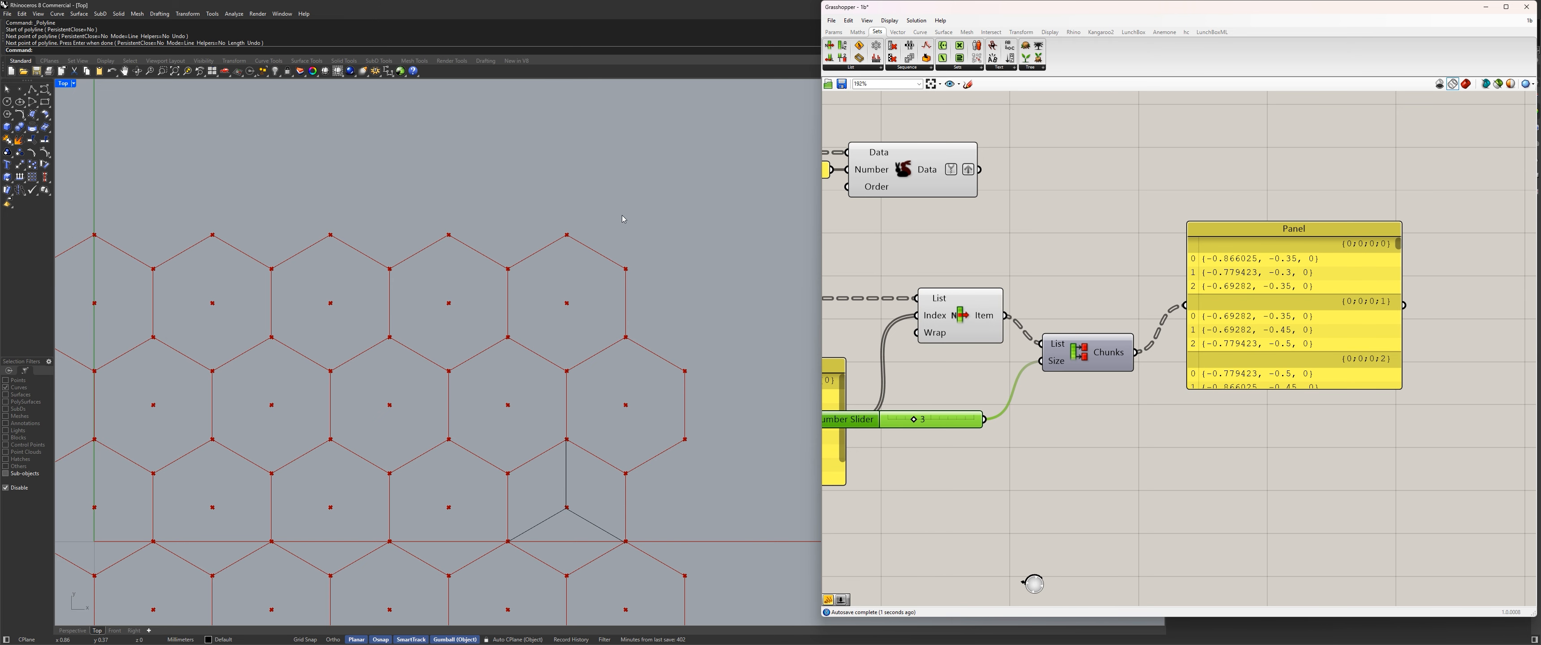
Insert a Merge component and connect the copied Duplicate Data to its first input and the partitioned Chunks to its second.
{"action": "right_click_drag", "start_coordinate": [1003, 201], "coordinate": [984, 191]}
{"action": "double_click", "coordinate": [1091, 223]}
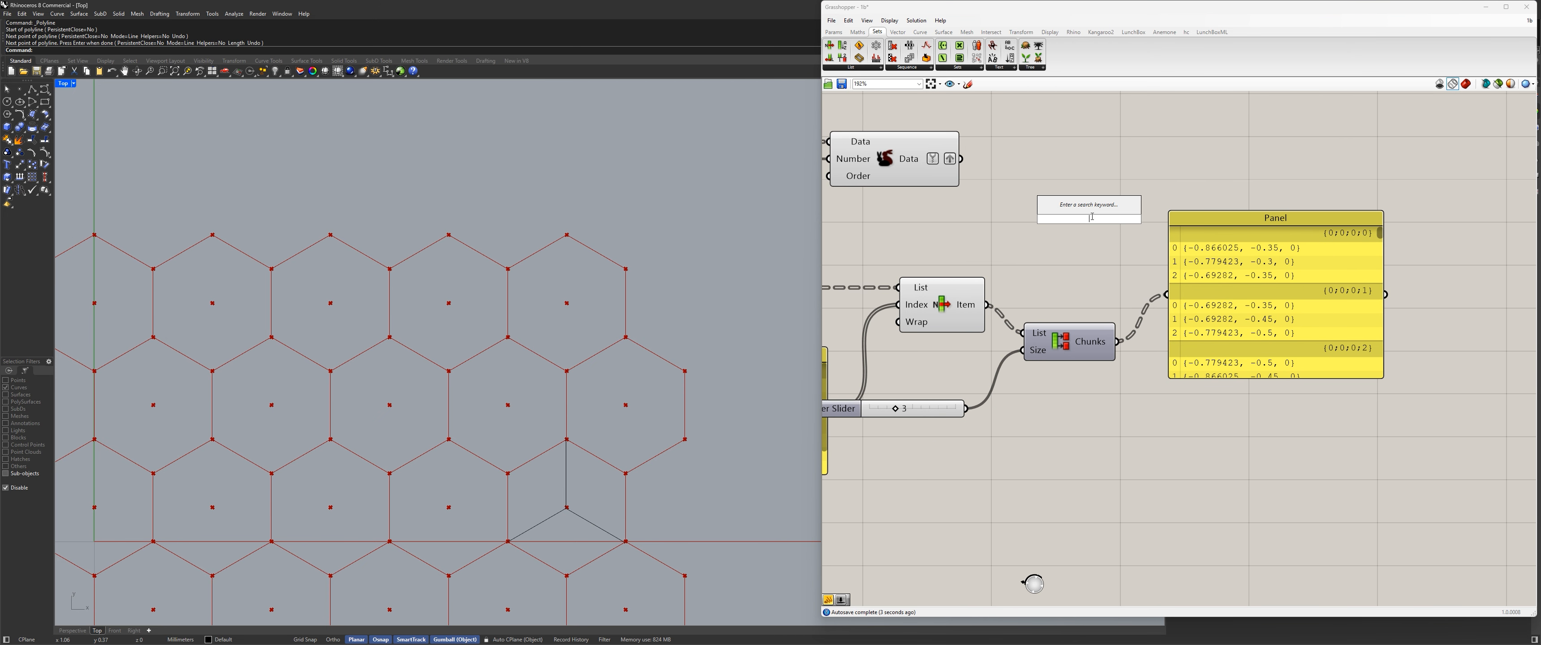
{"action": "type", "text": "merge"}
{"action": "key", "text": "Return"}
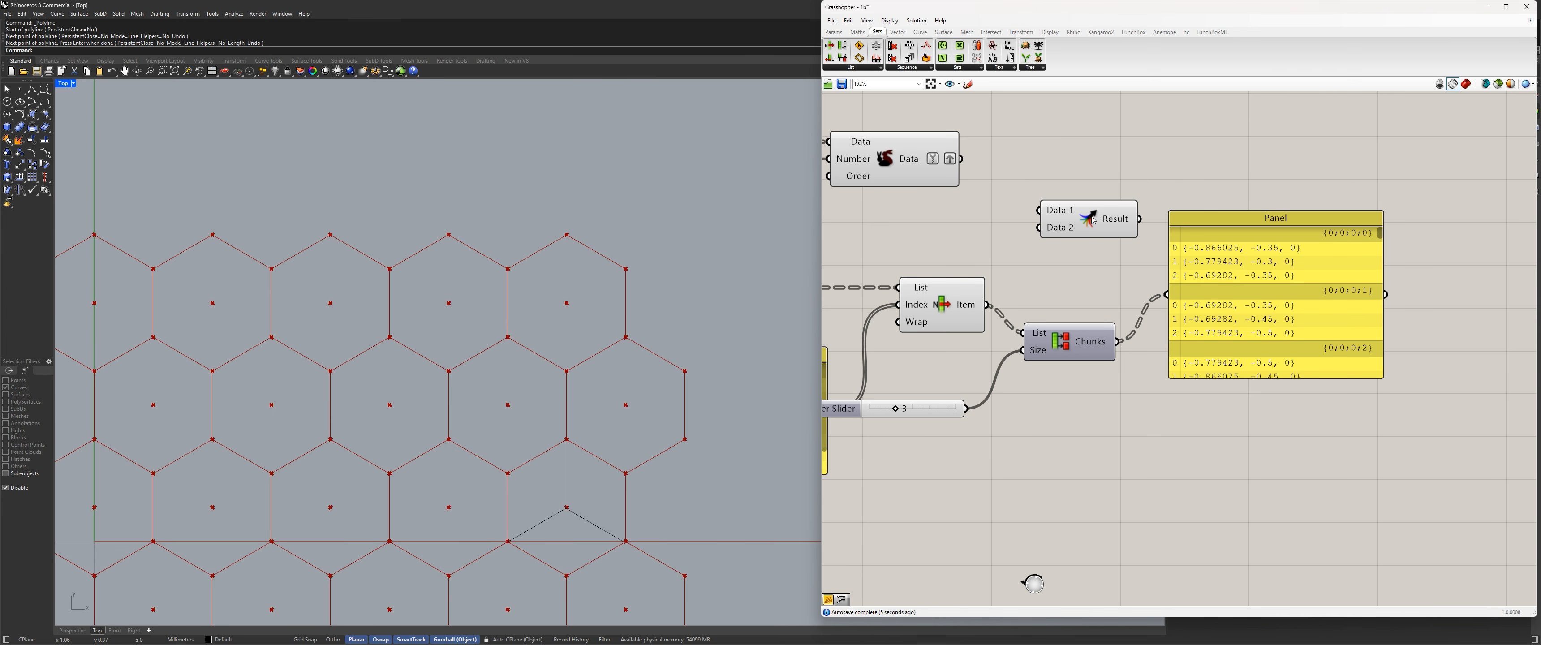
{"action": "scroll", "coordinate": [1097, 445], "scroll_direction": "down", "scroll_amount": 5}
{"action": "left_click_drag", "start_coordinate": [1165, 362], "coordinate": [1240, 394]}
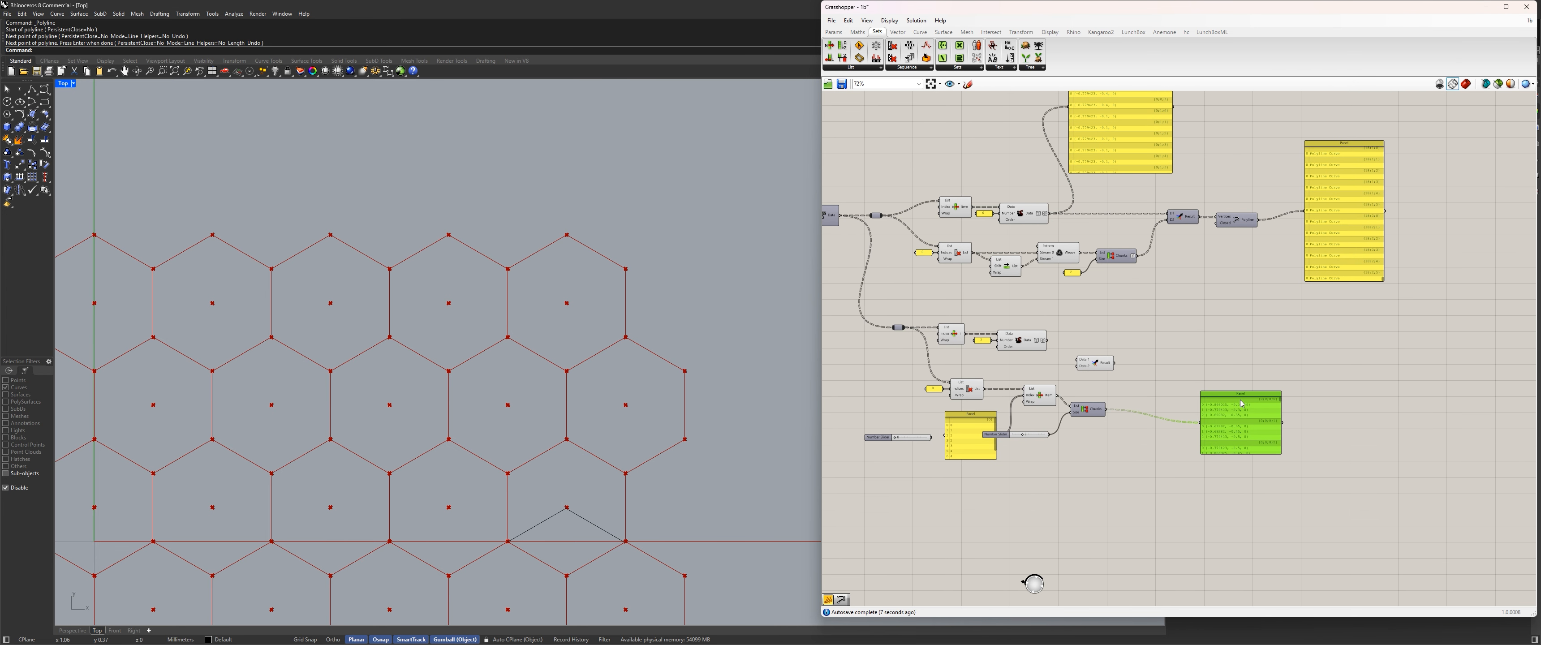
{"action": "scroll", "coordinate": [1137, 378], "scroll_direction": "up", "scroll_amount": 3}
{"action": "left_click_drag", "start_coordinate": [1066, 354], "coordinate": [1134, 360]}
{"action": "left_click_drag", "start_coordinate": [987, 316], "coordinate": [1120, 357]}
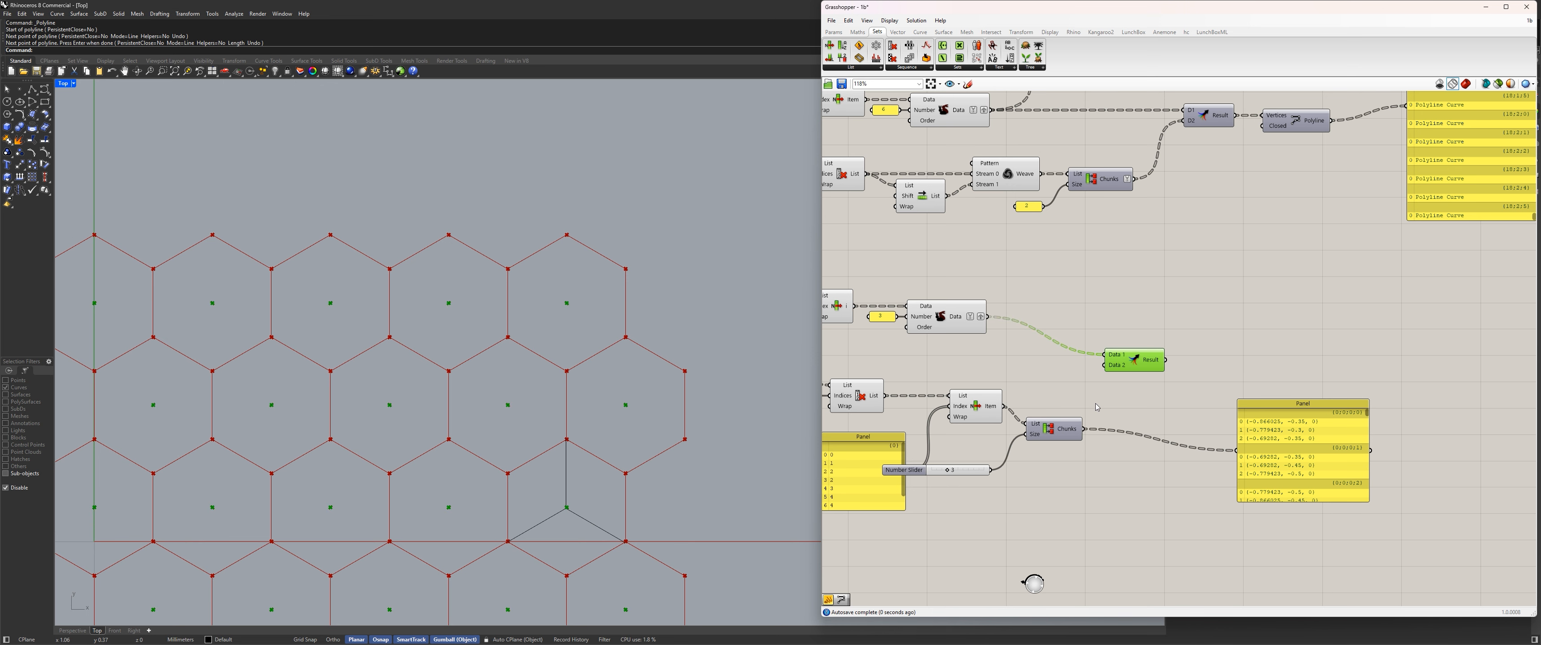
{"action": "left_click_drag", "start_coordinate": [1083, 430], "coordinate": [1108, 366]}
Copy the existing Polyline component beside the new Merge and connect Merge's Result to its Vertices input.
{"action": "right_click_drag", "start_coordinate": [1216, 350], "coordinate": [1169, 354]}
{"action": "left_click", "coordinate": [1170, 354]}
{"action": "left_click_drag", "start_coordinate": [1238, 132], "coordinate": [1203, 394]}
{"action": "mouse_move", "coordinate": [1119, 364]}
{"action": "left_mouse_down"}
{"action": "mouse_move", "coordinate": [1180, 386]}
{"action": "mouse_move", "coordinate": [1225, 357]}
{"action": "left_mouse_up"}
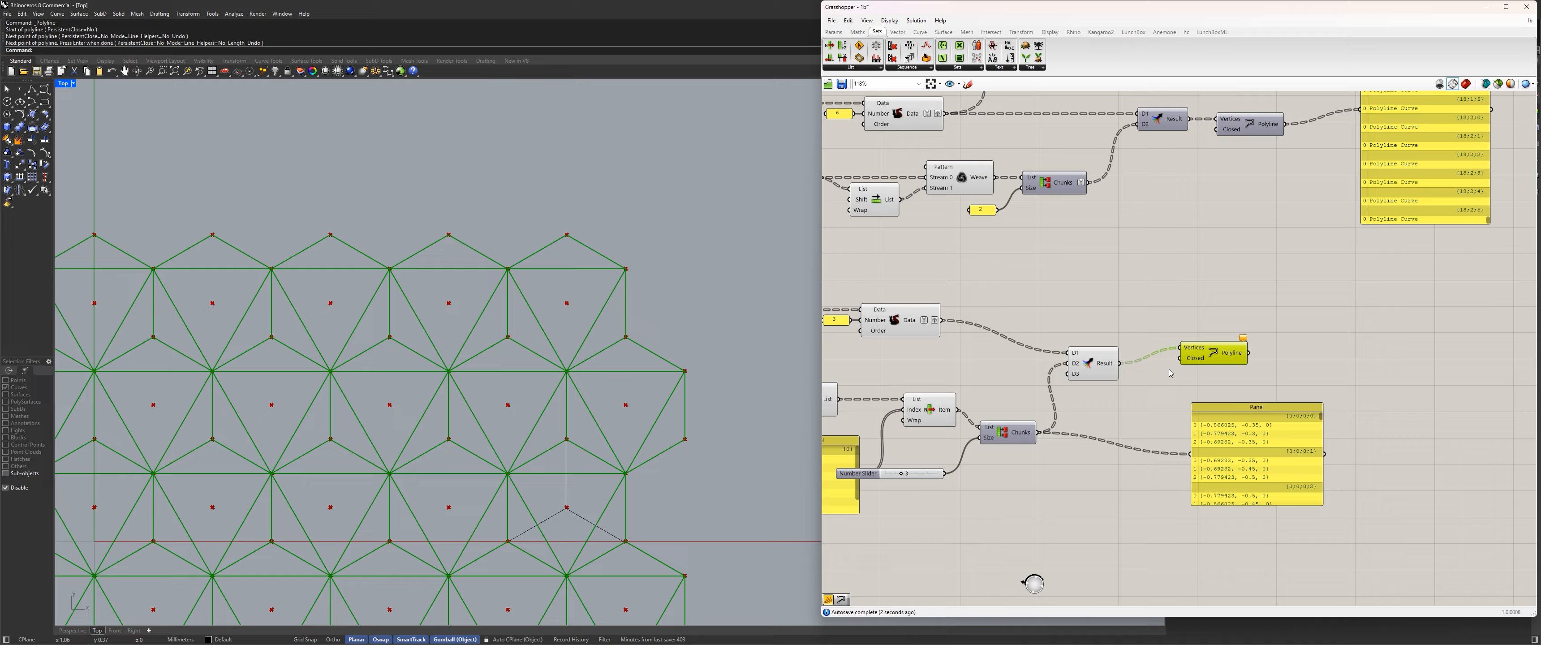
{"action": "scroll", "coordinate": [1156, 388], "scroll_direction": "up", "scroll_amount": 2}
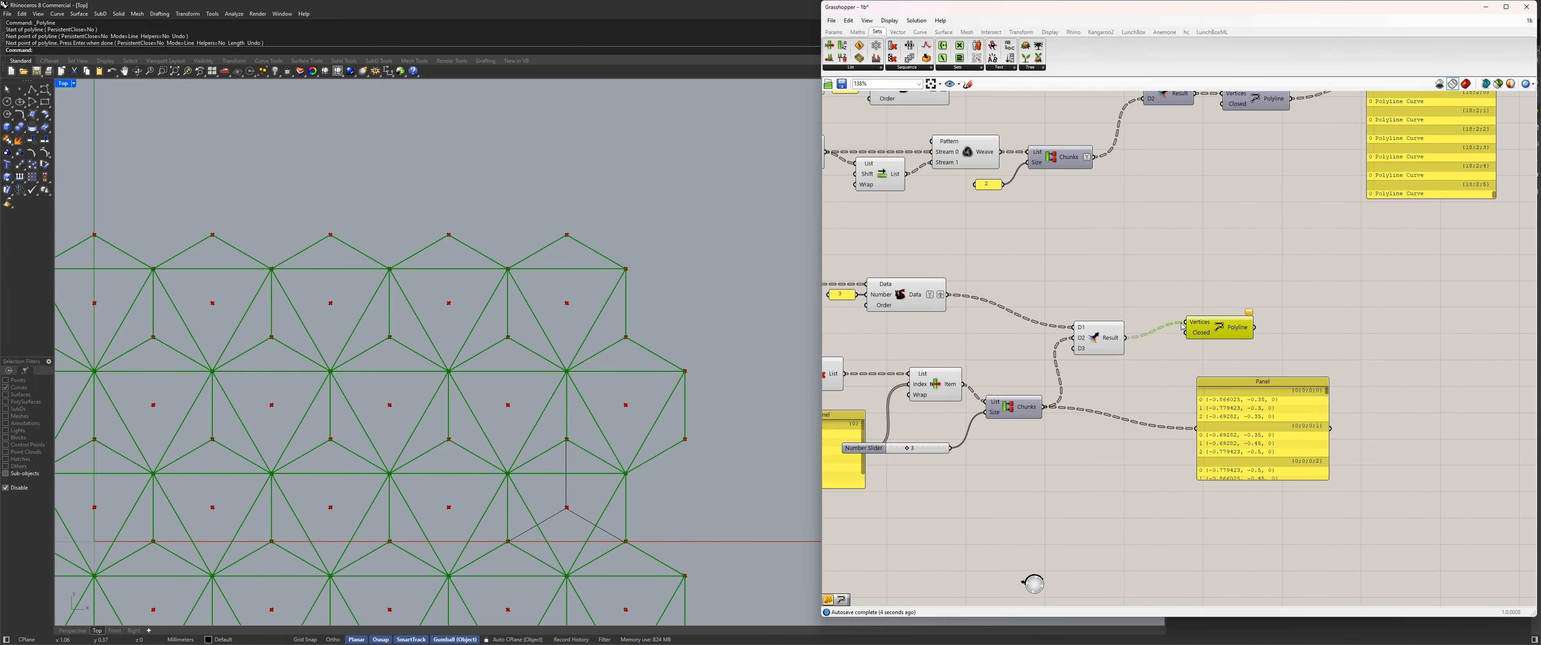
Delete the copied Polyline and space out the Merge, Partition List and coordinate panel.
{"action": "key", "text": "Delete"}
{"action": "scroll", "coordinate": [1141, 294], "scroll_direction": "down", "scroll_amount": 2}
{"action": "right_click_drag", "start_coordinate": [1141, 294], "coordinate": [1123, 353]}
{"action": "left_click_drag", "start_coordinate": [1076, 401], "coordinate": [1125, 368]}
{"action": "right_click_drag", "start_coordinate": [1019, 381], "coordinate": [1027, 297]}
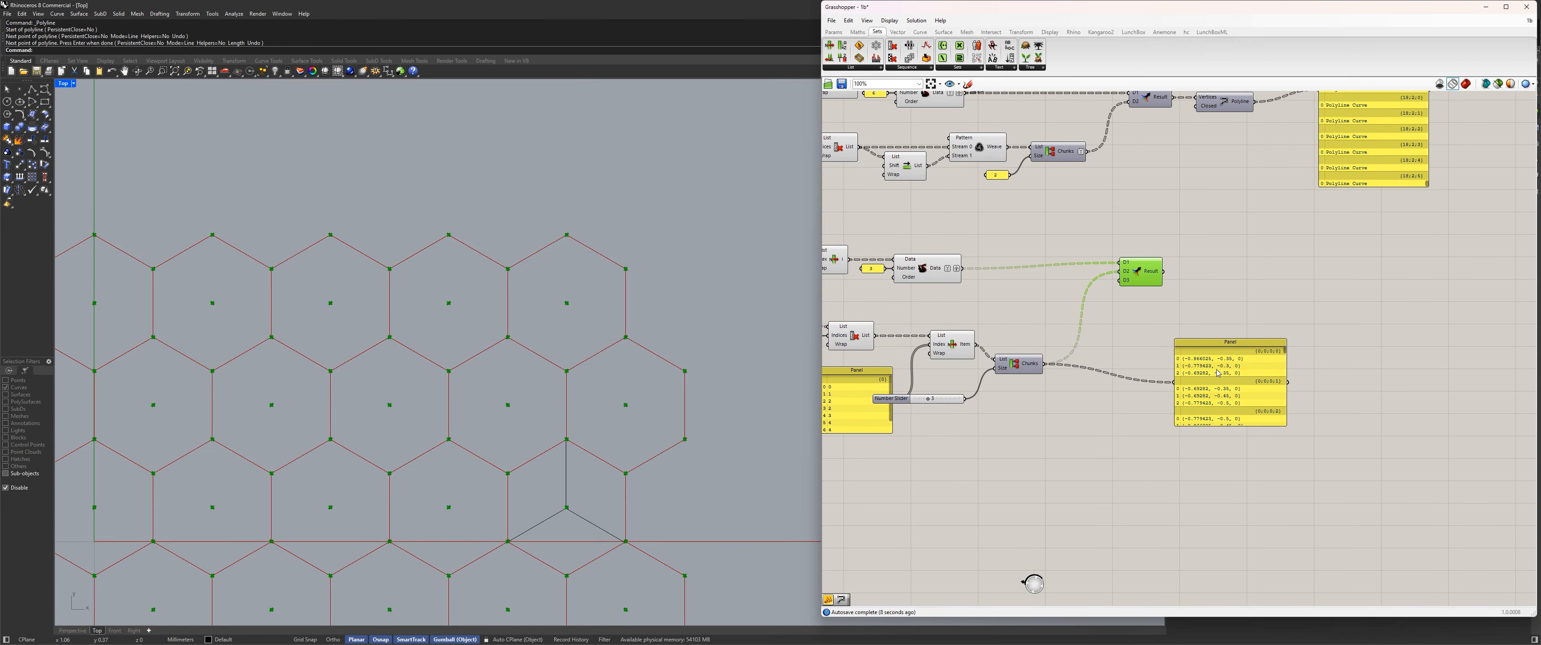
{"action": "left_click_drag", "start_coordinate": [1210, 381], "coordinate": [1227, 302]}
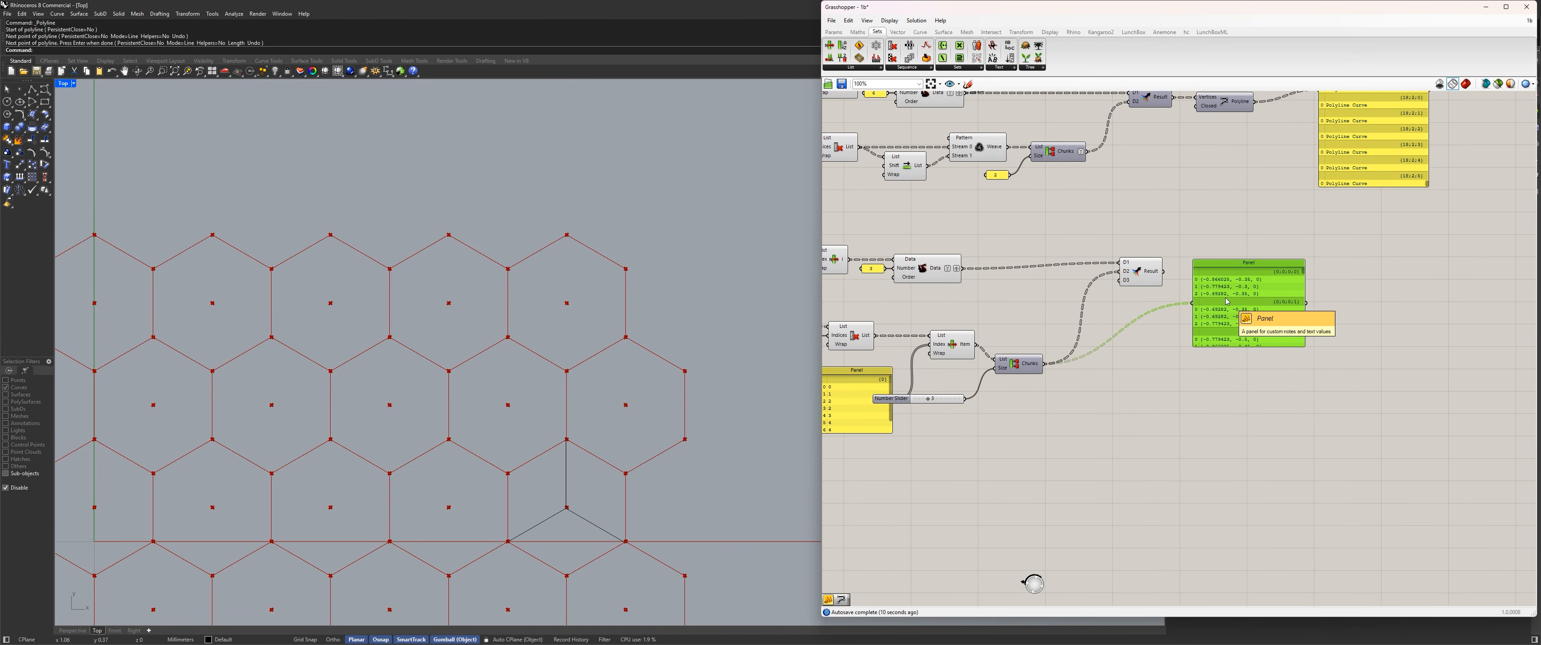
{"action": "scroll", "coordinate": [1227, 301], "scroll_direction": "up", "scroll_amount": 2}
{"action": "left_click_drag", "start_coordinate": [1227, 302], "coordinate": [1229, 372]}
{"action": "right_click_drag", "start_coordinate": [990, 395], "coordinate": [1067, 369]}
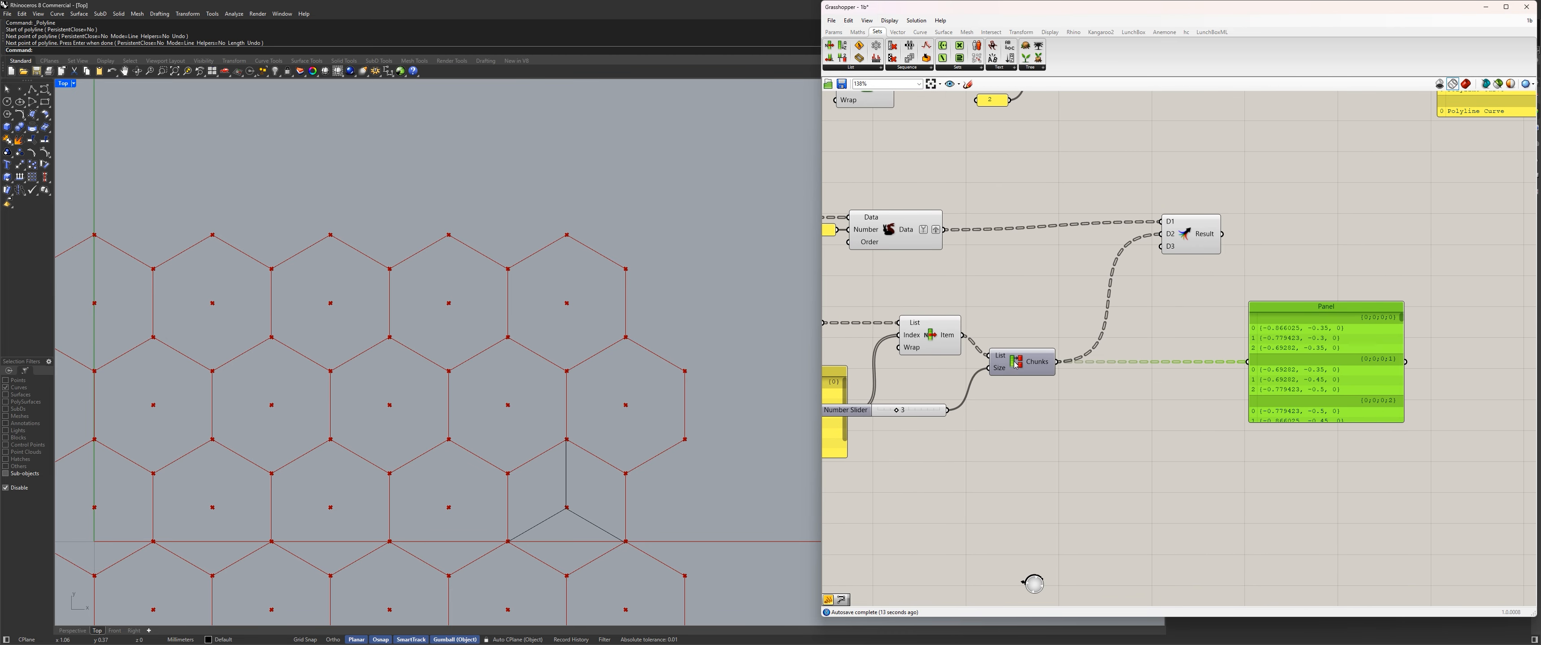
{"action": "left_click_drag", "start_coordinate": [1015, 366], "coordinate": [1250, 363]}
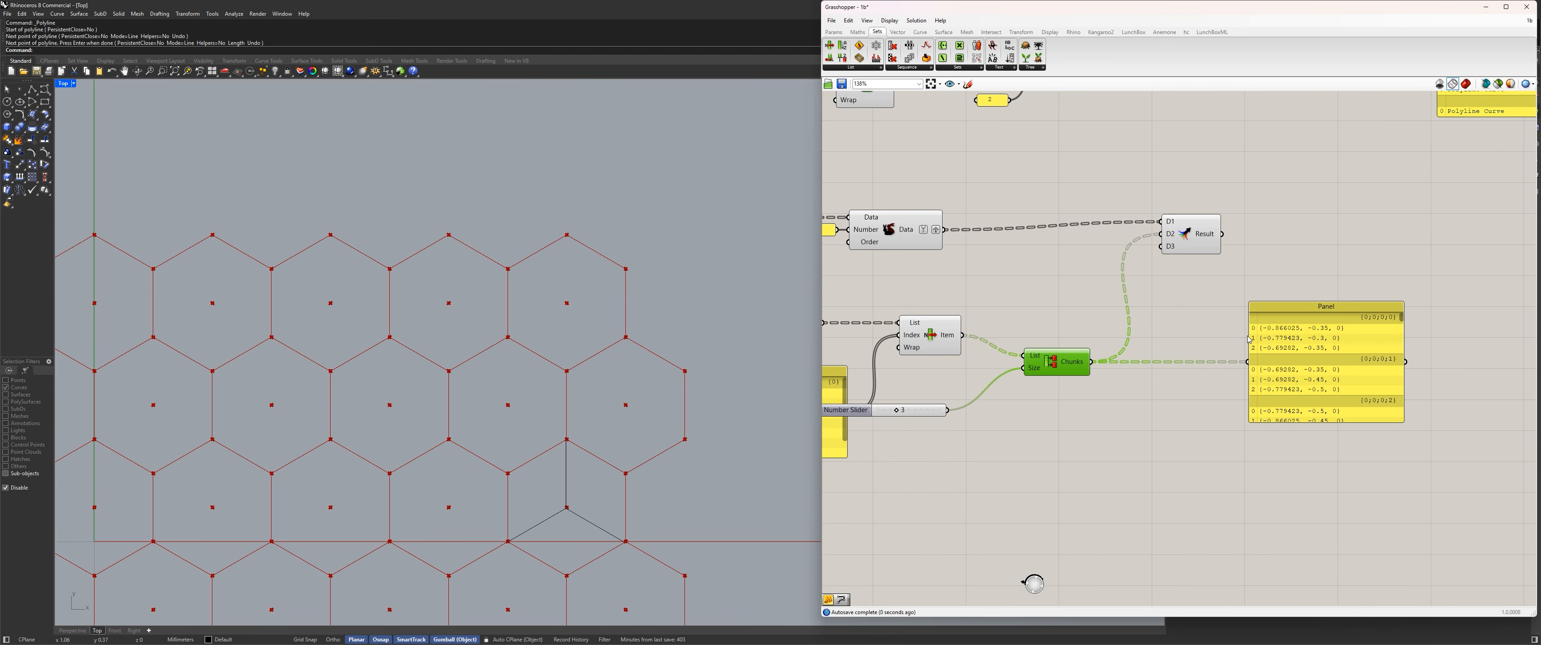
Simplify Partition List's Chunks output and feed Merge's Result into the coordinate panel.
{"action": "right_click", "coordinate": [1073, 370]}
{"action": "left_click", "coordinate": [1129, 436]}
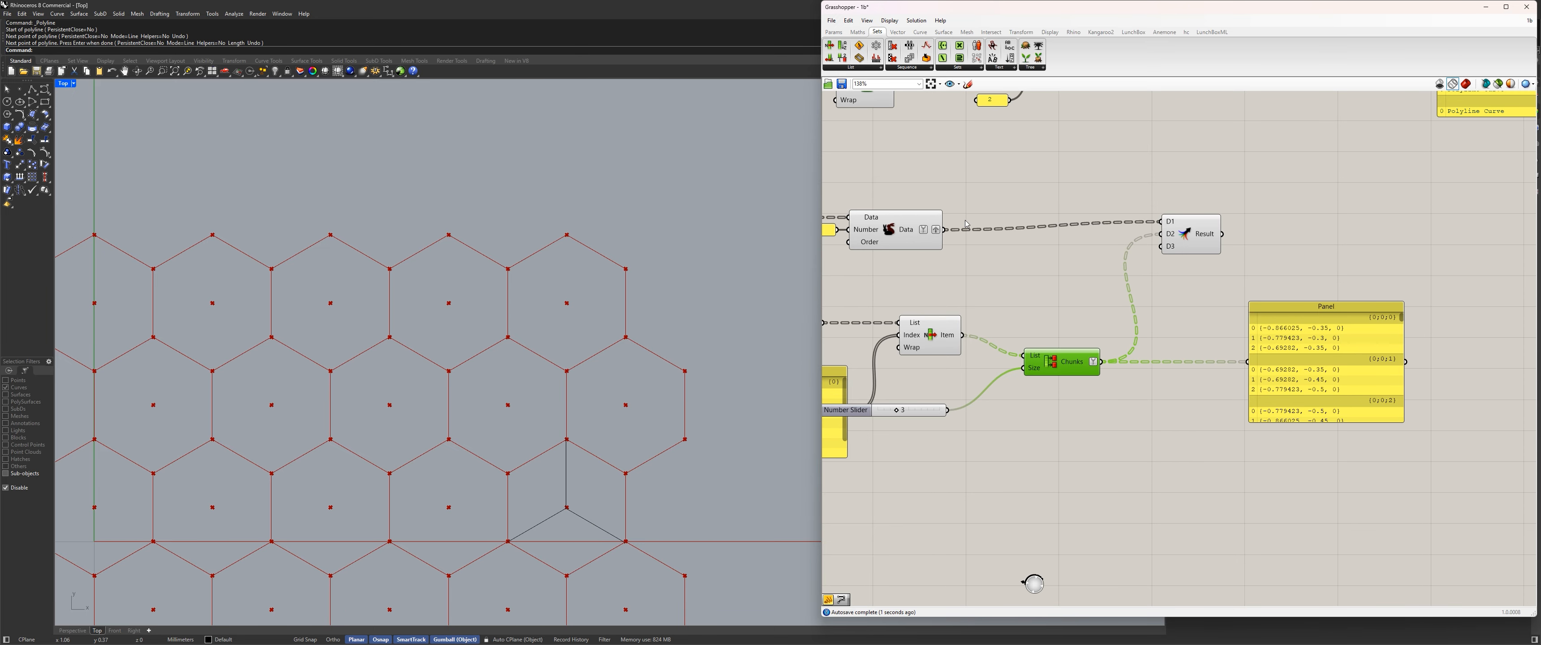
{"action": "left_click_drag", "start_coordinate": [1222, 234], "coordinate": [1248, 362]}
{"action": "left_click", "coordinate": [1260, 379]}
{"action": "right_click_drag", "start_coordinate": [1251, 362], "coordinate": [1202, 446]}
Insert a new Polyline component and connect Merge's Result to its Vertices input.
{"action": "double_click", "coordinate": [1243, 259]}
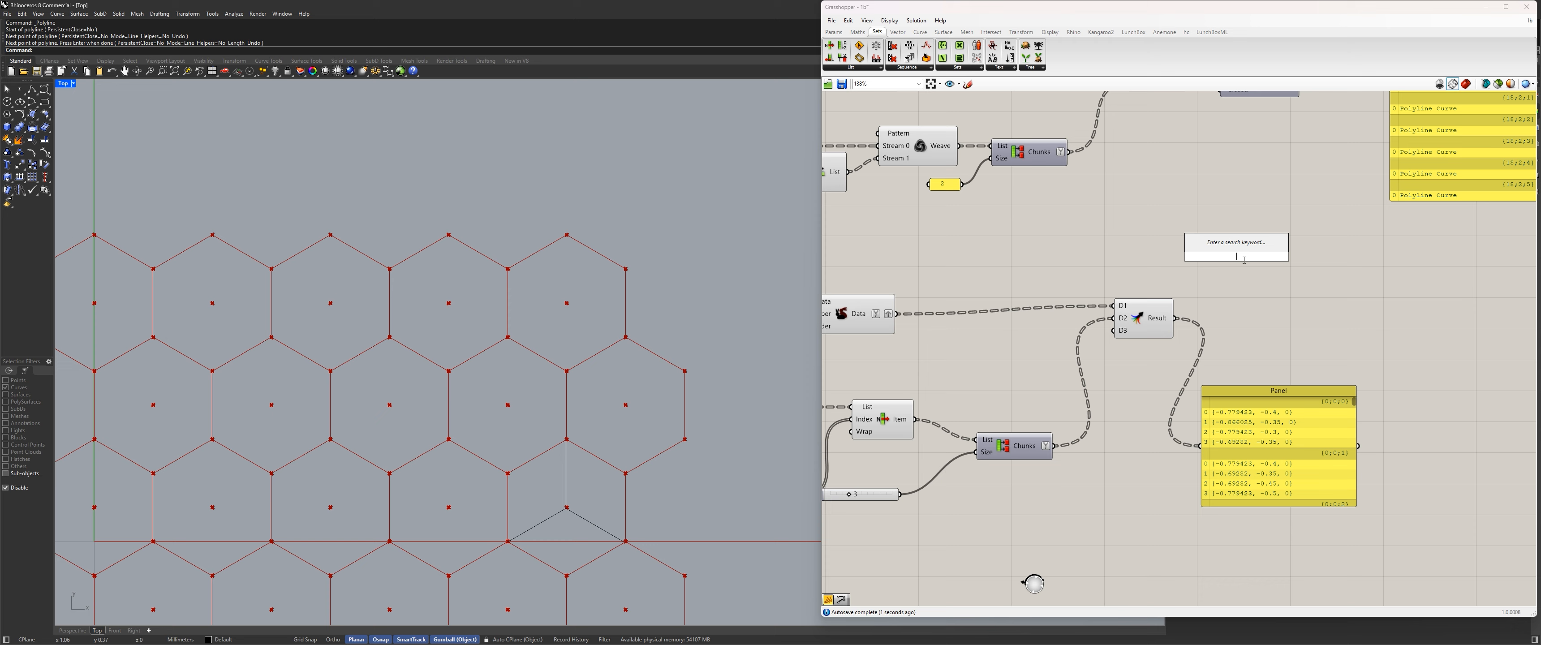
{"action": "type", "text": "poly"}
{"action": "key", "text": "Return"}
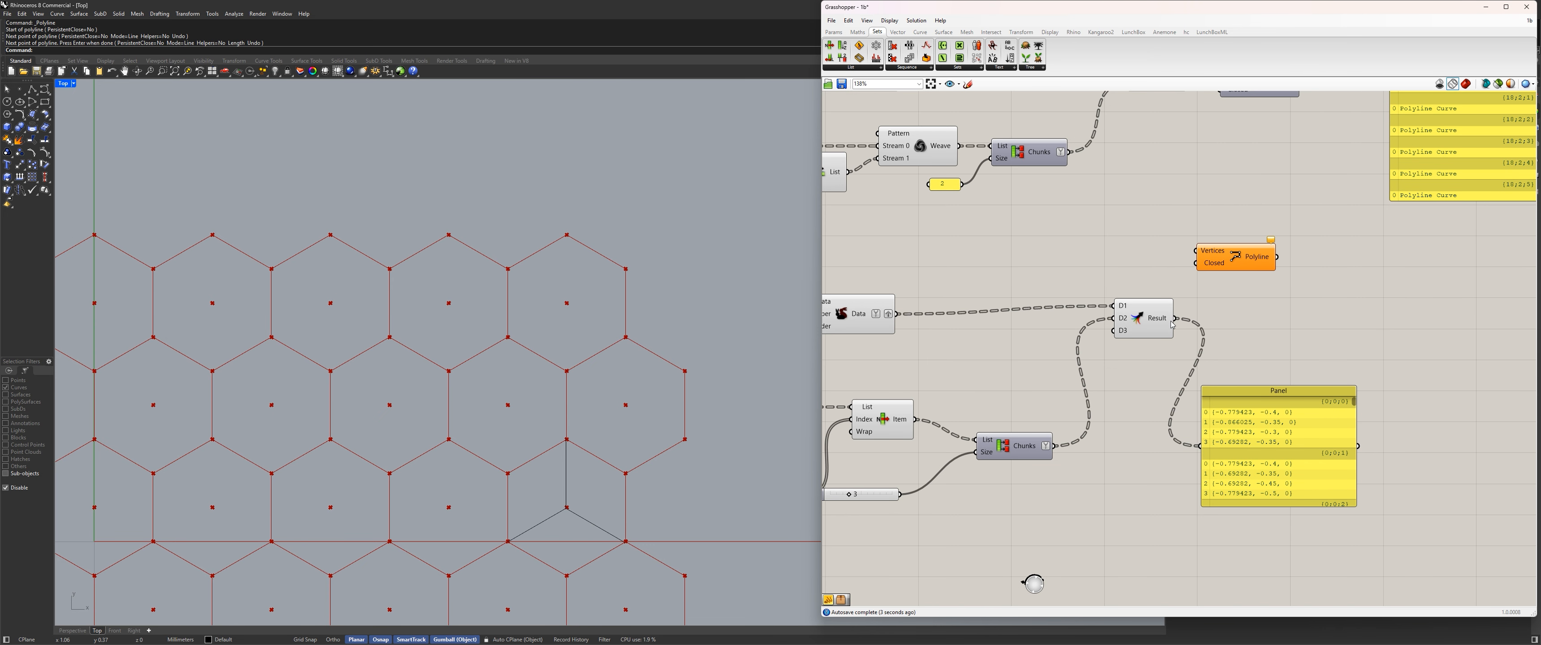
{"action": "left_click_drag", "start_coordinate": [1175, 318], "coordinate": [1318, 284]}
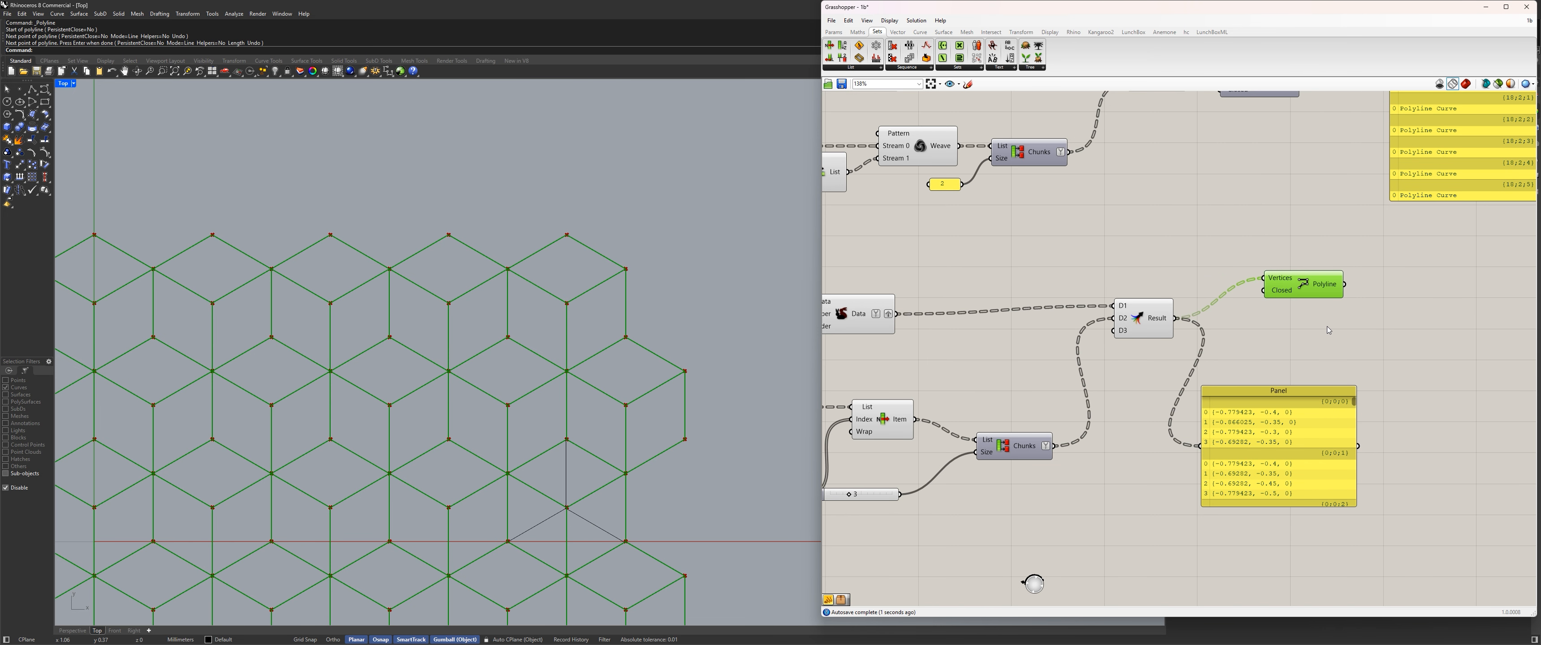
Create a panel with the value 3 and connect it to Partition List's Size input in place of the slider.
{"action": "right_click_drag", "start_coordinate": [979, 545], "coordinate": [1210, 404]}
{"action": "double_click", "coordinate": [1210, 401]}
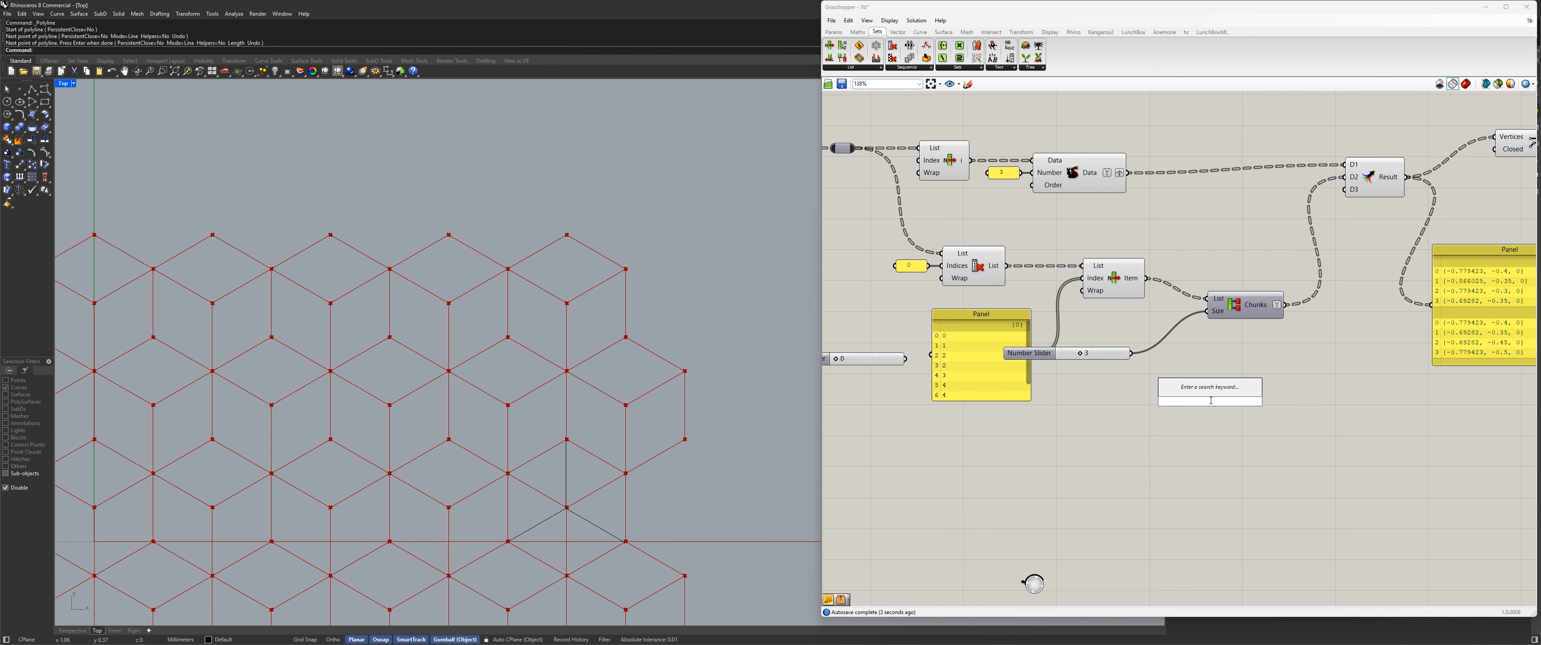
{"action": "type", "text": "3"}
{"action": "key", "text": "Return"}
{"action": "left_click_drag", "start_coordinate": [1221, 405], "coordinate": [1214, 317]}
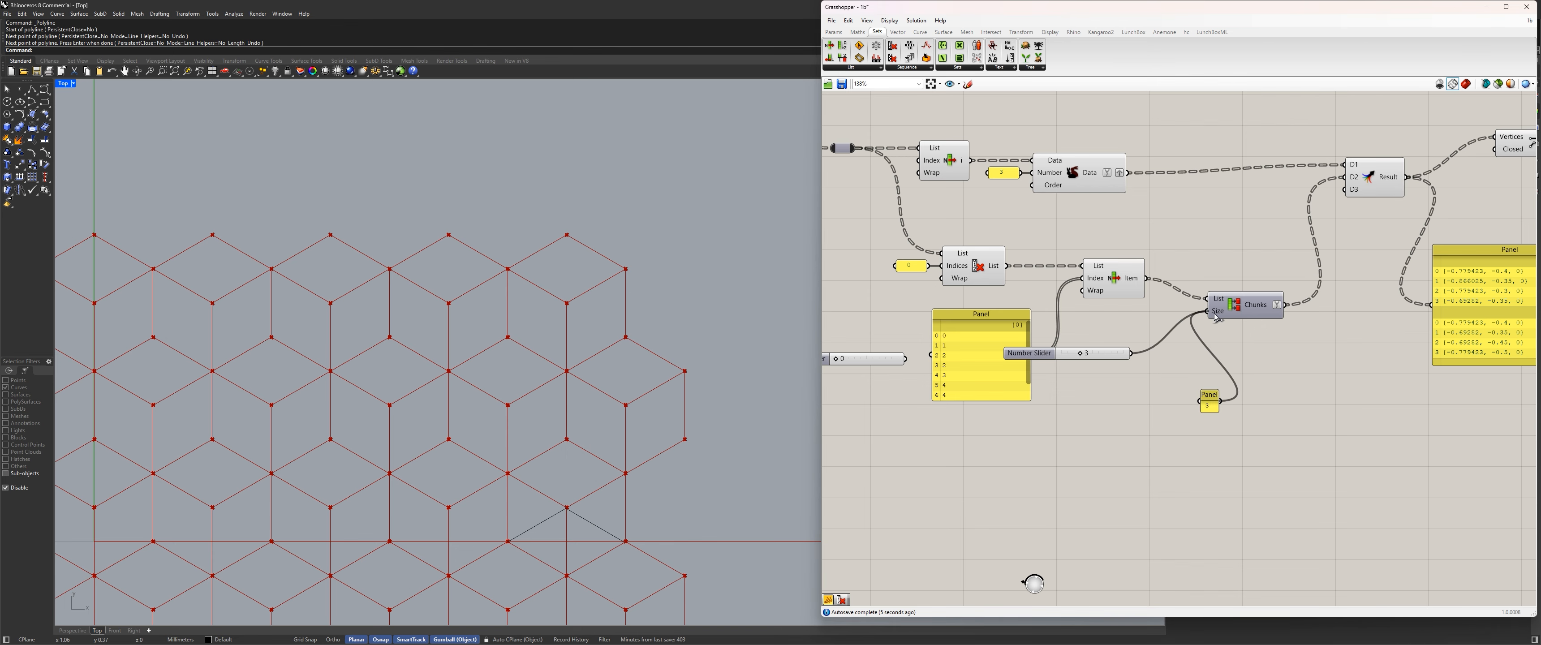
Clear the name of the panel holding 3, shrink it and align it with Partition List.
{"action": "left_click_drag", "start_coordinate": [1209, 395], "coordinate": [1154, 318]}
{"action": "scroll", "coordinate": [1157, 316], "scroll_direction": "up", "scroll_amount": 4}
{"action": "right_click", "coordinate": [1154, 328]}
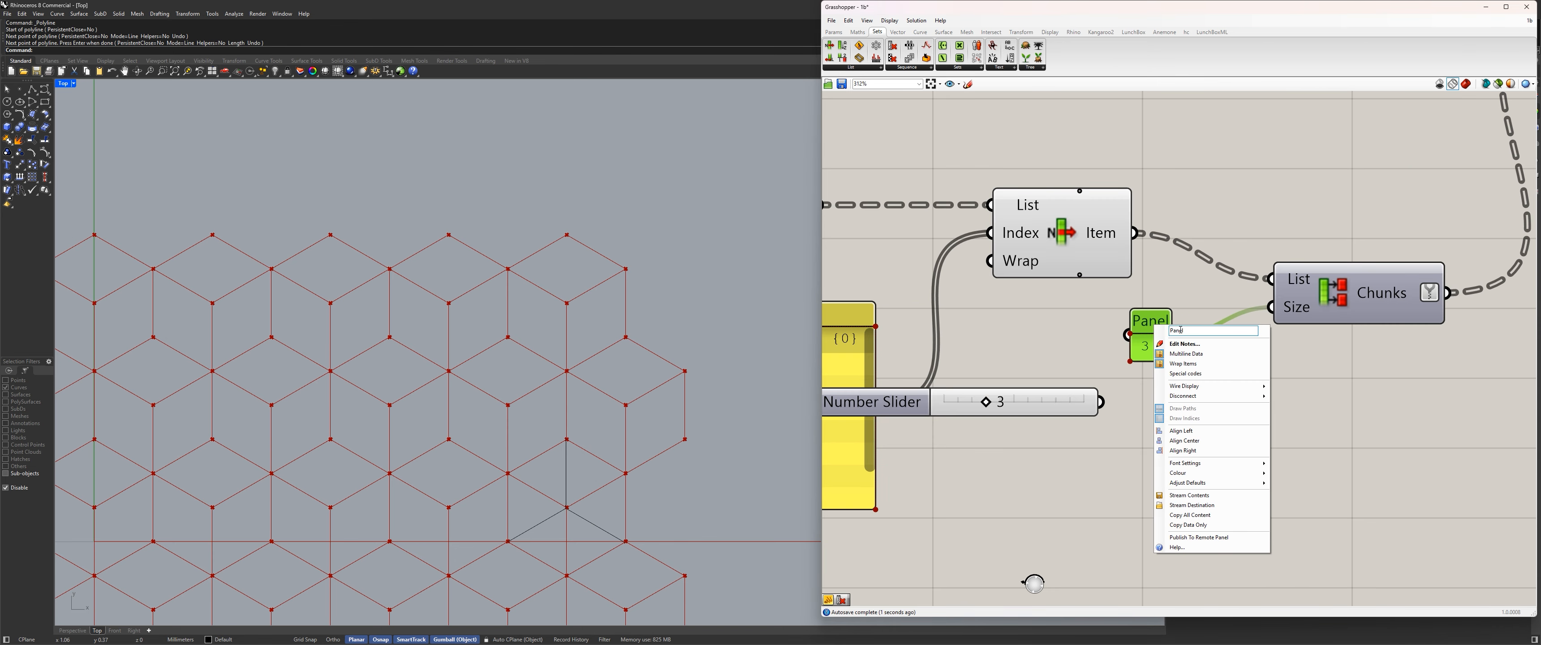
{"action": "left_click", "coordinate": [1039, 332]}
{"action": "left_click", "coordinate": [1214, 384]}
{"action": "scroll", "coordinate": [1171, 371], "scroll_direction": "down", "scroll_amount": 3}
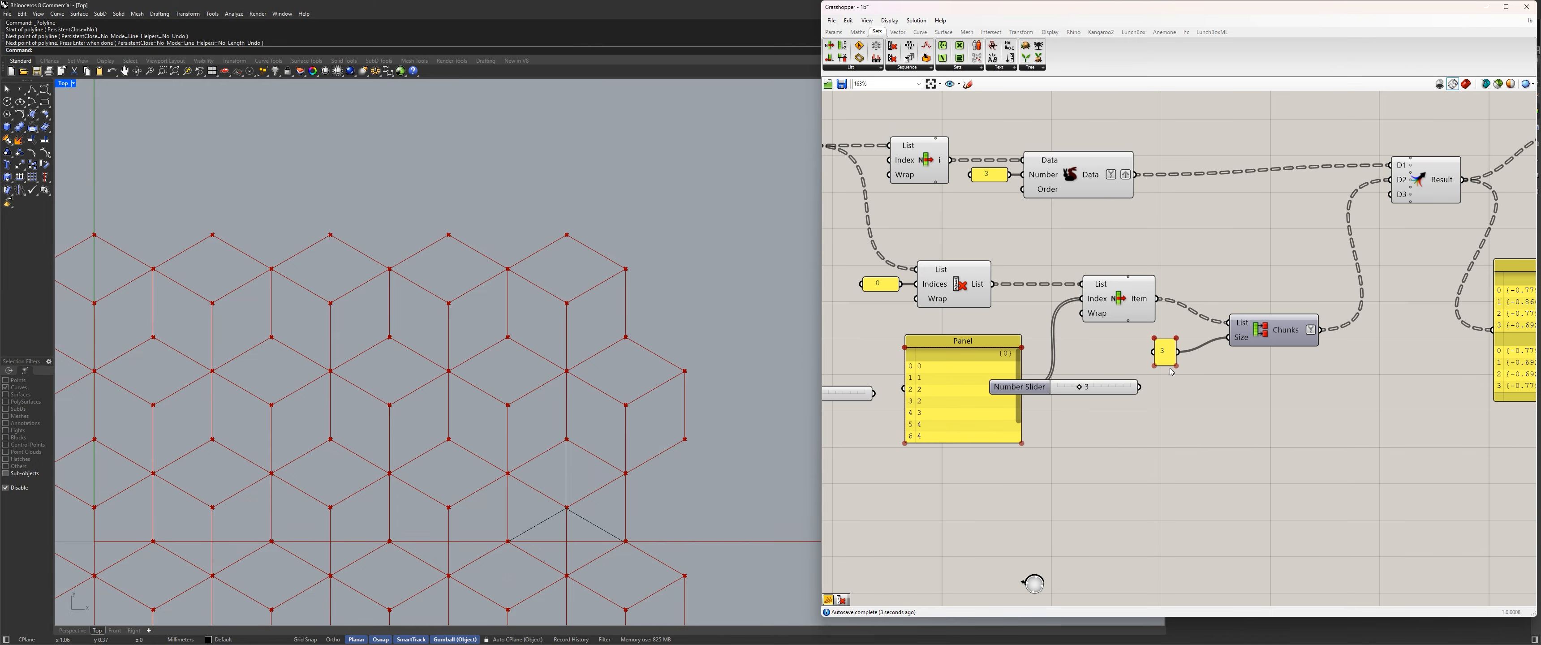
{"action": "left_click_drag", "start_coordinate": [1177, 366], "coordinate": [1182, 338]}
{"action": "mouse_move", "coordinate": [1275, 329]}
{"action": "left_mouse_down"}
{"action": "mouse_move", "coordinate": [1255, 301]}
{"action": "mouse_move", "coordinate": [1270, 315]}
{"action": "left_mouse_up"}
Delete the number slider of 3 that Partition List no longer needs.
{"action": "left_click_drag", "start_coordinate": [1101, 387], "coordinate": [1100, 432]}
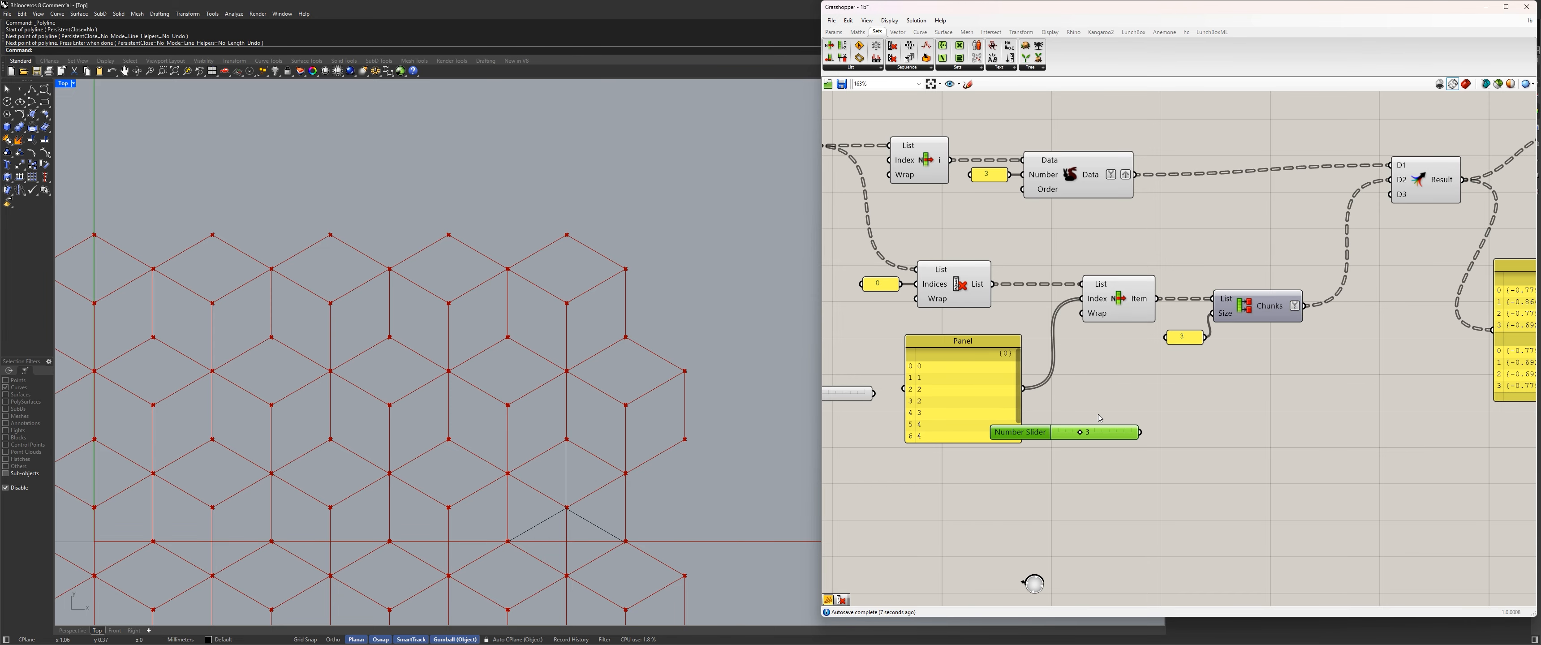
{"action": "key", "text": "Delete"}
{"action": "scroll", "coordinate": [530, 314], "scroll_direction": "down", "scroll_amount": 5}
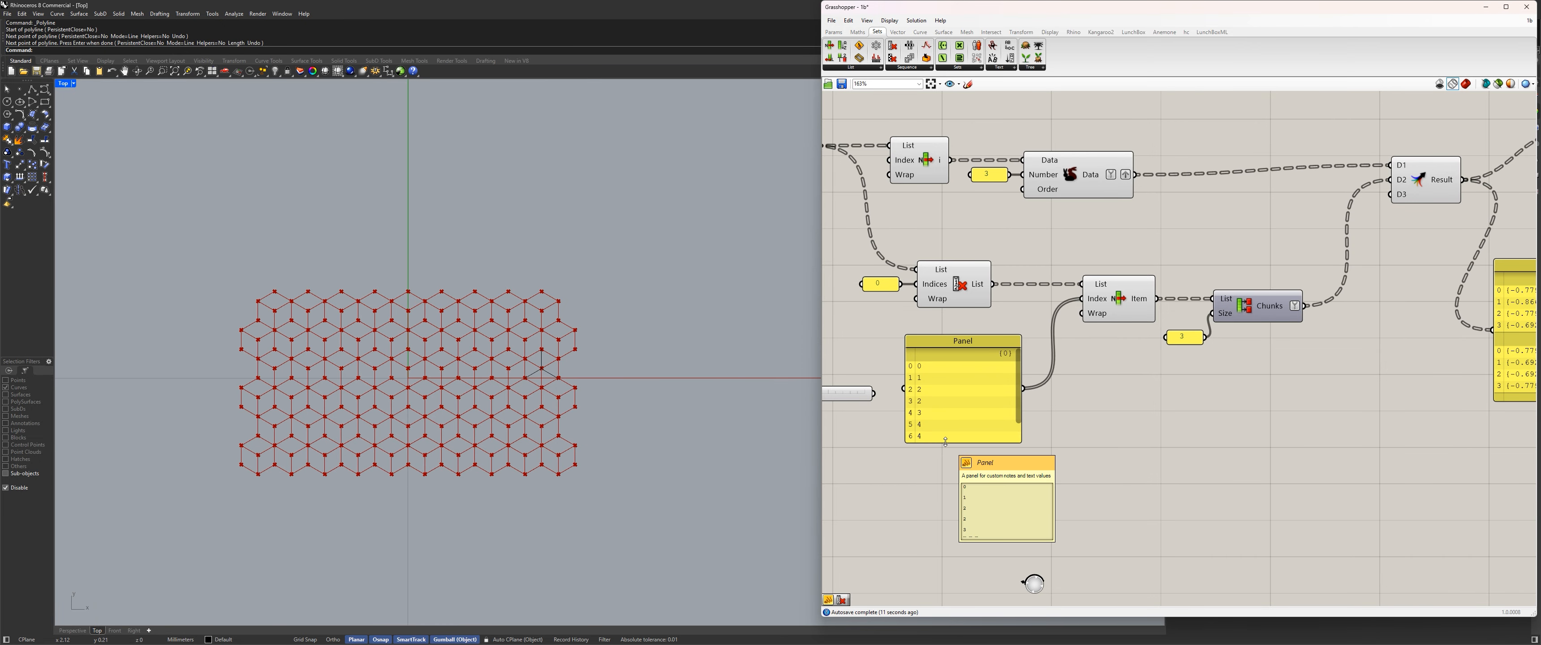
{"action": "scroll", "coordinate": [547, 346], "scroll_direction": "up", "scroll_amount": 2}
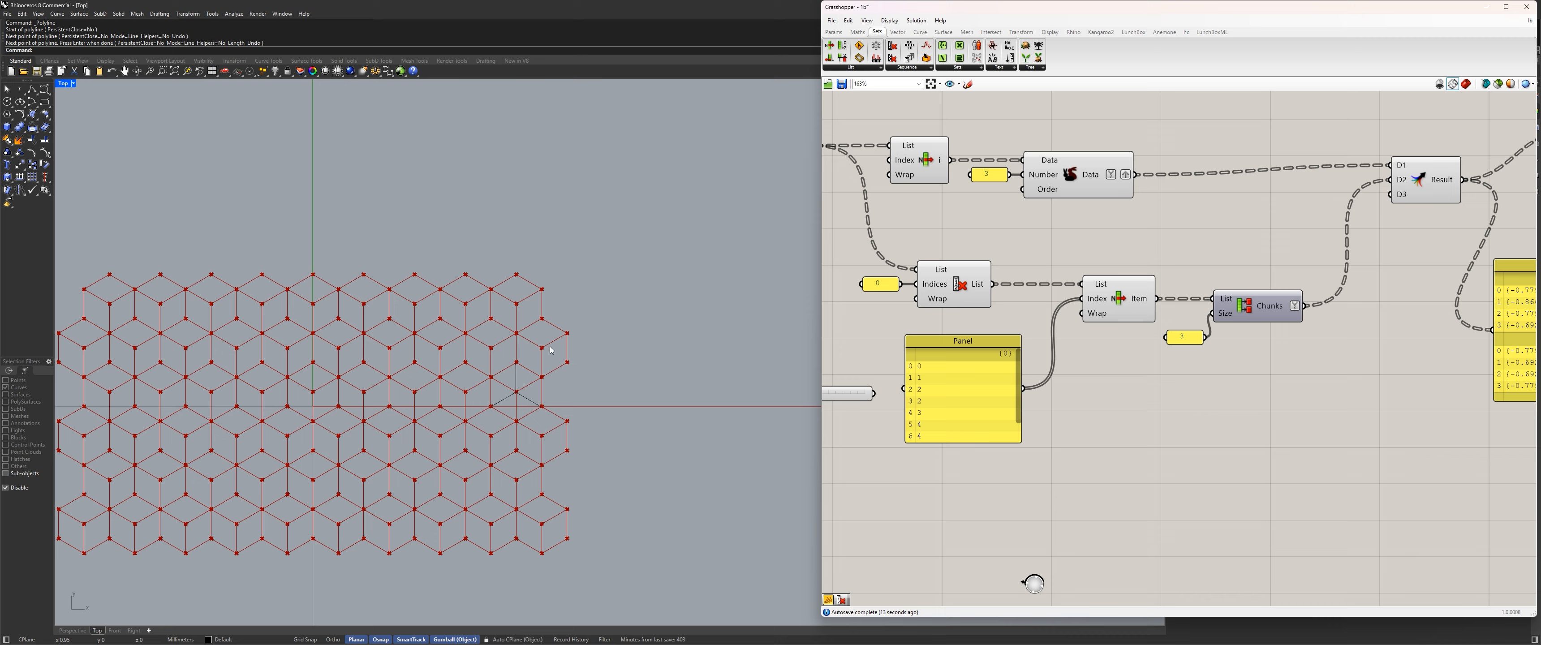
{"action": "scroll", "coordinate": [551, 350], "scroll_direction": "up", "scroll_amount": 2}
Insert a Value List near the index panel and name it orient.
{"action": "right_click_drag", "start_coordinate": [825, 410], "coordinate": [1065, 398]}
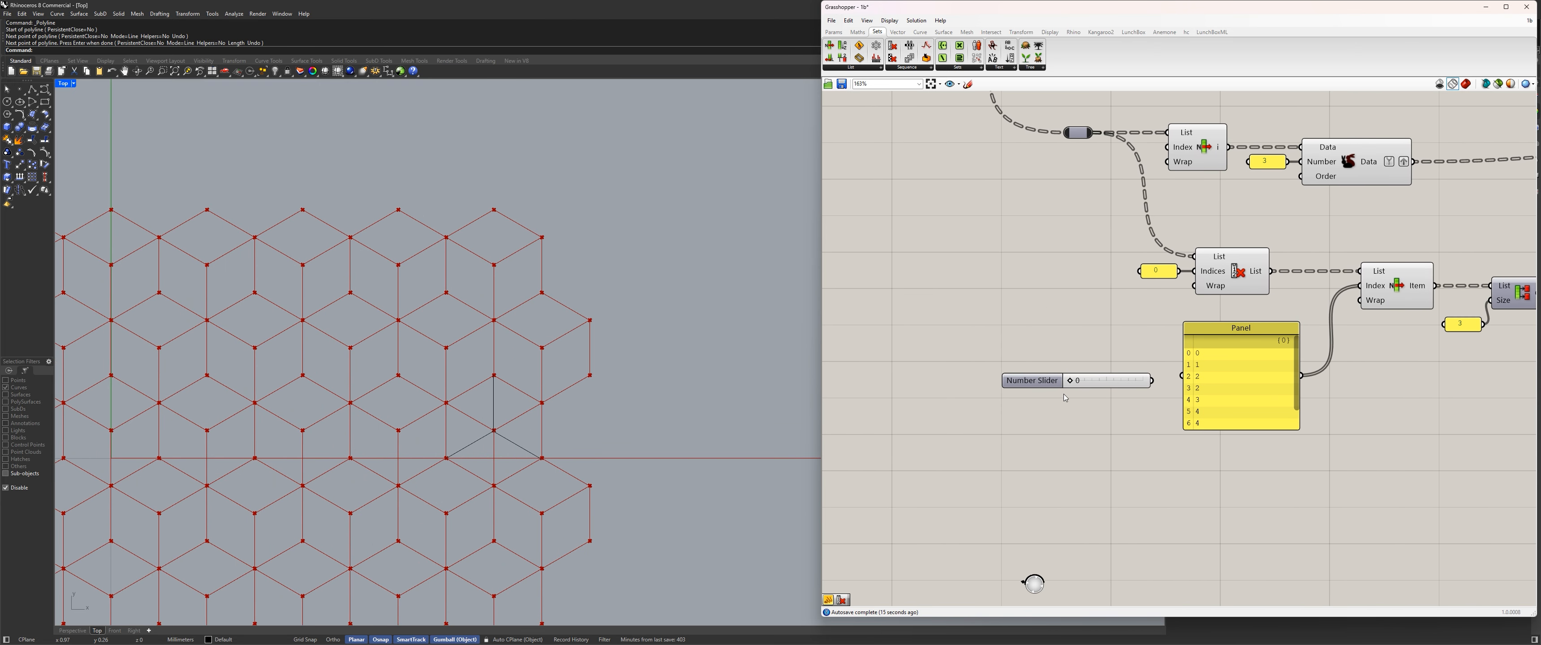
{"action": "double_click", "coordinate": [959, 353]}
{"action": "type", "text": "val"}
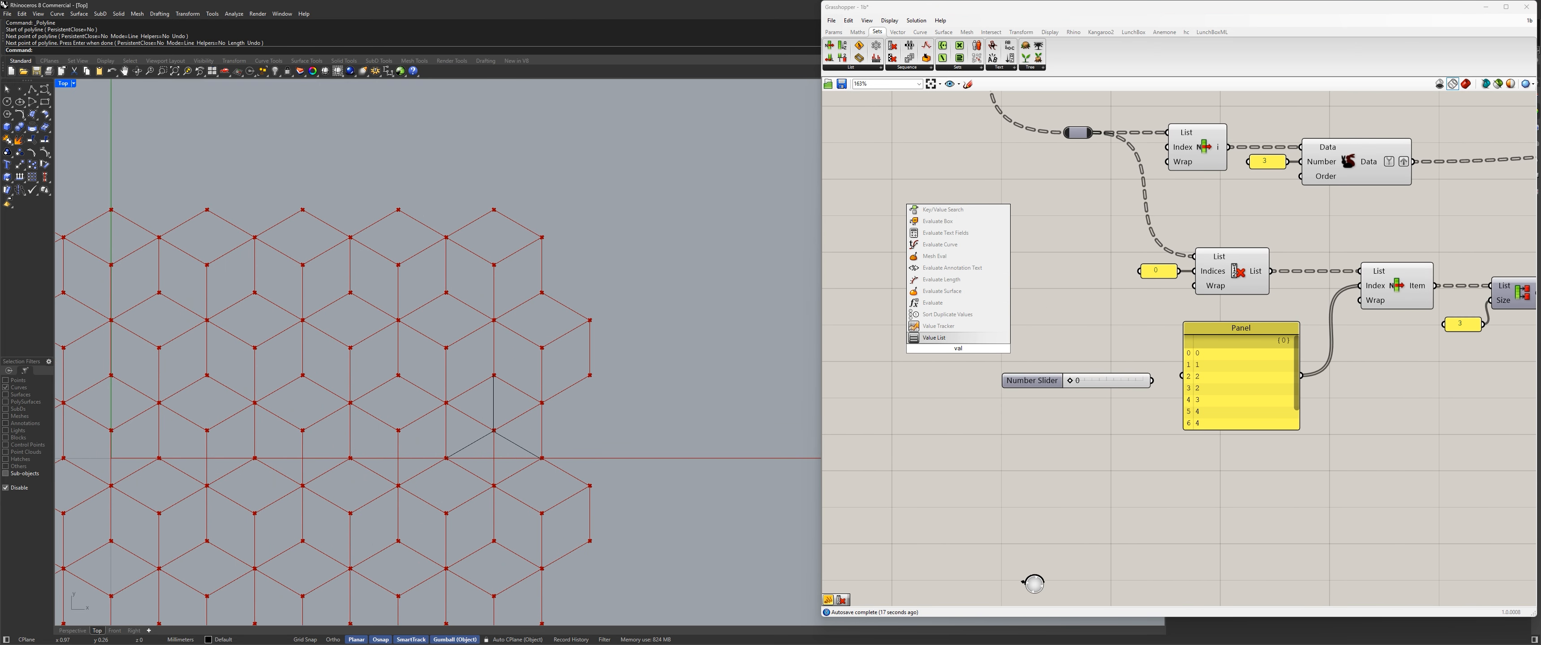
{"action": "key", "text": "Return"}
{"action": "right_click", "coordinate": [945, 347]}
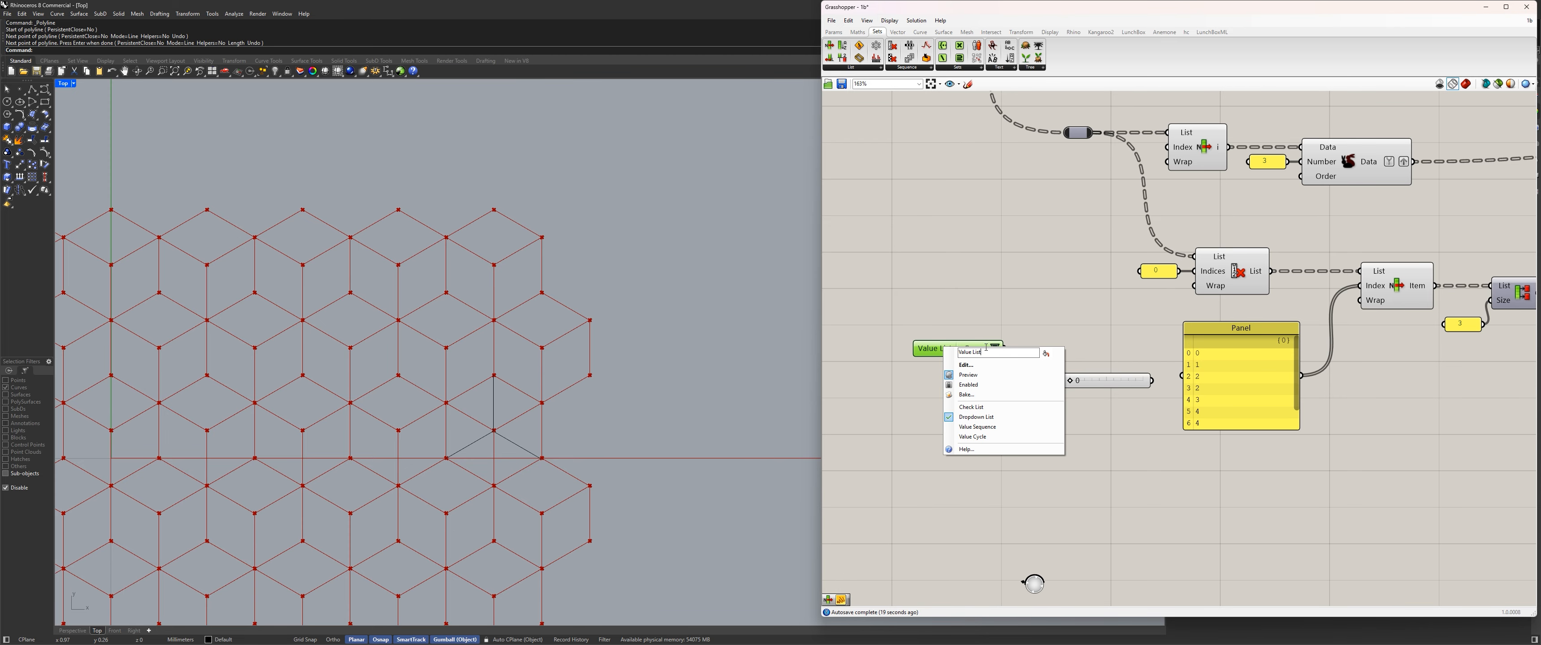
{"action": "left_click_drag", "start_coordinate": [986, 347], "coordinate": [862, 351]}
{"action": "type", "text": "orient"}
{"action": "key", "text": "Return"}
Define the Value List's constants as orig = 0 and shift = 1, removing the remaining default entries.
{"action": "double_click", "coordinate": [962, 346]}
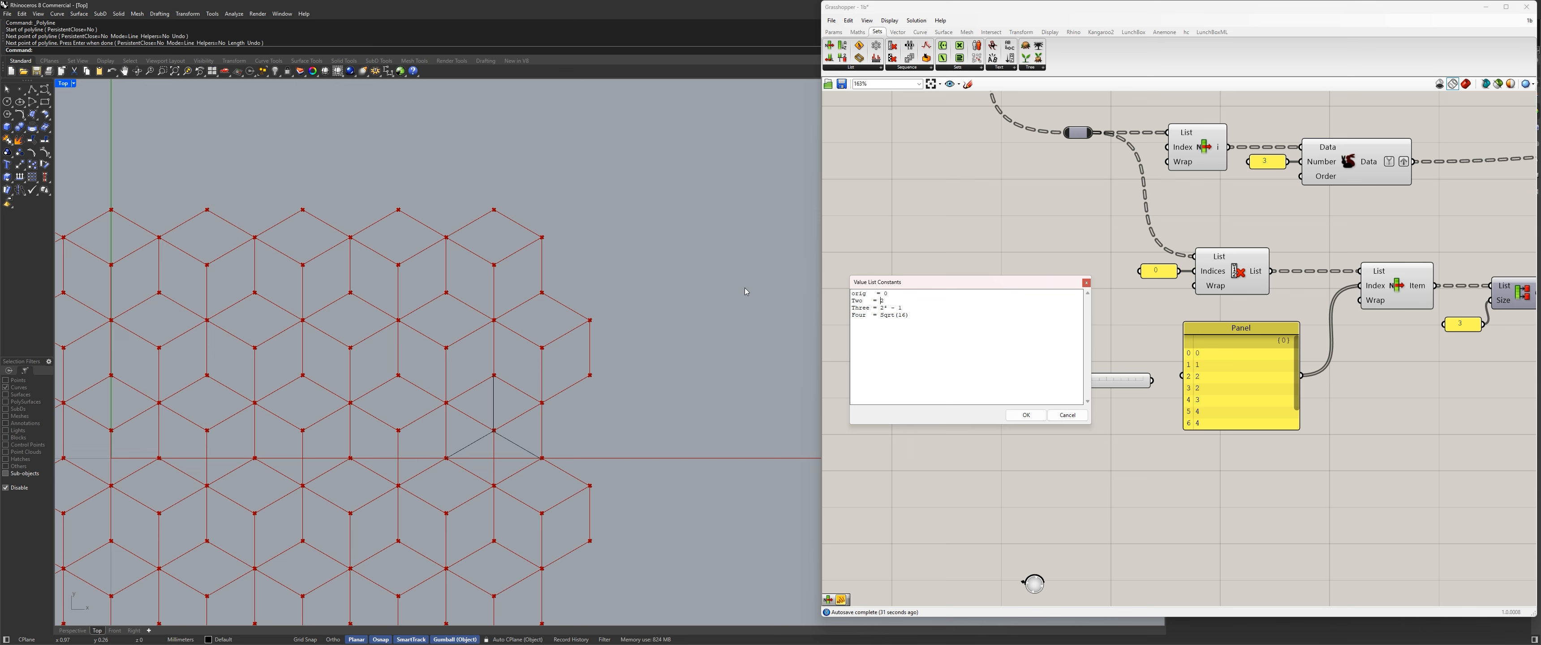
{"action": "key", "text": "shift+Home"}
{"action": "type", "text": "sh"}
{"action": "type", "text": "o"}
{"action": "key", "text": "End"}
{"action": "key", "text": "shift+ctrl+End"}
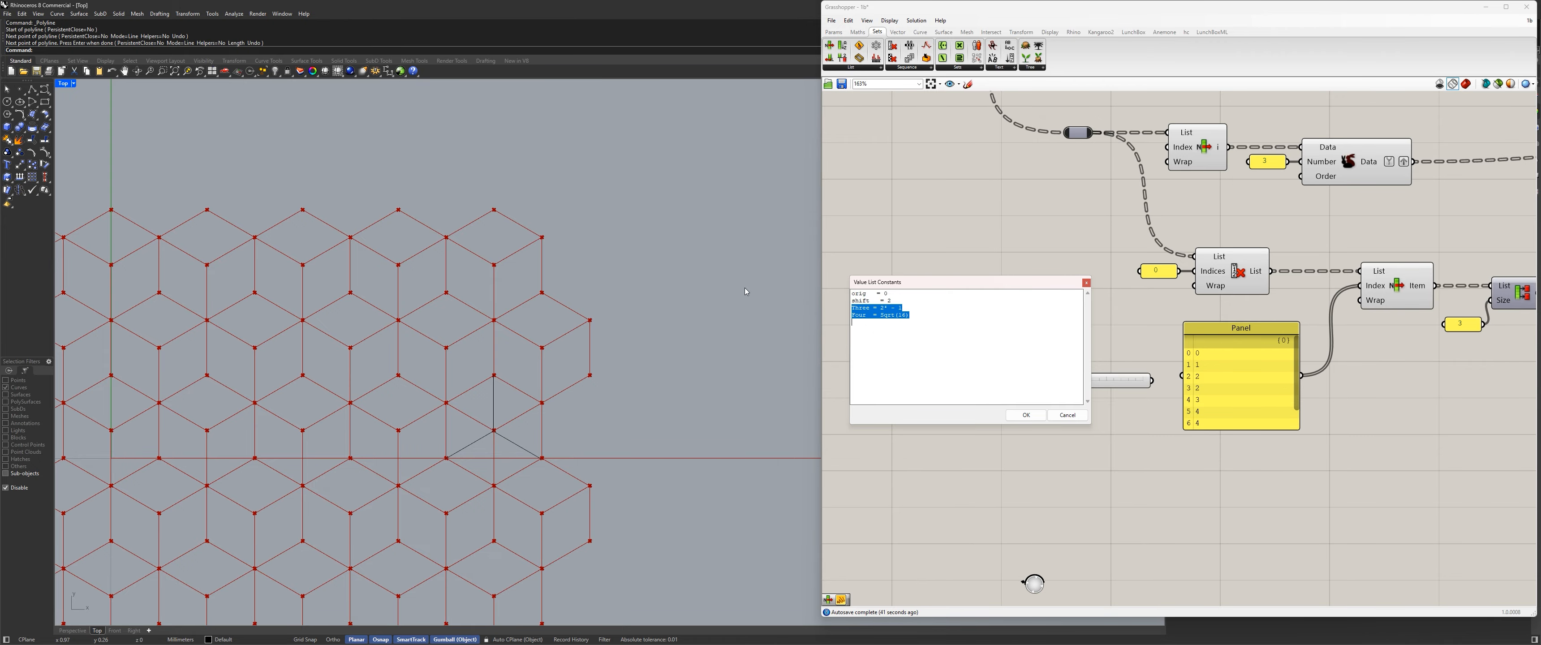
{"action": "key", "text": "Delete"}
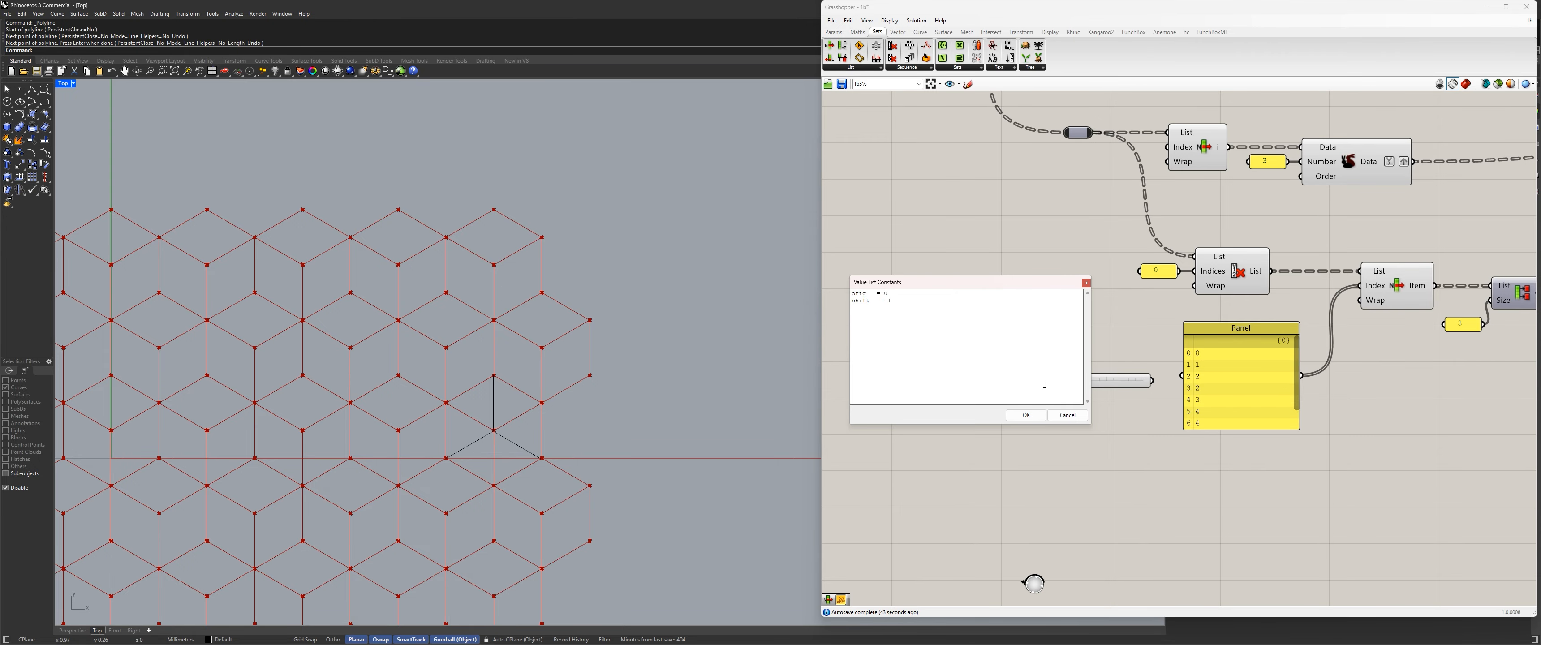
{"action": "left_click", "coordinate": [1026, 415]}
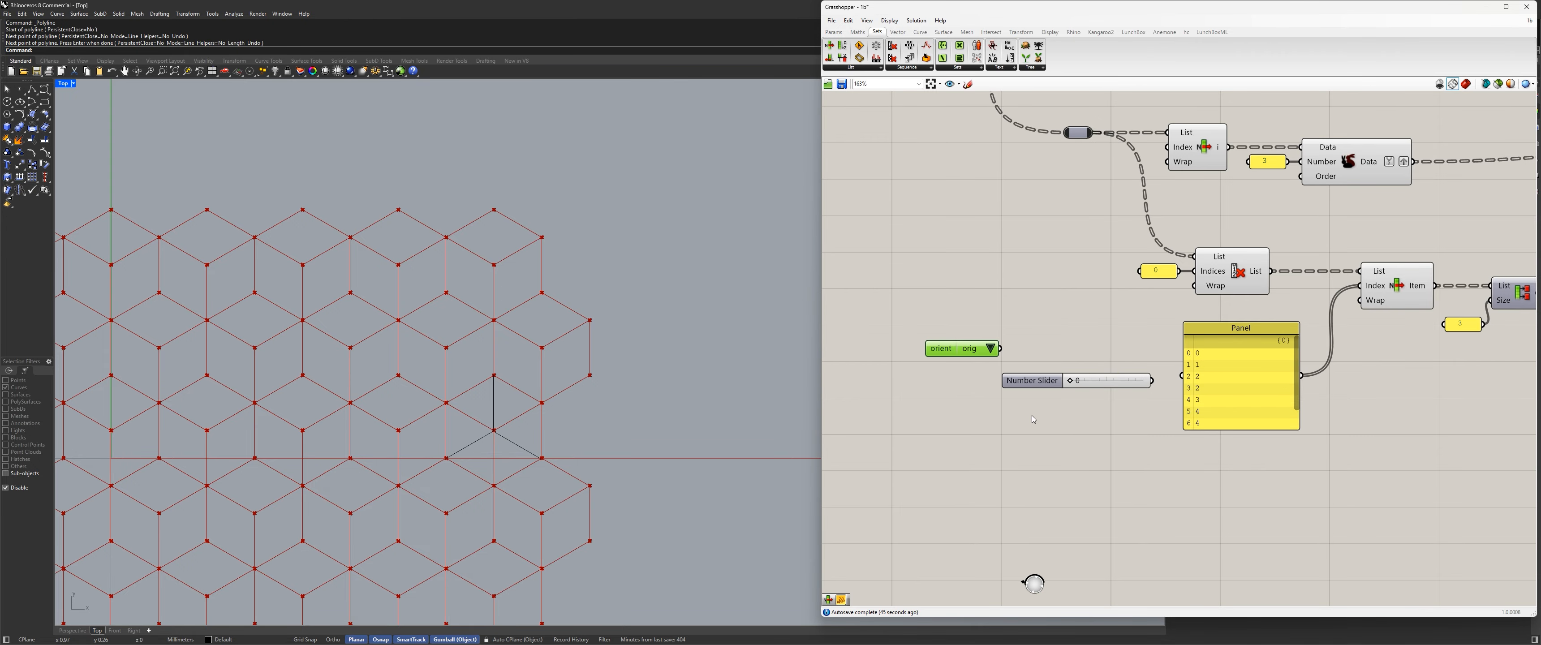
Place the orient list above the number slider and move the index panel down to make room.
{"action": "left_click_drag", "start_coordinate": [947, 349], "coordinate": [967, 326]}
{"action": "right_click_drag", "start_coordinate": [1057, 343], "coordinate": [976, 335]}
{"action": "left_click", "coordinate": [902, 312]}
{"action": "left_click", "coordinate": [896, 339]}
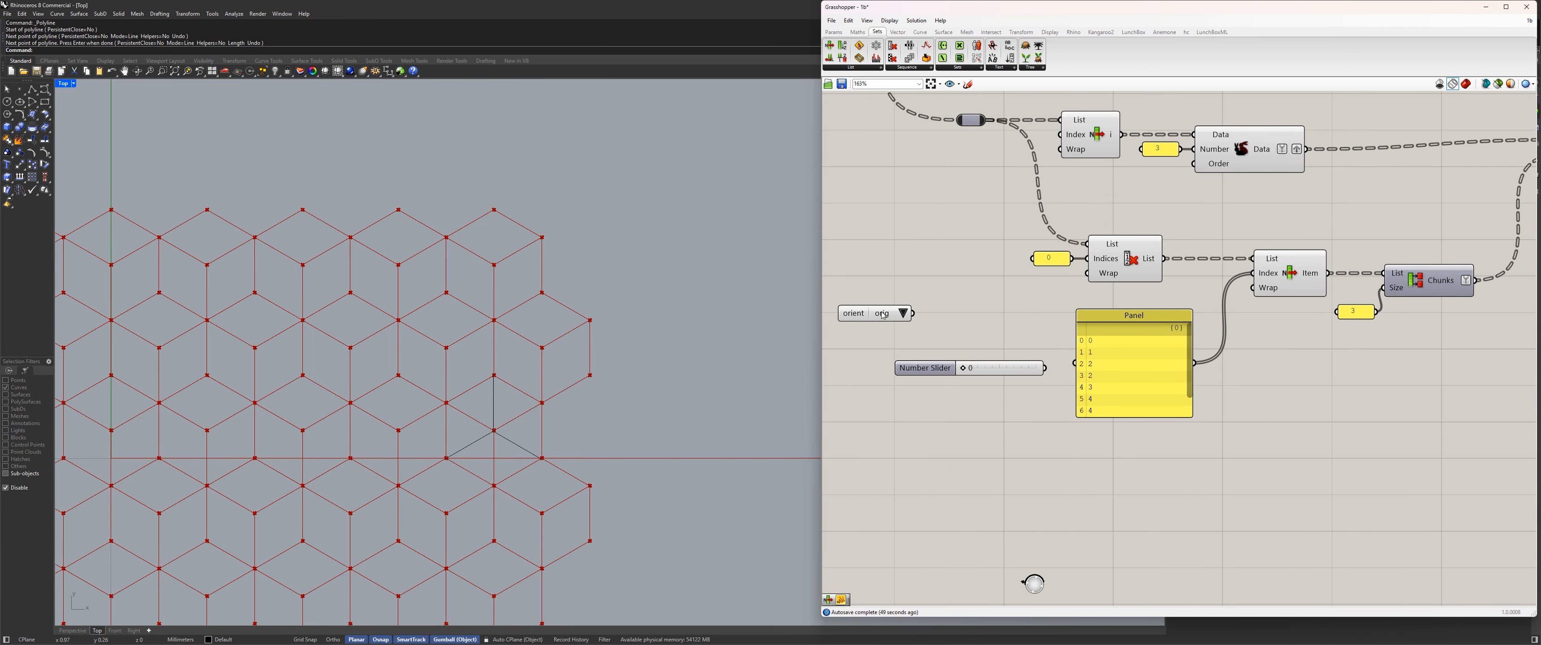
{"action": "left_click_drag", "start_coordinate": [878, 313], "coordinate": [959, 327]}
{"action": "left_click_drag", "start_coordinate": [1114, 315], "coordinate": [1193, 376]}
Insert a Stream Filter component below Cull Index and connect the orient list to its Gate input.
{"action": "left_click", "coordinate": [1086, 439]}
{"action": "double_click", "coordinate": [1086, 438]}
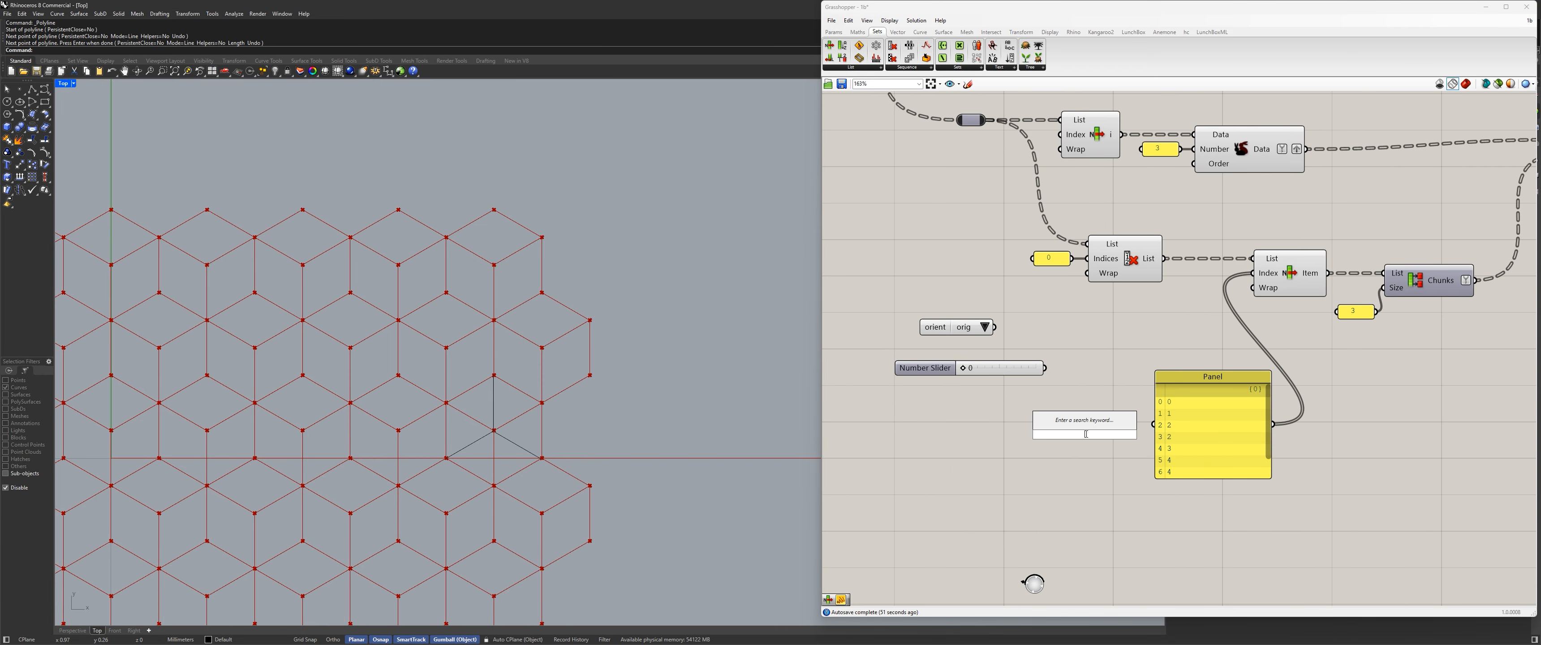
{"action": "type", "text": "filter"}
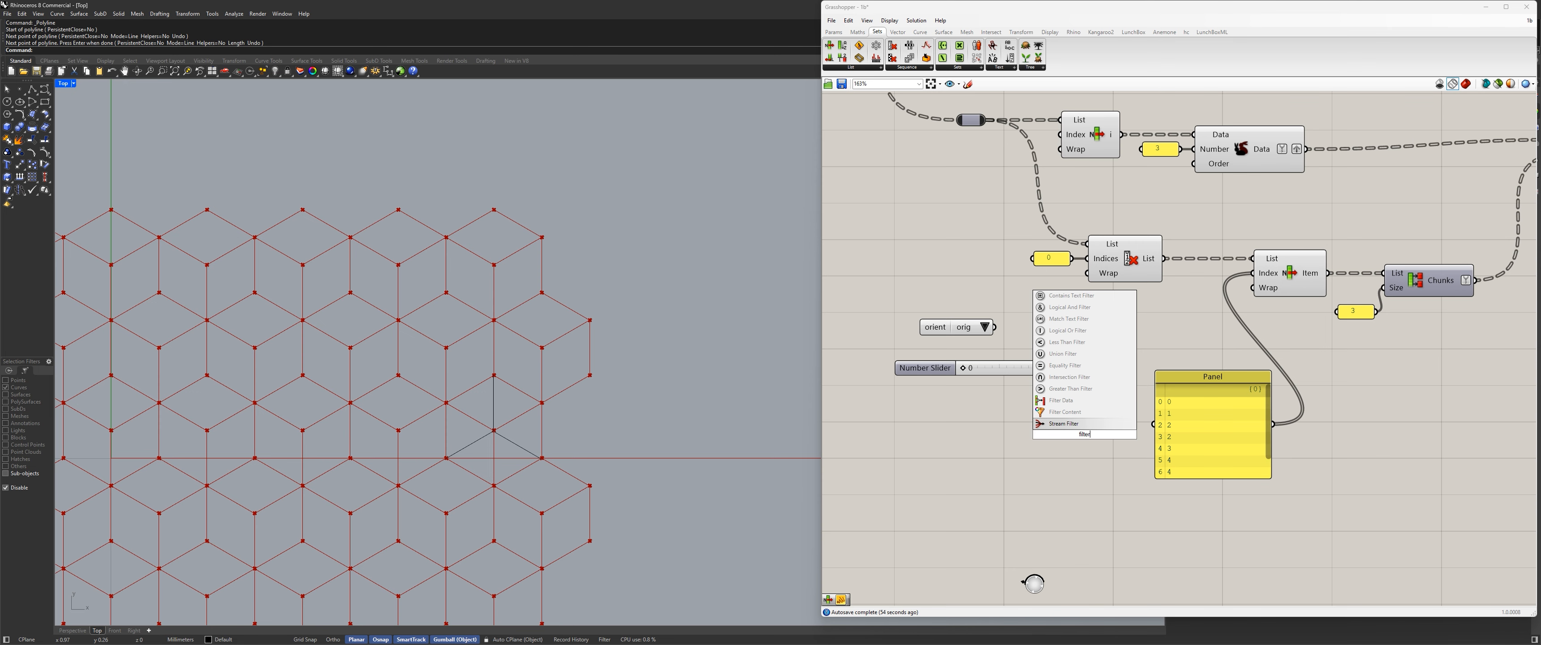
{"action": "left_click", "coordinate": [1063, 401]}
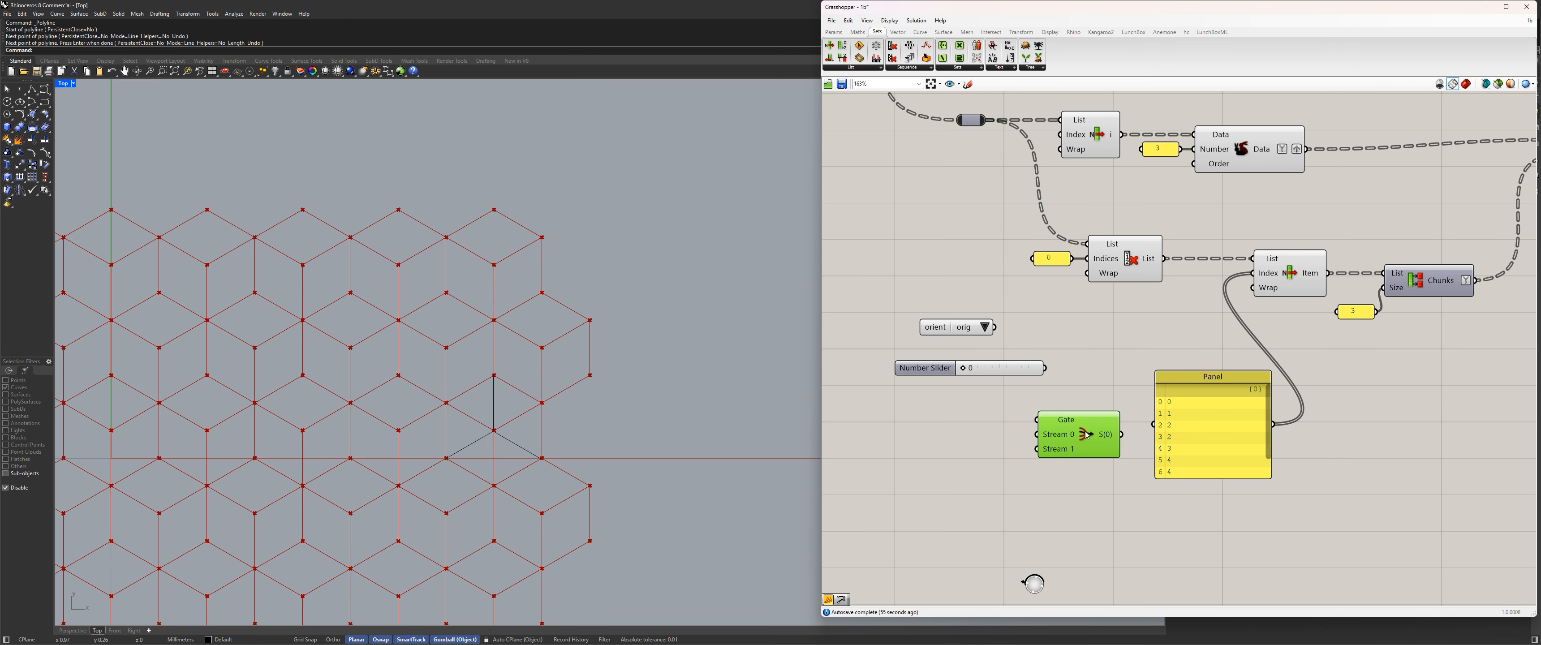
{"action": "left_click_drag", "start_coordinate": [1083, 431], "coordinate": [1112, 337]}
{"action": "left_click_drag", "start_coordinate": [994, 326], "coordinate": [1068, 324]}
{"action": "left_click_drag", "start_coordinate": [926, 368], "coordinate": [895, 386]}
{"action": "left_click_drag", "start_coordinate": [1106, 350], "coordinate": [1127, 361]}
Route the index panel through the filter's Stream 0 input and its output into List Item's Index.
{"action": "left_click_drag", "start_coordinate": [1199, 406], "coordinate": [973, 458]}
{"action": "left_click", "coordinate": [1164, 361]}
{"action": "left_click_drag", "start_coordinate": [1165, 360], "coordinate": [1170, 350]}
{"action": "left_click_drag", "start_coordinate": [1046, 474], "coordinate": [1252, 273]}
{"action": "left_click_drag", "start_coordinate": [1145, 336], "coordinate": [1179, 342]}
{"action": "right_click_drag", "start_coordinate": [1106, 419], "coordinate": [1138, 365]}
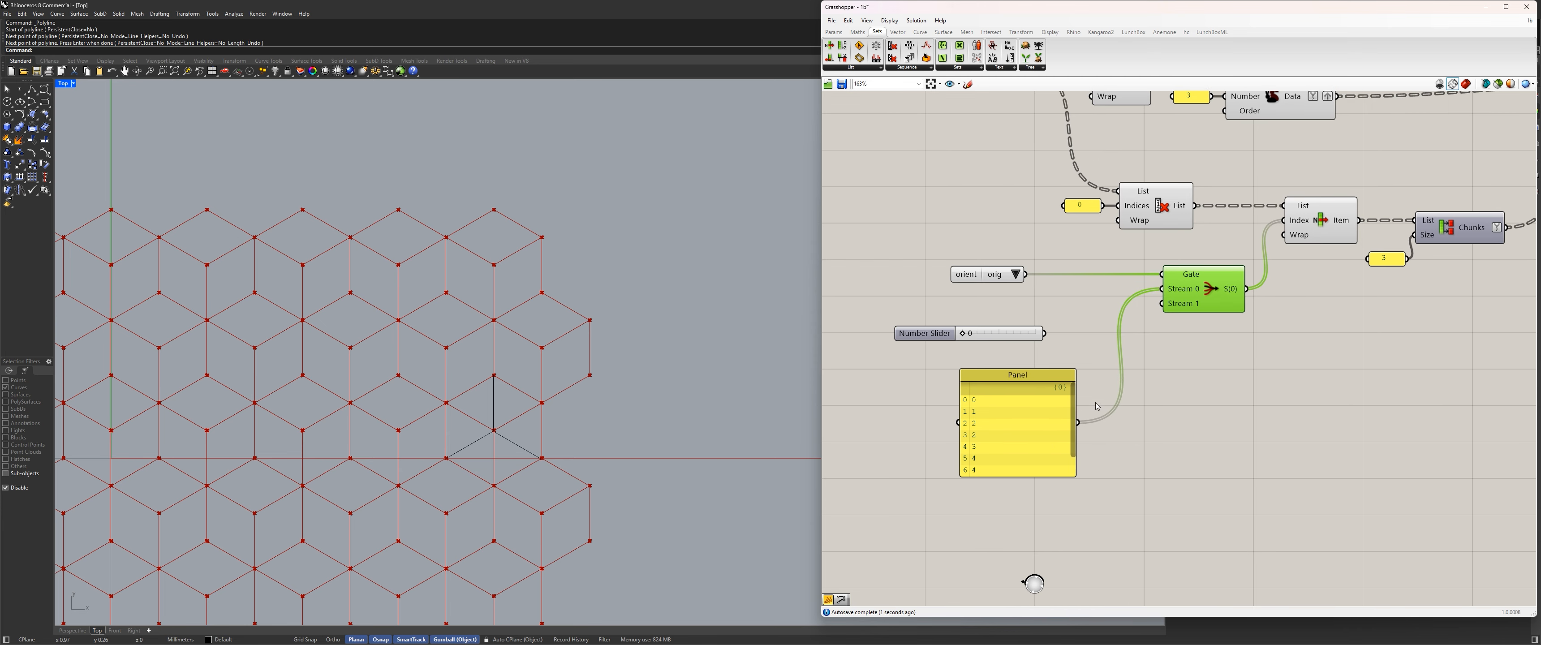
Duplicate the index panel, place the copy beside the original and enlarge it to show all its entries.
{"action": "left_click", "coordinate": [1018, 427]}
{"action": "key", "text": "ctrl+c"}
{"action": "key", "text": "ctrl+v"}
{"action": "left_click_drag", "start_coordinate": [1018, 428], "coordinate": [1179, 421]}
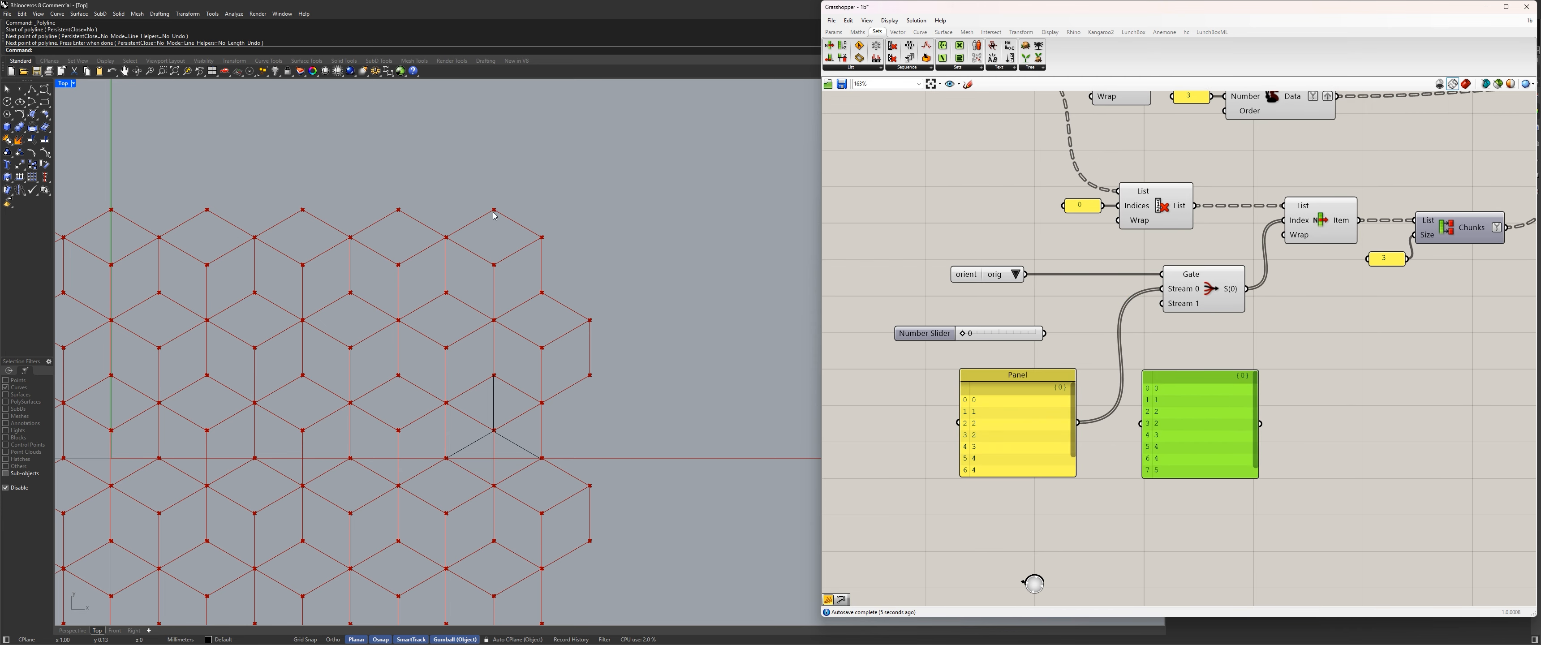
{"action": "scroll", "coordinate": [1207, 411], "scroll_direction": "up", "scroll_amount": 4}
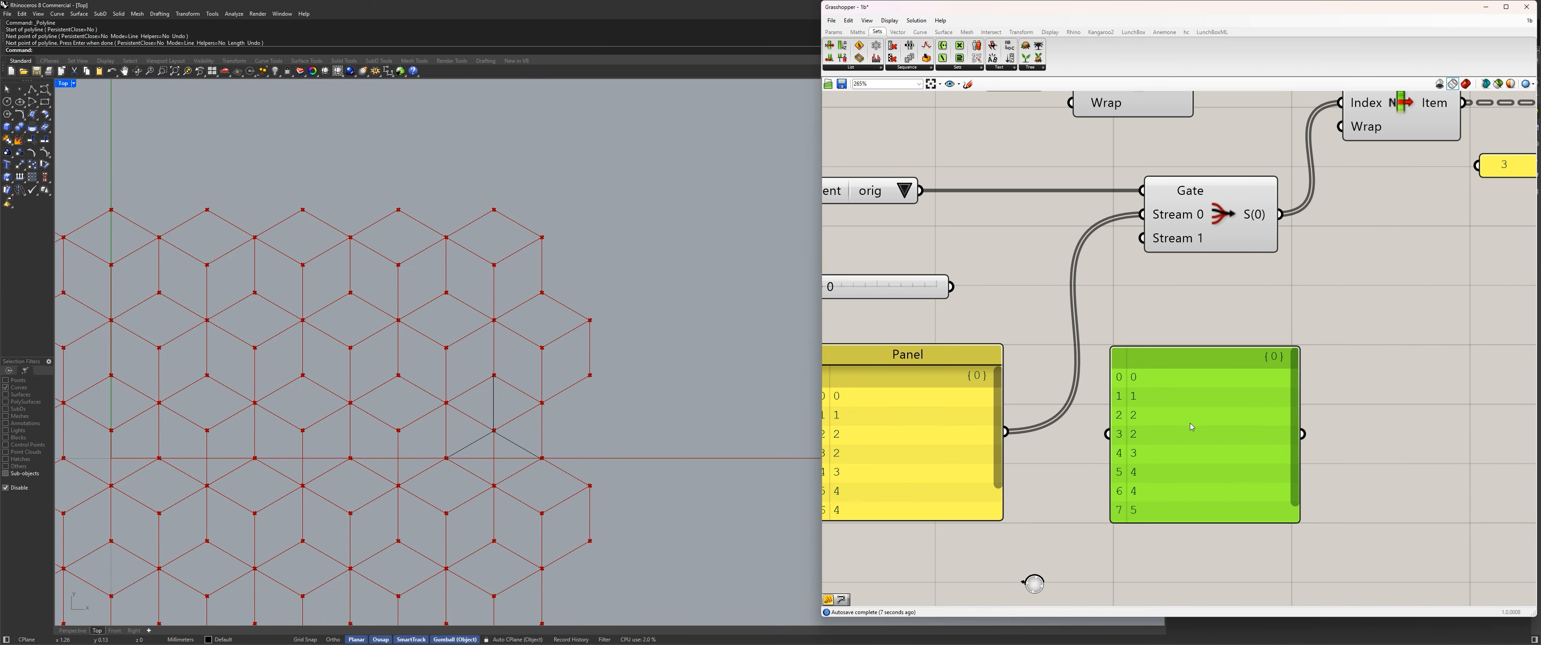
{"action": "left_click_drag", "start_coordinate": [1237, 421], "coordinate": [1244, 556]}
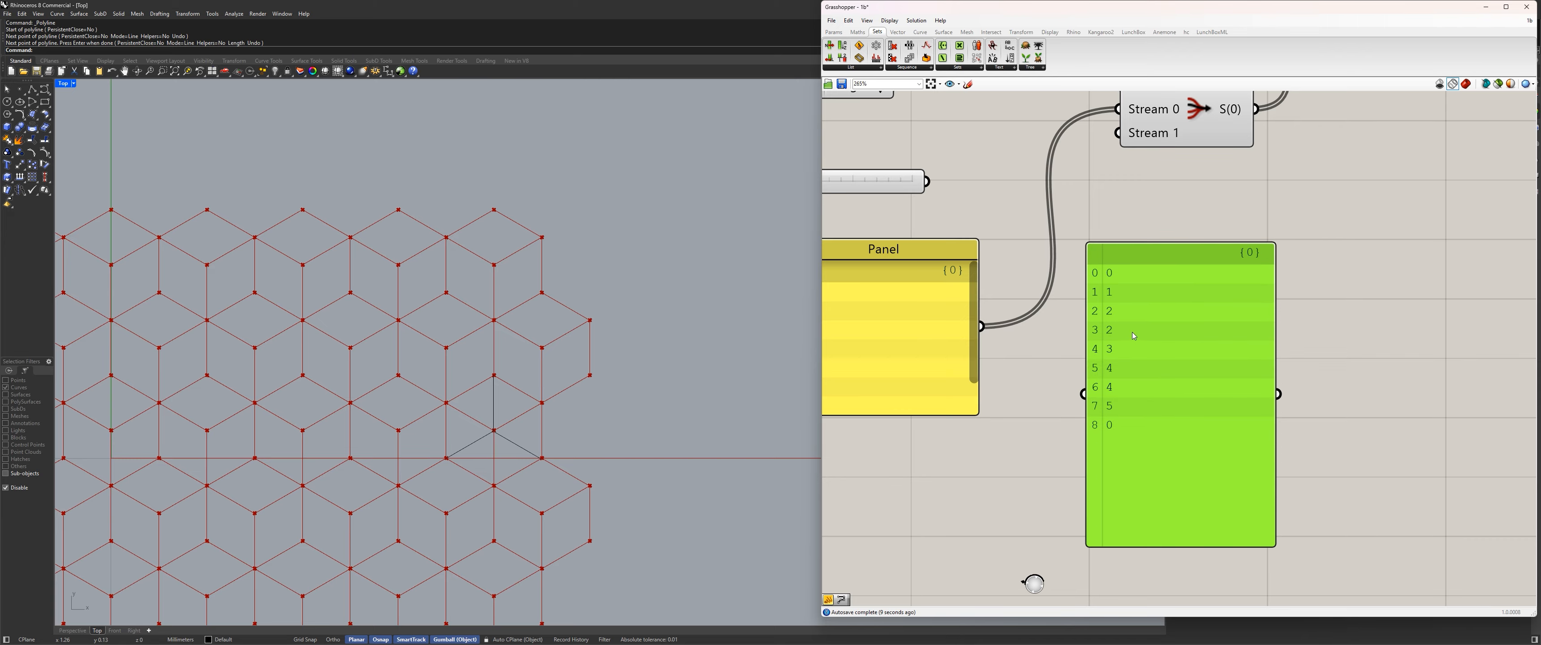
Replace the copied panel's indices with 1, 2, 3, 3, 4, 5, 5, 0, 1 on separate lines.
{"action": "double_click", "coordinate": [1137, 330]}
{"action": "double_click", "coordinate": [1150, 247]}
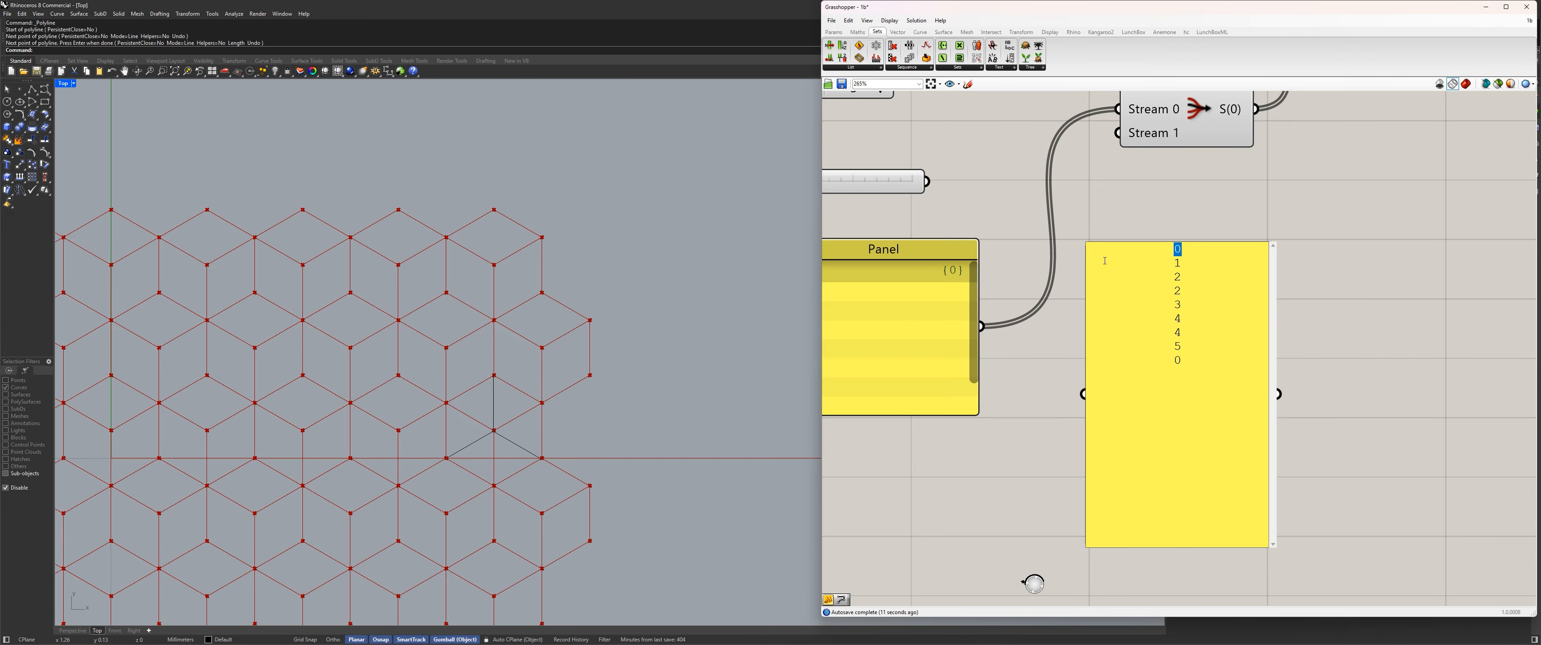
{"action": "key", "text": "Left"}
{"action": "key", "text": "shift+Down"}
{"action": "key", "text": "shift+Down"}
{"action": "key", "text": "shift+Down"}
{"action": "key", "text": "shift+Down"}
{"action": "key", "text": "shift+Down"}
{"action": "key", "text": "shift+Down"}
{"action": "key", "text": "shift+Down"}
{"action": "key", "text": "shift+Down"}
{"action": "key", "text": "shift+Down"}
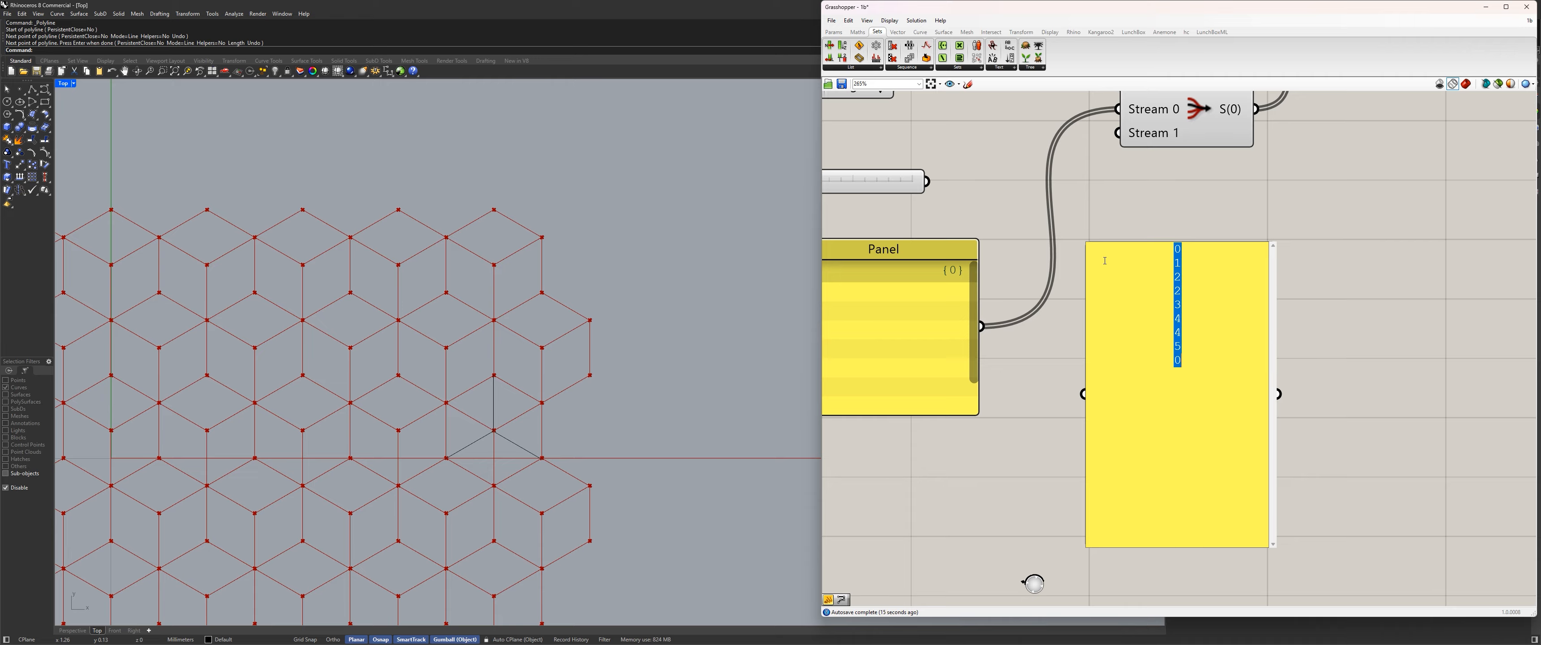
{"action": "key", "text": "BackSpace"}
{"action": "type", "text": "1"}
{"action": "key", "text": "Return"}
{"action": "type", "text": "2"}
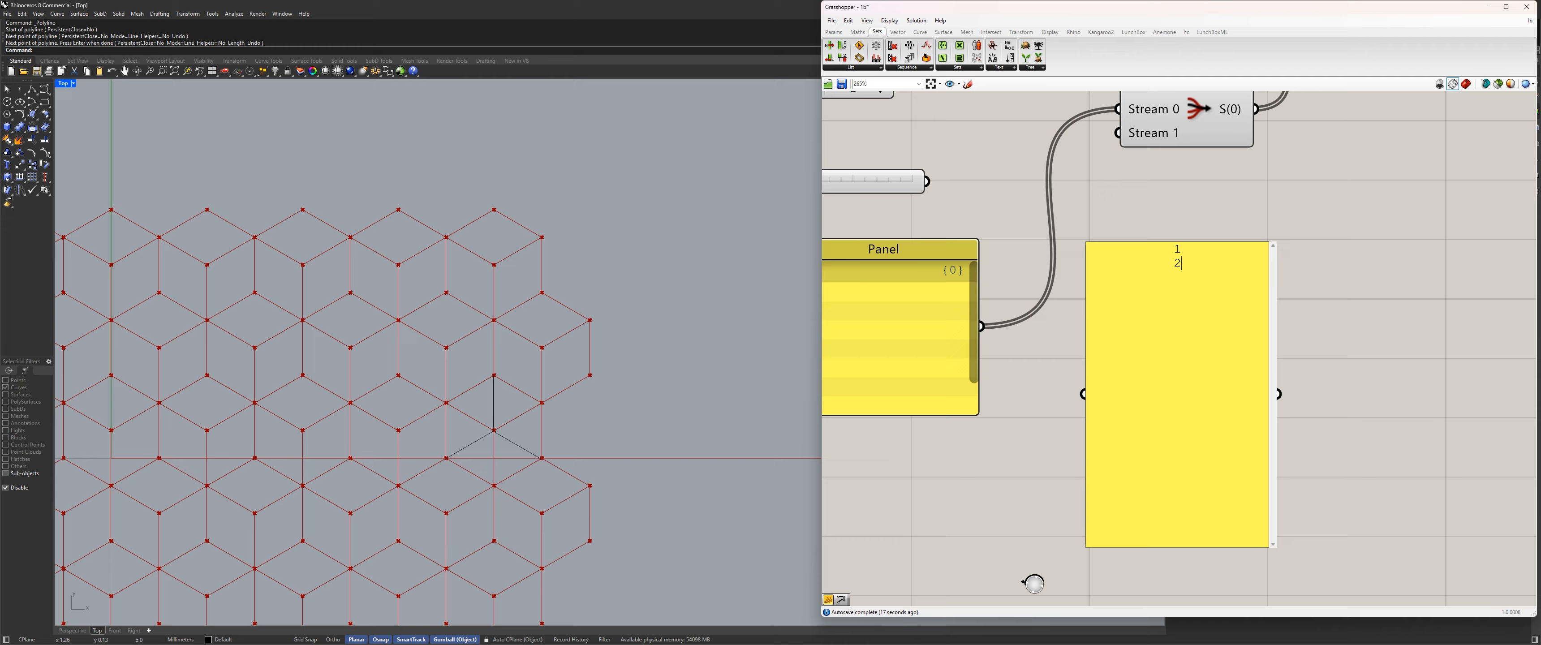
{"action": "key", "text": "Return"}
{"action": "type", "text": "3"}
{"action": "key", "text": "Return"}
{"action": "type", "text": "3"}
{"action": "key", "text": "Return"}
{"action": "type", "text": "4"}
{"action": "key", "text": "Return"}
{"action": "type", "text": "5"}
{"action": "key", "text": "Return"}
{"action": "type", "text": "5"}
{"action": "key", "text": "Return"}
{"action": "type", "text": "0"}
{"action": "key", "text": "Return"}
{"action": "type", "text": "1"}
{"action": "left_click", "coordinate": [1364, 266]}
Connect the shifted index panel to the filter's Stream 1 input and reposition the panel below the filter.
{"action": "scroll", "coordinate": [1211, 385], "scroll_direction": "down", "scroll_amount": 5}
{"action": "left_click_drag", "start_coordinate": [1230, 388], "coordinate": [1167, 273]}
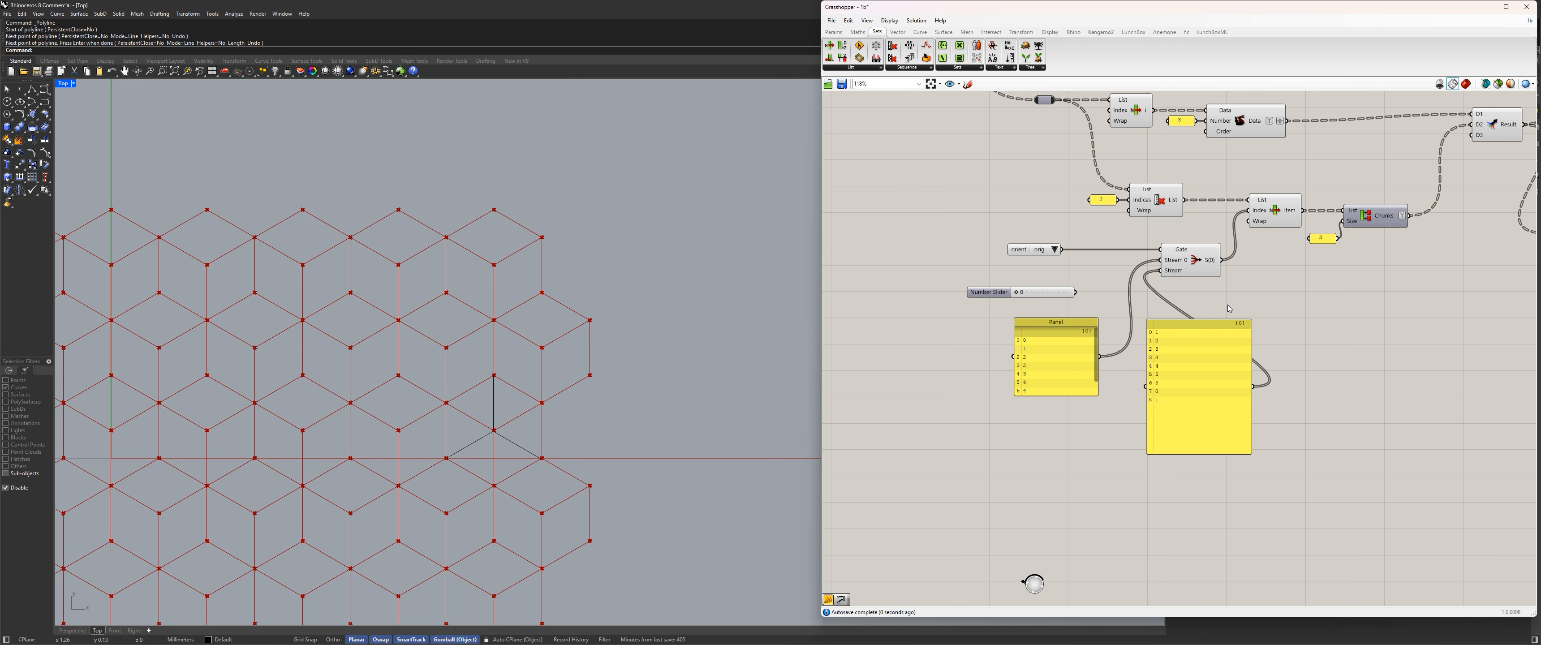
{"action": "right_click_drag", "start_coordinate": [1355, 319], "coordinate": [1102, 335]}
{"action": "left_click_drag", "start_coordinate": [951, 383], "coordinate": [939, 407]}
{"action": "right_click_drag", "start_coordinate": [933, 371], "coordinate": [1109, 372]}
Switch the orient value list to shift.
{"action": "left_click", "coordinate": [977, 266]}
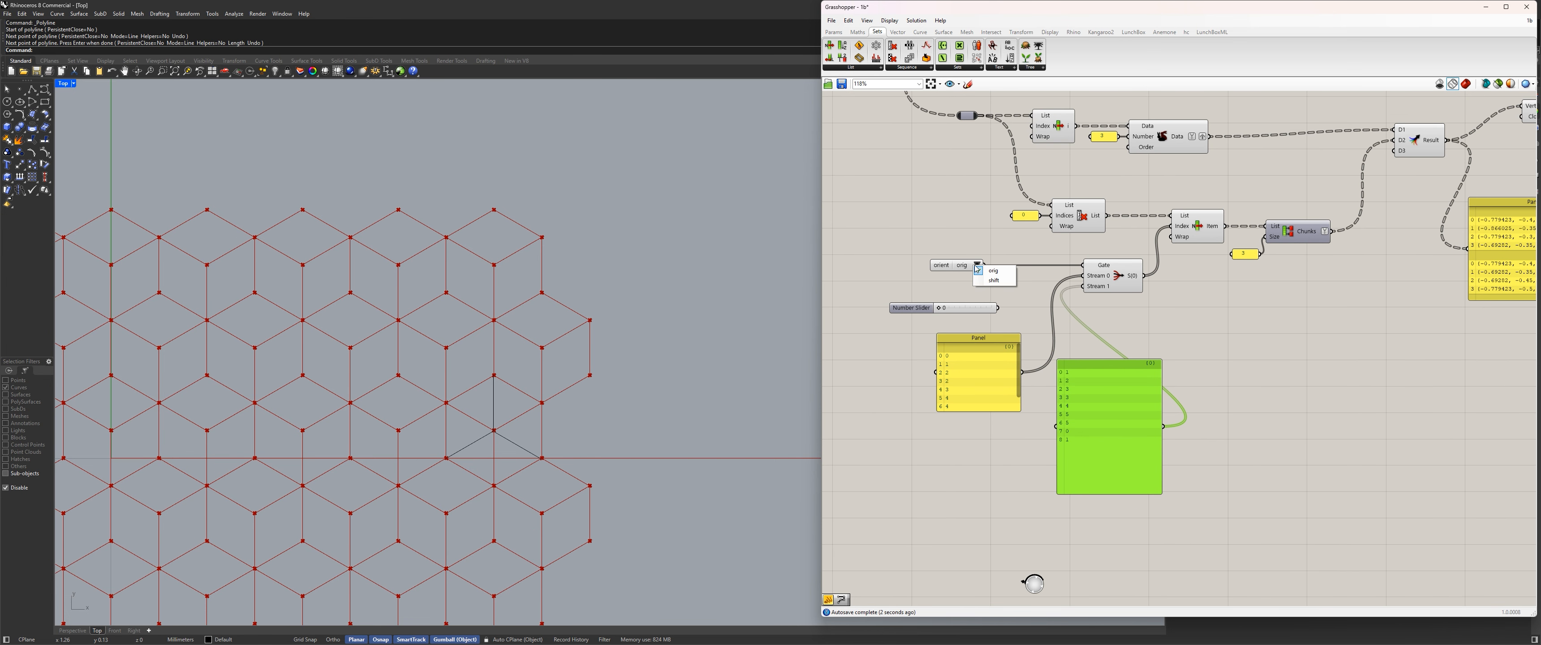
{"action": "left_click", "coordinate": [1006, 284]}
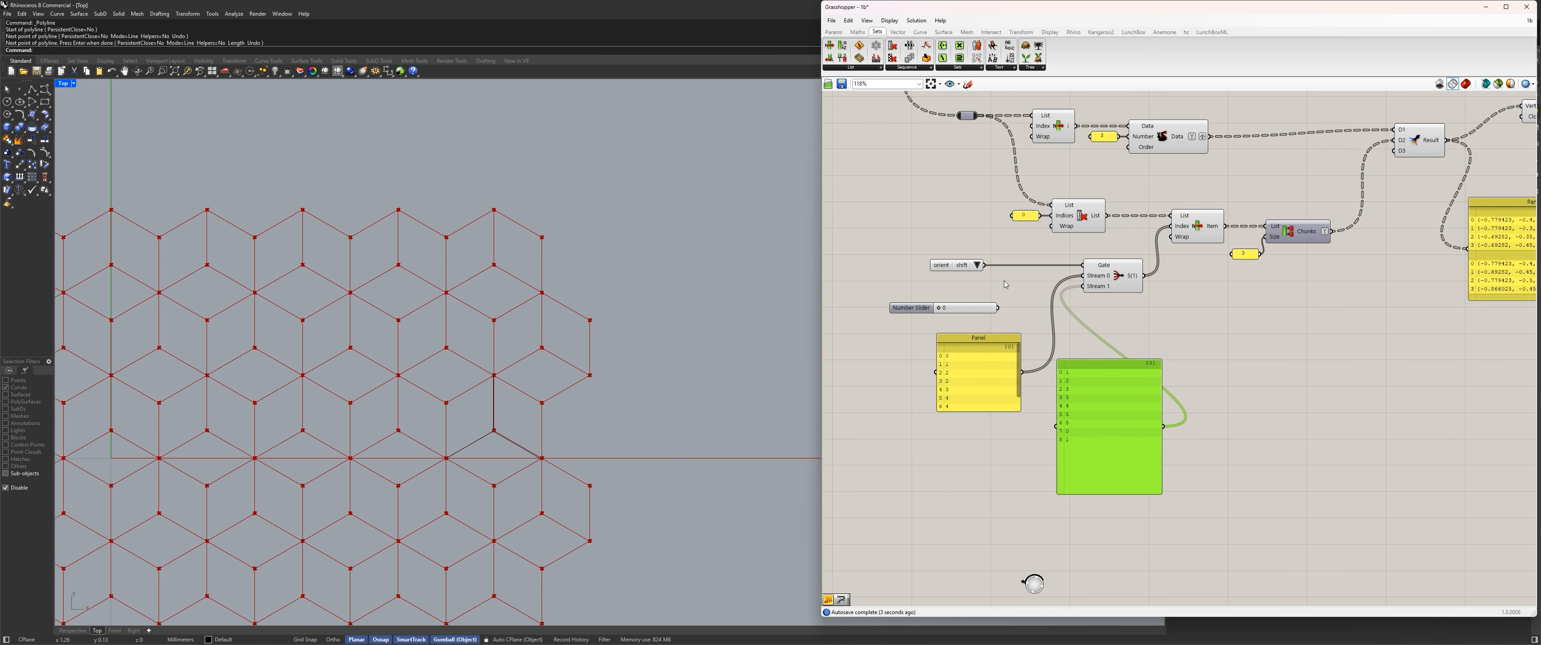
Clear the original index panel's title and shrink the panel to a small box.
{"action": "scroll", "coordinate": [1123, 448], "scroll_direction": "up", "scroll_amount": 3}
{"action": "right_click_drag", "start_coordinate": [993, 353], "coordinate": [1098, 390]}
{"action": "right_click", "coordinate": [1011, 305]}
{"action": "left_click_drag", "start_coordinate": [1052, 311], "coordinate": [692, 262]}
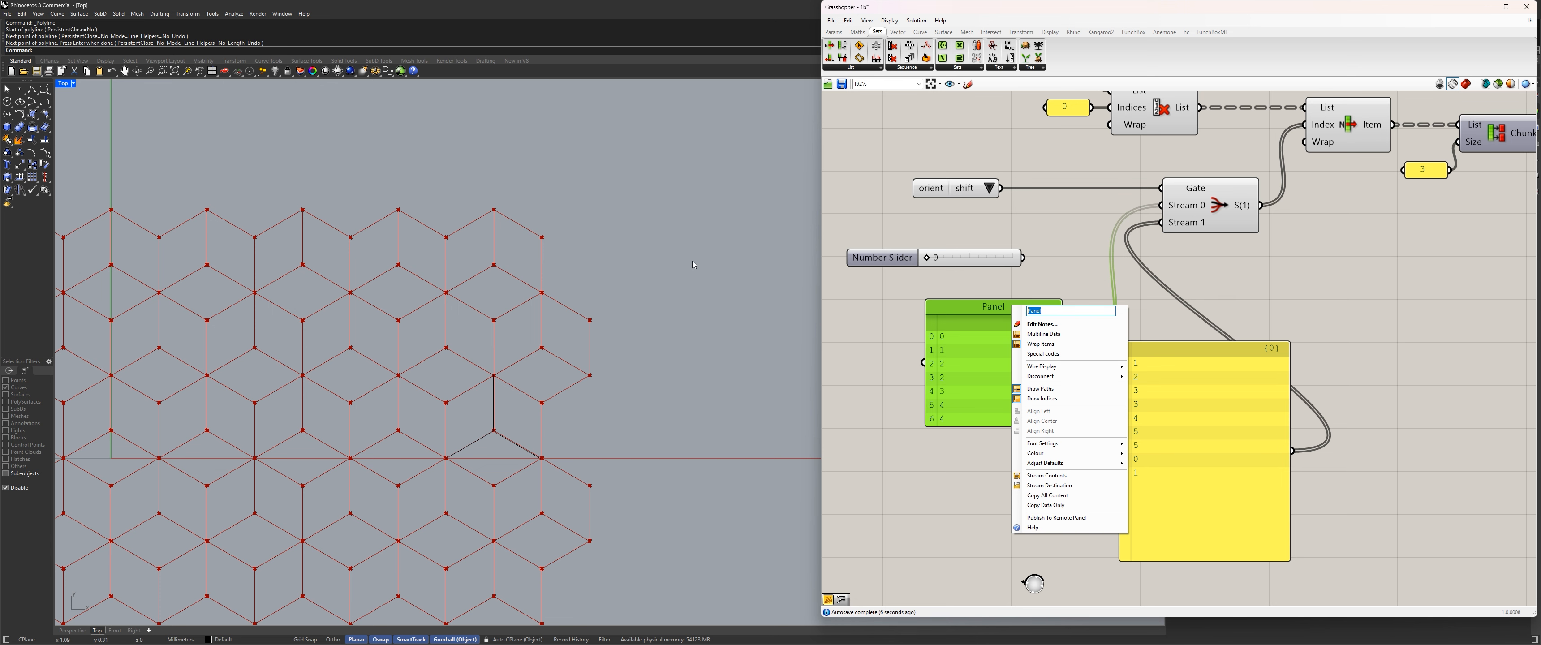
{"action": "key", "text": "BackSpace"}
{"action": "key", "text": "Return"}
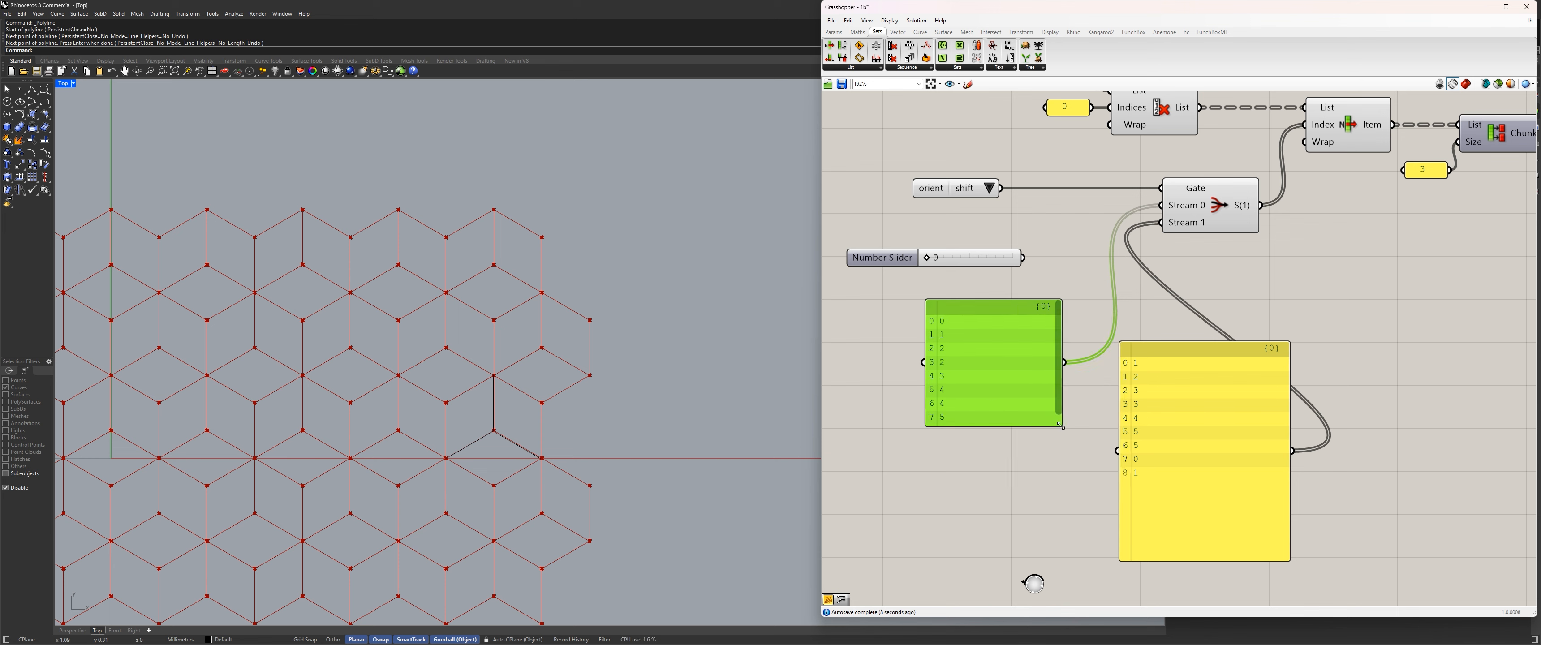
{"action": "left_click_drag", "start_coordinate": [1062, 426], "coordinate": [969, 317]}
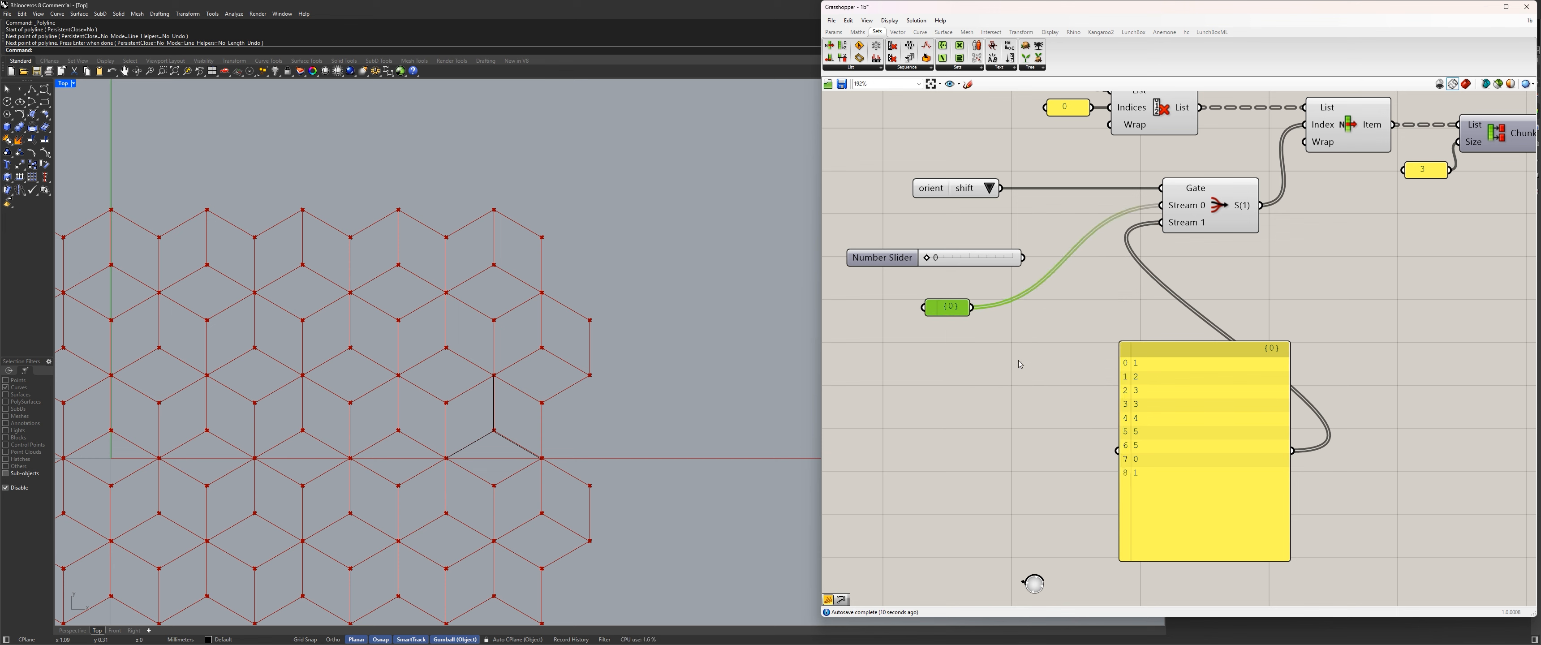
Place the shifted index panel directly below the original one and shrink it to the same compact size.
{"action": "left_click_drag", "start_coordinate": [1184, 410], "coordinate": [987, 387]}
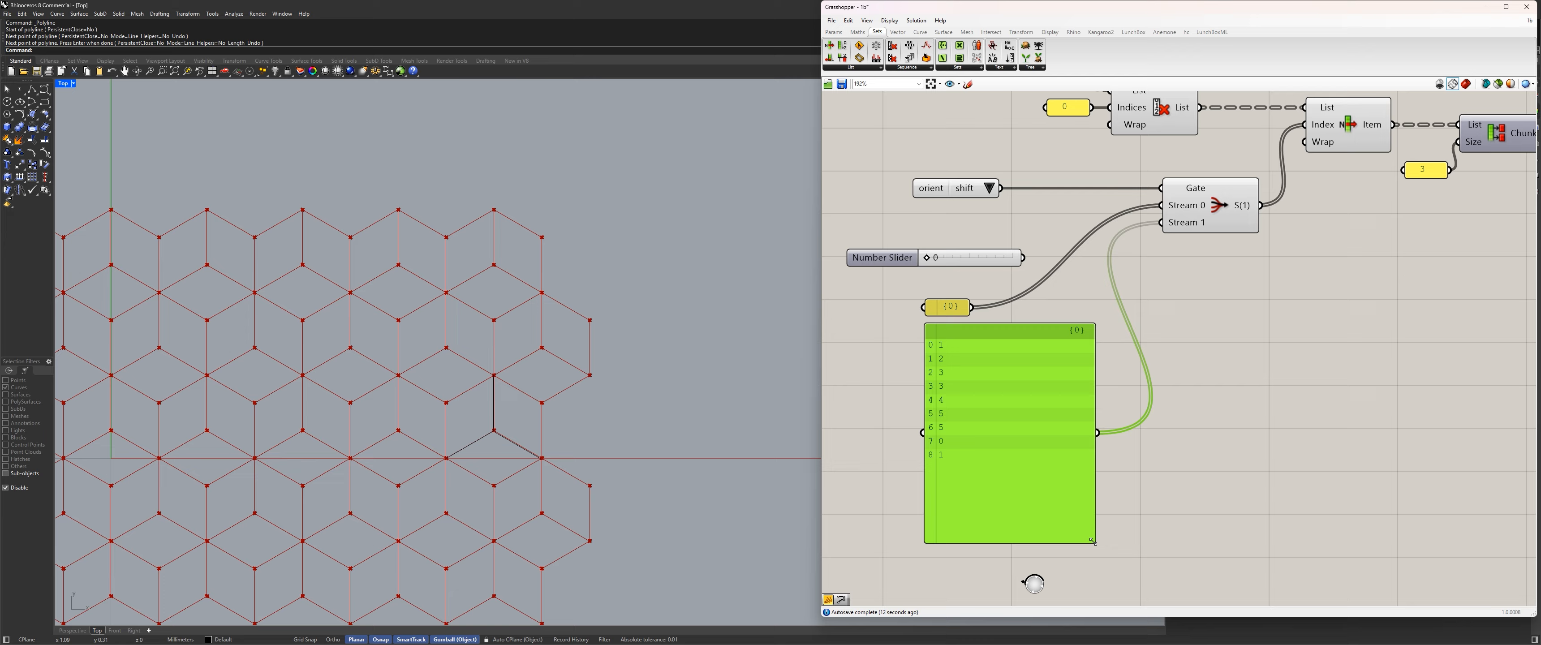
{"action": "left_click_drag", "start_coordinate": [1094, 542], "coordinate": [971, 337]}
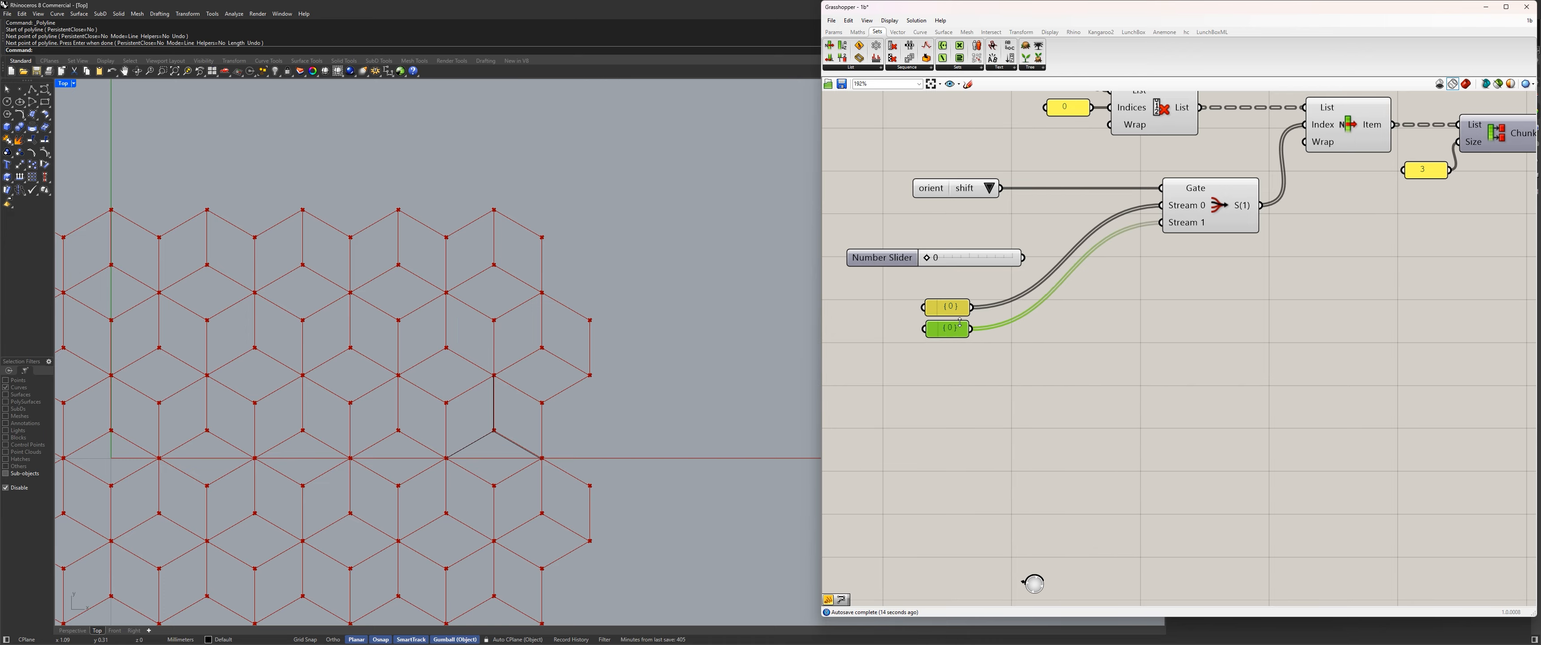
{"action": "left_click", "coordinate": [972, 348]}
{"action": "scroll", "coordinate": [970, 335], "scroll_direction": "up", "scroll_amount": 3}
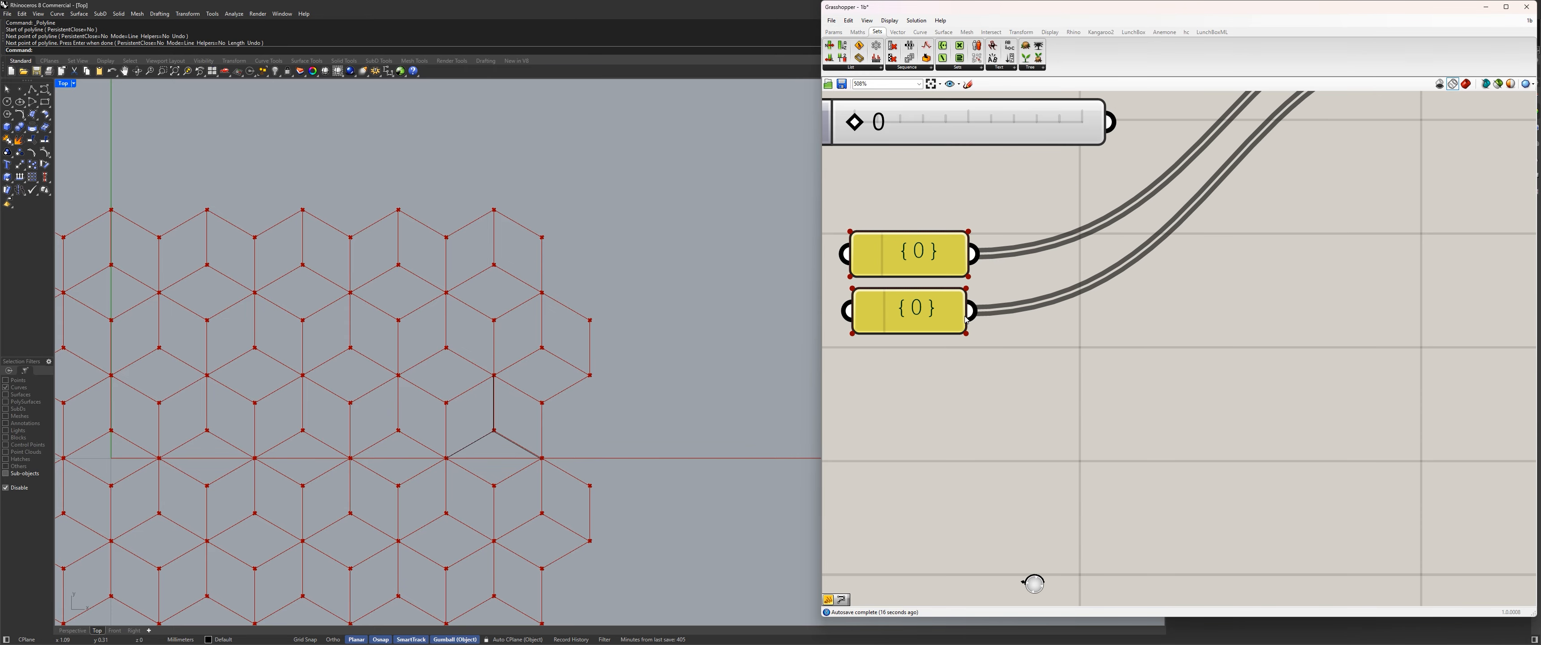
{"action": "scroll", "coordinate": [969, 329], "scroll_direction": "down", "scroll_amount": 2}
{"action": "left_click_drag", "start_coordinate": [969, 328], "coordinate": [972, 328]}
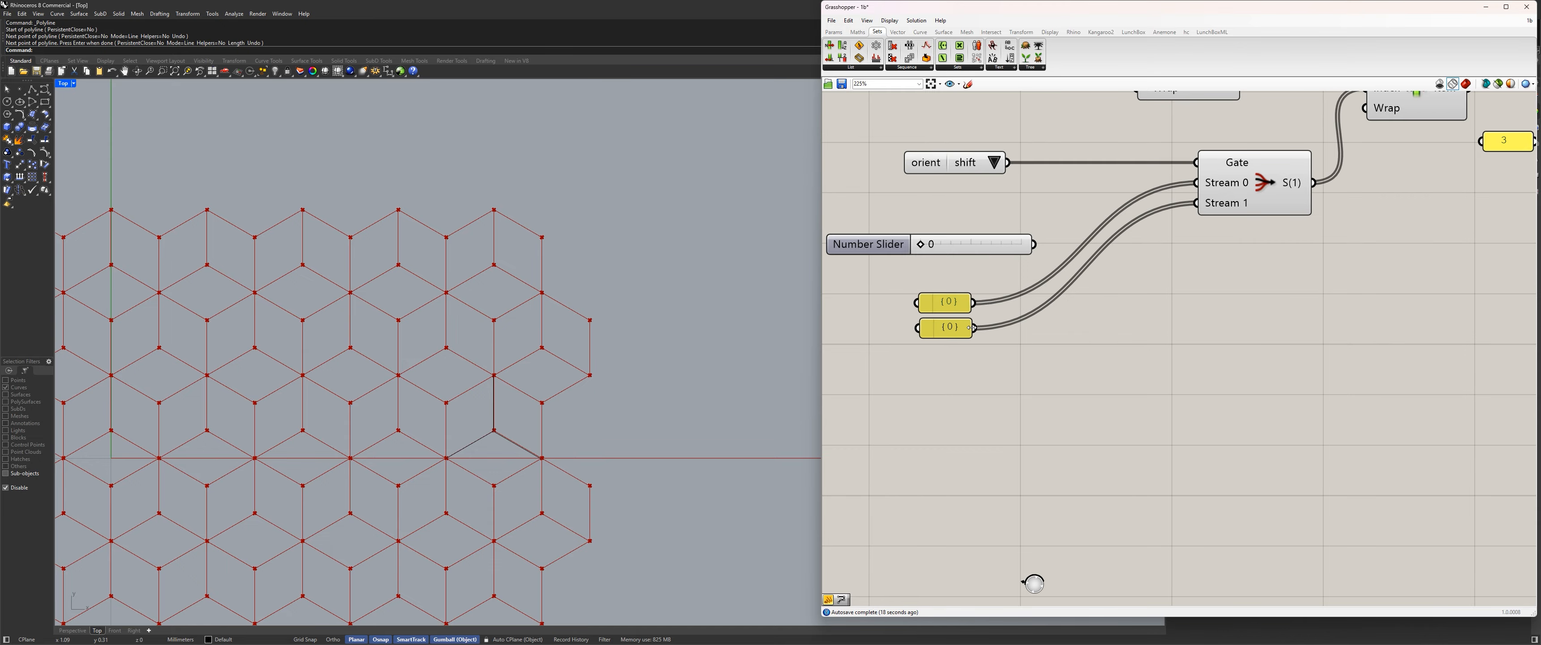
Delete the unused number slider and move both index panels up beneath the orient value list.
{"action": "scroll", "coordinate": [1059, 358], "scroll_direction": "down", "scroll_amount": 2}
{"action": "right_click_drag", "start_coordinate": [1063, 360], "coordinate": [1074, 428]}
{"action": "left_click", "coordinate": [931, 341]}
{"action": "key", "text": "Delete"}
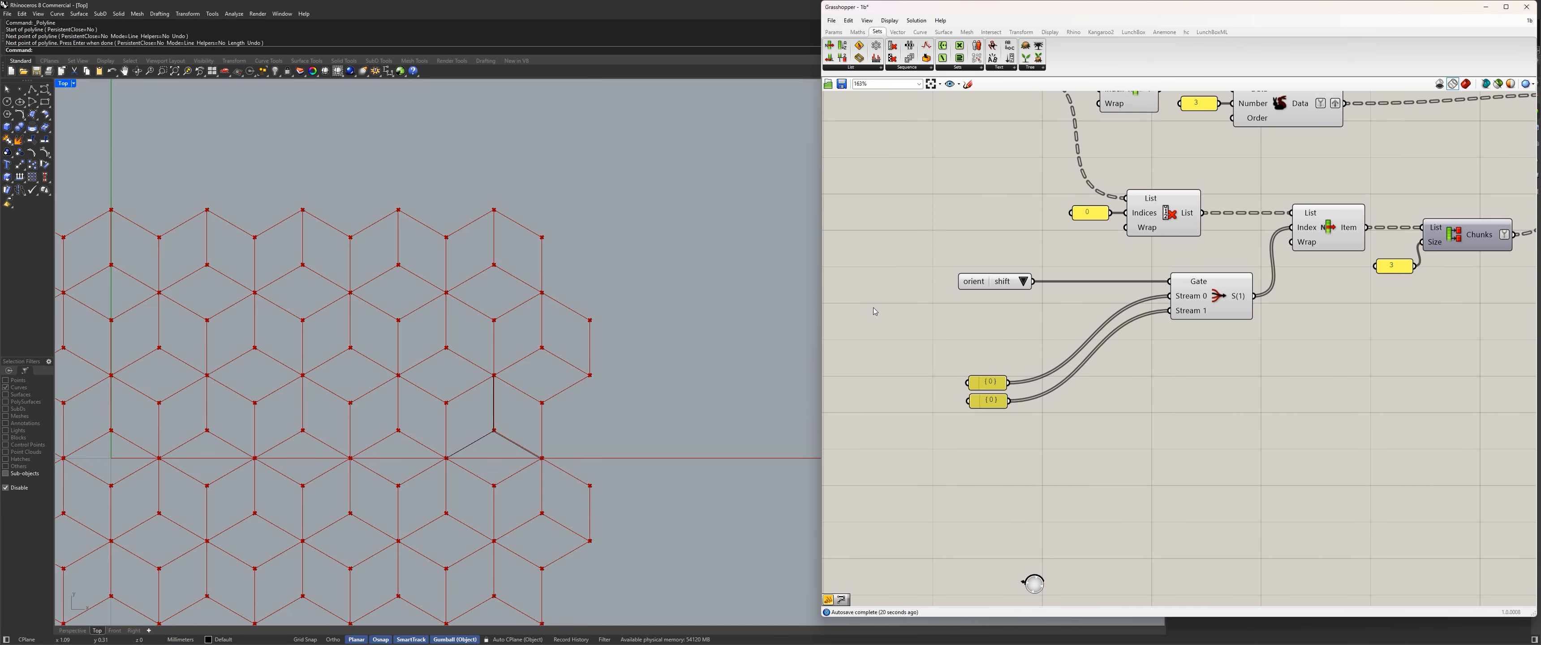
{"action": "left_click_drag", "start_coordinate": [1088, 447], "coordinate": [1085, 315]}
{"action": "scroll", "coordinate": [1085, 315], "scroll_direction": "down", "scroll_amount": 5}
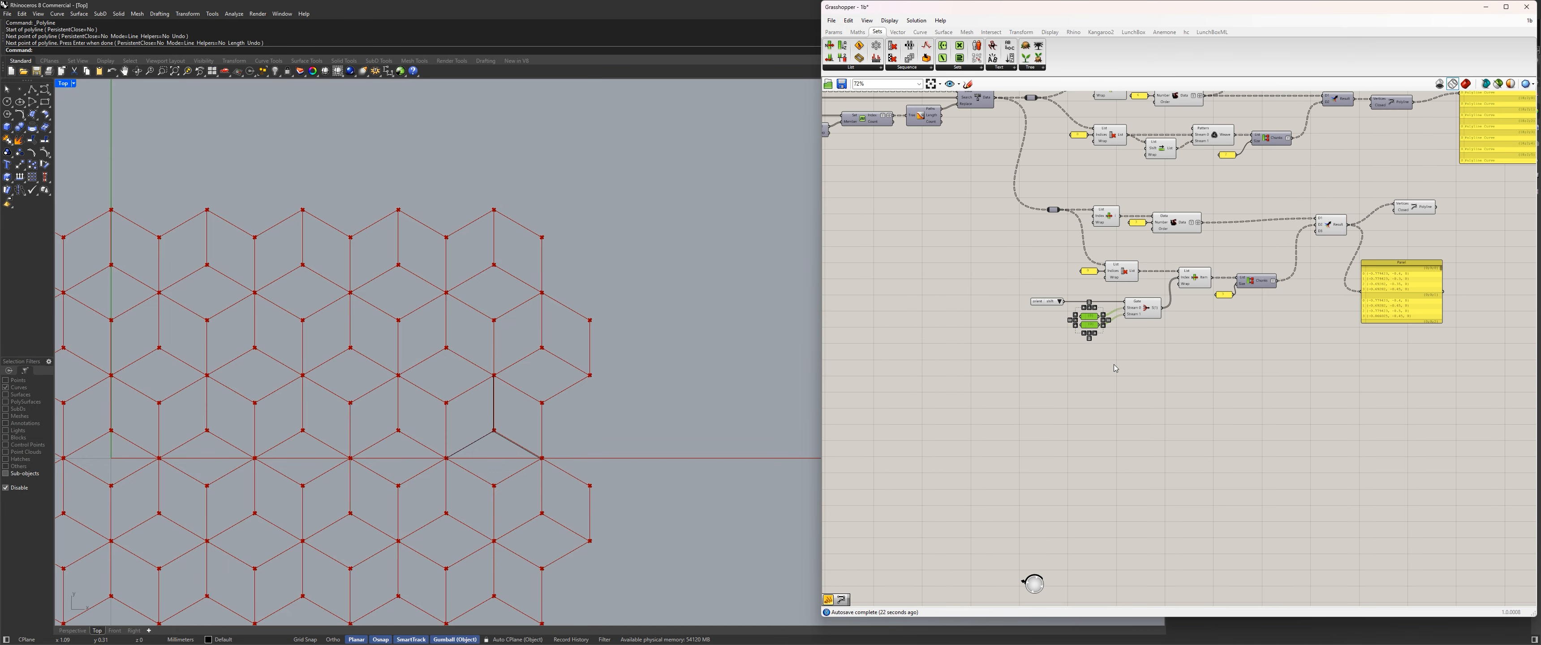
Move the lower row, from Cull Index and Stream Filter through Partition List, up closer to the List Item row.
{"action": "right_click_drag", "start_coordinate": [1114, 366], "coordinate": [1017, 452]}
{"action": "left_click", "coordinate": [1165, 451]}
{"action": "scroll", "coordinate": [1198, 445], "scroll_direction": "up", "scroll_amount": 3}
{"action": "left_click_drag", "start_coordinate": [1229, 440], "coordinate": [816, 286]}
{"action": "right_click_drag", "start_coordinate": [909, 293], "coordinate": [1075, 376]}
{"action": "left_click_drag", "start_coordinate": [1075, 380], "coordinate": [1076, 358]}
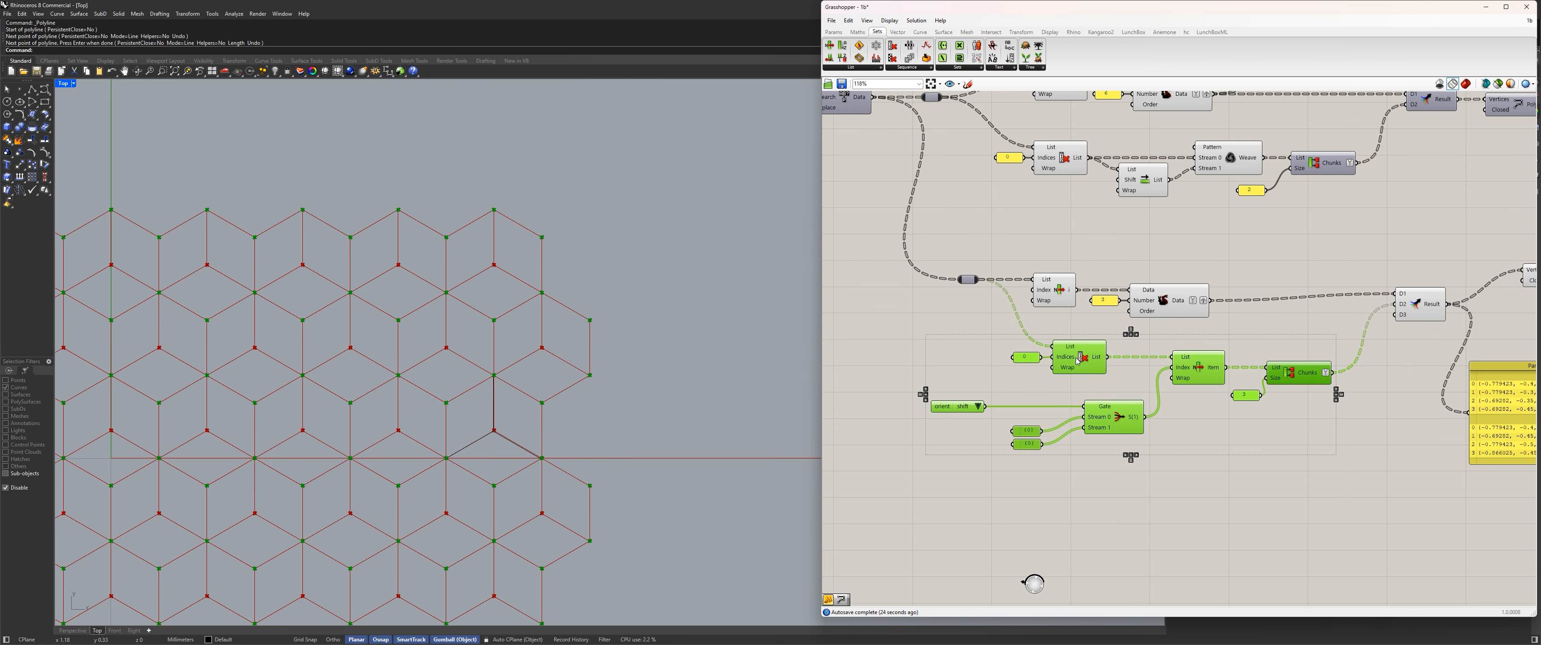
Line up the new branch's Duplicate Data, Merge and Polyline components beneath their counterparts in the upper branch.
{"action": "right_click_drag", "start_coordinate": [1314, 322], "coordinate": [1216, 353]}
{"action": "left_click", "coordinate": [1218, 353]}
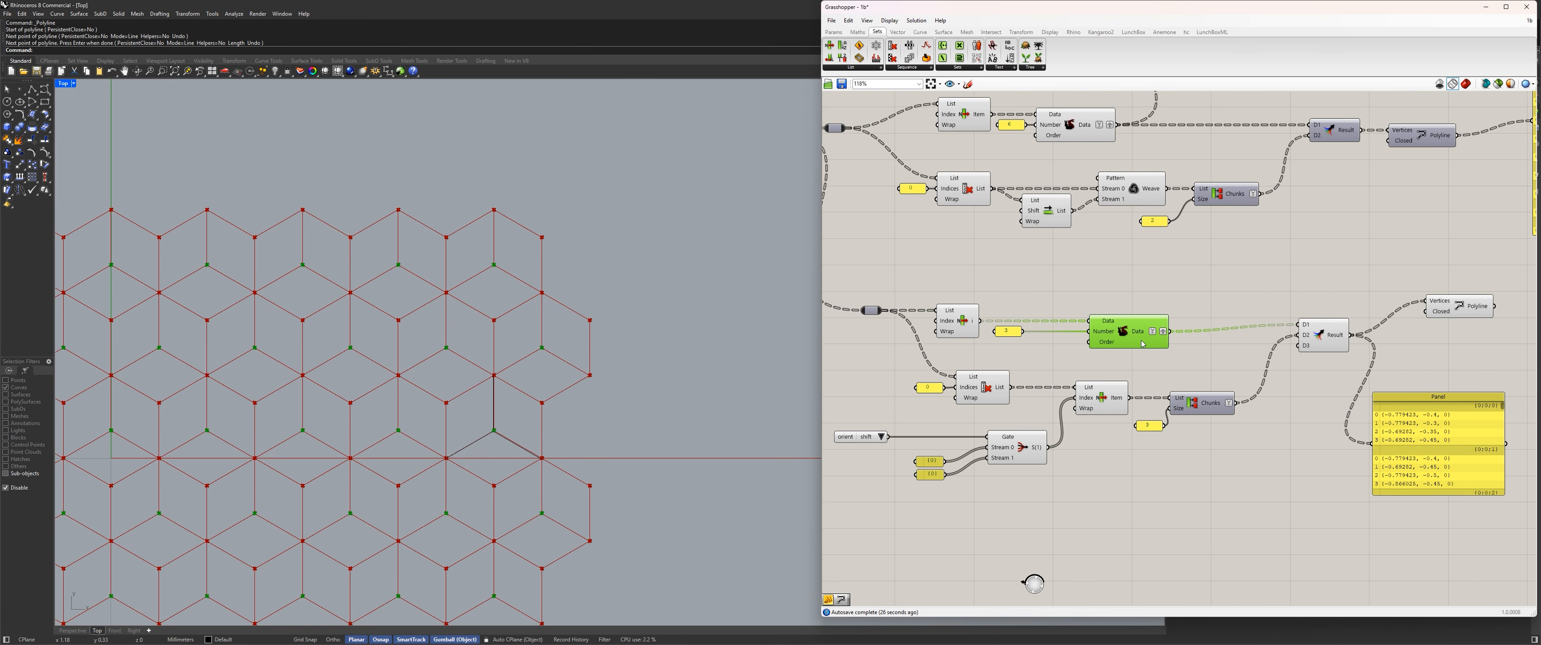
{"action": "right_click_drag", "start_coordinate": [1133, 282], "coordinate": [1087, 358]}
{"action": "left_click_drag", "start_coordinate": [1280, 413], "coordinate": [1288, 421]}
{"action": "right_click_drag", "start_coordinate": [1335, 440], "coordinate": [1214, 417]}
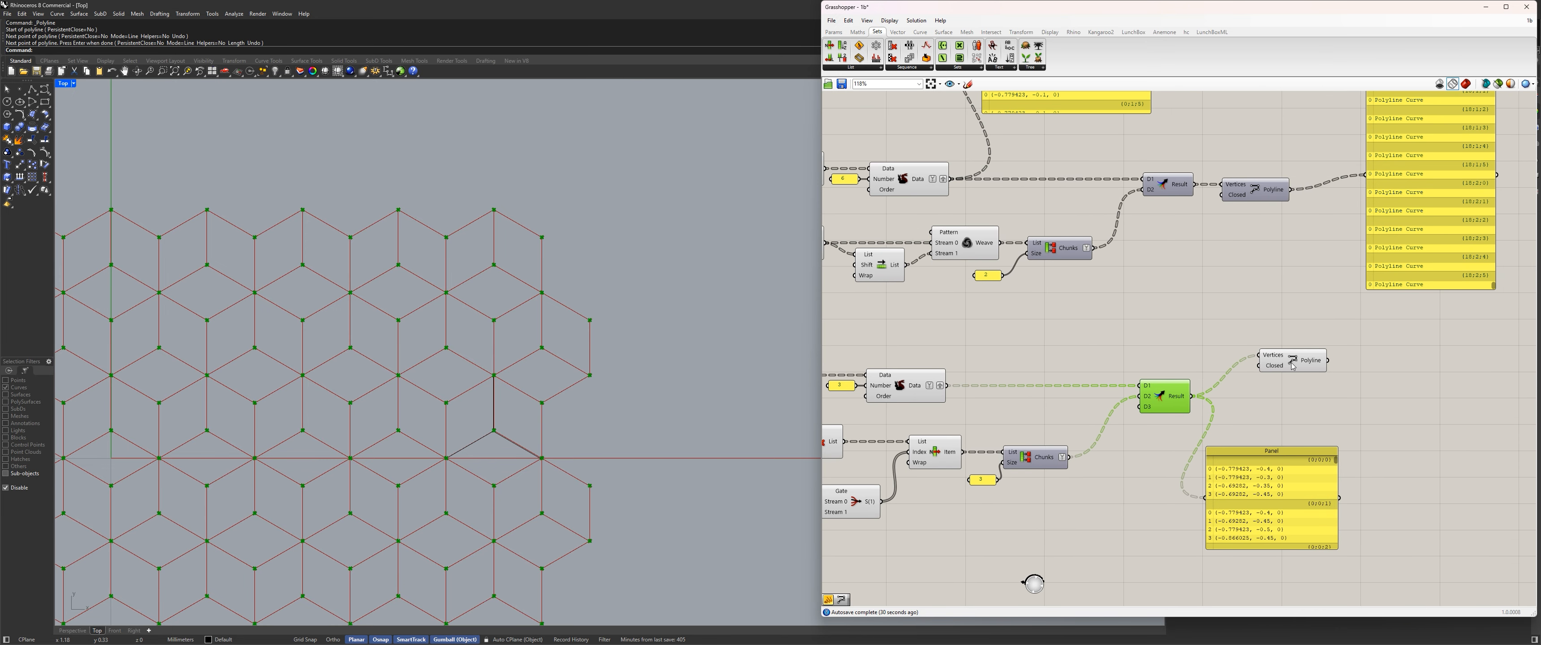
{"action": "left_click_drag", "start_coordinate": [1297, 367], "coordinate": [1264, 408]}
Delete the data panel connected to the lower Merge component's Result output.
{"action": "scroll", "coordinate": [1154, 503], "scroll_direction": "down", "scroll_amount": 2}
{"action": "right_click_drag", "start_coordinate": [1154, 503], "coordinate": [1285, 458]}
{"action": "left_click", "coordinate": [1248, 506]}
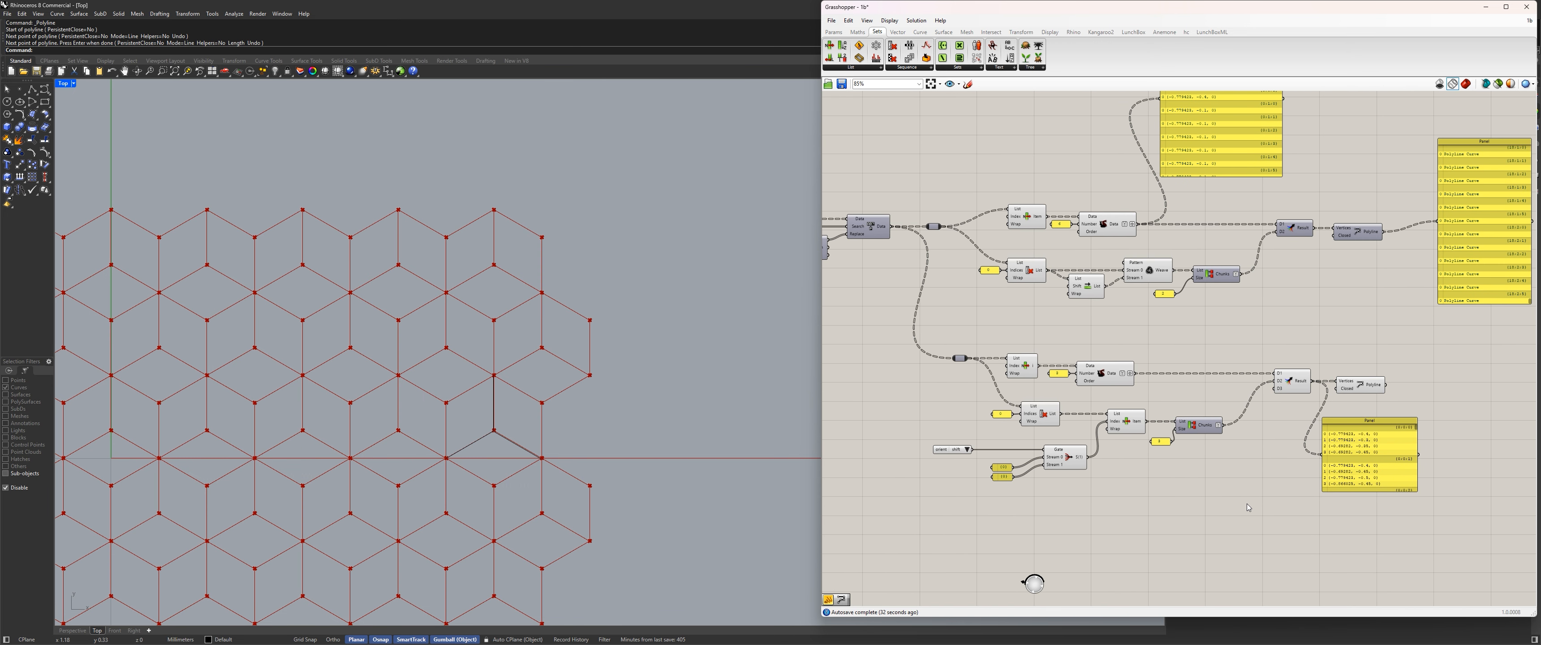
{"action": "left_click_drag", "start_coordinate": [1334, 426], "coordinate": [1412, 470]}
{"action": "key", "text": "Delete"}
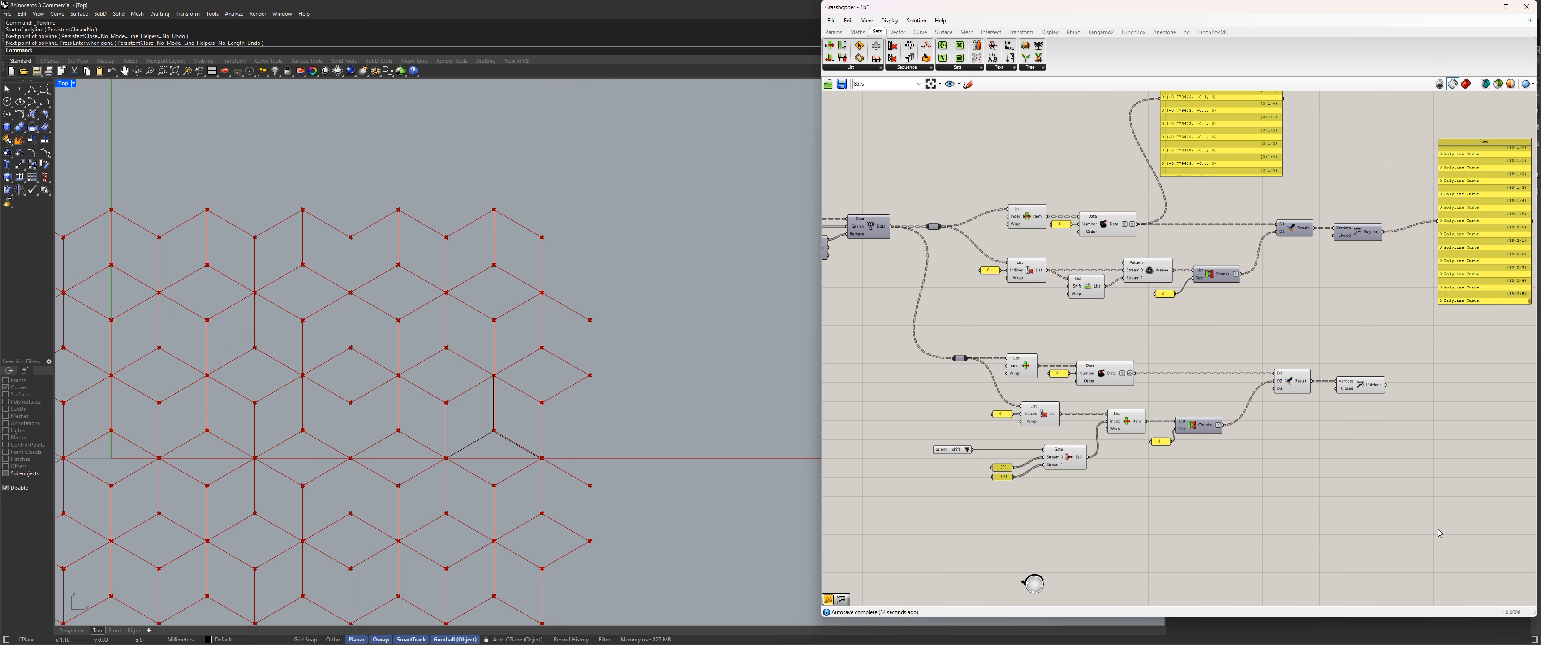
Shift both subdivision branches to the right and vertically align their two input relays.
{"action": "left_click_drag", "start_coordinate": [1440, 532], "coordinate": [925, 210]}
{"action": "left_click_drag", "start_coordinate": [1028, 220], "coordinate": [1084, 219]}
{"action": "left_click", "coordinate": [1017, 302]}
{"action": "left_click_drag", "start_coordinate": [1024, 374], "coordinate": [961, 211]}
{"action": "left_click", "coordinate": [999, 218]}
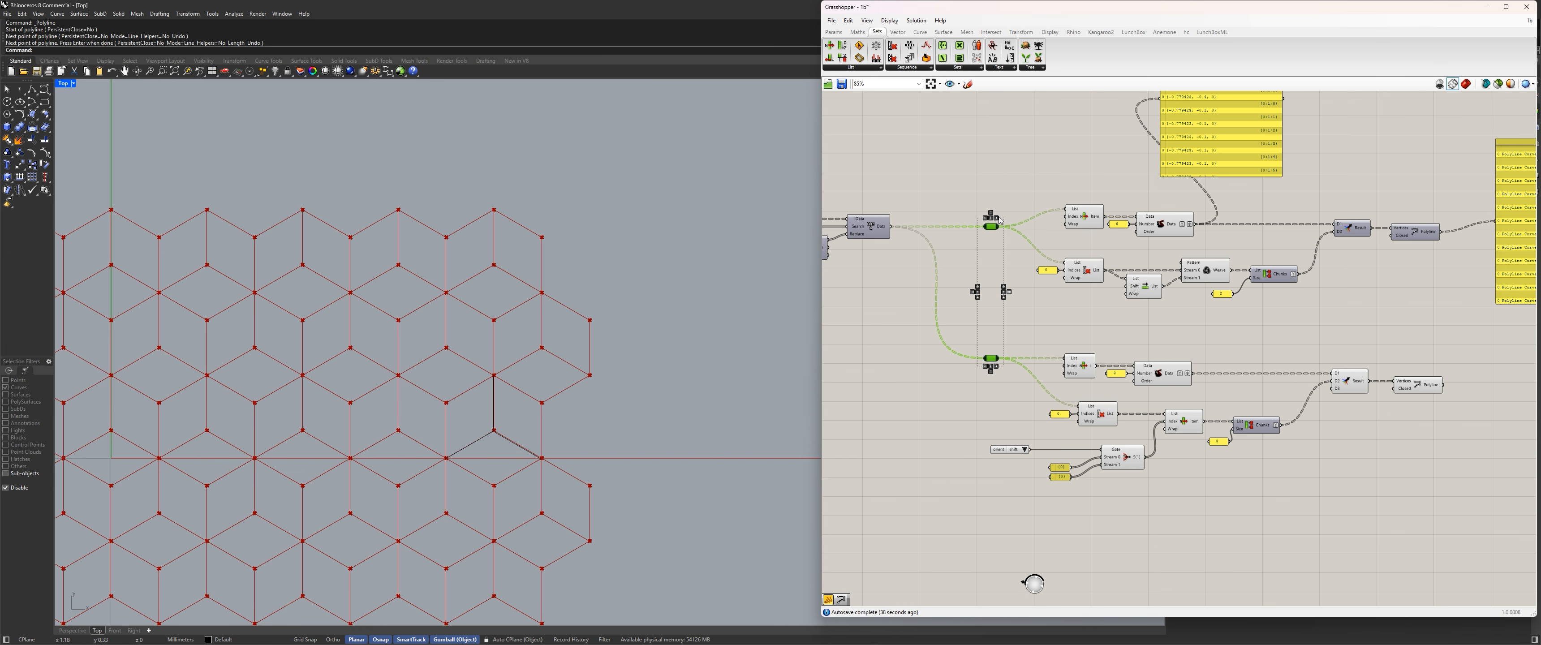
Vertically align the two branches' Cull Index components and the index panels feeding them.
{"action": "left_click", "coordinate": [1028, 286]}
{"action": "right_click_drag", "start_coordinate": [1089, 403], "coordinate": [1041, 351]}
{"action": "left_click_drag", "start_coordinate": [1041, 386], "coordinate": [1024, 135]}
{"action": "left_click", "coordinate": [1038, 148]}
{"action": "left_click", "coordinate": [962, 288]}
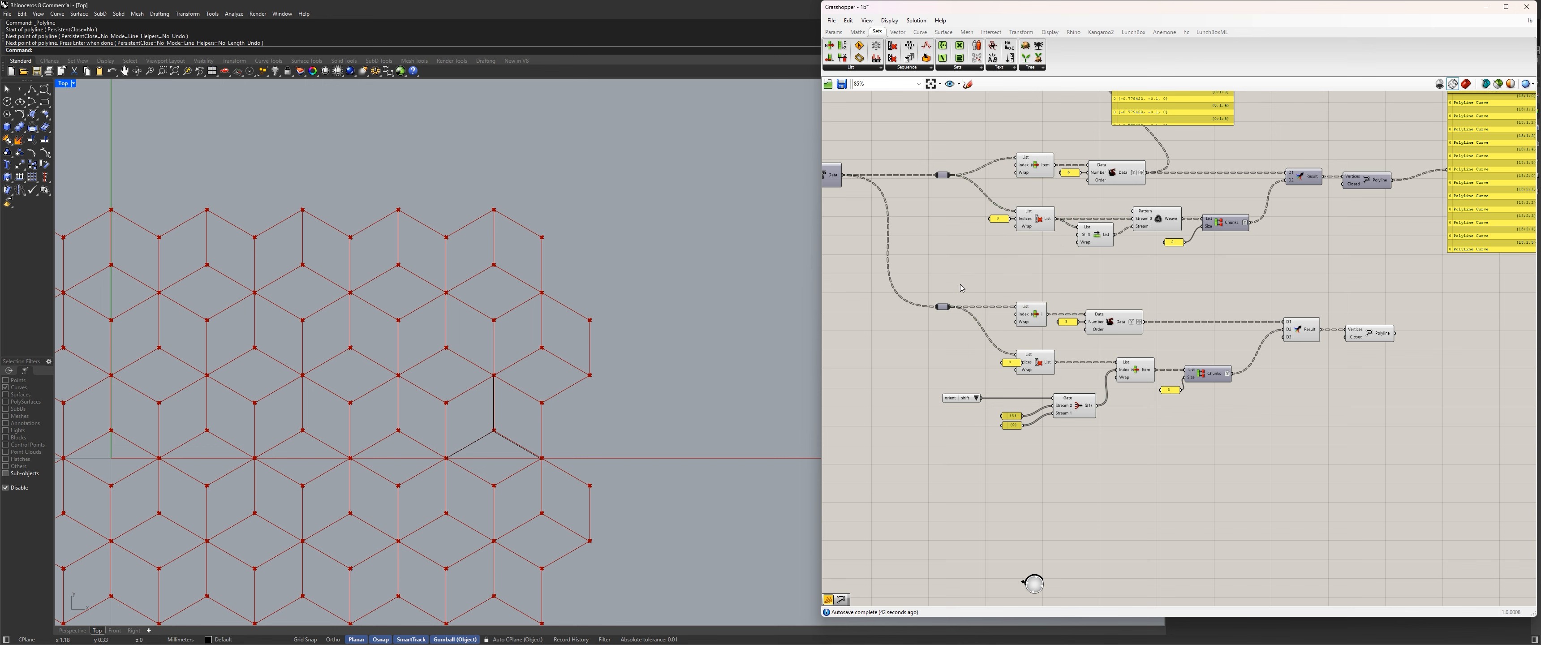
{"action": "left_click_drag", "start_coordinate": [1010, 380], "coordinate": [985, 220]}
{"action": "left_click", "coordinate": [1002, 286]}
Straighten the lower Cull Index component's index panel so it sits level with the Indices input.
{"action": "scroll", "coordinate": [1005, 272], "scroll_direction": "up", "scroll_amount": 2}
{"action": "left_click_drag", "start_coordinate": [991, 96], "coordinate": [1223, 158]}
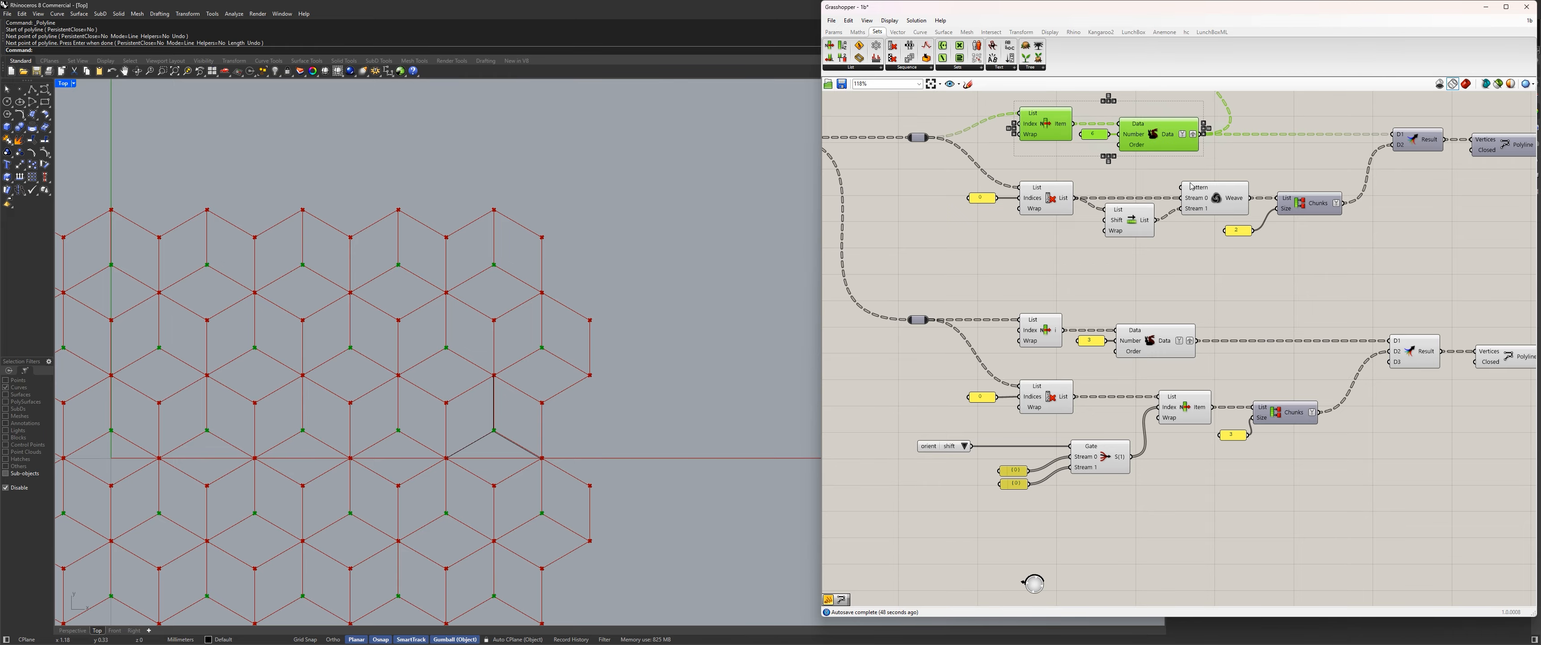
{"action": "left_click_drag", "start_coordinate": [1251, 300], "coordinate": [957, 359]}
{"action": "left_click", "coordinate": [958, 410]}
{"action": "scroll", "coordinate": [957, 407], "scroll_direction": "up", "scroll_amount": 3}
{"action": "left_click", "coordinate": [982, 393]}
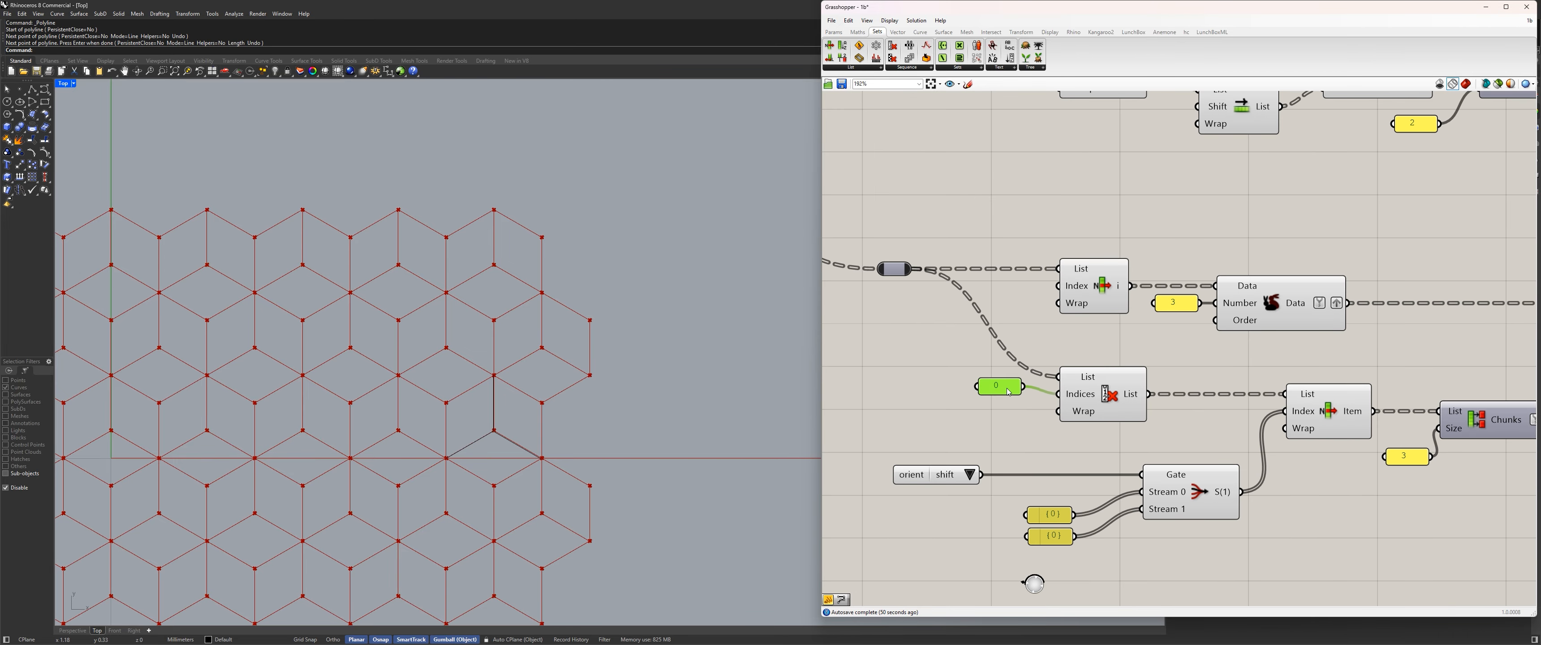
{"action": "scroll", "coordinate": [998, 383], "scroll_direction": "down", "scroll_amount": 4}
{"action": "left_click", "coordinate": [1134, 503]}
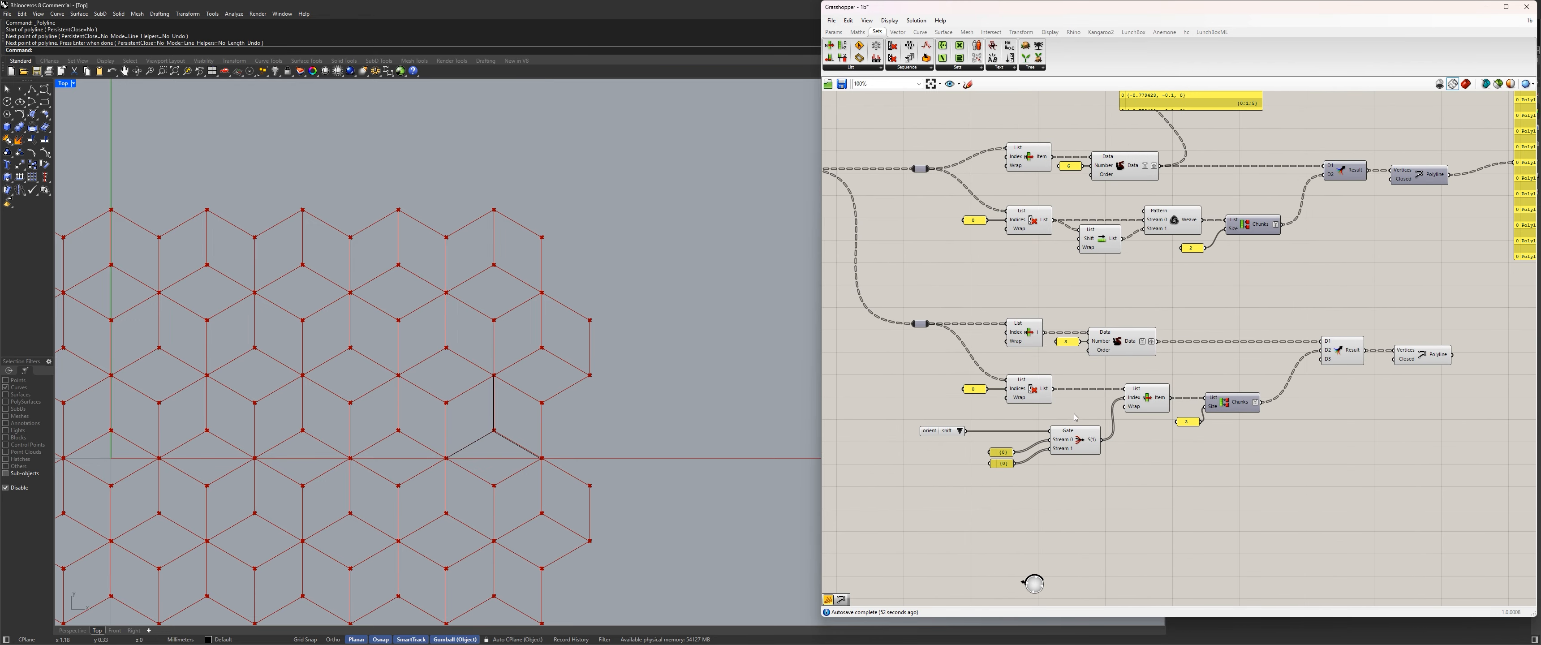
Vertically align the two branches' Partition List components and nudge the lower List Item slightly toward its Partition List.
{"action": "scroll", "coordinate": [1206, 389], "scroll_direction": "up", "scroll_amount": 3}
{"action": "mouse_move", "coordinate": [1176, 446]}
{"action": "left_mouse_down"}
{"action": "mouse_move", "coordinate": [1146, 452]}
{"action": "mouse_move", "coordinate": [1167, 442]}
{"action": "left_mouse_up"}
{"action": "left_click_drag", "start_coordinate": [1253, 413], "coordinate": [1273, 413]}
{"action": "left_click_drag", "start_coordinate": [1334, 484], "coordinate": [1229, 98]}
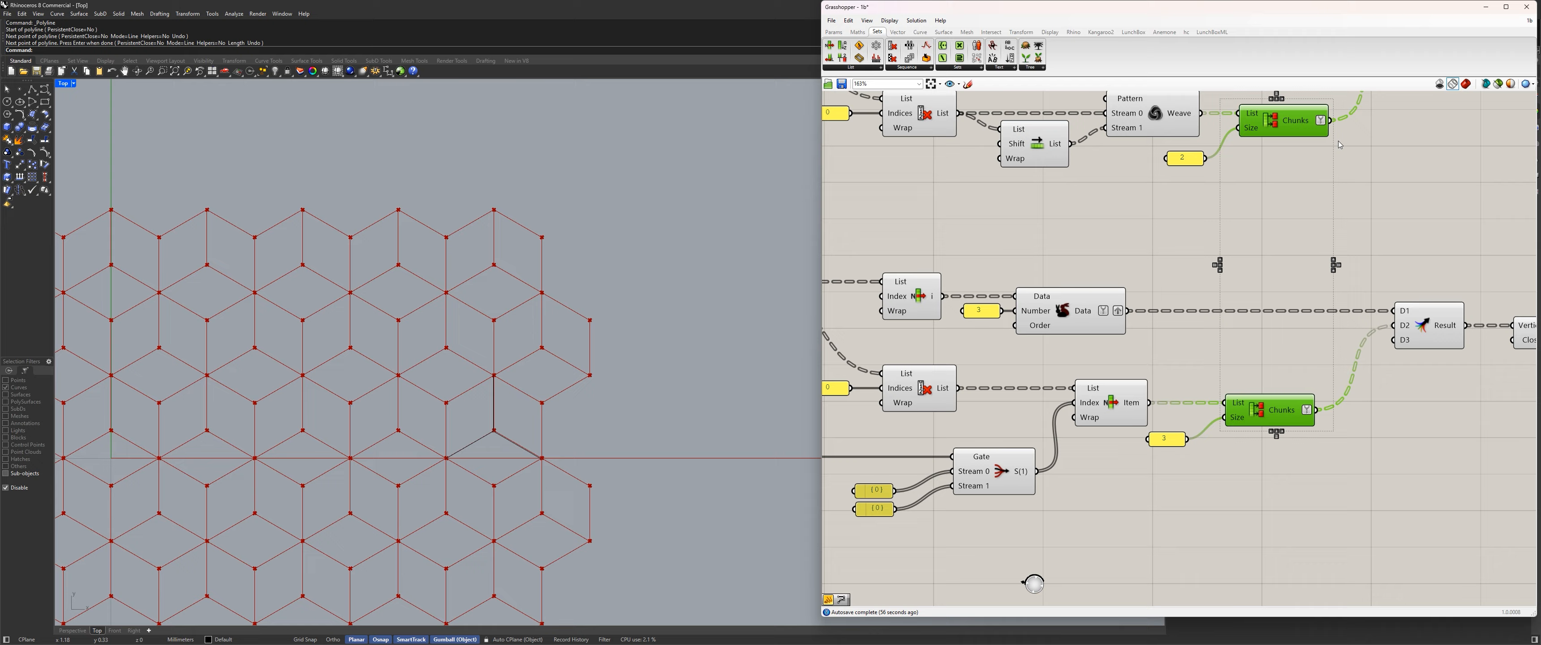
{"action": "left_click", "coordinate": [1284, 99]}
{"action": "left_click", "coordinate": [1263, 170]}
{"action": "scroll", "coordinate": [1184, 298], "scroll_direction": "down", "scroll_amount": 2}
{"action": "right_click_drag", "start_coordinate": [1165, 330], "coordinate": [1092, 395]}
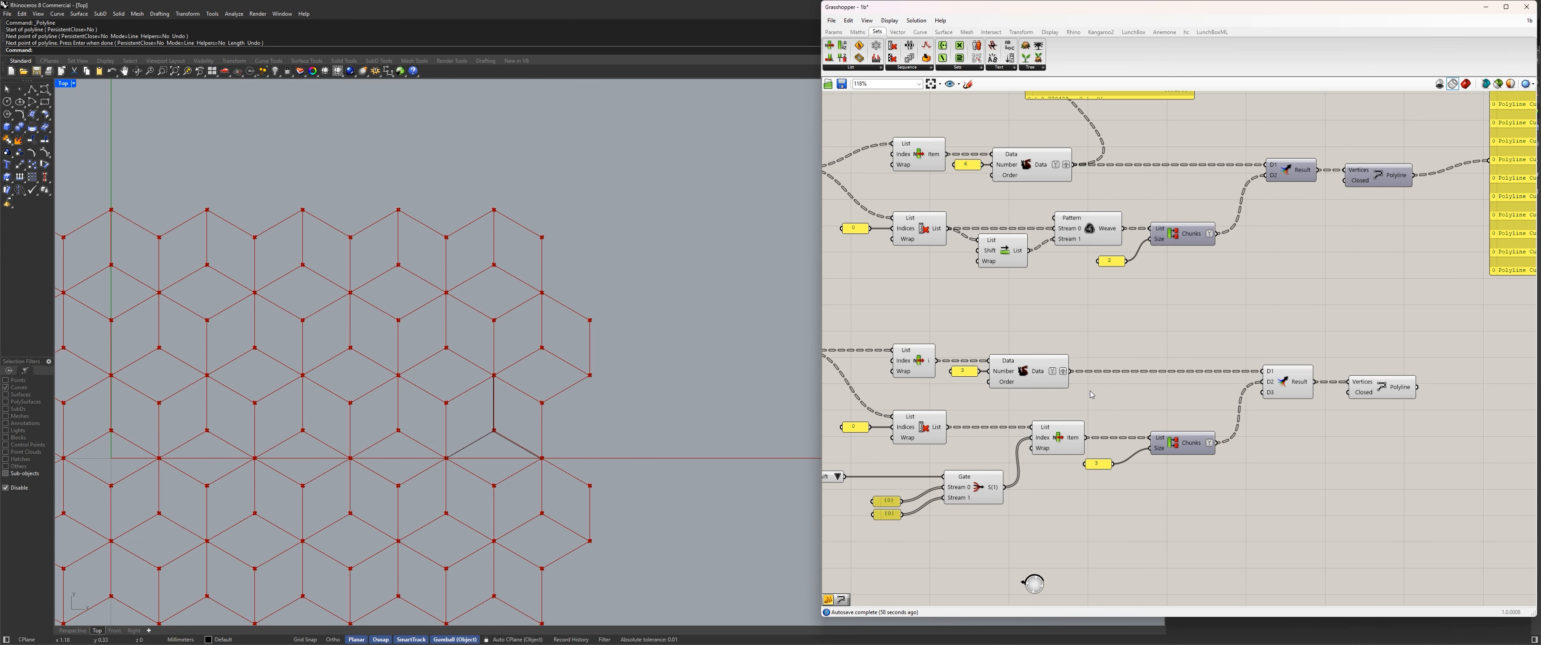
{"action": "left_click_drag", "start_coordinate": [1058, 434], "coordinate": [1059, 435]}
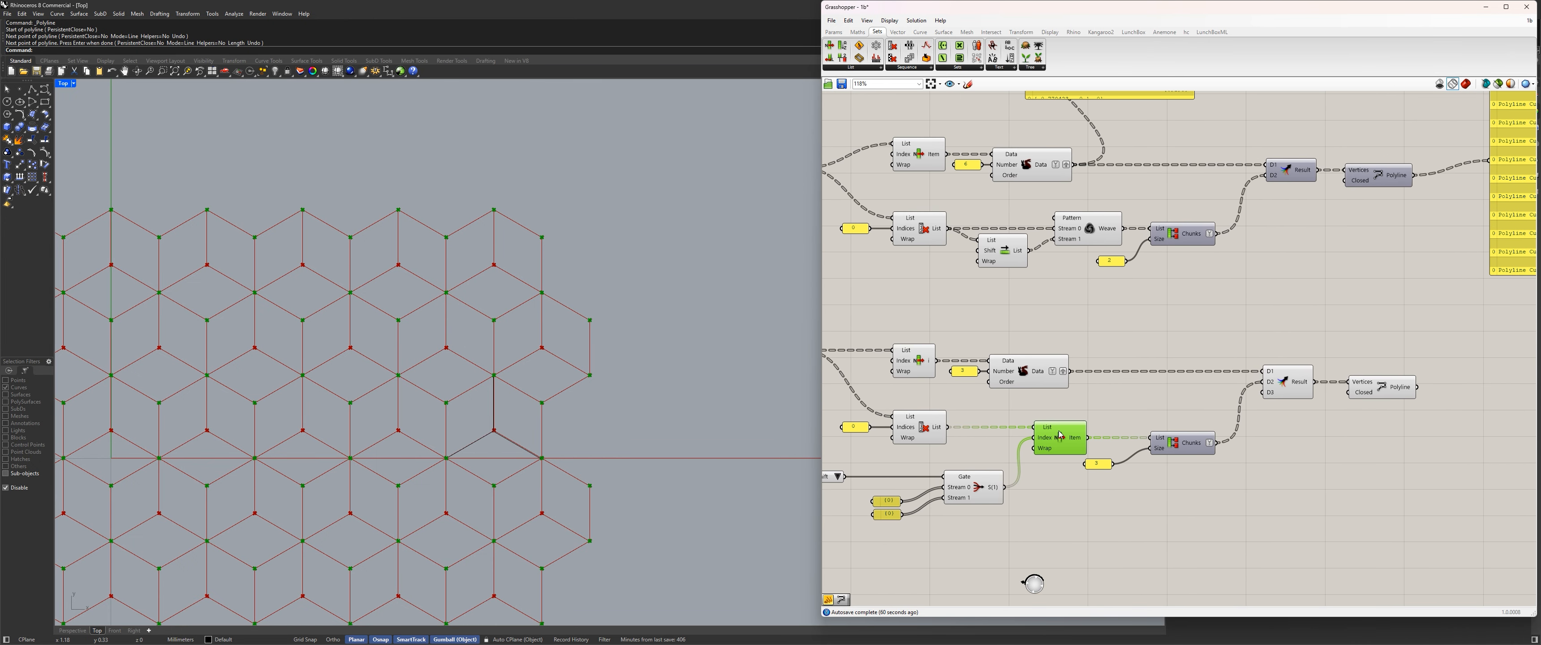
Remove the unused D3 input from the lower Merge component.
{"action": "scroll", "coordinate": [1110, 406], "scroll_direction": "down", "scroll_amount": 3}
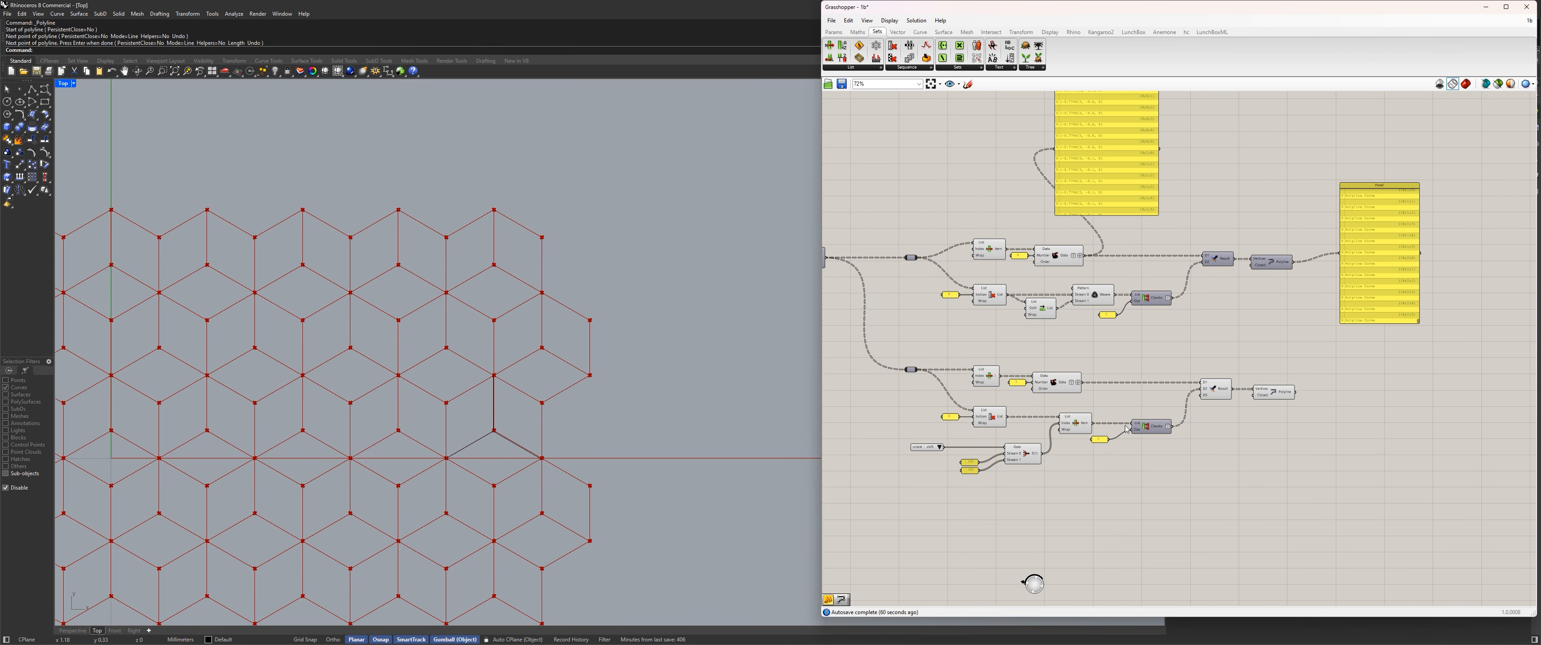
{"action": "left_click", "coordinate": [1201, 391]}
{"action": "scroll", "coordinate": [1201, 390], "scroll_direction": "up", "scroll_amount": 10}
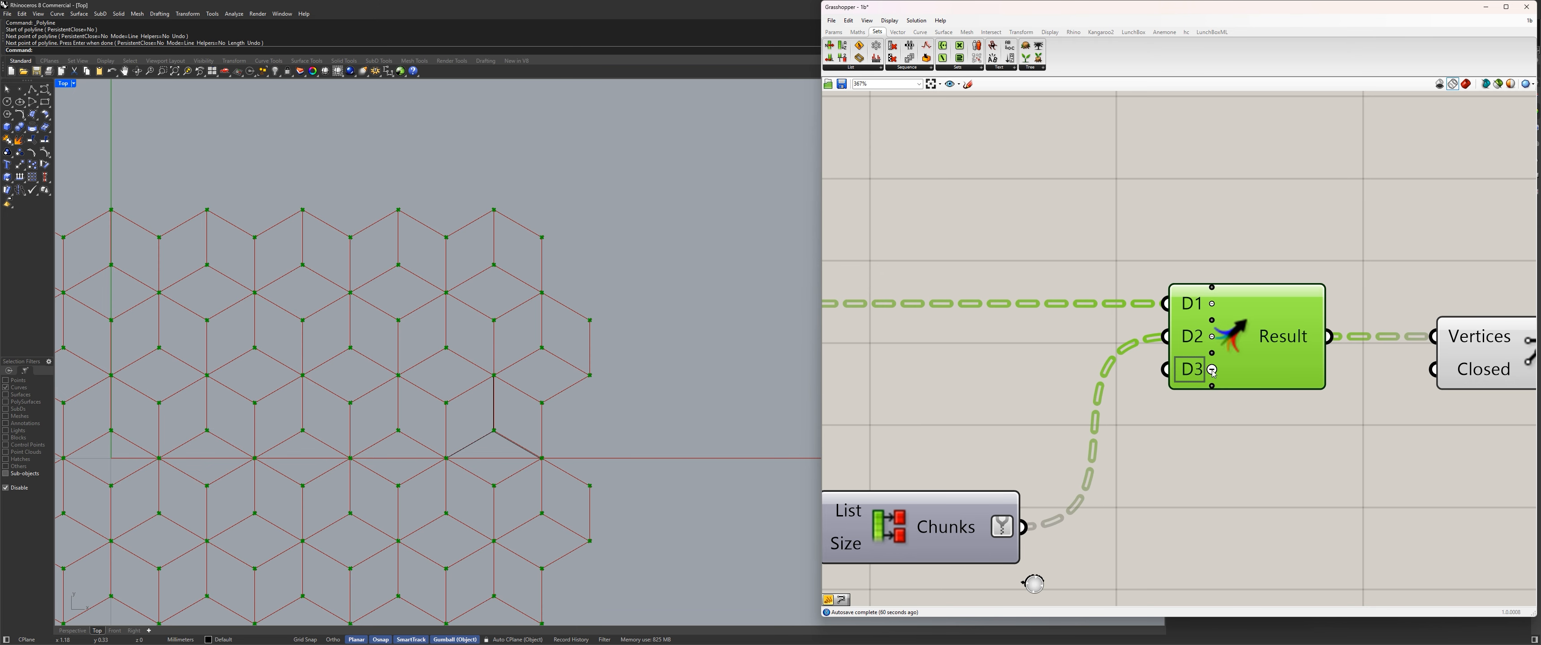
{"action": "left_click", "coordinate": [1212, 370]}
{"action": "scroll", "coordinate": [1238, 444], "scroll_direction": "down", "scroll_amount": 4}
{"action": "scroll", "coordinate": [1276, 430], "scroll_direction": "down", "scroll_amount": 5}
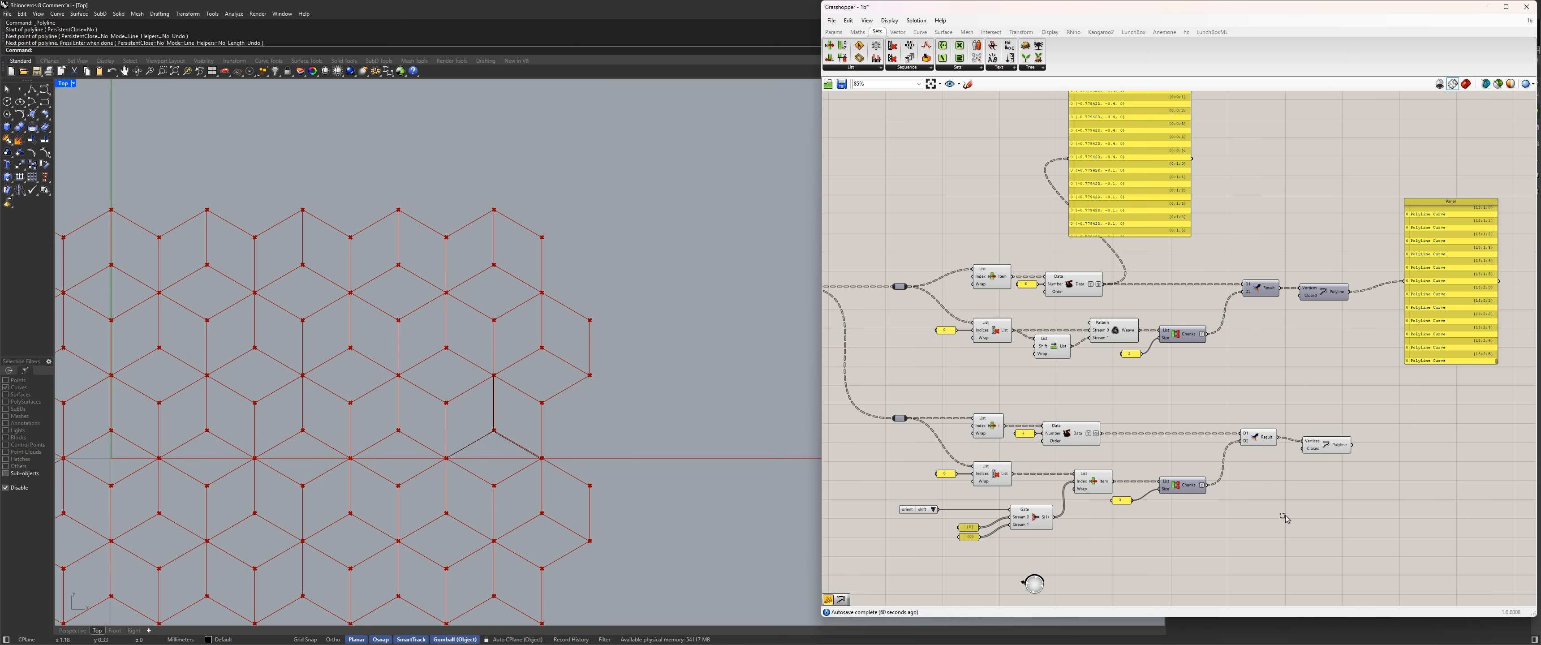
Move the entire lower subdivision branch up so it sits closer beneath the upper branch.
{"action": "scroll", "coordinate": [1377, 566], "scroll_direction": "down", "scroll_amount": 4}
{"action": "left_click_drag", "start_coordinate": [1374, 509], "coordinate": [1071, 390]}
{"action": "scroll", "coordinate": [1089, 395], "scroll_direction": "up", "scroll_amount": 4}
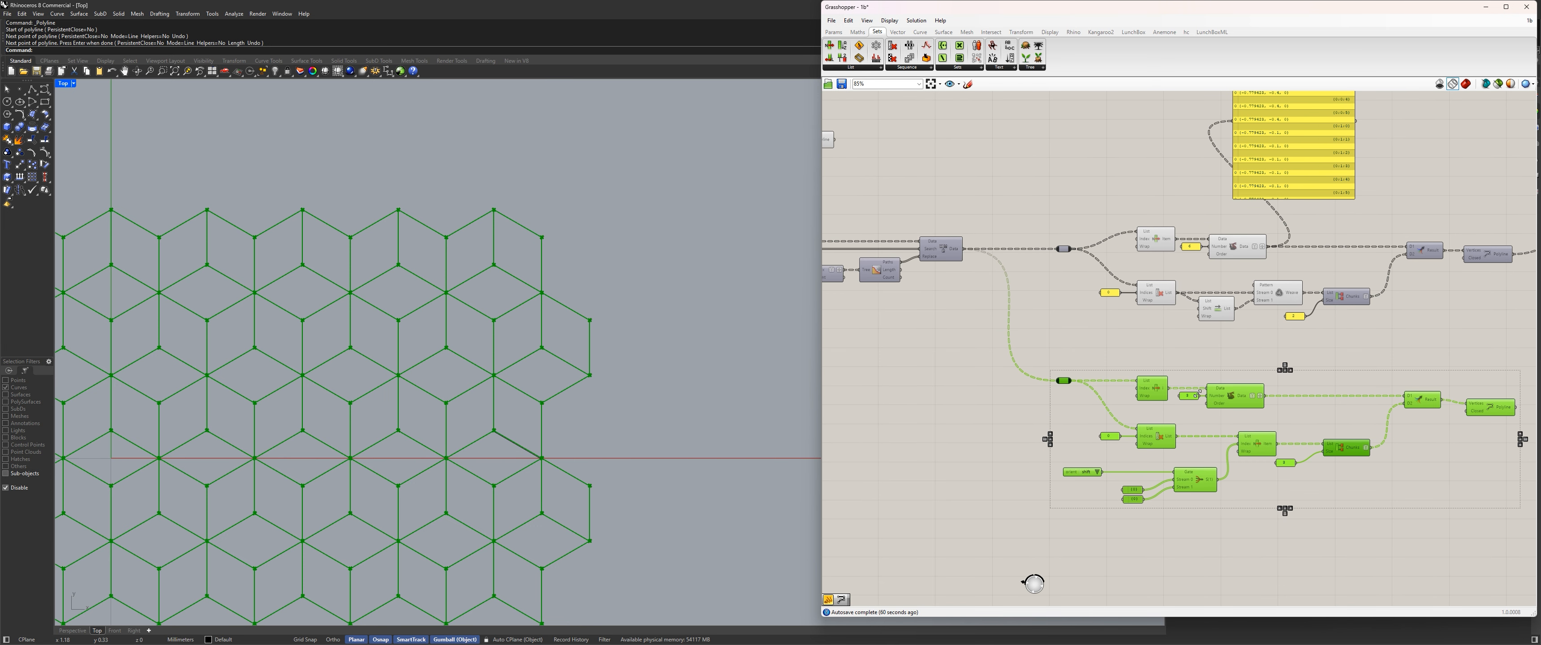
{"action": "left_click_drag", "start_coordinate": [1243, 410], "coordinate": [1243, 371]}
{"action": "left_click", "coordinate": [1316, 338]}
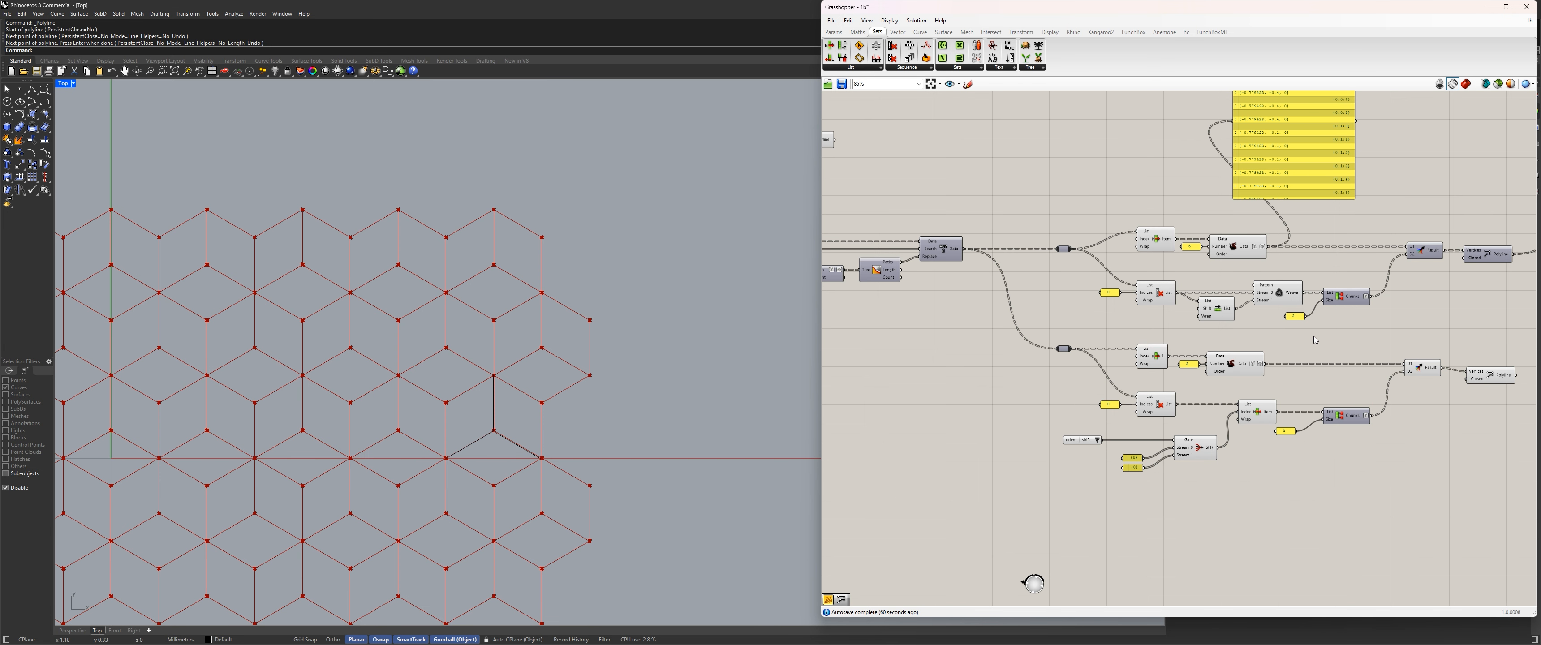
Turn off the preview of both branches' intermediate components, including the lower Merge, keeping the lower Polyline's preview on.
{"action": "scroll", "coordinate": [1161, 257], "scroll_direction": "down", "scroll_amount": 1}
{"action": "scroll", "coordinate": [1218, 395], "scroll_direction": "up", "scroll_amount": 1}
{"action": "left_click_drag", "start_coordinate": [1247, 477], "coordinate": [1113, 200]}
{"action": "left_click", "coordinate": [1108, 221]}
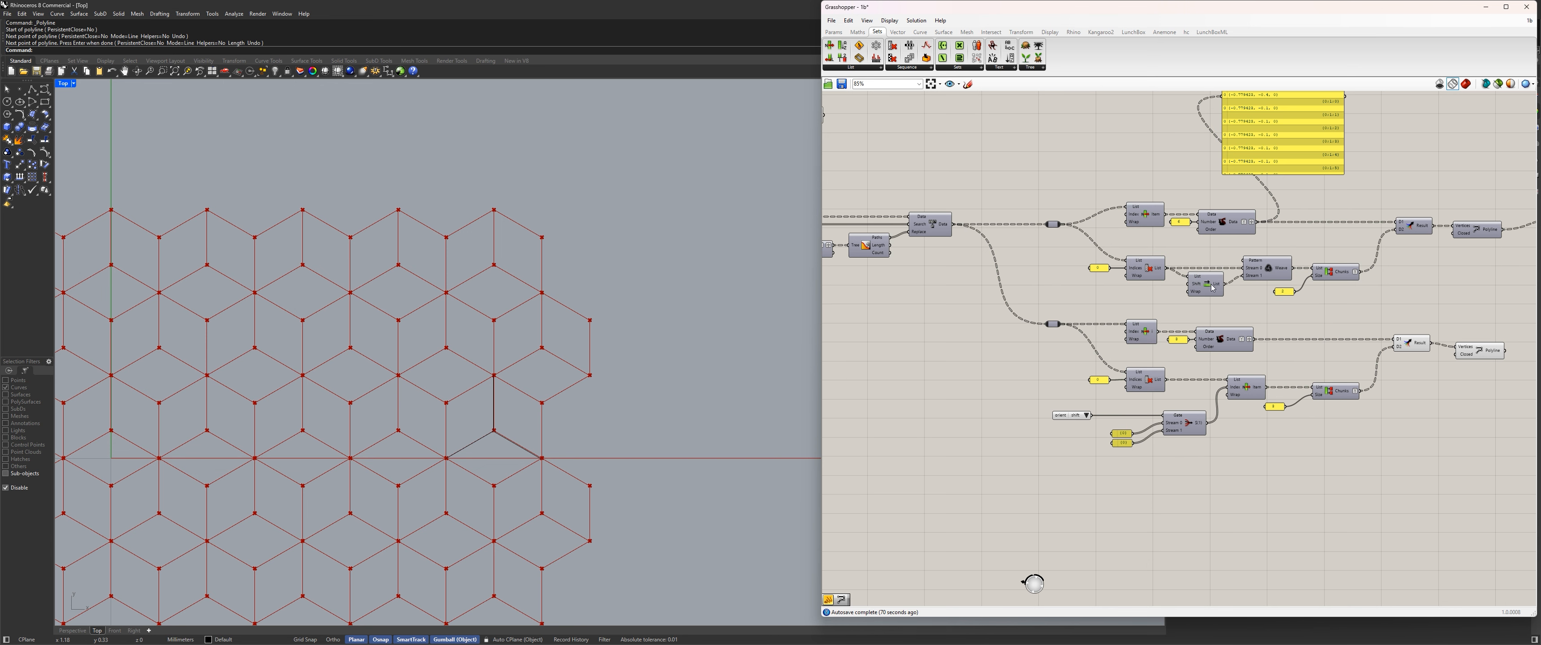
{"action": "right_click_drag", "start_coordinate": [1470, 262], "coordinate": [1262, 305]}
{"action": "left_click_drag", "start_coordinate": [1221, 430], "coordinate": [1181, 370]}
{"action": "key", "text": "ctrl+q"}
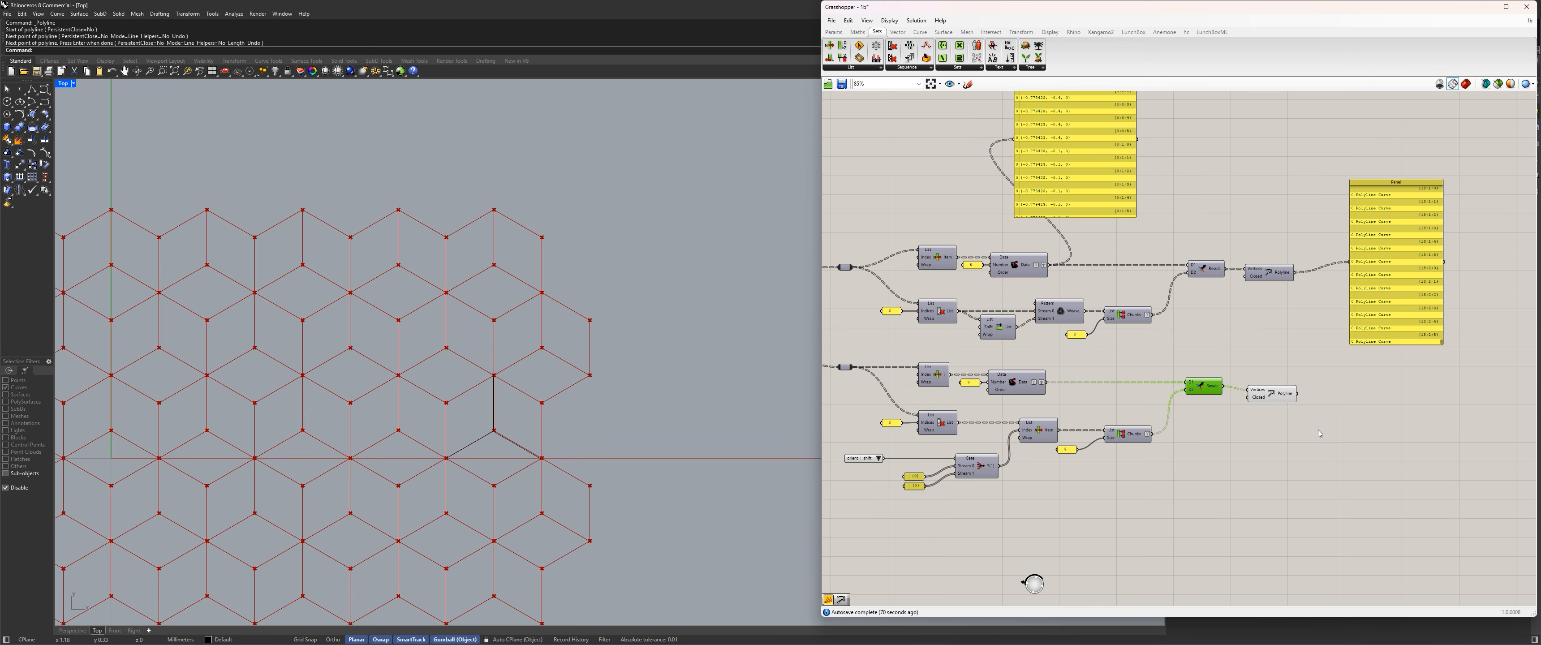
{"action": "left_click", "coordinate": [1182, 370]}
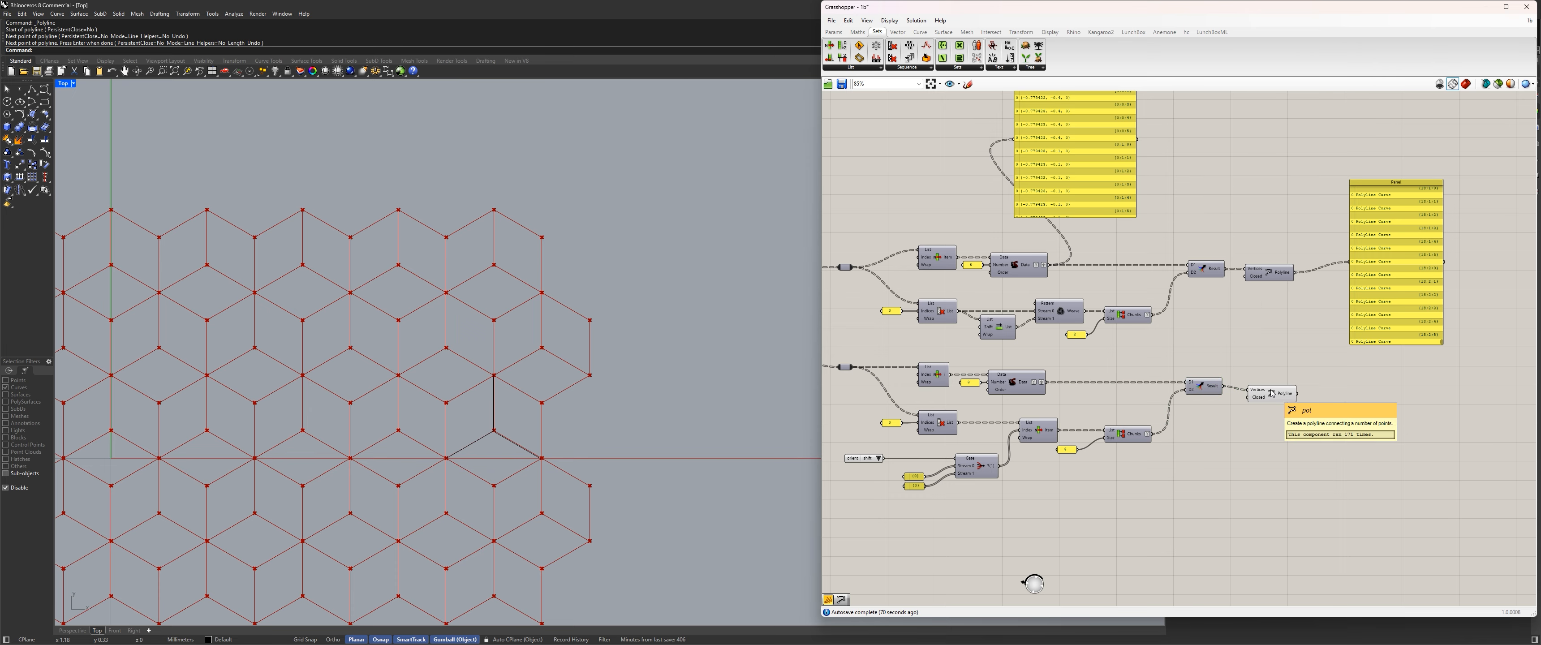
{"action": "scroll", "coordinate": [1023, 166], "scroll_direction": "down", "scroll_amount": 5}
{"action": "right_click_drag", "start_coordinate": [1024, 166], "coordinate": [1089, 250]}
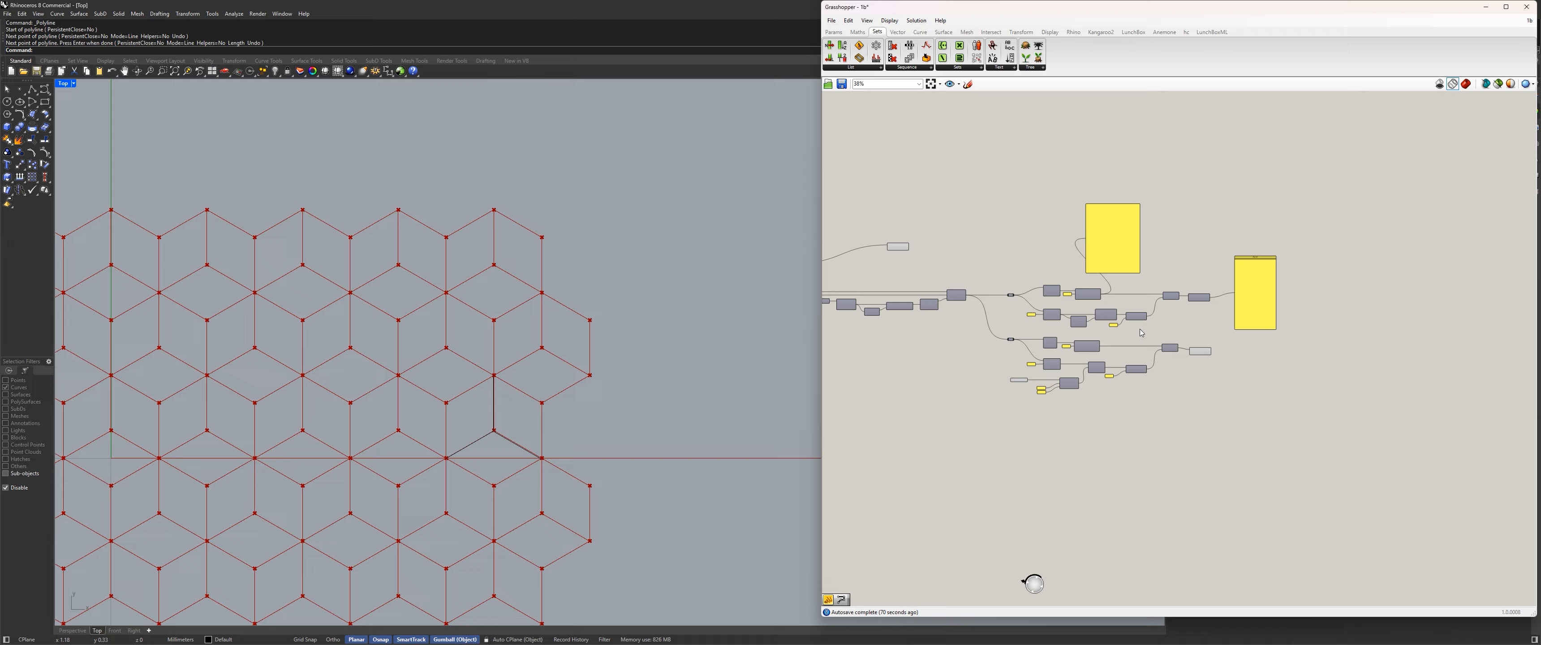
{"action": "scroll", "coordinate": [1186, 313], "scroll_direction": "up", "scroll_amount": 5}
{"action": "scroll", "coordinate": [1134, 263], "scroll_direction": "down", "scroll_amount": 4}
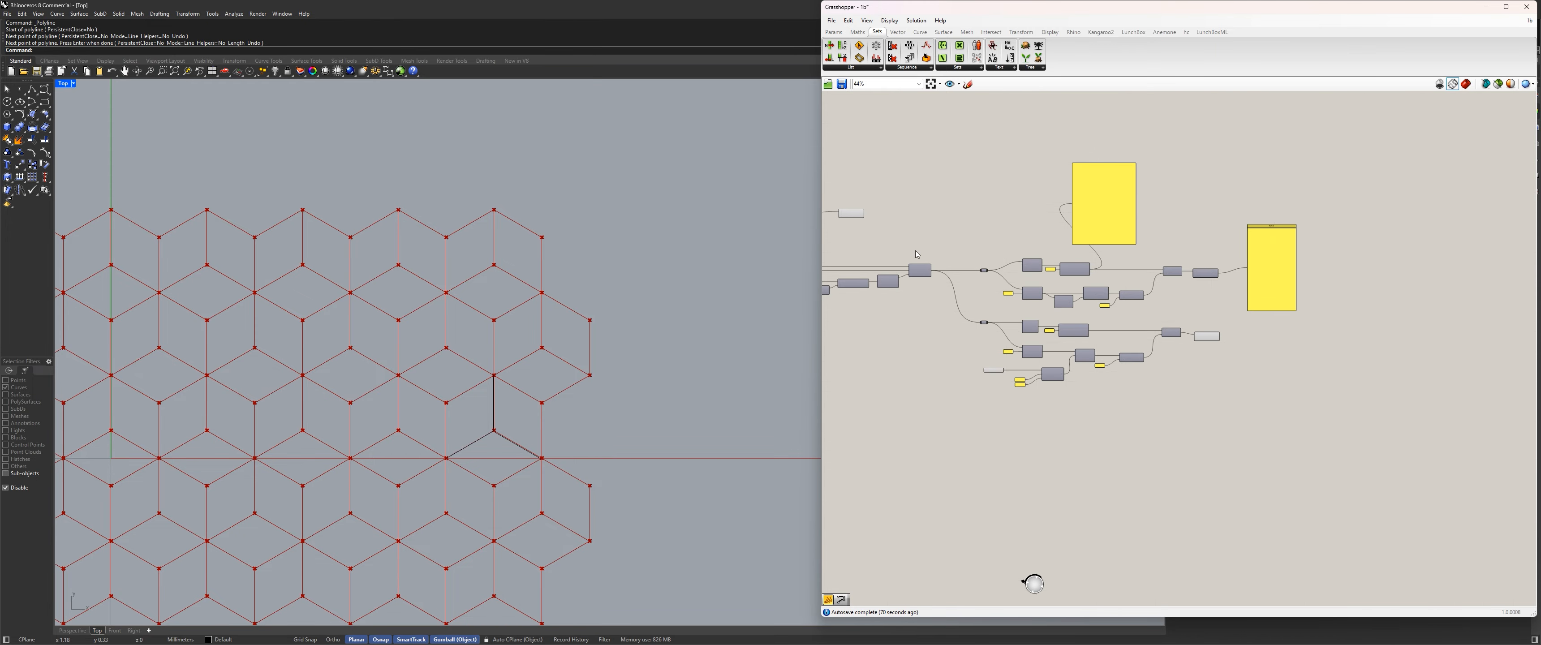
{"action": "scroll", "coordinate": [937, 246], "scroll_direction": "up", "scroll_amount": 3}
{"action": "right_click_drag", "start_coordinate": [886, 251], "coordinate": [1055, 250]}
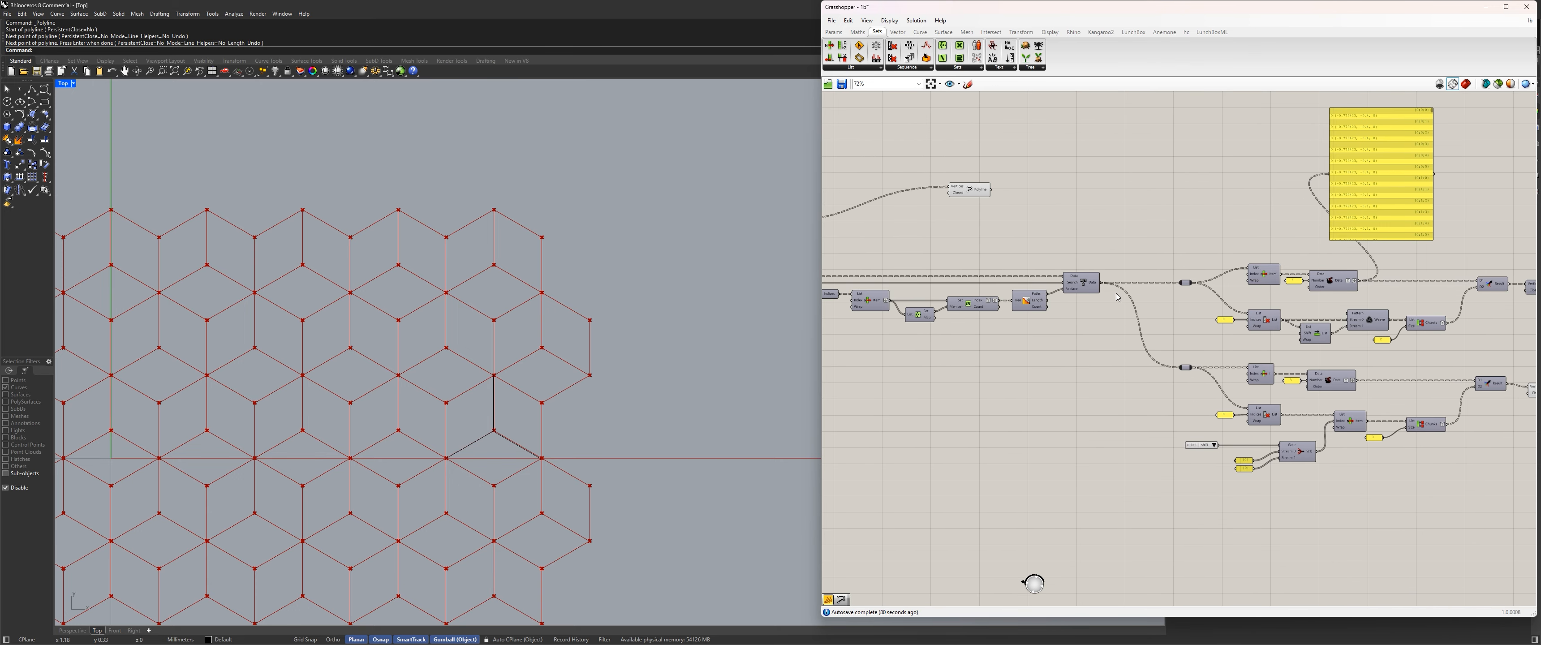
Examine the upper and lower subdivision branches through to their Polyline outputs.
{"action": "right_click_drag", "start_coordinate": [1198, 278], "coordinate": [1138, 275]}
{"action": "right_click_drag", "start_coordinate": [1367, 270], "coordinate": [1142, 269]}
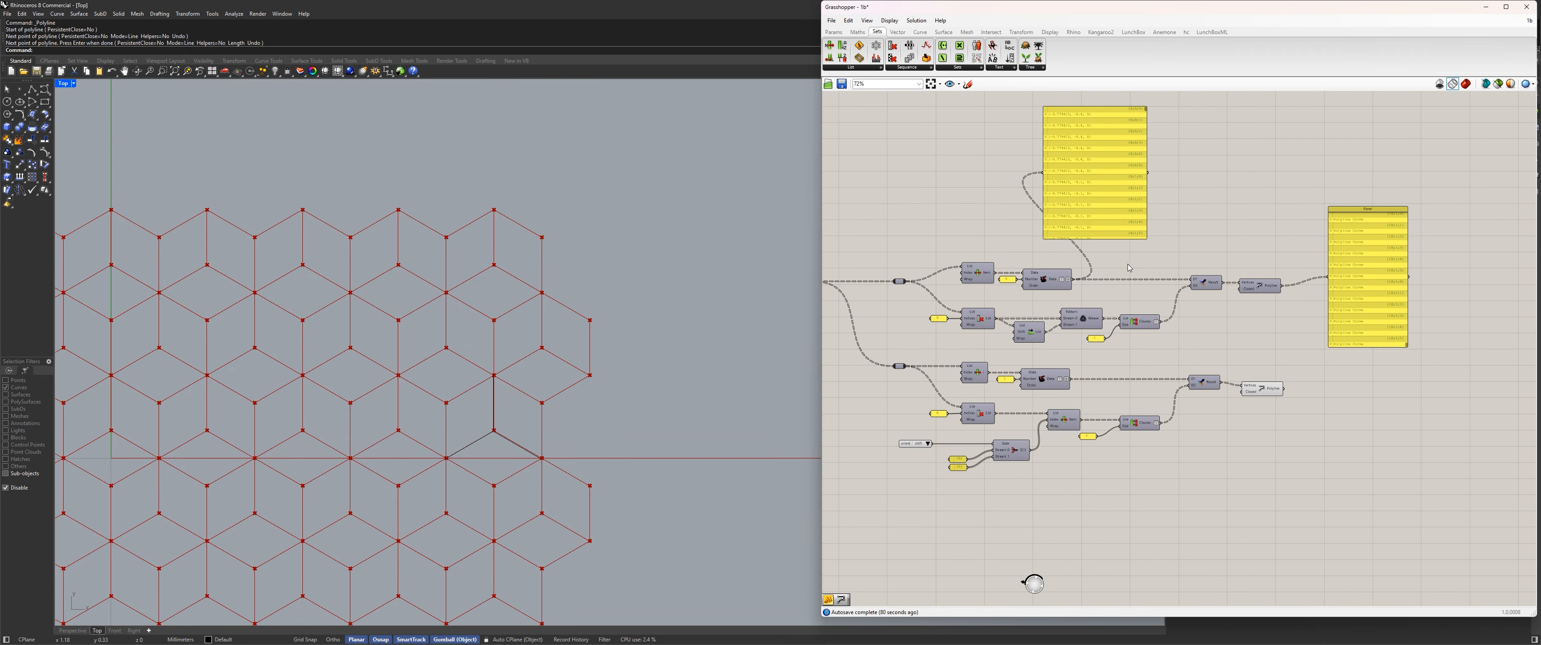
{"action": "left_click_drag", "start_coordinate": [1295, 317], "coordinate": [1269, 287]}
{"action": "left_click_drag", "start_coordinate": [1291, 411], "coordinate": [1257, 310]}
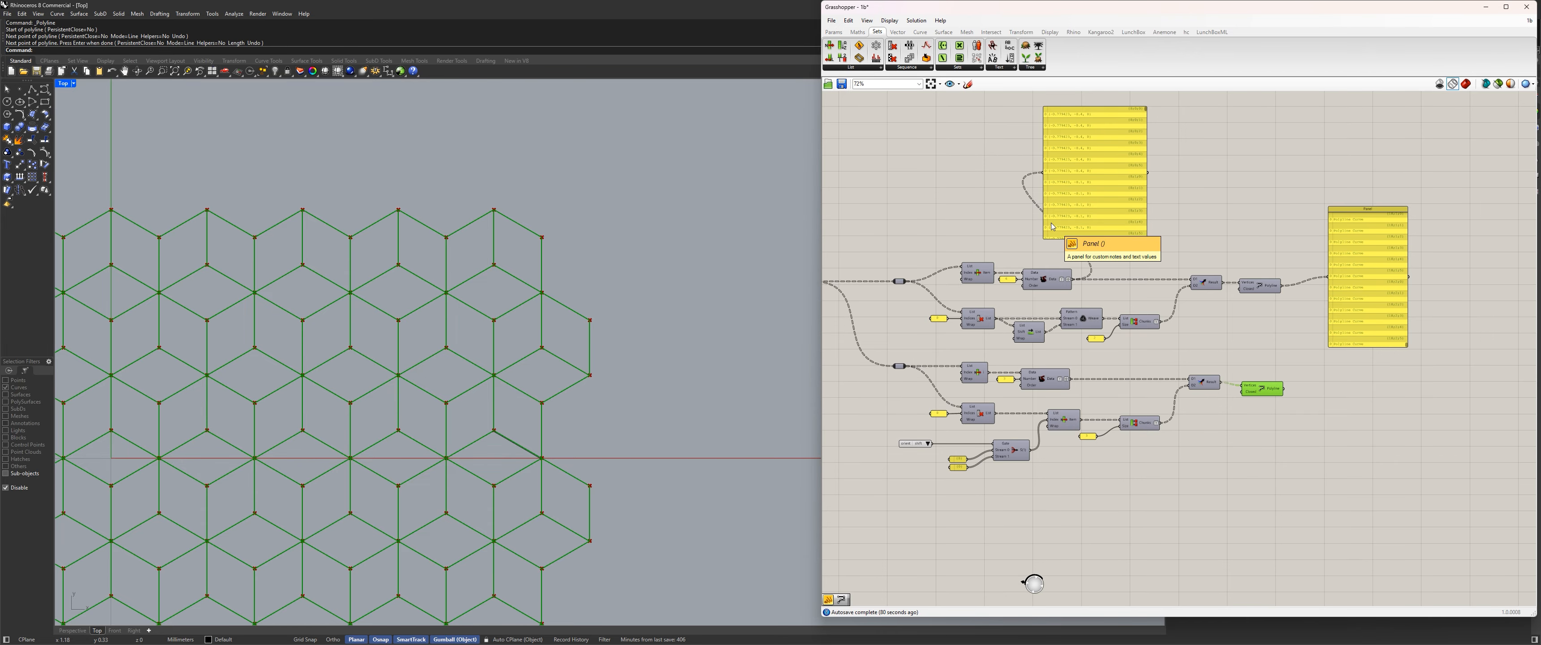
{"action": "scroll", "coordinate": [1102, 477], "scroll_direction": "up", "scroll_amount": 3}
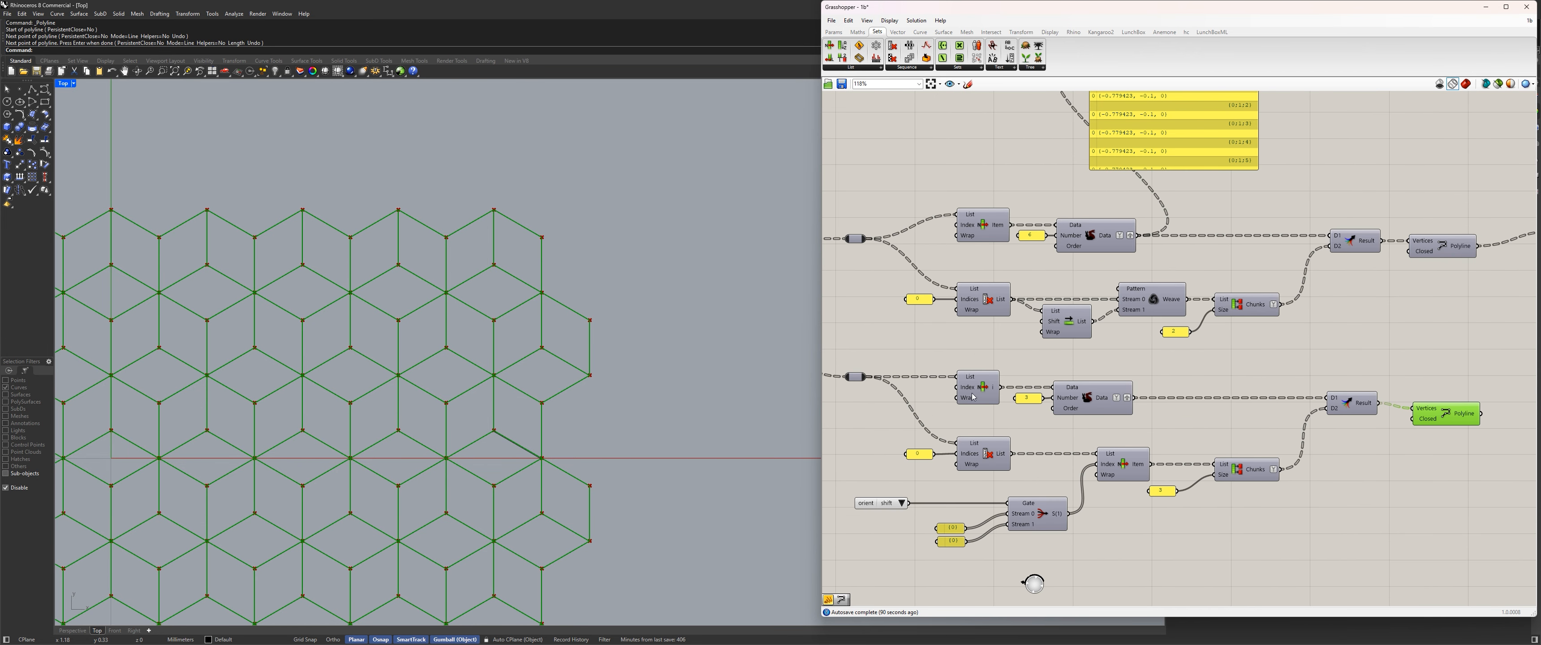
{"action": "left_click", "coordinate": [1173, 383]}
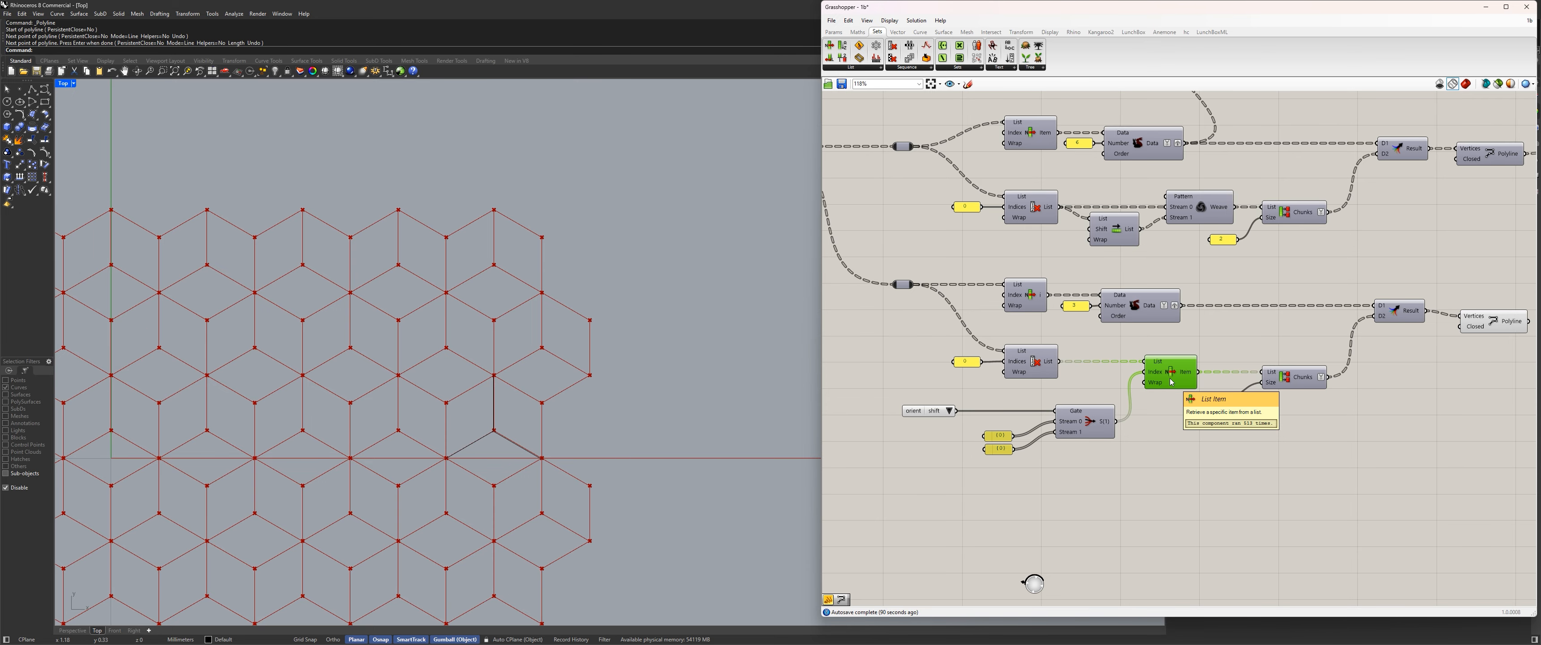
{"action": "scroll", "coordinate": [1164, 228], "scroll_direction": "down", "scroll_amount": 3}
{"action": "right_click_drag", "start_coordinate": [1165, 230], "coordinate": [1186, 320]}
{"action": "left_click_drag", "start_coordinate": [1368, 345], "coordinate": [1004, 240]}
{"action": "scroll", "coordinate": [1177, 278], "scroll_direction": "up", "scroll_amount": 3}
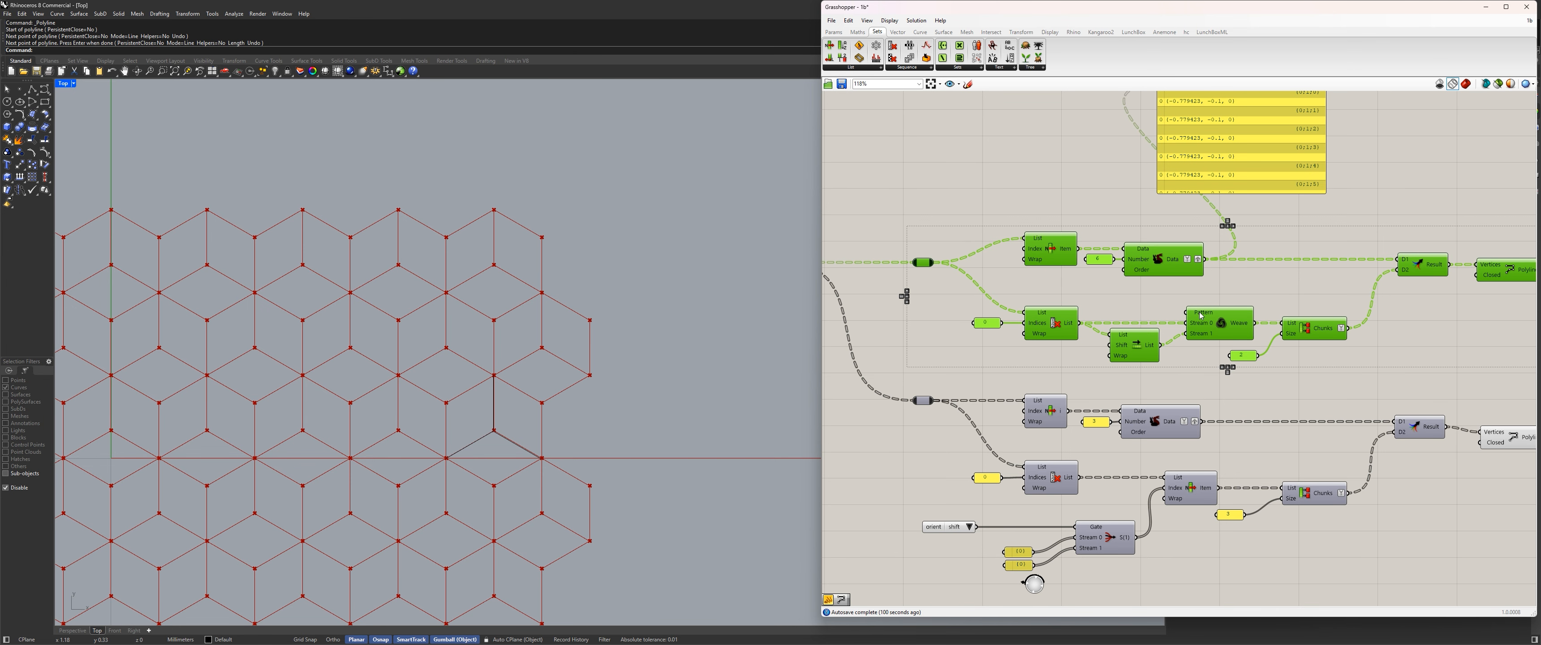
Compare the upper branch's Shift List and Weave section with the lower branch's Stream Filter and List Item section.
{"action": "right_click_drag", "start_coordinate": [1248, 425], "coordinate": [1255, 346]}
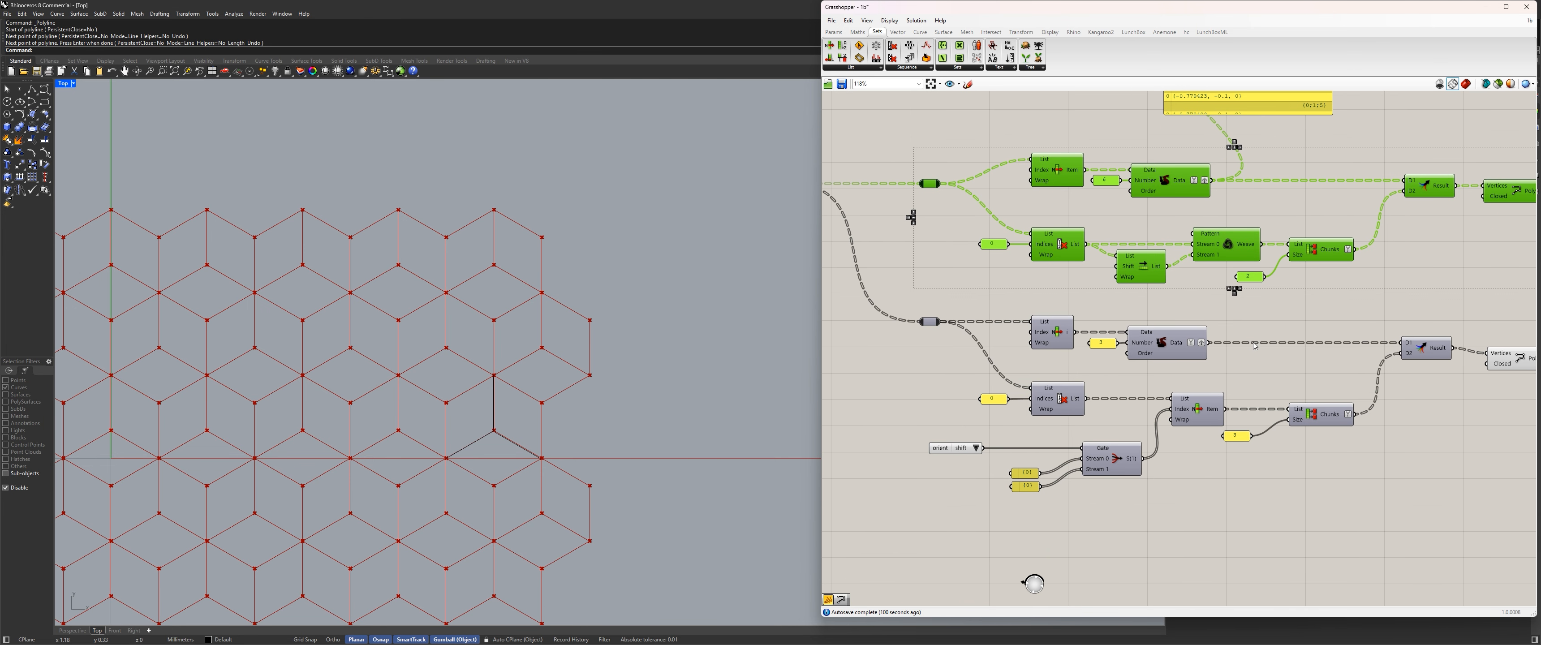
{"action": "left_click_drag", "start_coordinate": [1020, 490], "coordinate": [1014, 454]}
{"action": "left_click_drag", "start_coordinate": [1201, 542], "coordinate": [977, 398]}
{"action": "left_click", "coordinate": [1074, 433]}
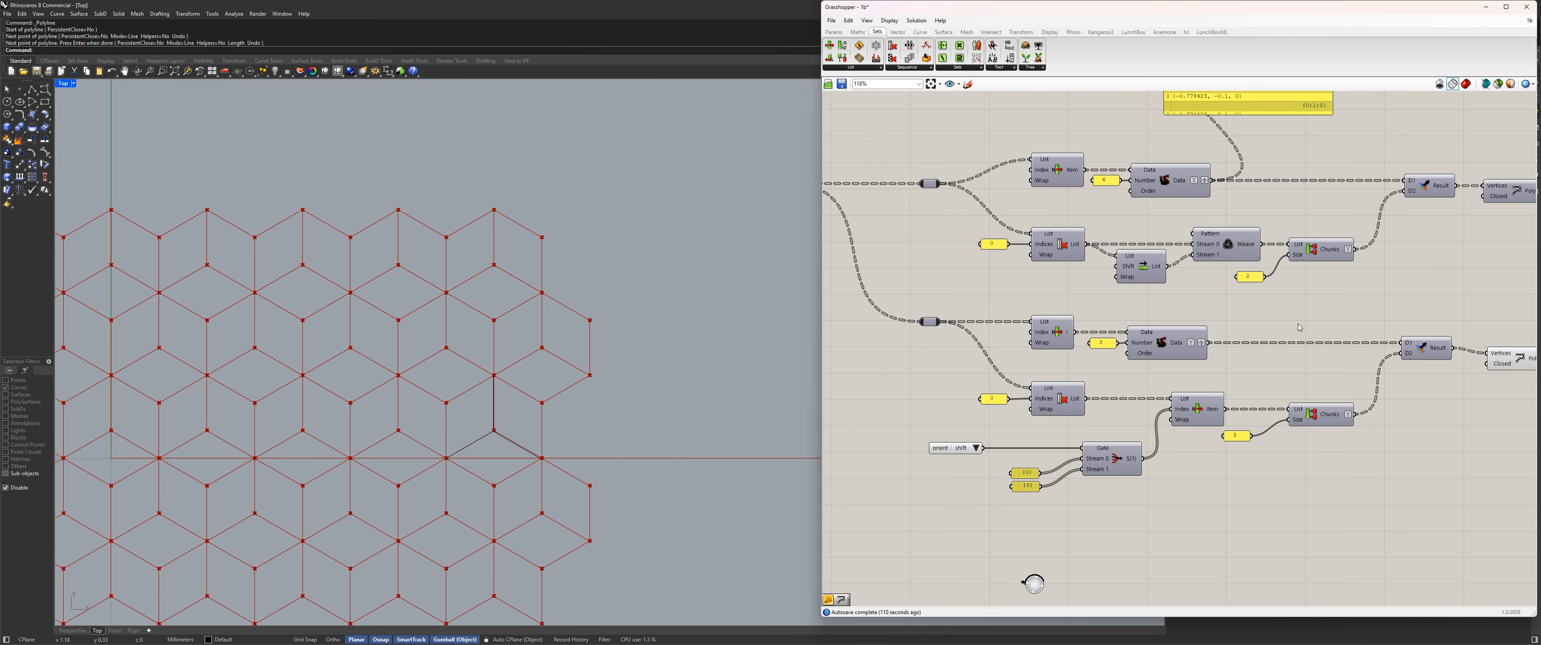
{"action": "left_click_drag", "start_coordinate": [1363, 322], "coordinate": [1001, 231]}
{"action": "left_click", "coordinate": [997, 287]}
{"action": "right_click_drag", "start_coordinate": [1386, 303], "coordinate": [1324, 244]}
{"action": "left_click_drag", "start_coordinate": [950, 433], "coordinate": [941, 362]}
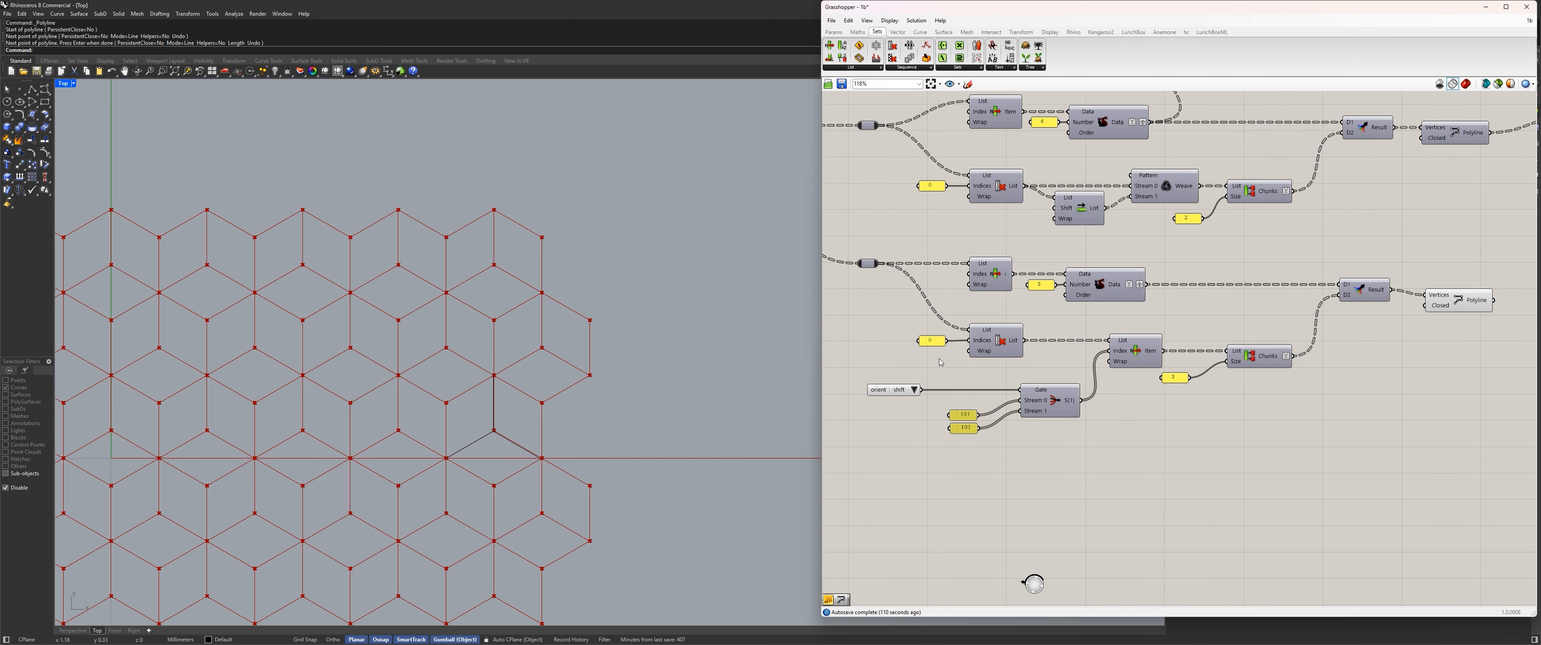
{"action": "scroll", "coordinate": [951, 439], "scroll_direction": "up", "scroll_amount": 3}
{"action": "left_click", "coordinate": [968, 423]}
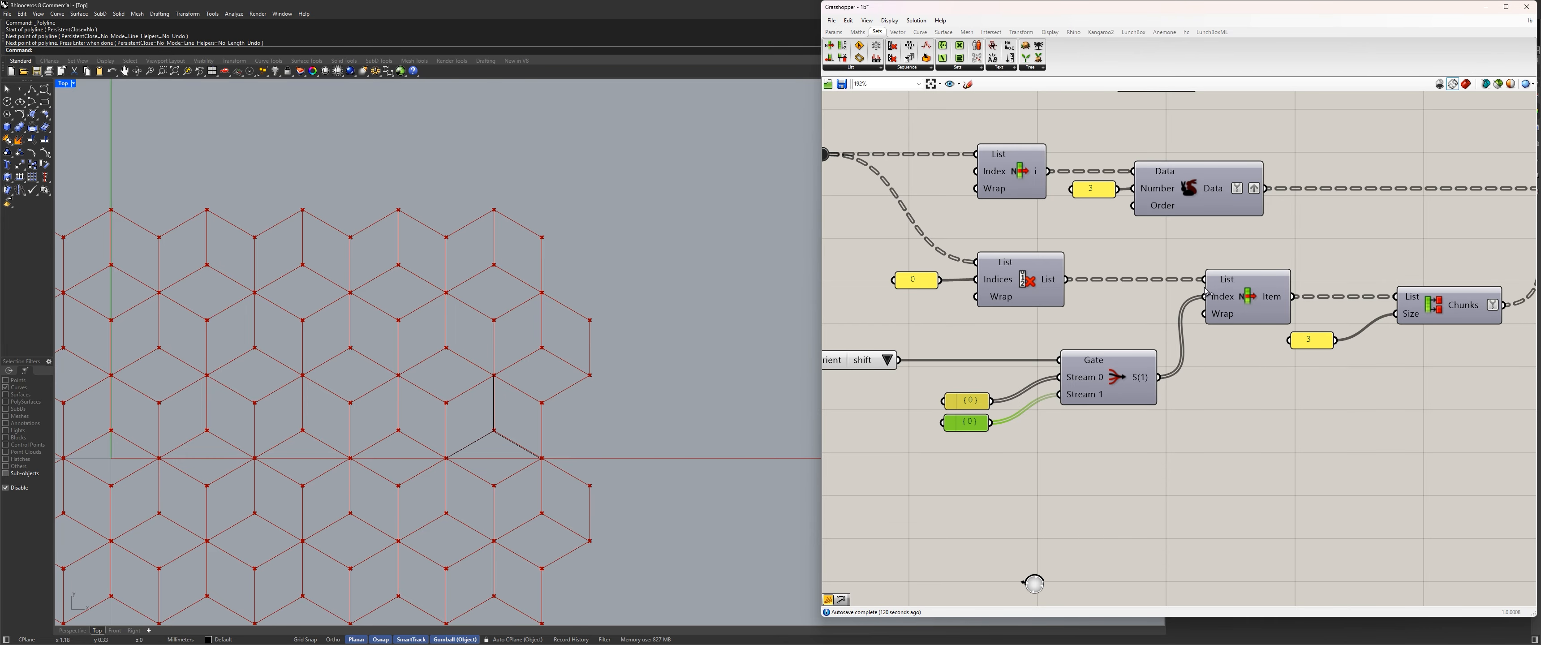
{"action": "scroll", "coordinate": [1206, 292], "scroll_direction": "down", "scroll_amount": 5}
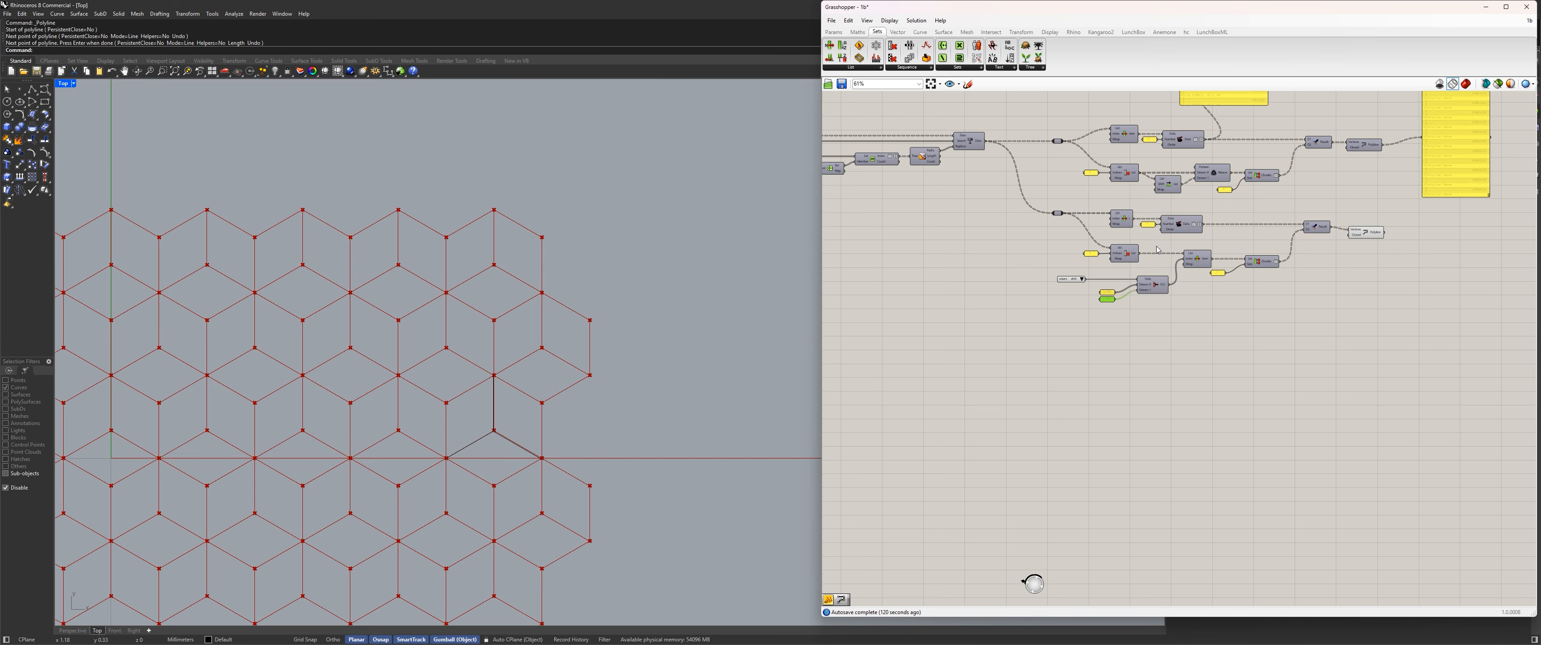
{"action": "scroll", "coordinate": [1158, 250], "scroll_direction": "up", "scroll_amount": 3}
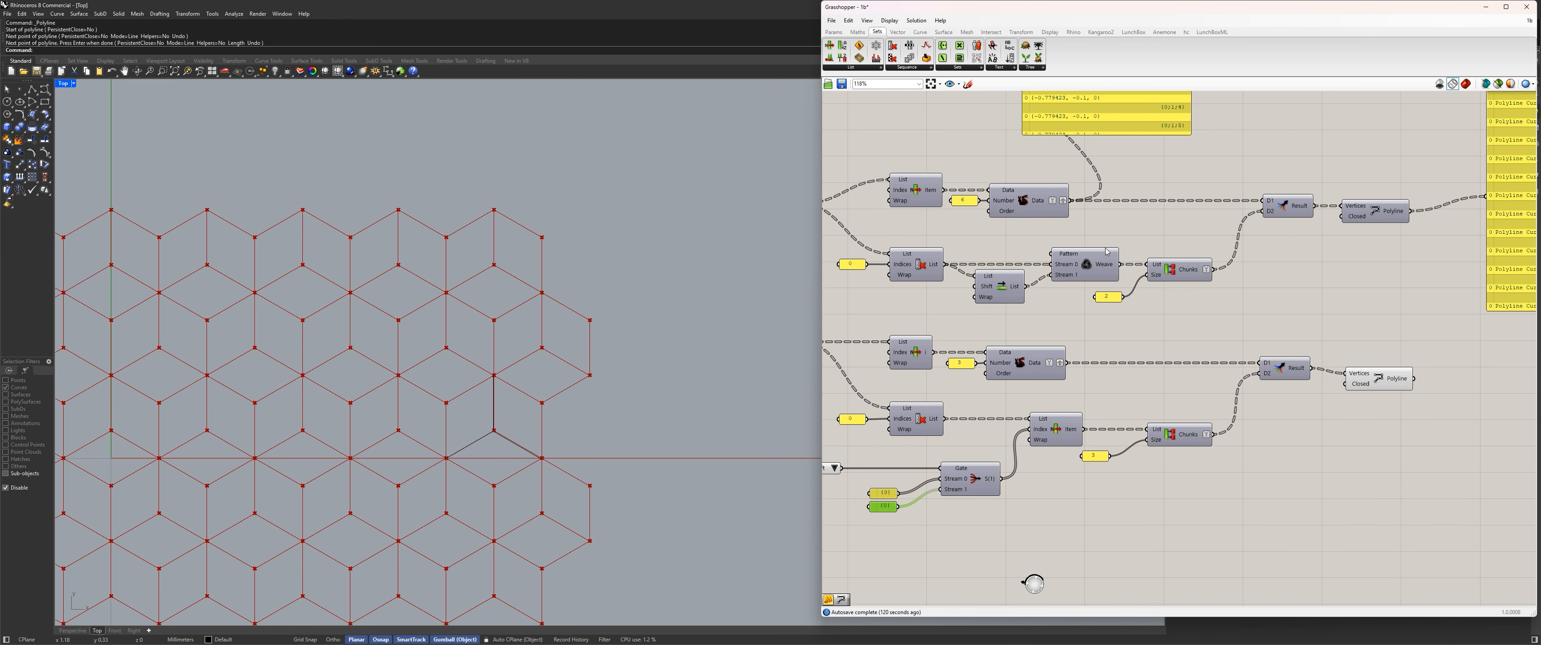
{"action": "left_click", "coordinate": [1097, 258]}
{"action": "scroll", "coordinate": [1107, 300], "scroll_direction": "down", "scroll_amount": 1}
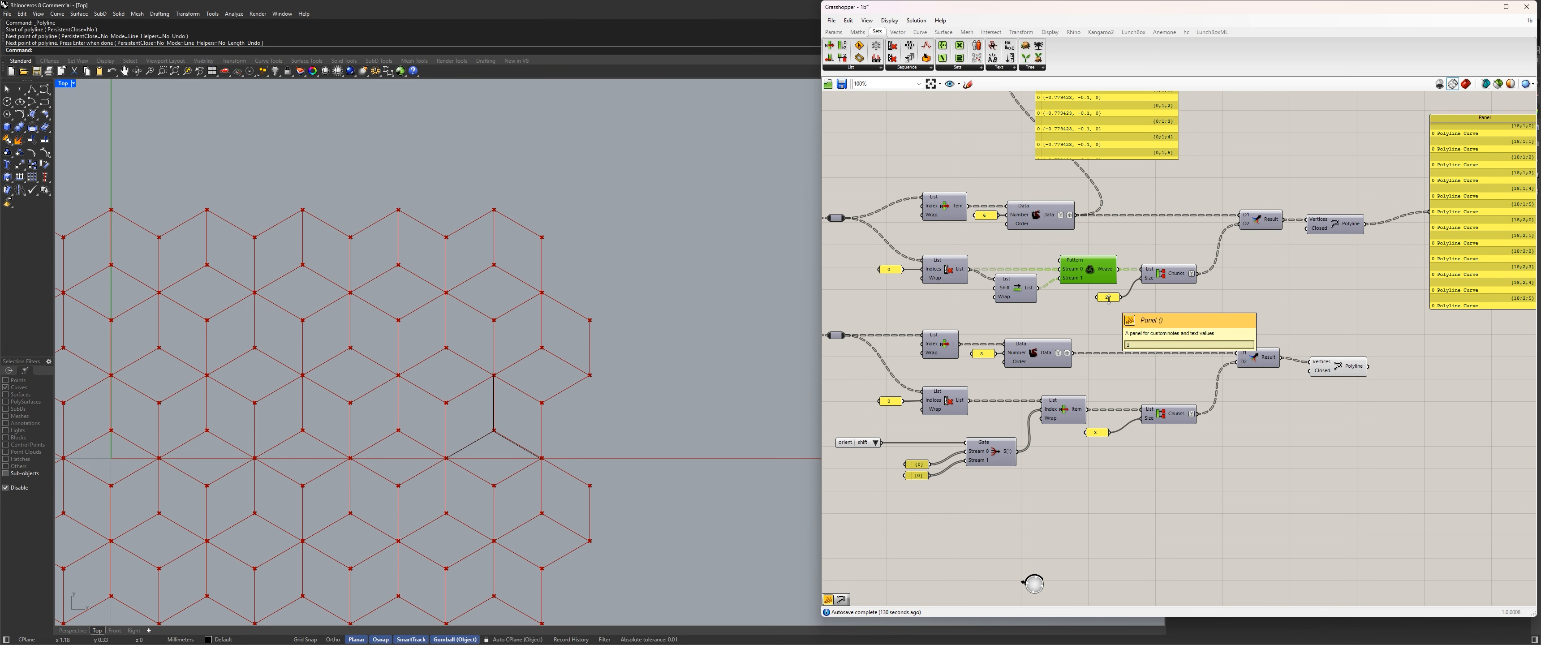
Vertically align the two branches' Merge components, and likewise their two Polyline components.
{"action": "left_click_drag", "start_coordinate": [1325, 367], "coordinate": [1334, 370]}
{"action": "left_click_drag", "start_coordinate": [1234, 390], "coordinate": [1284, 190]}
{"action": "left_click", "coordinate": [1265, 206]}
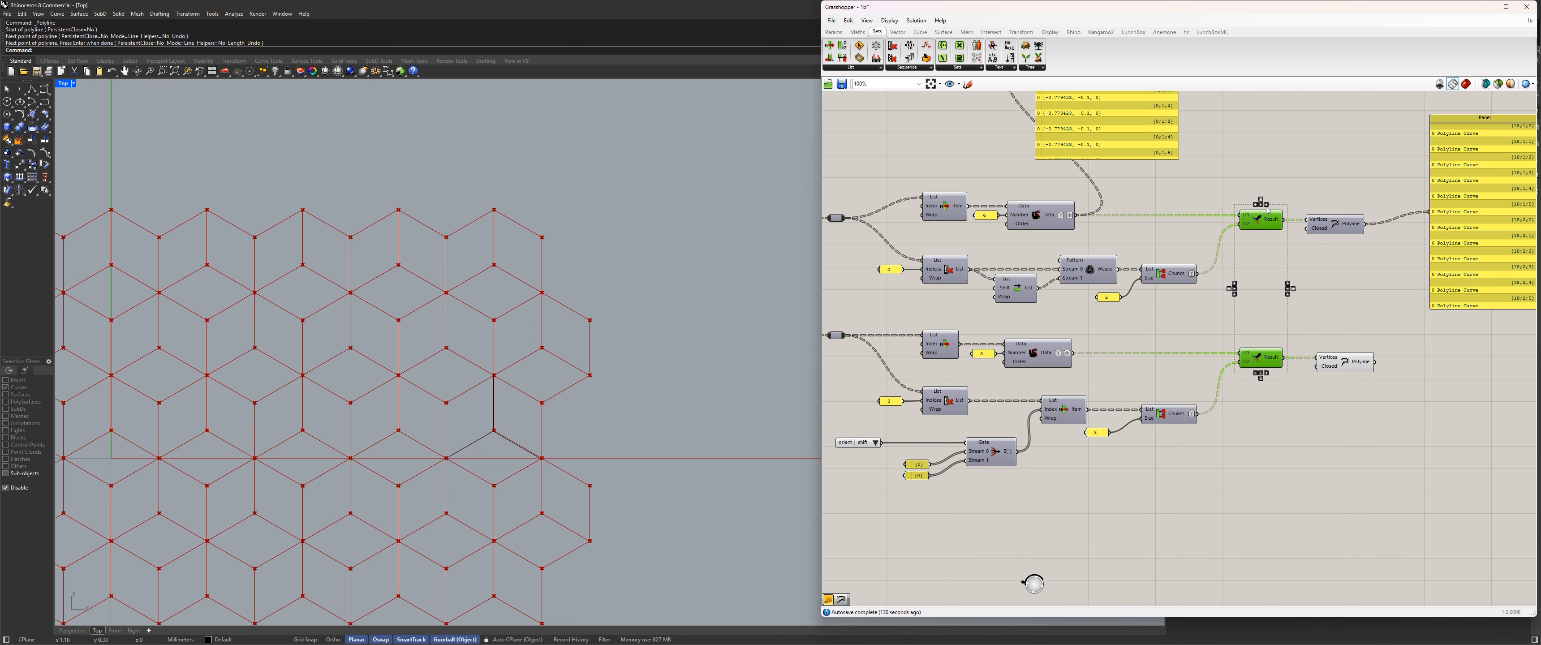
{"action": "left_click", "coordinate": [1307, 194]}
{"action": "left_click_drag", "start_coordinate": [1370, 401], "coordinate": [1343, 229]}
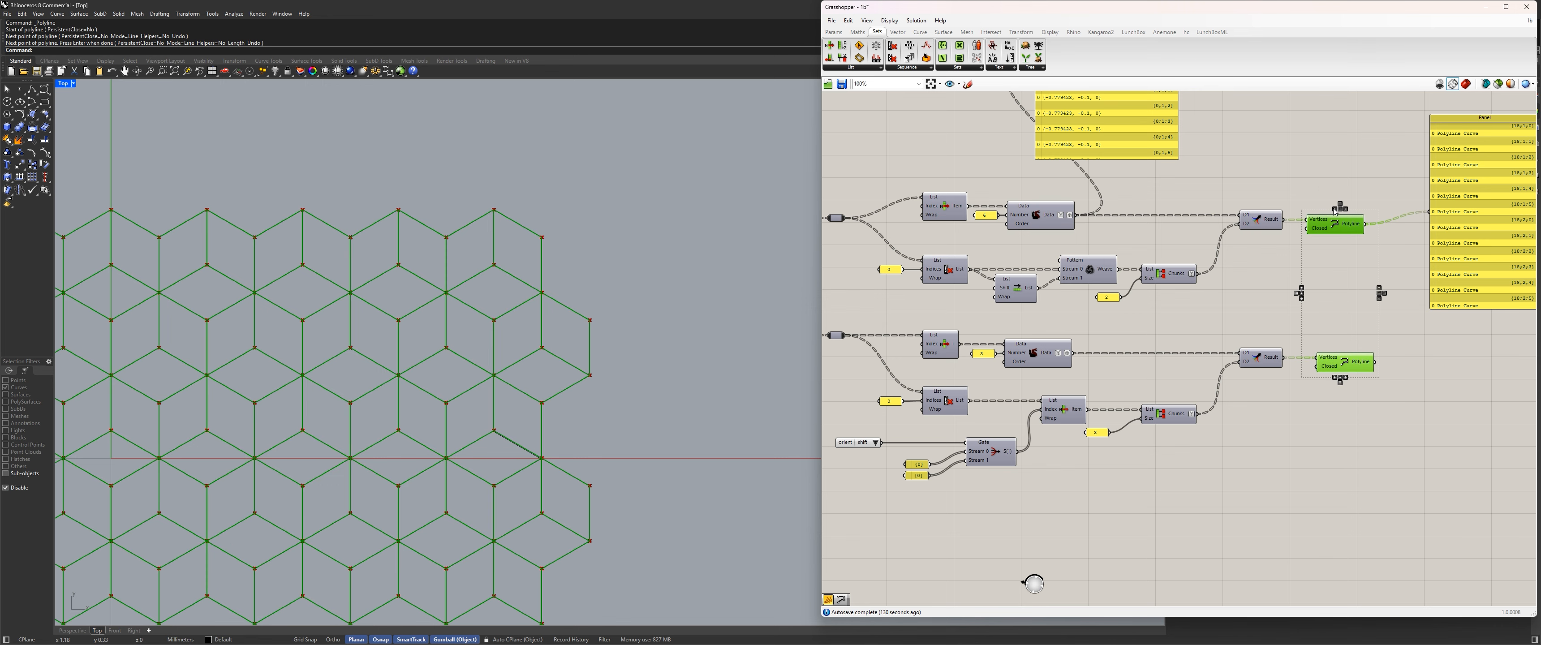
{"action": "left_click", "coordinate": [1335, 210]}
{"action": "left_click", "coordinate": [1326, 191]}
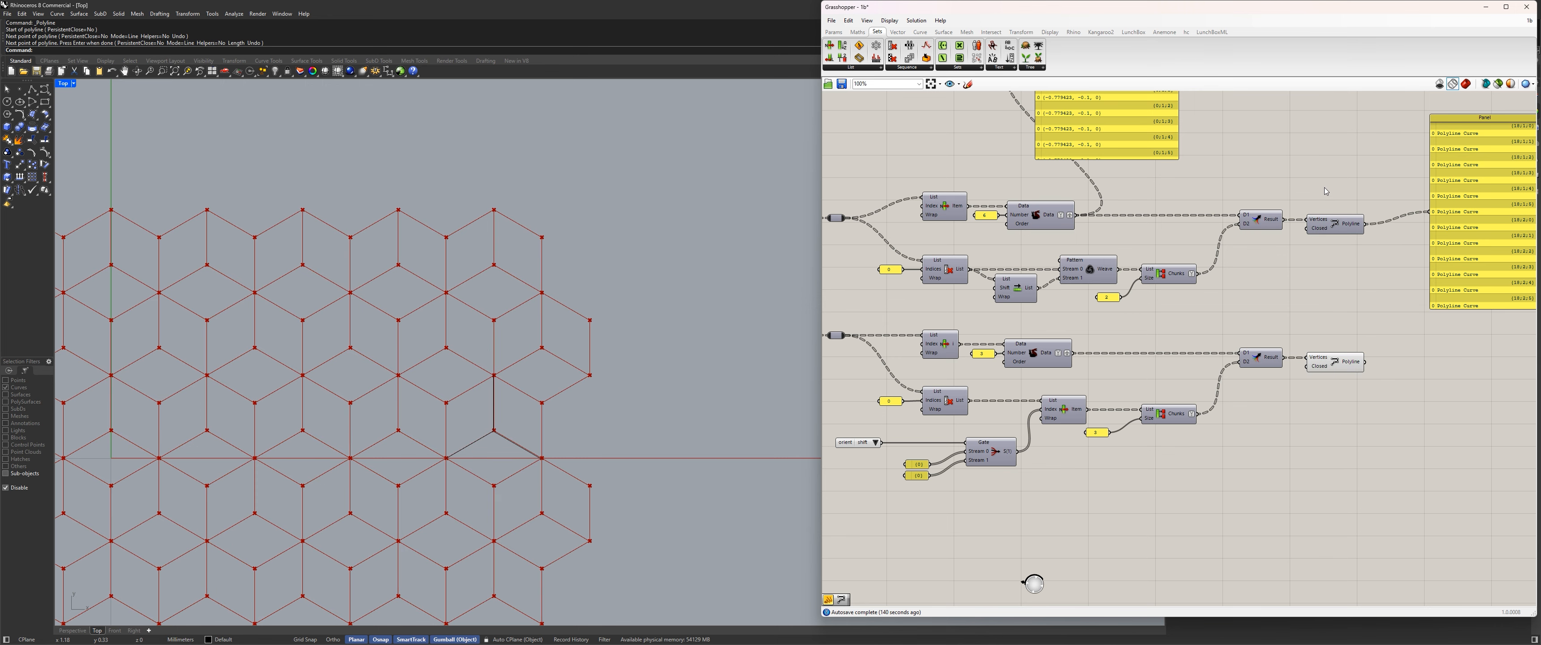
Delete the point data panel above the upper branch.
{"action": "scroll", "coordinate": [1325, 191], "scroll_direction": "down", "scroll_amount": 4}
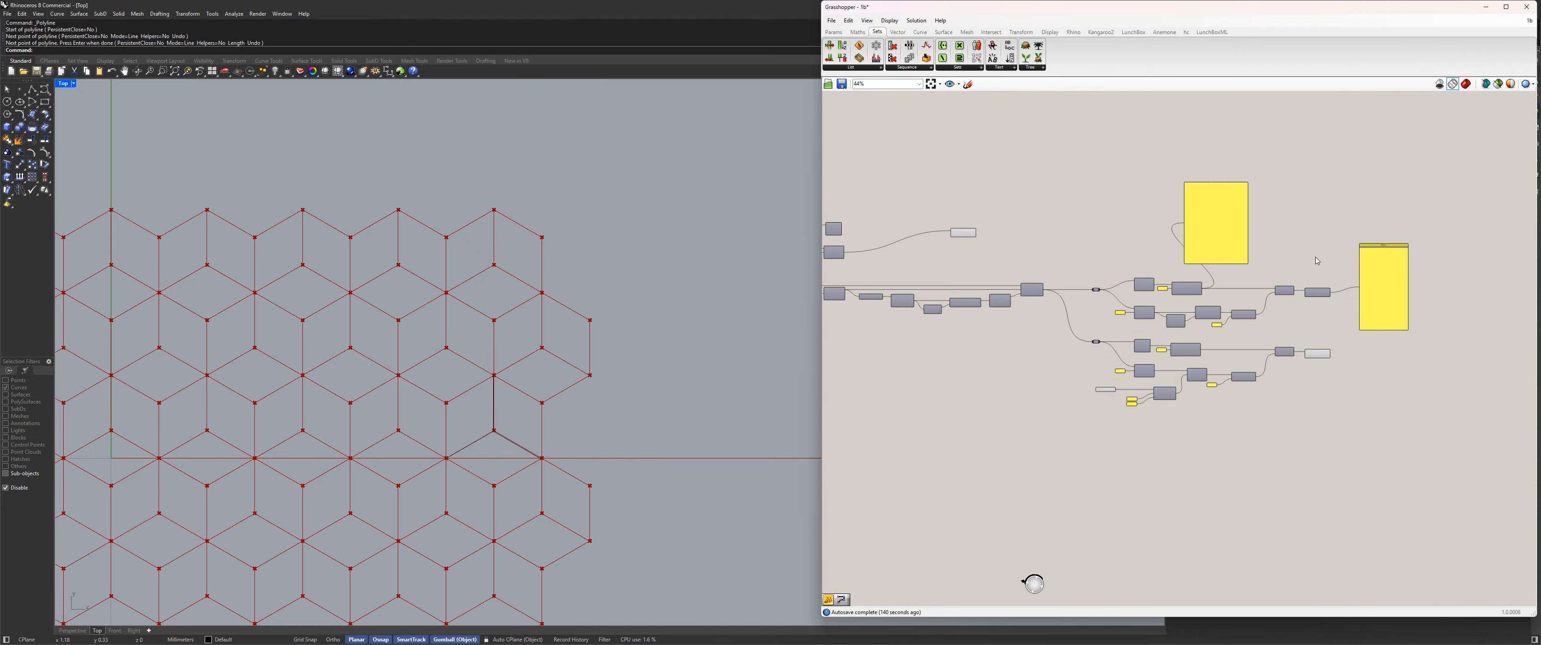
{"action": "scroll", "coordinate": [1249, 249], "scroll_direction": "up", "scroll_amount": 3}
{"action": "left_click_drag", "start_coordinate": [1207, 225], "coordinate": [1226, 175]}
{"action": "key", "text": "Delete"}
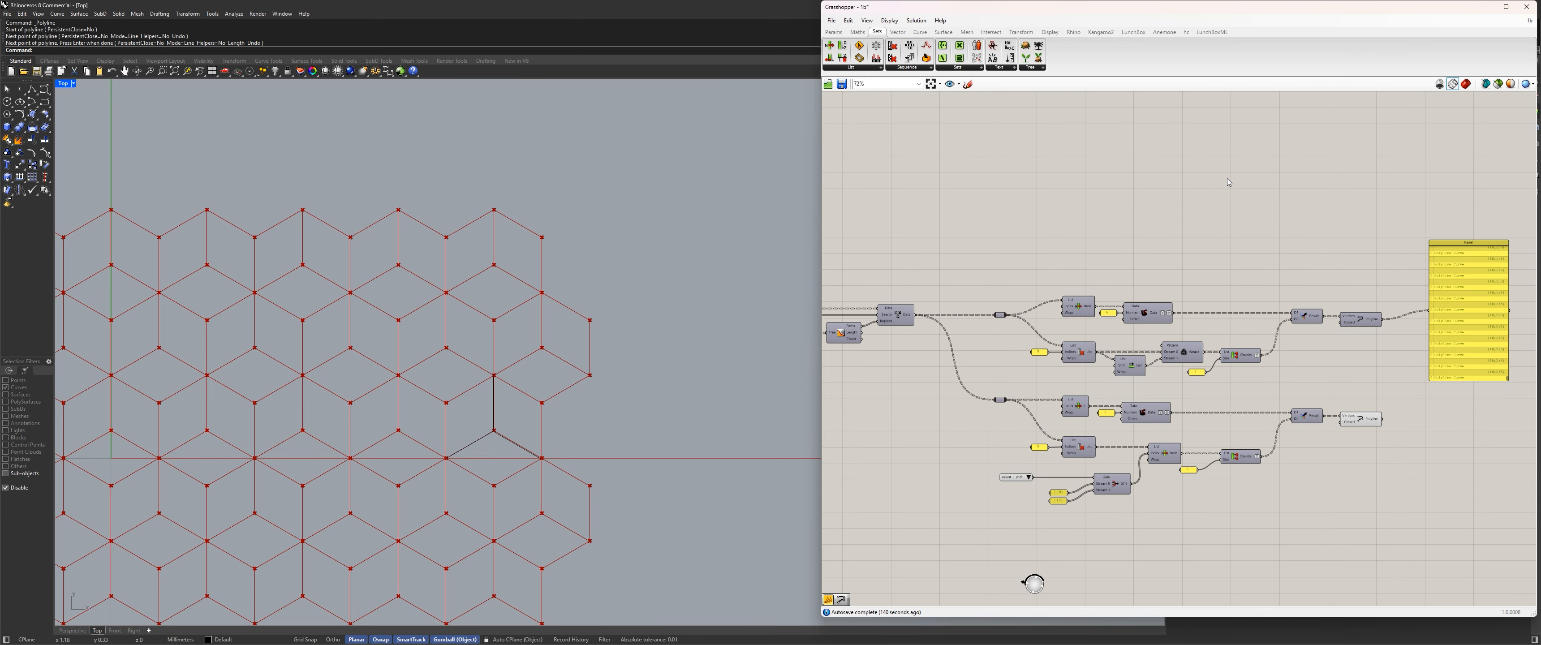
Add a Value List component in the empty canvas area above the upper branch's Merge and Polyline.
{"action": "right_click_drag", "start_coordinate": [1225, 208], "coordinate": [1104, 224]}
{"action": "double_click", "coordinate": [1215, 214]}
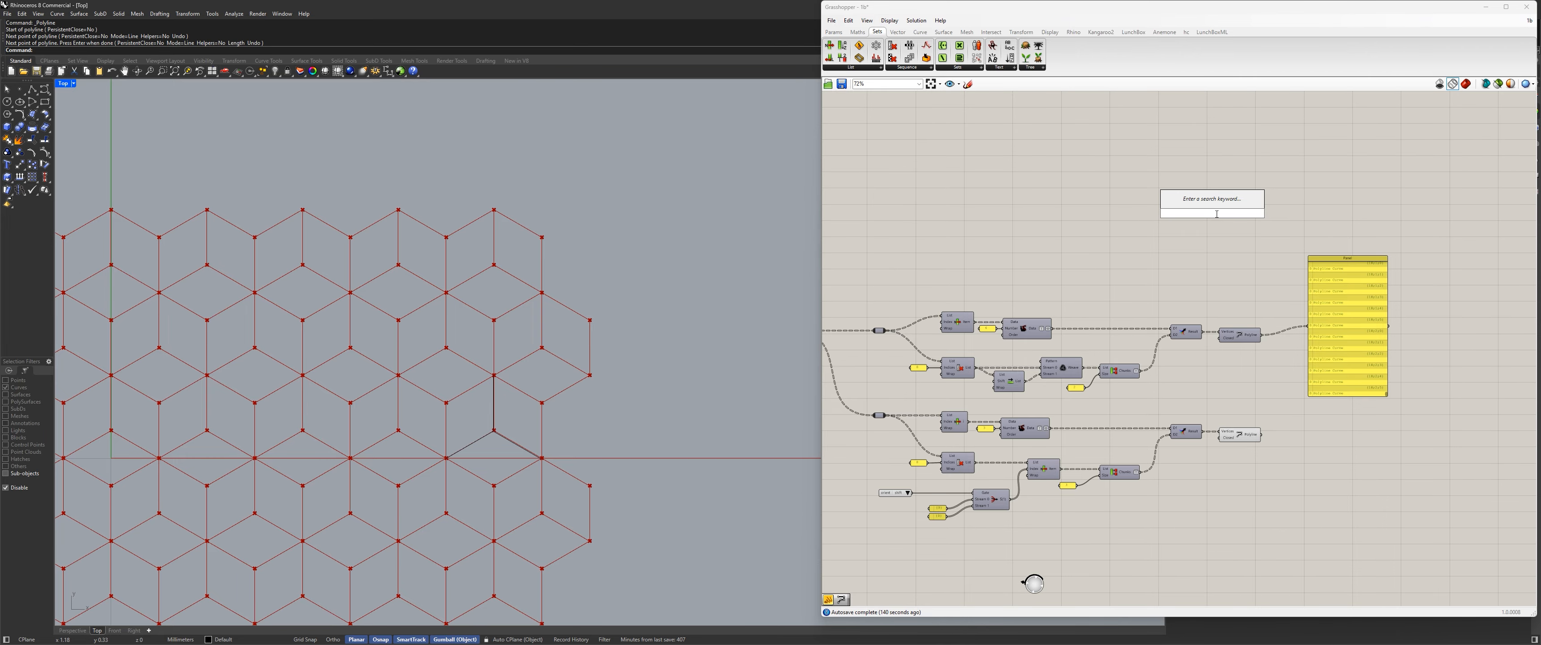
{"action": "type", "text": "fi"}
{"action": "key", "text": "BackSpace"}
{"action": "key", "text": "BackSpace"}
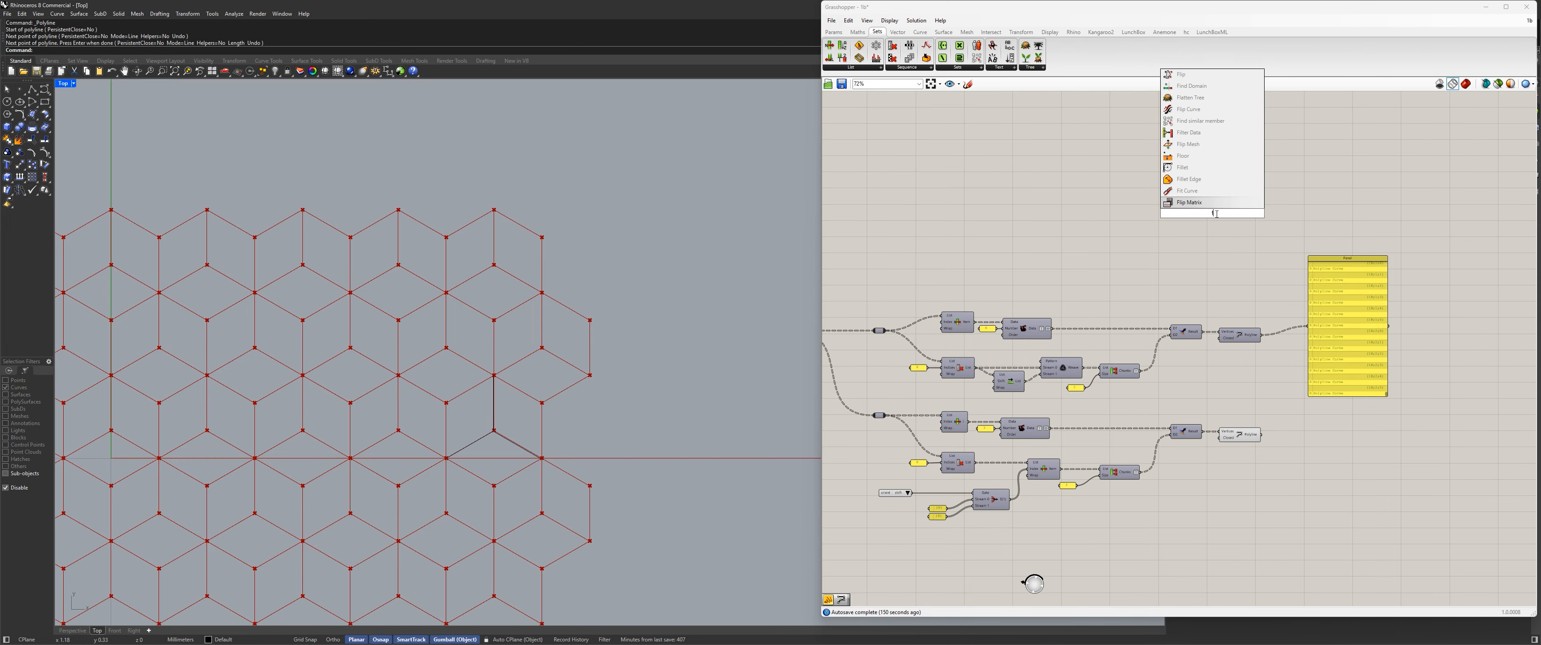
{"action": "type", "text": "value"}
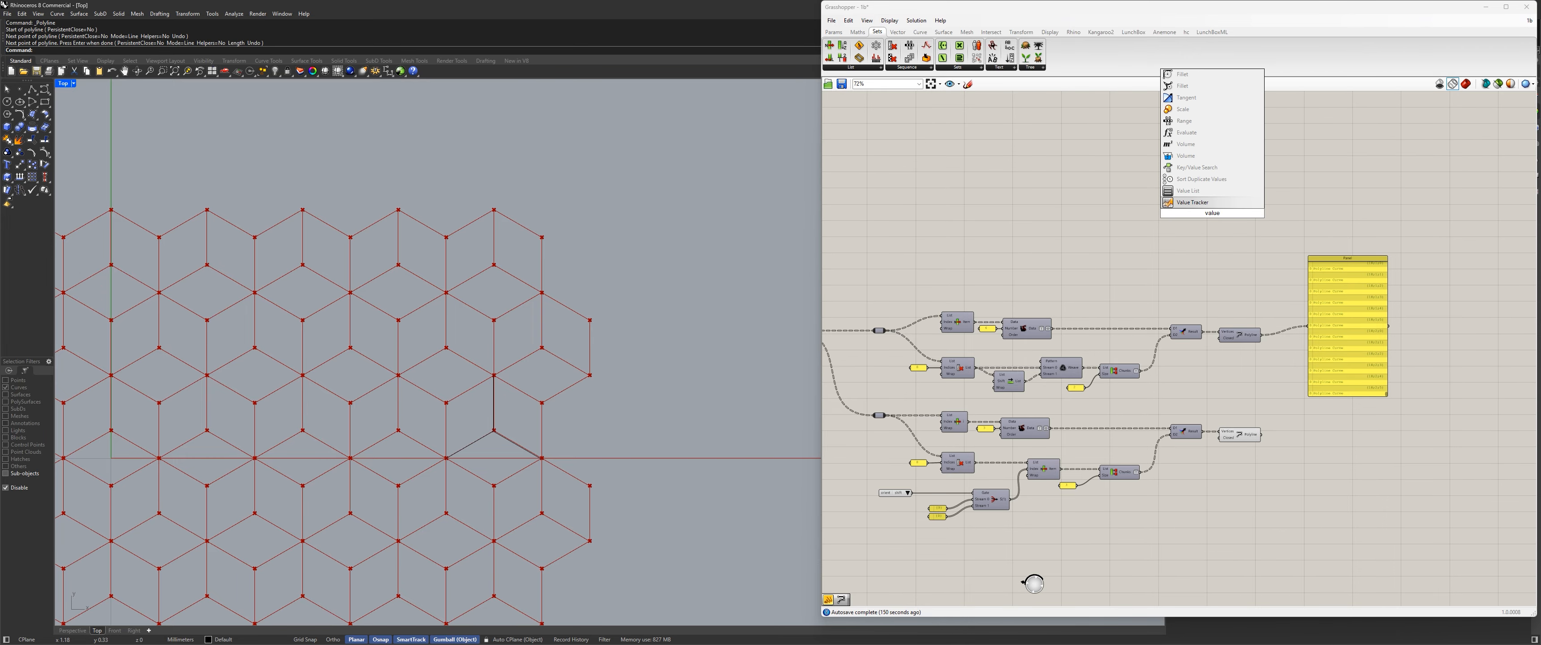
{"action": "left_click", "coordinate": [1188, 190]}
{"action": "scroll", "coordinate": [1188, 200], "scroll_direction": "up", "scroll_amount": 3}
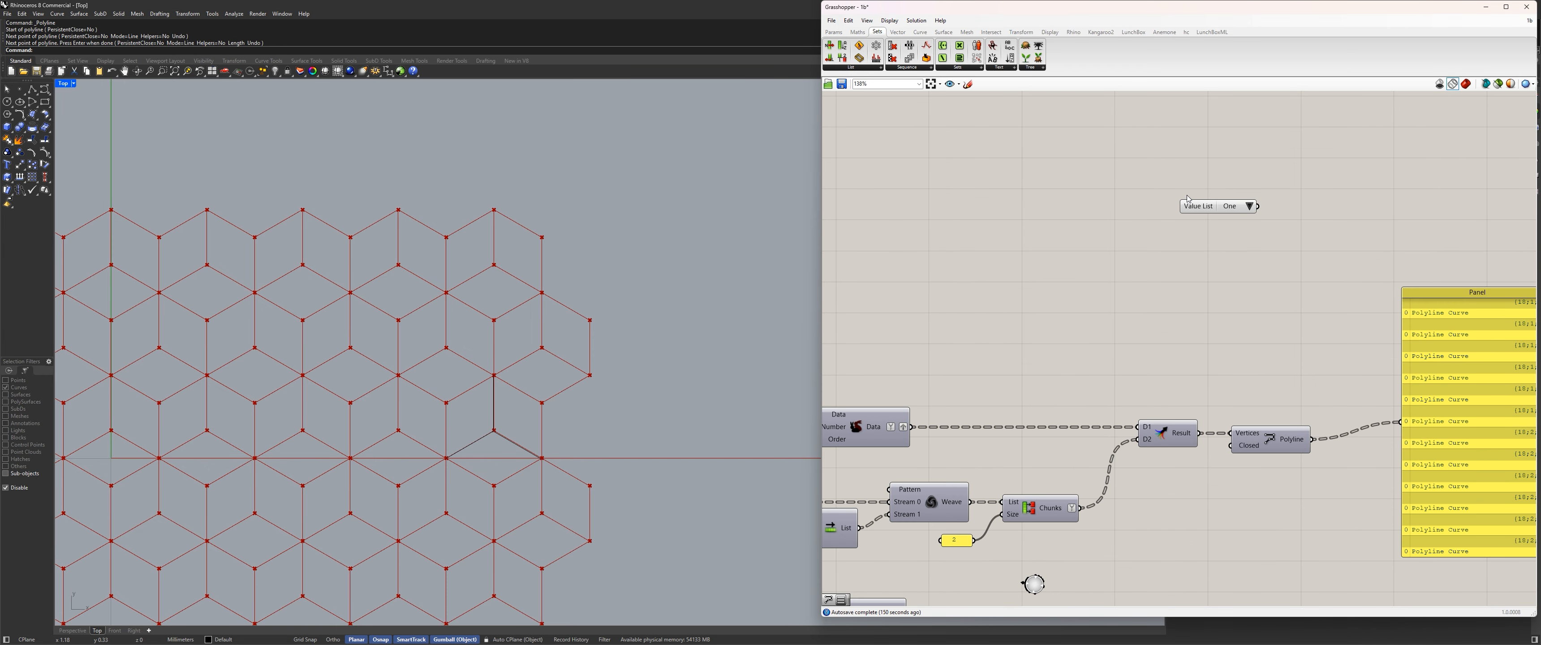
{"action": "left_click_drag", "start_coordinate": [1196, 202], "coordinate": [1242, 208]}
Rename the new Value List to geo.
{"action": "right_click", "coordinate": [1241, 213]}
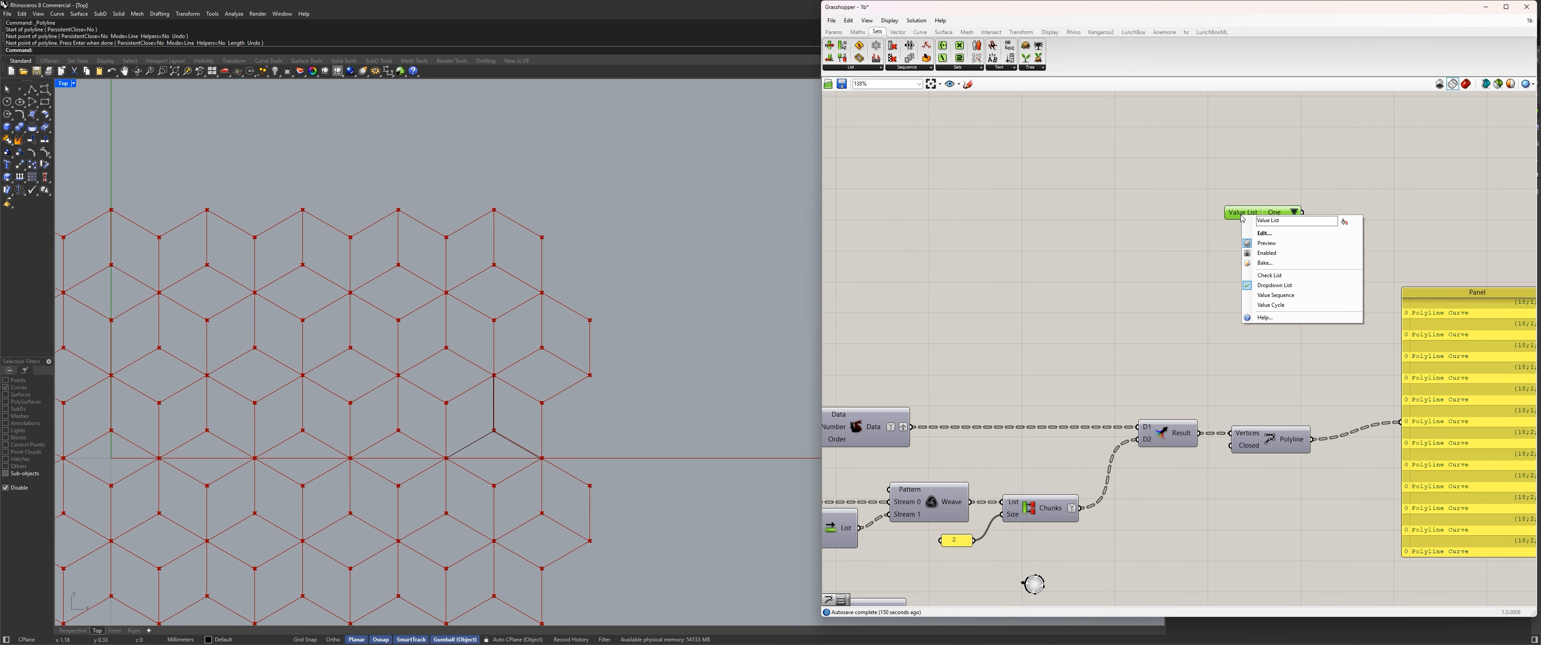
{"action": "left_click", "coordinate": [1169, 196]}
{"action": "right_click", "coordinate": [1241, 210]}
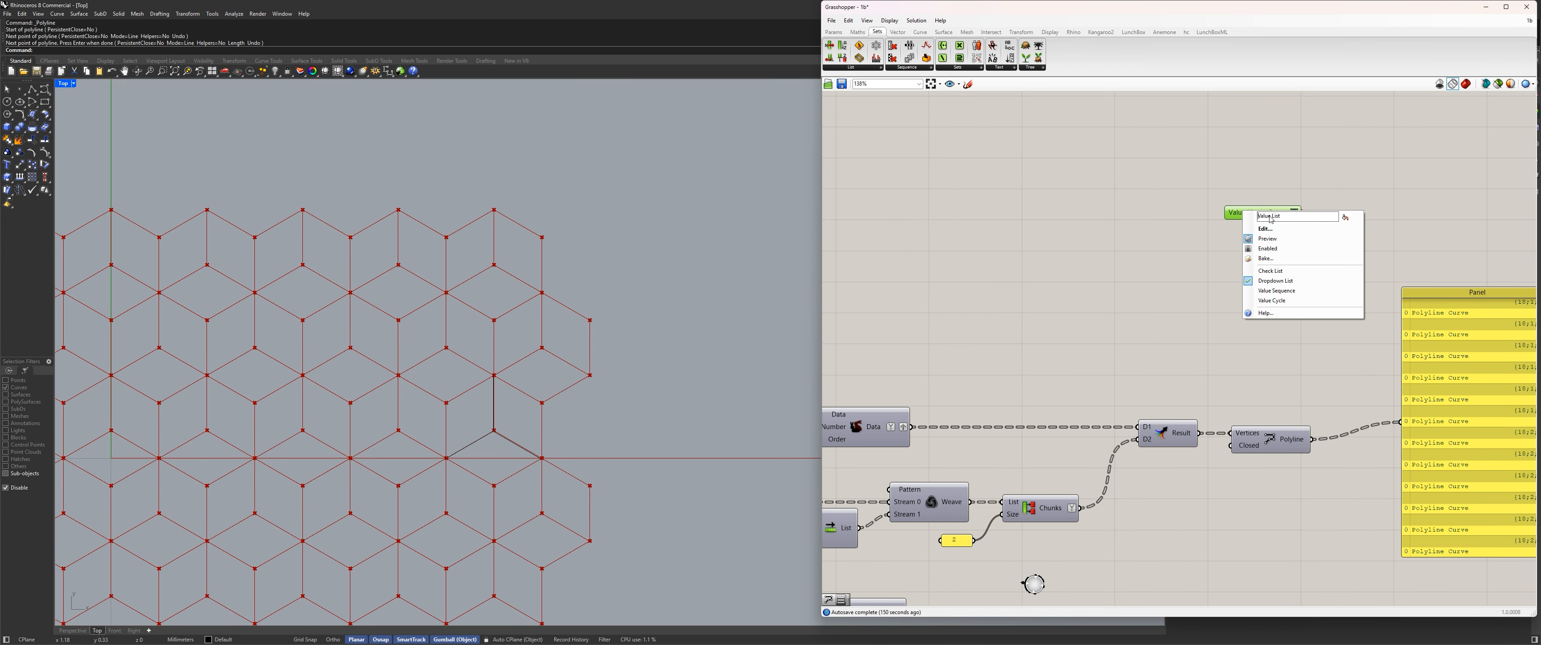
{"action": "left_click_drag", "start_coordinate": [1289, 214], "coordinate": [1087, 205]}
{"action": "type", "text": "geo"}
{"action": "key", "text": "Return"}
Open the geo list's constants for editing and name the first entry HEX_Centroid.
{"action": "double_click", "coordinate": [1278, 217]}
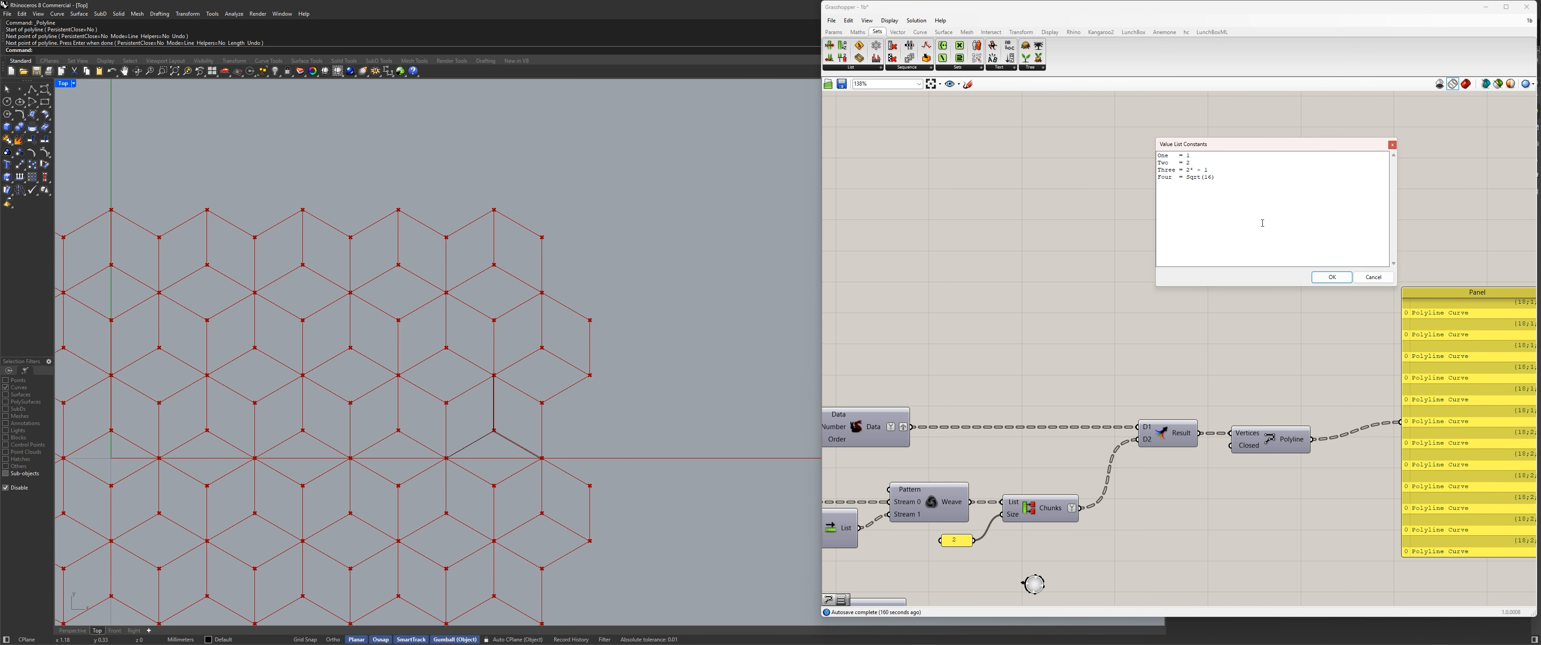
{"action": "left_click_drag", "start_coordinate": [1169, 156], "coordinate": [1149, 160]}
{"action": "left_click_drag", "start_coordinate": [1247, 147], "coordinate": [1112, 195]}
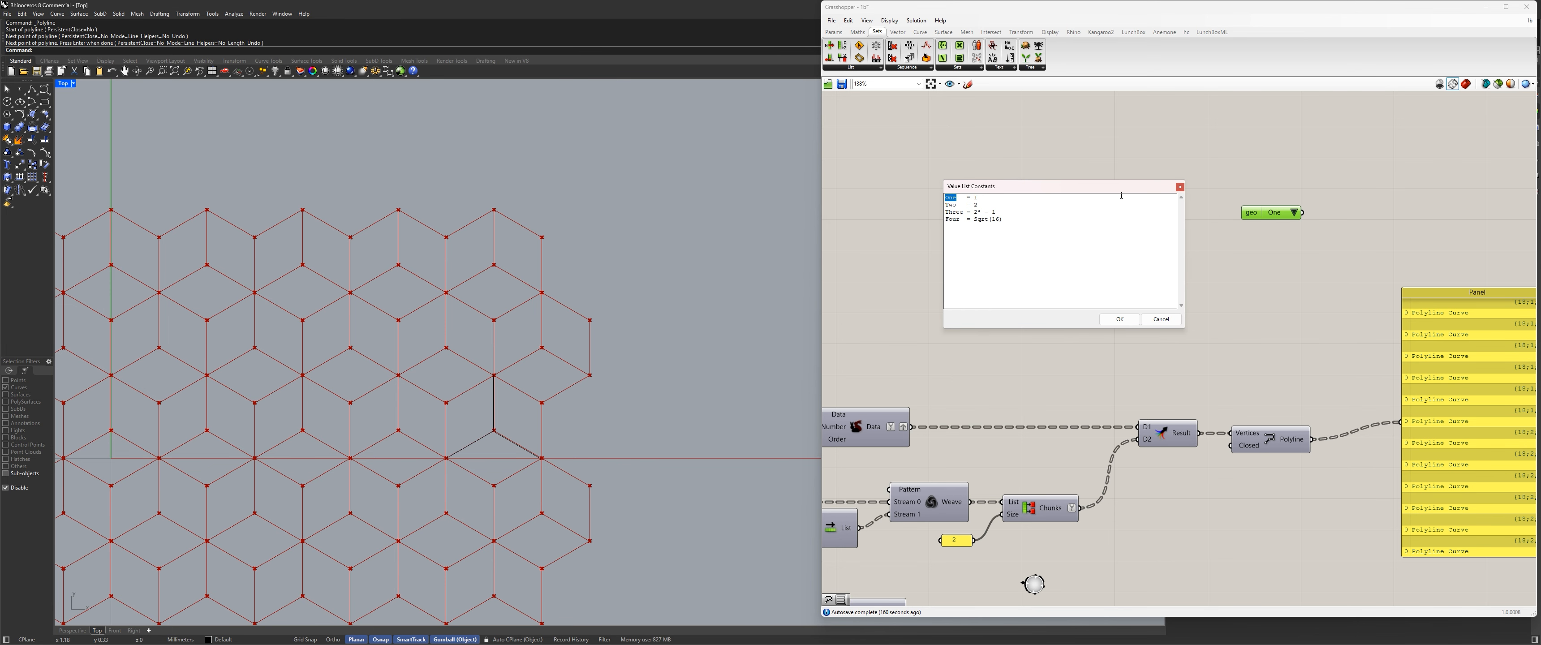
{"action": "type", "text": "HEX_Centroid"}
Rename the geo list's remaining entries for its hexagon, triangle and QUADS options and give them the values 1, 2 and 3.
{"action": "double_click", "coordinate": [951, 204]}
{"action": "type", "text": "HE"}
{"action": "double_click", "coordinate": [993, 205]}
{"action": "type", "text": "1"}
{"action": "double_click", "coordinate": [953, 211]}
{"action": "type", "text": "TRISX ONLY"}
{"action": "double_click", "coordinate": [959, 219]}
{"action": "type", "text": "QUADS"}
{"action": "left_click_drag", "start_coordinate": [970, 212], "coordinate": [1006, 219]}
{"action": "type", "text": "23"}
{"action": "left_click", "coordinate": [1115, 320]}
Add a Stream Filter component below the geo Value List.
{"action": "left_click", "coordinate": [1238, 268]}
{"action": "scroll", "coordinate": [1044, 241], "scroll_direction": "up", "scroll_amount": 3}
{"action": "right_click_drag", "start_coordinate": [1247, 264], "coordinate": [1121, 266]}
{"action": "scroll", "coordinate": [1044, 243], "scroll_direction": "down", "scroll_amount": 5}
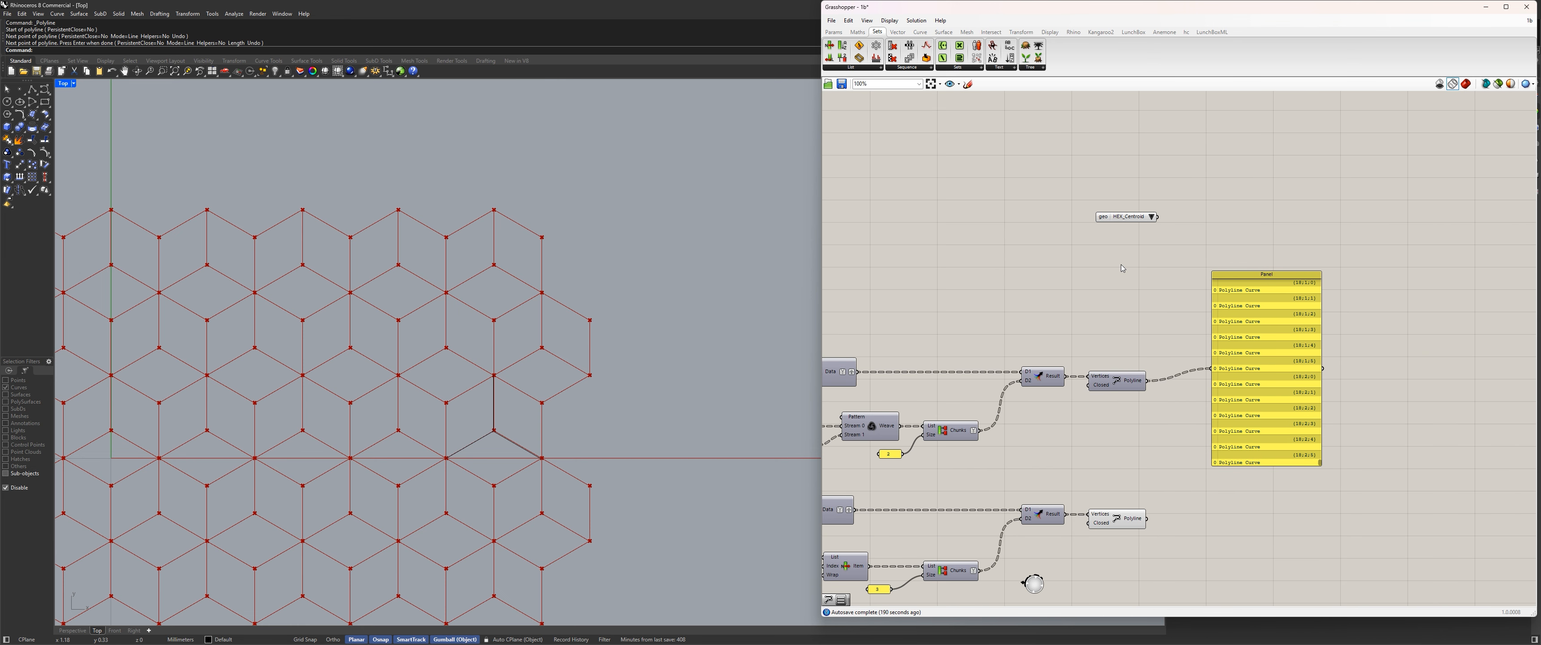
{"action": "double_click", "coordinate": [1121, 264]}
{"action": "type", "text": "stream"}
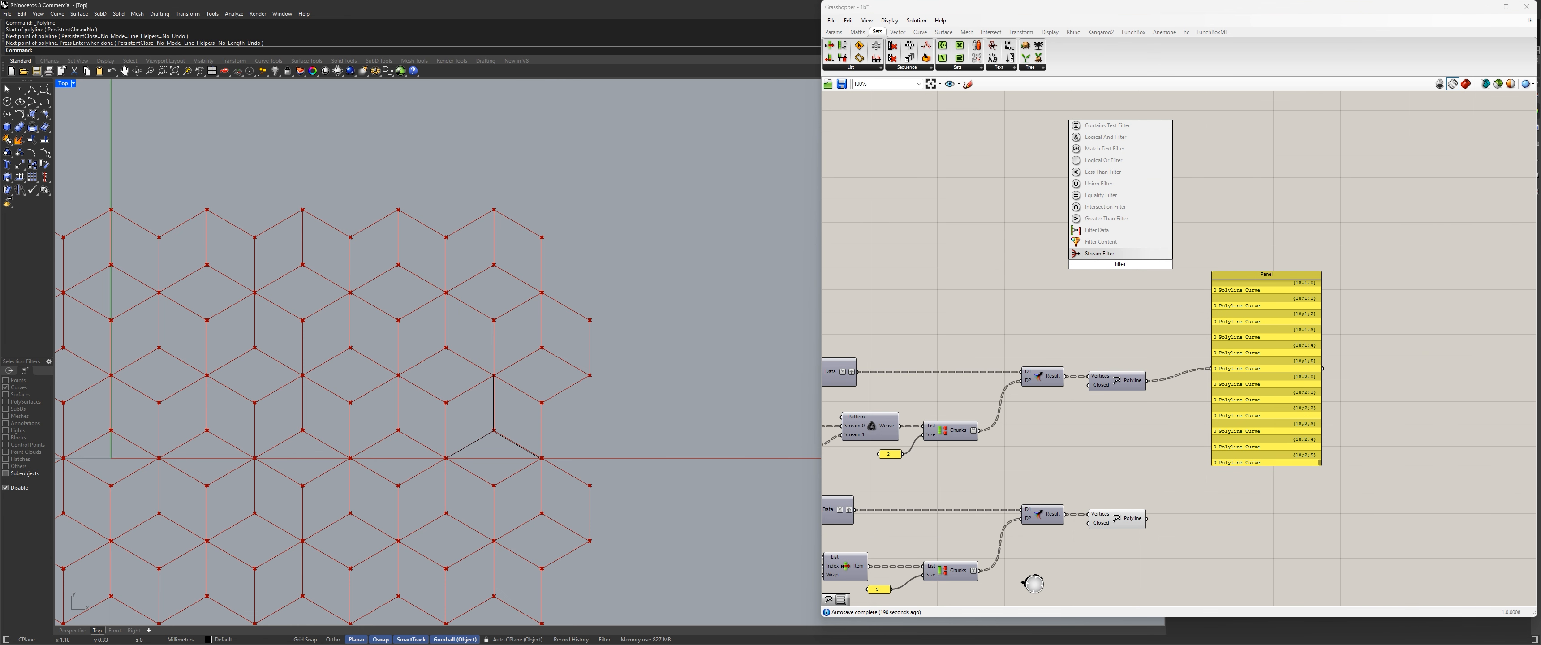
{"action": "key", "text": "Return"}
Extend the new Stream Filter to four stream inputs, 0 to 3, and move the polyline panel farther from the upper Polyline.
{"action": "scroll", "coordinate": [1122, 269], "scroll_direction": "up", "scroll_amount": 4}
{"action": "scroll", "coordinate": [1036, 277], "scroll_direction": "up", "scroll_amount": 3}
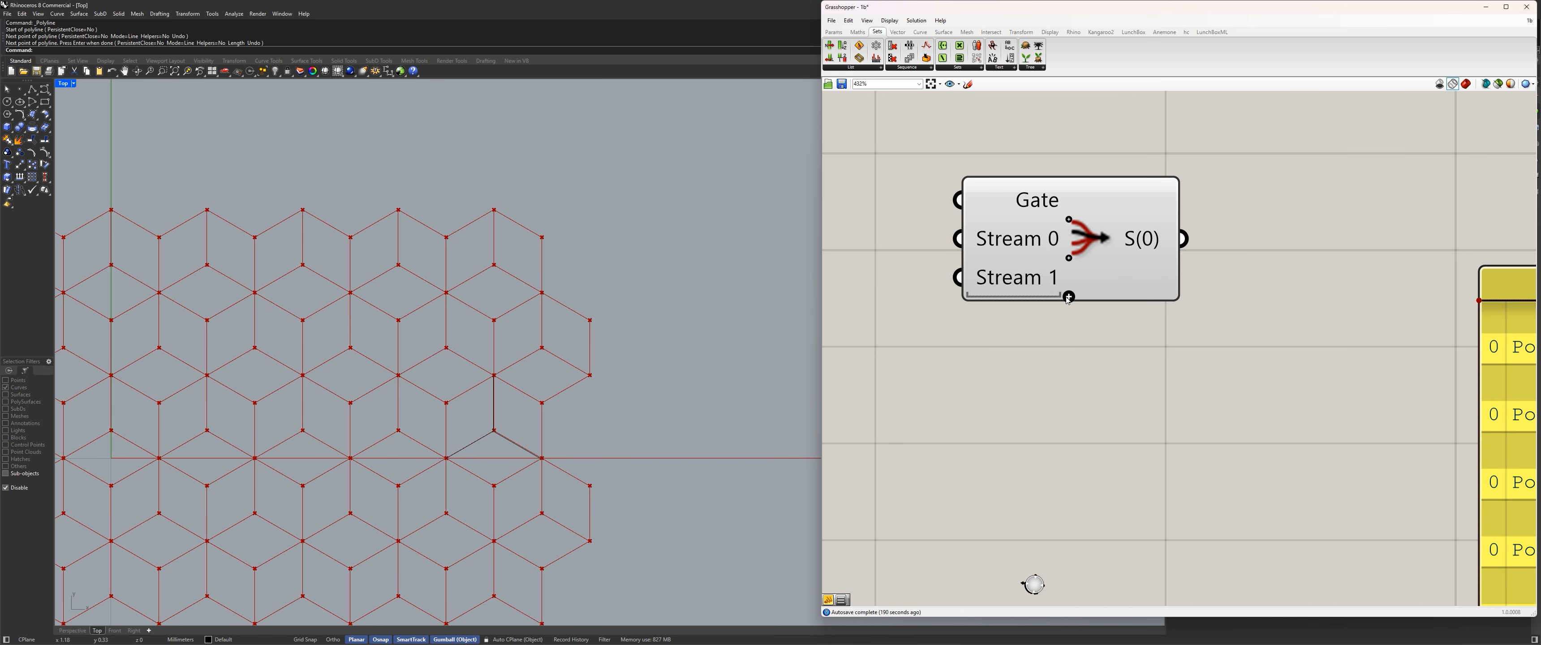
{"action": "left_click", "coordinate": [1069, 296]}
{"action": "left_click", "coordinate": [1069, 316]}
{"action": "scroll", "coordinate": [1093, 312], "scroll_direction": "down", "scroll_amount": 10}
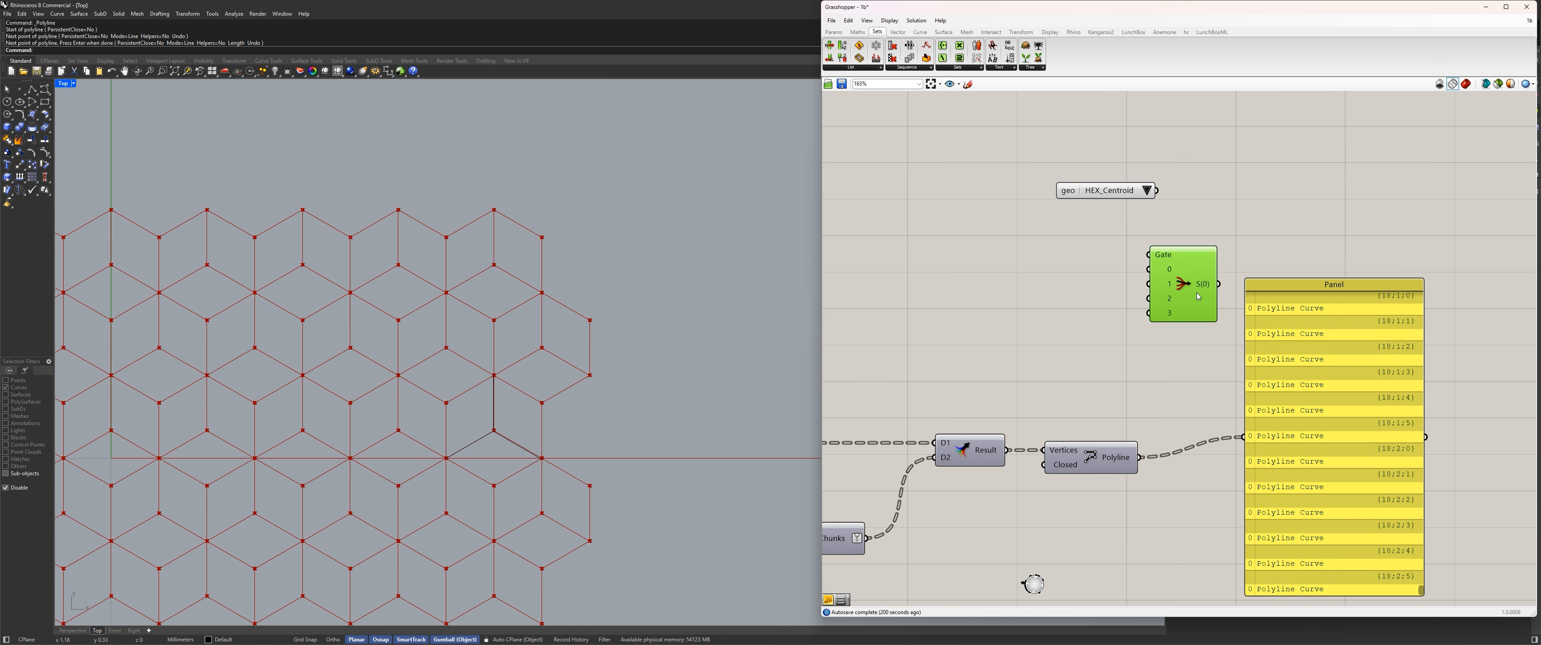
{"action": "right_click_drag", "start_coordinate": [1414, 239], "coordinate": [1218, 274]}
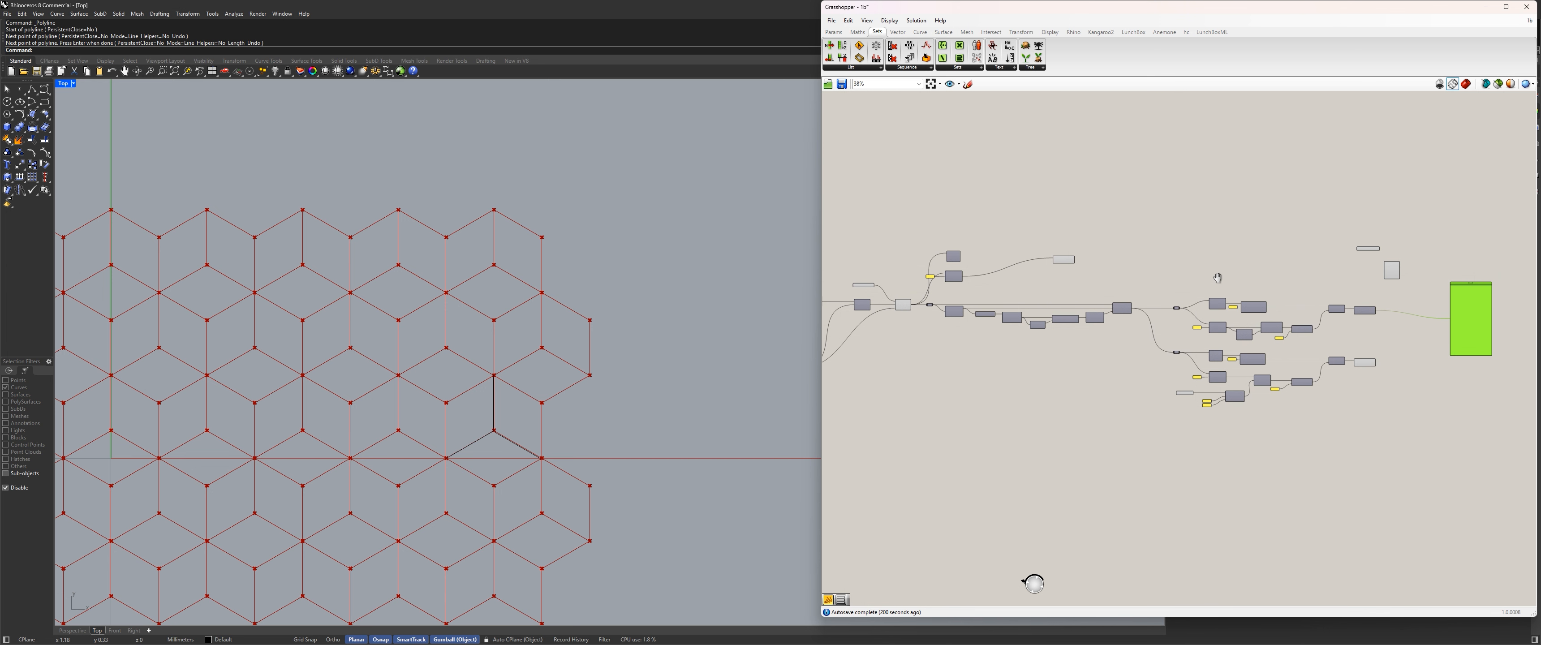
Delete the leftover list components, their panel and the Polyline above the main component chain, keeping the Value List there.
{"action": "scroll", "coordinate": [1003, 260], "scroll_direction": "up", "scroll_amount": 2}
{"action": "right_click_drag", "start_coordinate": [1013, 274], "coordinate": [1090, 267]}
{"action": "left_click_drag", "start_coordinate": [1197, 289], "coordinate": [850, 151]}
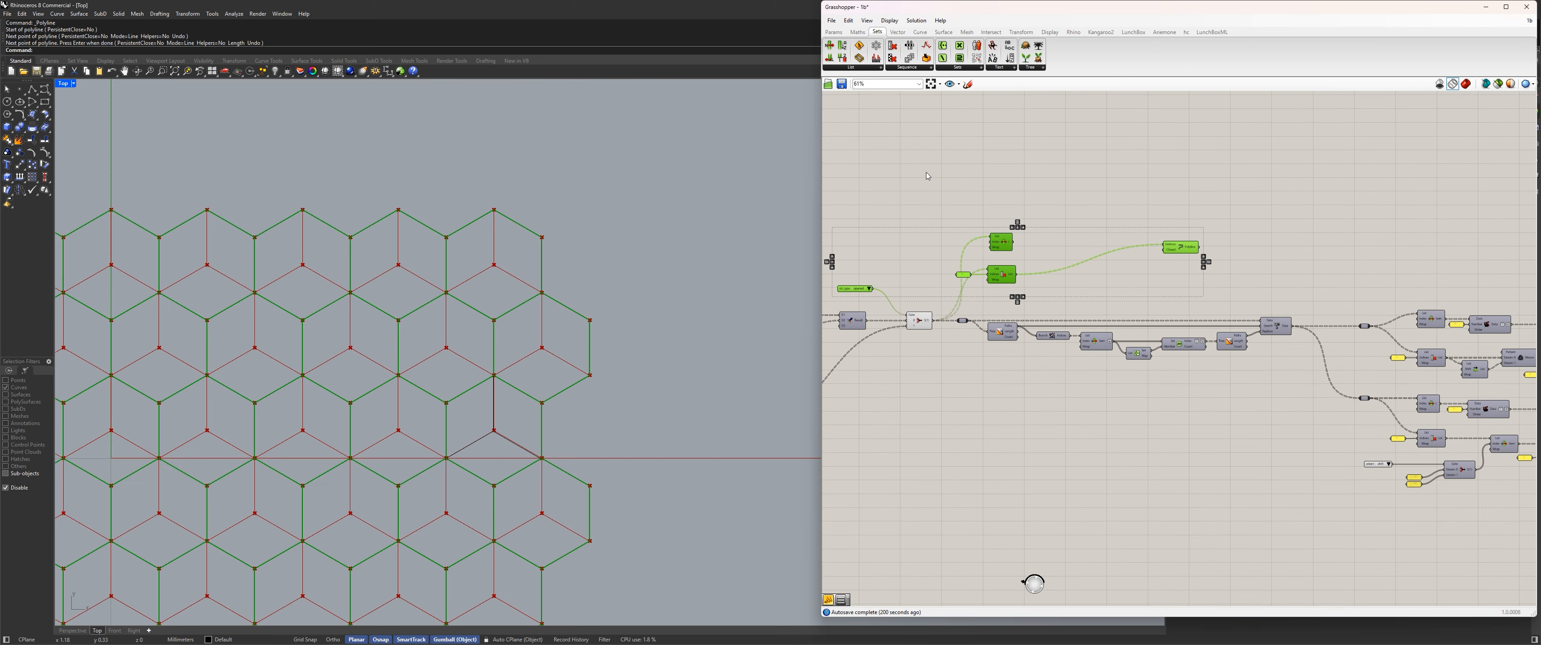
{"action": "key", "text": "Delete"}
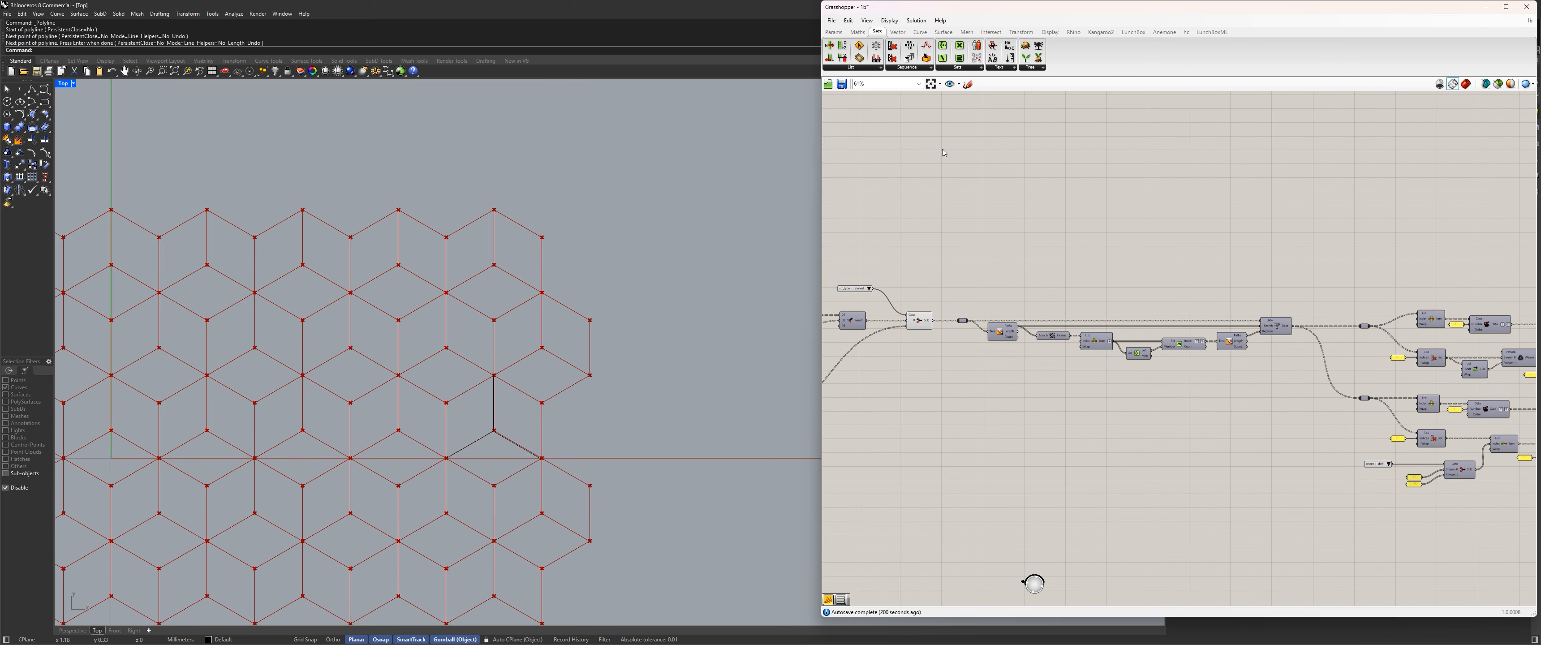
{"action": "scroll", "coordinate": [867, 251], "scroll_direction": "down", "scroll_amount": 3}
{"action": "left_click_drag", "start_coordinate": [1261, 426], "coordinate": [1070, 268]}
{"action": "scroll", "coordinate": [1066, 252], "scroll_direction": "up", "scroll_amount": 5}
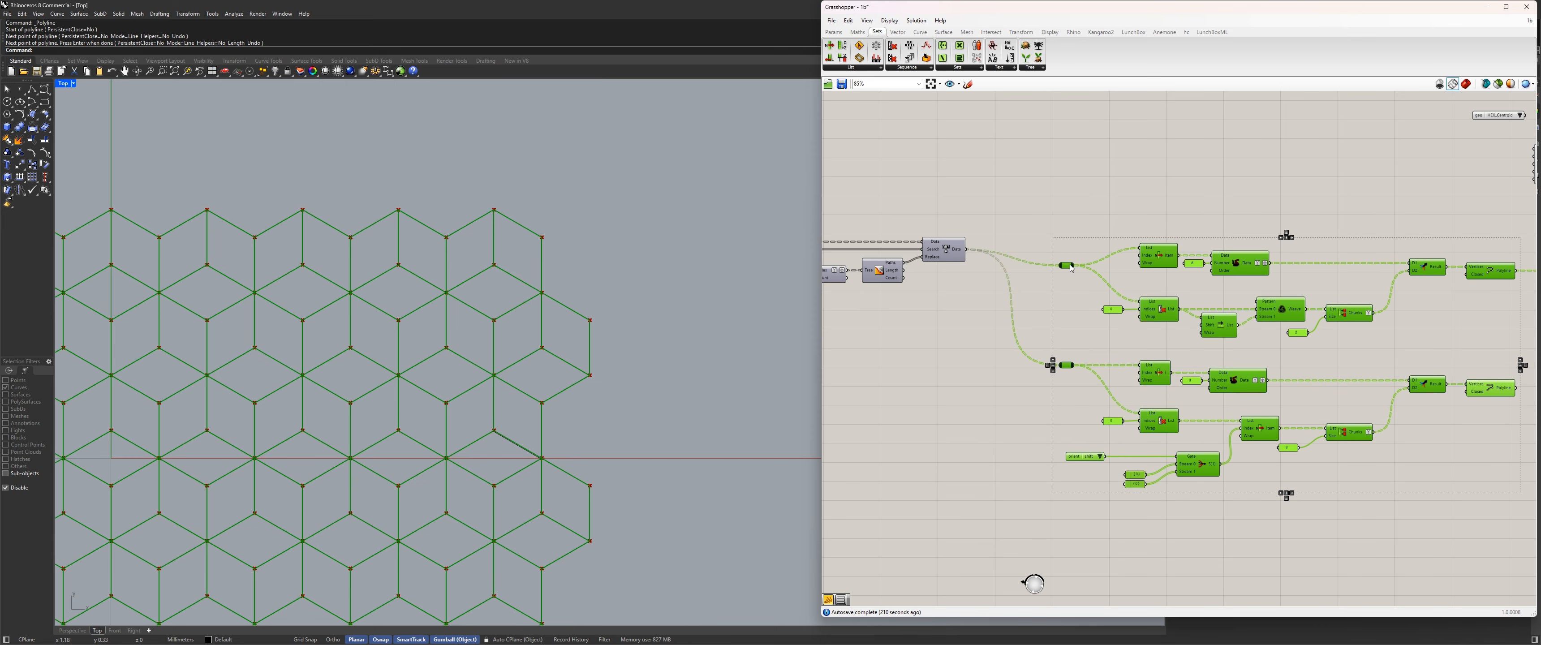
{"action": "key", "text": "ctrl+z"}
{"action": "left_click", "coordinate": [1024, 222]}
Connect the geo Value List to the four-input Stream Filter's Gate and place the list farther ahead of the filter.
{"action": "right_click_drag", "start_coordinate": [1055, 205], "coordinate": [957, 292]}
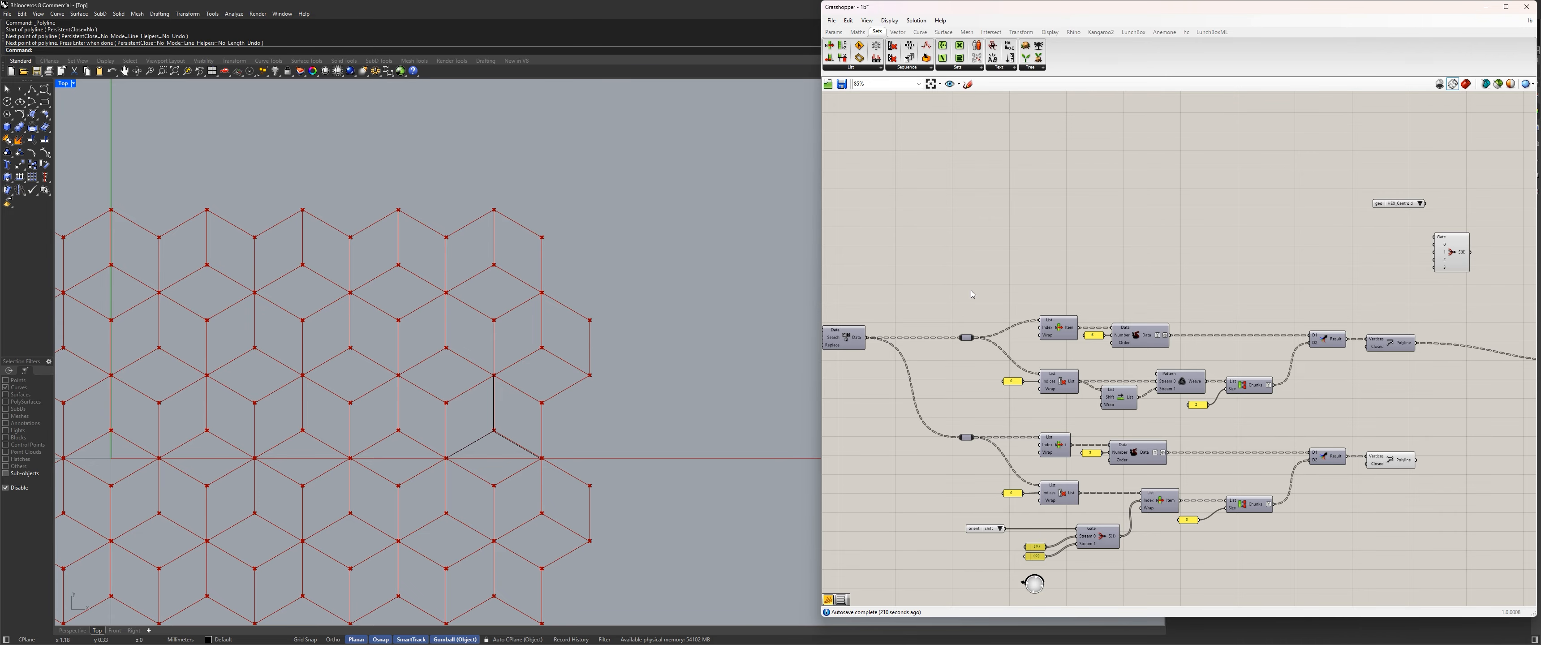
{"action": "left_click_drag", "start_coordinate": [1379, 203], "coordinate": [1434, 238]}
{"action": "scroll", "coordinate": [1032, 271], "scroll_direction": "down", "scroll_amount": 4}
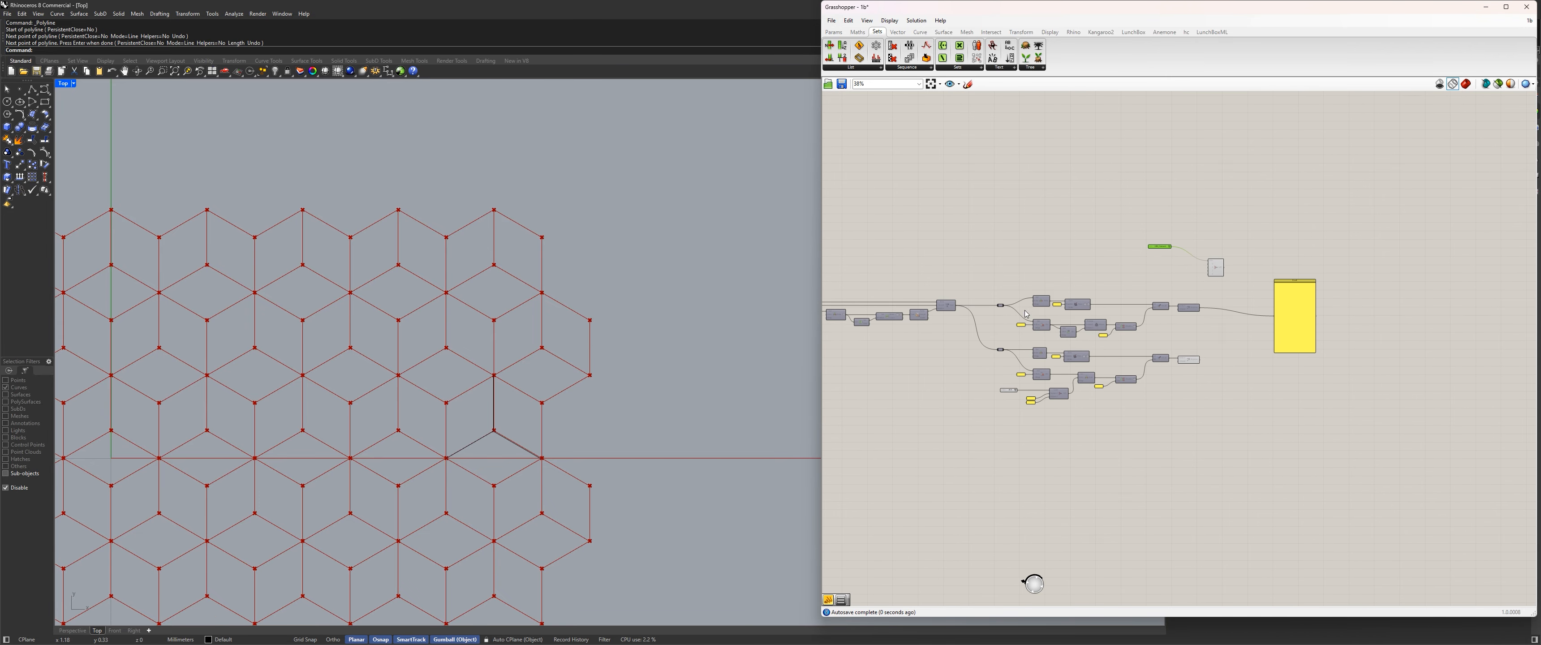
Connect the Replace Paths output that feeds the two branches to stream 0 of the geo Stream Filter.
{"action": "scroll", "coordinate": [1030, 287], "scroll_direction": "up", "scroll_amount": 4}
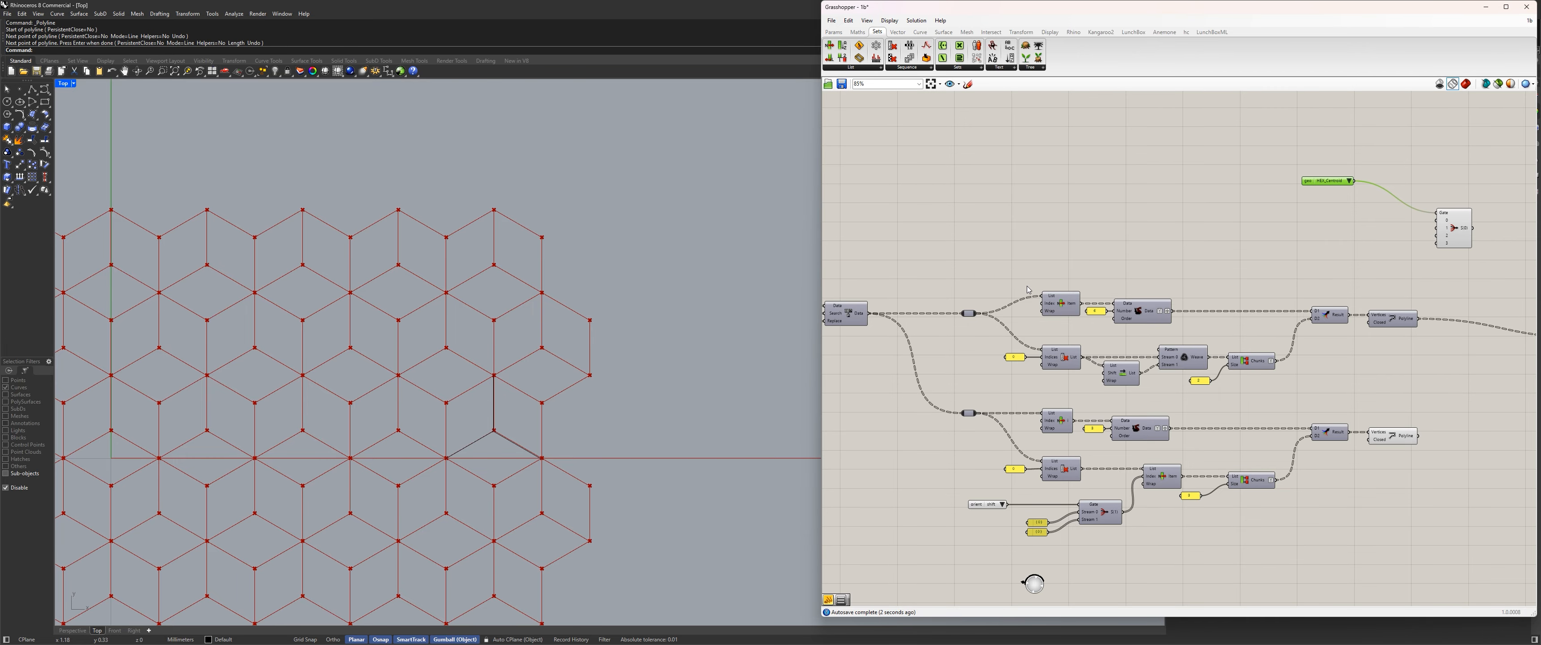
{"action": "right_click_drag", "start_coordinate": [1152, 230], "coordinate": [1136, 242]}
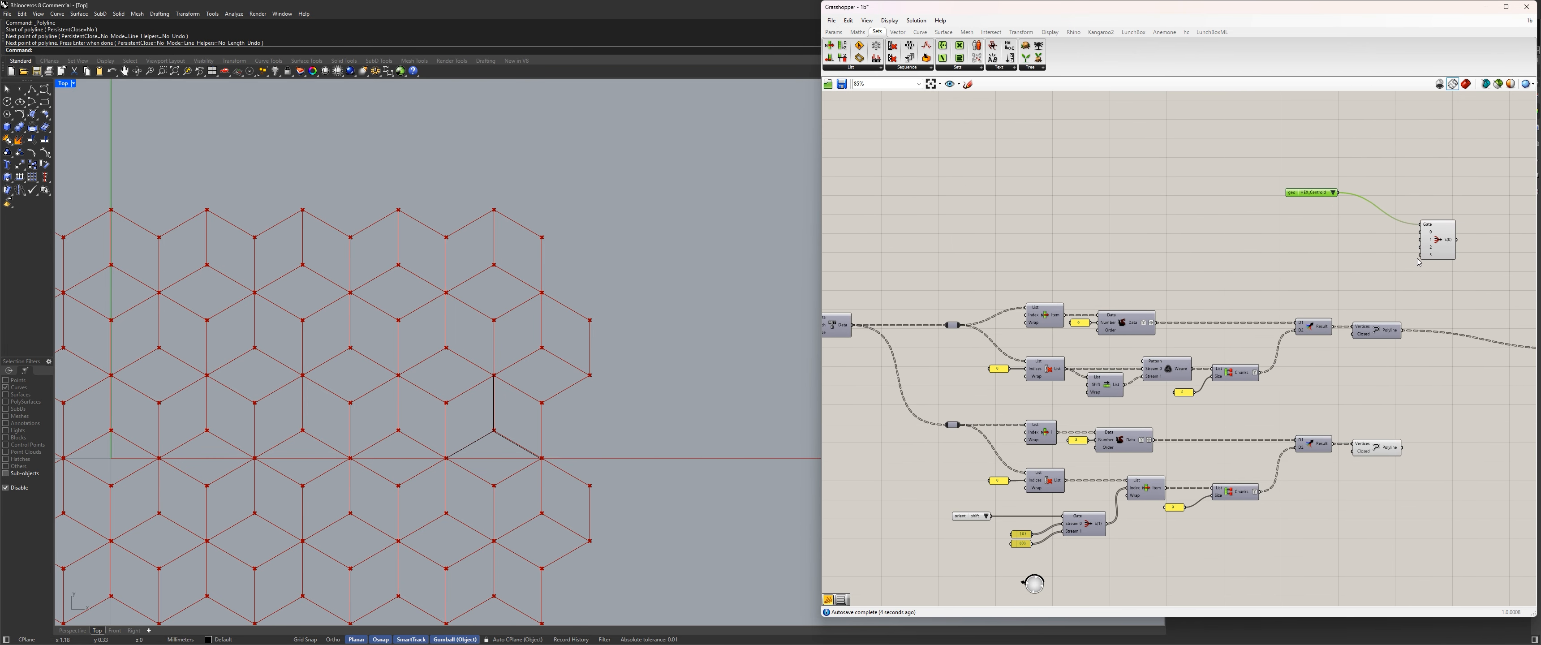
{"action": "scroll", "coordinate": [1327, 194], "scroll_direction": "up", "scroll_amount": 5}
{"action": "left_click", "coordinate": [1339, 191]}
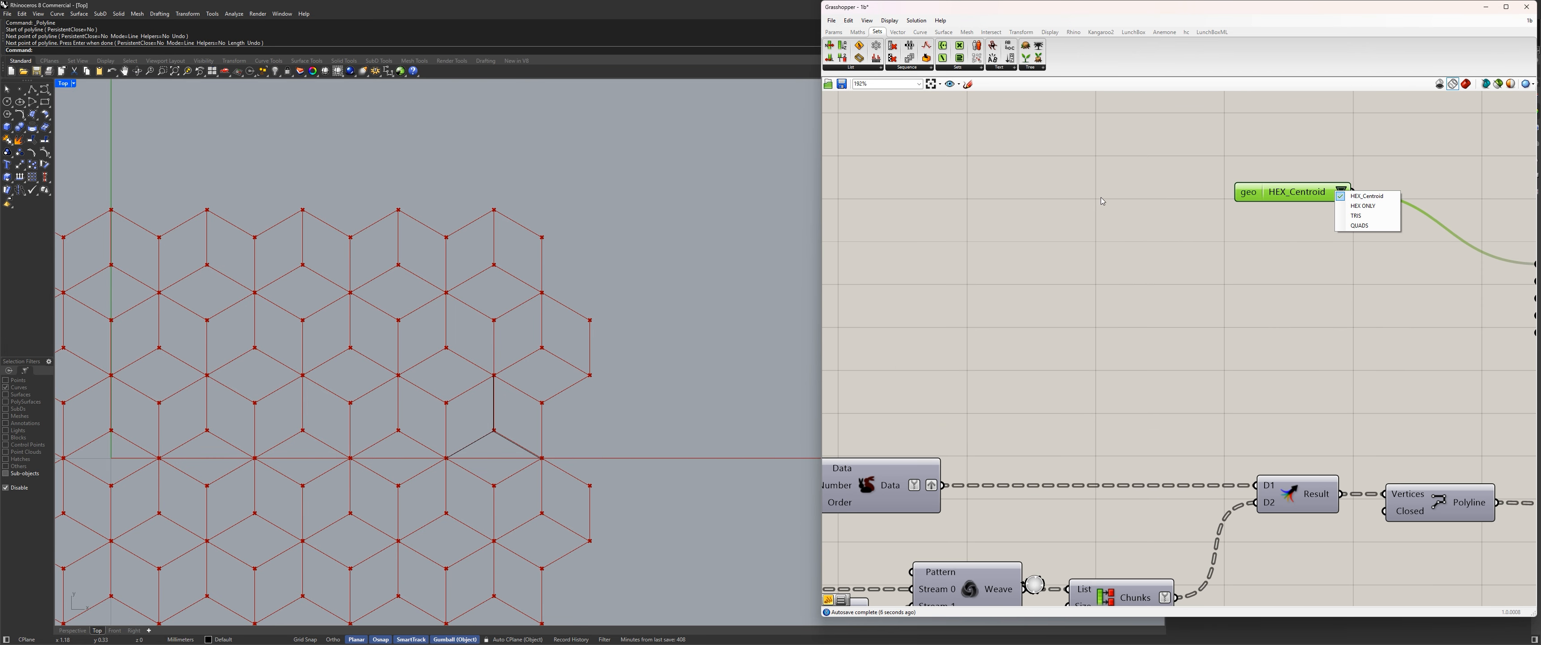
{"action": "scroll", "coordinate": [1074, 196], "scroll_direction": "down", "scroll_amount": 7}
{"action": "left_click", "coordinate": [1036, 257]}
{"action": "right_click_drag", "start_coordinate": [936, 250], "coordinate": [1132, 248]}
{"action": "scroll", "coordinate": [1024, 267], "scroll_direction": "up", "scroll_amount": 2}
{"action": "left_click", "coordinate": [988, 297]}
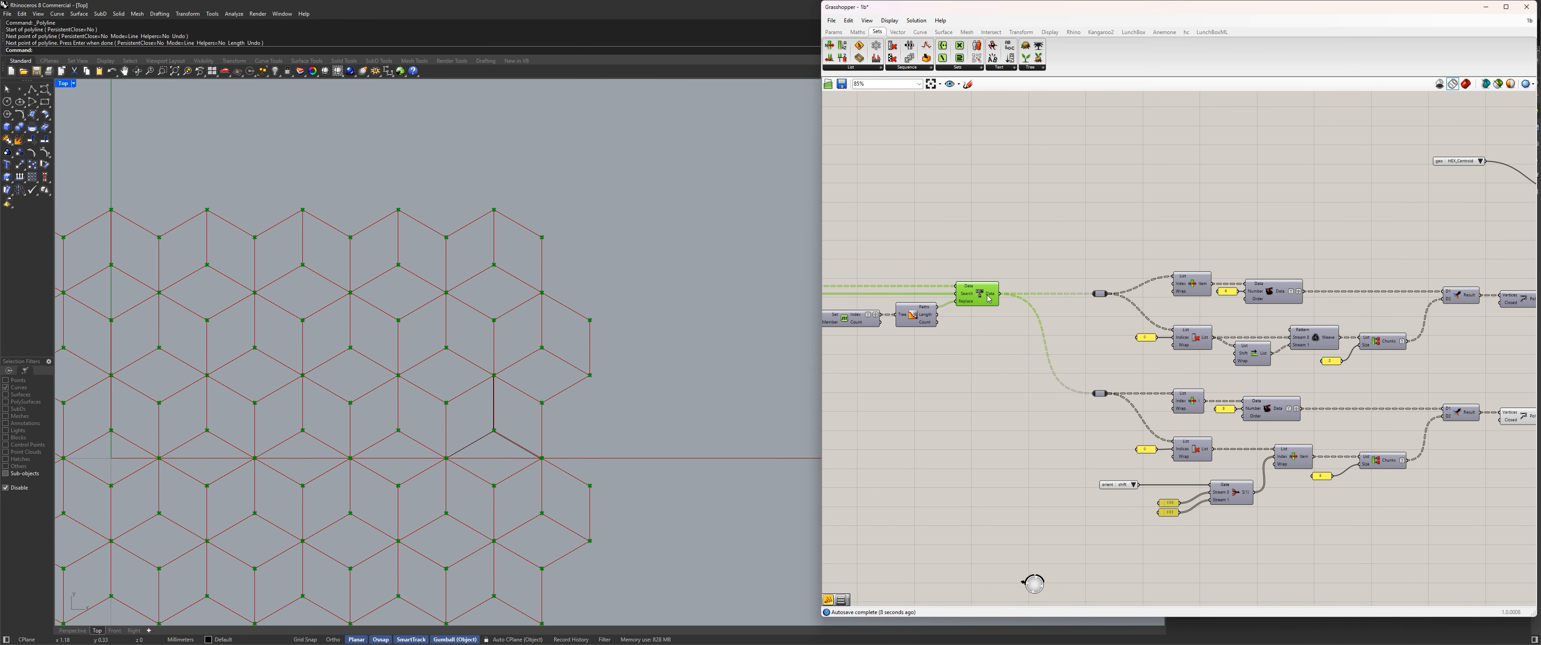
{"action": "mouse_move", "coordinate": [988, 298]}
{"action": "right_click_drag", "start_coordinate": [988, 297], "coordinate": [940, 310]}
{"action": "left_click_drag", "start_coordinate": [950, 306], "coordinate": [1516, 214]}
Insert a relay in the stream 0 wire and align it above the two branch relays.
{"action": "double_click", "coordinate": [1290, 242]}
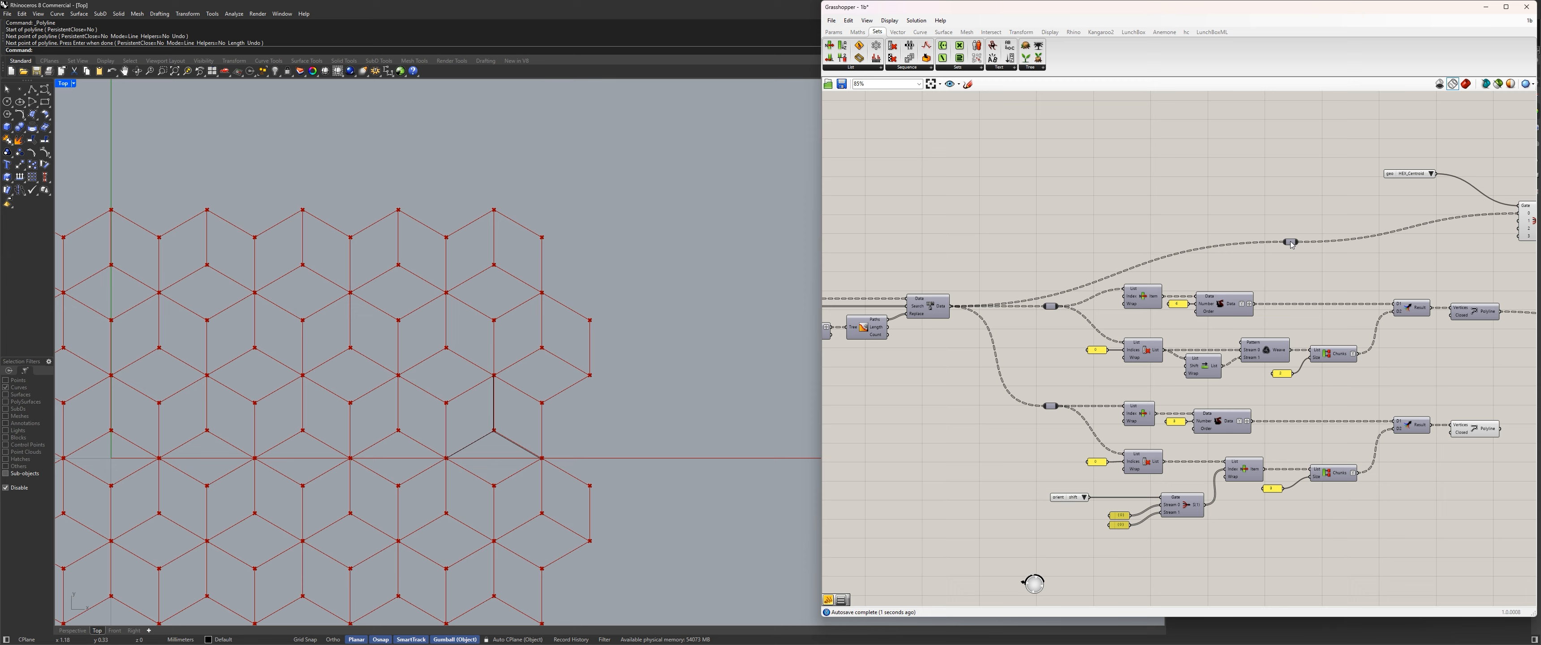
{"action": "left_click_drag", "start_coordinate": [1290, 242], "coordinate": [1058, 217]}
{"action": "right_click_drag", "start_coordinate": [1268, 305], "coordinate": [1201, 295]}
Turn off the lower Polyline's preview and delete the leftover drawn lines in the Rhino viewport.
{"action": "left_click_drag", "start_coordinate": [1466, 484], "coordinate": [1416, 414]}
{"action": "key", "text": "ctrl+q"}
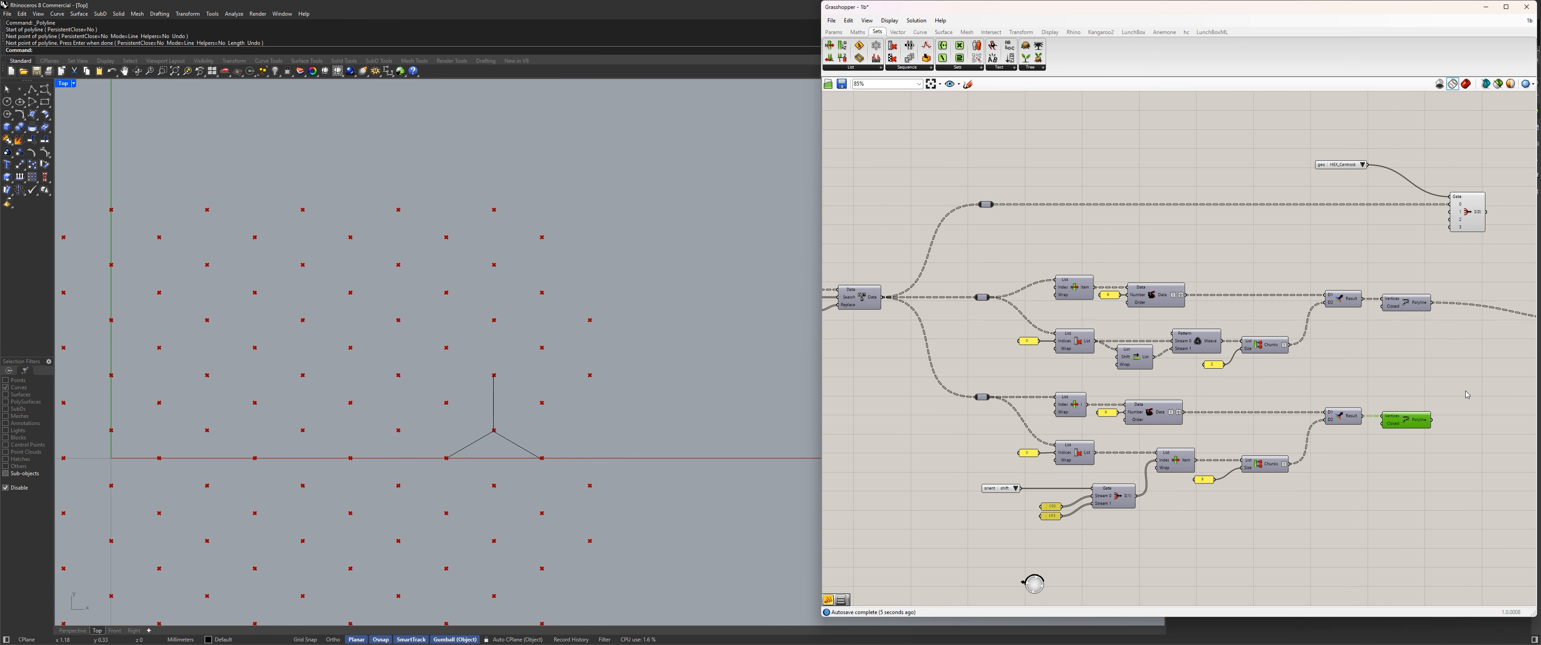
{"action": "right_click_drag", "start_coordinate": [1483, 246], "coordinate": [1302, 226]}
{"action": "left_click", "coordinate": [1291, 204]}
{"action": "scroll", "coordinate": [1295, 207], "scroll_direction": "down", "scroll_amount": 3}
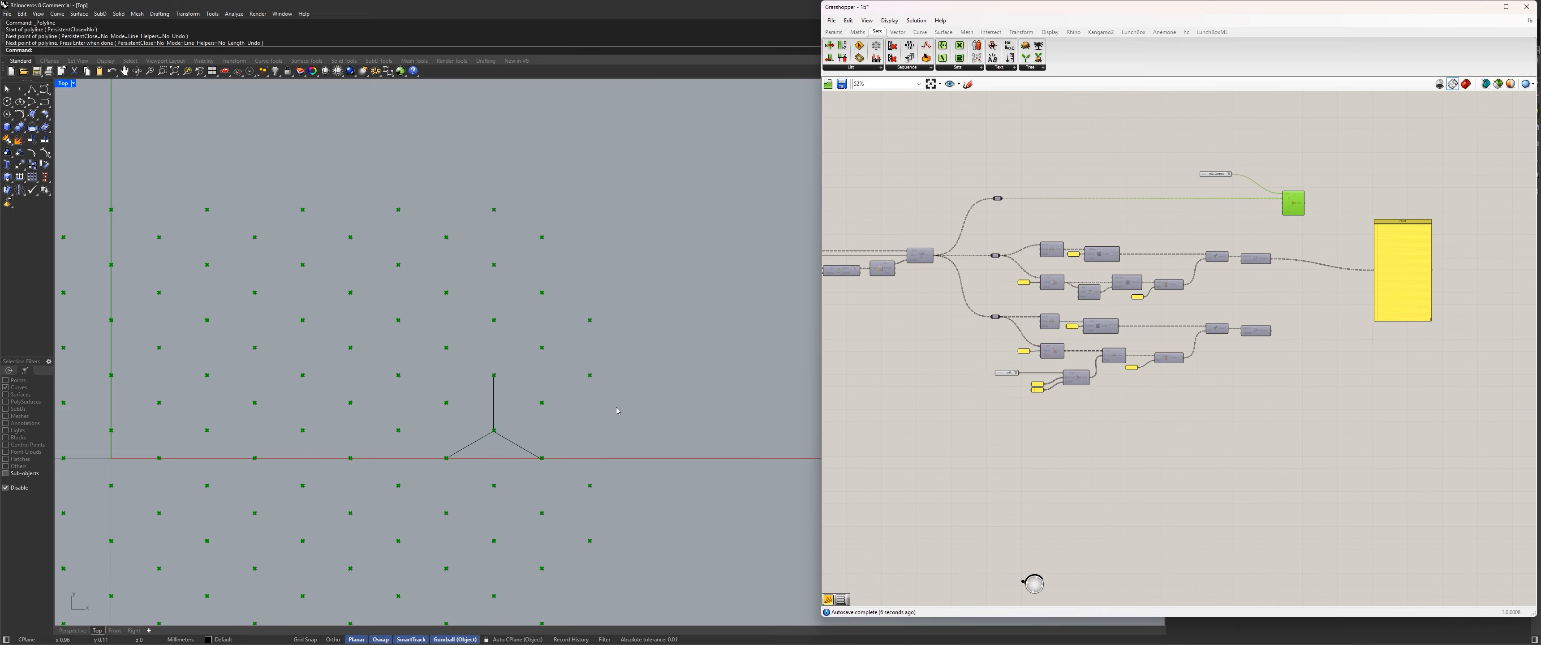
{"action": "left_click_drag", "start_coordinate": [521, 444], "coordinate": [460, 413]}
{"action": "key", "text": "Delete"}
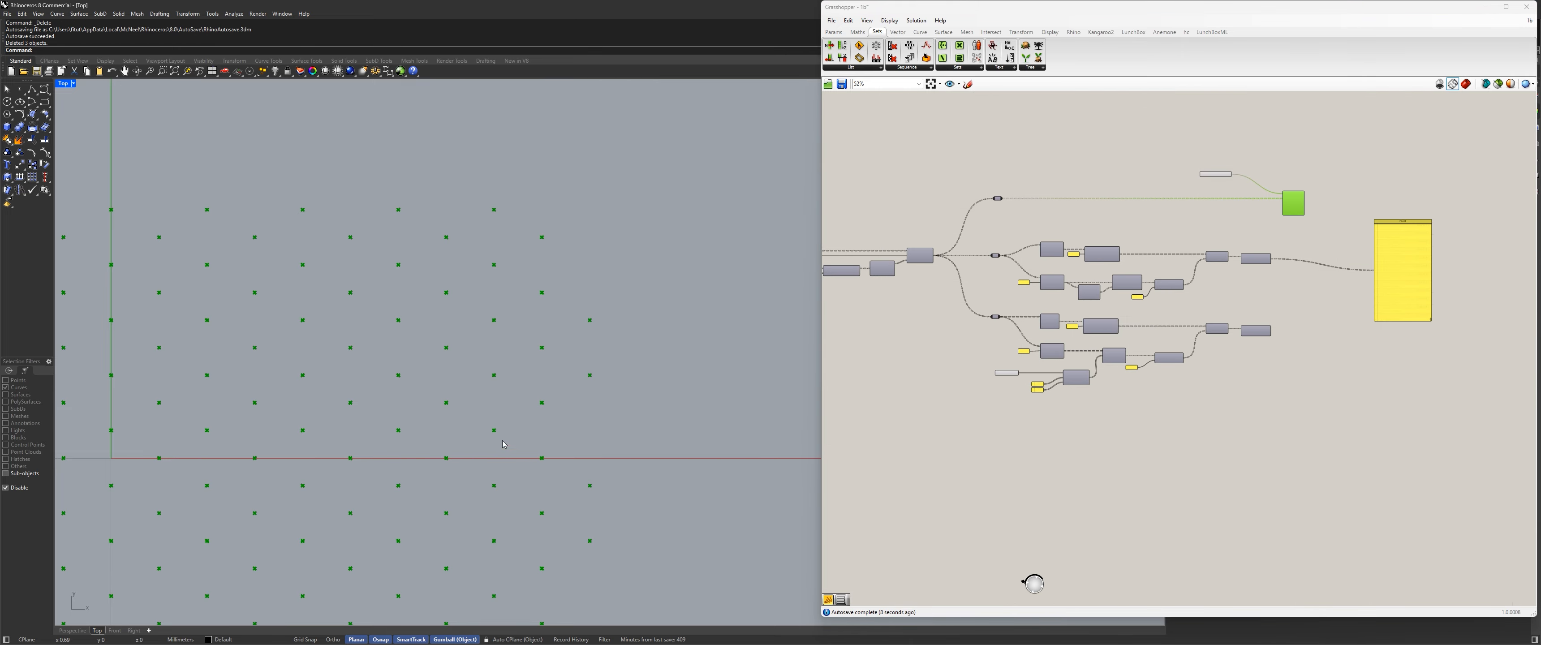
Add a Cull Index component below the stream 0 wire and connect that wire's relay to its List input.
{"action": "scroll", "coordinate": [1054, 234], "scroll_direction": "up", "scroll_amount": 3}
{"action": "right_click_drag", "start_coordinate": [1054, 234], "coordinate": [1056, 270]}
{"action": "scroll", "coordinate": [1378, 213], "scroll_direction": "up", "scroll_amount": 3}
{"action": "left_click", "coordinate": [1313, 142]}
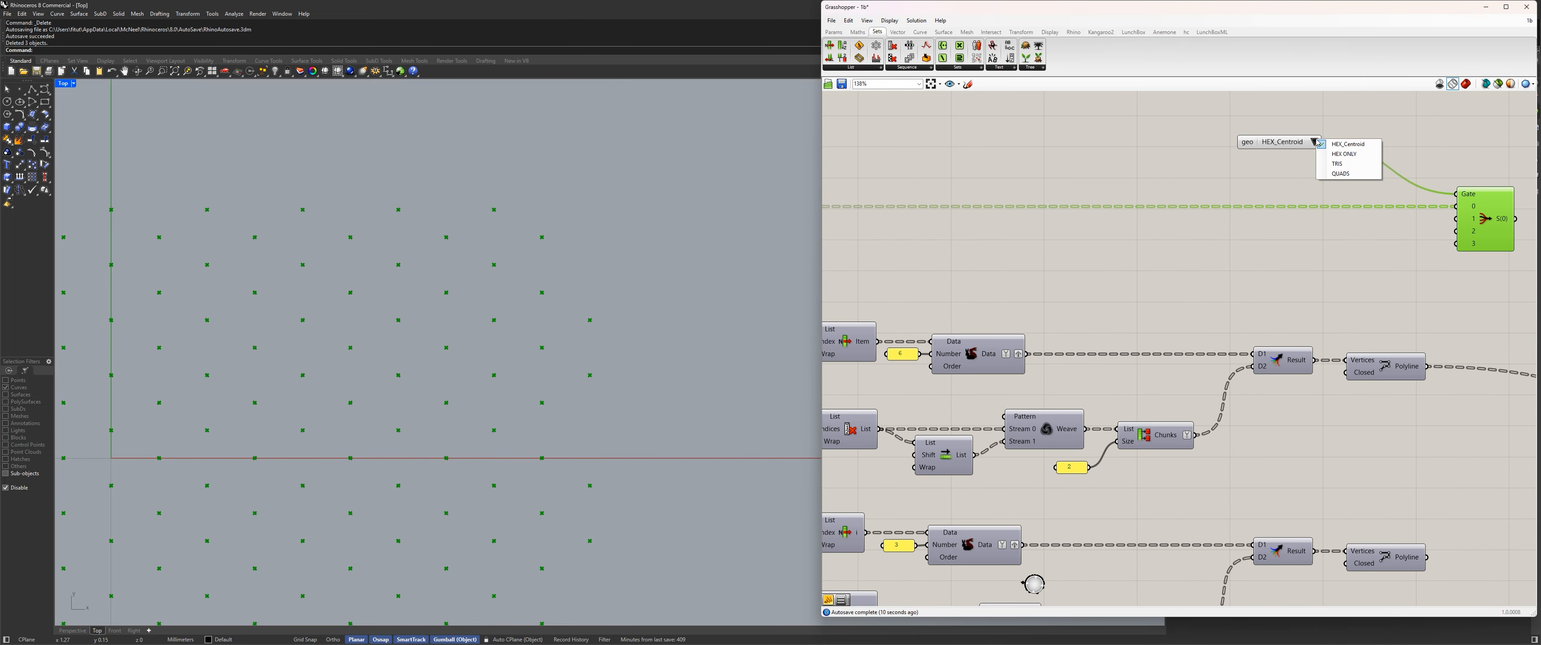
{"action": "scroll", "coordinate": [1096, 173], "scroll_direction": "down", "scroll_amount": 4}
{"action": "right_click_drag", "start_coordinate": [924, 200], "coordinate": [1090, 206]}
{"action": "scroll", "coordinate": [1090, 206], "scroll_direction": "up", "scroll_amount": 2}
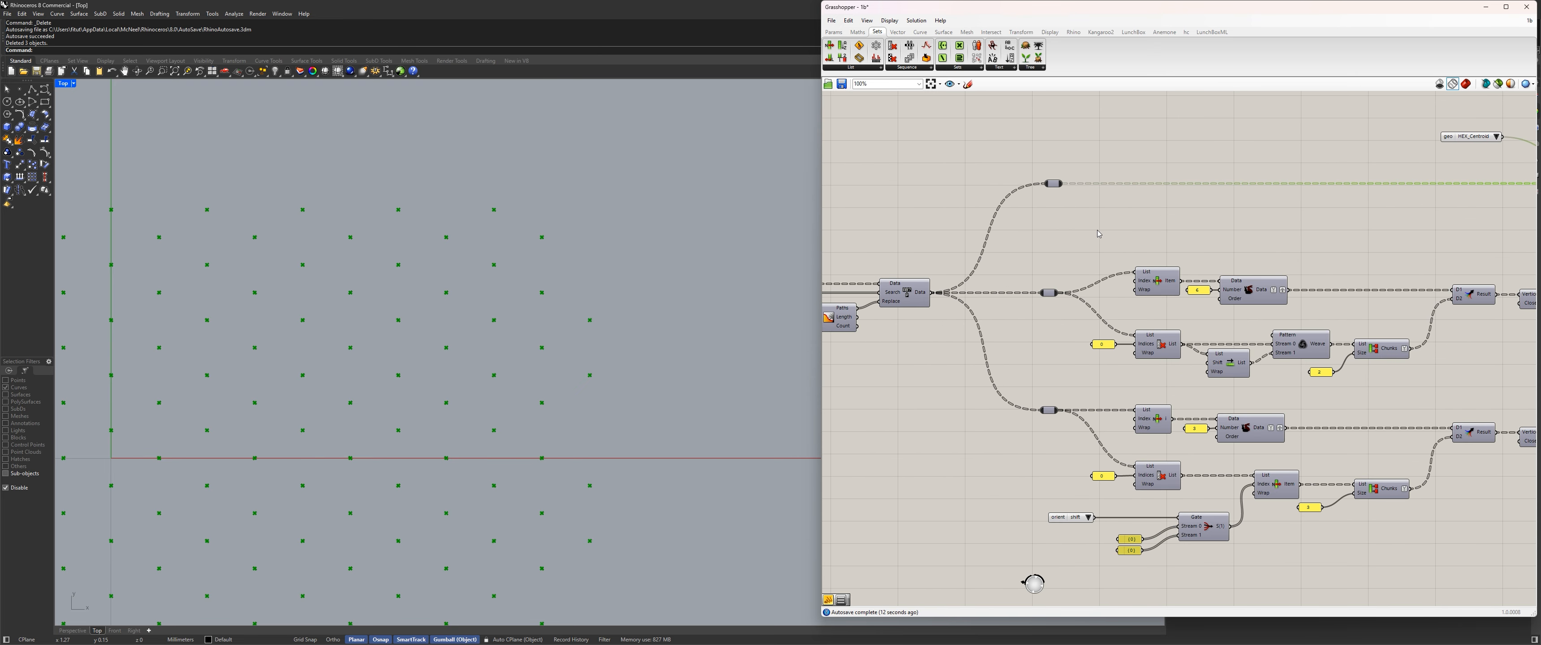
{"action": "left_click", "coordinate": [1119, 232]}
{"action": "double_click", "coordinate": [1120, 234]}
{"action": "type", "text": "cull"}
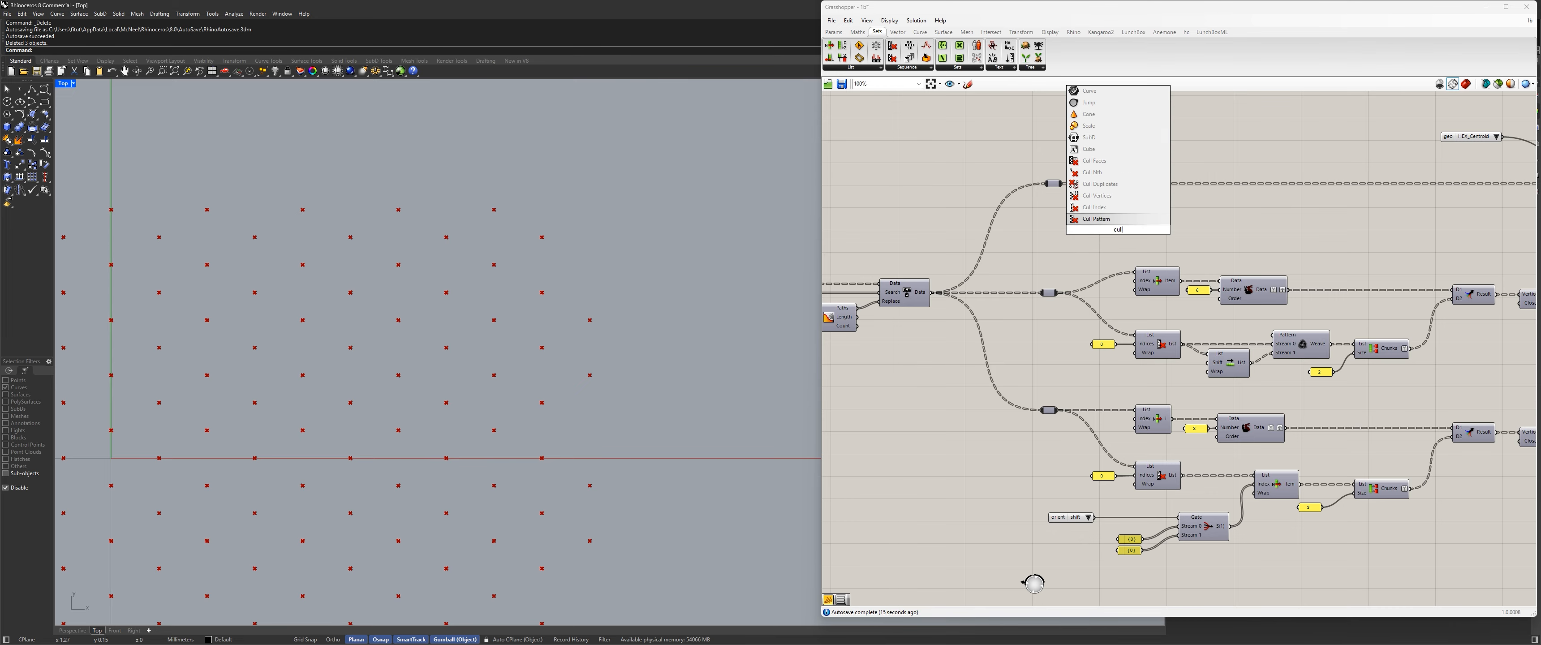
{"action": "key", "text": "Up"}
{"action": "key", "text": "Return"}
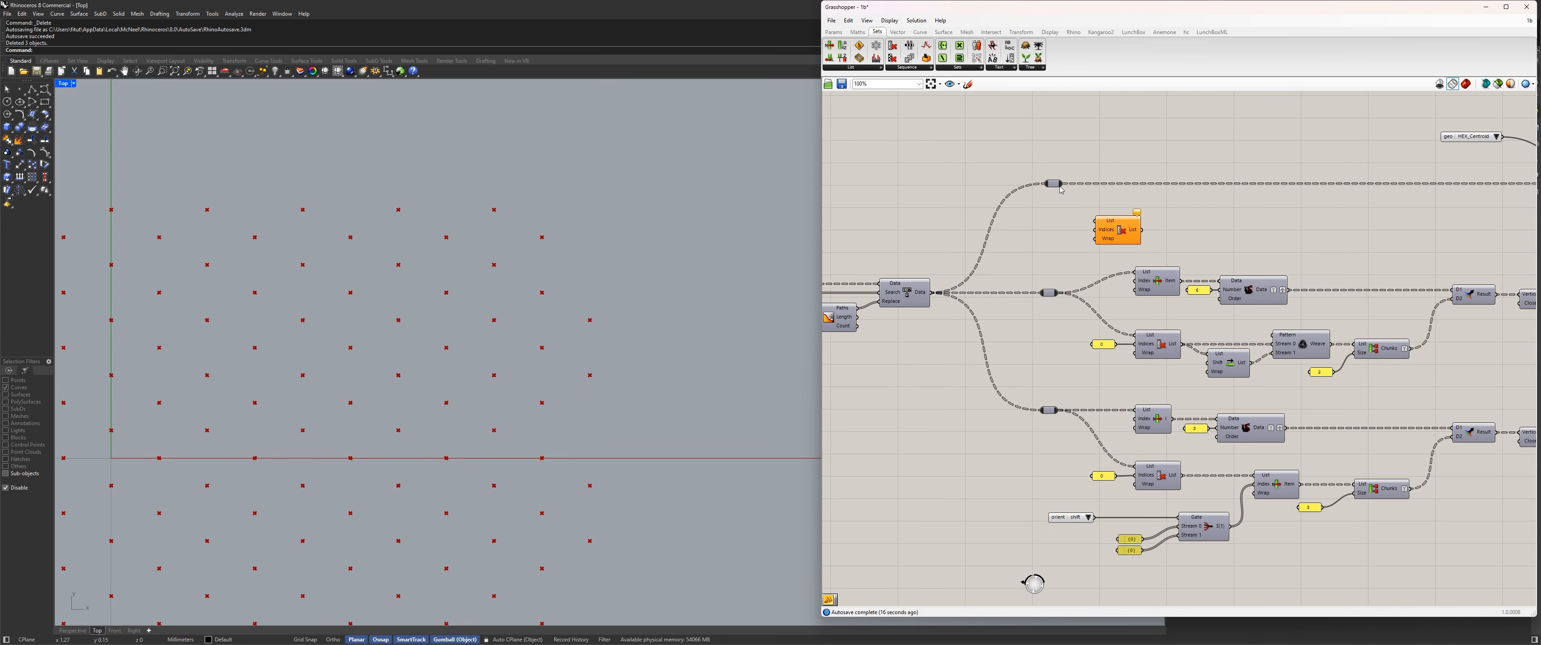
{"action": "left_click_drag", "start_coordinate": [1061, 185], "coordinate": [1179, 211]}
Add a panel containing 0 beside the new Cull Index and clear the panel's title.
{"action": "double_click", "coordinate": [1111, 217]}
{"action": "type", "text": "\""}
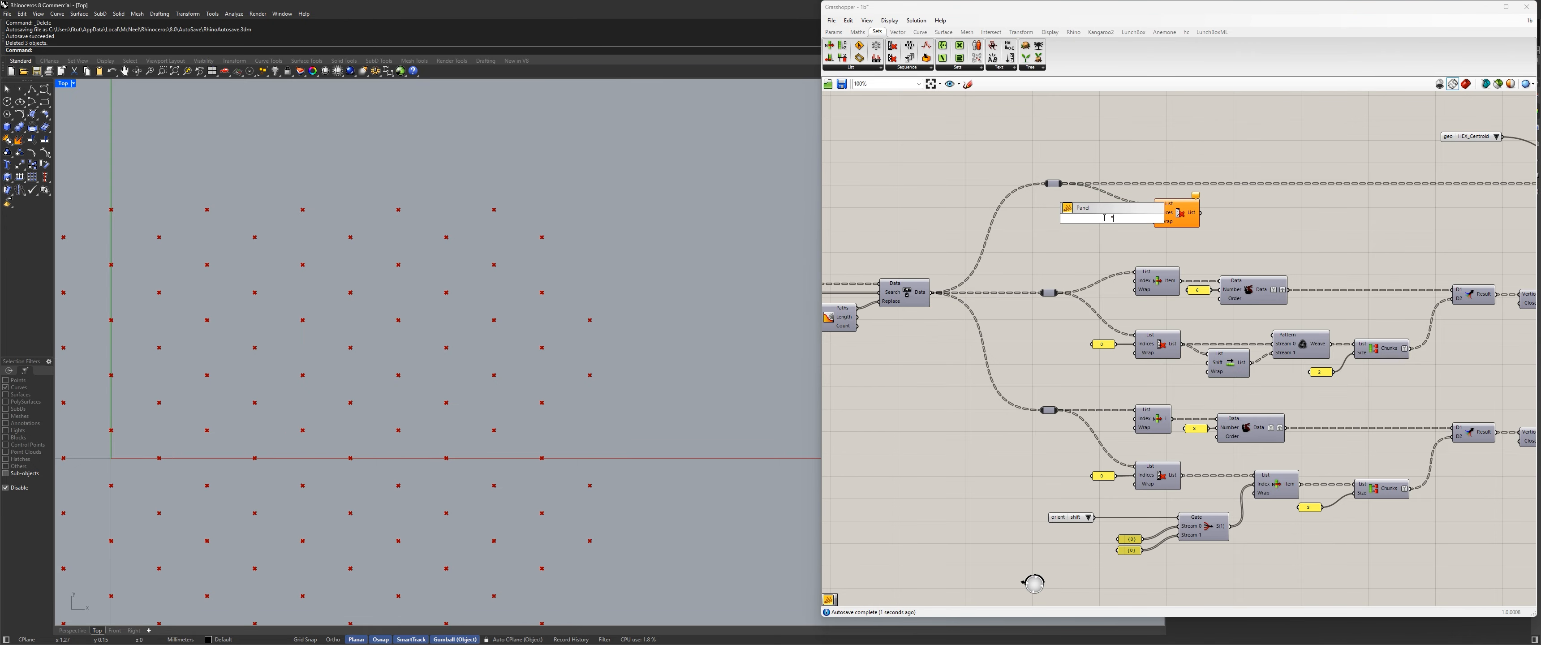
{"action": "key", "text": "Return"}
{"action": "scroll", "coordinate": [1155, 198], "scroll_direction": "up", "scroll_amount": 4}
{"action": "right_click", "coordinate": [1063, 235]}
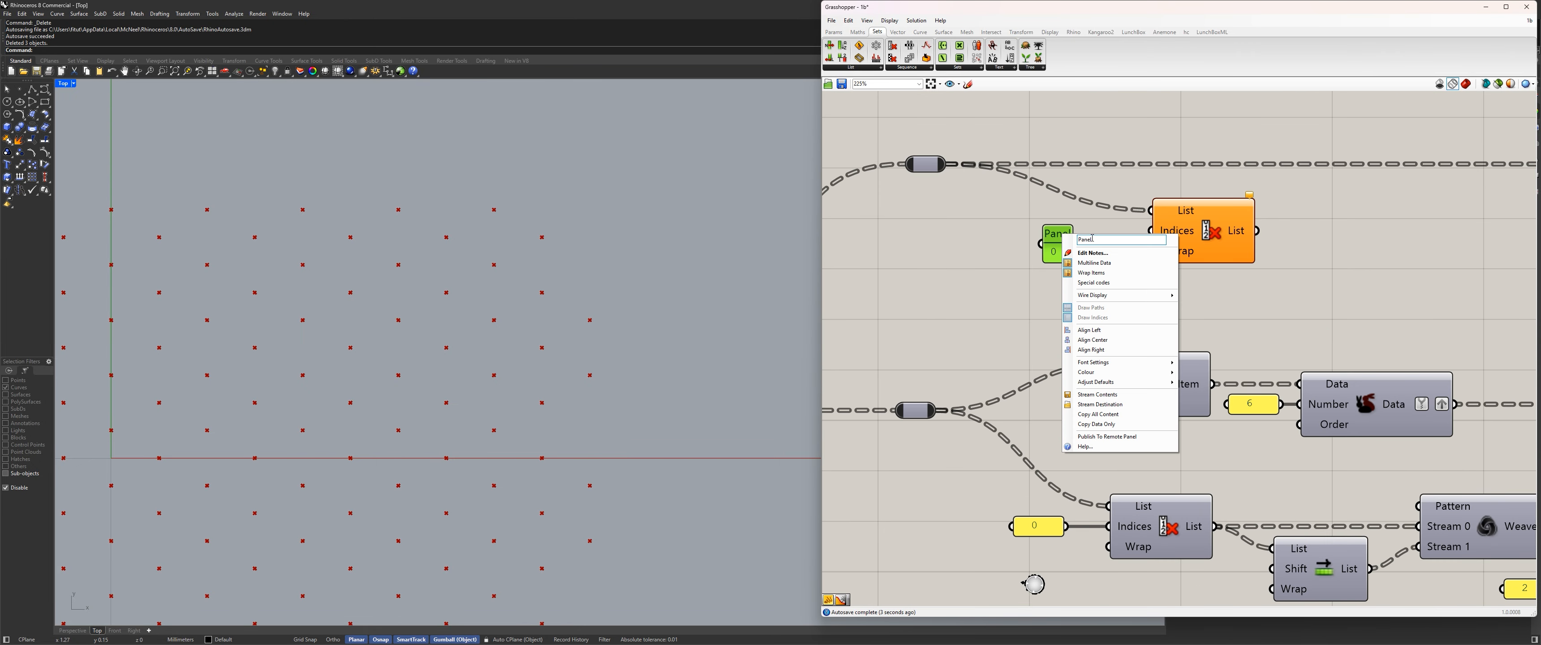
{"action": "left_click_drag", "start_coordinate": [1092, 239], "coordinate": [907, 222]}
{"action": "key", "text": "BackSpace"}
{"action": "key", "text": "Return"}
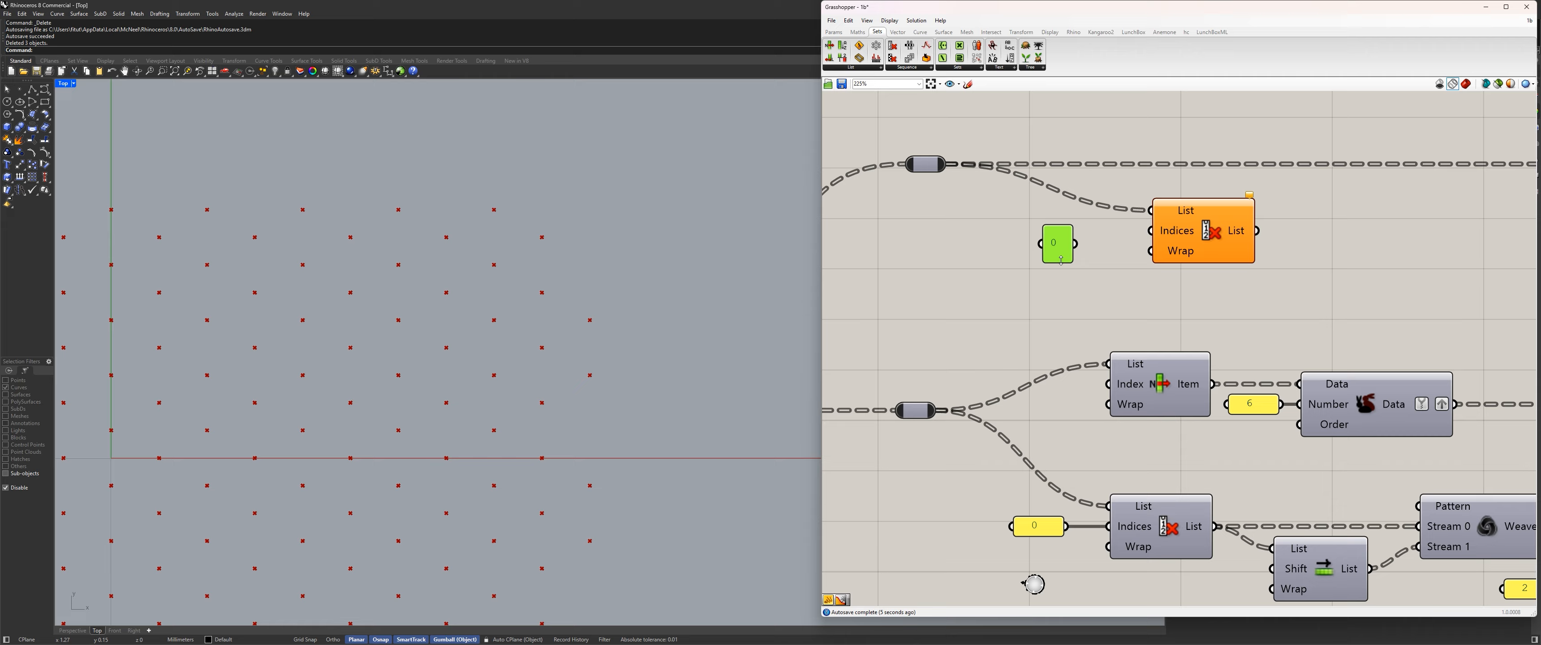
Shrink the 0 panel and connect it to the new Cull Index's Indices input.
{"action": "left_click_drag", "start_coordinate": [1071, 261], "coordinate": [1072, 233]}
{"action": "scroll", "coordinate": [1130, 230], "scroll_direction": "down", "scroll_amount": 3}
{"action": "scroll", "coordinate": [1196, 252], "scroll_direction": "down", "scroll_amount": 4}
{"action": "right_click_drag", "start_coordinate": [1259, 257], "coordinate": [1020, 268]}
{"action": "scroll", "coordinate": [963, 256], "scroll_direction": "up", "scroll_amount": 2}
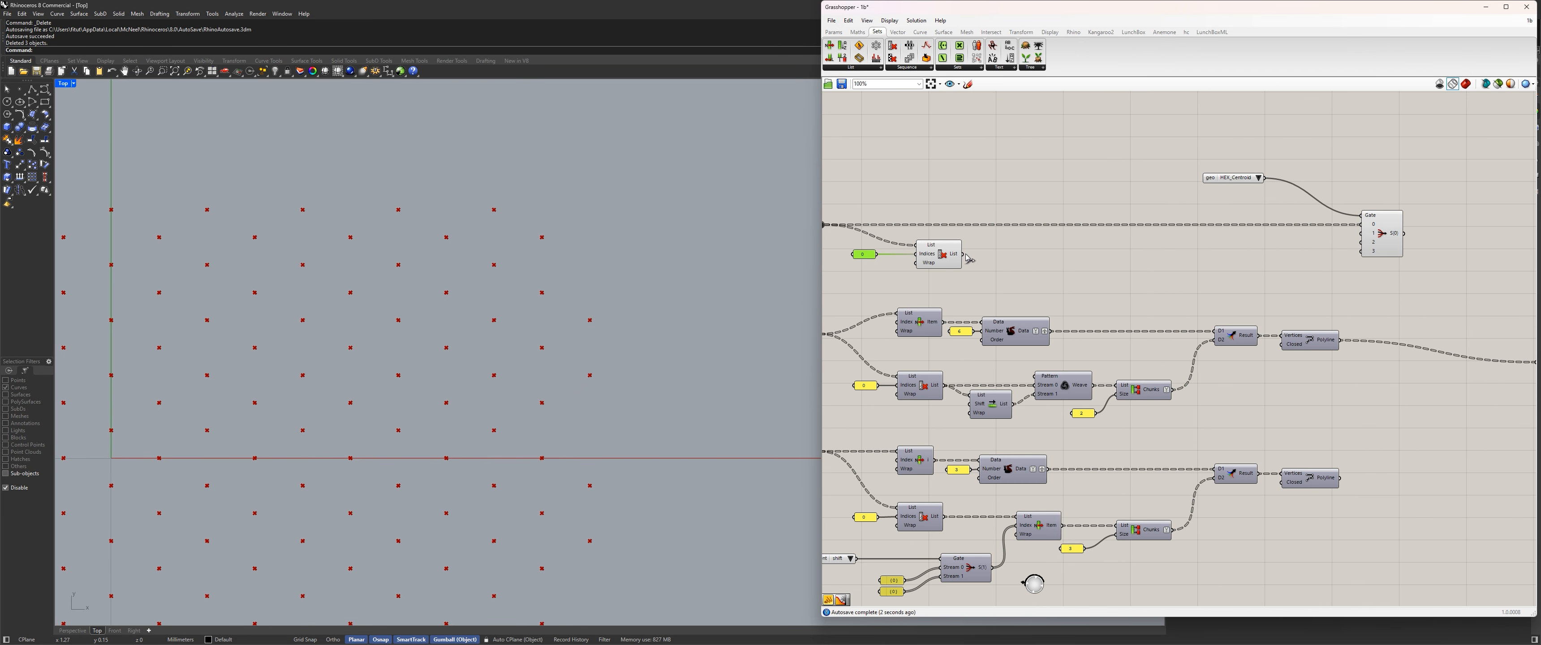
Connect the Cull Index output to stream 1 of the Stream Filter through a relay placed near the Cull Index.
{"action": "left_click_drag", "start_coordinate": [963, 254], "coordinate": [1035, 238]}
{"action": "double_click", "coordinate": [1323, 233]}
{"action": "left_click_drag", "start_coordinate": [1318, 233], "coordinate": [1000, 241]}
{"action": "right_click_drag", "start_coordinate": [1004, 257], "coordinate": [1137, 263]}
{"action": "left_click_drag", "start_coordinate": [1072, 264], "coordinate": [1055, 267]}
{"action": "left_click", "coordinate": [1128, 283]}
Turn off the preview of the new Cull Index component.
{"action": "left_click", "coordinate": [1056, 267]}
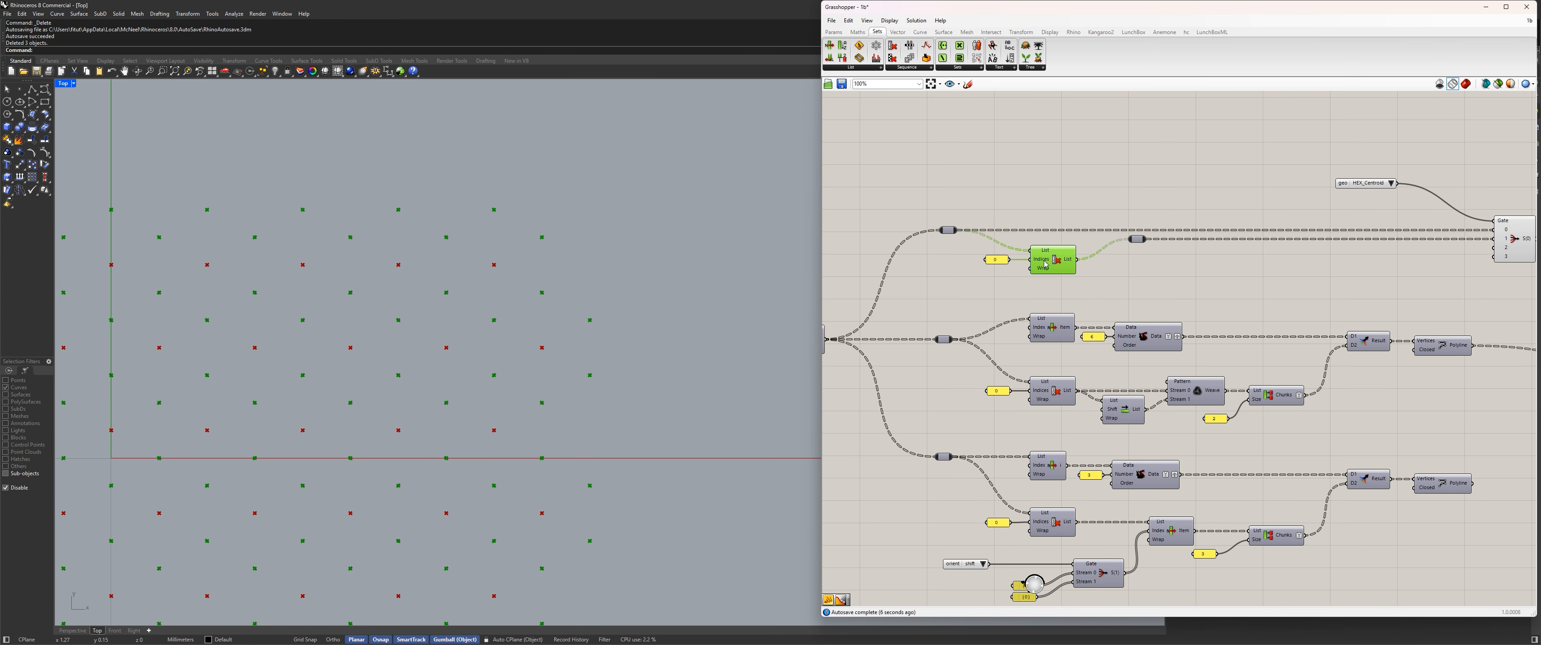
{"action": "key", "text": "ctrl+q"}
{"action": "left_click", "coordinate": [1007, 299]}
{"action": "left_click", "coordinate": [997, 259]}
Set the geo Value List to HEX ONLY.
{"action": "right_click_drag", "start_coordinate": [1431, 258], "coordinate": [1241, 251]}
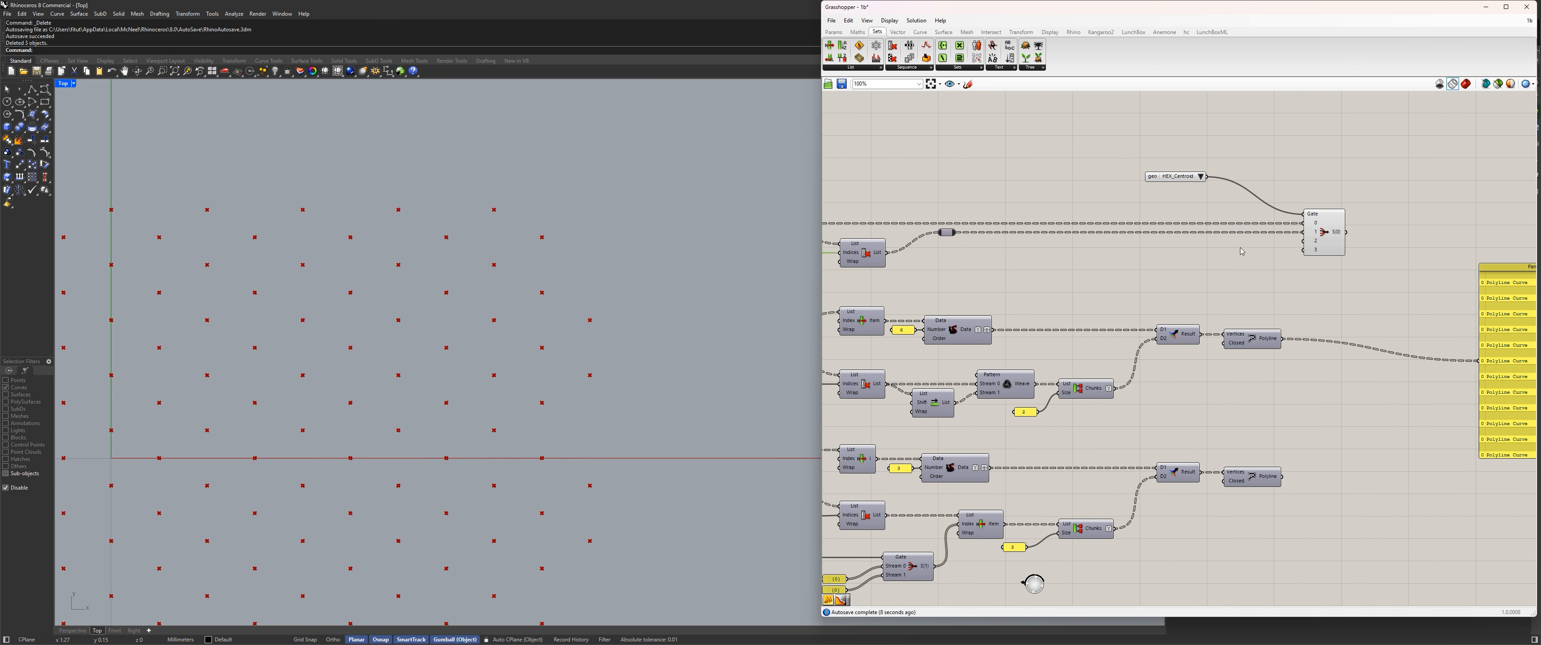
{"action": "left_click", "coordinate": [1198, 177]}
{"action": "left_click", "coordinate": [1234, 191]}
{"action": "scroll", "coordinate": [1171, 221], "scroll_direction": "down", "scroll_amount": 5}
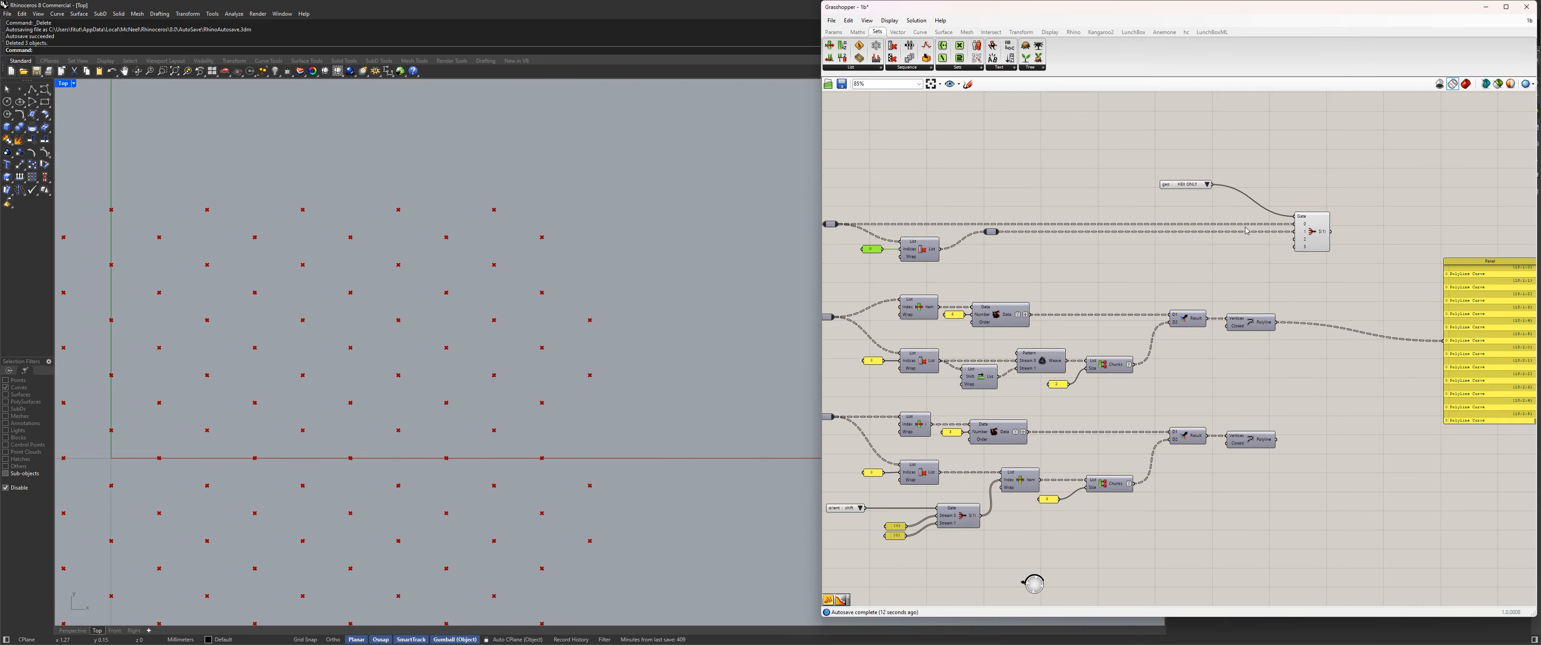
Turn off the preview of the Replace Paths component that feeds the branches.
{"action": "right_click_drag", "start_coordinate": [1076, 239], "coordinate": [1364, 223]}
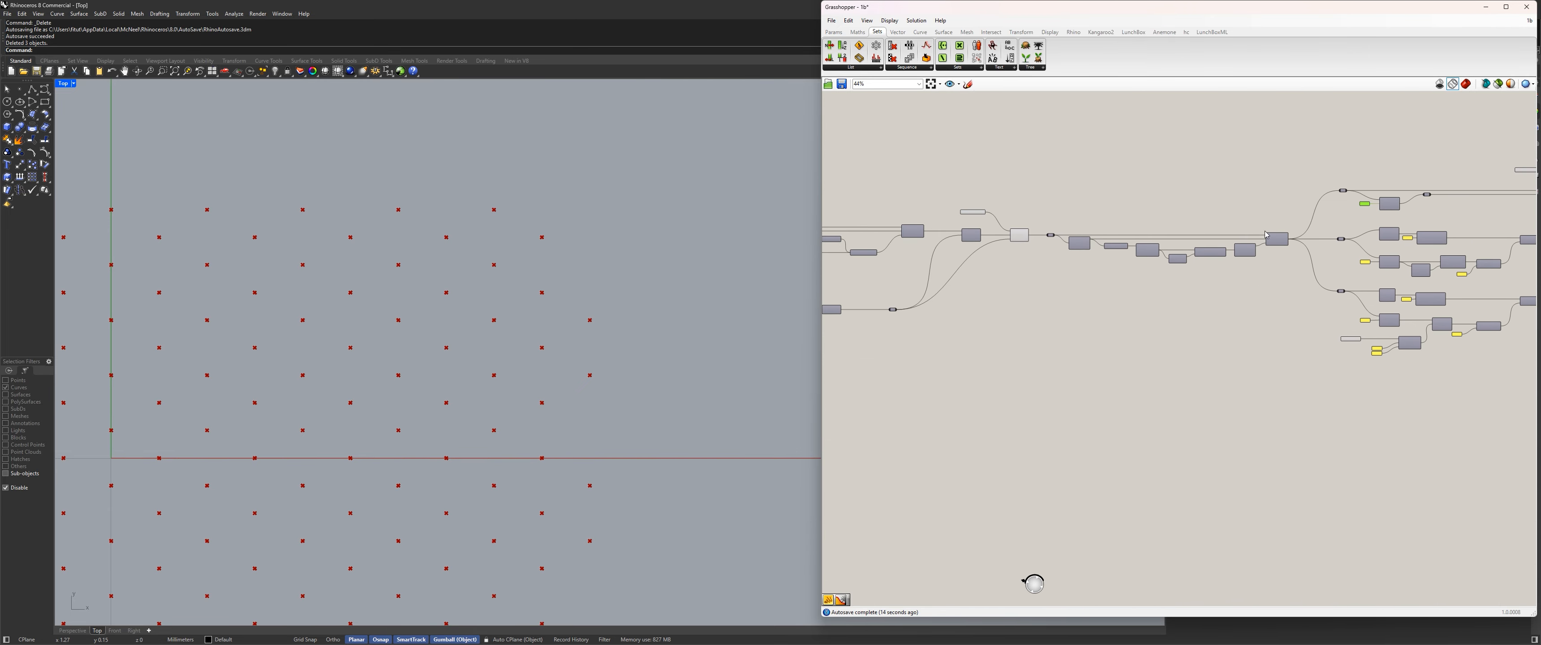
{"action": "scroll", "coordinate": [1037, 238], "scroll_direction": "up", "scroll_amount": 4}
{"action": "left_click", "coordinate": [1007, 234]}
{"action": "key", "text": "ctrl+q"}
{"action": "scroll", "coordinate": [1058, 244], "scroll_direction": "down", "scroll_amount": 3}
{"action": "right_click_drag", "start_coordinate": [1166, 255], "coordinate": [1181, 257]}
{"action": "scroll", "coordinate": [1181, 258], "scroll_direction": "up", "scroll_amount": 4}
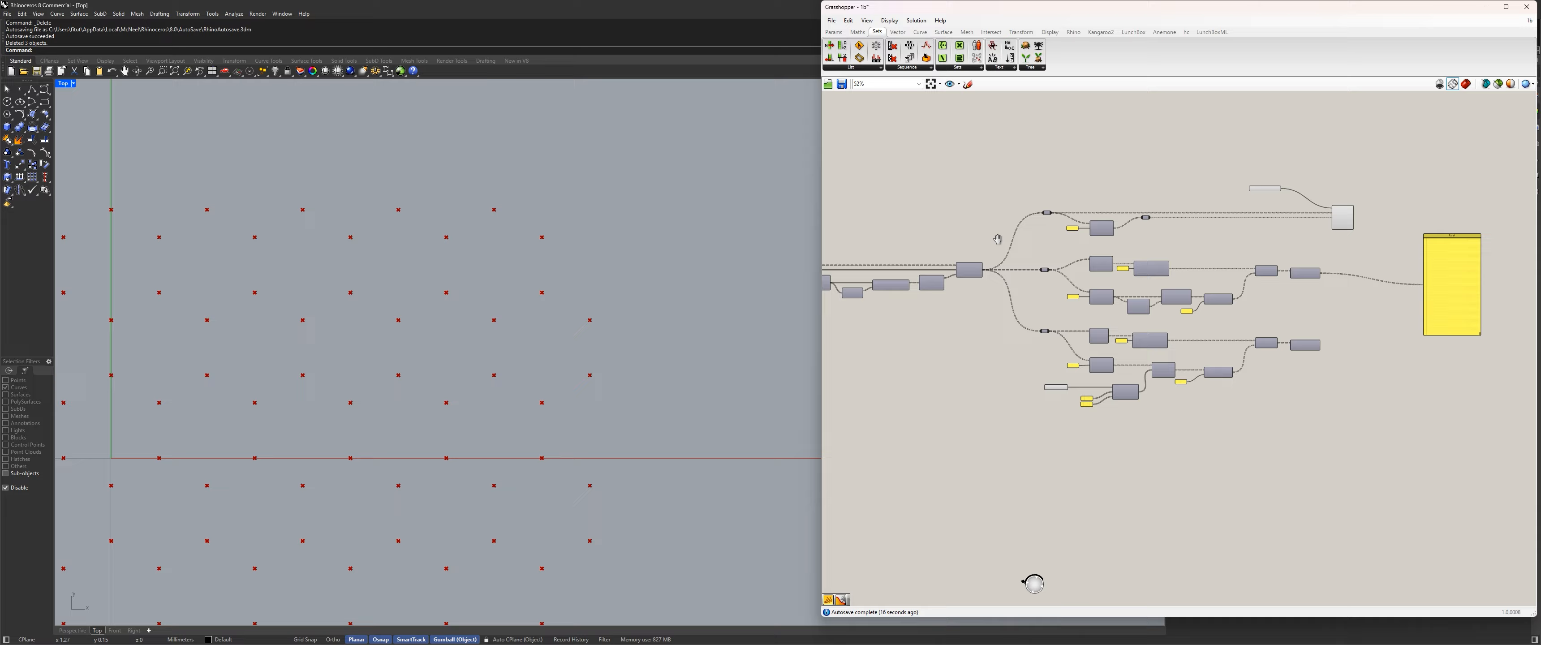
Switch the geo Value List to HEX_Centroid and back to HEX ONLY to compare the Stream Filter's outputs.
{"action": "left_click", "coordinate": [1224, 229]}
{"action": "left_click", "coordinate": [1086, 184]}
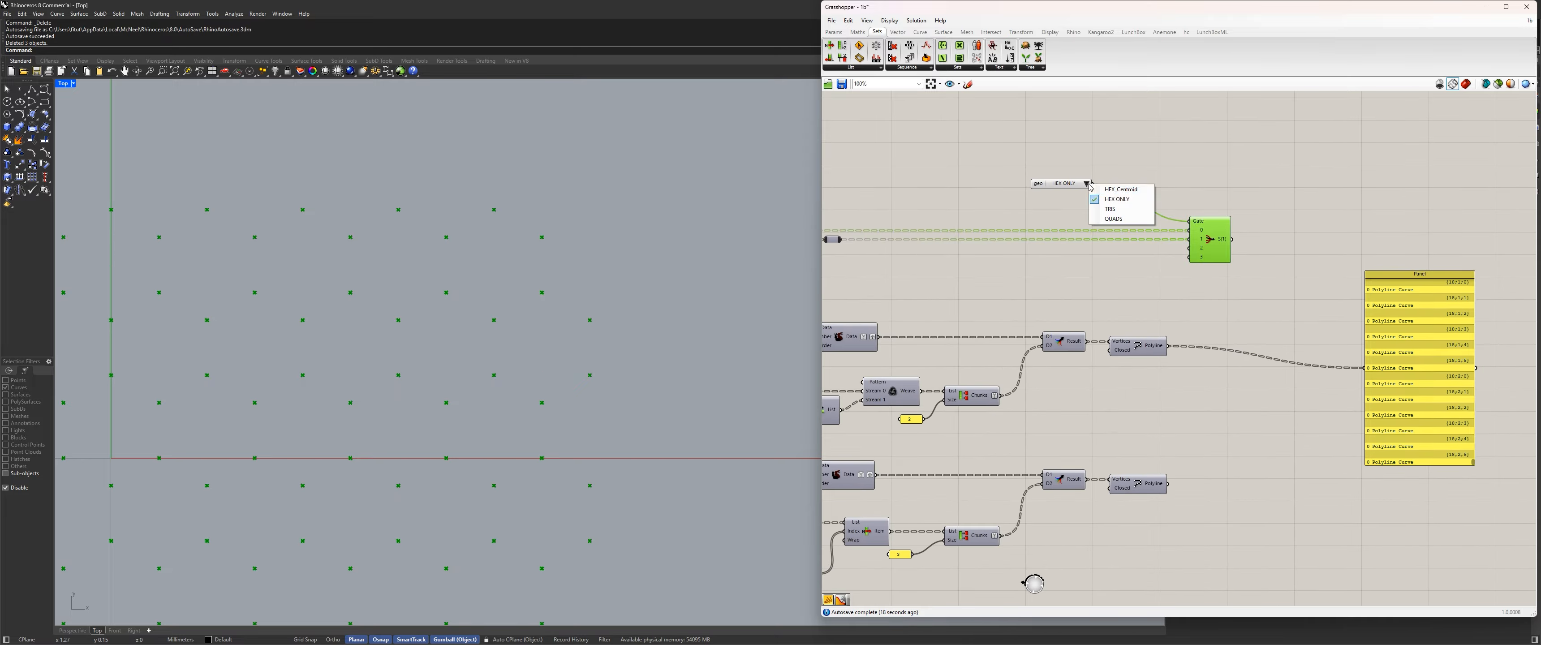
{"action": "left_click", "coordinate": [1114, 194]}
{"action": "left_click", "coordinate": [1086, 184]}
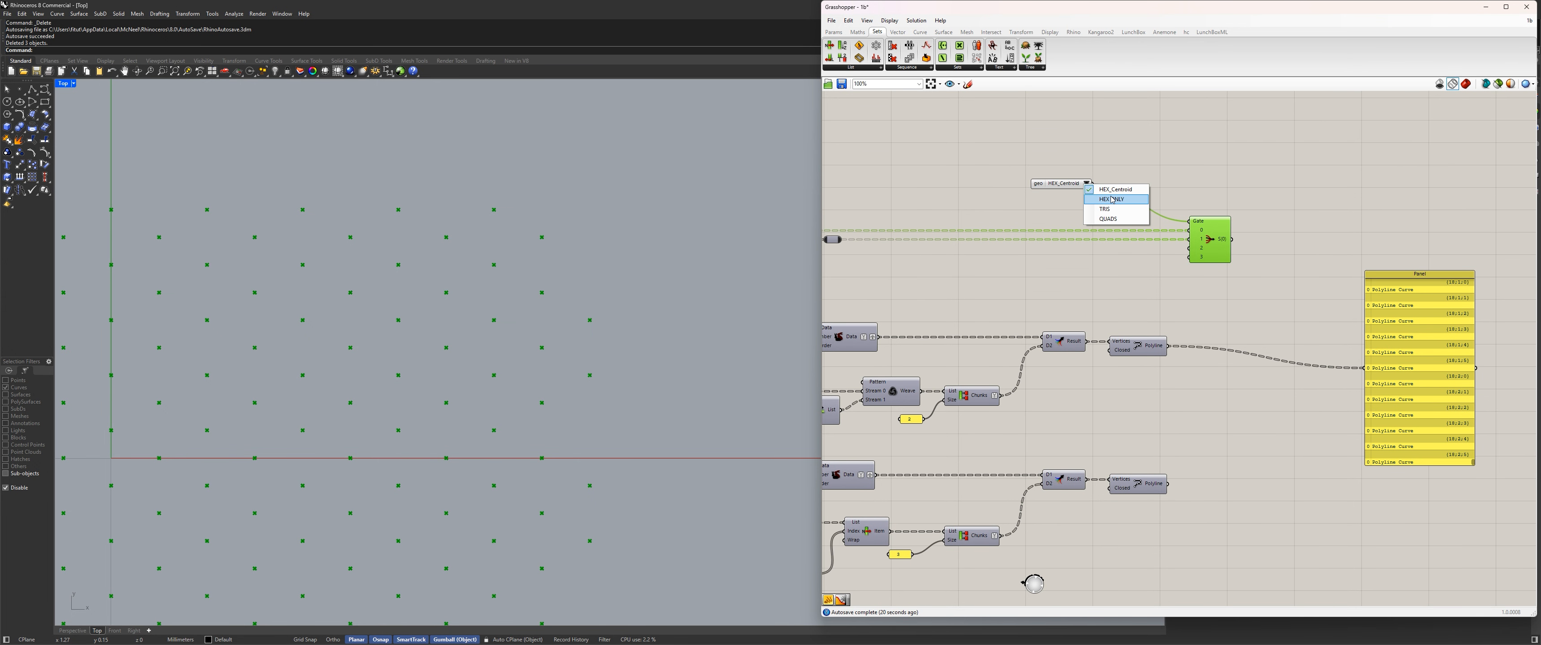
{"action": "left_click", "coordinate": [1111, 201]}
{"action": "left_click", "coordinate": [1168, 179]}
{"action": "scroll", "coordinate": [1065, 273], "scroll_direction": "down", "scroll_amount": 3}
Connect the upper branch's Merge result to stream 2 of the Stream Filter and the lower branch's Merge result to stream 3.
{"action": "right_click_drag", "start_coordinate": [1065, 273], "coordinate": [1286, 211]}
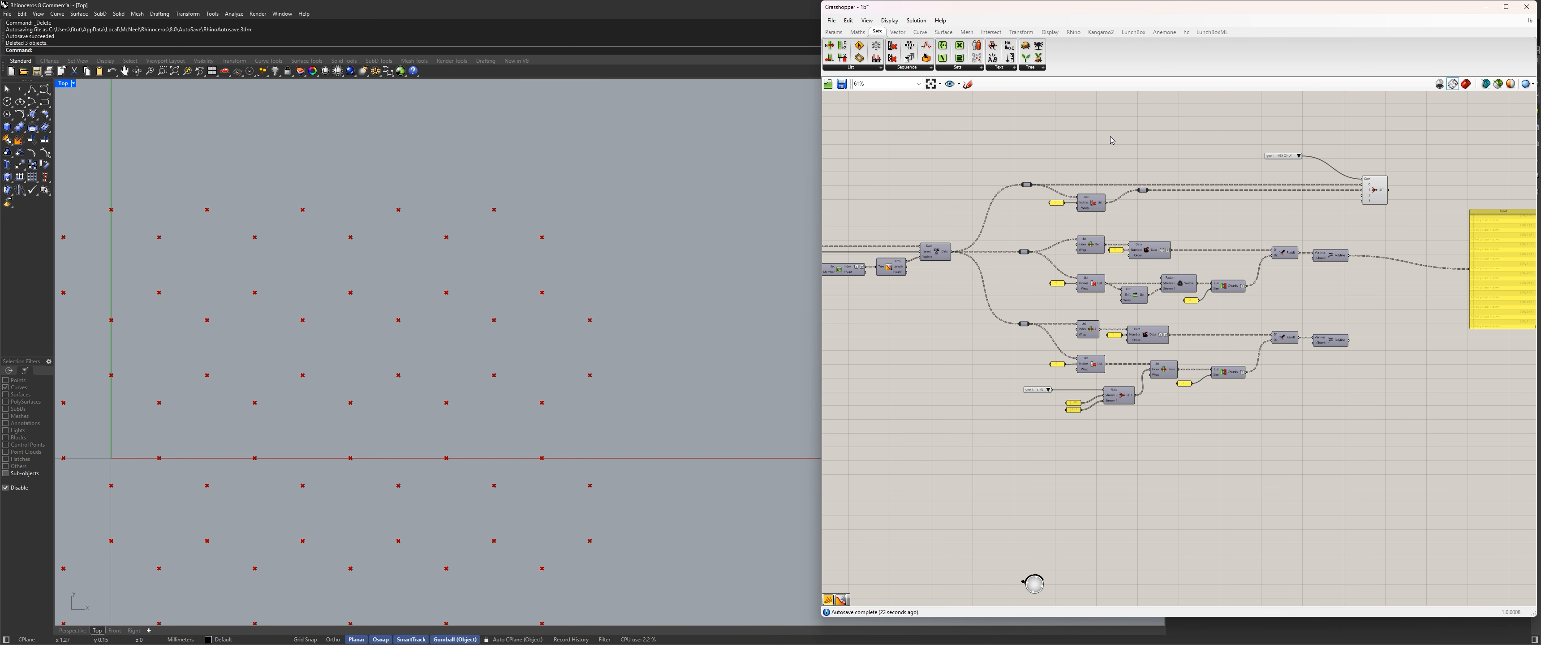
{"action": "scroll", "coordinate": [1304, 194], "scroll_direction": "up", "scroll_amount": 5}
{"action": "left_click", "coordinate": [1140, 121]}
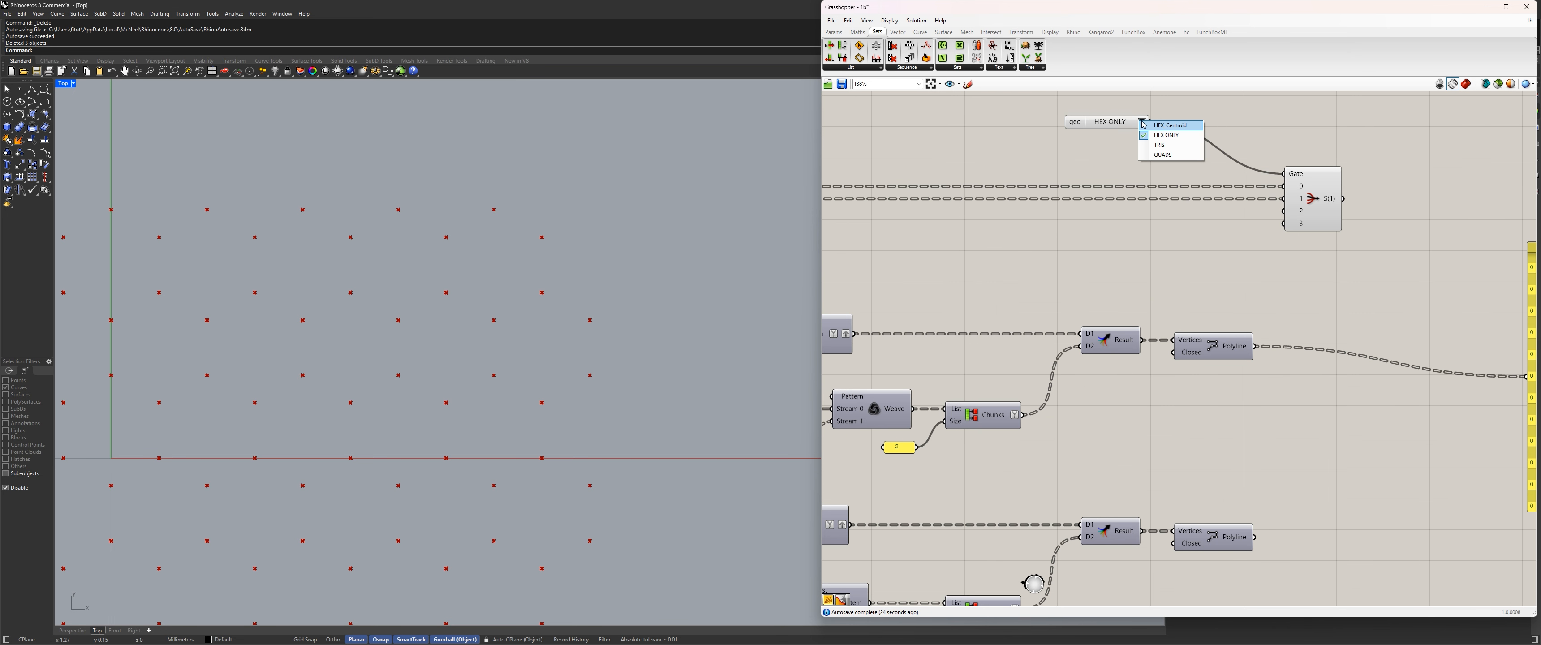
{"action": "left_click", "coordinate": [1254, 120]}
{"action": "scroll", "coordinate": [1316, 263], "scroll_direction": "down", "scroll_amount": 3}
{"action": "right_click_drag", "start_coordinate": [1218, 304], "coordinate": [1163, 337]}
{"action": "scroll", "coordinate": [1162, 336], "scroll_direction": "up", "scroll_amount": 2}
{"action": "left_click_drag", "start_coordinate": [1148, 345], "coordinate": [1270, 236]}
{"action": "right_click_drag", "start_coordinate": [1220, 371], "coordinate": [1231, 299]}
{"action": "left_click_drag", "start_coordinate": [1159, 436], "coordinate": [1282, 176]}
Delete both Polyline components after the Merge results and move the Stream Filter farther from the branches.
{"action": "scroll", "coordinate": [1332, 240], "scroll_direction": "down", "scroll_amount": 4}
{"action": "right_click_drag", "start_coordinate": [1331, 241], "coordinate": [1269, 286]}
{"action": "left_click", "coordinate": [1223, 375]}
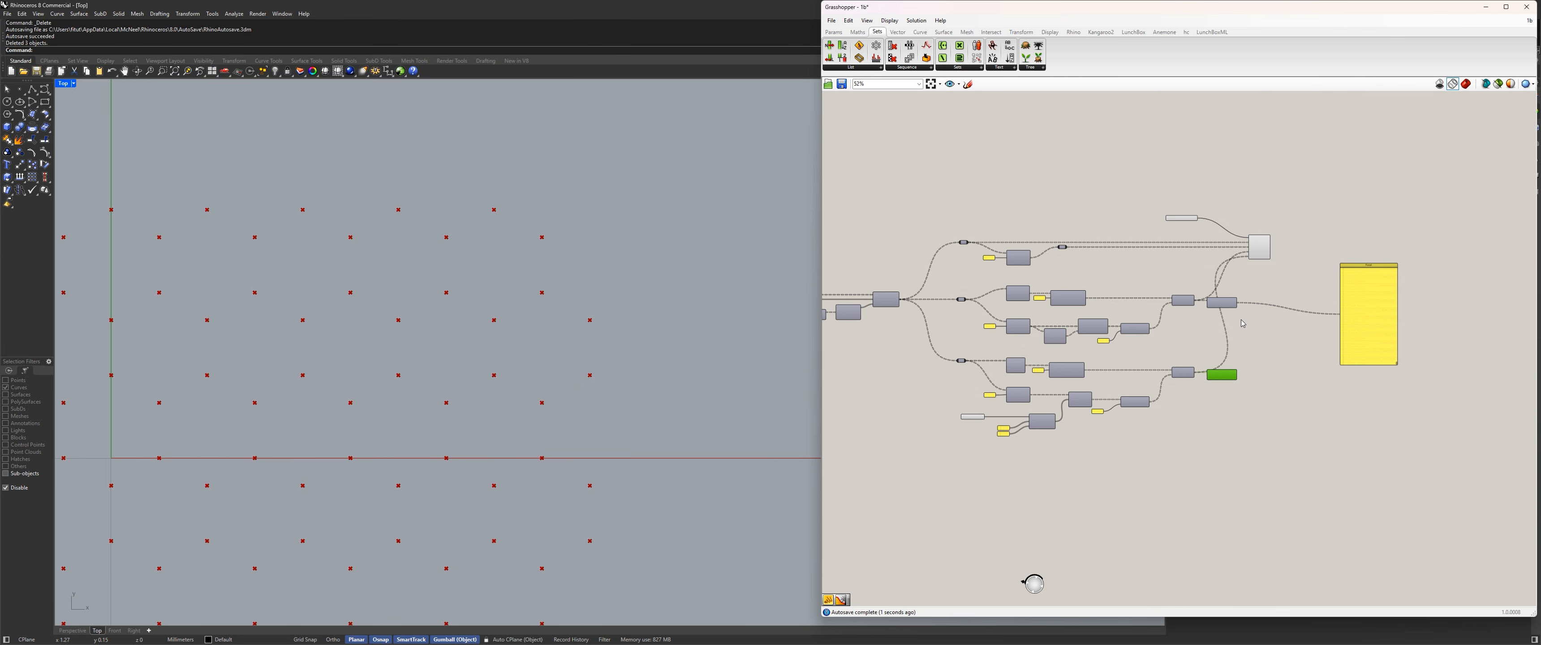
{"action": "left_click", "coordinate": [1224, 303], "text": "shift"}
{"action": "key", "text": "Delete"}
{"action": "scroll", "coordinate": [1226, 261], "scroll_direction": "up", "scroll_amount": 4}
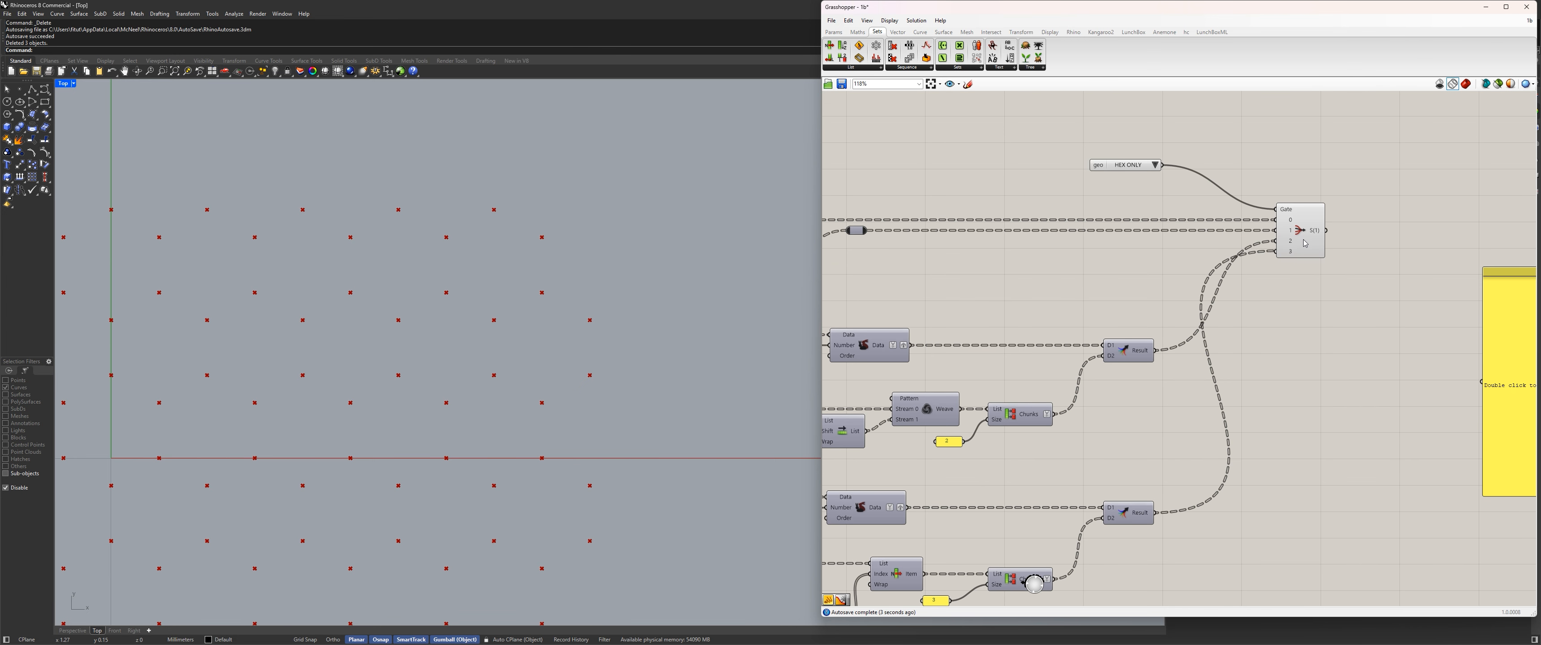
{"action": "left_click_drag", "start_coordinate": [1305, 242], "coordinate": [1407, 241]}
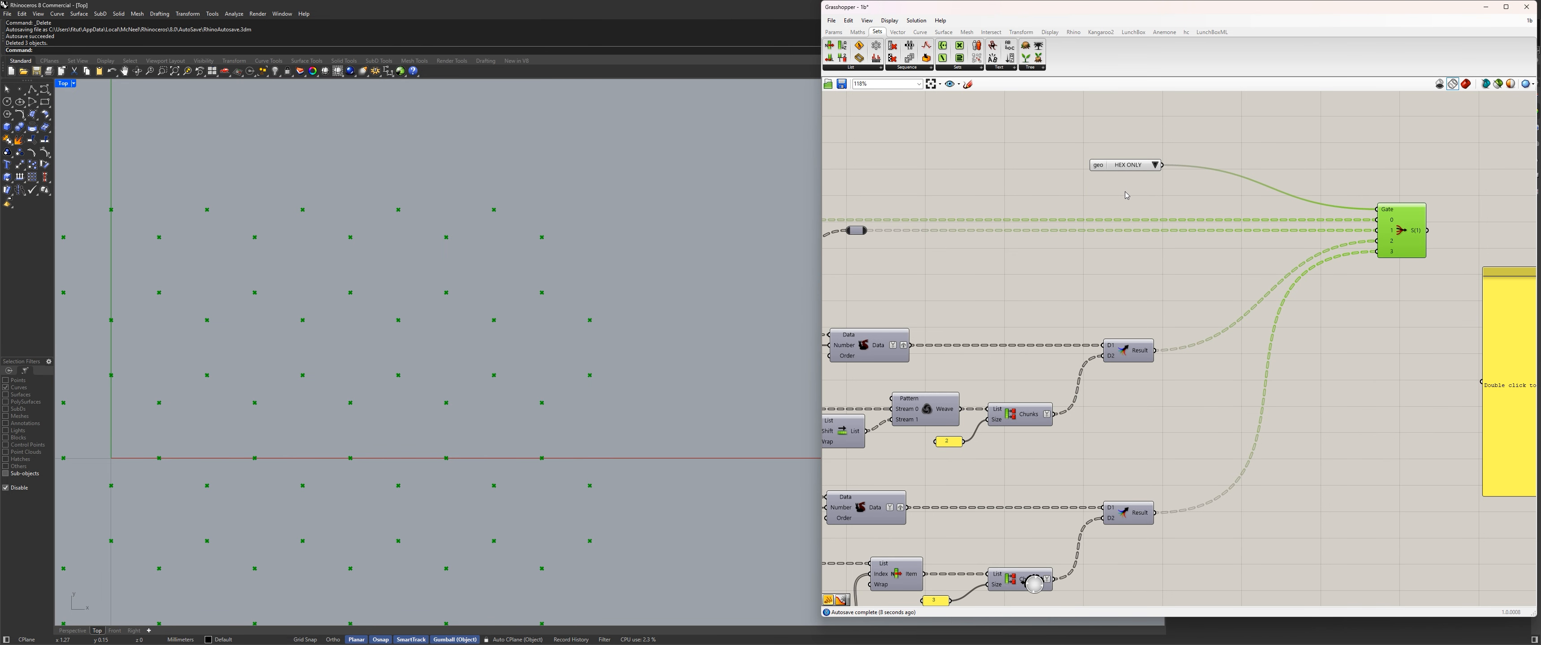
Move the Stream Filter closer to the Merge results.
{"action": "right_click_drag", "start_coordinate": [1147, 374], "coordinate": [1142, 314]}
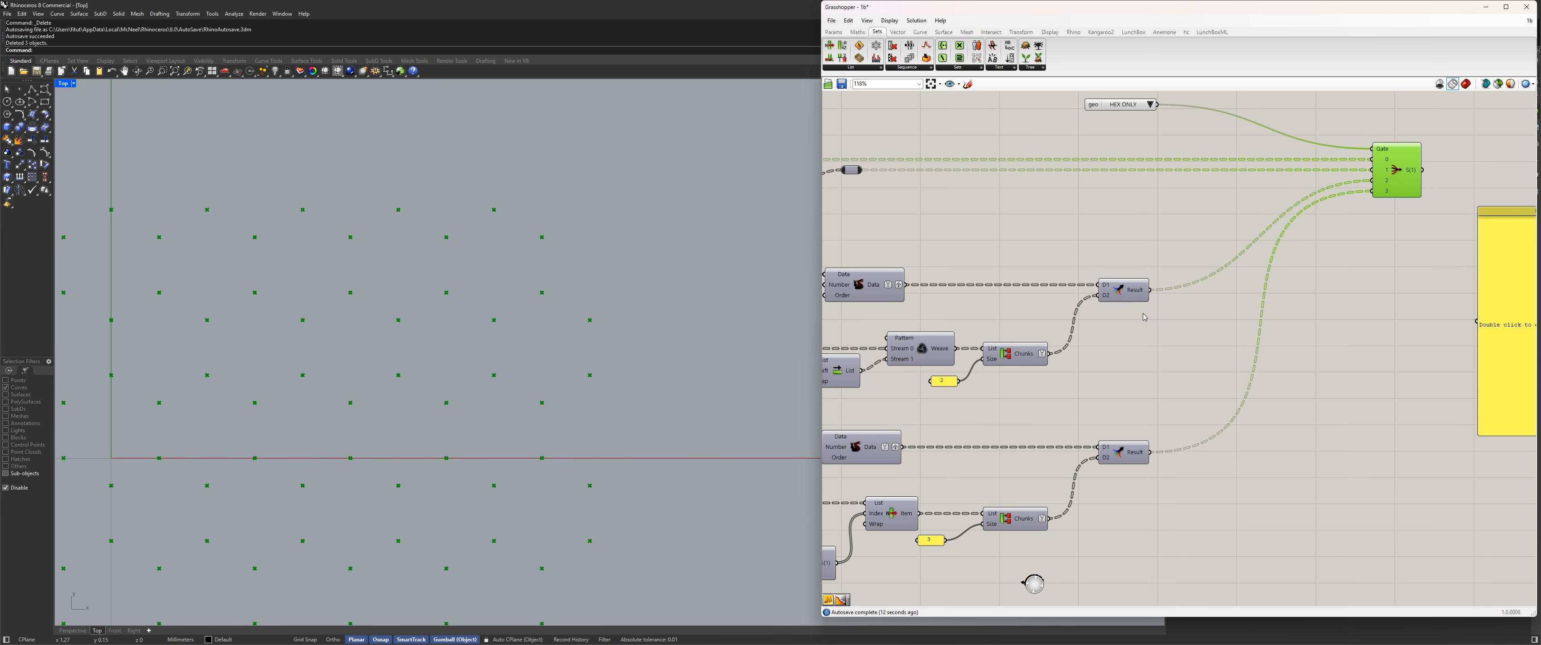
{"action": "right_click_drag", "start_coordinate": [1143, 318], "coordinate": [1123, 343]}
{"action": "scroll", "coordinate": [1119, 316], "scroll_direction": "down", "scroll_amount": 4}
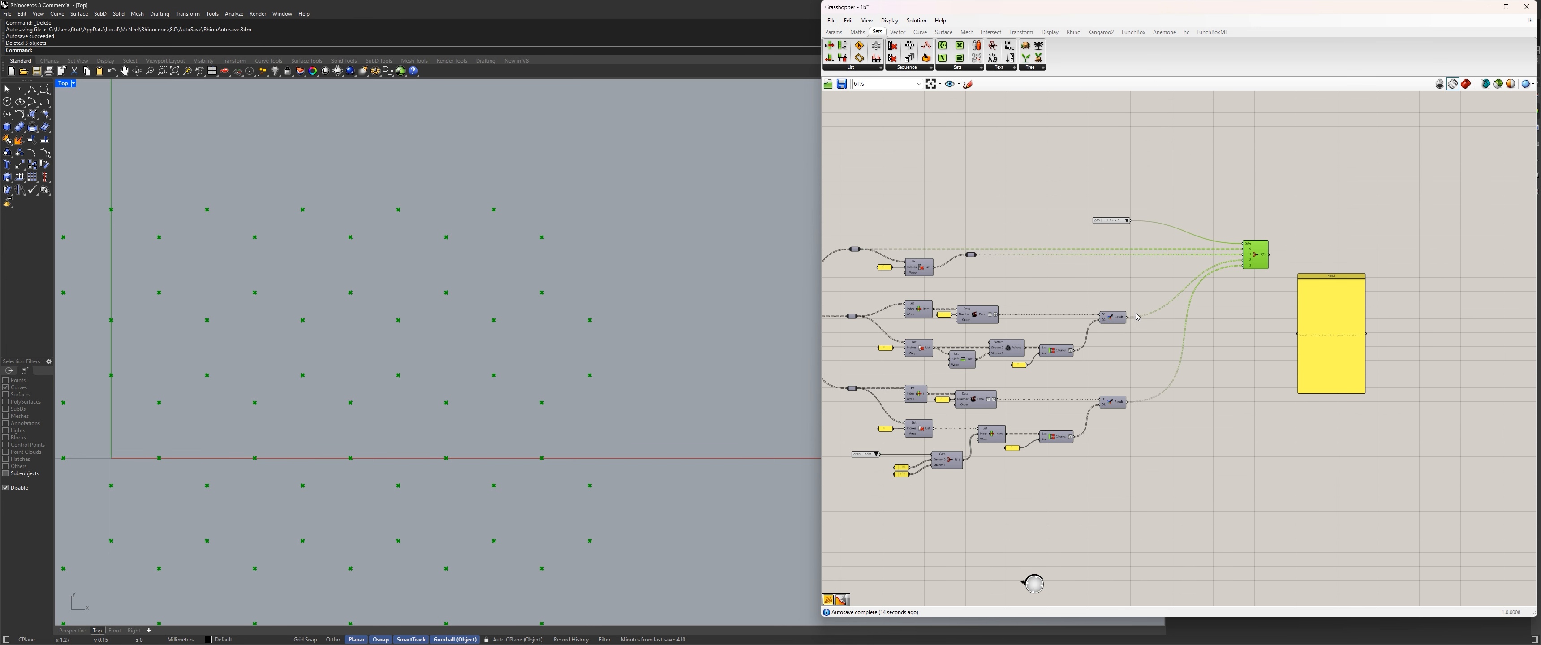
{"action": "scroll", "coordinate": [1195, 270], "scroll_direction": "up", "scroll_amount": 4}
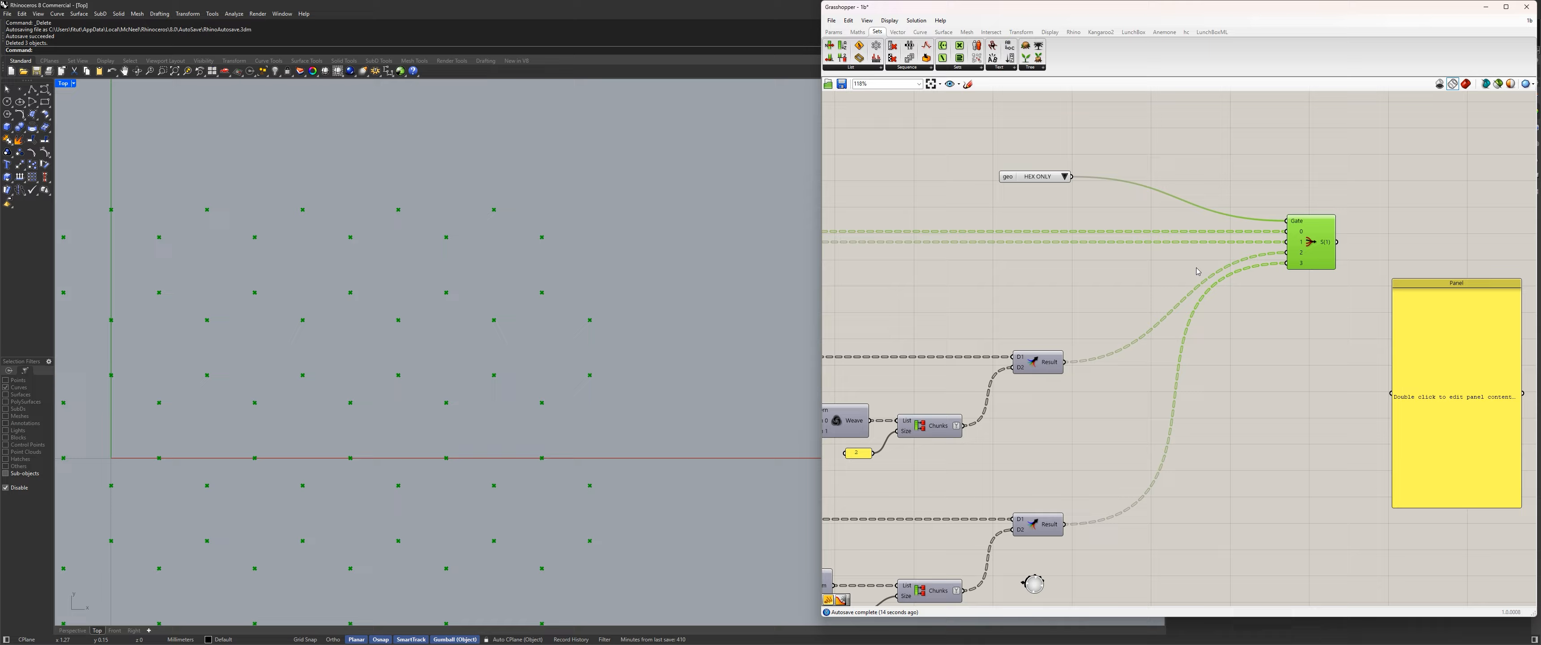
{"action": "left_click", "coordinate": [1066, 177]}
{"action": "left_click", "coordinate": [1325, 188]}
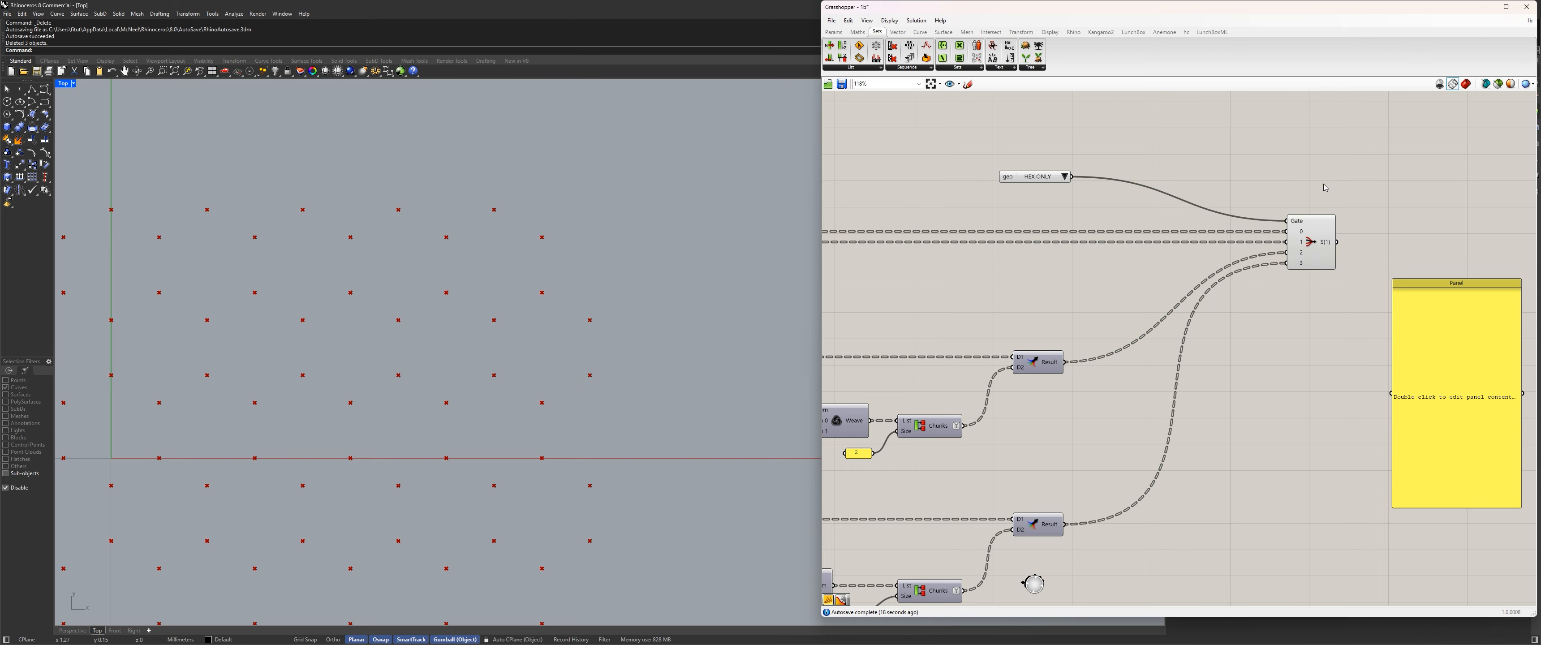
{"action": "right_click_drag", "start_coordinate": [1296, 247], "coordinate": [1209, 244]}
{"action": "left_click_drag", "start_coordinate": [1214, 239], "coordinate": [1166, 239]}
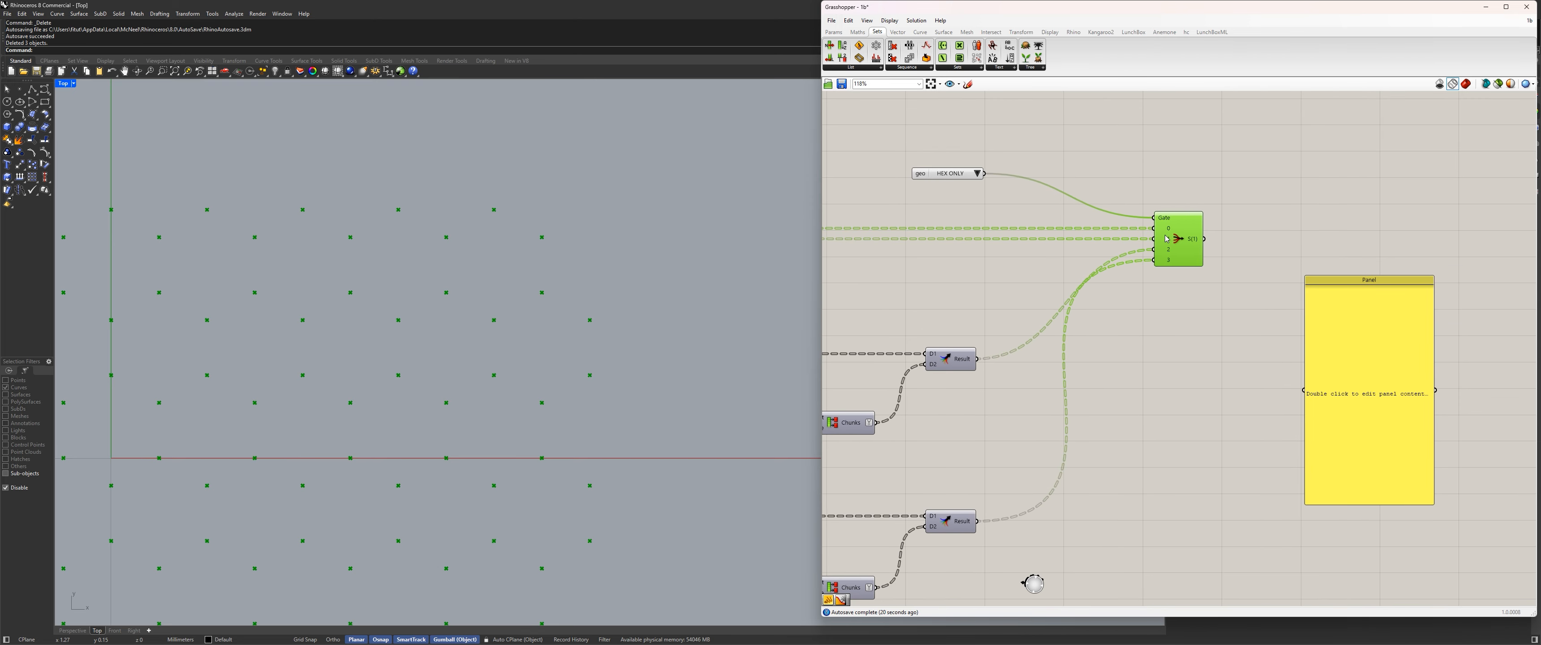
Switch the geo Value List to TRIS, try QUADS, and return to TRIS to compare the resulting points.
{"action": "left_click", "coordinate": [961, 178]}
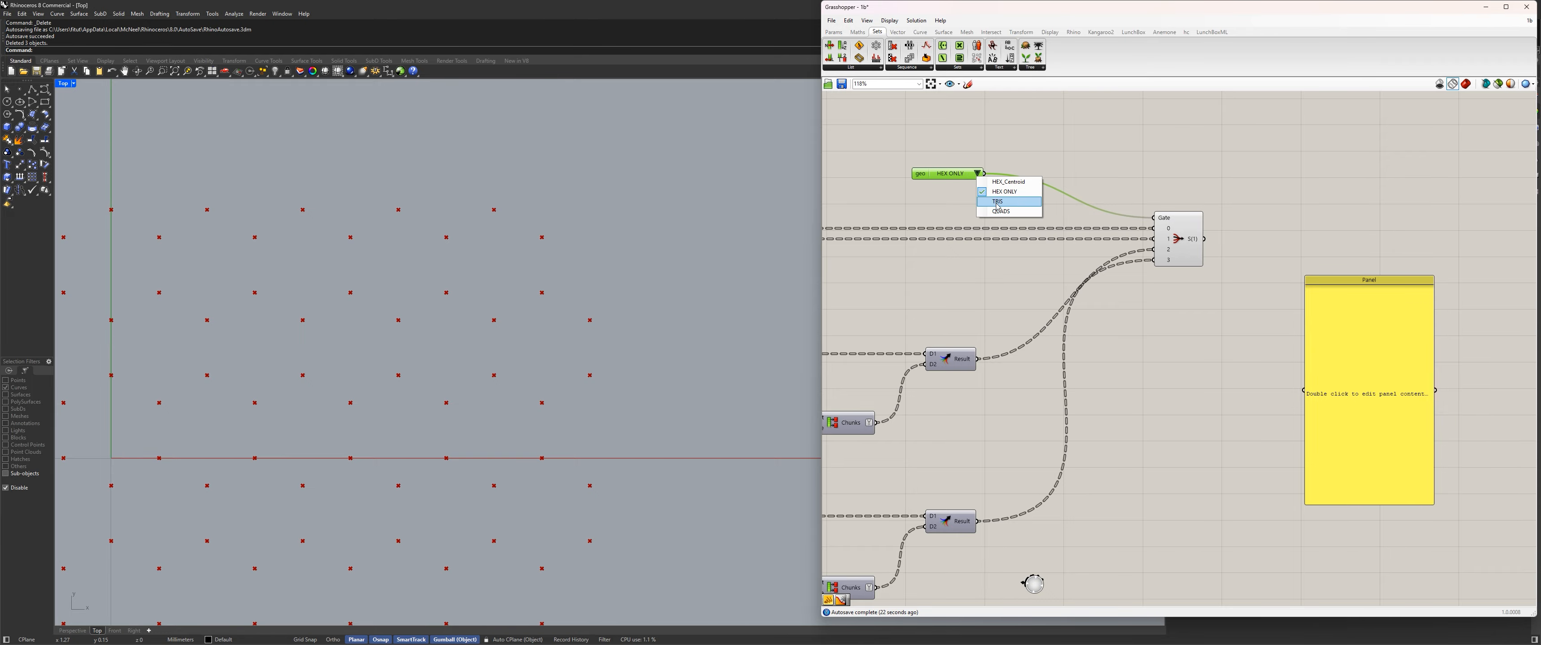
{"action": "left_click", "coordinate": [1005, 203]}
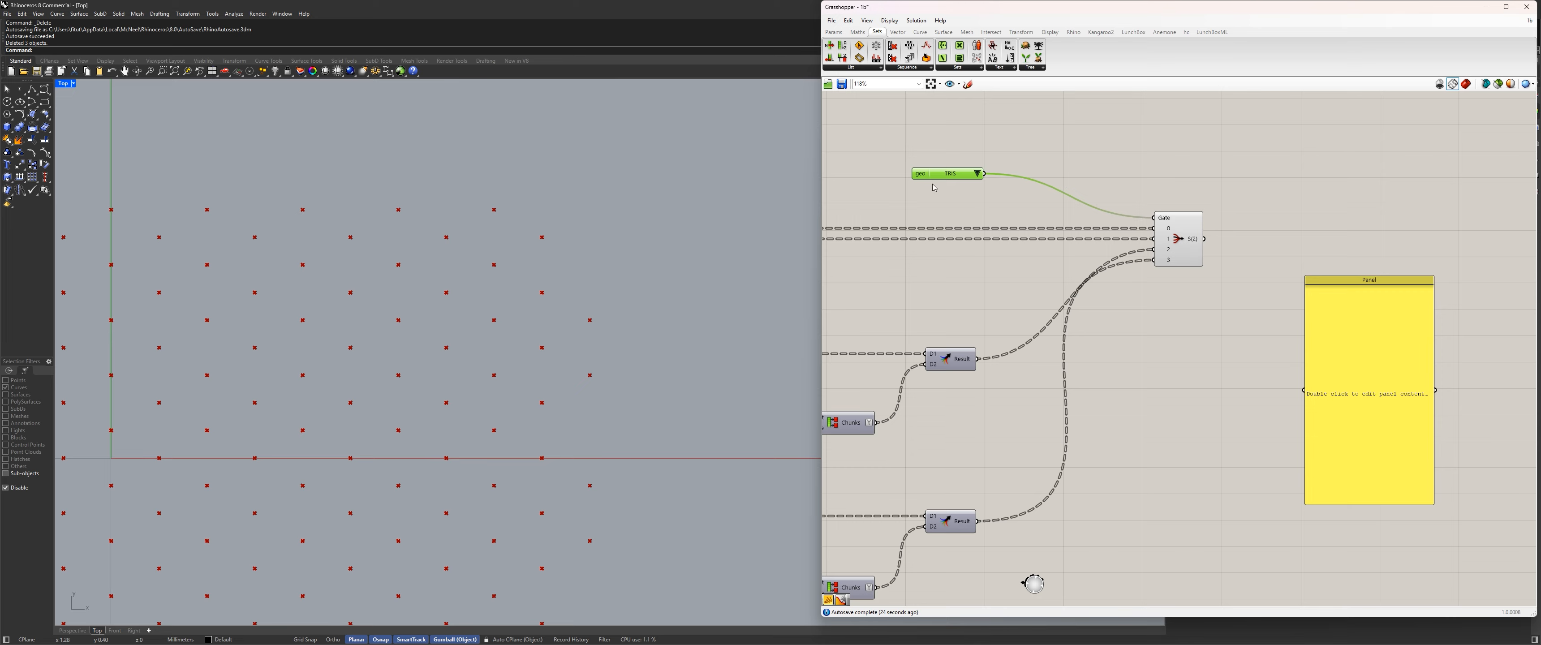
{"action": "left_click", "coordinate": [969, 175]}
{"action": "left_click", "coordinate": [1004, 210]}
{"action": "left_click", "coordinate": [976, 174]}
{"action": "left_click", "coordinate": [1000, 194]}
{"action": "left_click", "coordinate": [970, 175]}
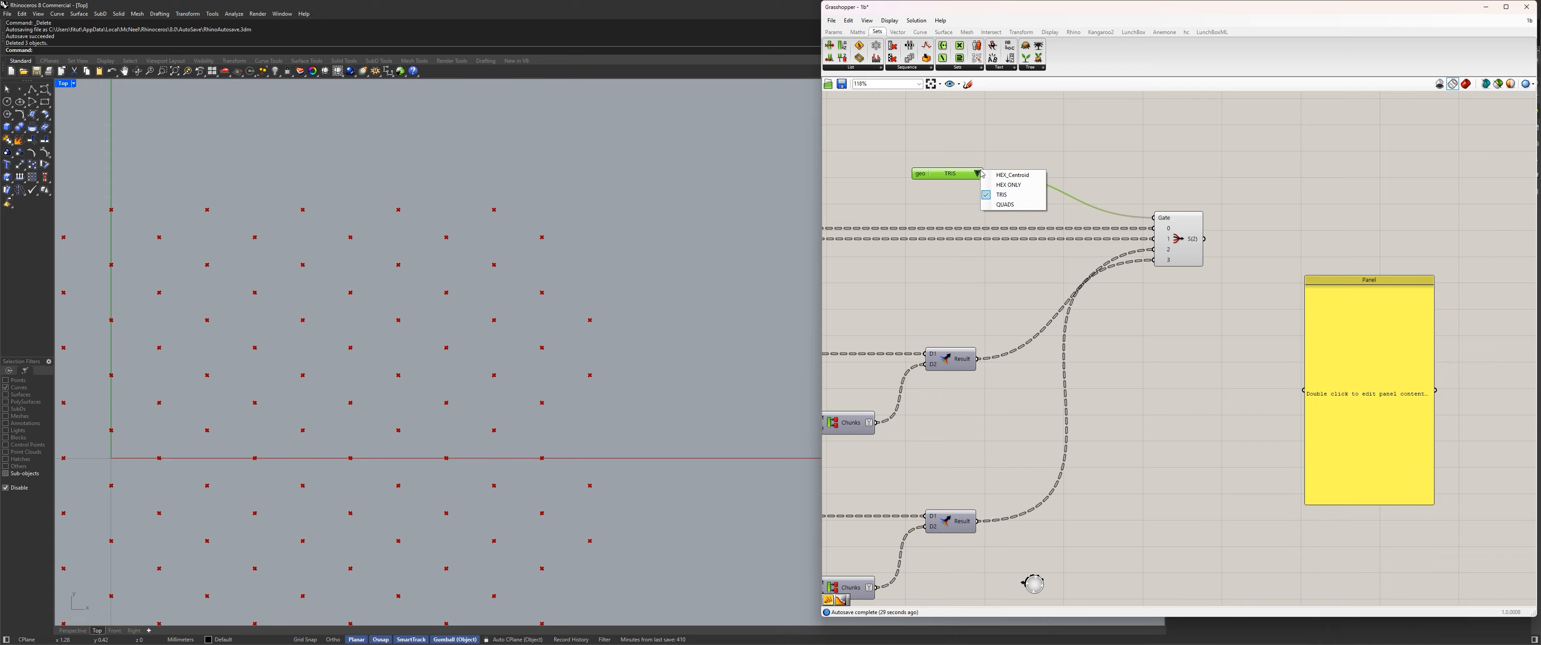
{"action": "left_click", "coordinate": [998, 196]}
Move the Stream Filter and the empty panel farther from the Merge results, leaving room between them.
{"action": "left_click", "coordinate": [1202, 323]}
{"action": "left_click_drag", "start_coordinate": [1181, 255], "coordinate": [1248, 255]}
{"action": "left_click_drag", "start_coordinate": [1337, 317], "coordinate": [1471, 305]}
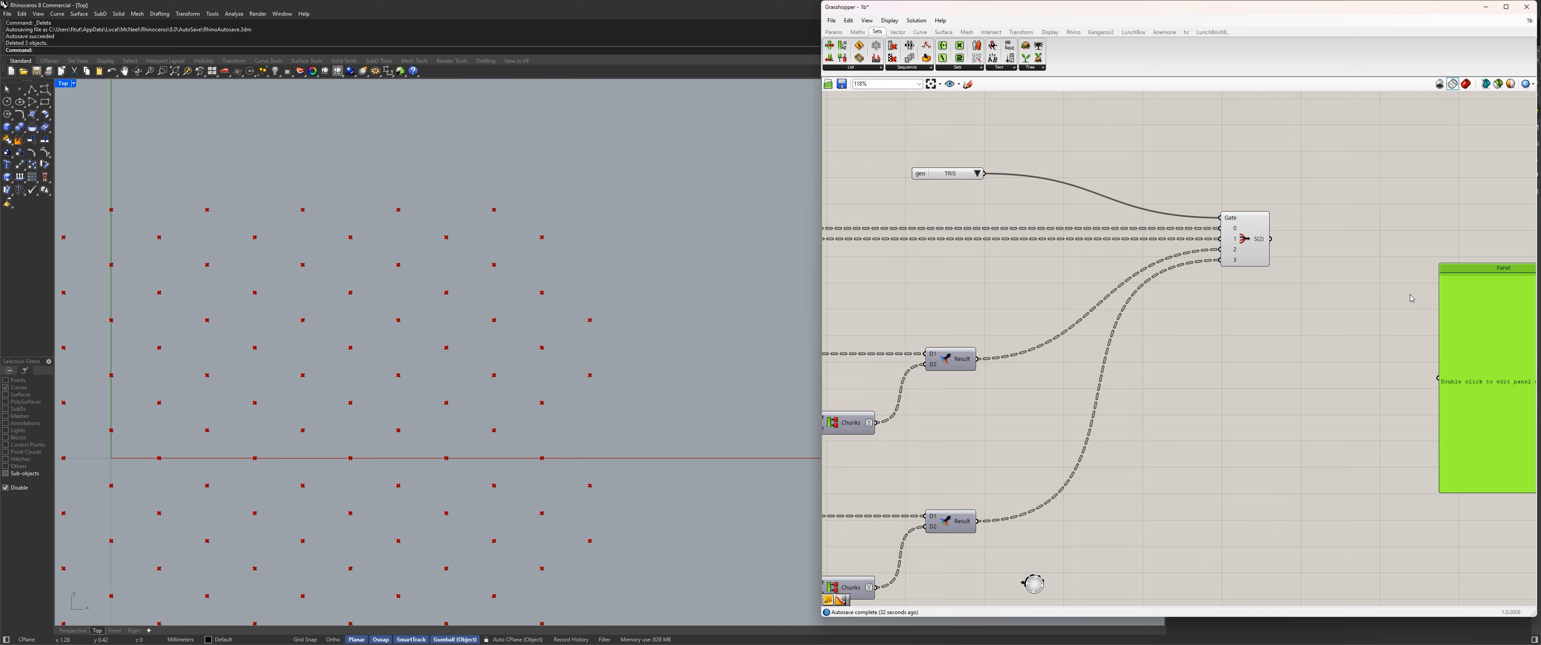
Add a Cull Index component and connect the Stream Filter's output to its List input.
{"action": "double_click", "coordinate": [1339, 245]}
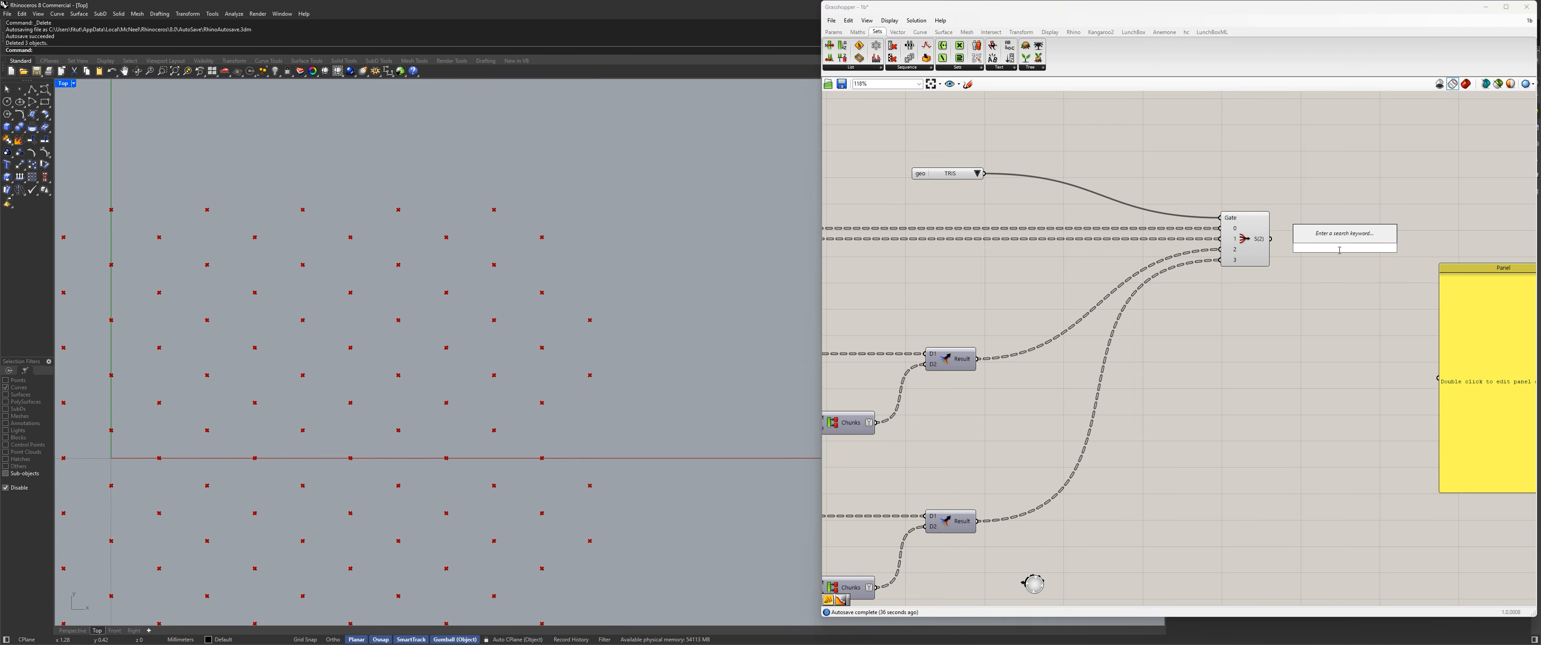
{"action": "type", "text": "cull"}
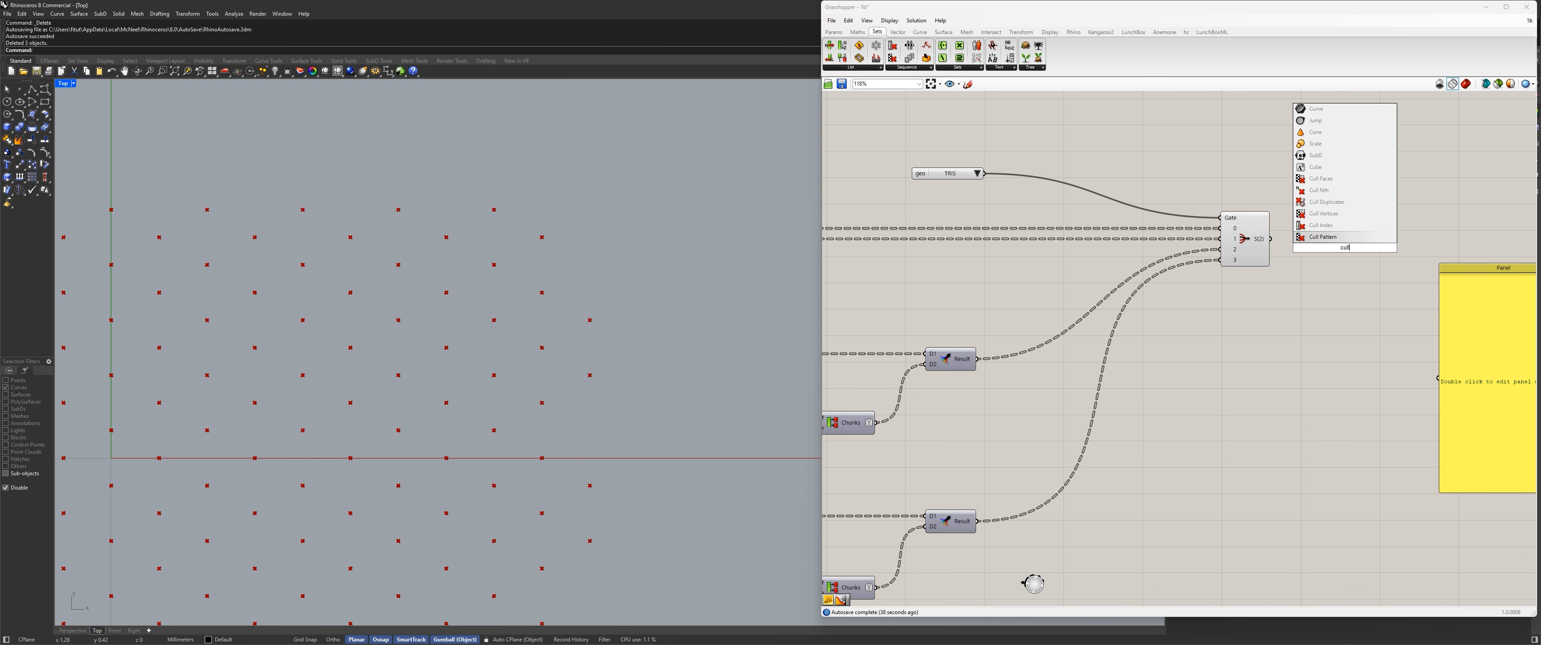
{"action": "left_click", "coordinate": [1321, 225]}
{"action": "left_click_drag", "start_coordinate": [1270, 238], "coordinate": [1317, 238]}
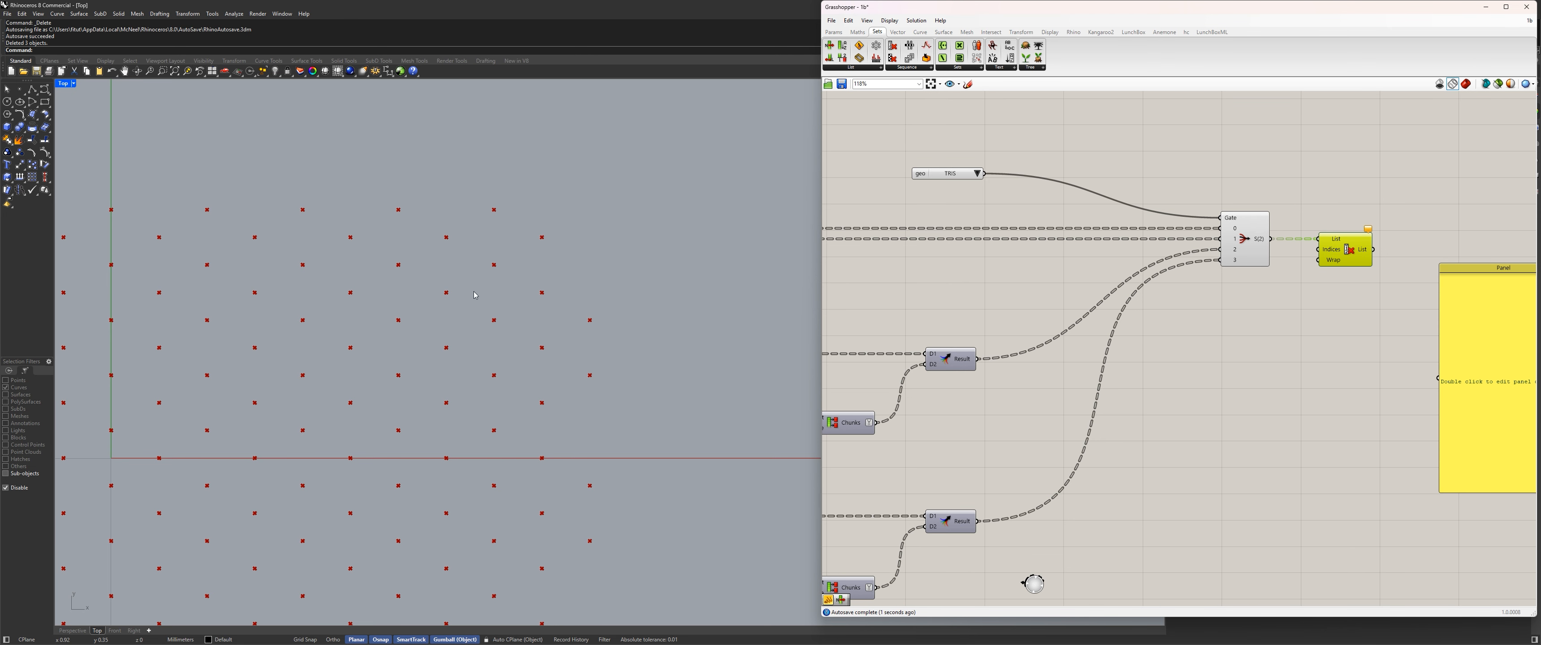
Connect the Stream Filter's output to the empty panel to read the filtered points.
{"action": "right_click_drag", "start_coordinate": [1218, 305], "coordinate": [990, 299]}
{"action": "left_click_drag", "start_coordinate": [1043, 233], "coordinate": [1209, 371]}
{"action": "left_click", "coordinate": [1087, 337]}
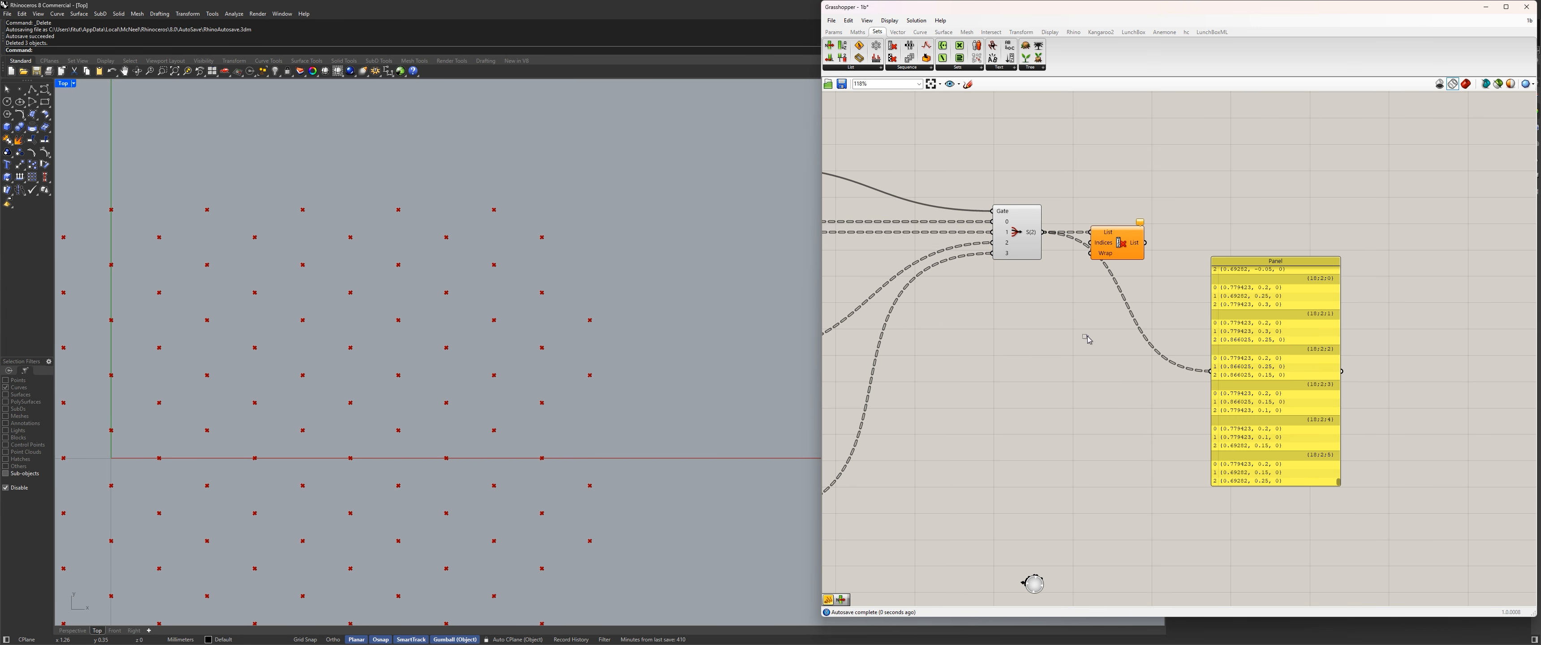
Replace the Cull Index with a Polyline component whose Vertices come from the Stream Filter's output.
{"action": "left_click_drag", "start_coordinate": [1118, 248], "coordinate": [1203, 202]}
{"action": "key", "text": "Delete"}
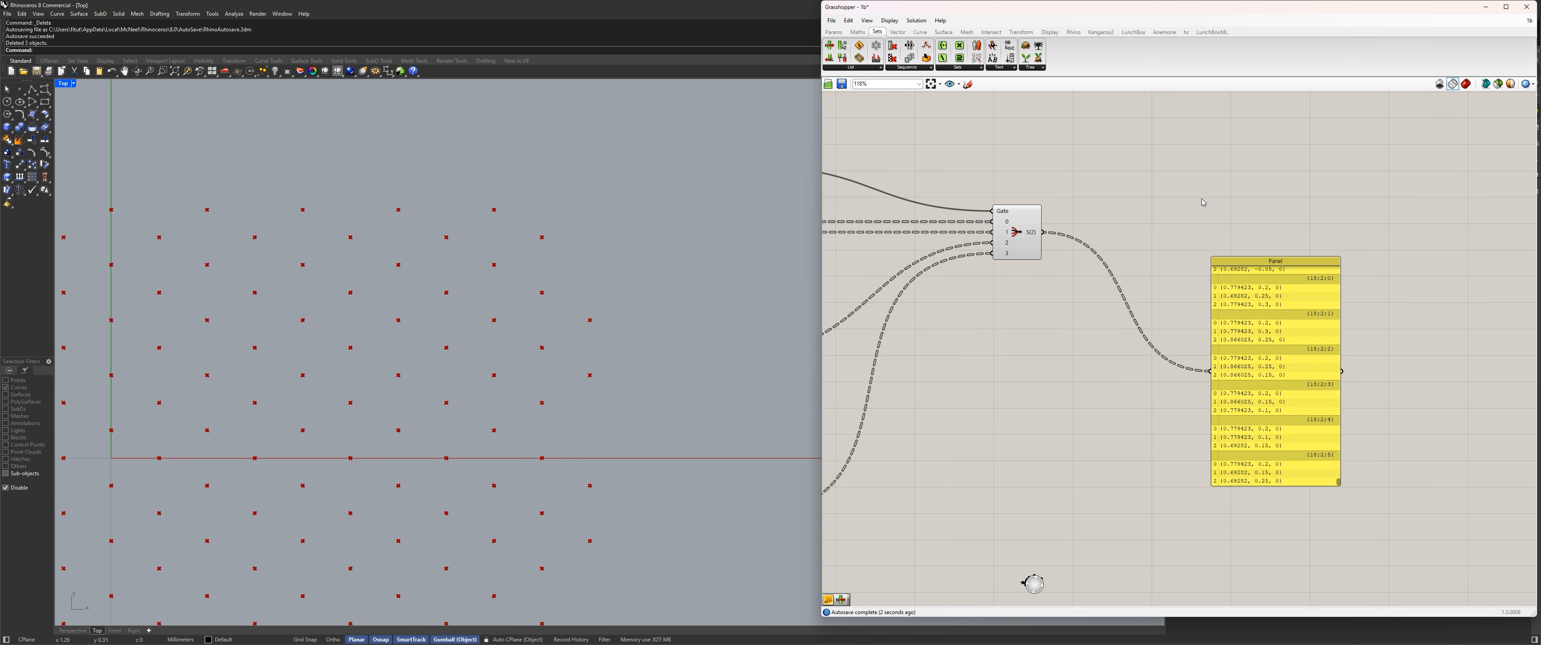
{"action": "double_click", "coordinate": [1138, 229]}
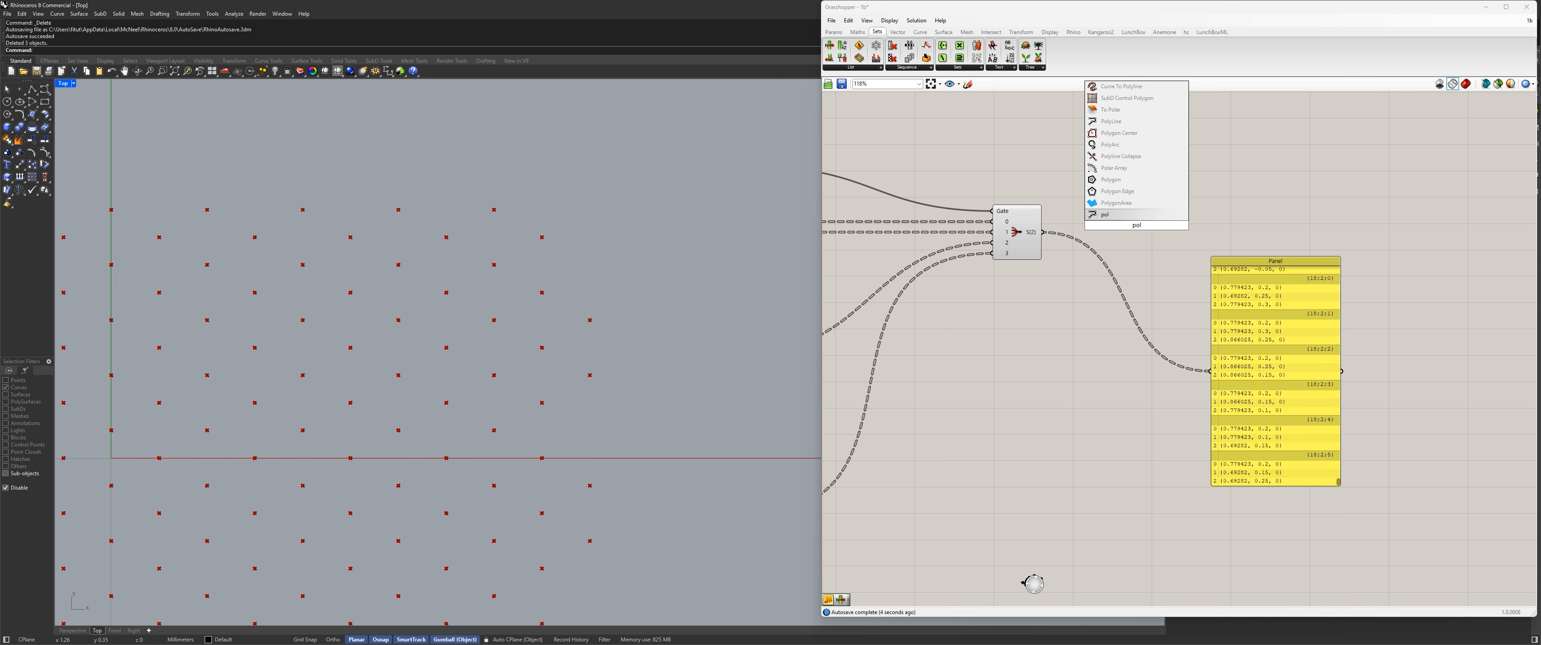
{"action": "key", "text": "Return"}
{"action": "left_click_drag", "start_coordinate": [1044, 231], "coordinate": [1102, 220]}
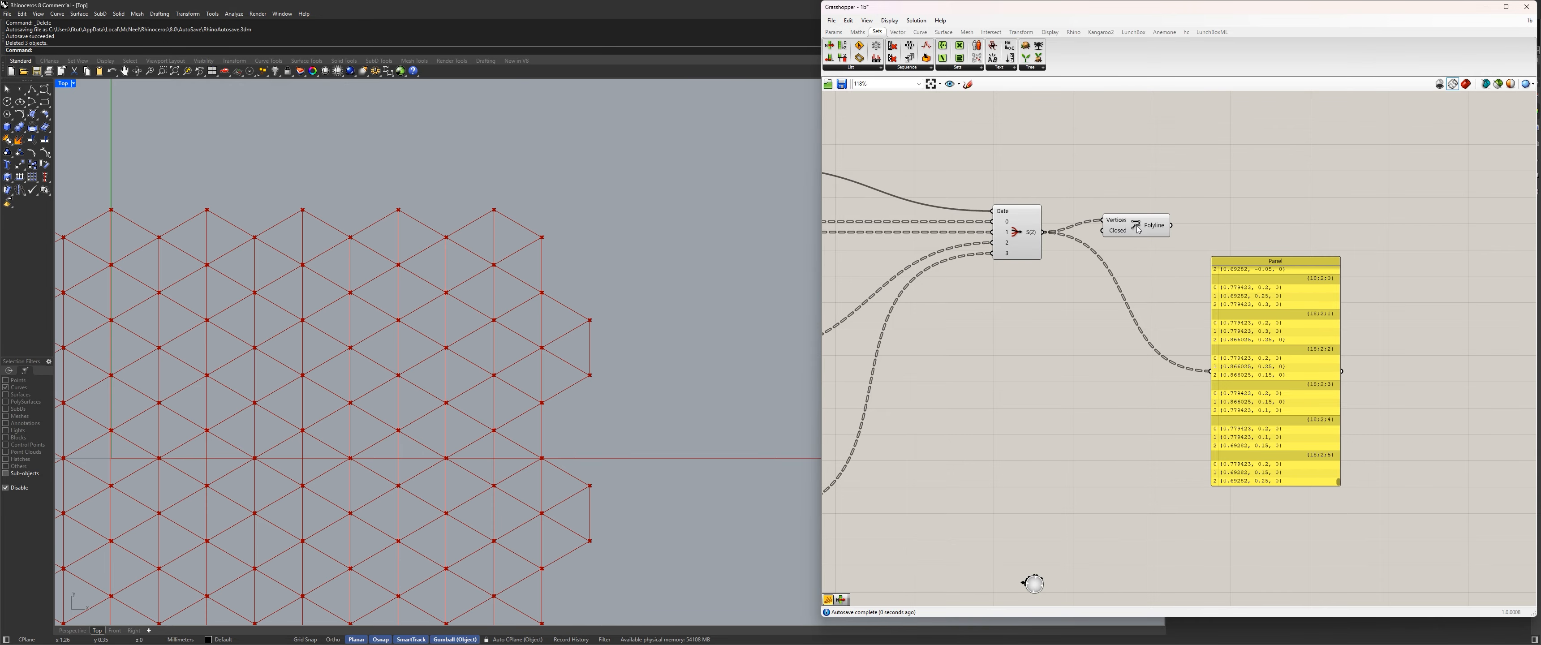
Switch the geo Value List to QUADS to inspect the quad outlines.
{"action": "right_click_drag", "start_coordinate": [1047, 267], "coordinate": [1175, 274]}
{"action": "scroll", "coordinate": [1175, 275], "scroll_direction": "down", "scroll_amount": 1}
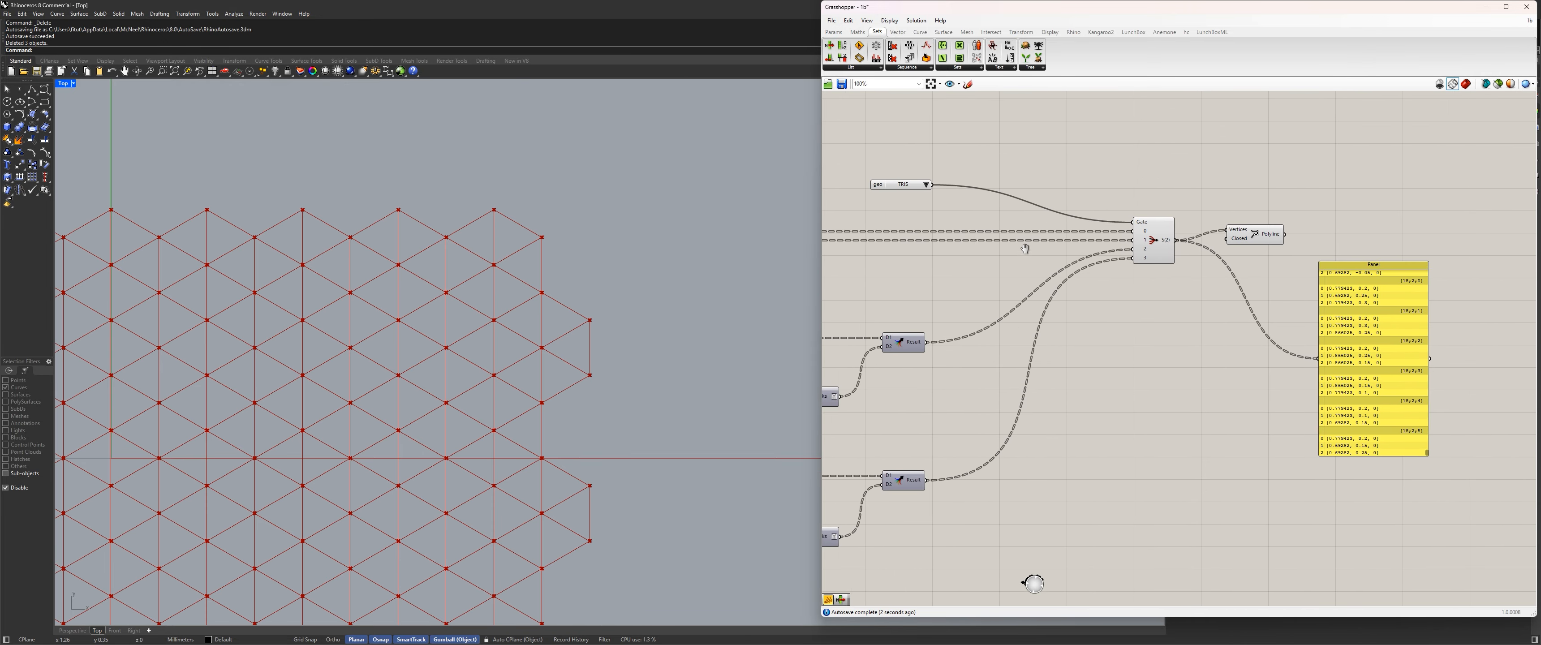
{"action": "right_click_drag", "start_coordinate": [928, 321], "coordinate": [1048, 298]}
{"action": "left_click", "coordinate": [1045, 160]}
{"action": "left_click", "coordinate": [1070, 196]}
{"action": "scroll", "coordinate": [1161, 245], "scroll_direction": "up", "scroll_amount": 3}
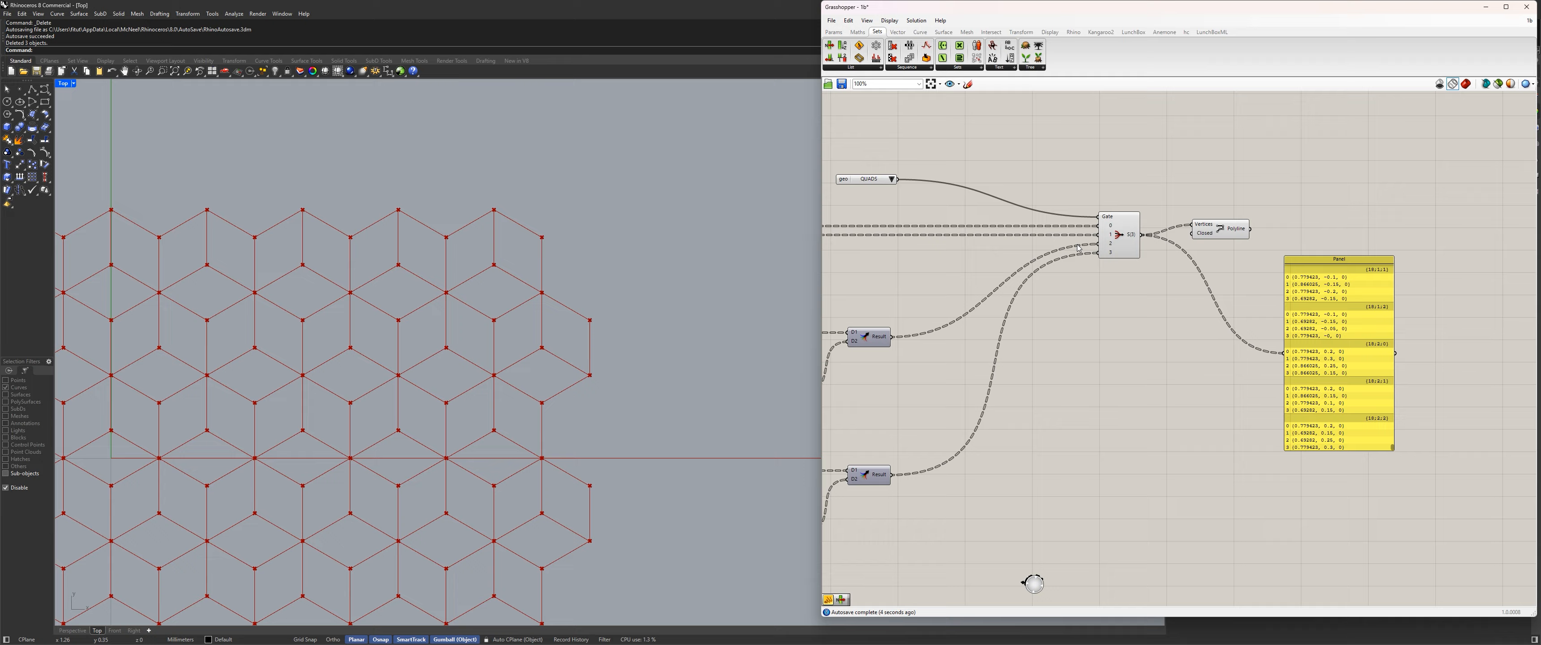
Toggle the orient Value List between orig and shift to compare the quad layouts, ending on orig.
{"action": "scroll", "coordinate": [1030, 237], "scroll_direction": "down", "scroll_amount": 6}
{"action": "right_click_drag", "start_coordinate": [951, 287], "coordinate": [1136, 293]}
{"action": "scroll", "coordinate": [1190, 285], "scroll_direction": "up", "scroll_amount": 6}
{"action": "left_click", "coordinate": [1113, 284]}
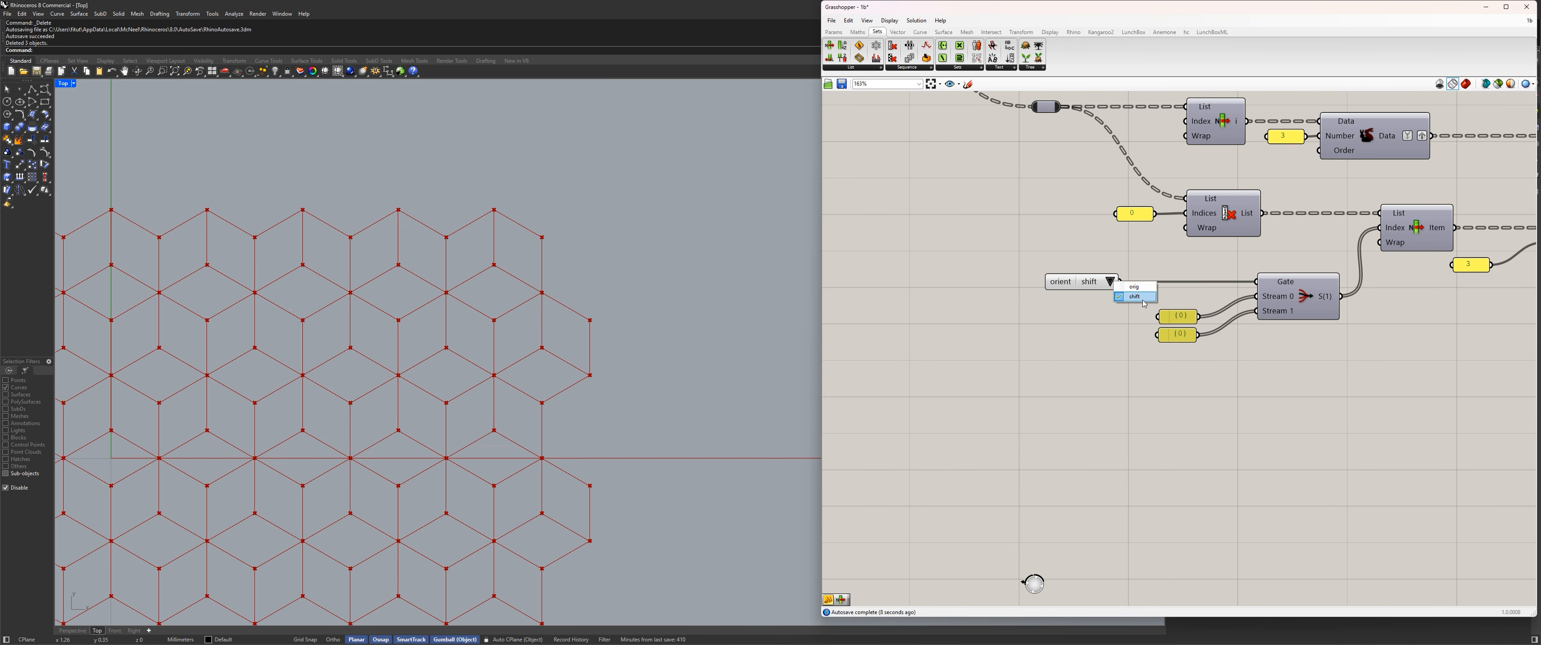
{"action": "left_click", "coordinate": [1125, 291]}
{"action": "left_click", "coordinate": [1113, 285]}
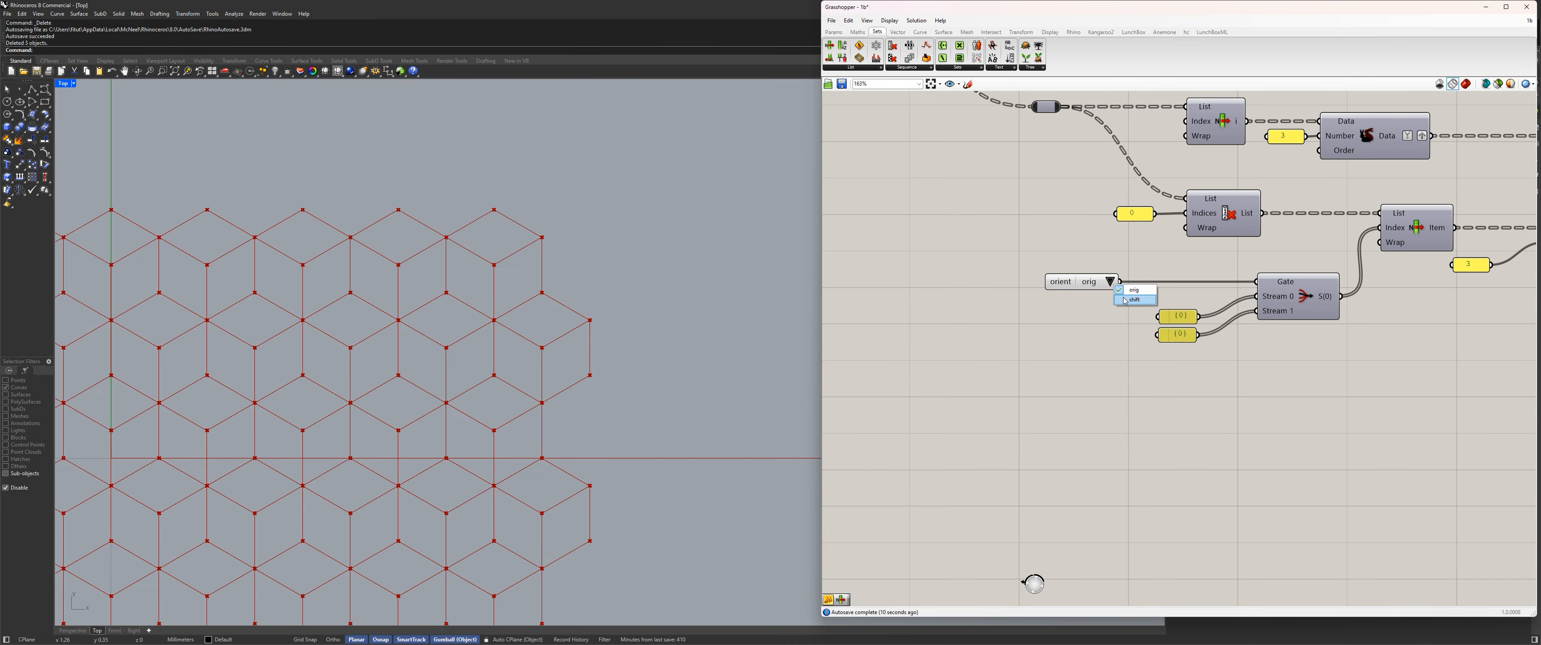
{"action": "left_click", "coordinate": [1126, 300]}
{"action": "left_click", "coordinate": [1113, 284]}
{"action": "left_click", "coordinate": [1124, 289]}
{"action": "left_click", "coordinate": [1113, 283]}
{"action": "left_click", "coordinate": [1127, 298]}
{"action": "left_click", "coordinate": [1112, 283]}
{"action": "left_click", "coordinate": [1126, 290]}
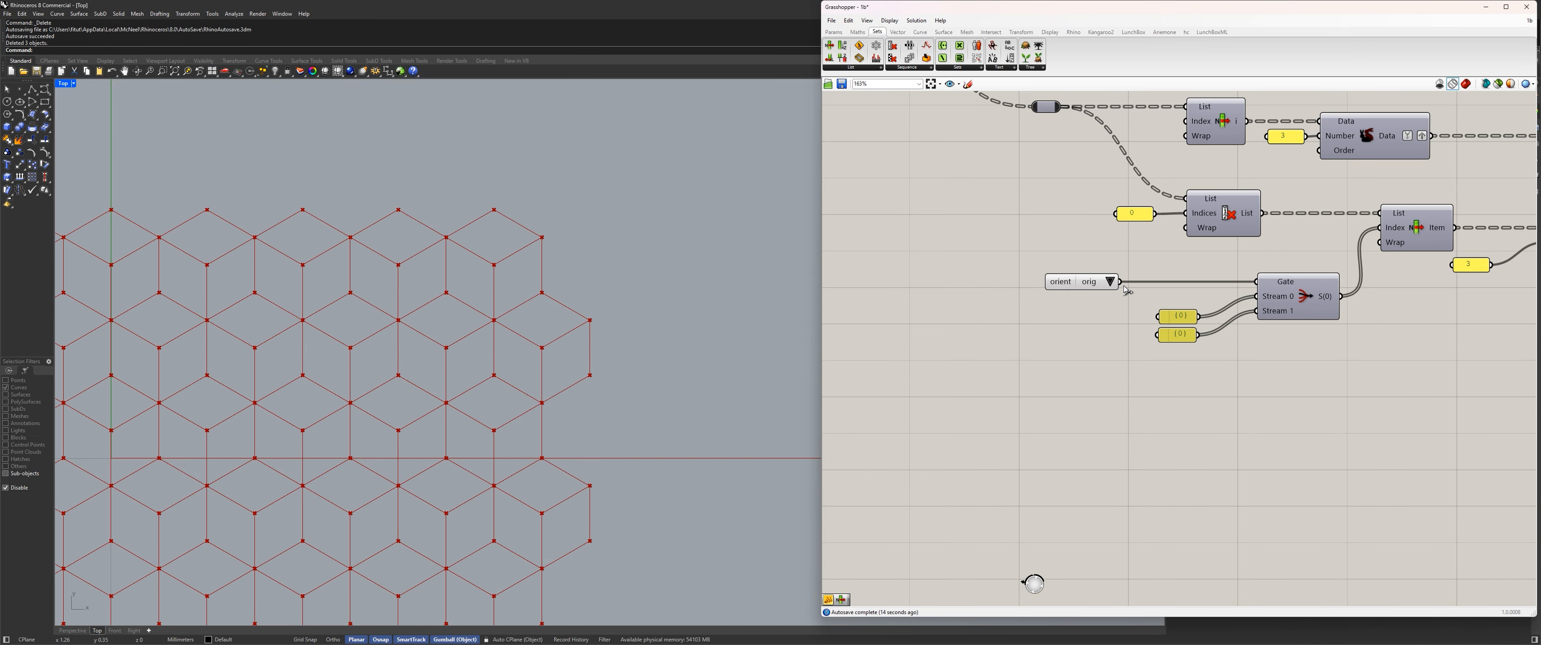
Switch the geo Value List to HEX ONLY and on to HEX_Centroid to compare their polylines.
{"action": "scroll", "coordinate": [1125, 296], "scroll_direction": "down", "scroll_amount": 9}
{"action": "right_click_drag", "start_coordinate": [1218, 228], "coordinate": [1119, 257]}
{"action": "scroll", "coordinate": [1119, 257], "scroll_direction": "up", "scroll_amount": 5}
{"action": "scroll", "coordinate": [1118, 257], "scroll_direction": "up", "scroll_amount": 4}
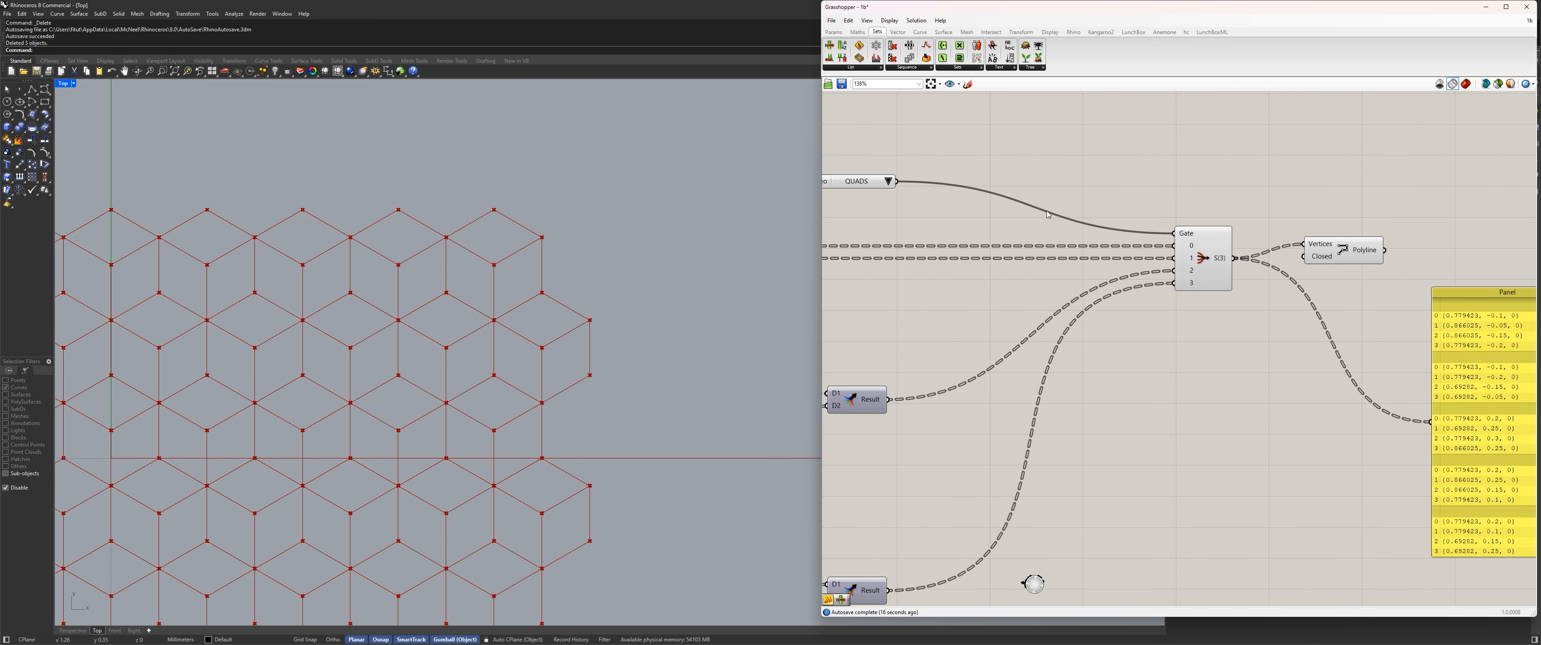
{"action": "left_click", "coordinate": [887, 180]}
{"action": "left_click", "coordinate": [929, 202]}
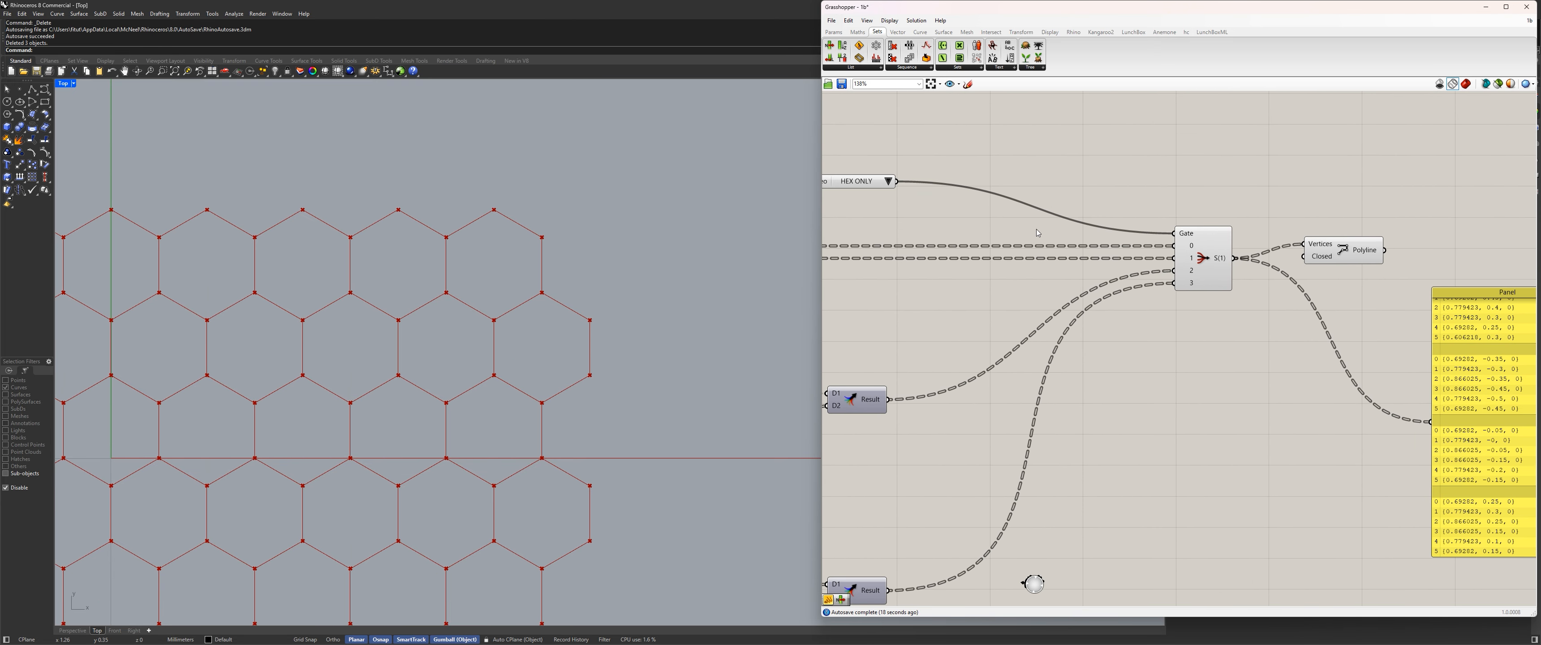
{"action": "left_click", "coordinate": [887, 181]}
{"action": "left_click", "coordinate": [915, 190]}
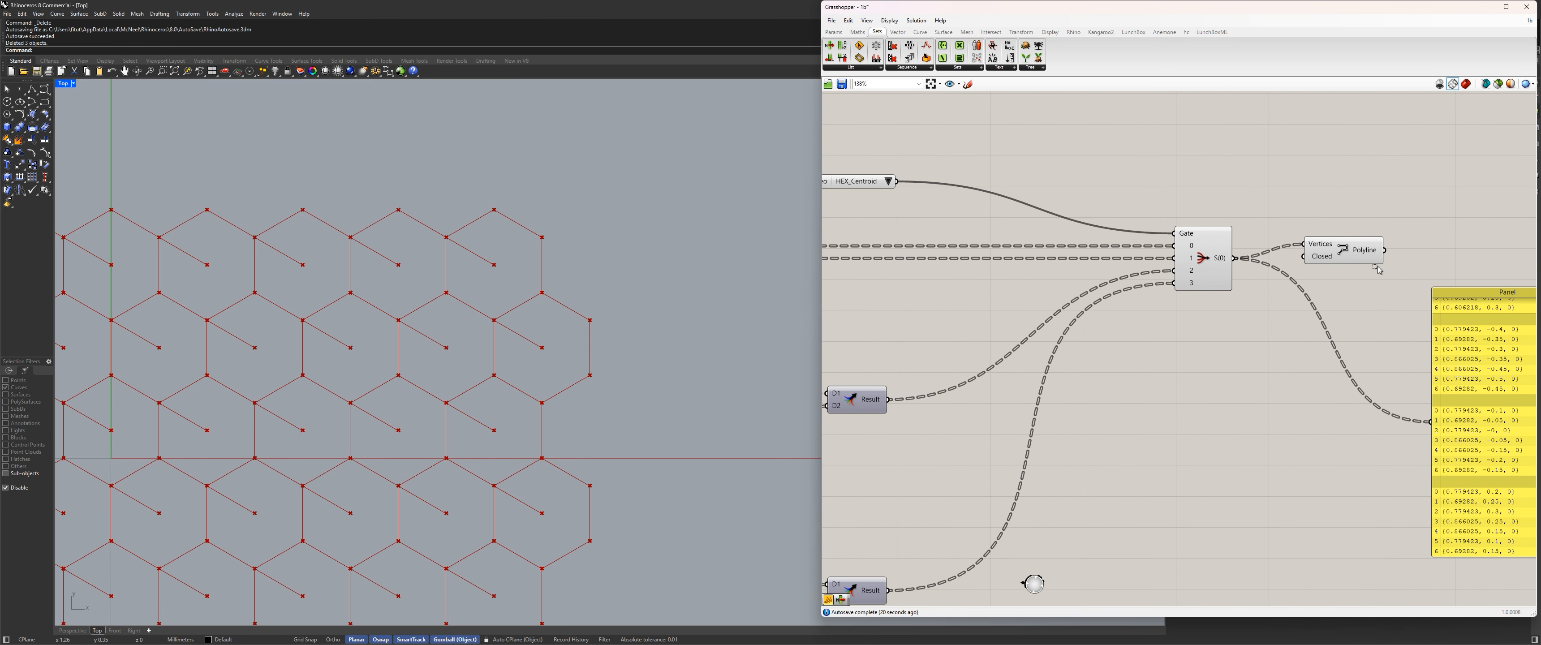
Add a Cull Index above the Polyline and feed its List input from the Stream Filter's output.
{"action": "left_click_drag", "start_coordinate": [1379, 270], "coordinate": [1302, 214]}
{"action": "left_click", "coordinate": [1234, 204]}
{"action": "double_click", "coordinate": [1265, 200]}
{"action": "type", "text": "cull"}
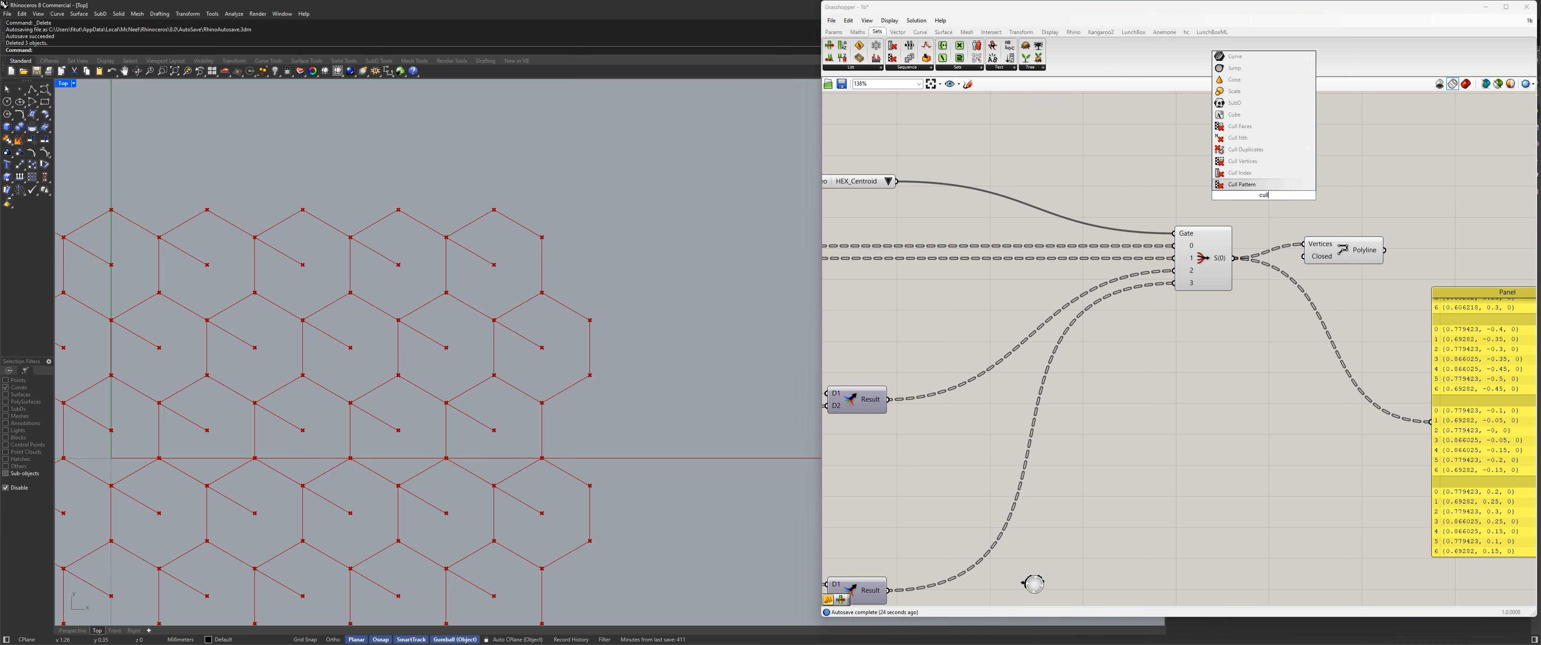
{"action": "left_click", "coordinate": [1265, 182]}
{"action": "left_click_drag", "start_coordinate": [1233, 258], "coordinate": [1230, 182]}
{"action": "left_click_drag", "start_coordinate": [1261, 194], "coordinate": [1380, 182]}
Connect a panel containing 0 to the Cull Index's Indices and route the culled list into the Polyline's Vertices.
{"action": "double_click", "coordinate": [1324, 210]}
{"action": "type", "text": "0"}
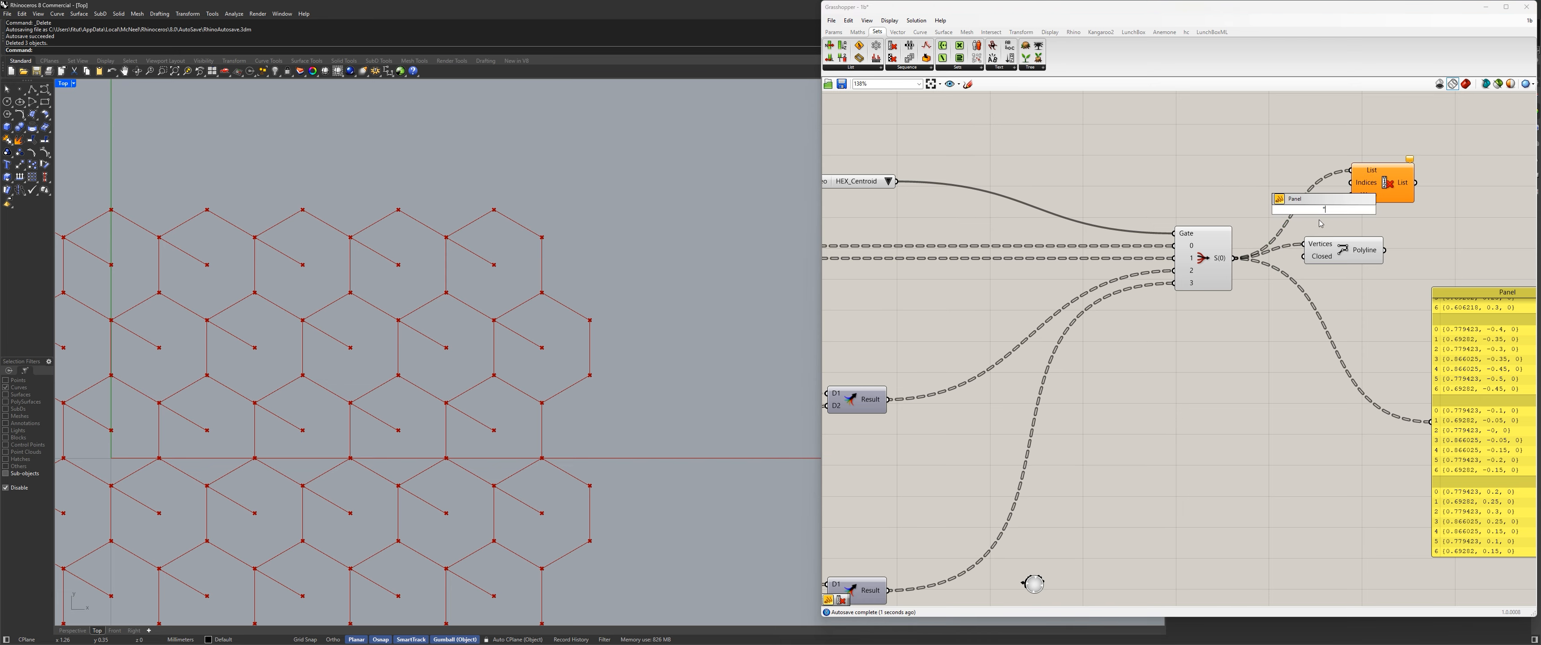
{"action": "key", "text": "Return"}
{"action": "left_click_drag", "start_coordinate": [1337, 210], "coordinate": [1355, 191]}
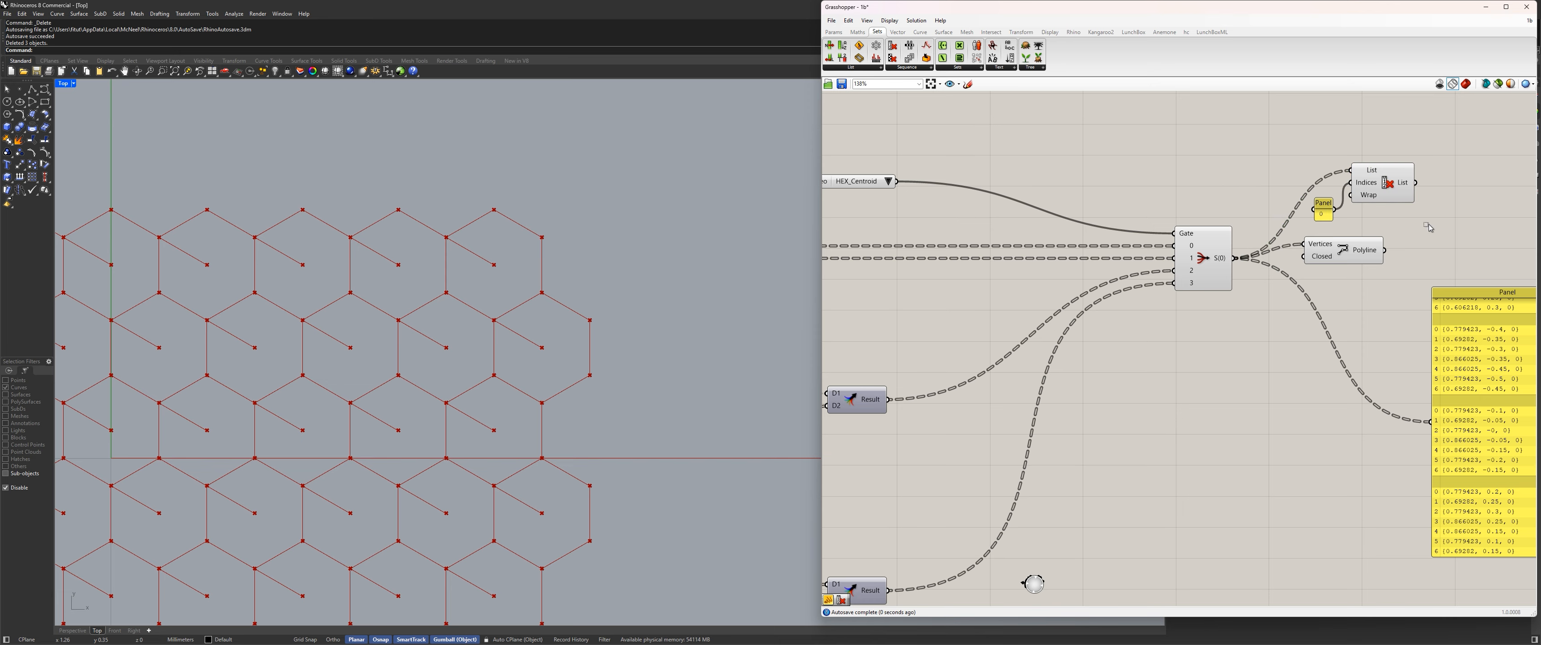
{"action": "mouse_move", "coordinate": [1342, 252]}
{"action": "left_mouse_down"}
{"action": "mouse_move", "coordinate": [1463, 215]}
{"action": "mouse_move", "coordinate": [1424, 207]}
{"action": "left_mouse_up"}
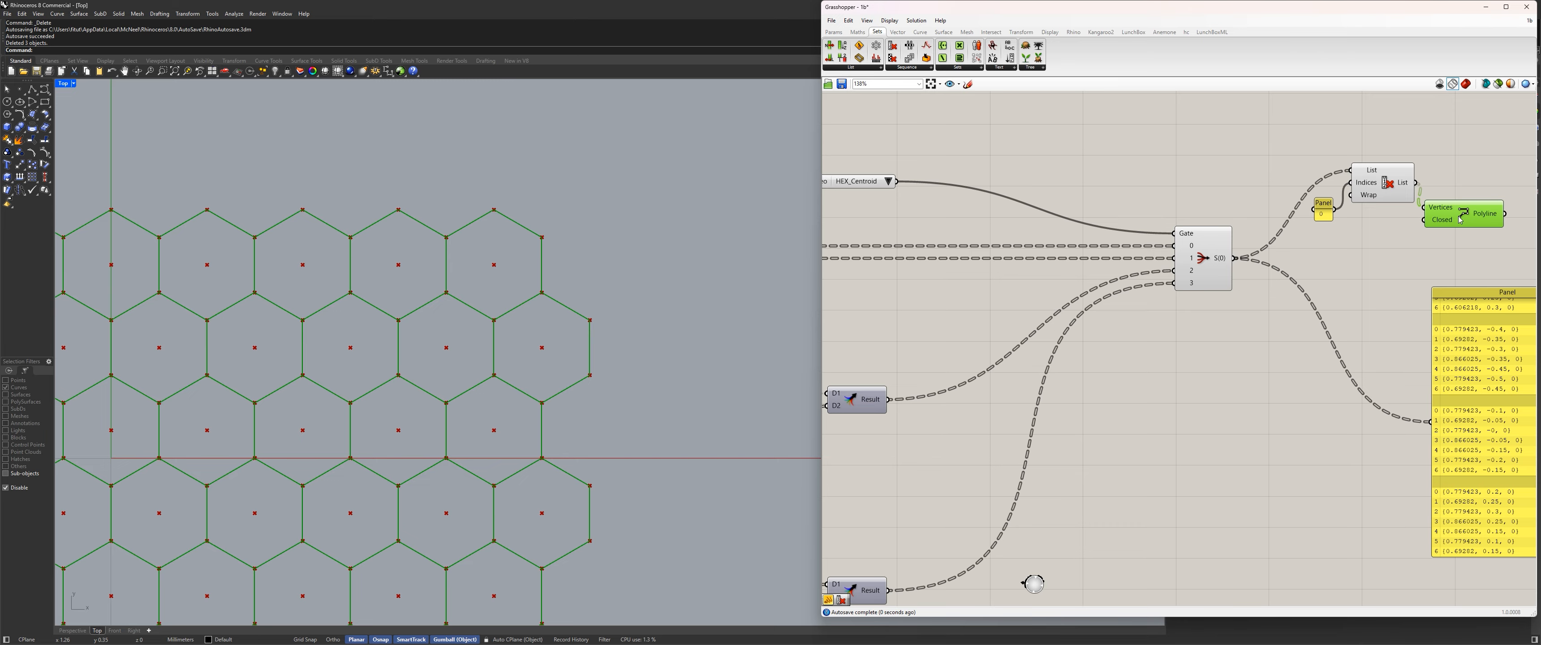
Delete the Cull Index, its index panel and the Polyline after the Stream Filter.
{"action": "left_click_drag", "start_coordinate": [1490, 266], "coordinate": [1324, 173]}
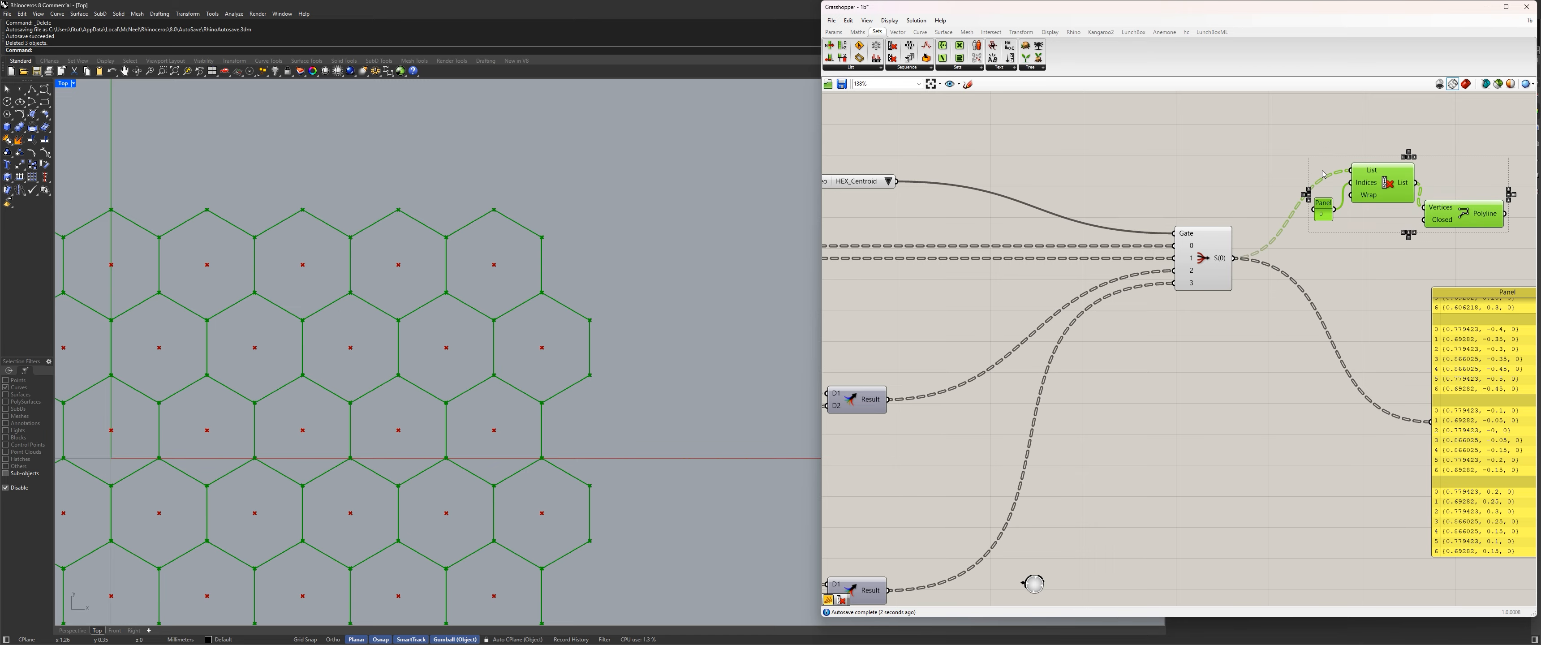
{"action": "key", "text": "Delete"}
Tighten the vertical spacing of the tris and quads branches by moving their lower component rows up.
{"action": "scroll", "coordinate": [1100, 258], "scroll_direction": "down", "scroll_amount": 5}
{"action": "right_click_drag", "start_coordinate": [948, 366], "coordinate": [1194, 342]}
{"action": "scroll", "coordinate": [1149, 339], "scroll_direction": "up", "scroll_amount": 2}
{"action": "scroll", "coordinate": [1095, 304], "scroll_direction": "down", "scroll_amount": 3}
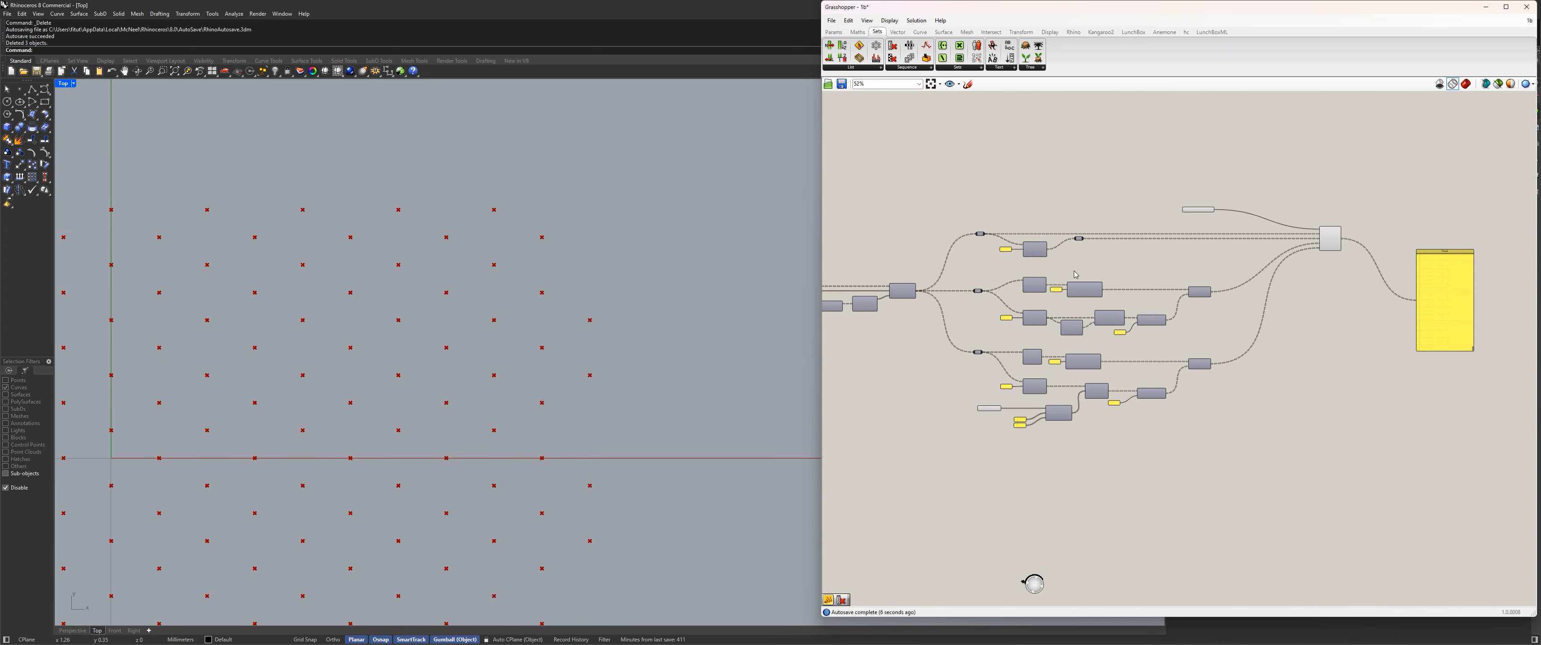
{"action": "left_click_drag", "start_coordinate": [1290, 472], "coordinate": [956, 344]}
{"action": "scroll", "coordinate": [1022, 380], "scroll_direction": "up", "scroll_amount": 4}
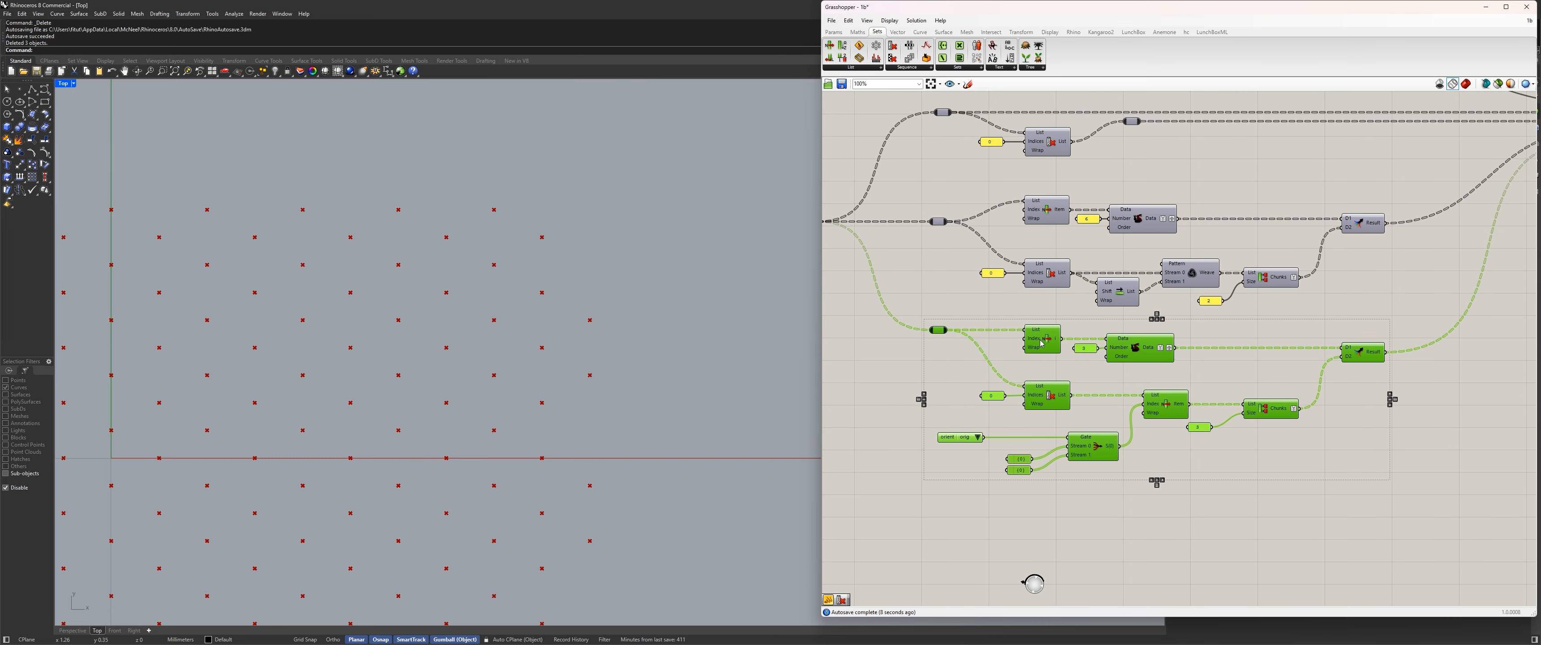
{"action": "left_click_drag", "start_coordinate": [1370, 315], "coordinate": [1049, 262]}
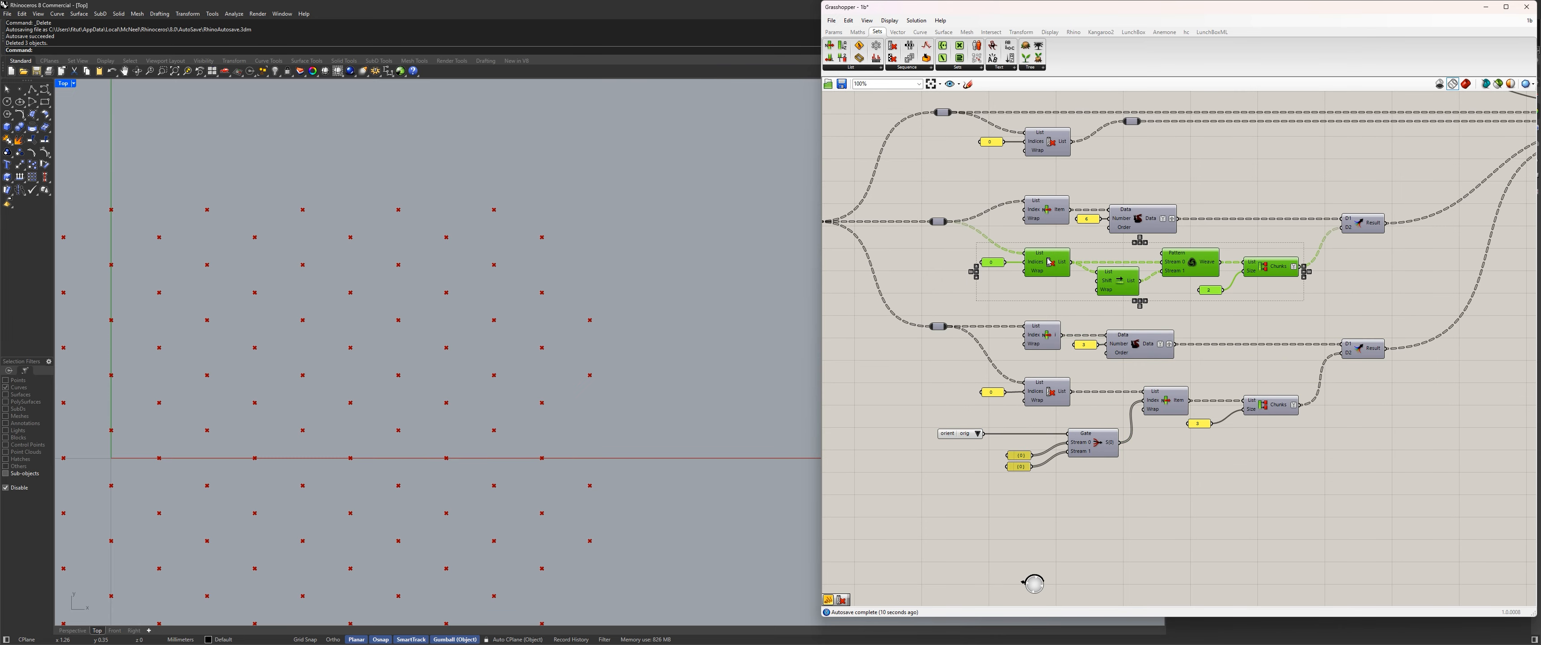
{"action": "left_click_drag", "start_coordinate": [1379, 496], "coordinate": [879, 366]}
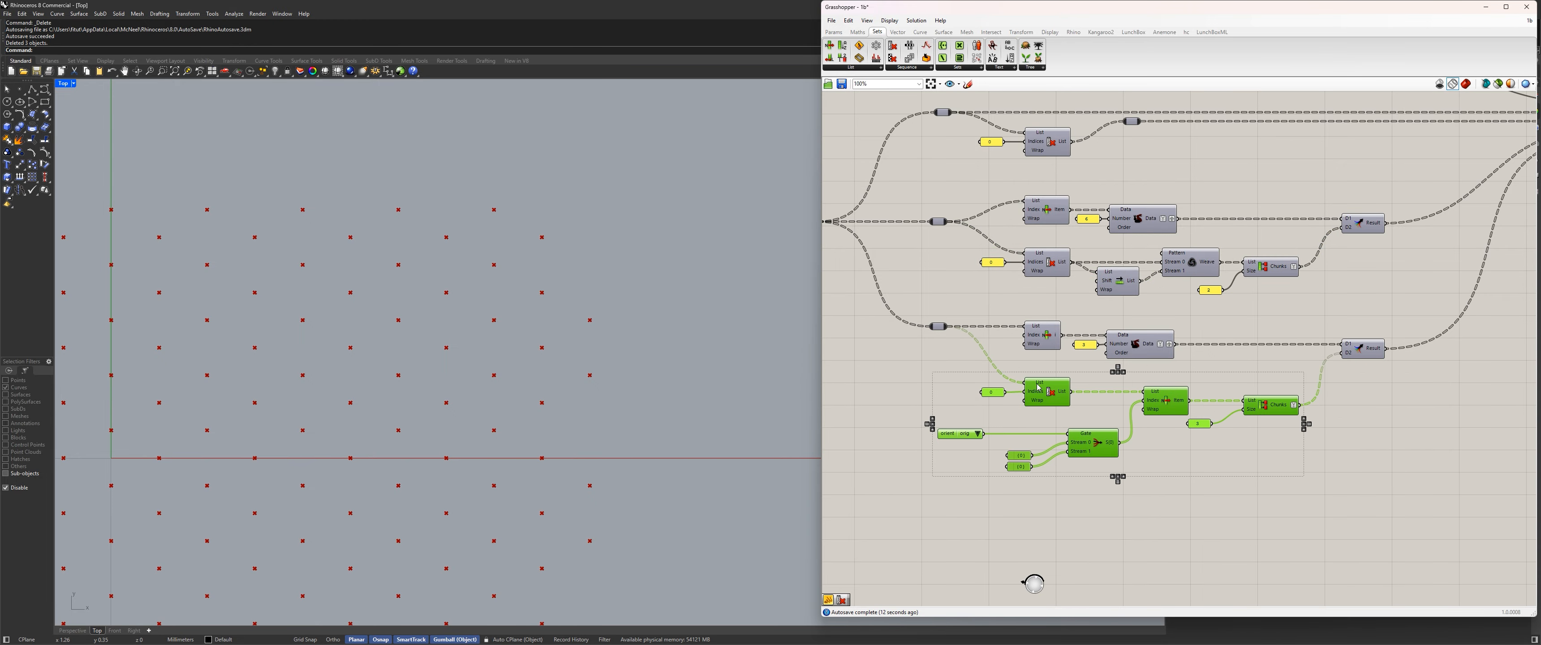
{"action": "left_click_drag", "start_coordinate": [1041, 387], "coordinate": [1041, 377]}
Move the whole tris and quads branches up slightly toward the hex branch.
{"action": "scroll", "coordinate": [1039, 335], "scroll_direction": "down", "scroll_amount": 6}
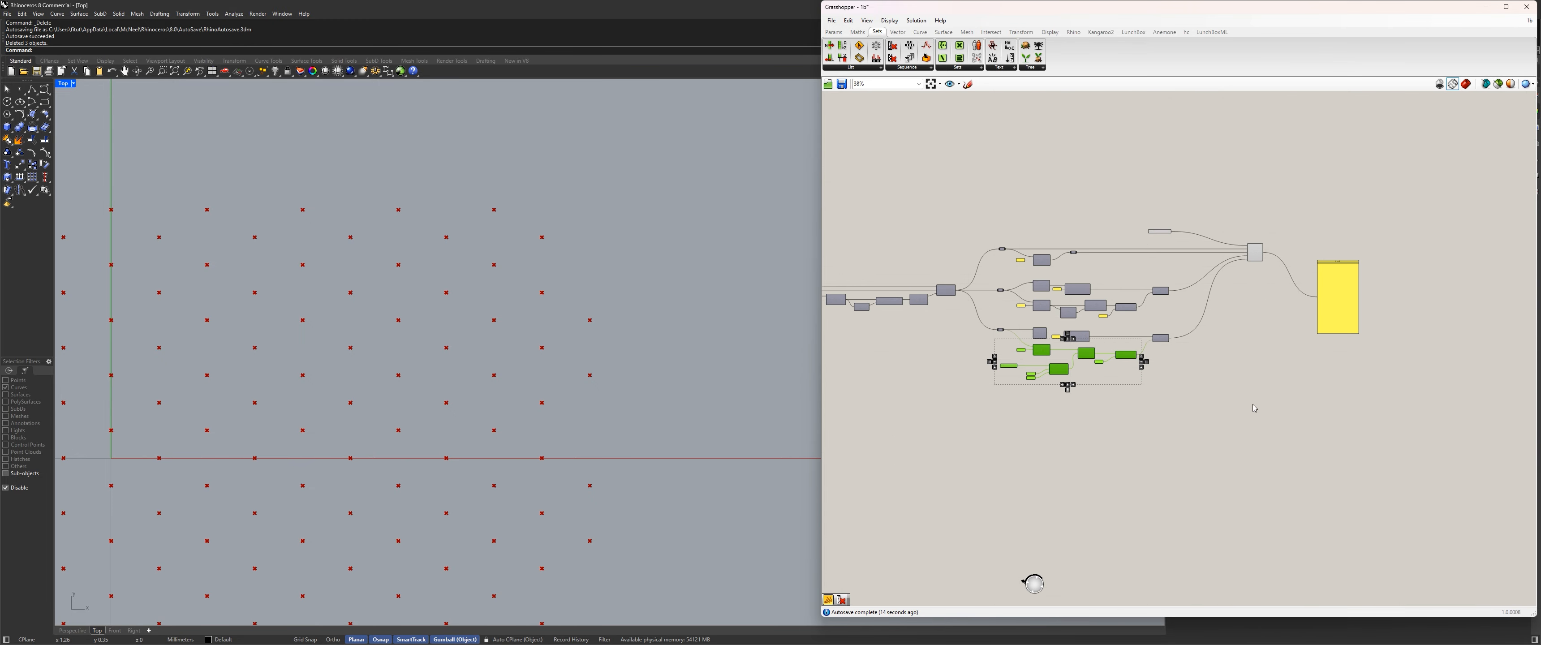
{"action": "left_click_drag", "start_coordinate": [1268, 430], "coordinate": [979, 289]}
{"action": "scroll", "coordinate": [1017, 296], "scroll_direction": "up", "scroll_amount": 4}
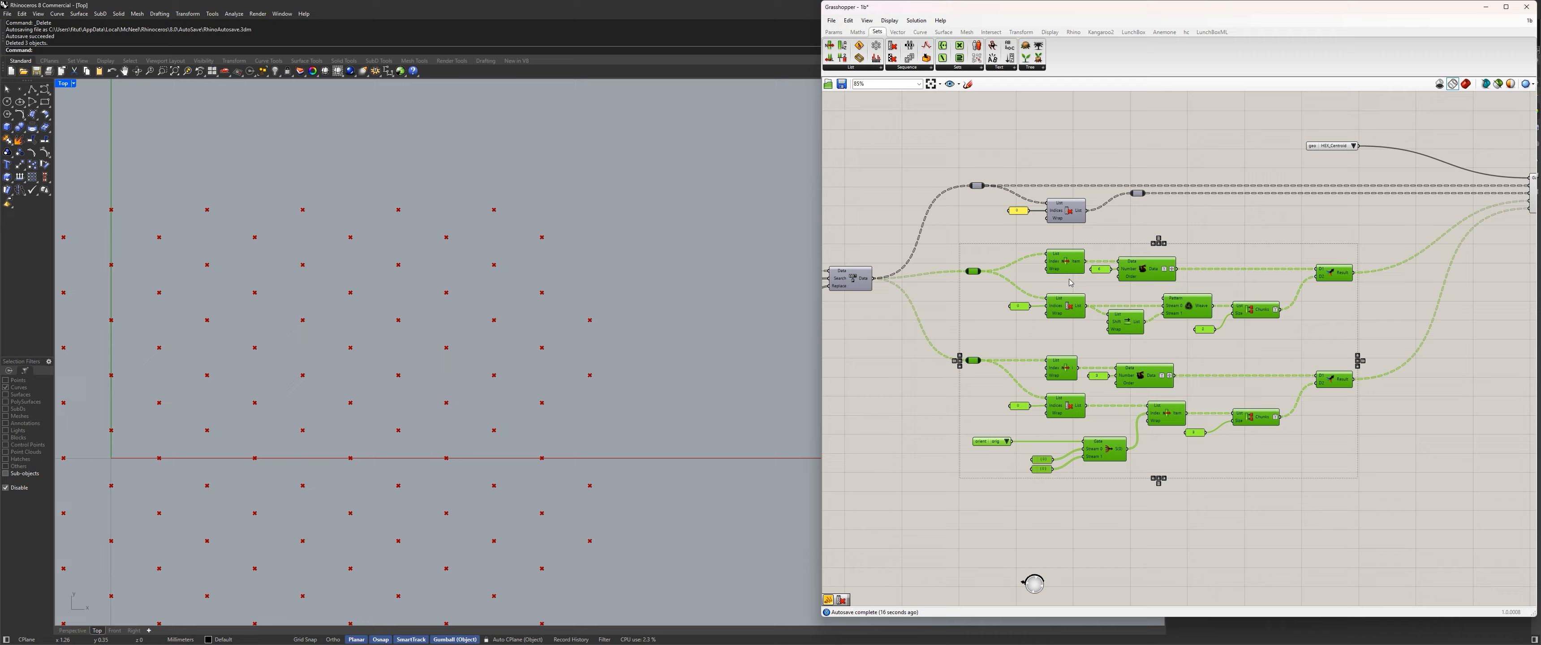
{"action": "left_click", "coordinate": [994, 240]}
Shift the centroid and hex rows, the geo value list and the Stream Filter down slightly toward the tris branch.
{"action": "scroll", "coordinate": [994, 241], "scroll_direction": "down", "scroll_amount": 4}
{"action": "left_click_drag", "start_coordinate": [1238, 254], "coordinate": [936, 188]}
{"action": "scroll", "coordinate": [969, 215], "scroll_direction": "up", "scroll_amount": 3}
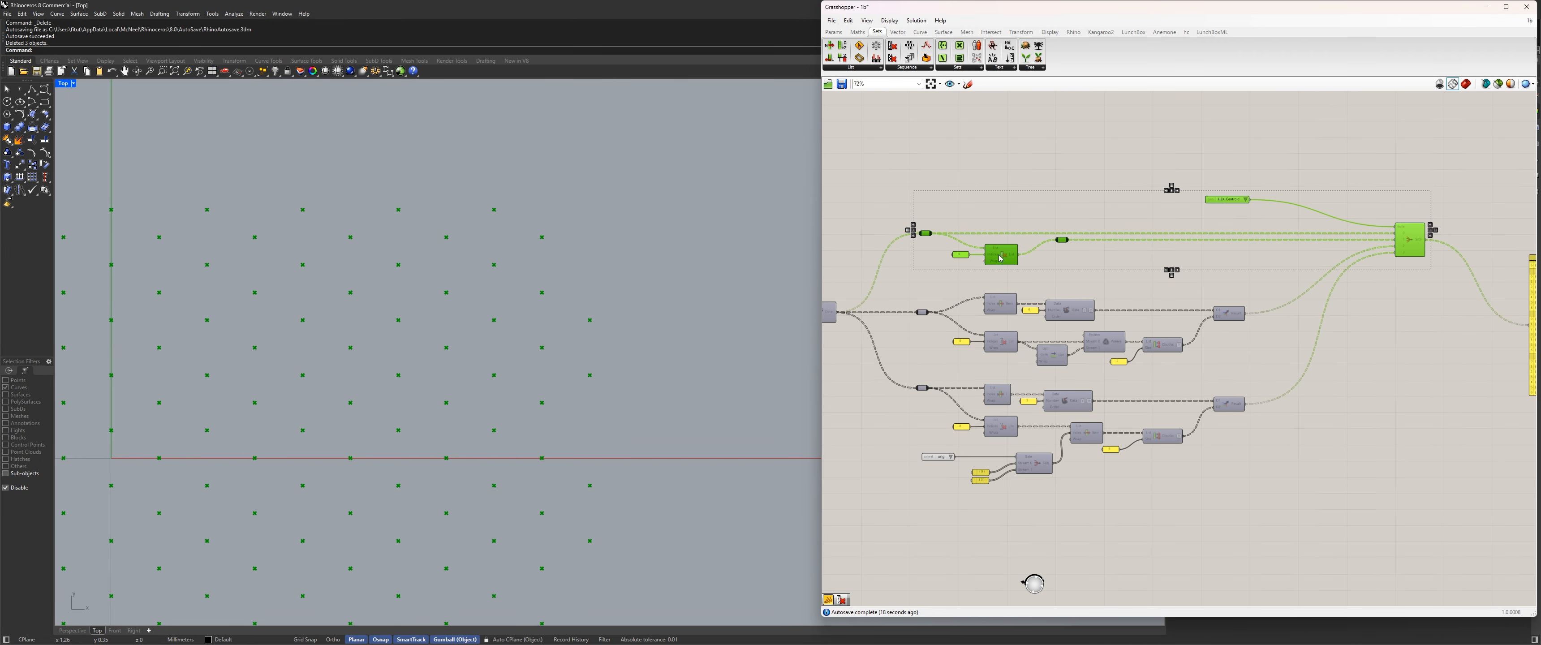
{"action": "left_click_drag", "start_coordinate": [1004, 261], "coordinate": [1005, 260]}
{"action": "left_click", "coordinate": [1208, 376]}
Move the complete quads branch up slightly to tighten the gap below the tris branch.
{"action": "scroll", "coordinate": [1207, 376], "scroll_direction": "down", "scroll_amount": 2}
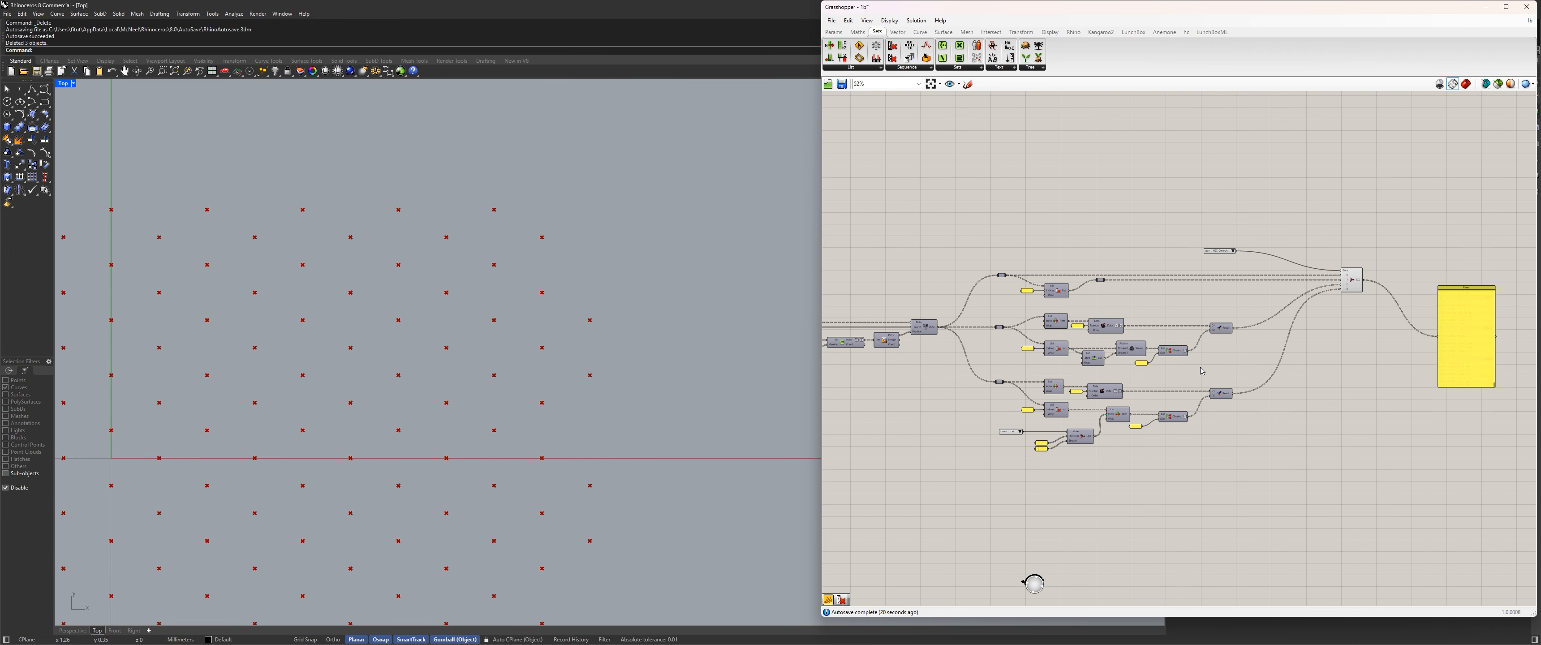
{"action": "scroll", "coordinate": [1215, 434], "scroll_direction": "up", "scroll_amount": 2}
{"action": "left_click_drag", "start_coordinate": [1353, 492], "coordinate": [822, 356]}
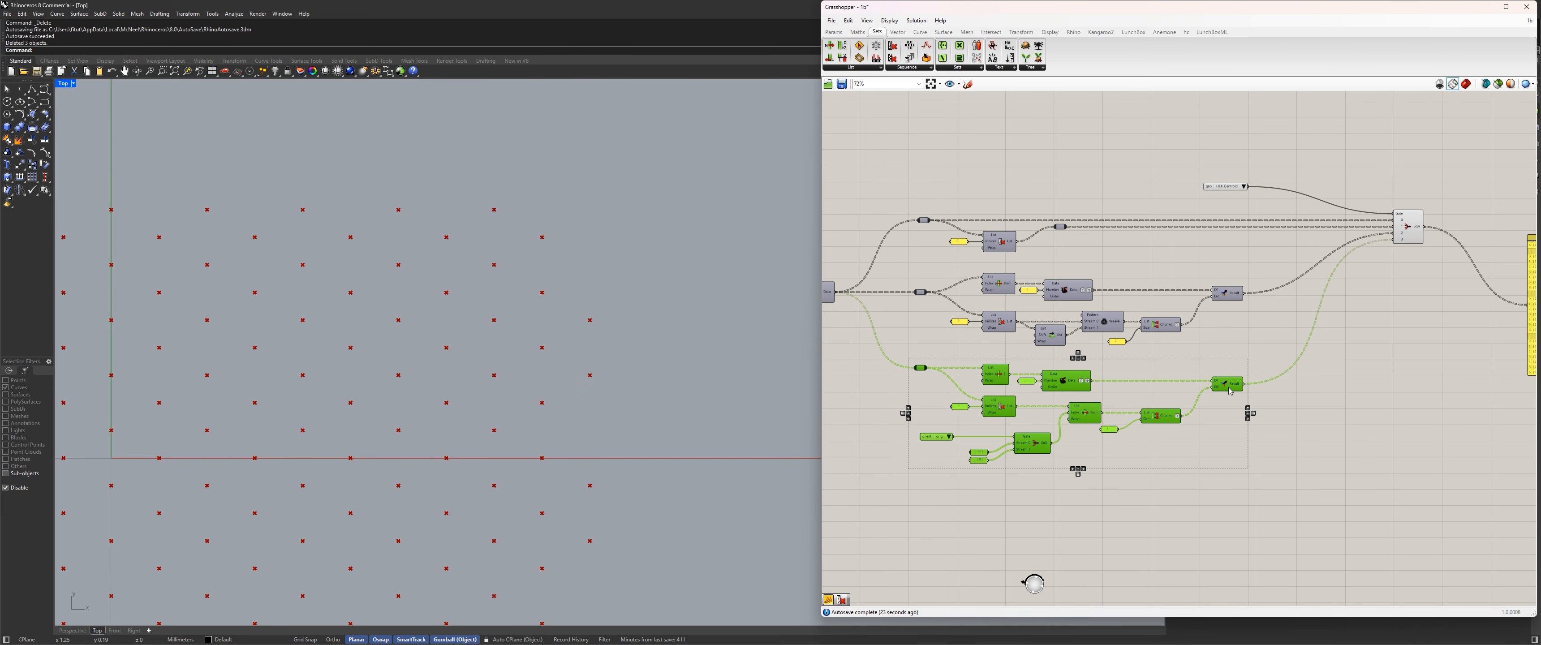
{"action": "left_click_drag", "start_coordinate": [1230, 392], "coordinate": [1230, 384]}
{"action": "left_click", "coordinate": [1176, 258]}
Move the geo value list closer to the four-way Stream Filter it controls.
{"action": "scroll", "coordinate": [1176, 258], "scroll_direction": "down", "scroll_amount": 3}
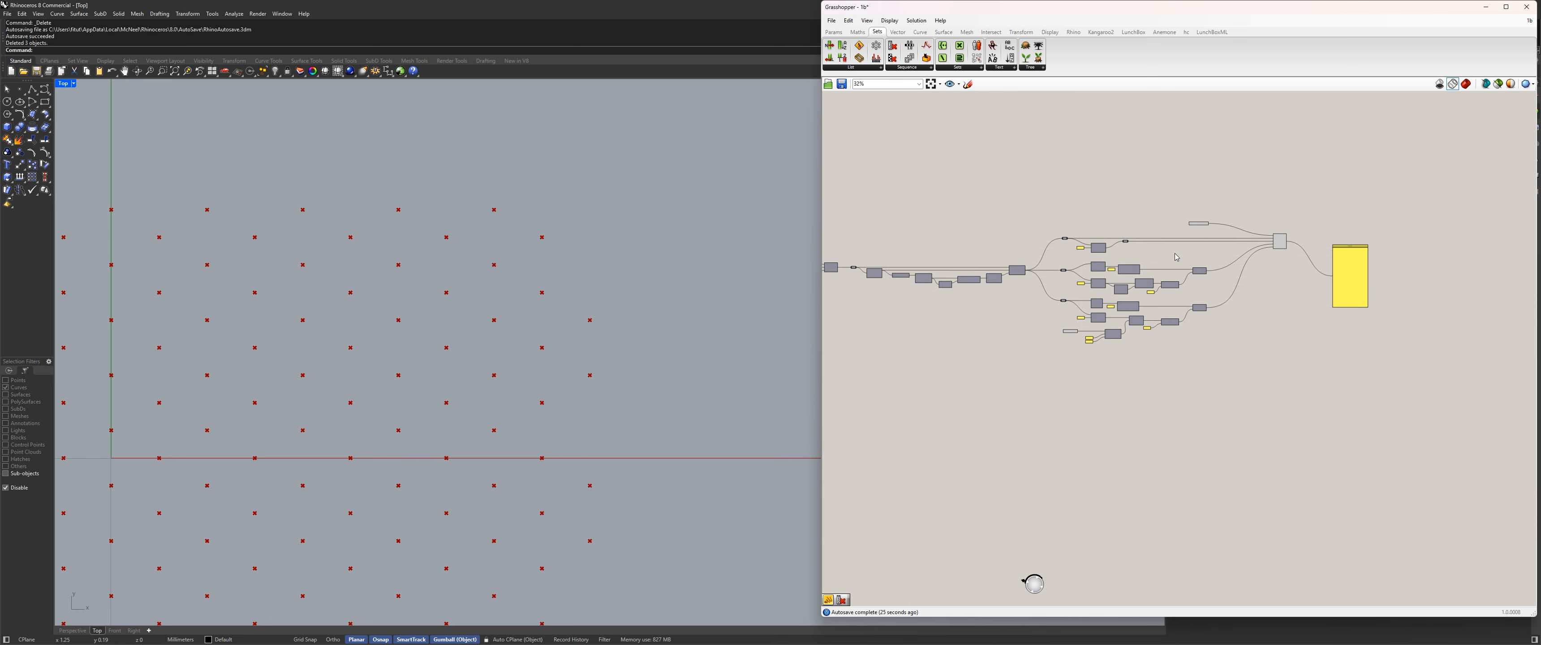
{"action": "scroll", "coordinate": [1165, 255], "scroll_direction": "up", "scroll_amount": 5}
{"action": "left_click_drag", "start_coordinate": [1165, 254], "coordinate": [1277, 249]}
{"action": "left_click", "coordinate": [1234, 211]}
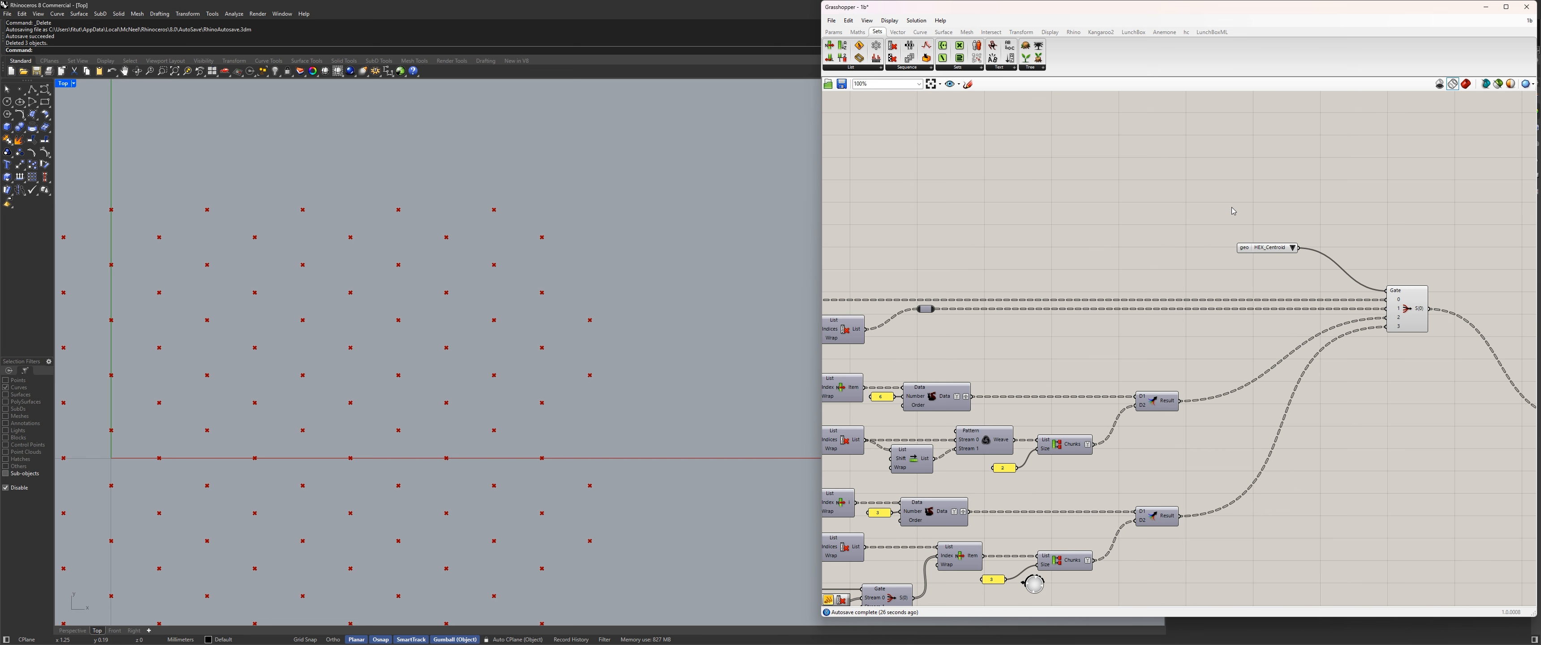
Set the geo value list feeding the Stream Filter's Gate to TRIS.
{"action": "scroll", "coordinate": [1232, 208], "scroll_direction": "down", "scroll_amount": 6}
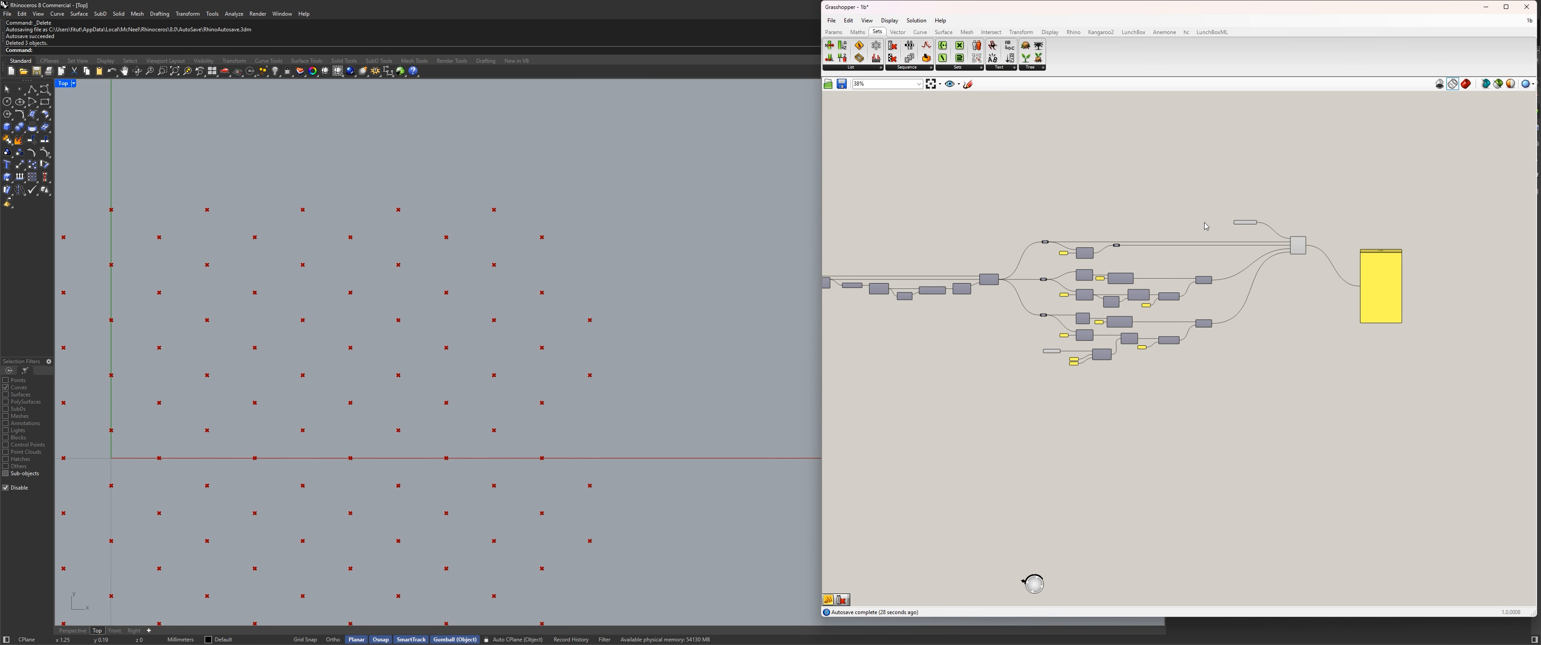
{"action": "scroll", "coordinate": [1206, 227], "scroll_direction": "up", "scroll_amount": 5}
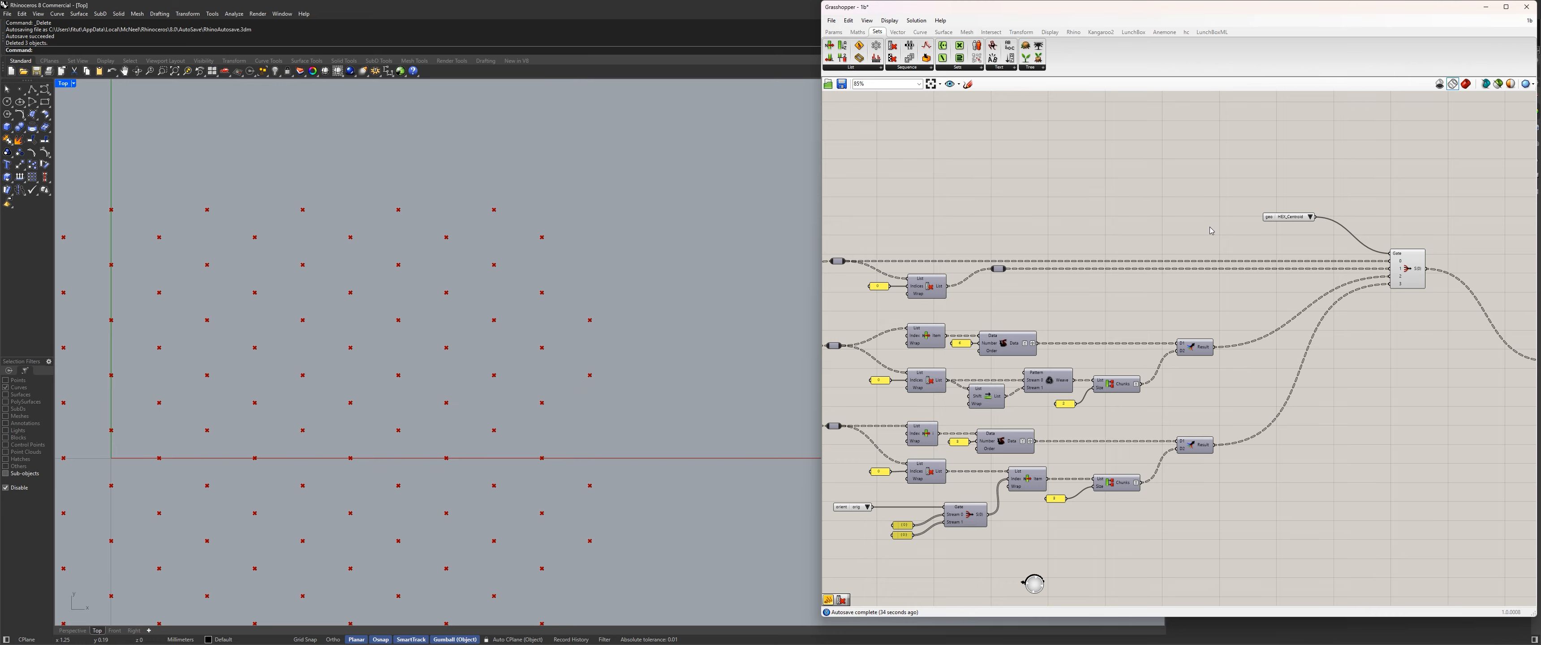
{"action": "scroll", "coordinate": [1209, 227], "scroll_direction": "down", "scroll_amount": 6}
{"action": "right_click_drag", "start_coordinate": [969, 222], "coordinate": [1369, 244]}
{"action": "right_click_drag", "start_coordinate": [1067, 240], "coordinate": [1354, 237]}
{"action": "scroll", "coordinate": [1117, 274], "scroll_direction": "up", "scroll_amount": 4}
{"action": "scroll", "coordinate": [1116, 266], "scroll_direction": "down", "scroll_amount": 14}
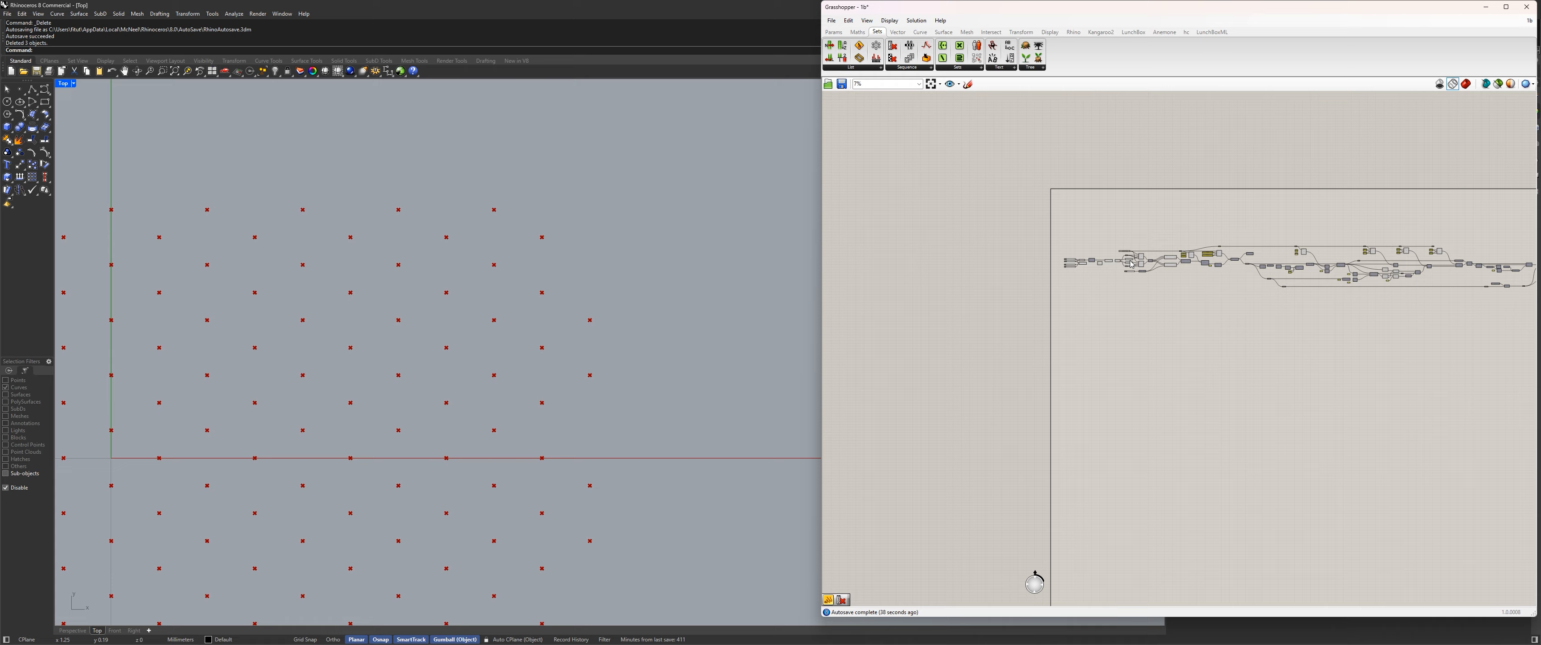
{"action": "right_click_drag", "start_coordinate": [1480, 301], "coordinate": [1147, 281]}
{"action": "scroll", "coordinate": [1136, 285], "scroll_direction": "up", "scroll_amount": 12}
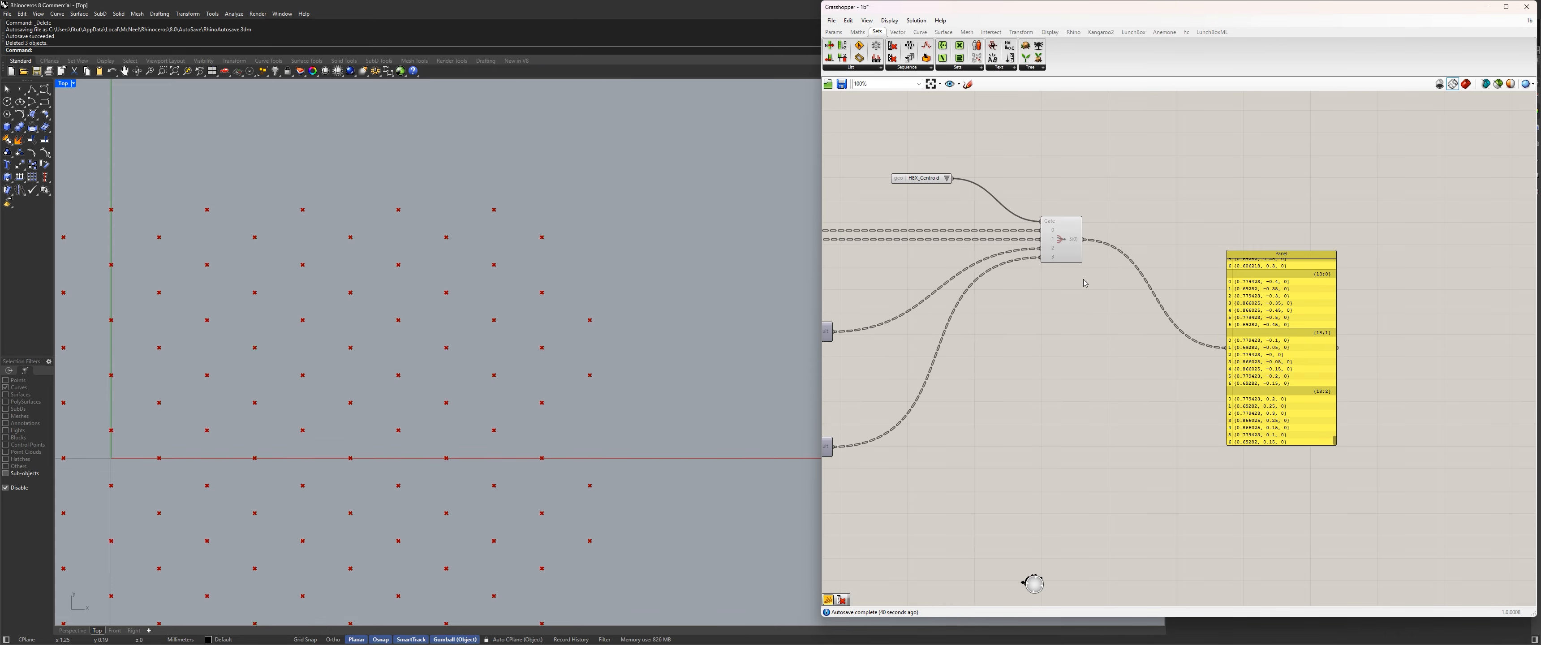
{"action": "left_click", "coordinate": [947, 178]}
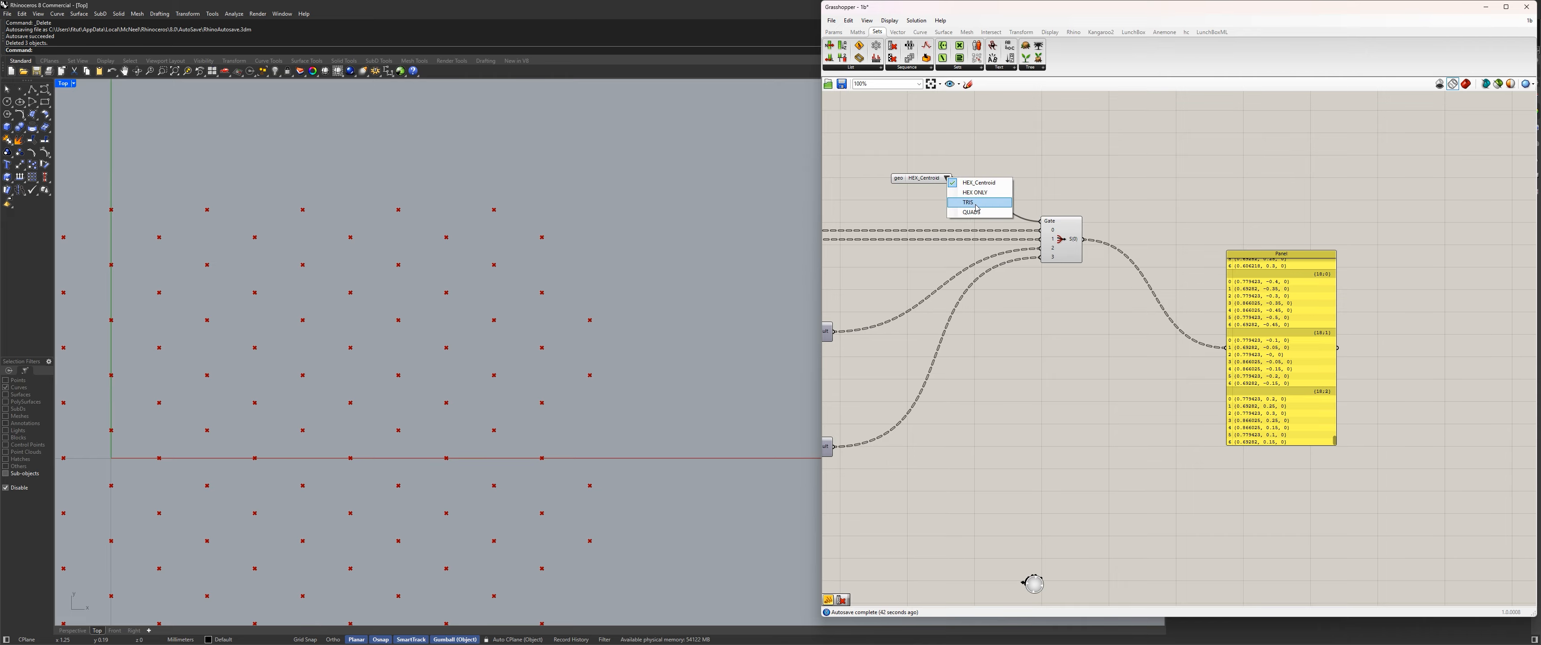
{"action": "left_click", "coordinate": [960, 204]}
Add a Polyline after the Stream Filter, connect the filter's output to its Vertices, and select it for preview.
{"action": "double_click", "coordinate": [1174, 235]}
{"action": "type", "text": "p"}
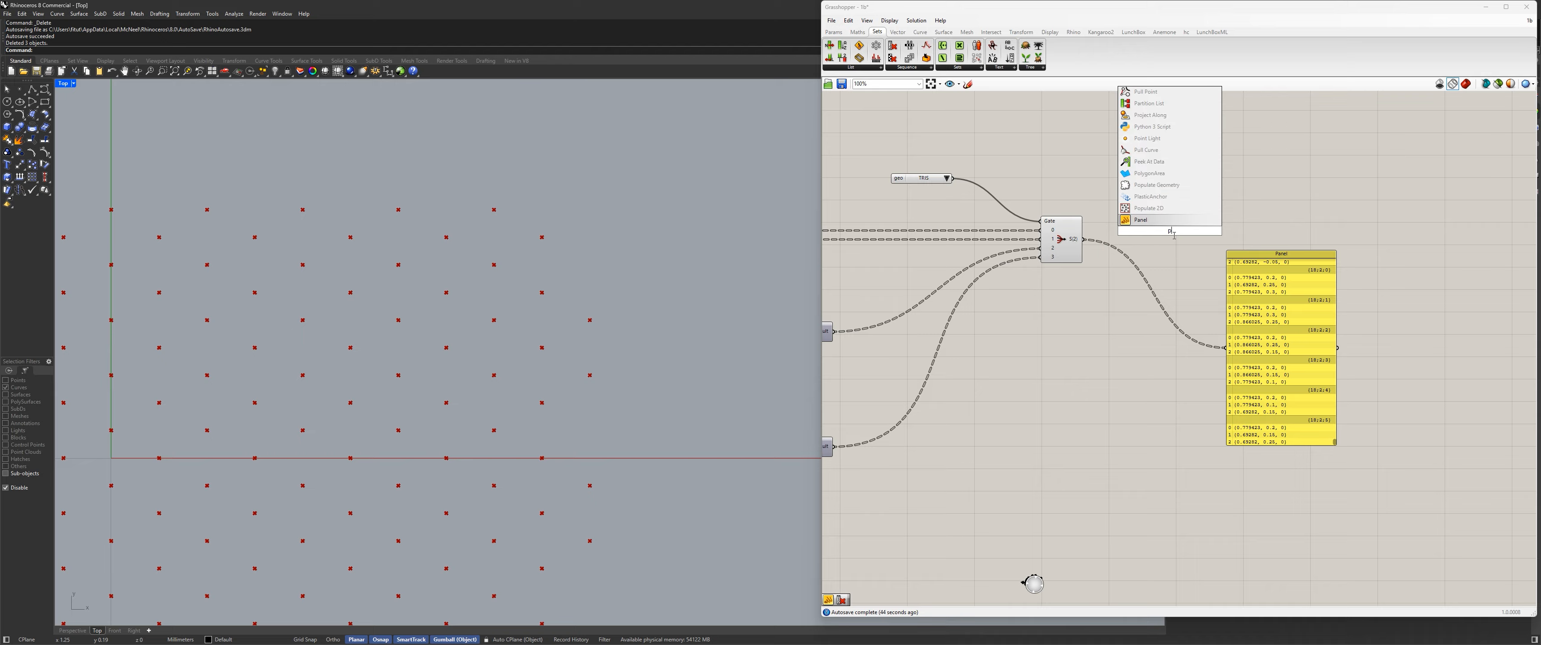
{"action": "key", "text": "BackSpace"}
{"action": "key", "text": "Escape"}
{"action": "double_click", "coordinate": [1164, 228]}
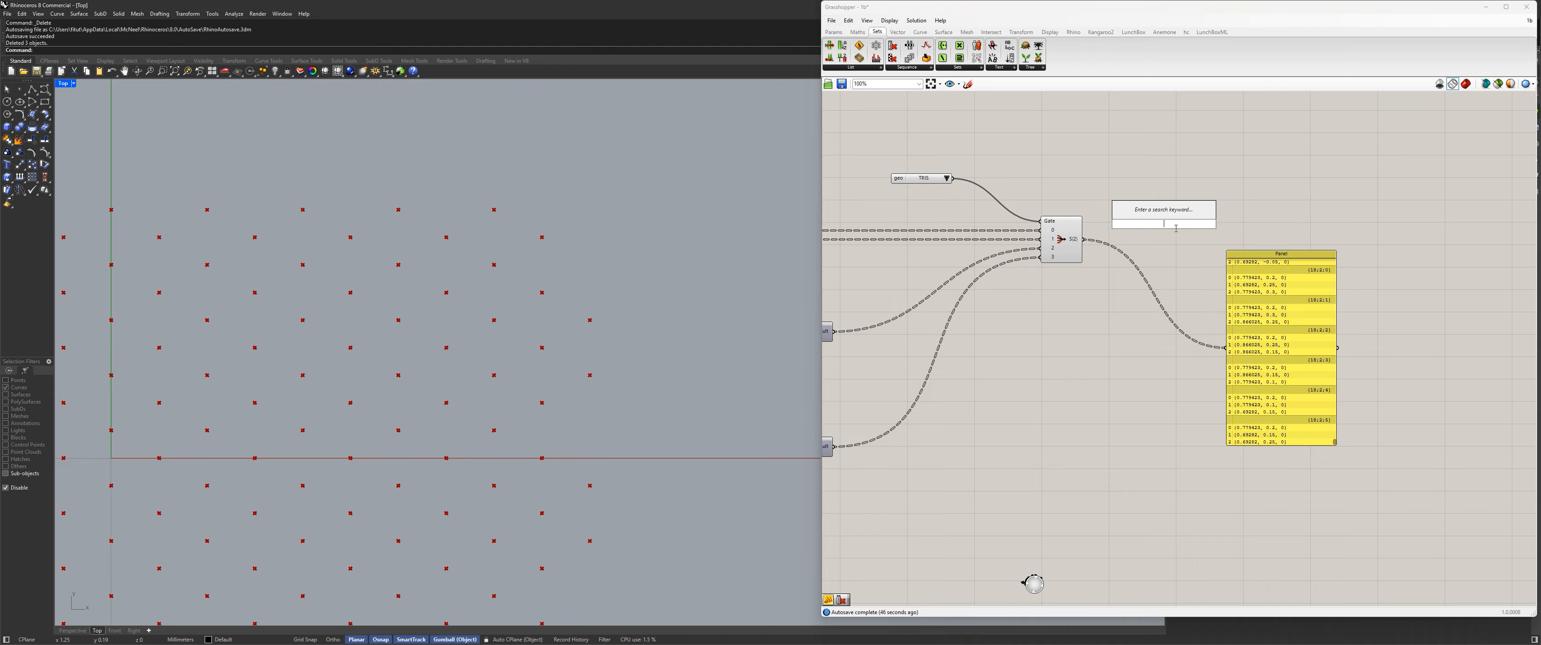
{"action": "type", "text": "pline"}
{"action": "key", "text": "Return"}
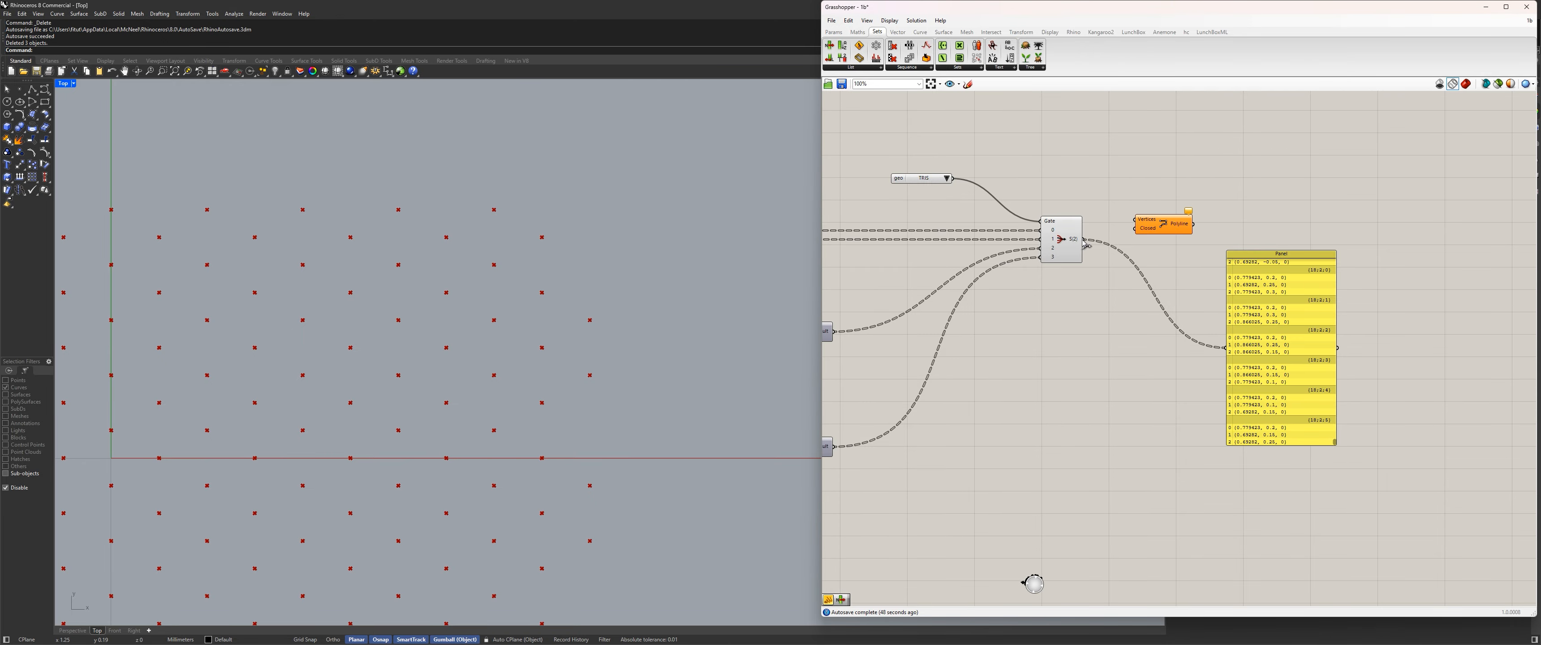
{"action": "left_click_drag", "start_coordinate": [1083, 239], "coordinate": [1134, 220]}
{"action": "left_click", "coordinate": [1172, 224]}
Set the Hex_type value list at the start of the definition to Anisotropic Flat_top.
{"action": "scroll", "coordinate": [1217, 198], "scroll_direction": "down", "scroll_amount": 10}
{"action": "scroll", "coordinate": [1212, 208], "scroll_direction": "up", "scroll_amount": 10}
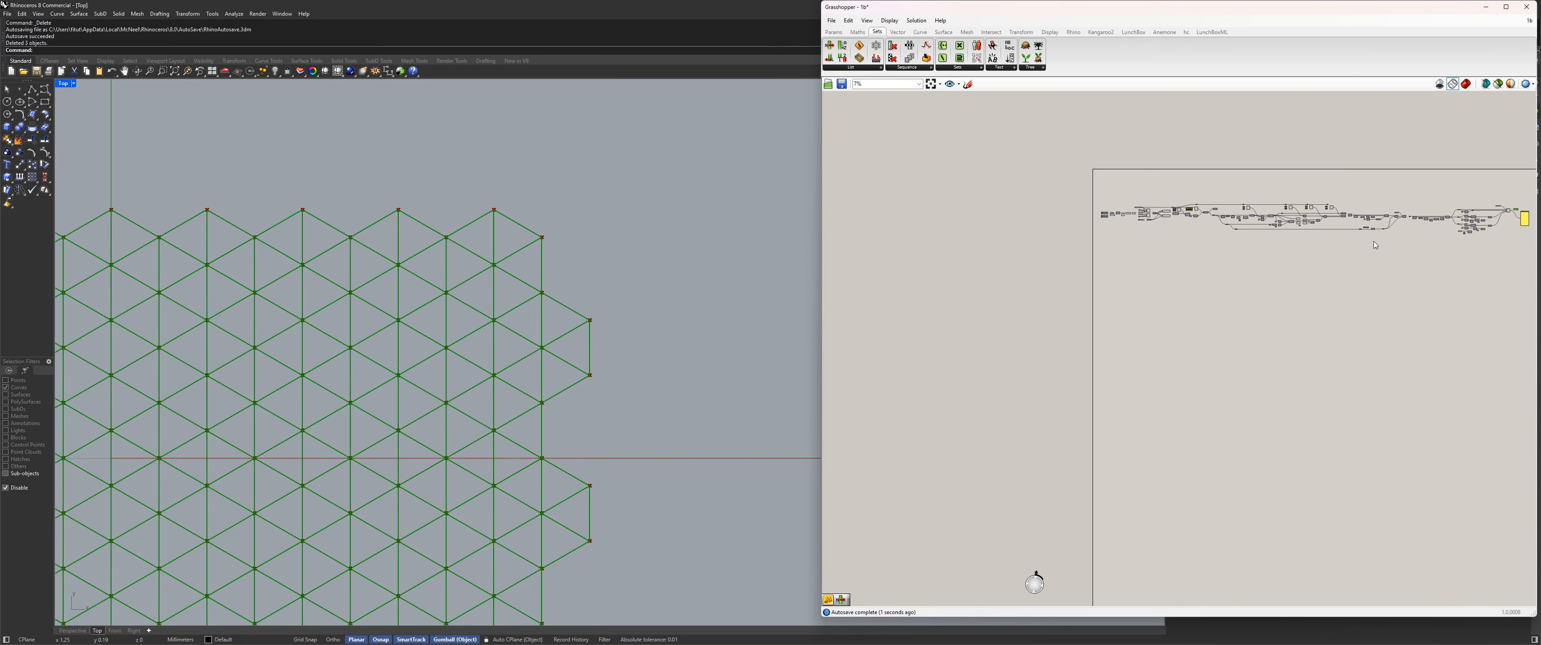
{"action": "left_click", "coordinate": [1062, 211]}
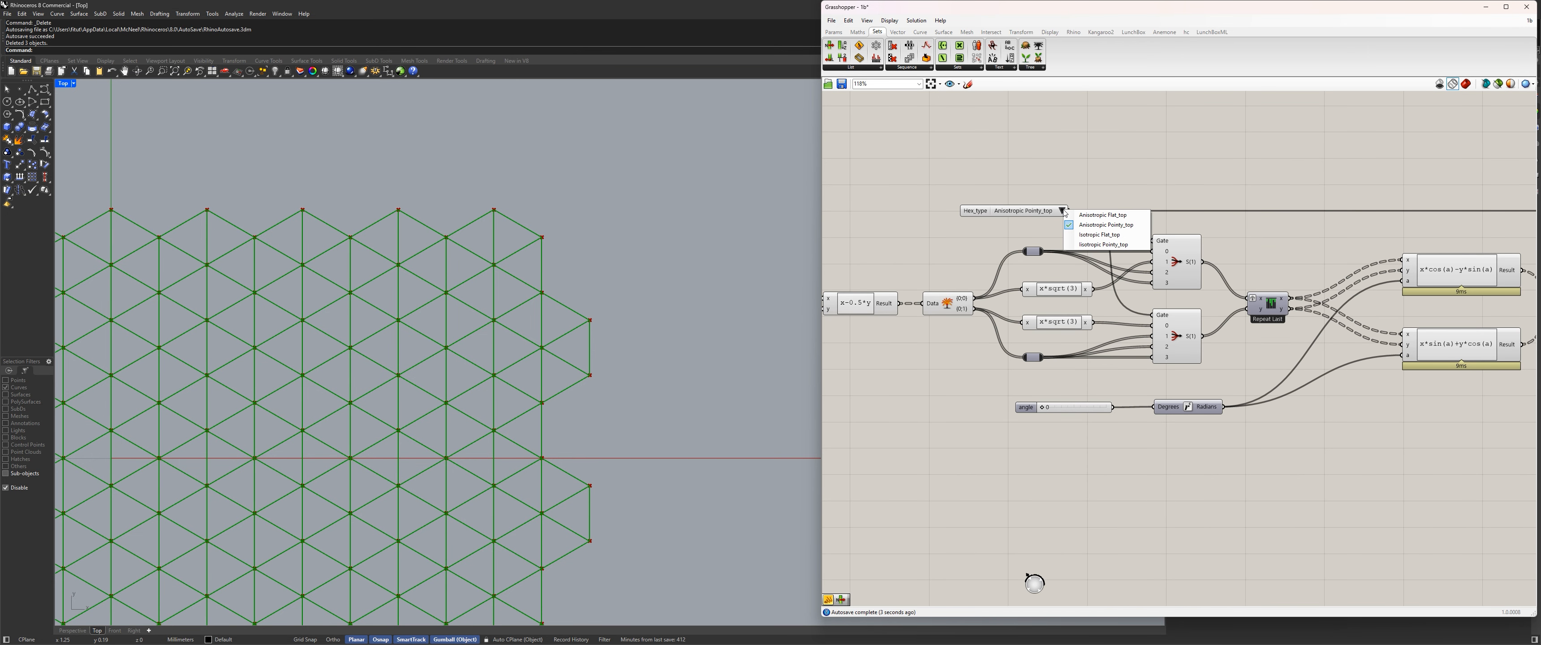
{"action": "left_click", "coordinate": [1088, 221]}
Examine the flat-top triangle grid in the Top viewport, the subdivision branches and the available Hex_type options.
{"action": "scroll", "coordinate": [508, 223], "scroll_direction": "down", "scroll_amount": 13}
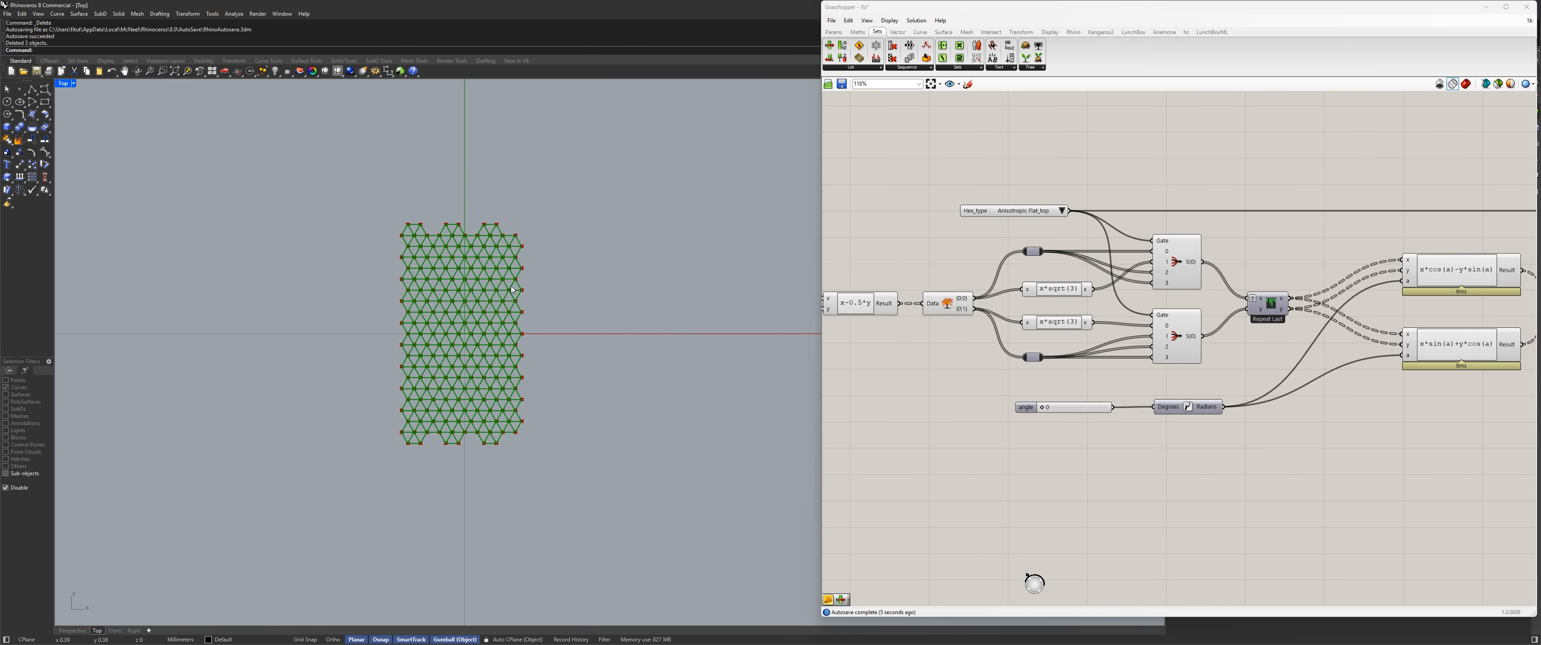
{"action": "scroll", "coordinate": [449, 272], "scroll_direction": "up", "scroll_amount": 8}
{"action": "scroll", "coordinate": [1015, 260], "scroll_direction": "down", "scroll_amount": 8}
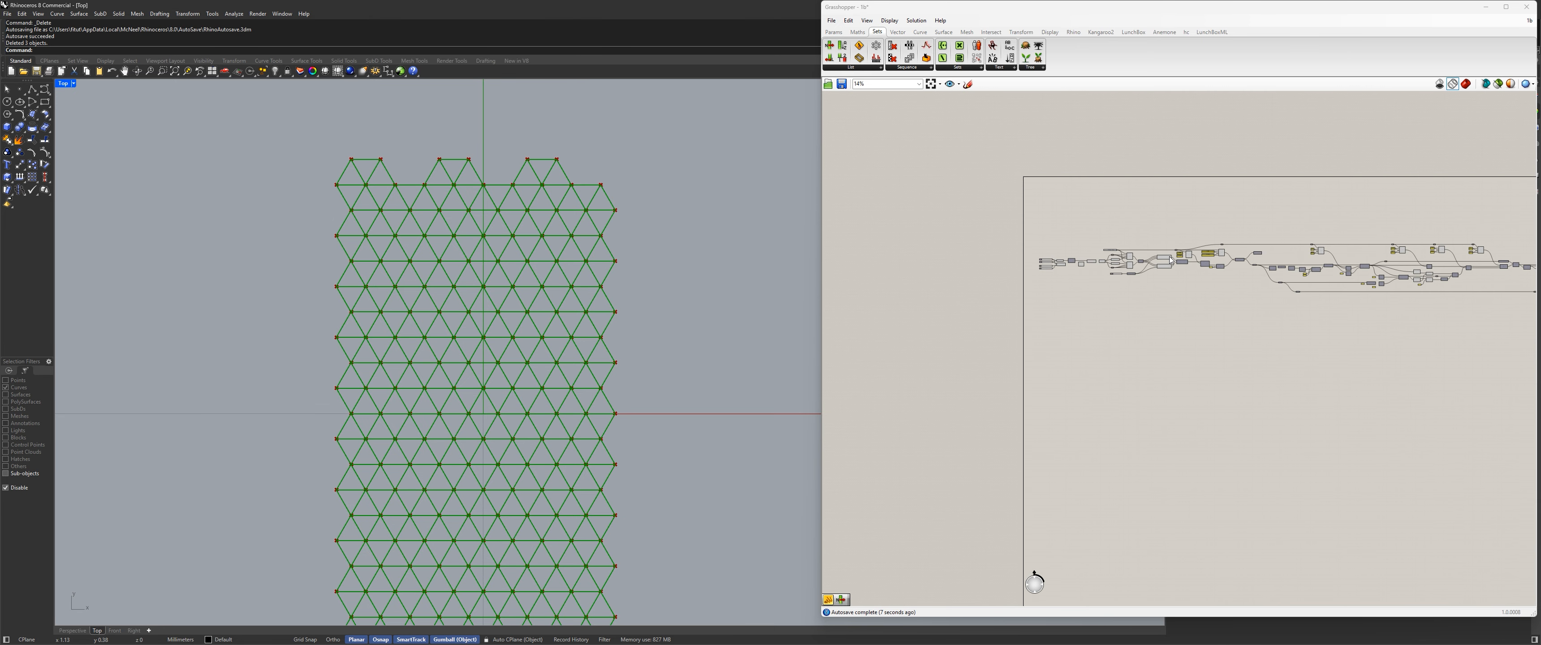
{"action": "scroll", "coordinate": [1087, 271], "scroll_direction": "up", "scroll_amount": 4}
{"action": "scroll", "coordinate": [1060, 226], "scroll_direction": "up", "scroll_amount": 4}
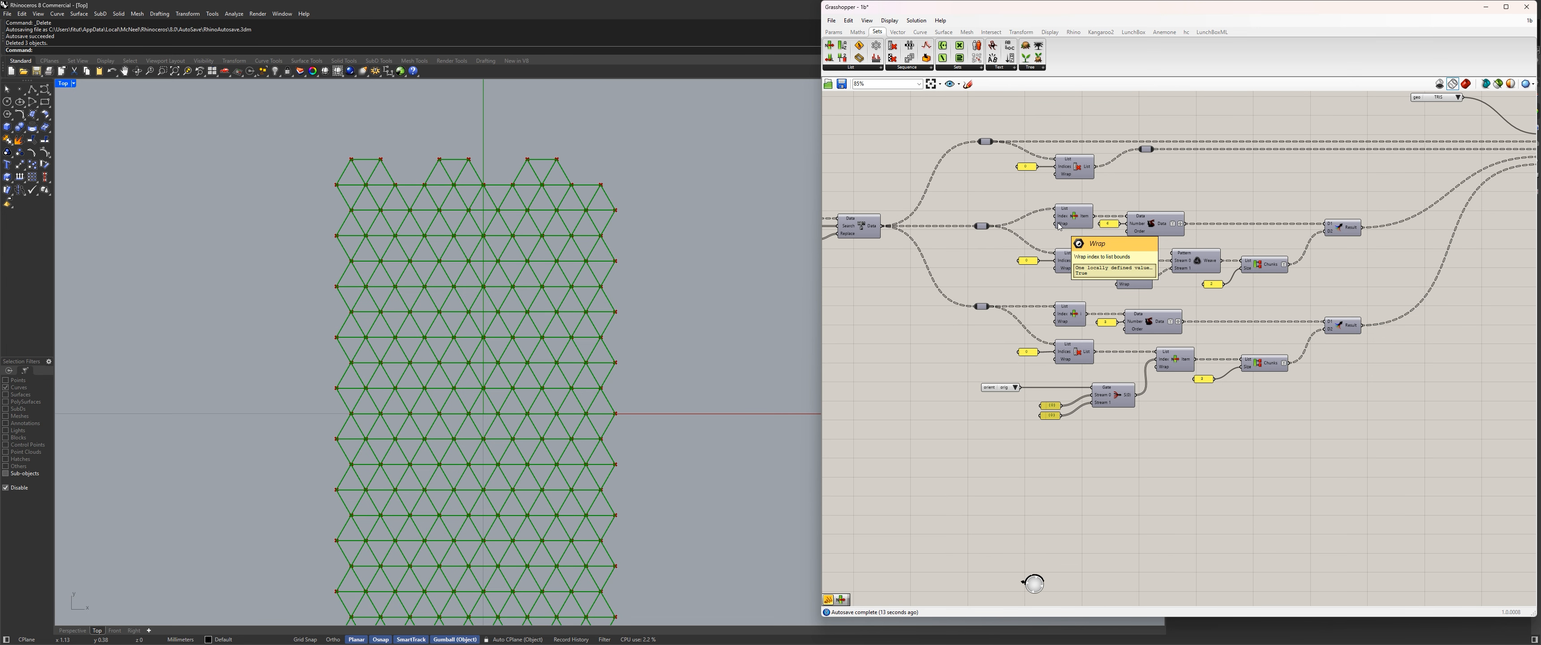
{"action": "scroll", "coordinate": [1059, 226], "scroll_direction": "down", "scroll_amount": 8}
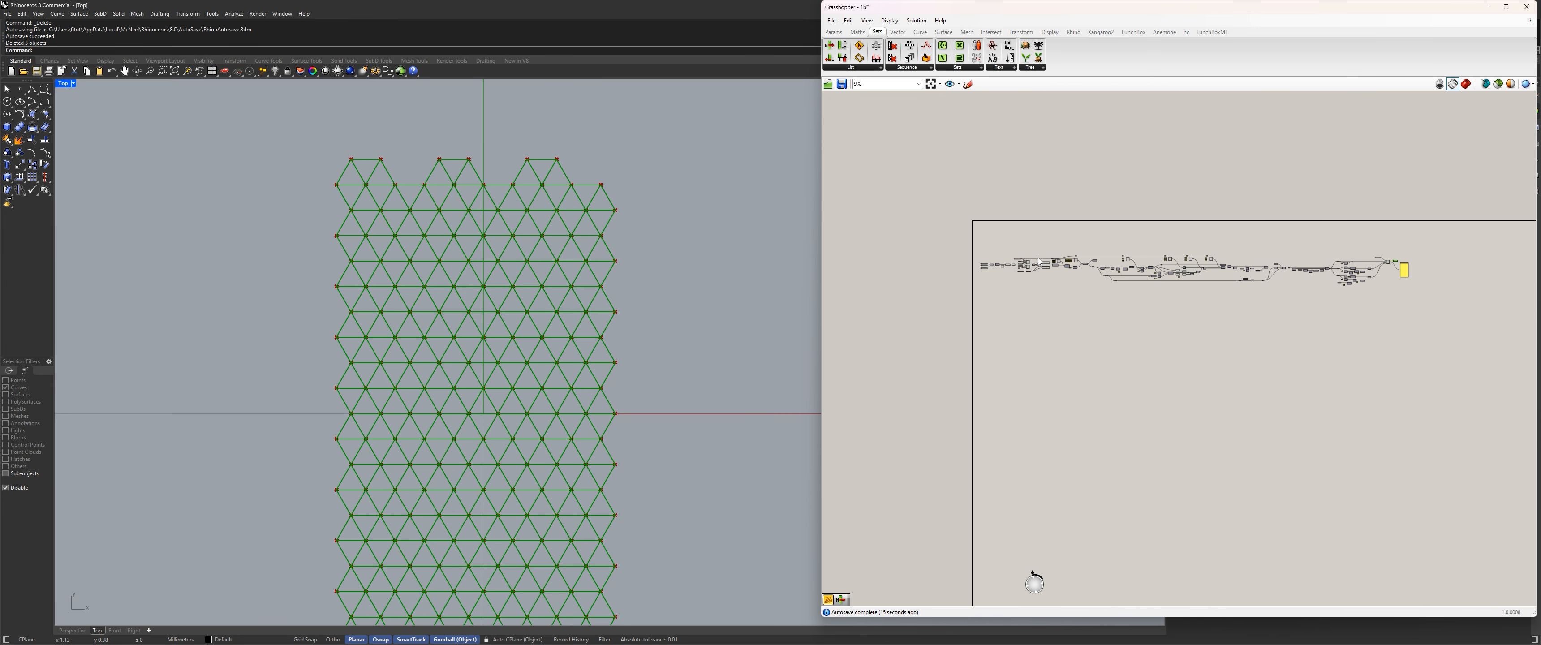
{"action": "scroll", "coordinate": [1040, 262], "scroll_direction": "up", "scroll_amount": 10}
{"action": "left_click", "coordinate": [970, 250]}
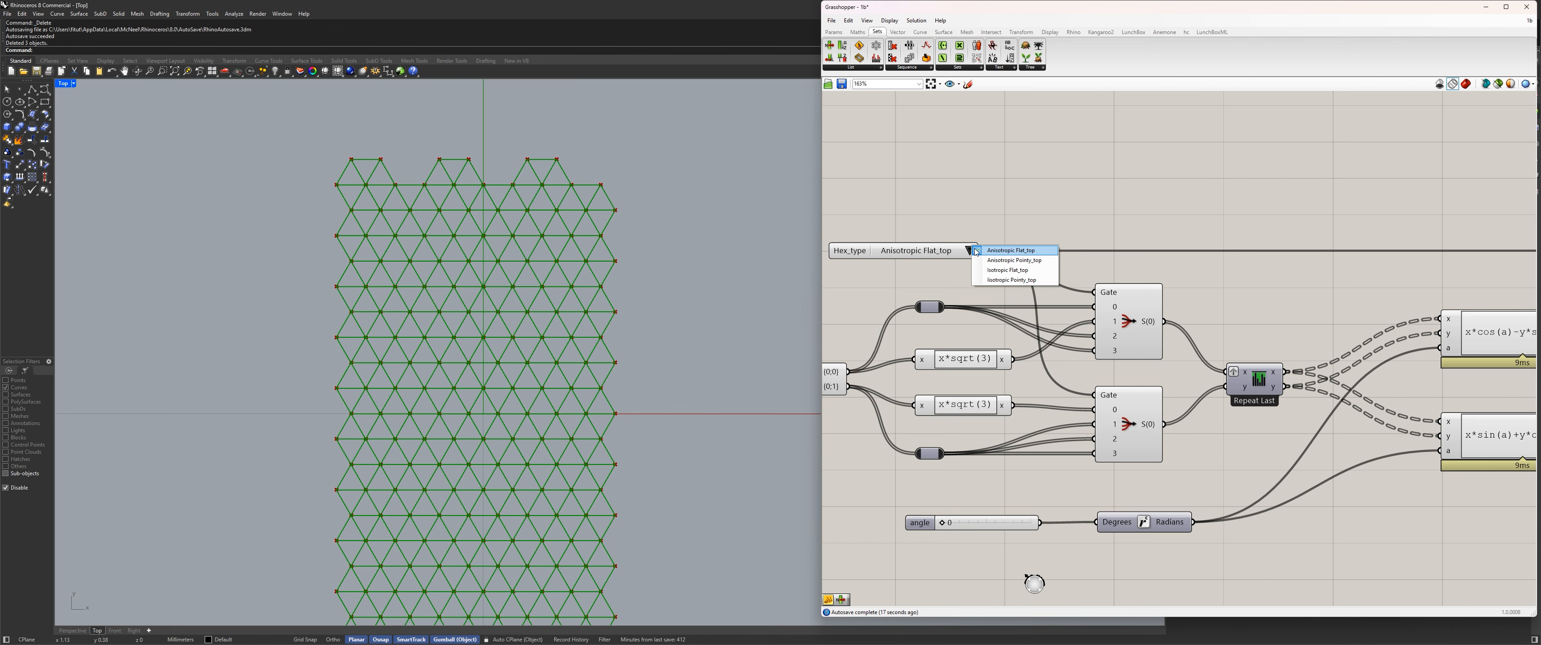
{"action": "left_click", "coordinate": [1005, 210]}
Set the str_type value list controlling the structure's Stream Filter to closed.
{"action": "scroll", "coordinate": [1005, 209], "scroll_direction": "down", "scroll_amount": 5}
{"action": "scroll", "coordinate": [1094, 230], "scroll_direction": "down", "scroll_amount": 4}
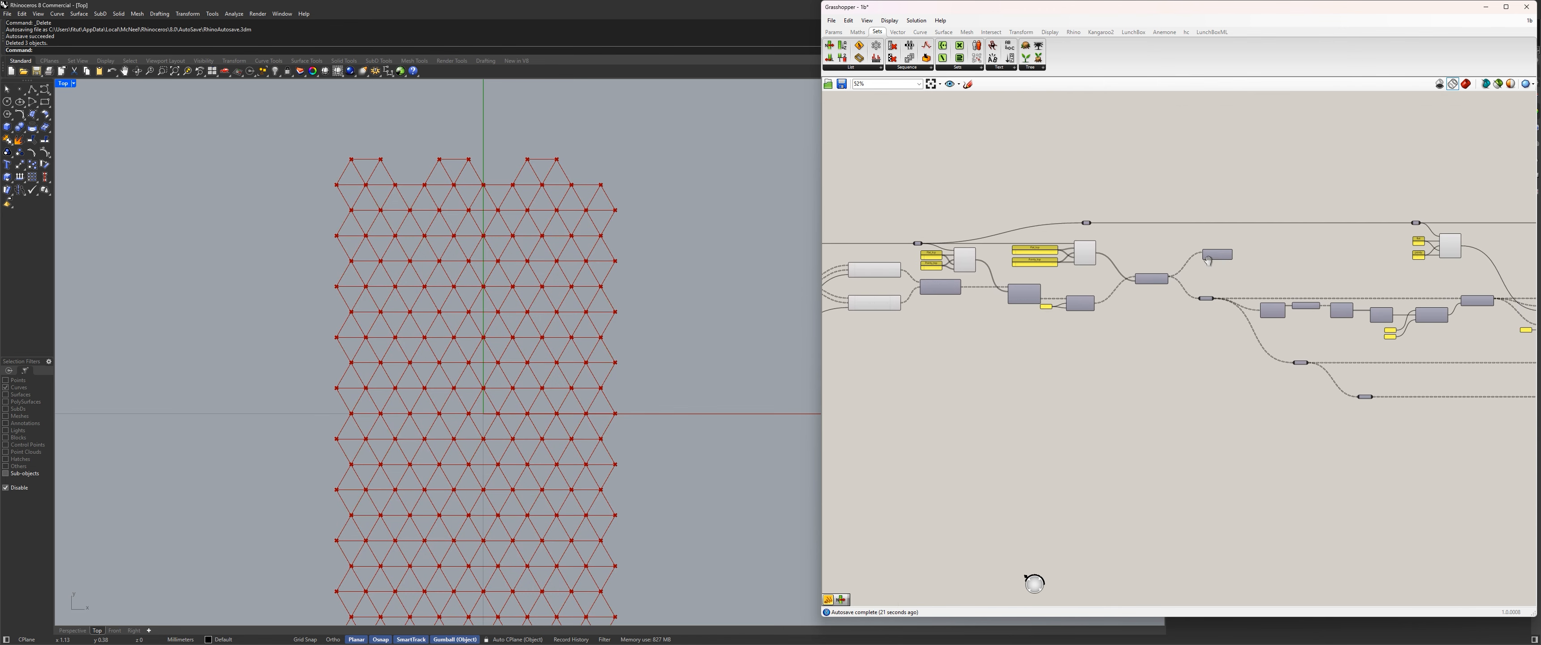
{"action": "scroll", "coordinate": [1128, 274], "scroll_direction": "up", "scroll_amount": 9}
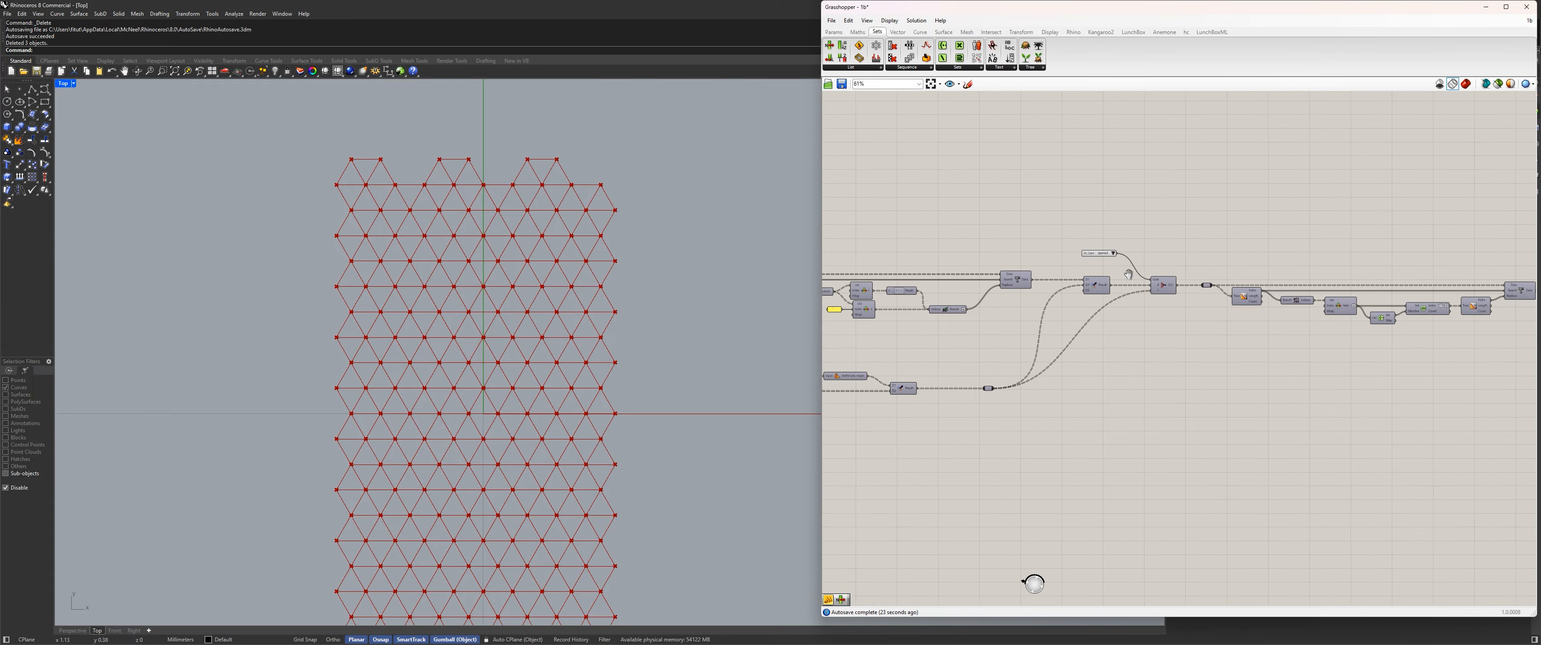
{"action": "left_click", "coordinate": [1089, 232]}
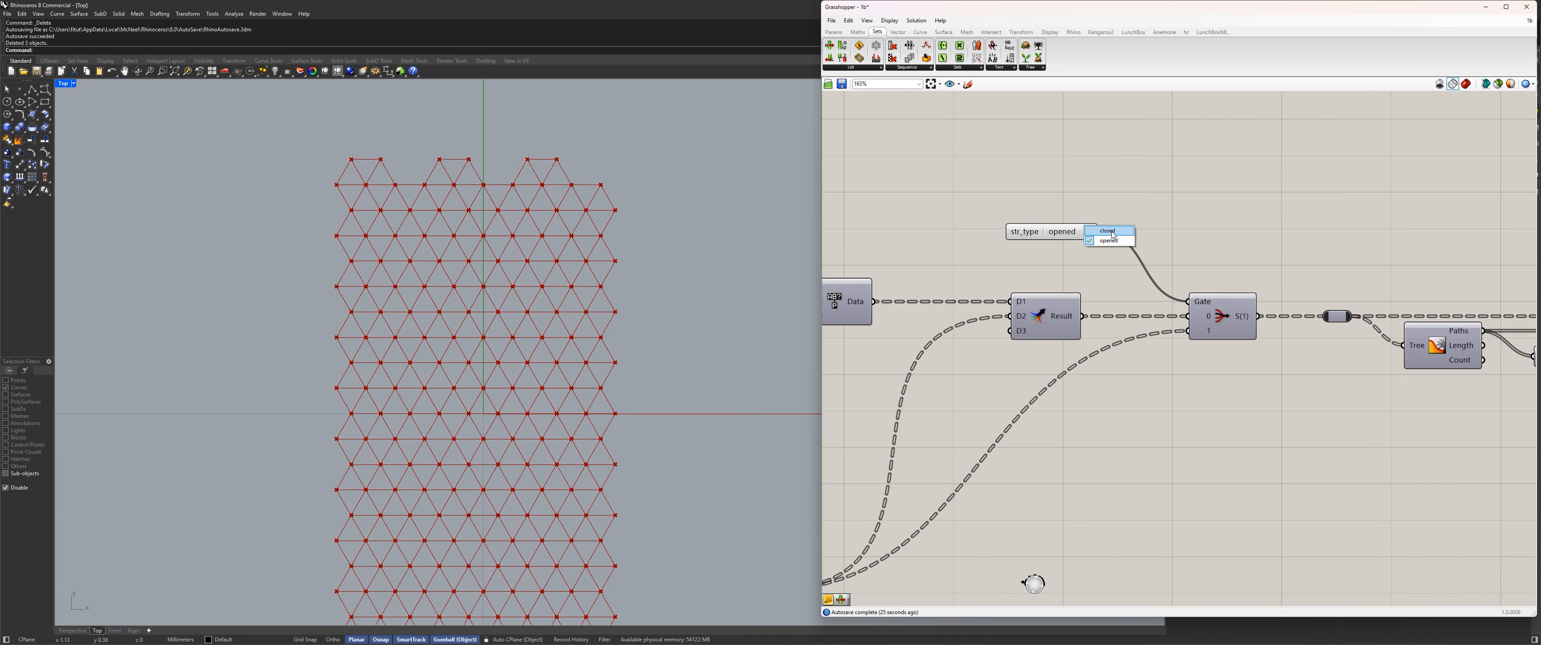
{"action": "left_click", "coordinate": [1113, 235]}
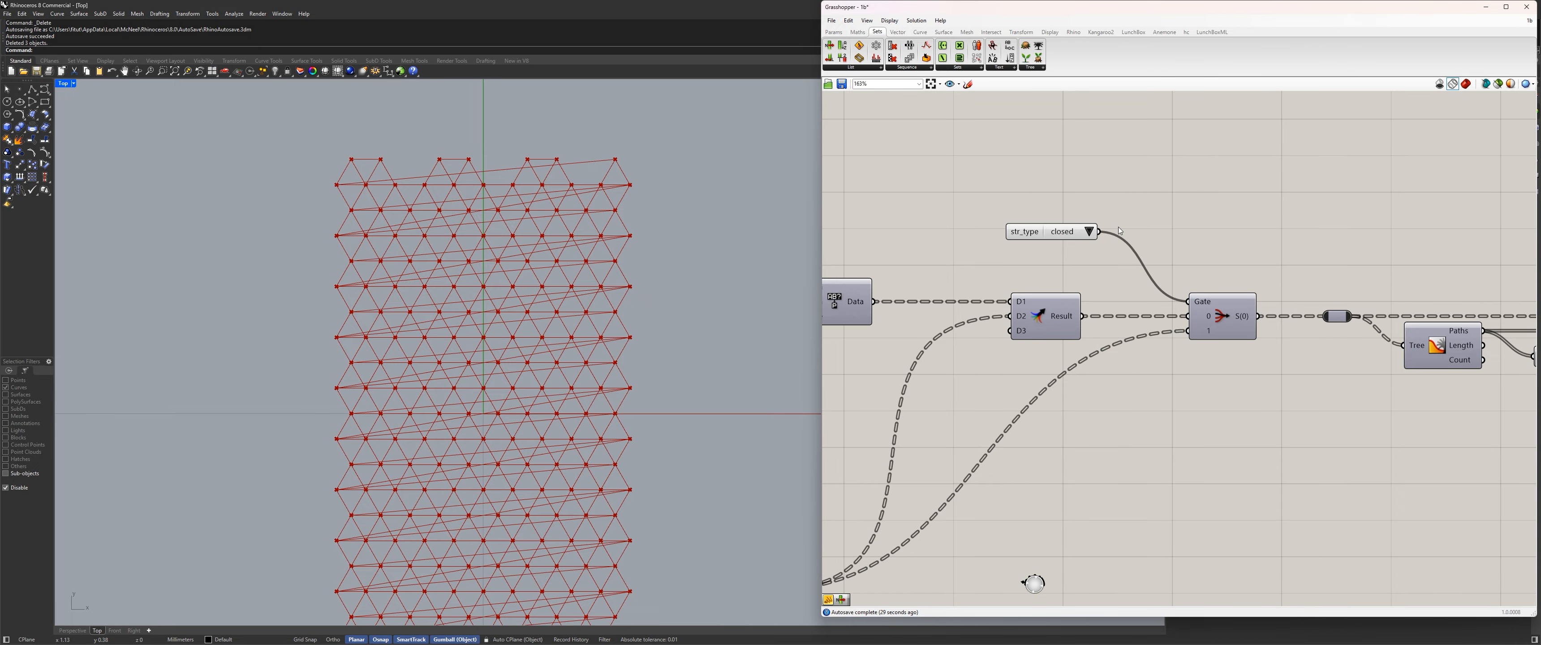
Set the +x slider below the div y slider to 2.
{"action": "scroll", "coordinate": [1088, 245], "scroll_direction": "down", "scroll_amount": 5}
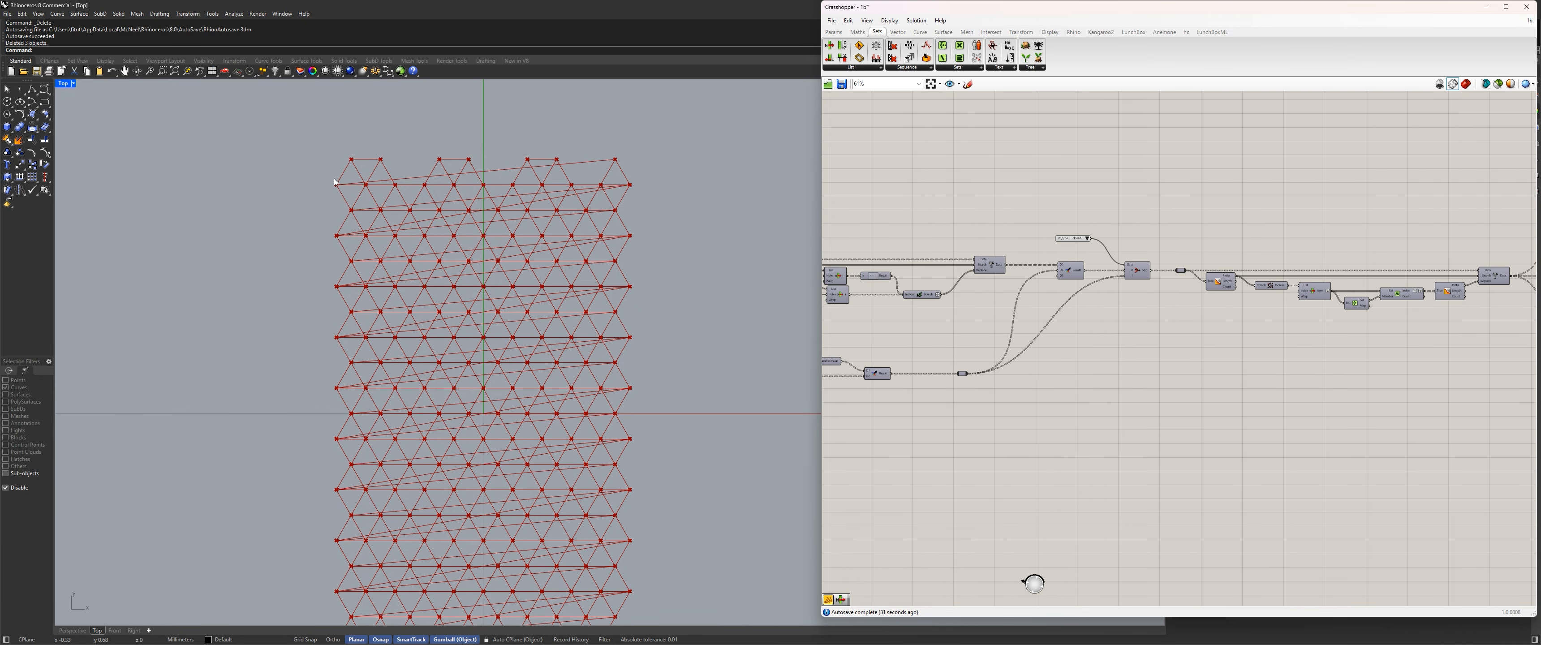
{"action": "scroll", "coordinate": [1125, 278], "scroll_direction": "down", "scroll_amount": 4}
{"action": "right_click_drag", "start_coordinate": [986, 292], "coordinate": [1331, 278]}
{"action": "scroll", "coordinate": [1014, 268], "scroll_direction": "up", "scroll_amount": 5}
{"action": "right_click_drag", "start_coordinate": [849, 278], "coordinate": [1002, 292]}
{"action": "scroll", "coordinate": [1015, 269], "scroll_direction": "down", "scroll_amount": 6}
{"action": "scroll", "coordinate": [861, 256], "scroll_direction": "up", "scroll_amount": 10}
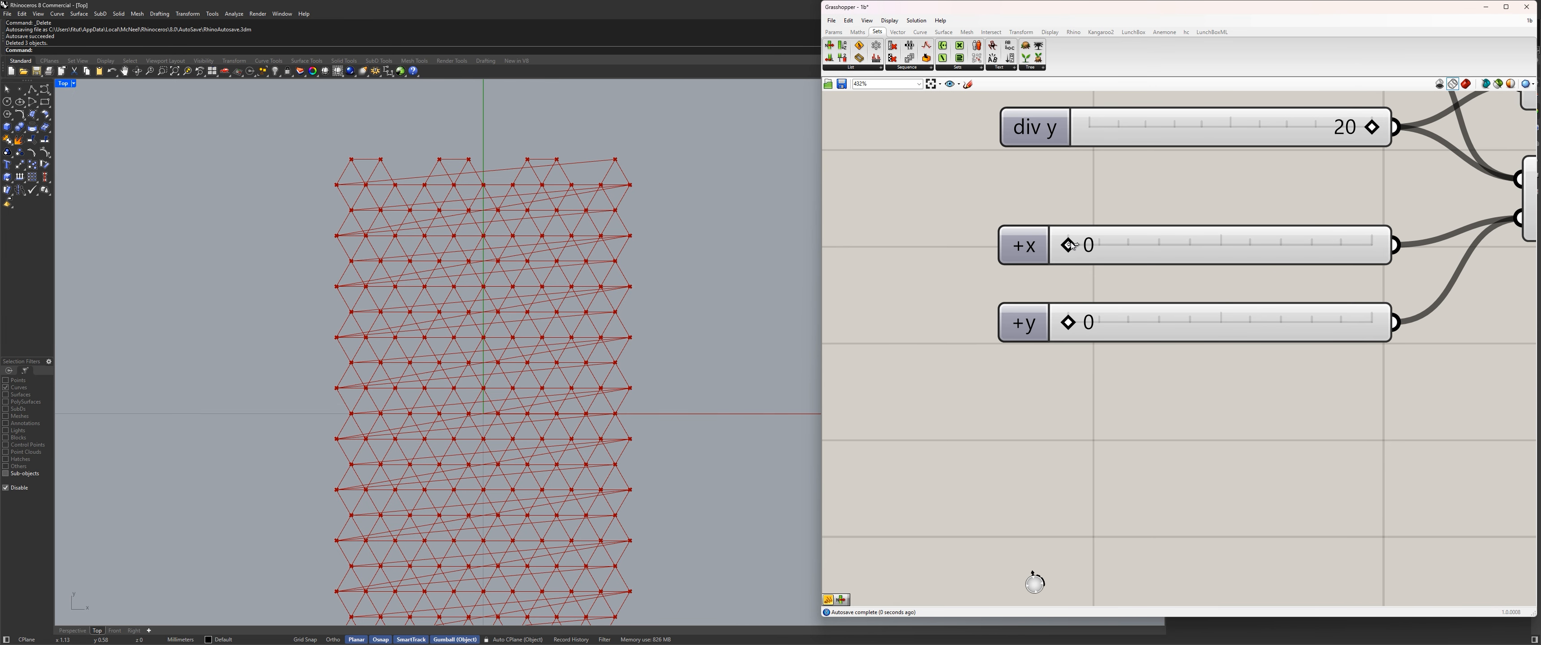
{"action": "left_click_drag", "start_coordinate": [1068, 246], "coordinate": [1121, 246]}
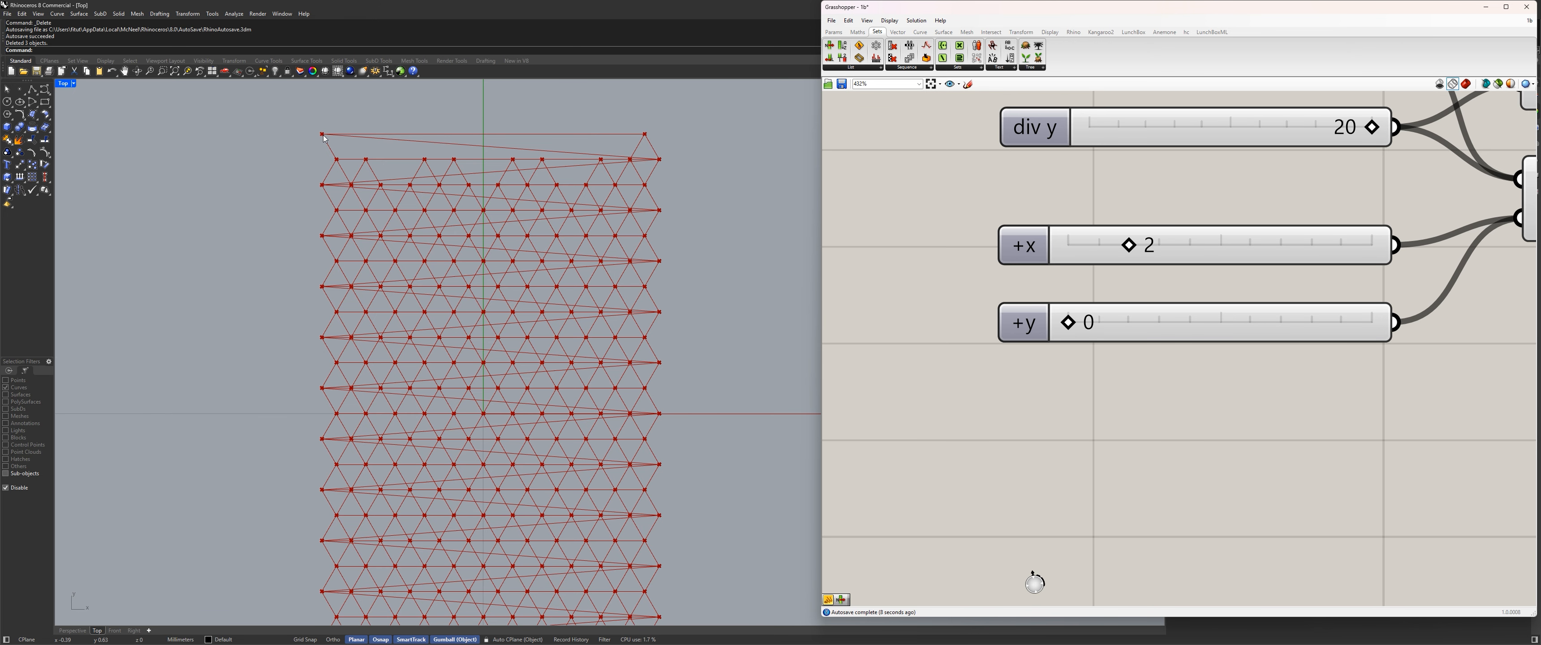
Switch the geo value list to QUADS and inspect the resulting polylines in the Top viewport.
{"action": "scroll", "coordinate": [1081, 216], "scroll_direction": "down", "scroll_amount": 15}
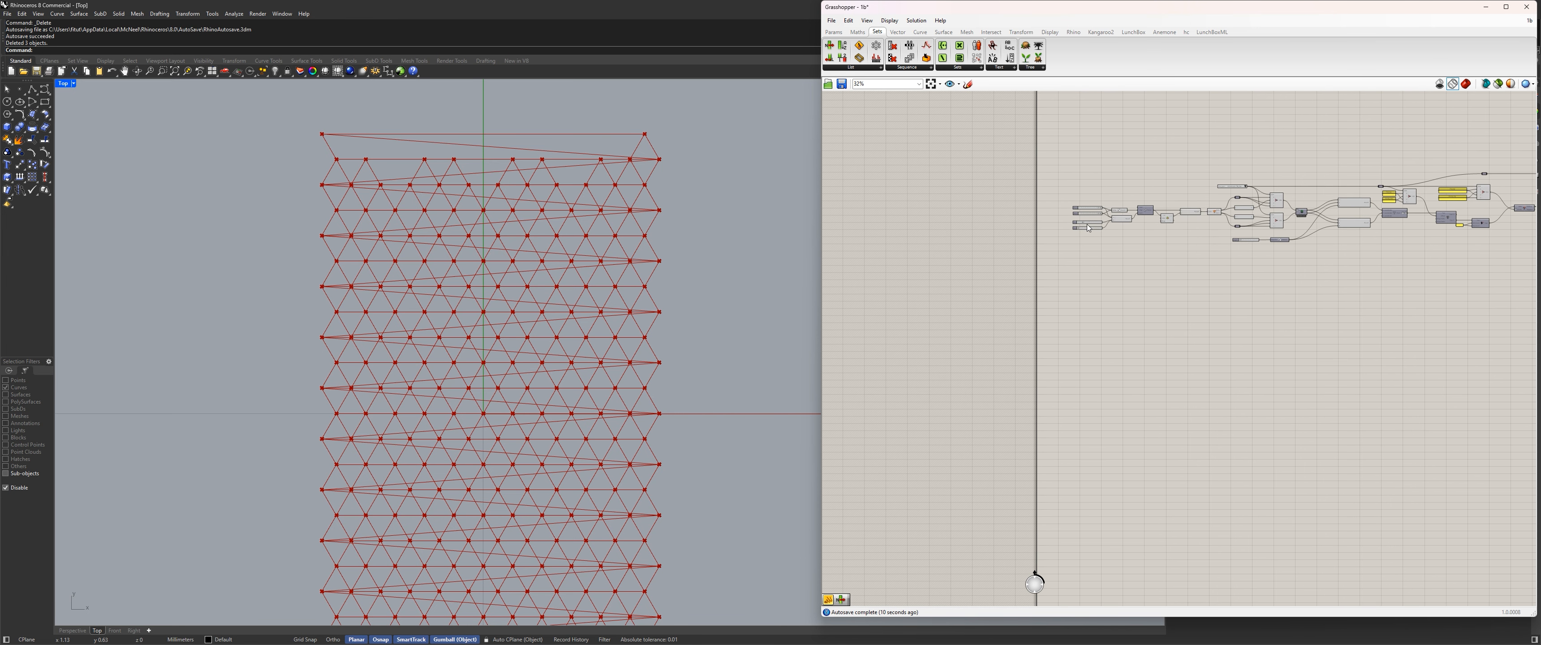
{"action": "right_click_drag", "start_coordinate": [1484, 215], "coordinate": [992, 222]}
{"action": "scroll", "coordinate": [991, 223], "scroll_direction": "up", "scroll_amount": 5}
{"action": "scroll", "coordinate": [1154, 253], "scroll_direction": "up", "scroll_amount": 9}
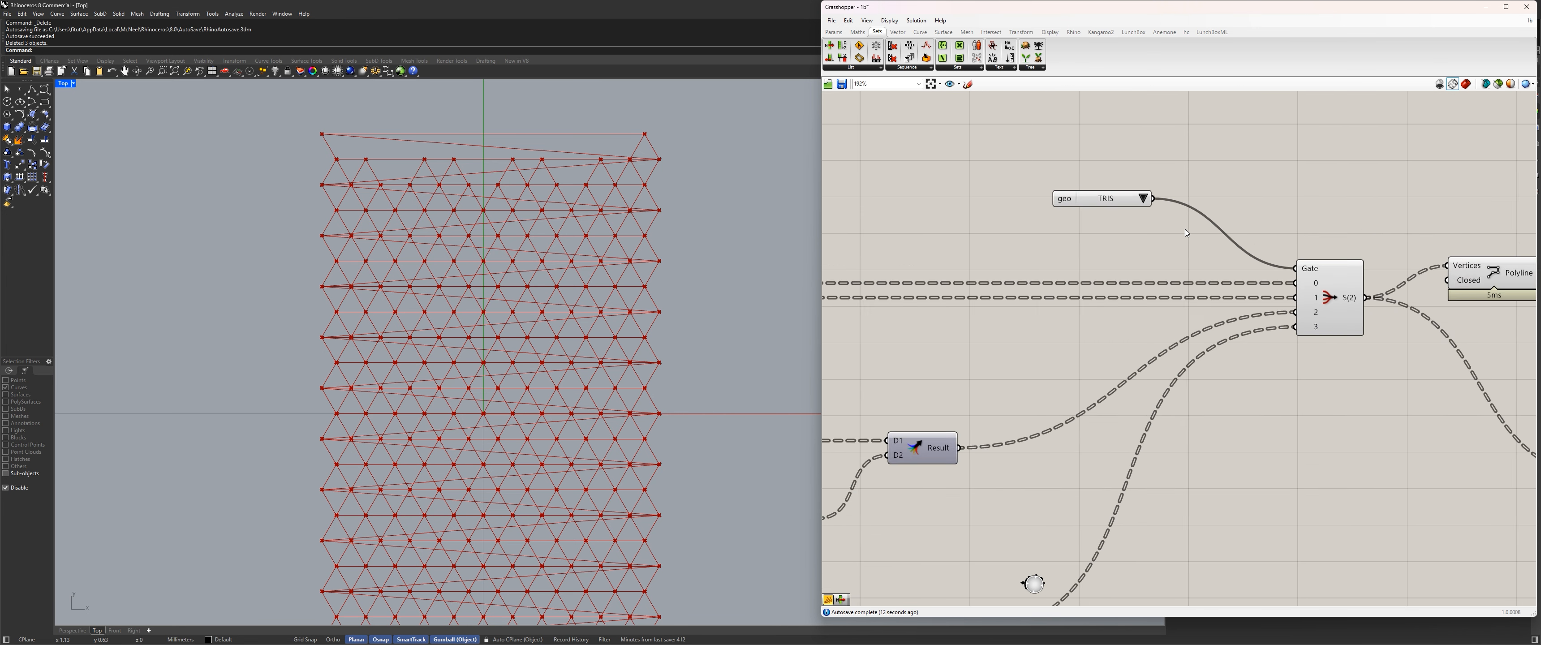
{"action": "left_click", "coordinate": [1007, 191]}
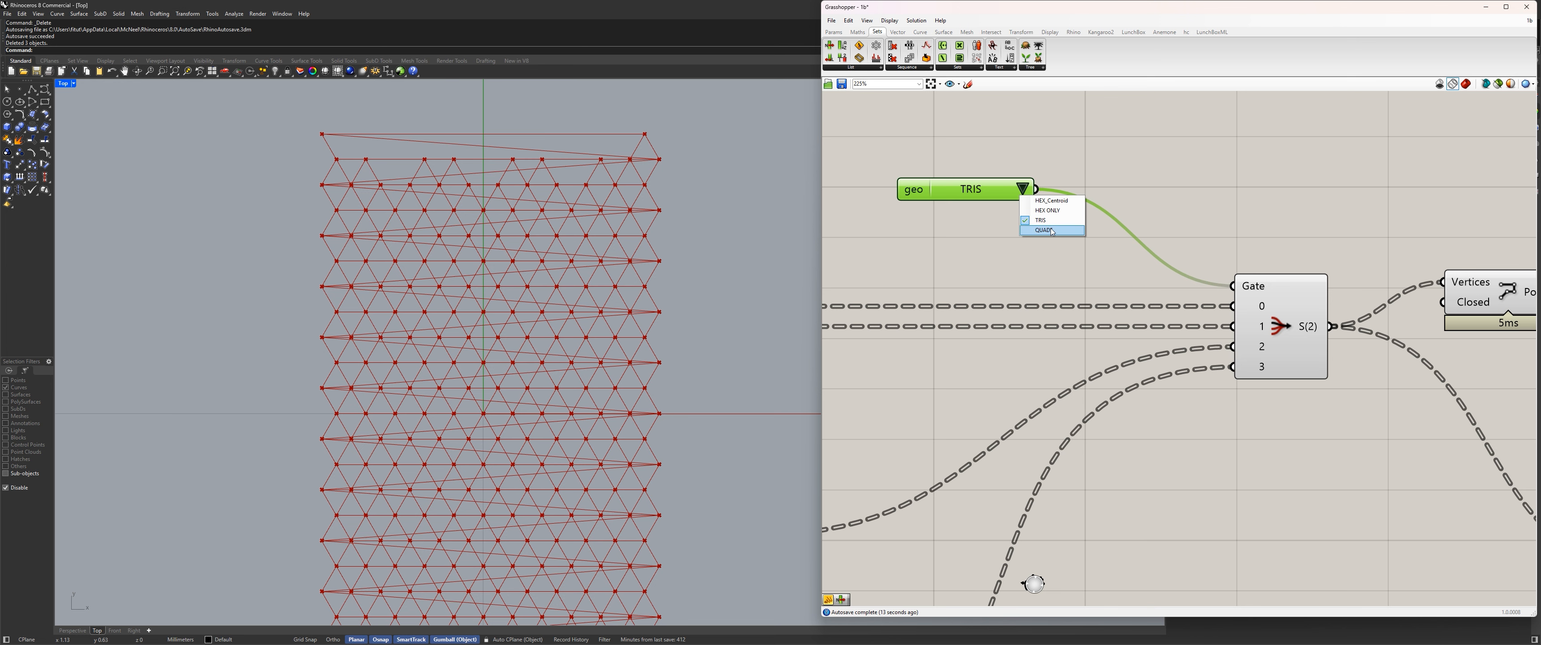
{"action": "left_click", "coordinate": [1049, 232]}
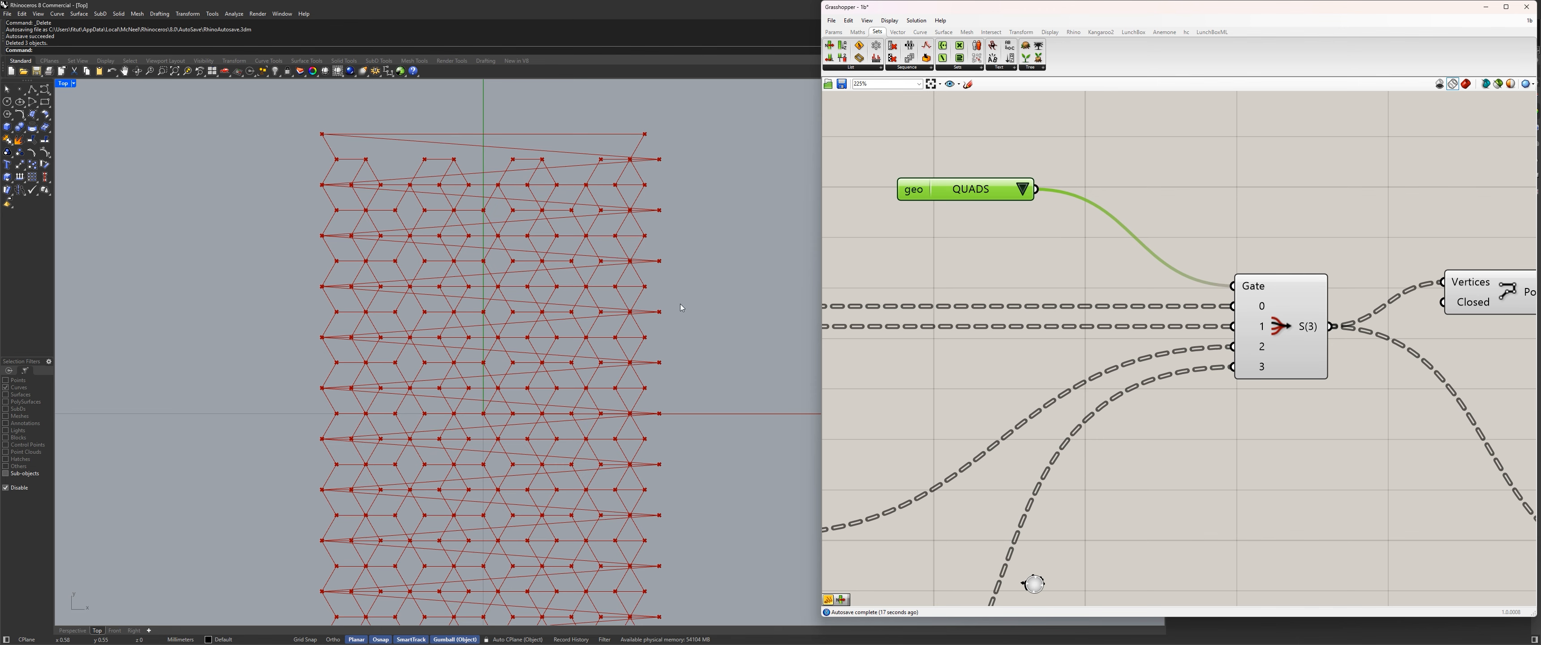
{"action": "scroll", "coordinate": [653, 221], "scroll_direction": "up", "scroll_amount": 2}
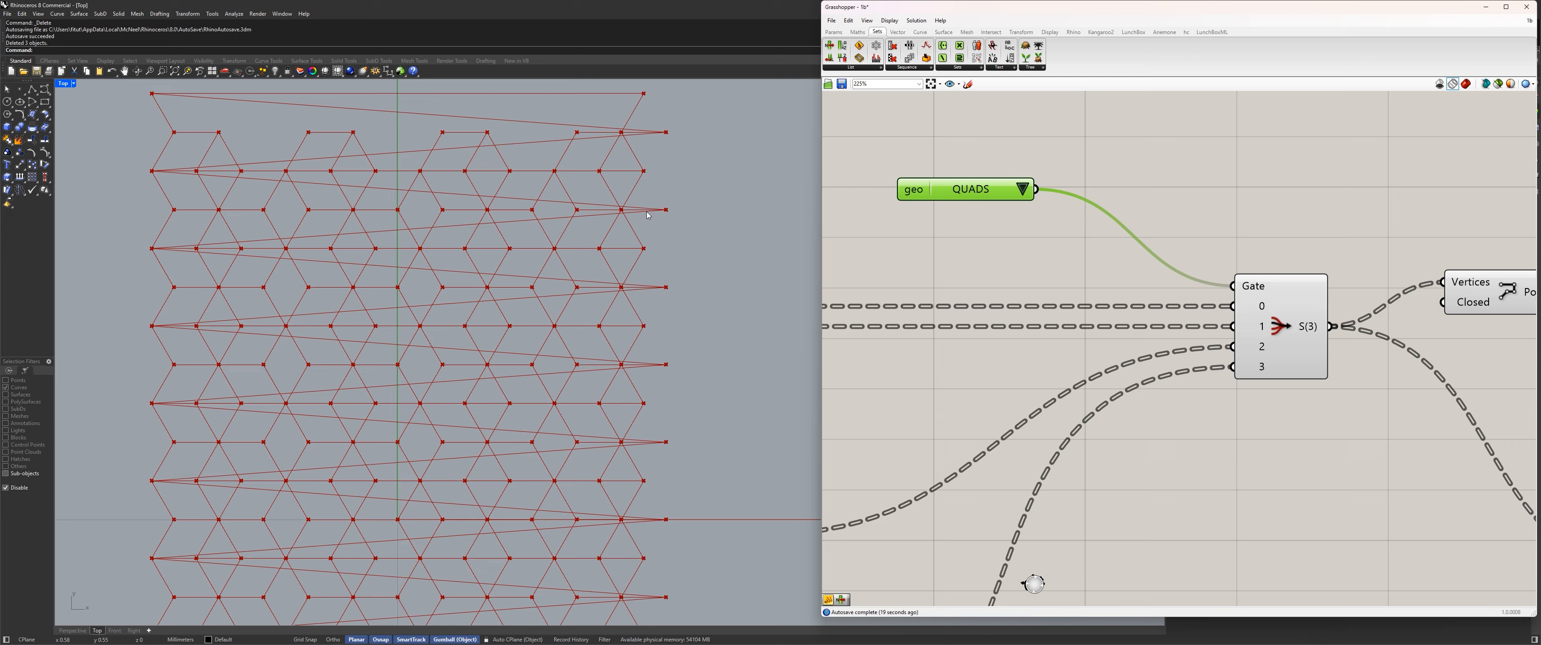
{"action": "scroll", "coordinate": [628, 240], "scroll_direction": "down", "scroll_amount": 6}
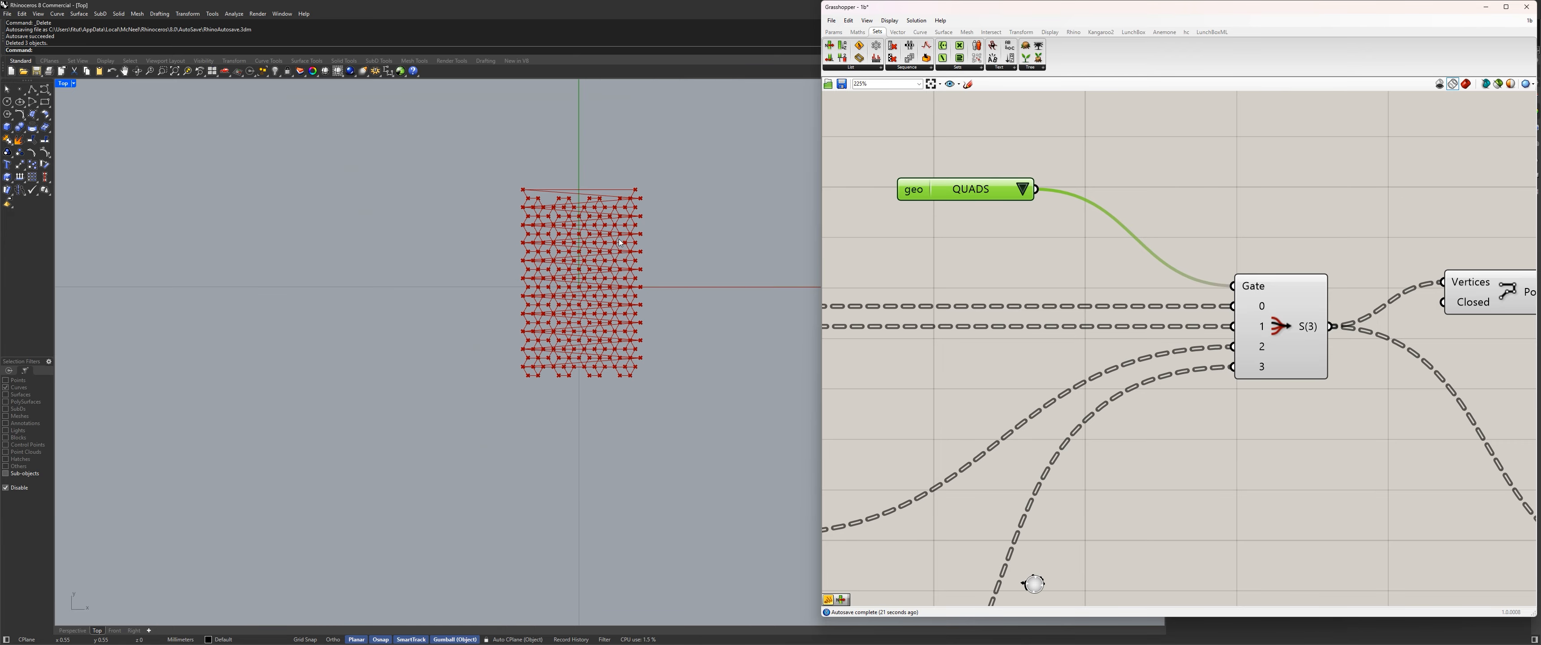
Set the Hex_type value list to Anisotropic Pointy_top and inspect the quad polylines in the Top viewport.
{"action": "scroll", "coordinate": [610, 249], "scroll_direction": "up", "scroll_amount": 4}
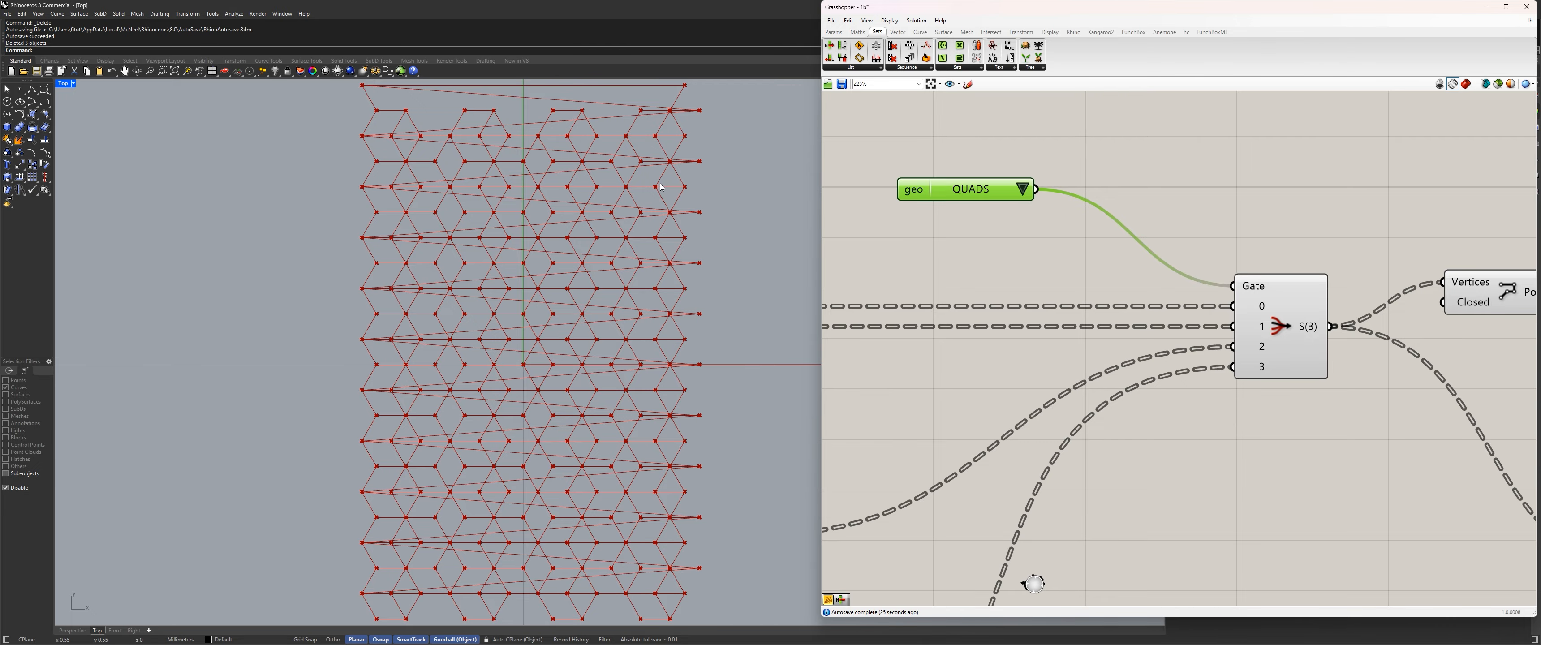
{"action": "scroll", "coordinate": [915, 268], "scroll_direction": "down", "scroll_amount": 1}
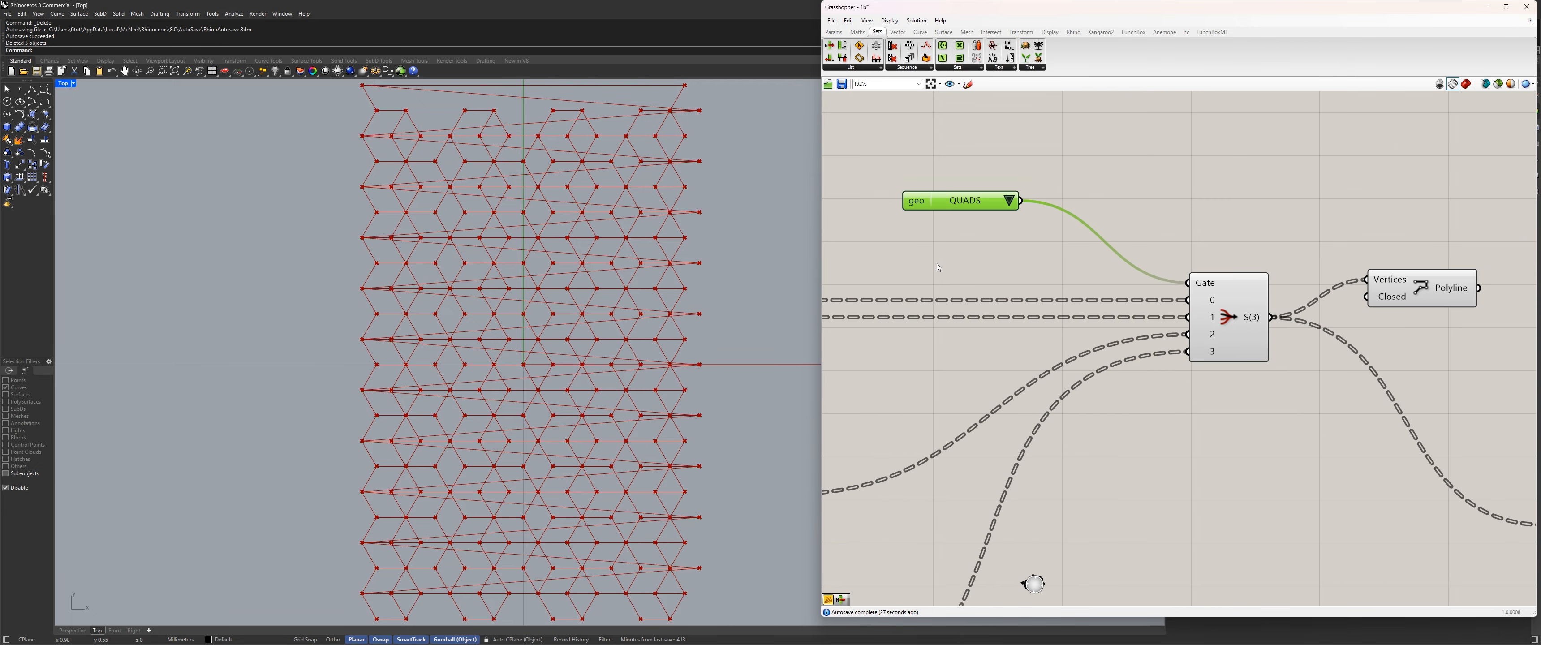
{"action": "scroll", "coordinate": [938, 268], "scroll_direction": "down", "scroll_amount": 10}
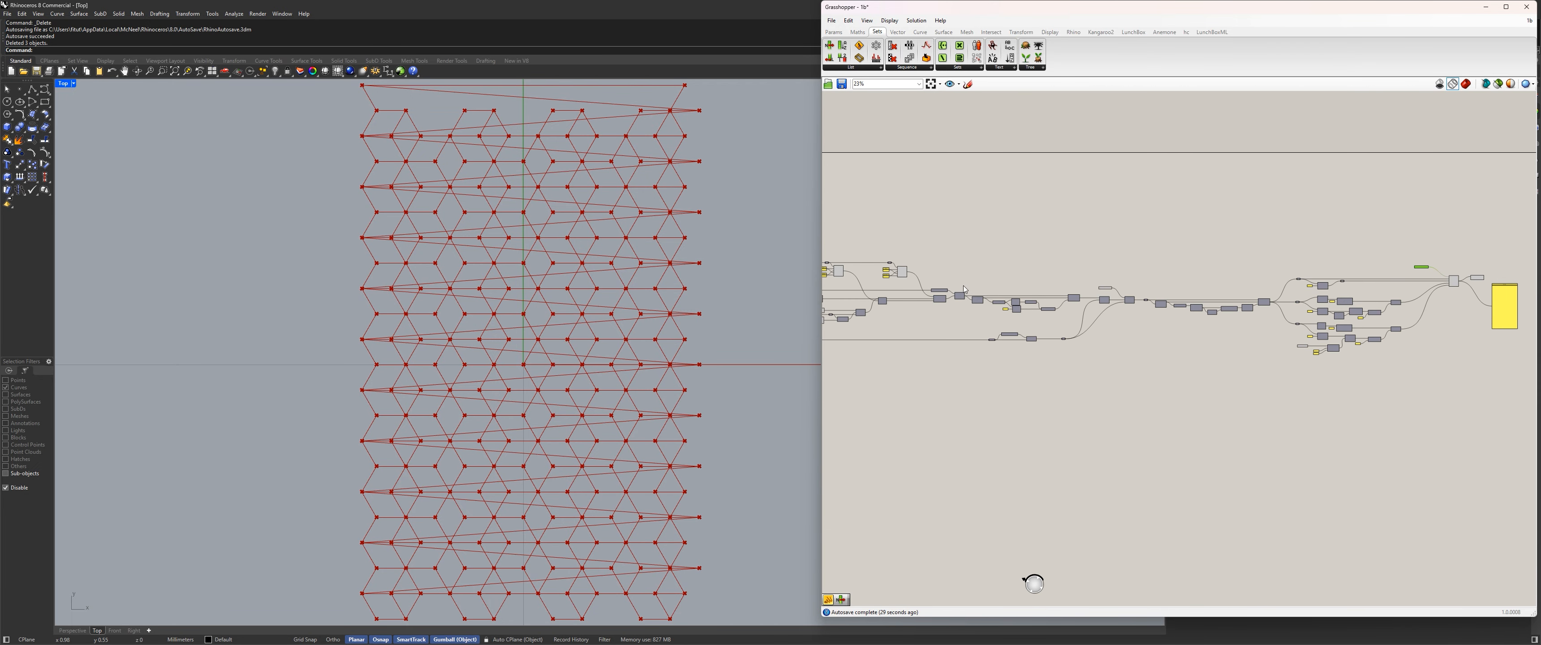
{"action": "scroll", "coordinate": [956, 270], "scroll_direction": "up", "scroll_amount": 11}
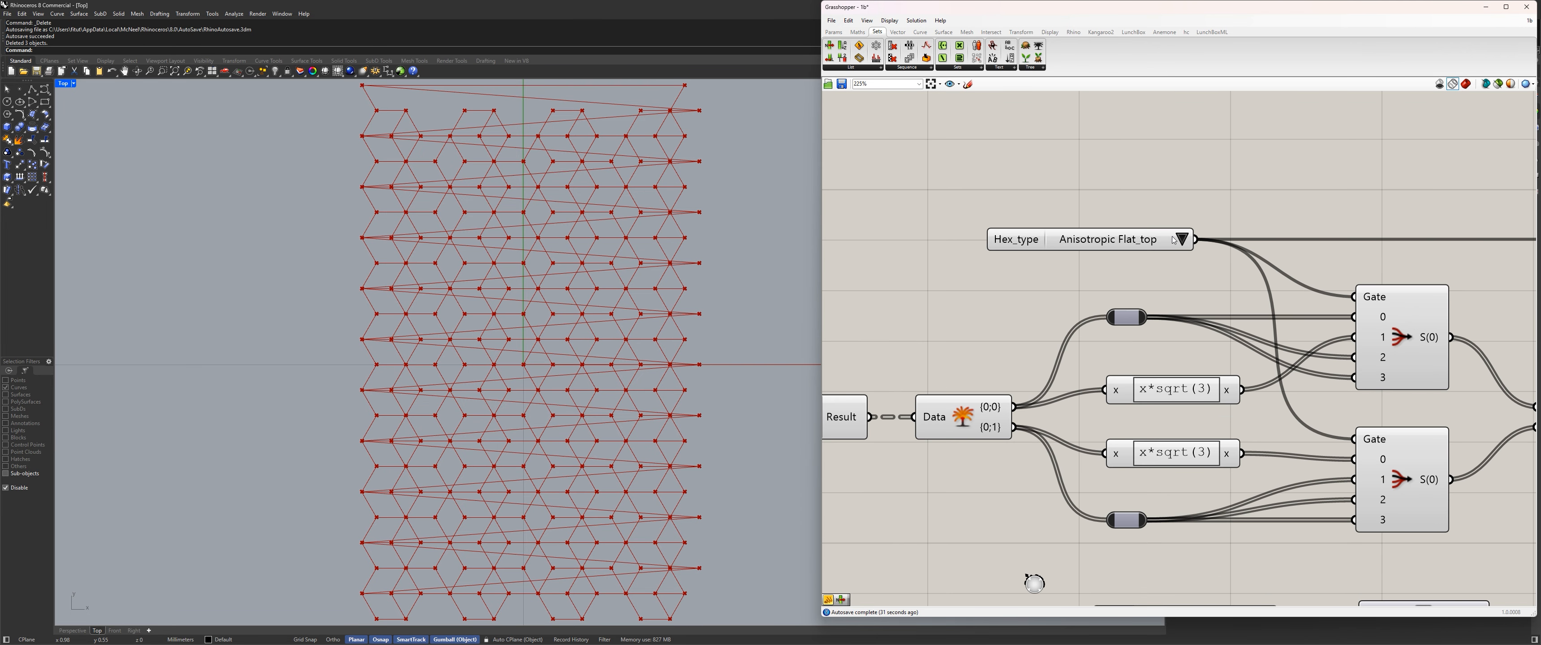
{"action": "left_click", "coordinate": [1182, 238]}
{"action": "left_click", "coordinate": [1225, 251]}
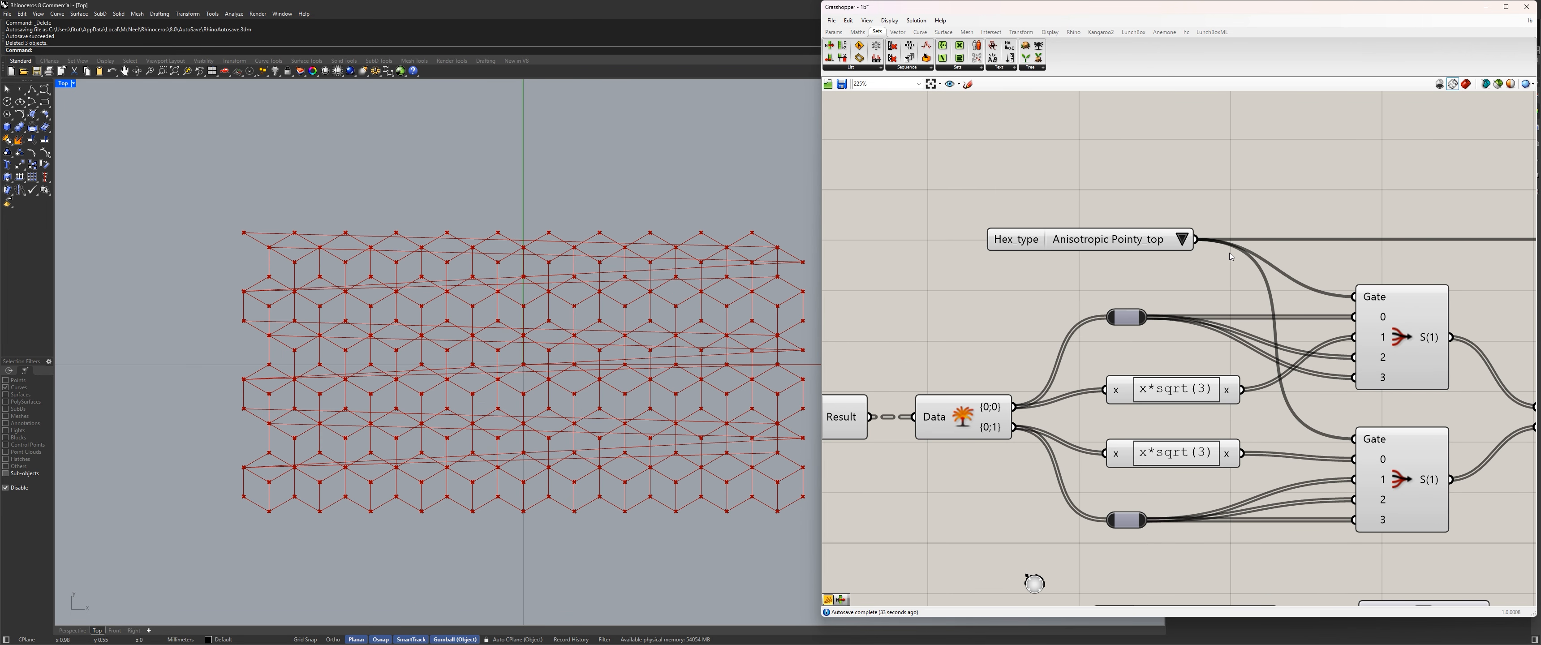
{"action": "scroll", "coordinate": [437, 309], "scroll_direction": "up", "scroll_amount": 1}
{"action": "scroll", "coordinate": [317, 333], "scroll_direction": "down", "scroll_amount": 3}
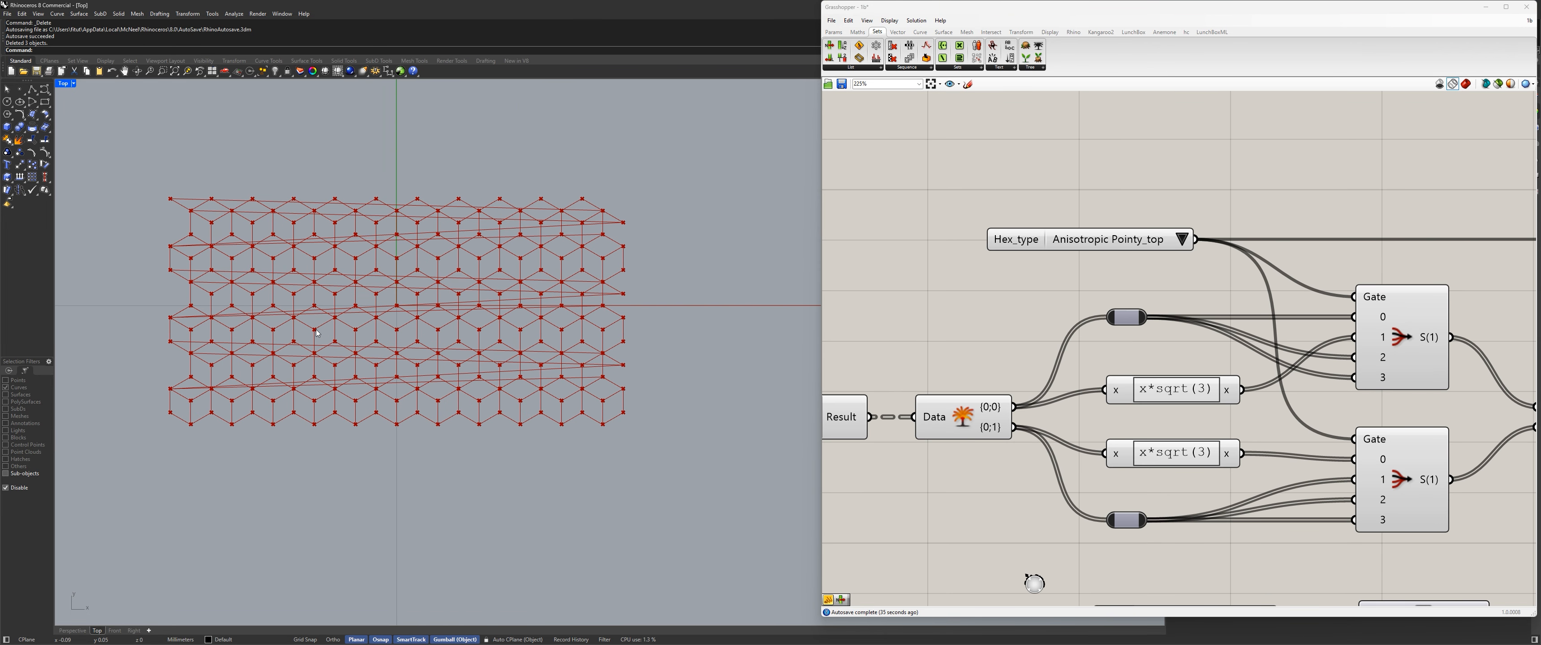
{"action": "scroll", "coordinate": [317, 335], "scroll_direction": "up", "scroll_amount": 2}
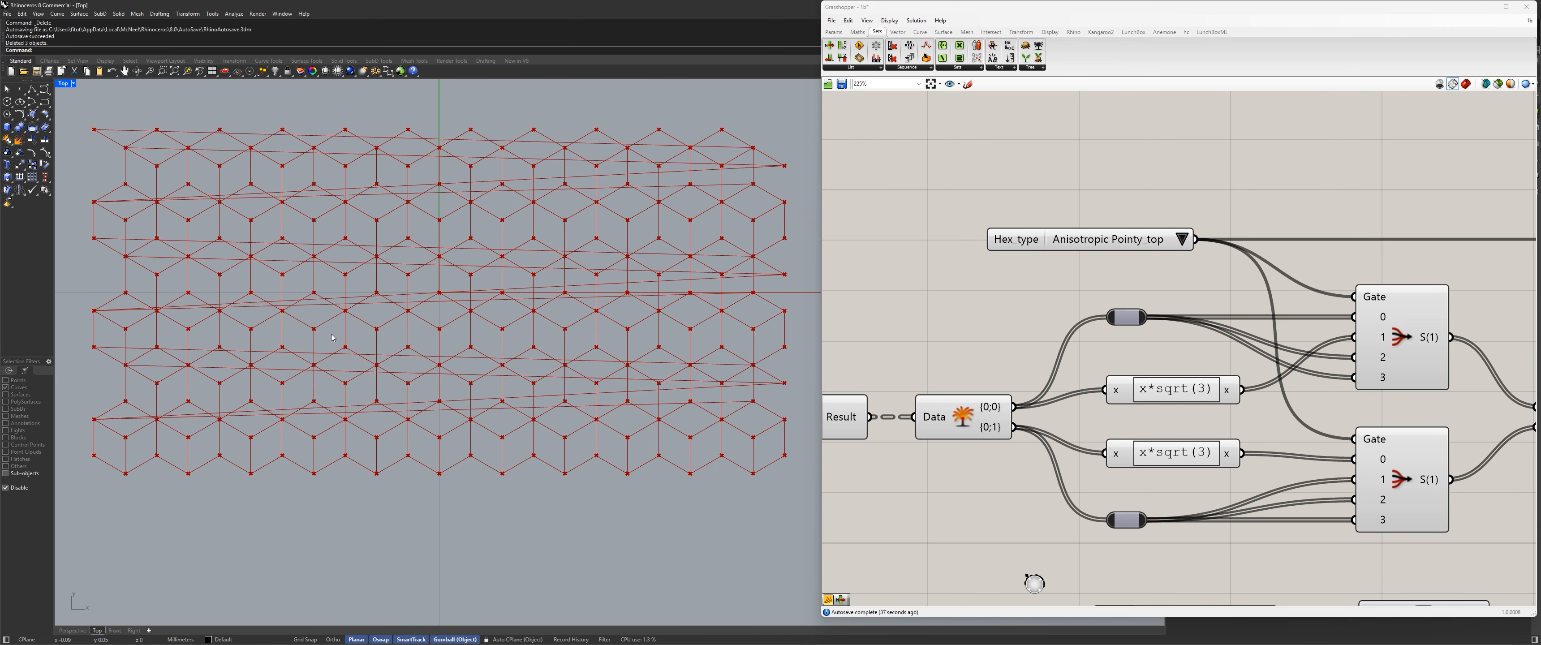
Switch the geo value list to TRIS and inspect the pointy-top triangle polylines in the Top viewport.
{"action": "scroll", "coordinate": [604, 311], "scroll_direction": "down", "scroll_amount": 6}
{"action": "scroll", "coordinate": [1097, 307], "scroll_direction": "down", "scroll_amount": 10}
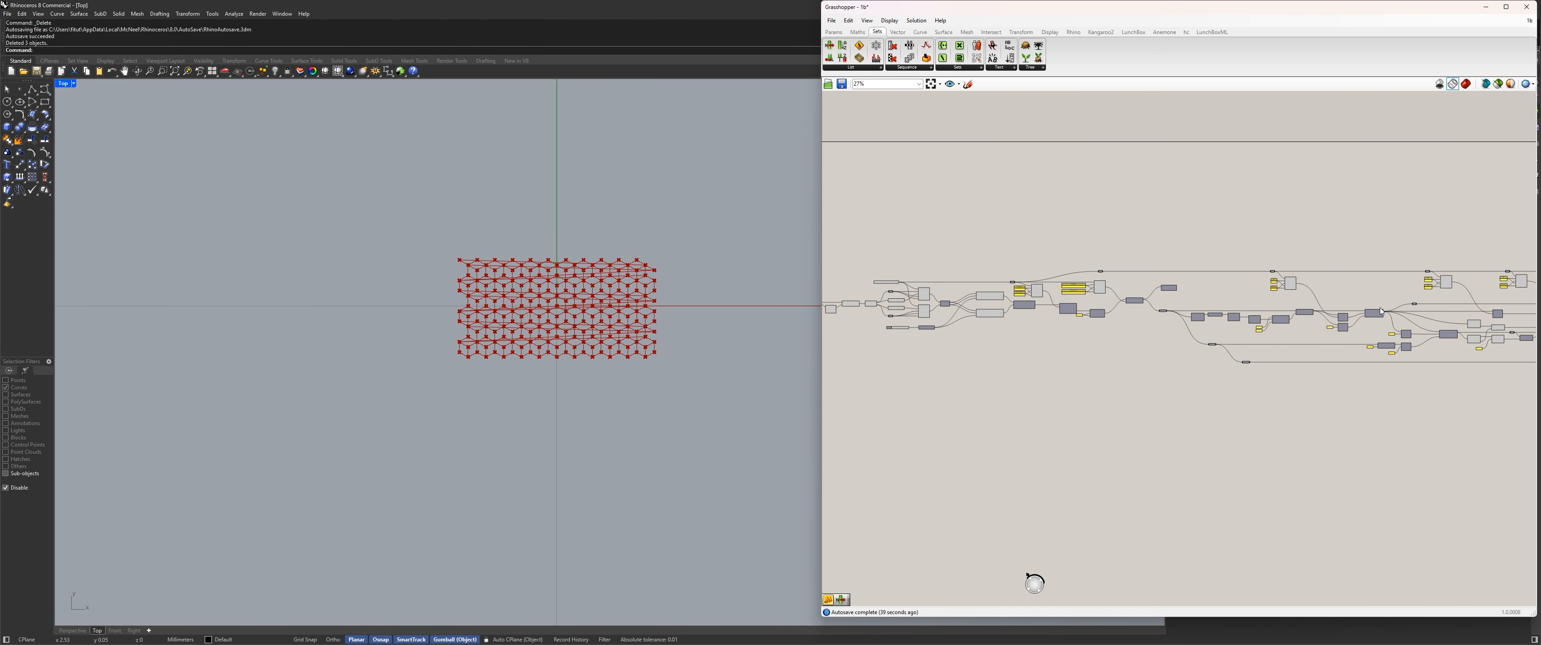
{"action": "scroll", "coordinate": [1022, 290], "scroll_direction": "up", "scroll_amount": 7}
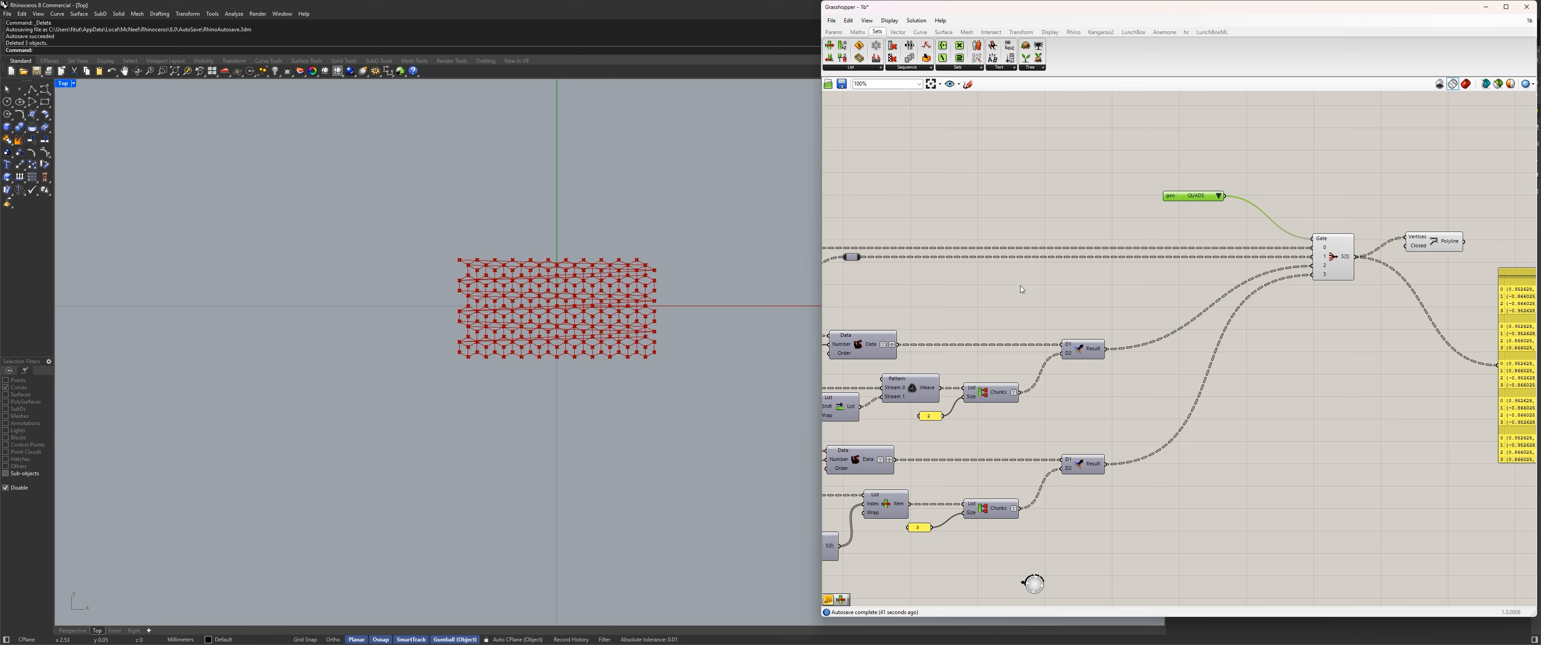
{"action": "left_click", "coordinate": [1218, 195]}
{"action": "left_click", "coordinate": [1241, 215]}
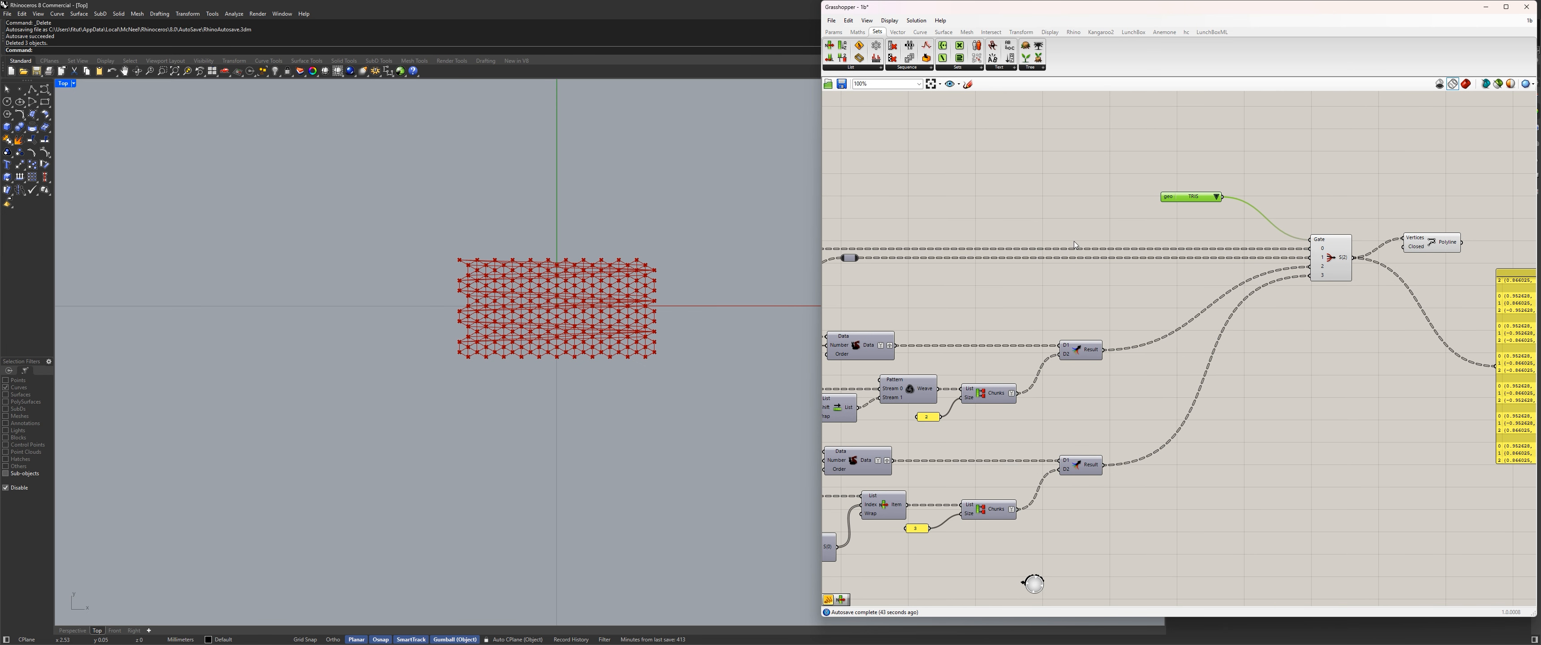
{"action": "scroll", "coordinate": [607, 278], "scroll_direction": "up", "scroll_amount": 5}
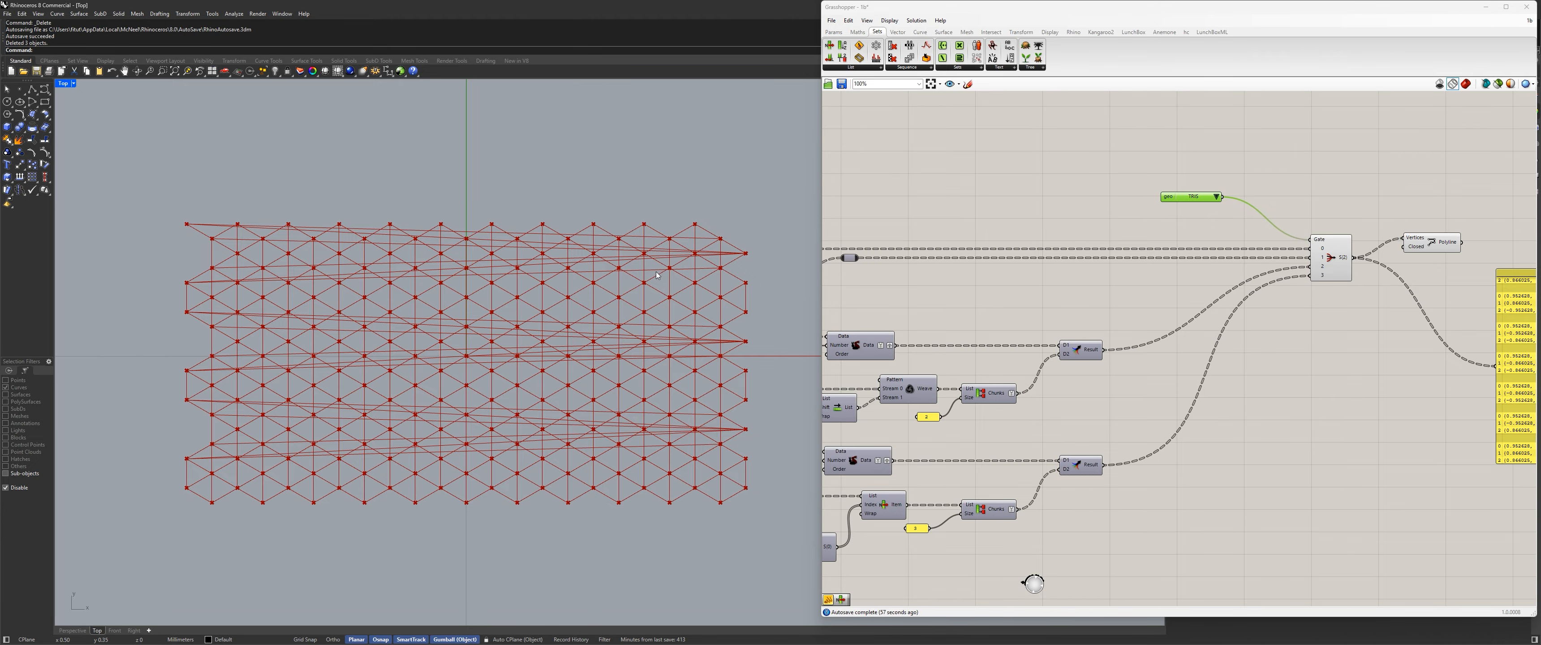
{"action": "scroll", "coordinate": [928, 360], "scroll_direction": "down", "scroll_amount": 10}
{"action": "right_click_drag", "start_coordinate": [1017, 328], "coordinate": [1307, 333]}
{"action": "scroll", "coordinate": [1029, 337], "scroll_direction": "up", "scroll_amount": 7}
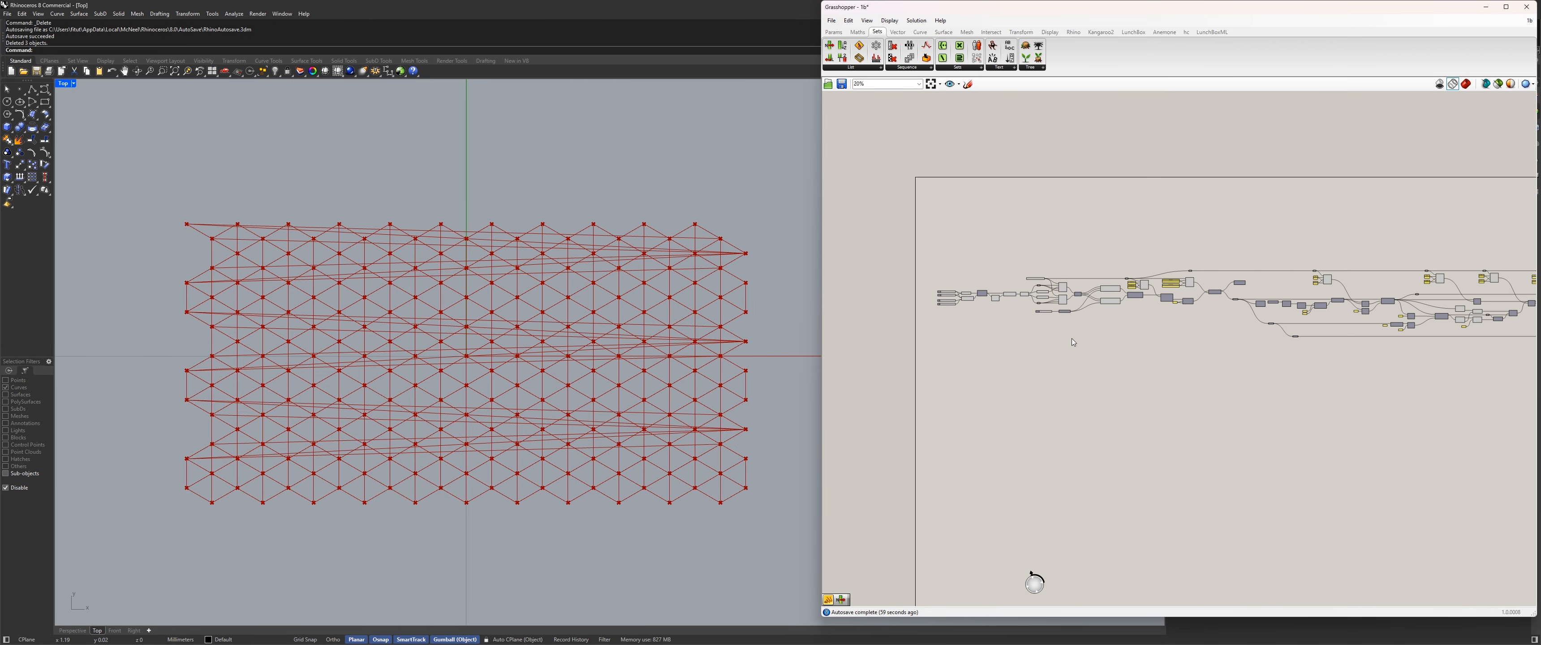
{"action": "left_click", "coordinate": [1112, 297]}
{"action": "scroll", "coordinate": [1006, 299], "scroll_direction": "up", "scroll_amount": 5}
{"action": "left_click_drag", "start_coordinate": [1099, 389], "coordinate": [853, 155]}
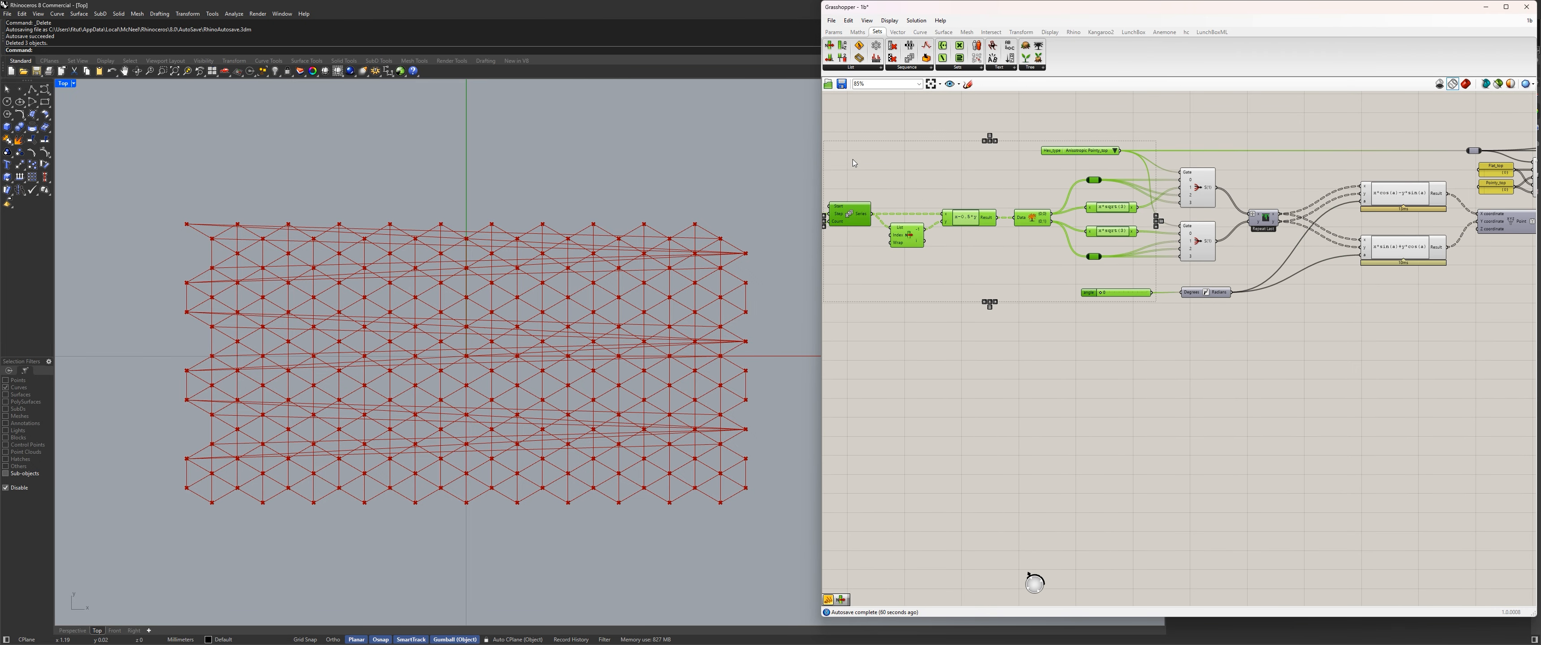
{"action": "left_click", "coordinate": [1201, 373]}
{"action": "scroll", "coordinate": [1214, 368], "scroll_direction": "down", "scroll_amount": 6}
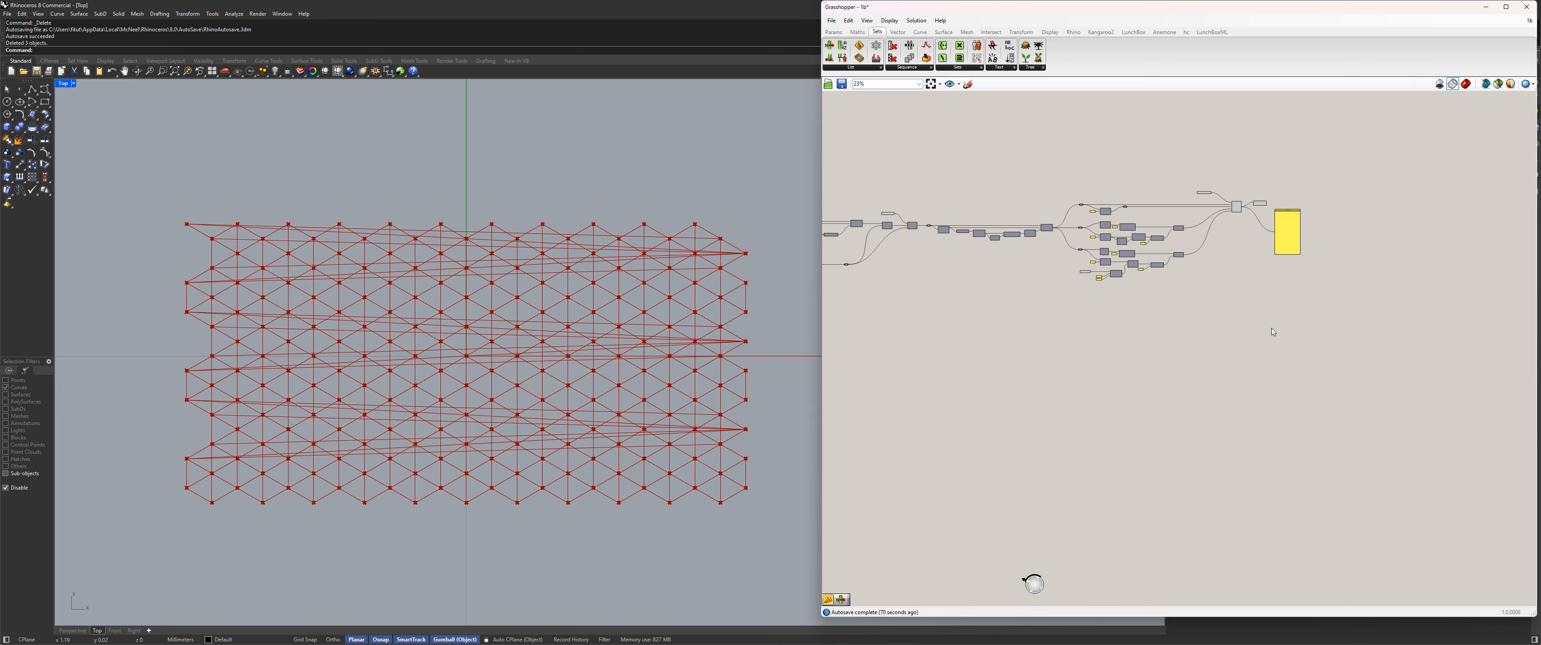
Switch the geo value list controlling the final Stream Filter to HEX ONLY.
{"action": "scroll", "coordinate": [1216, 192], "scroll_direction": "up", "scroll_amount": 8}
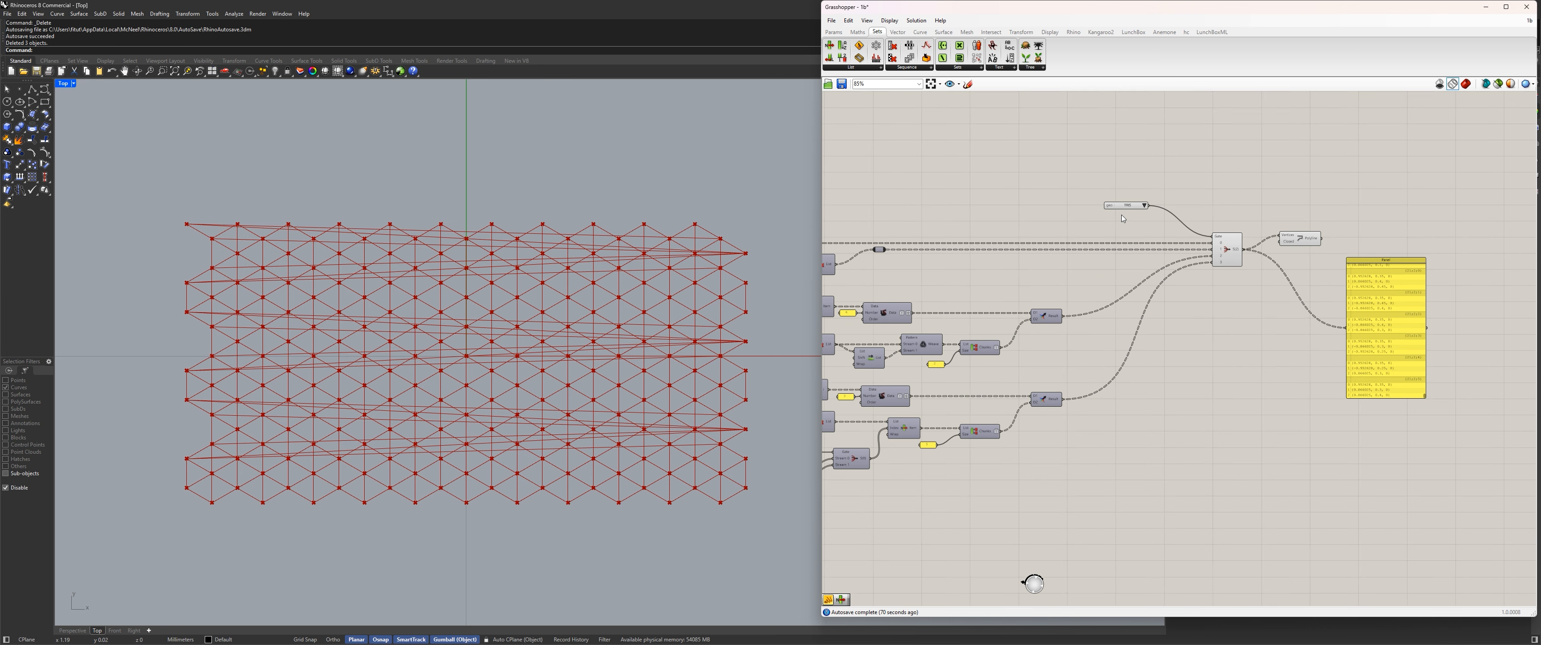
{"action": "left_click", "coordinate": [1172, 198]}
{"action": "left_click", "coordinate": [1187, 206]}
Test the hexagon polylines with Hex_type set to Anisotropic Flat_top, and return it to Anisotropic Pointy_top.
{"action": "scroll", "coordinate": [1167, 210], "scroll_direction": "down", "scroll_amount": 10}
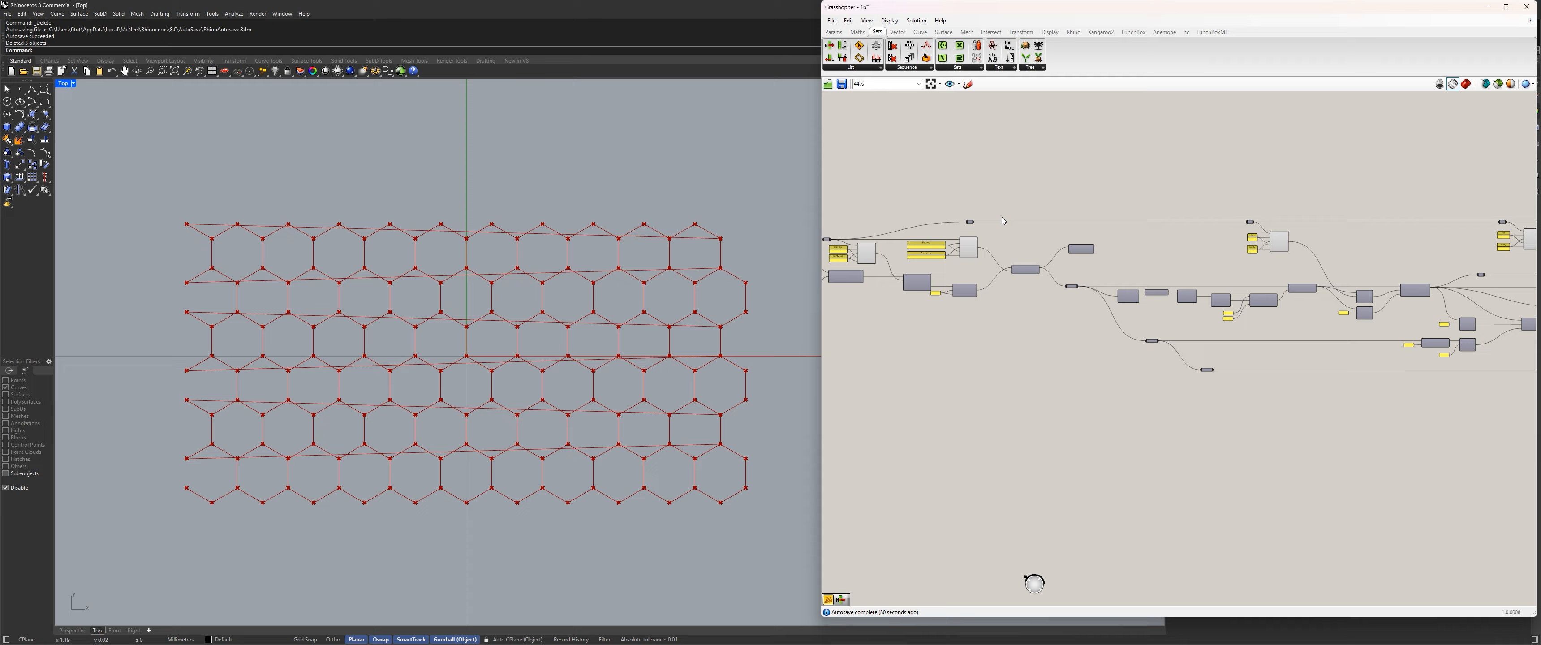
{"action": "right_click_drag", "start_coordinate": [933, 215], "coordinate": [1161, 213]}
{"action": "scroll", "coordinate": [1071, 219], "scroll_direction": "up", "scroll_amount": 11}
{"action": "left_click", "coordinate": [1127, 205]}
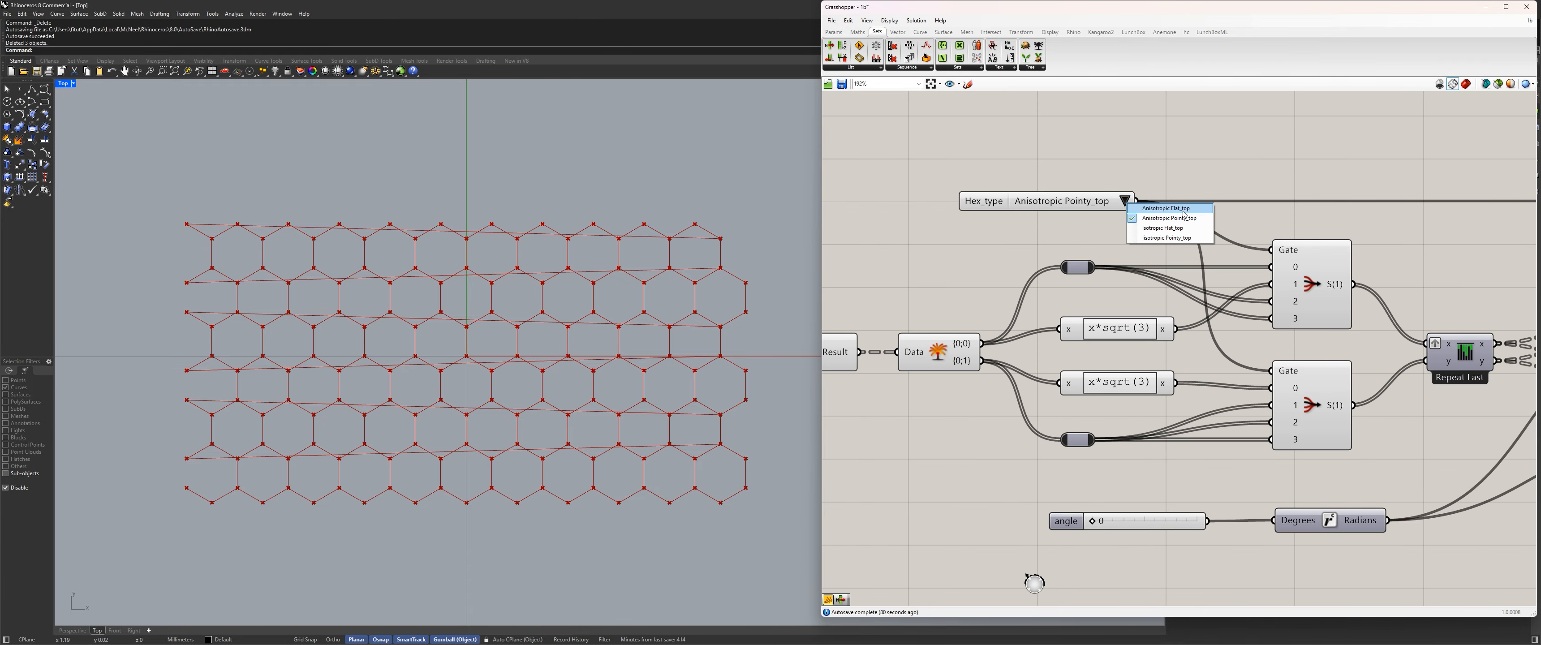
{"action": "left_click", "coordinate": [1184, 214]}
{"action": "left_click", "coordinate": [1125, 201]}
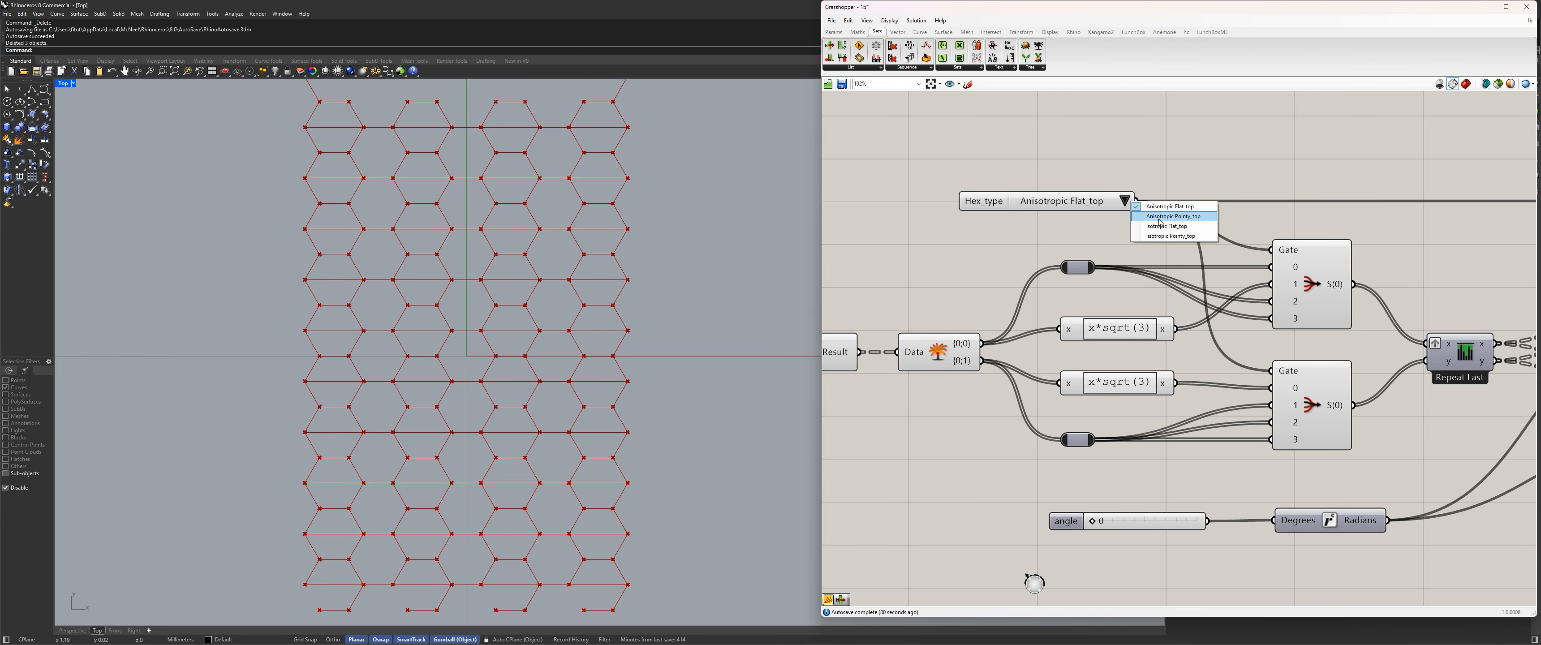
{"action": "left_click", "coordinate": [1136, 207]}
Set the str_type value list controlling the structure's Stream Filter to opened.
{"action": "scroll", "coordinate": [966, 249], "scroll_direction": "down", "scroll_amount": 10}
{"action": "scroll", "coordinate": [967, 249], "scroll_direction": "up", "scroll_amount": 5}
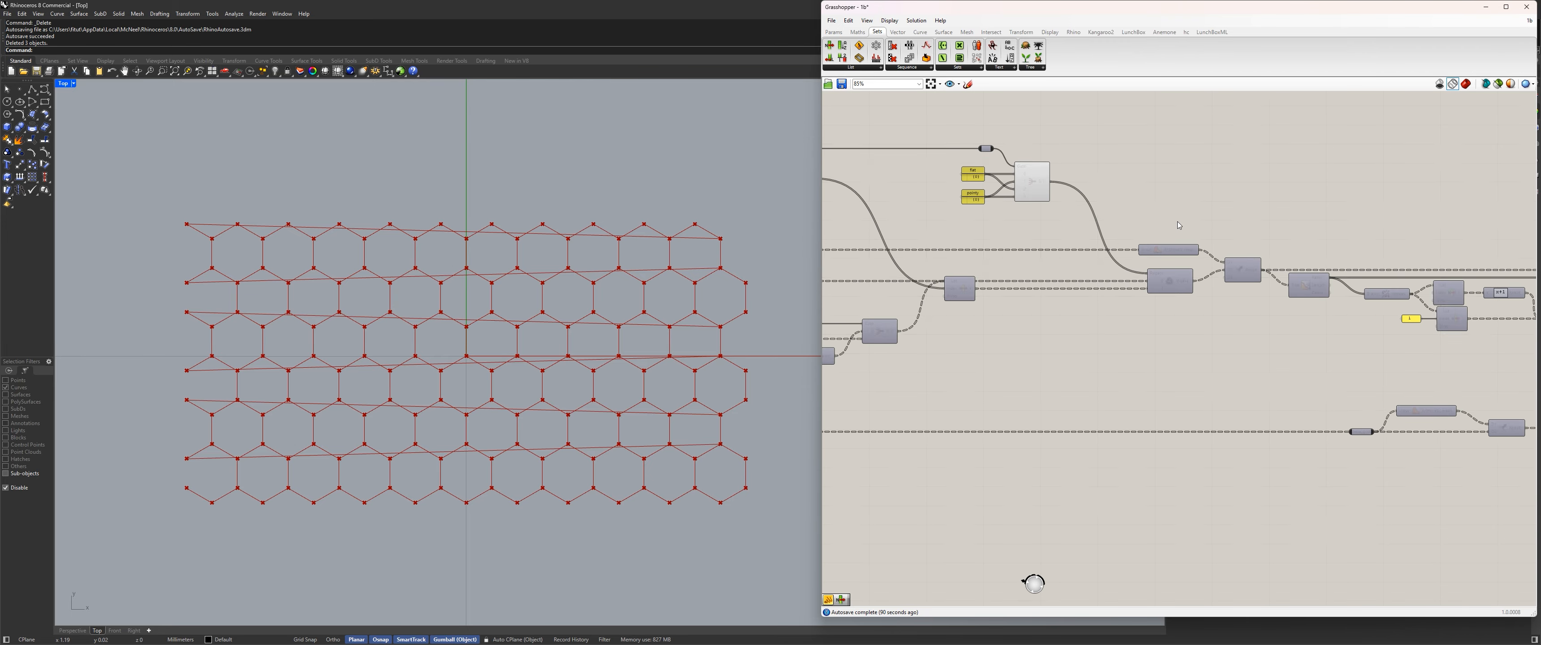
{"action": "scroll", "coordinate": [960, 239], "scroll_direction": "down", "scroll_amount": 5}
{"action": "scroll", "coordinate": [953, 226], "scroll_direction": "up", "scroll_amount": 5}
{"action": "scroll", "coordinate": [953, 226], "scroll_direction": "up", "scroll_amount": 6}
{"action": "left_click", "coordinate": [942, 210]}
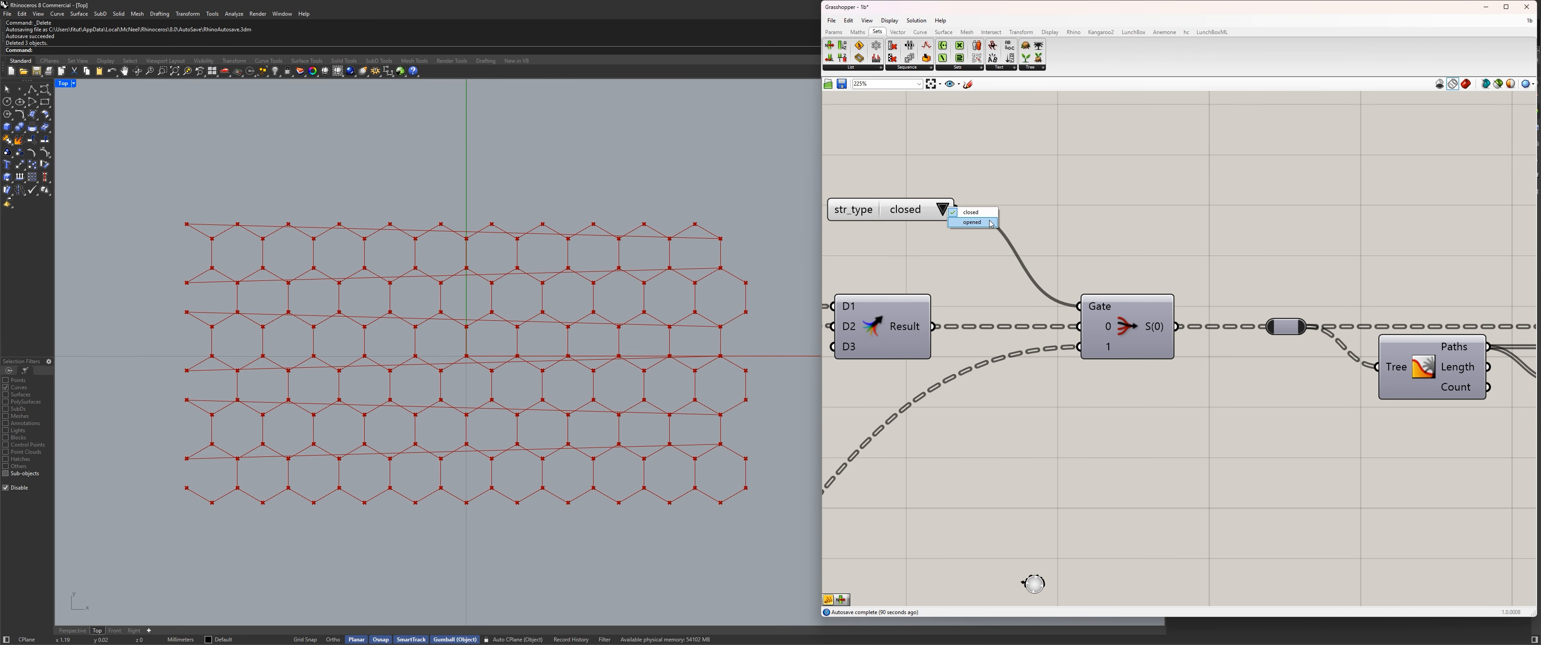
{"action": "left_click", "coordinate": [972, 224]}
Delete the data panel attached to the final Stream Filter's output.
{"action": "scroll", "coordinate": [1094, 208], "scroll_direction": "down", "scroll_amount": 8}
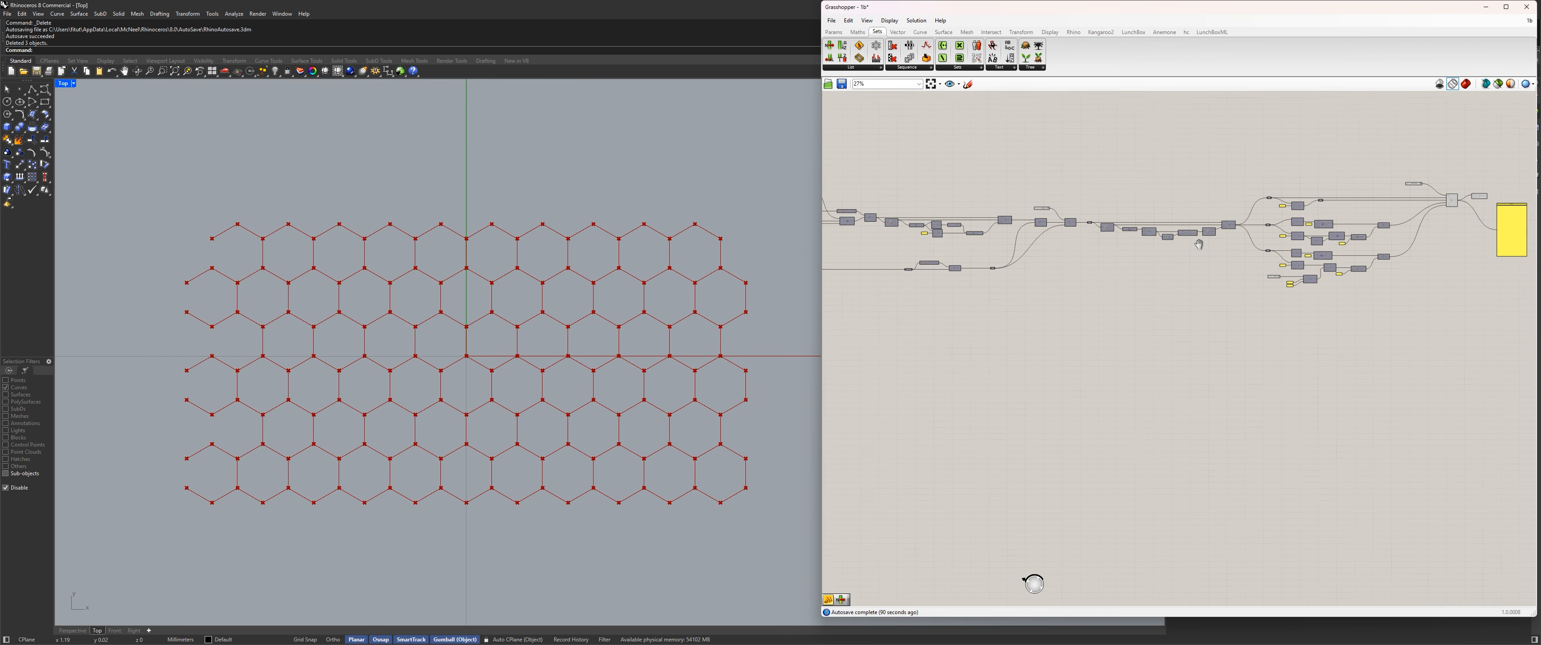
{"action": "scroll", "coordinate": [1108, 238], "scroll_direction": "up", "scroll_amount": 3}
{"action": "right_click_drag", "start_coordinate": [1107, 238], "coordinate": [1125, 299]}
{"action": "left_click", "coordinate": [1272, 260]}
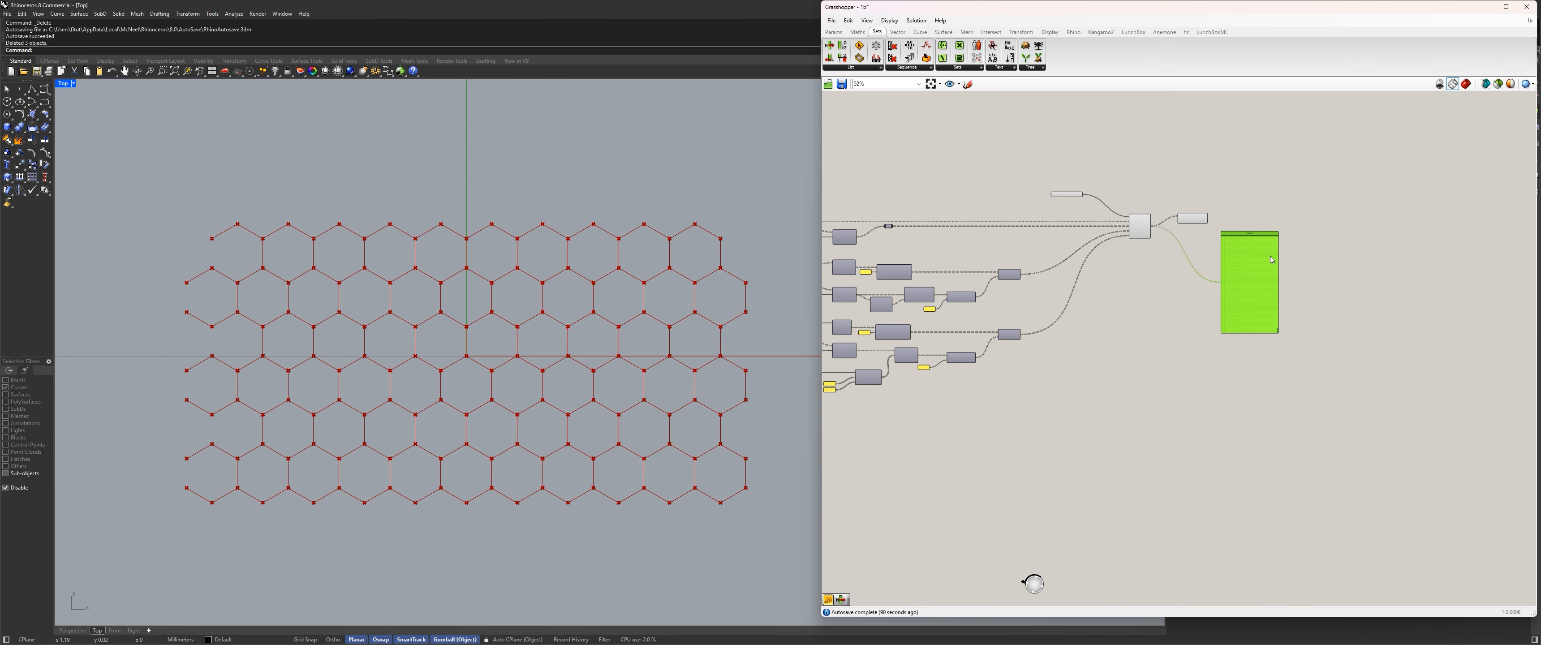
{"action": "key", "text": "Delete"}
Set the Closed input of the Polyline component to True.
{"action": "scroll", "coordinate": [1170, 239], "scroll_direction": "up", "scroll_amount": 4}
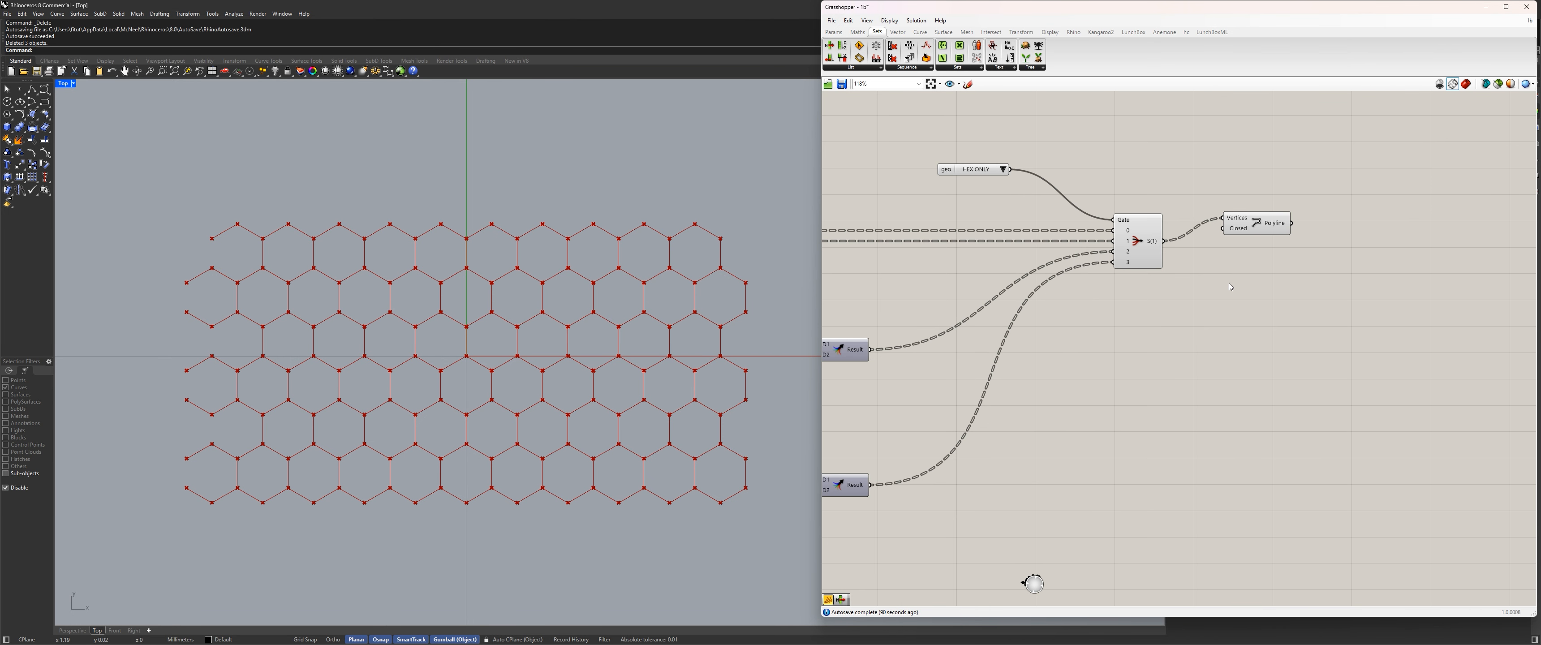
{"action": "right_click", "coordinate": [1234, 228]}
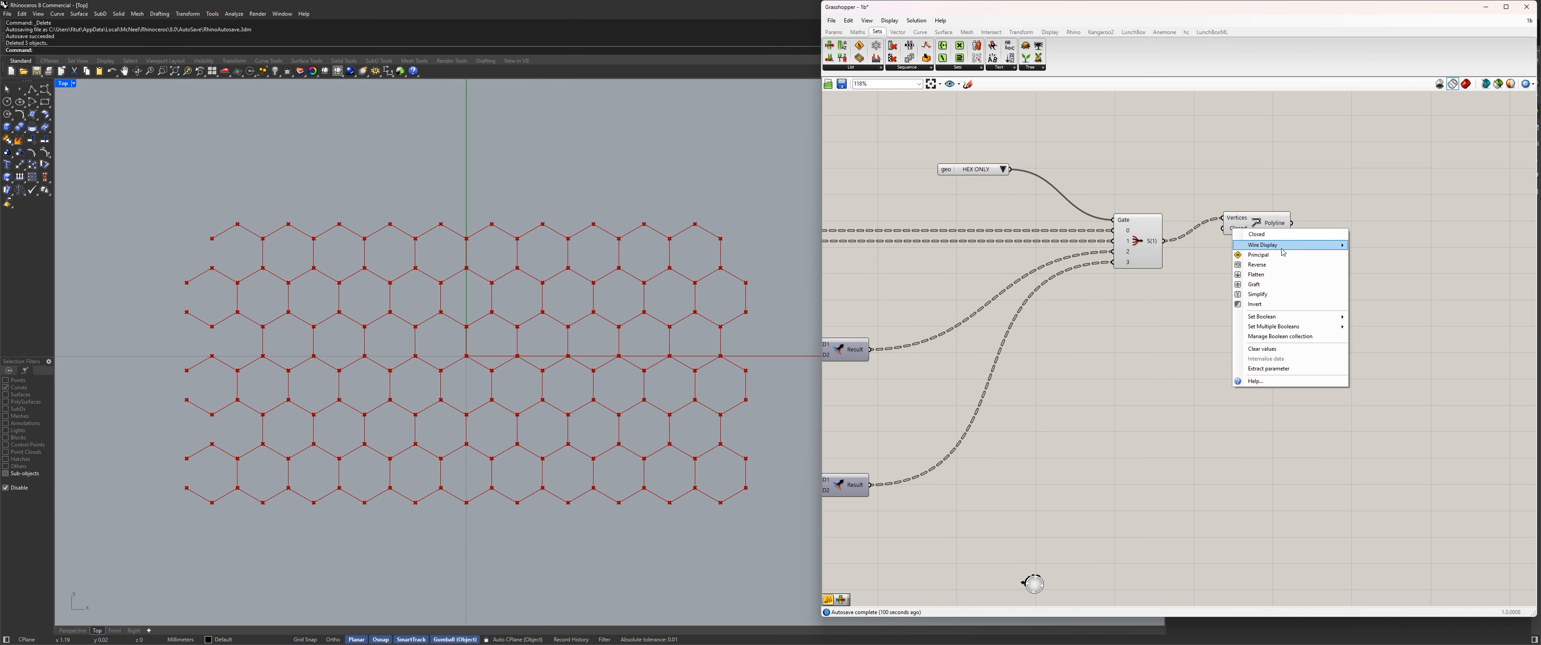
{"action": "left_click", "coordinate": [1359, 329]}
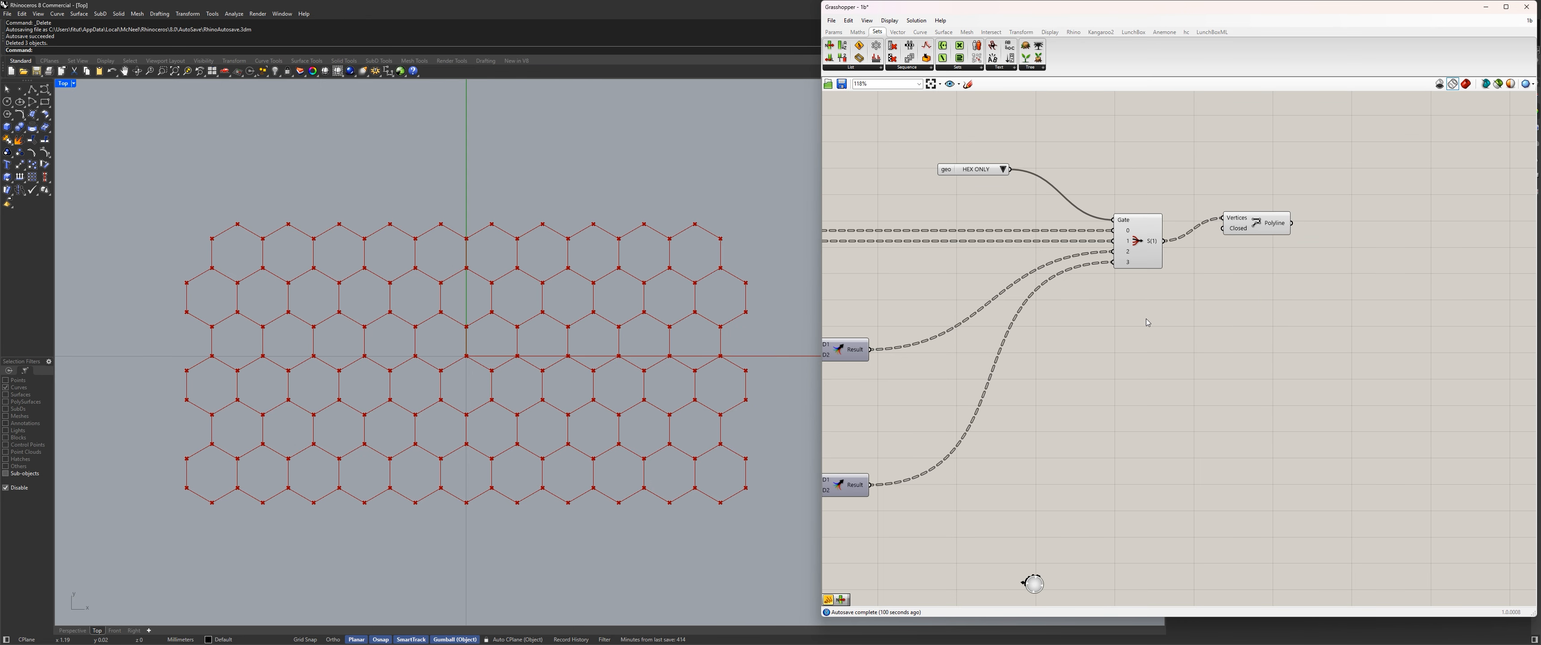